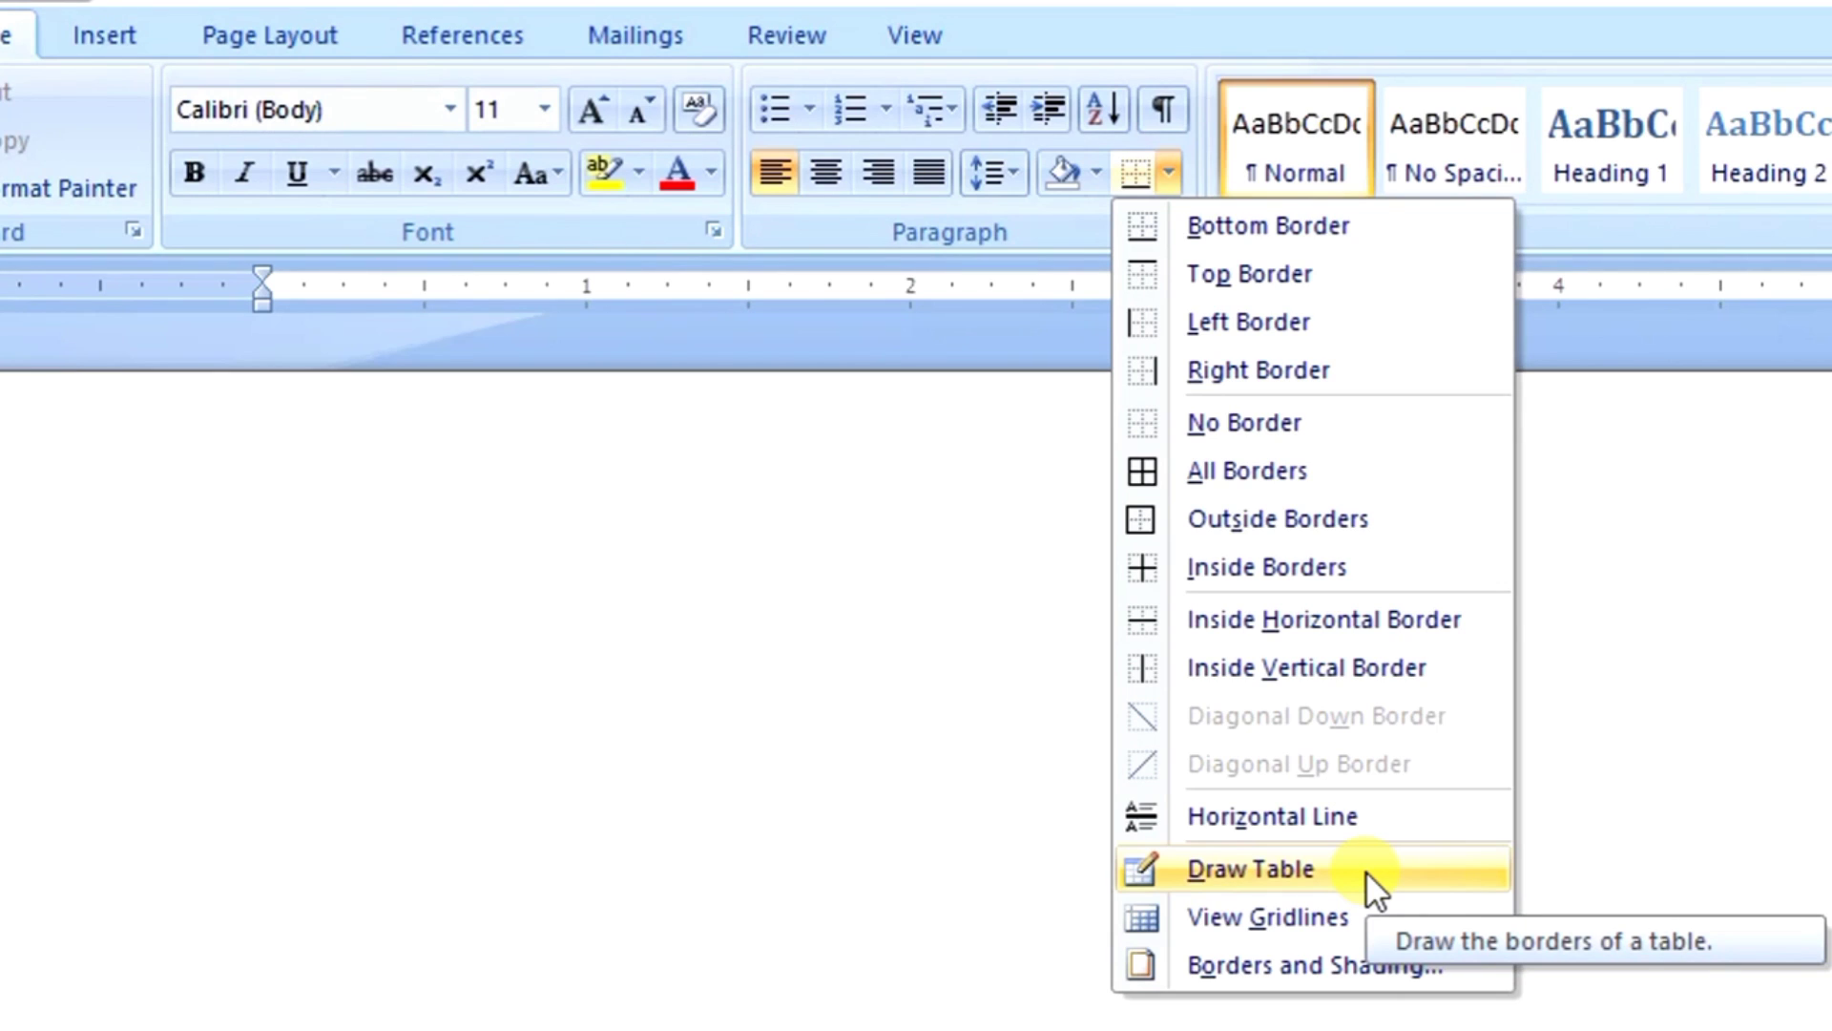
- Generate three paragraphs of sample text in the blank document with =rand()
{"action": "left_click", "coordinate": [740, 676]}
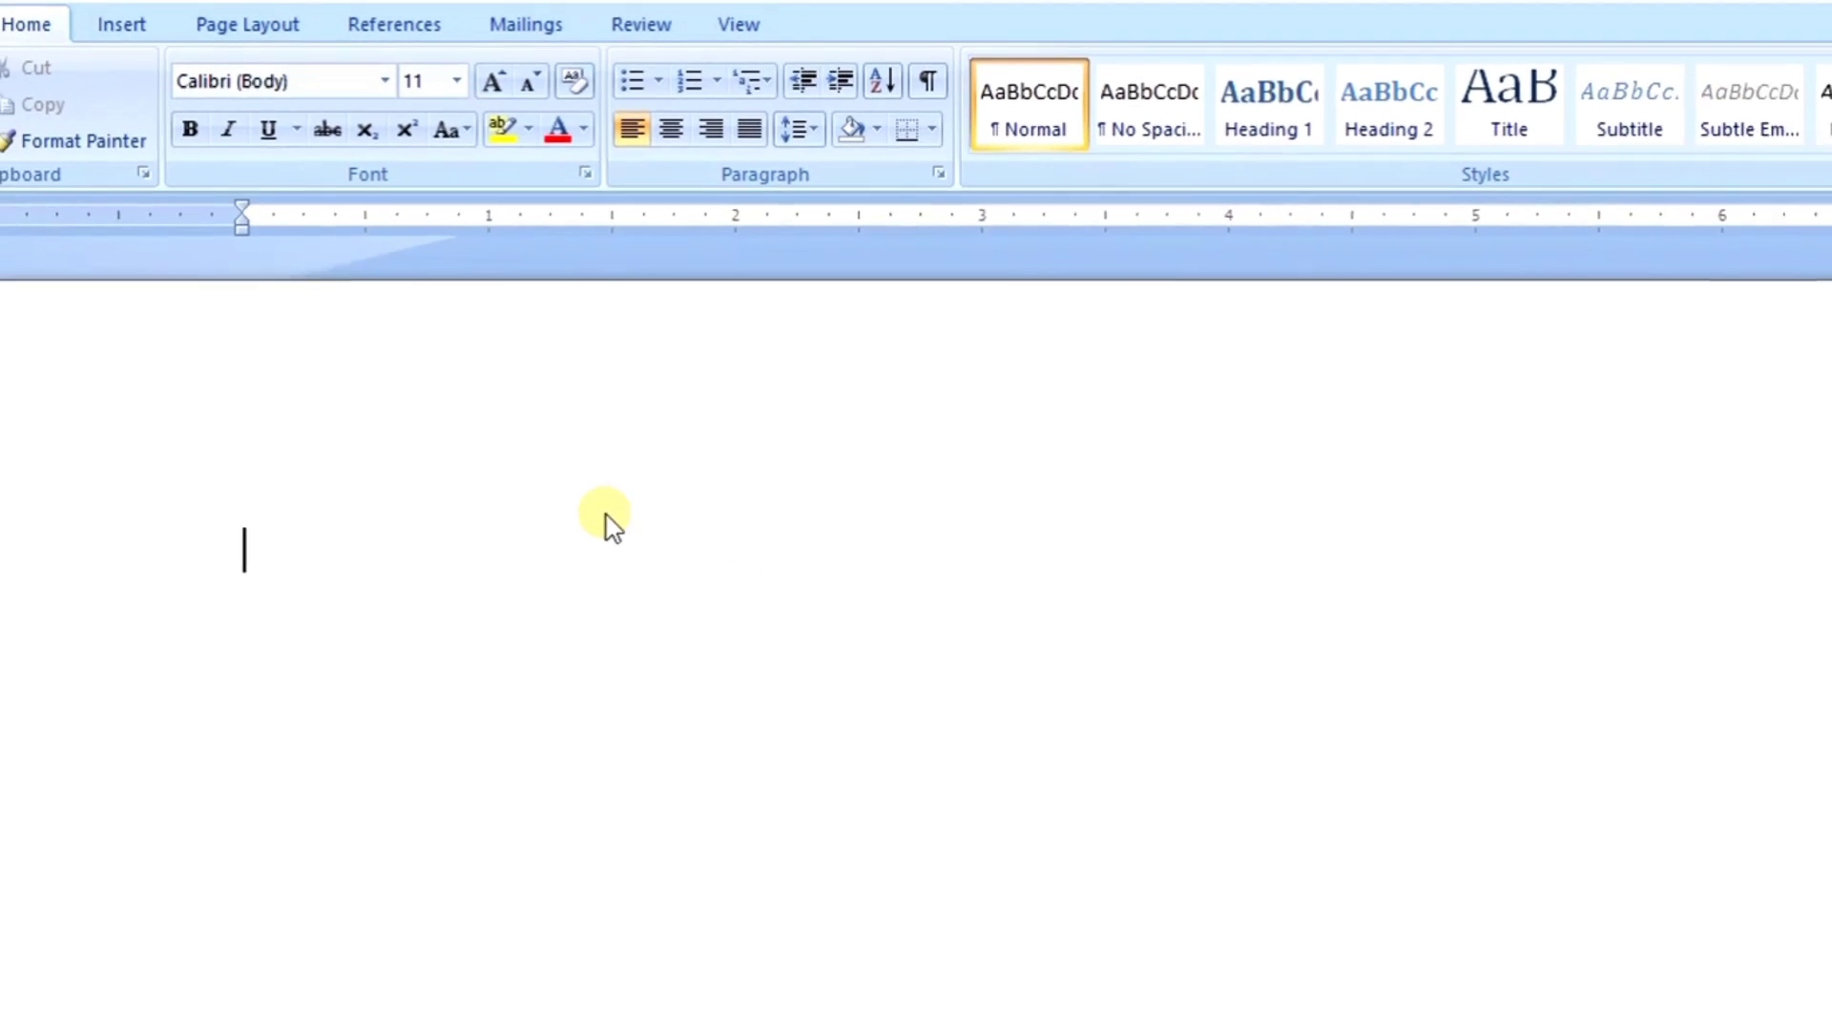
{"action": "type", "text": "=rand"}
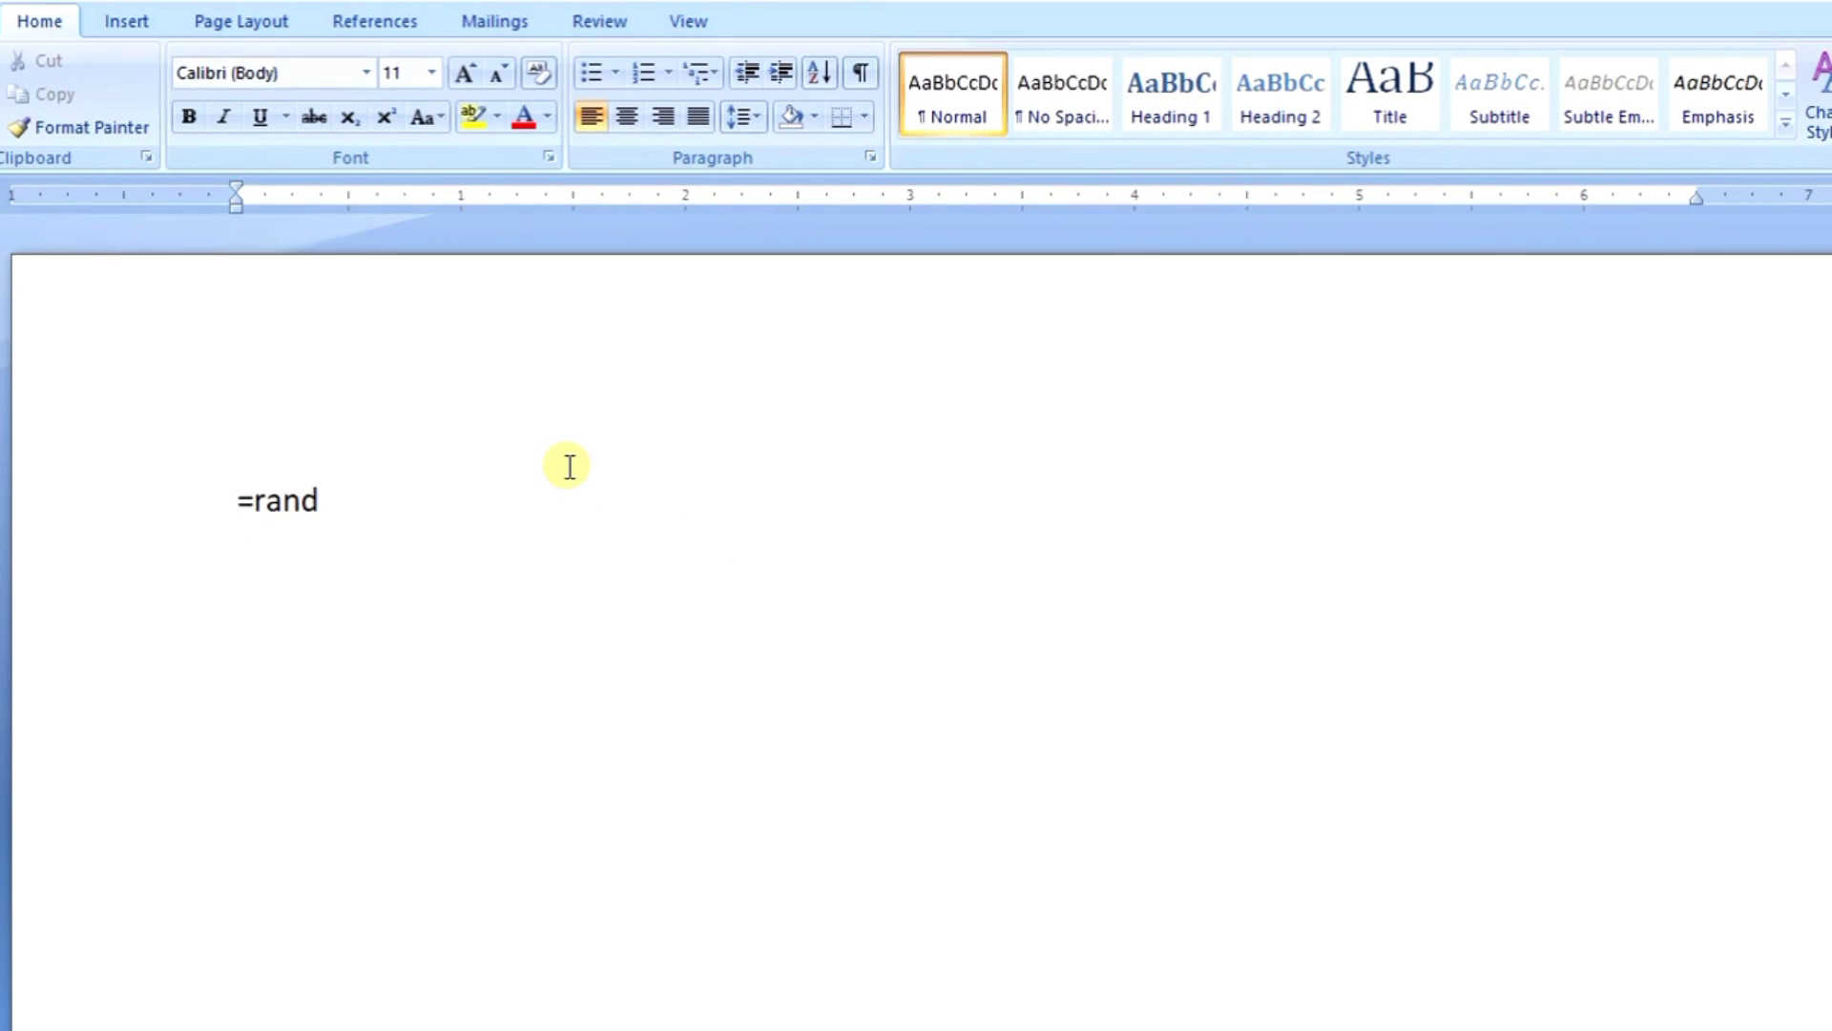
{"action": "type", "text": "()"}
{"action": "key", "text": "Return"}
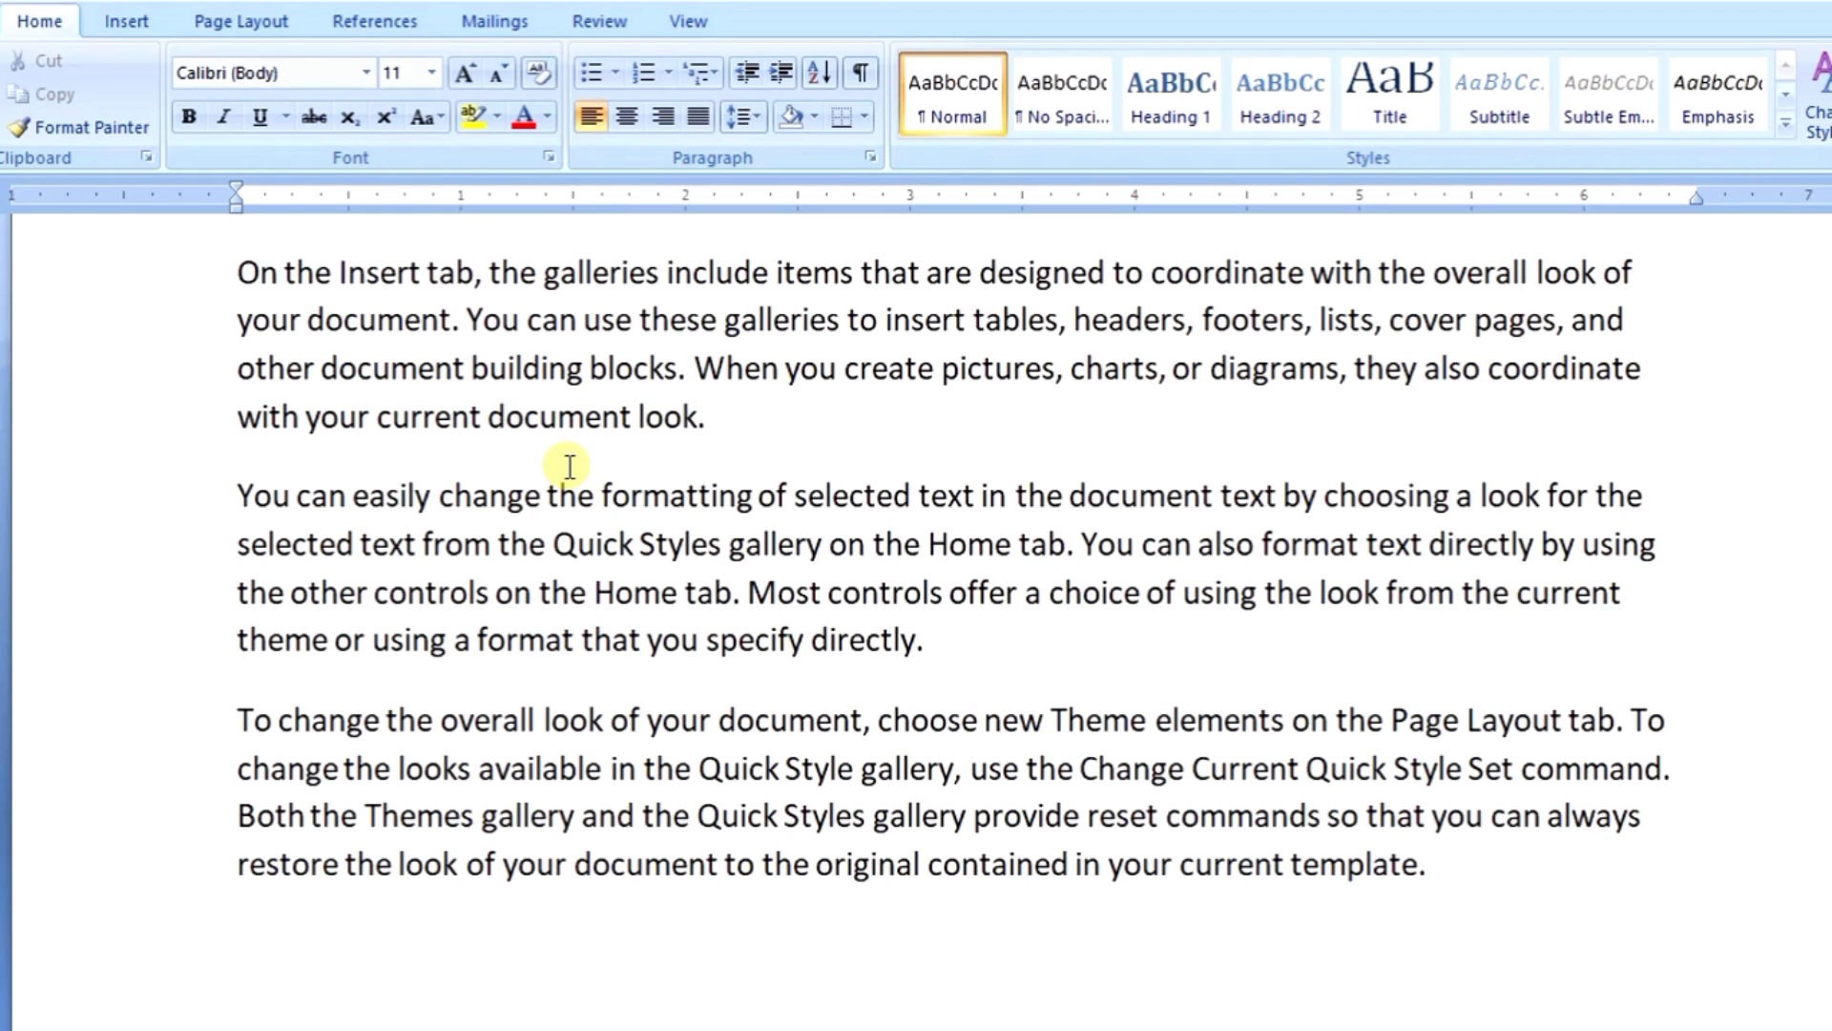
- Apply All Borders to the whole sample text
{"action": "key", "text": "ctrl+a"}
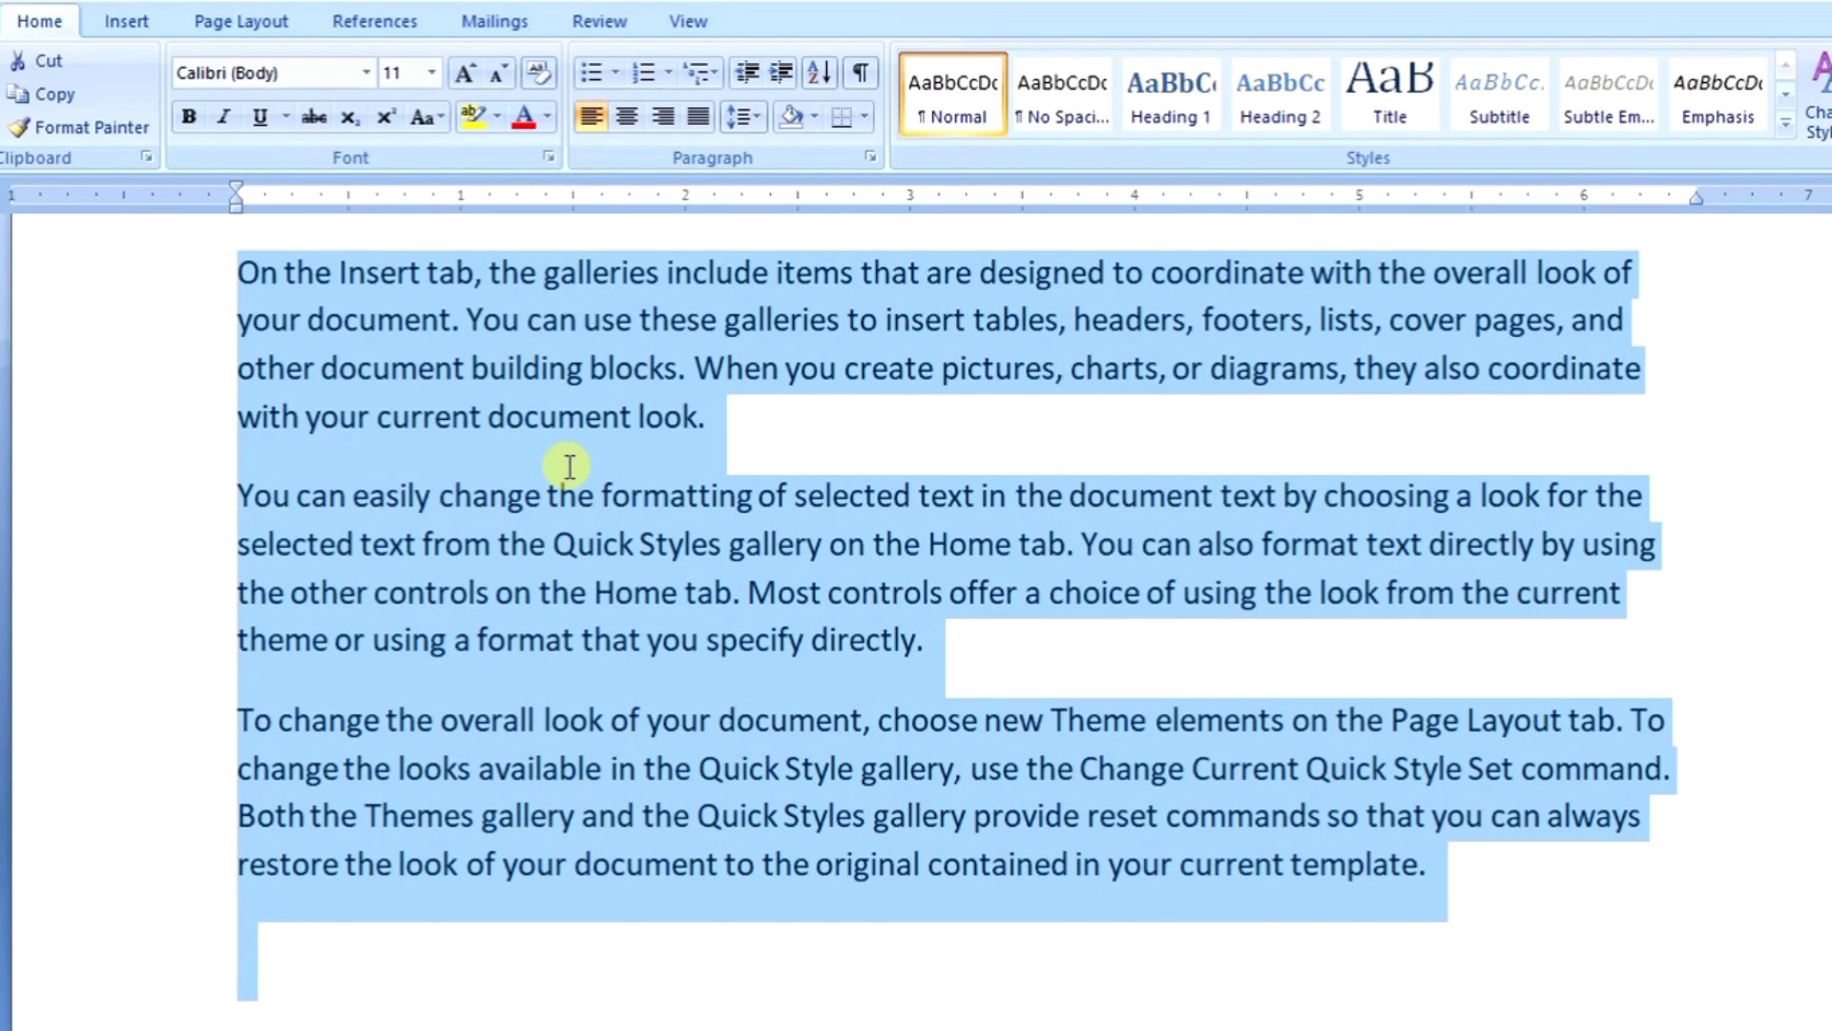
{"action": "left_click", "coordinate": [872, 127]}
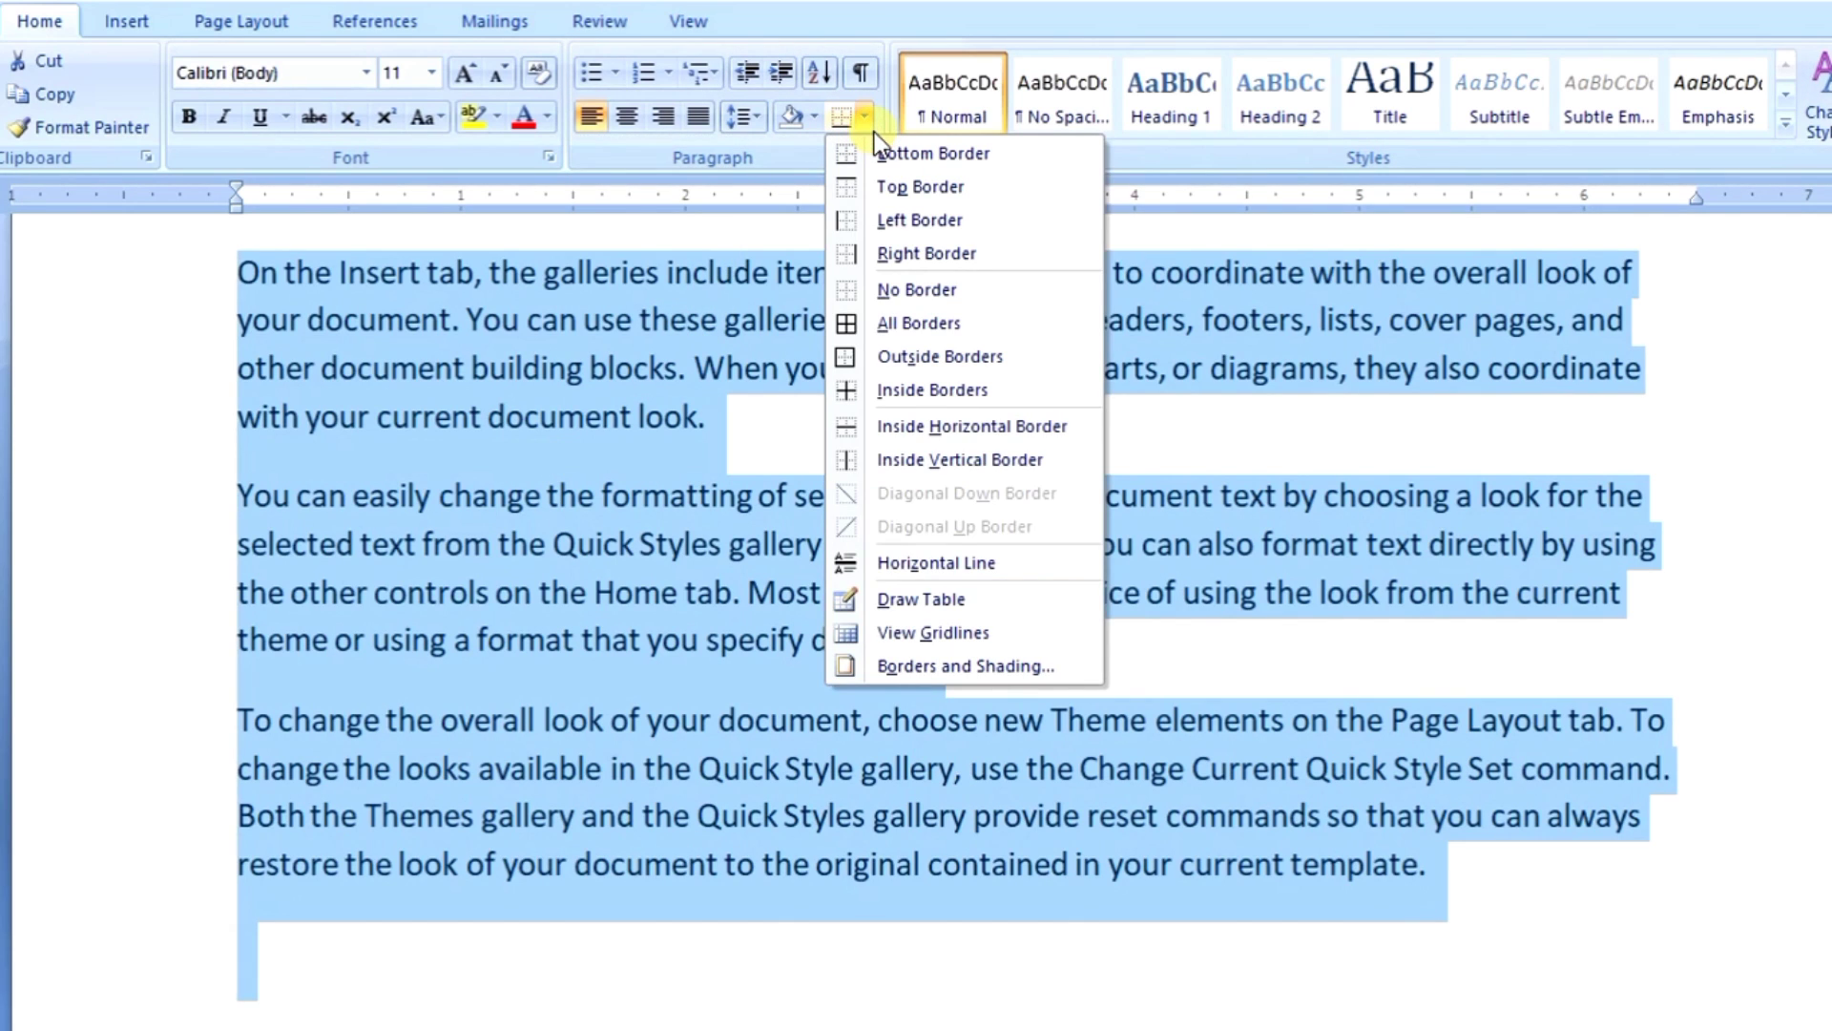
{"action": "left_click", "coordinate": [960, 318]}
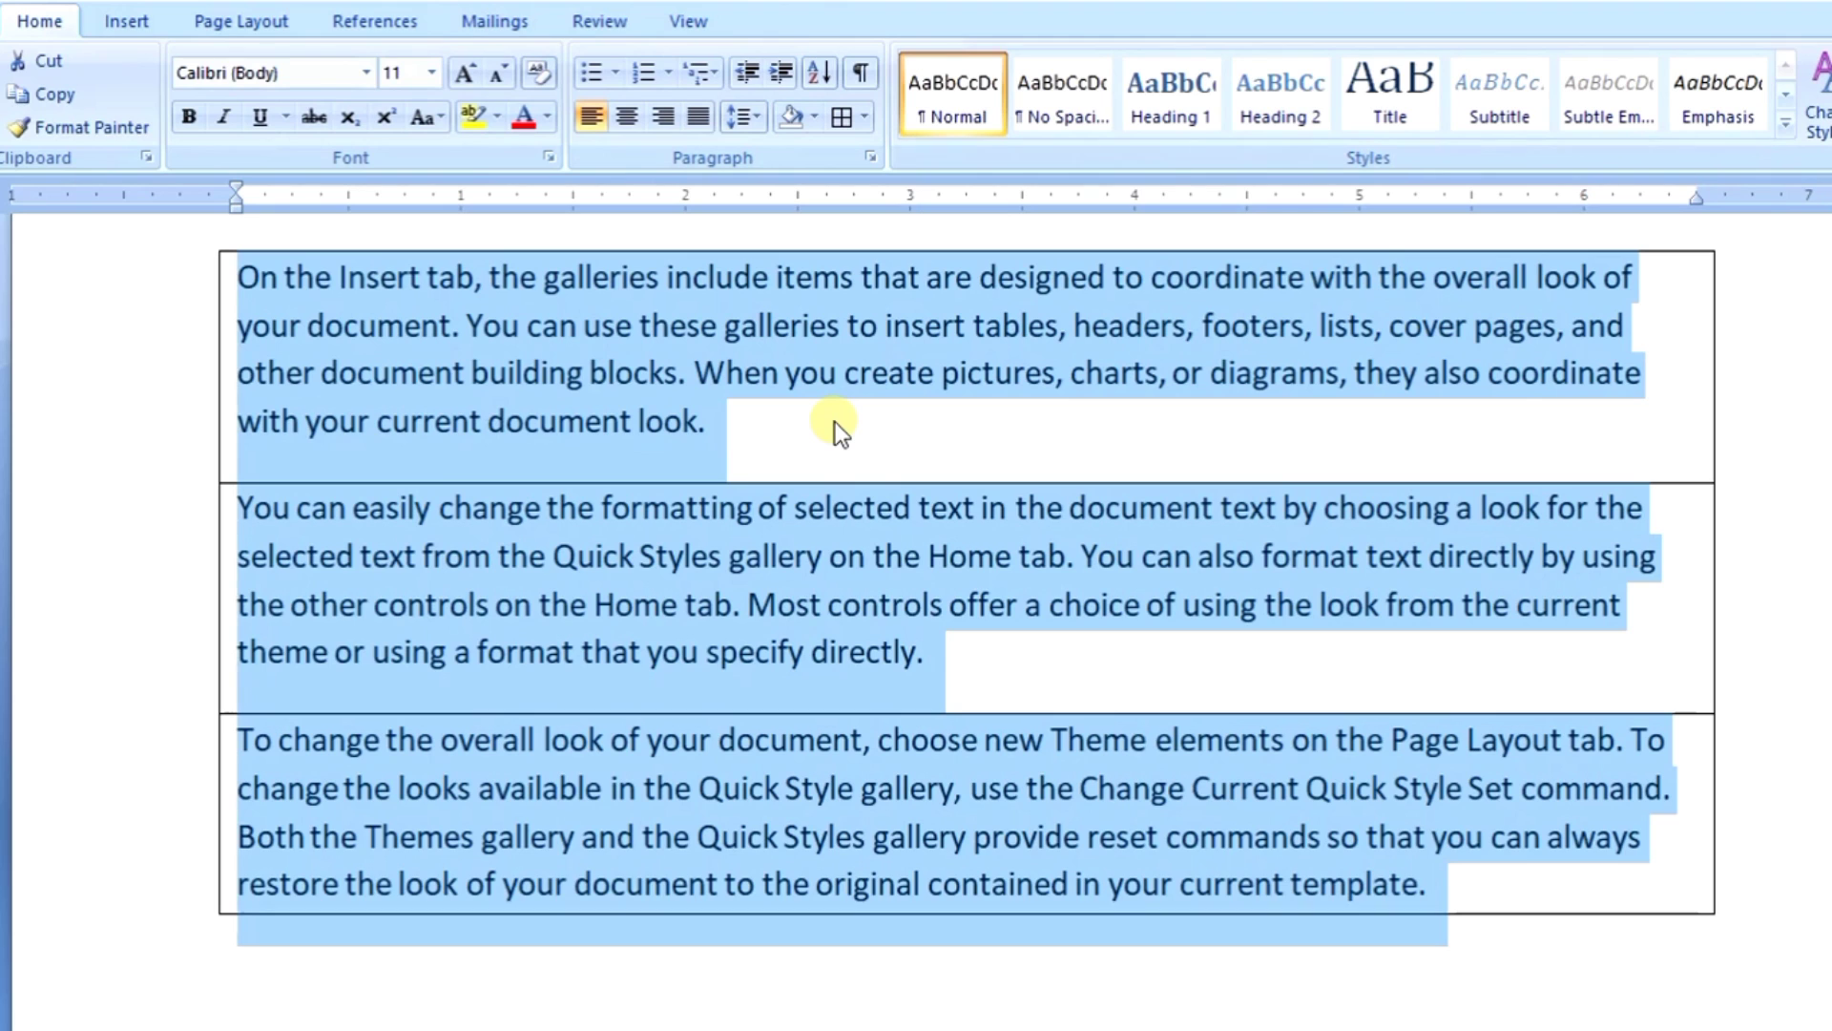
{"action": "left_click", "coordinate": [834, 422]}
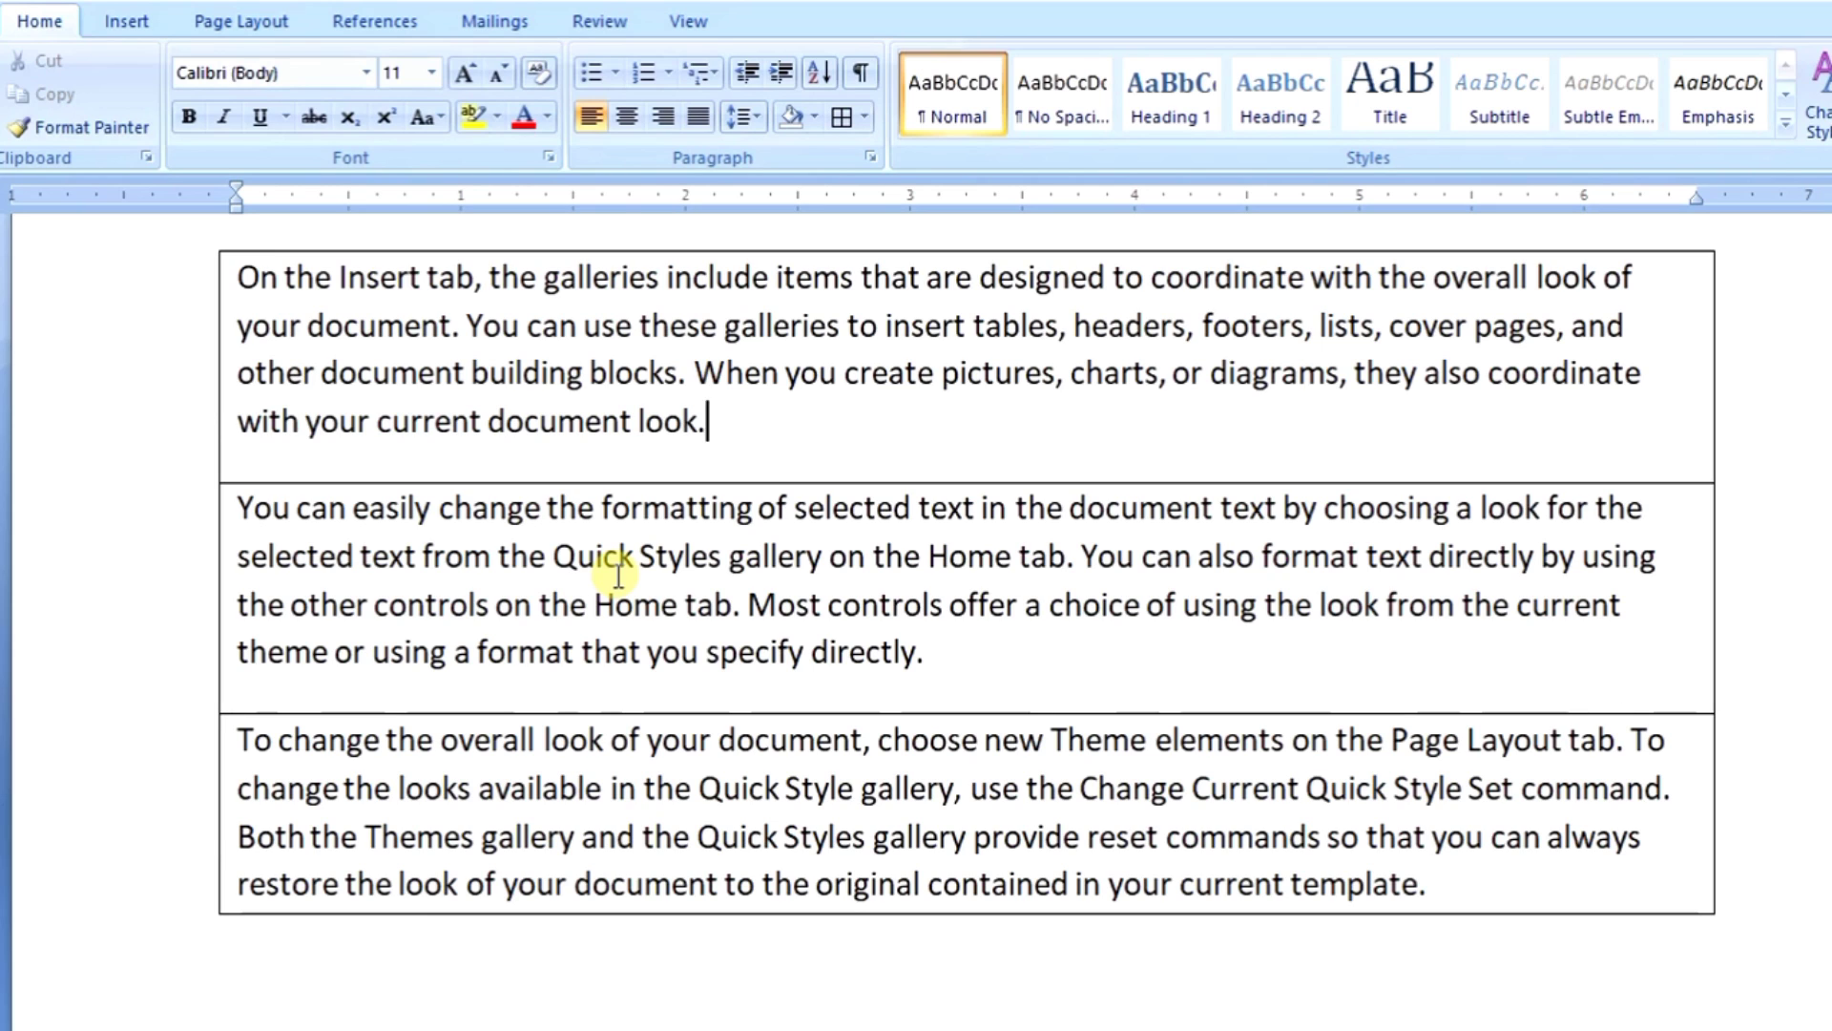
- Remove the borders from the whole text with No Border
{"action": "key", "text": "ctrl+a"}
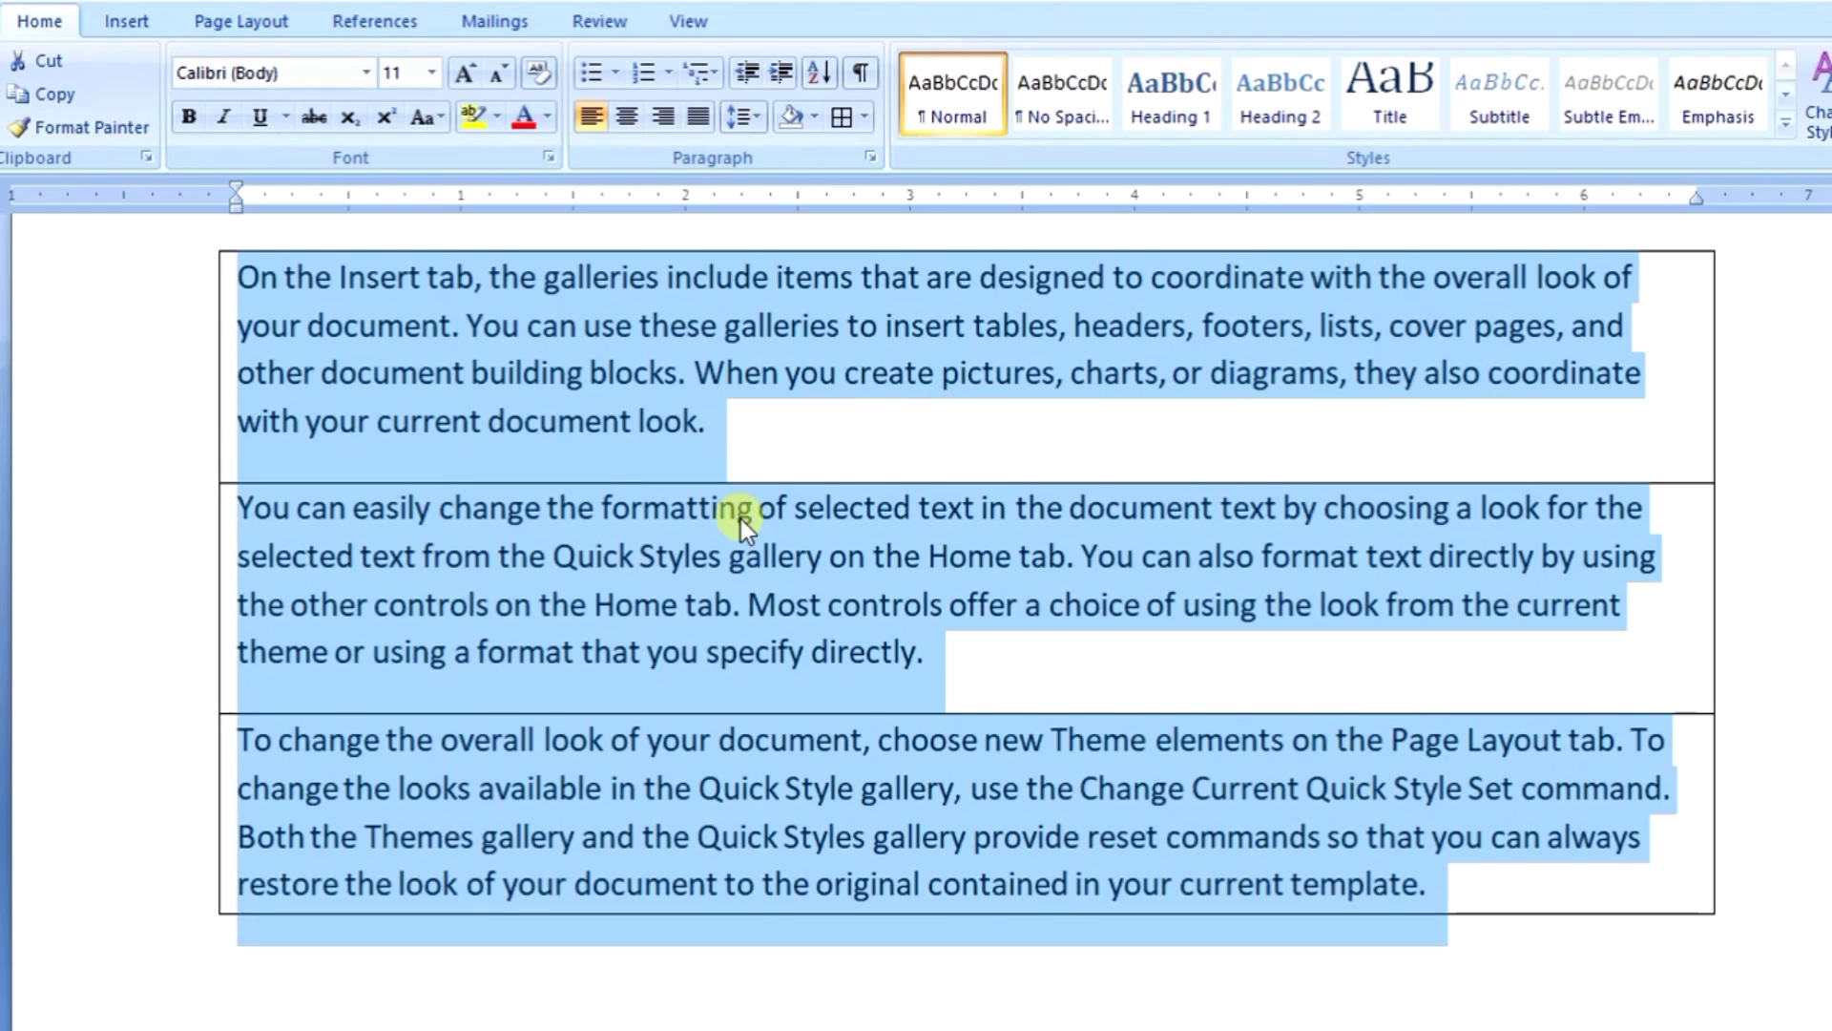
{"action": "left_click", "coordinate": [871, 120]}
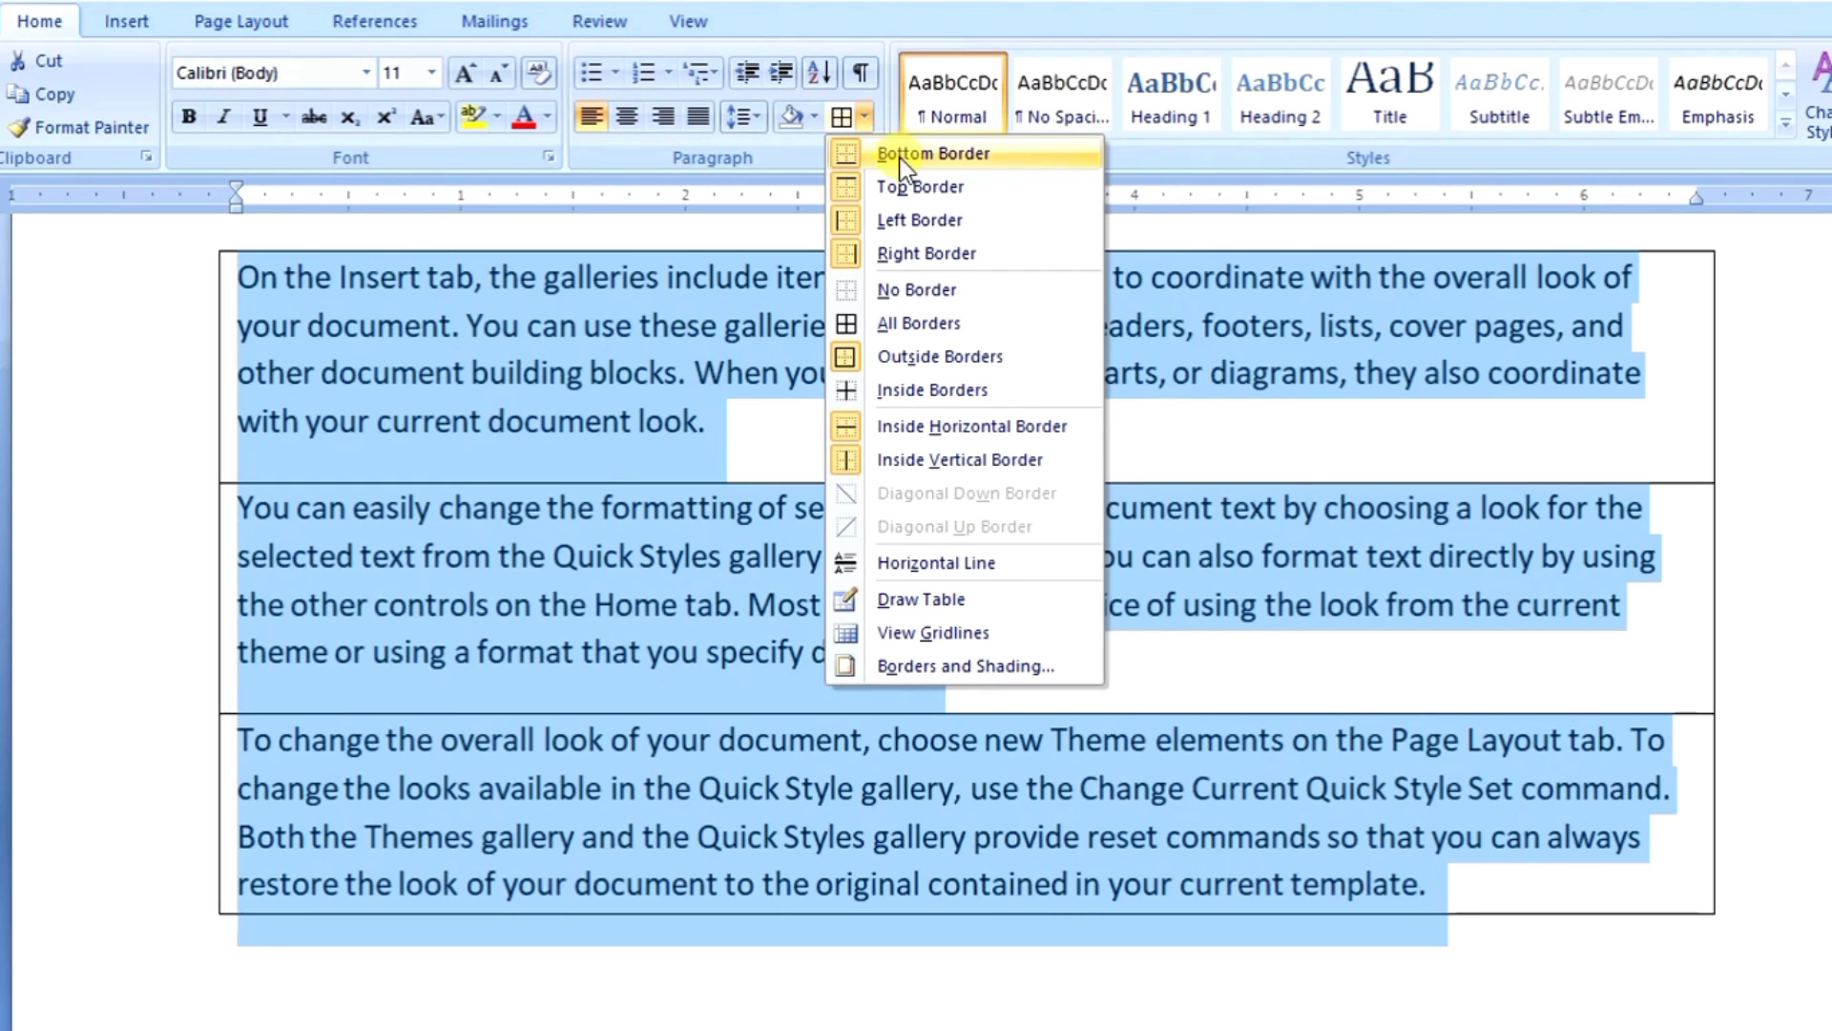
{"action": "left_click", "coordinate": [1007, 301]}
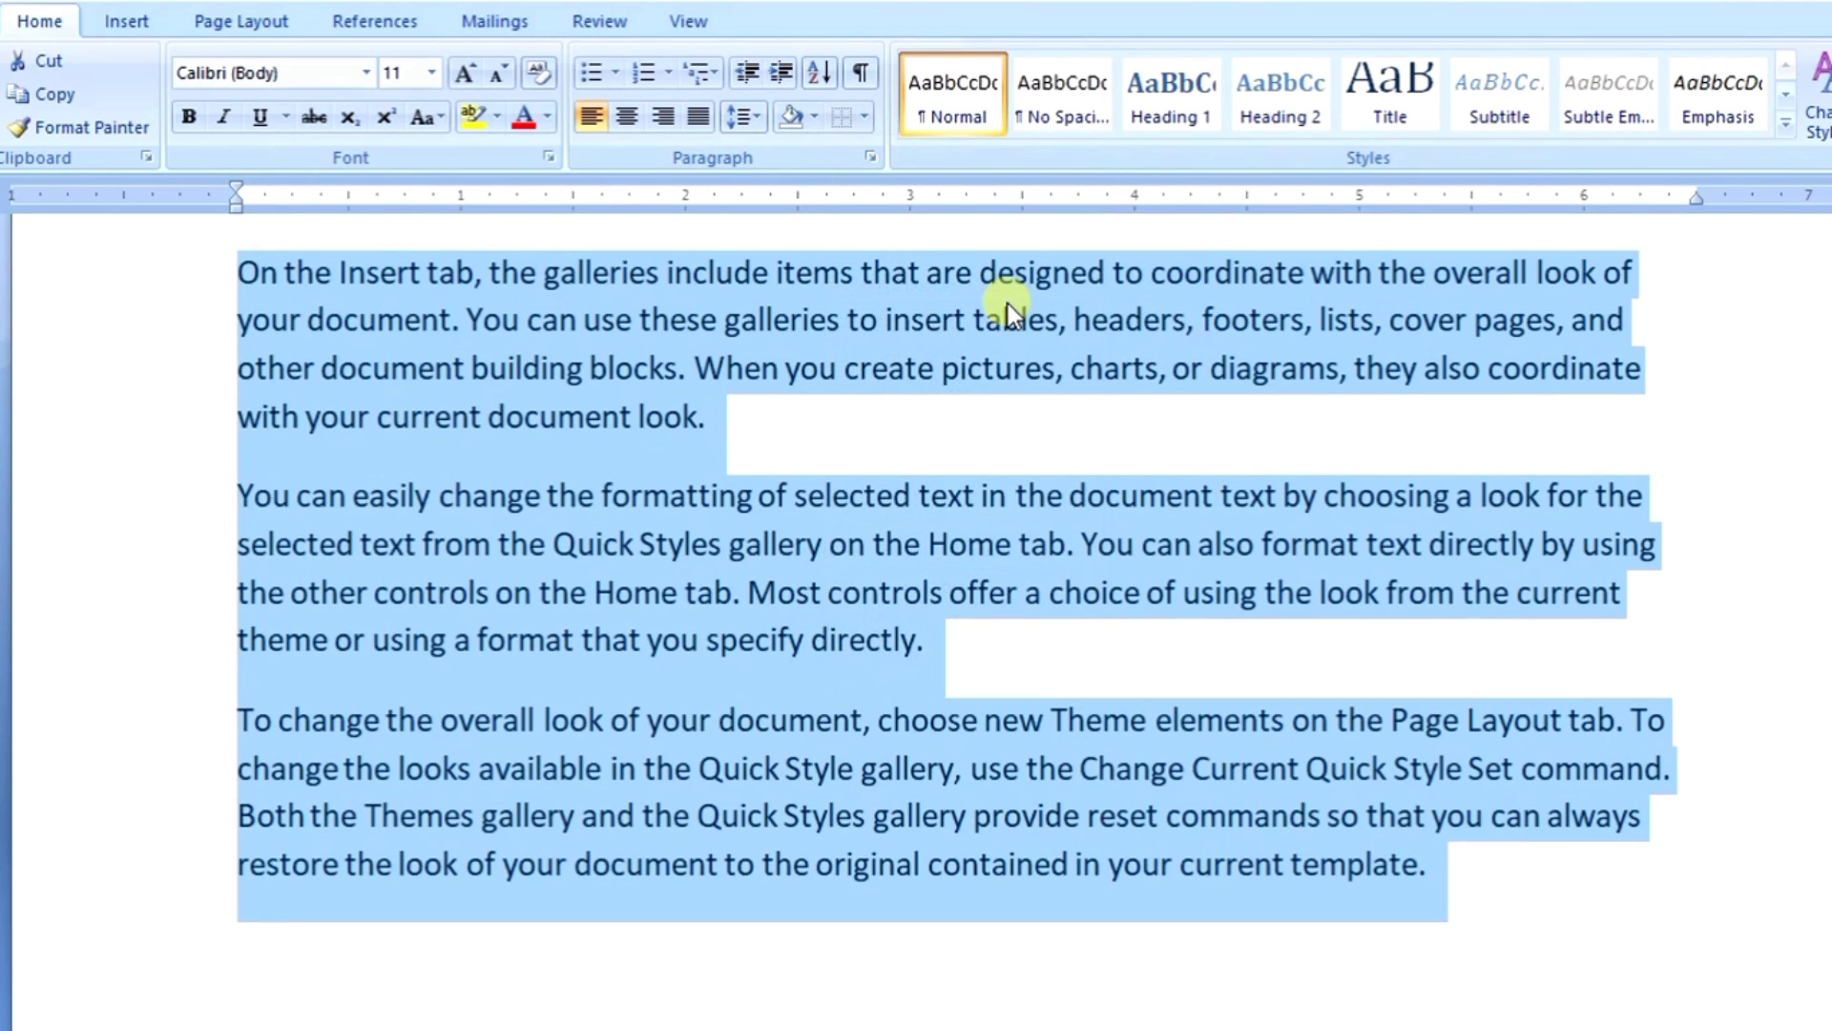
{"action": "left_click", "coordinate": [782, 426]}
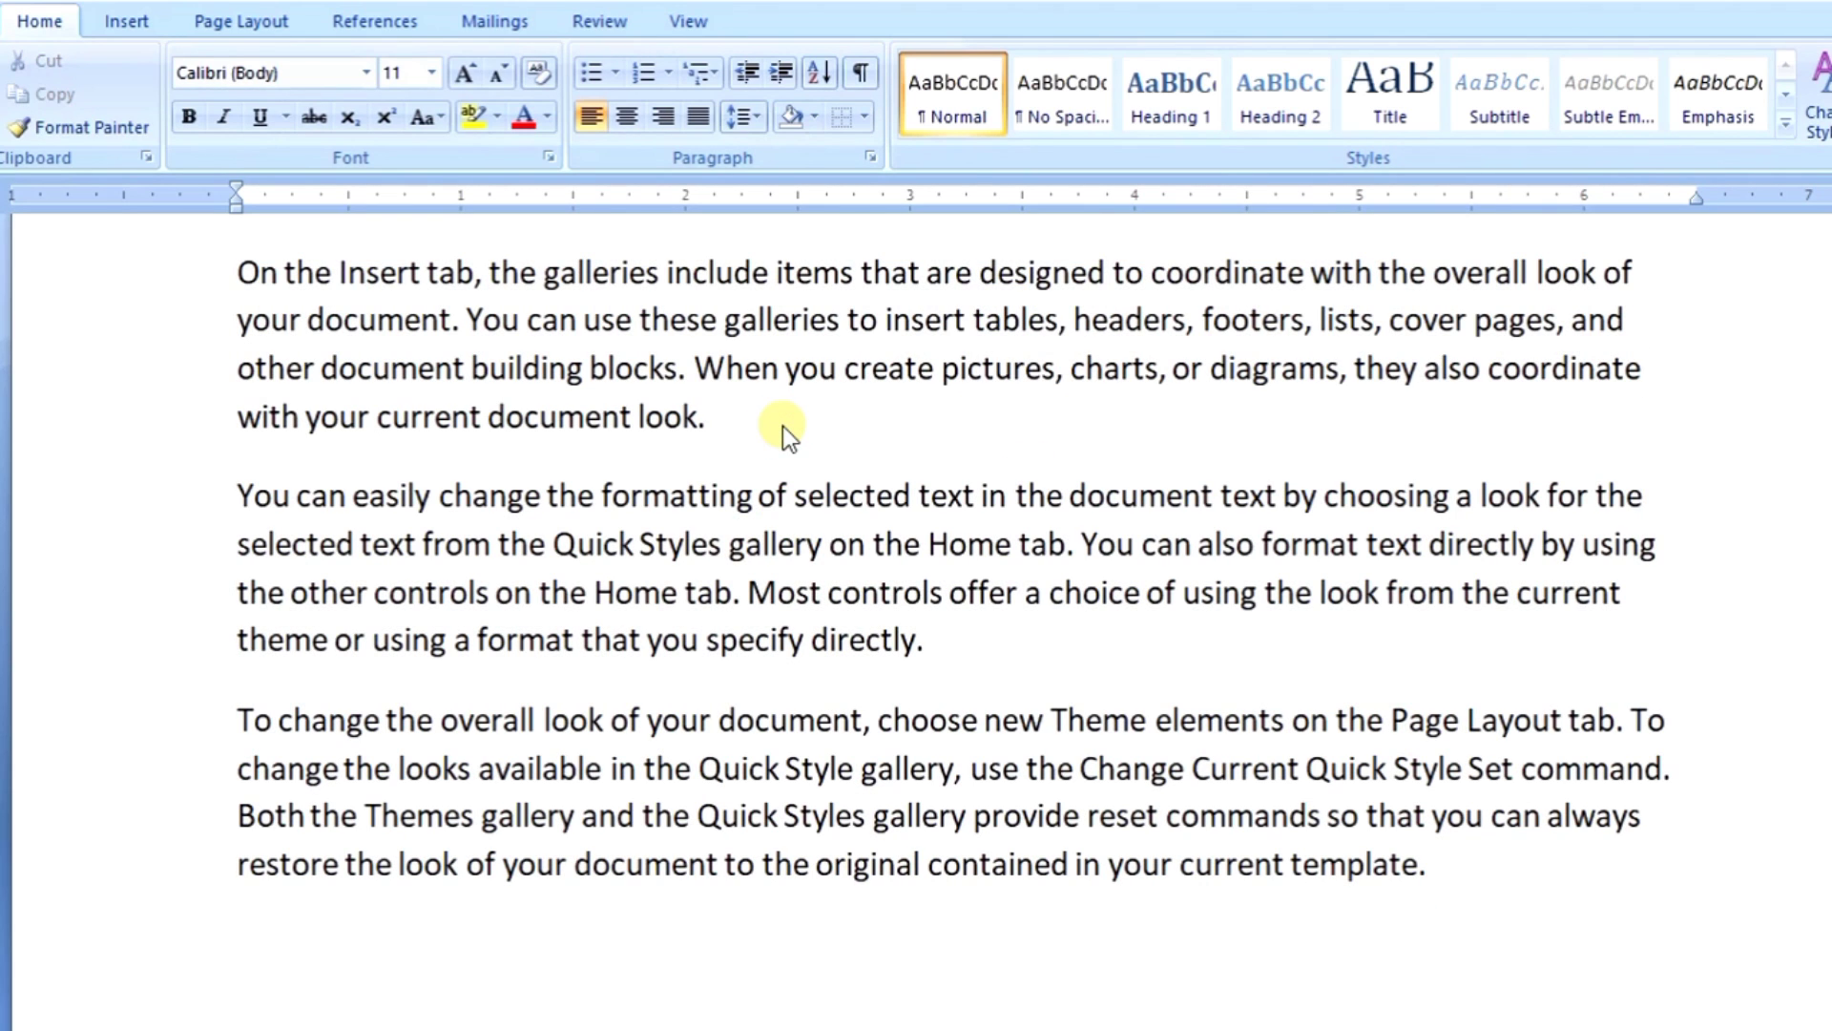
- Add a bottom border and a top border to the whole text
{"action": "key", "text": "ctrl+a"}
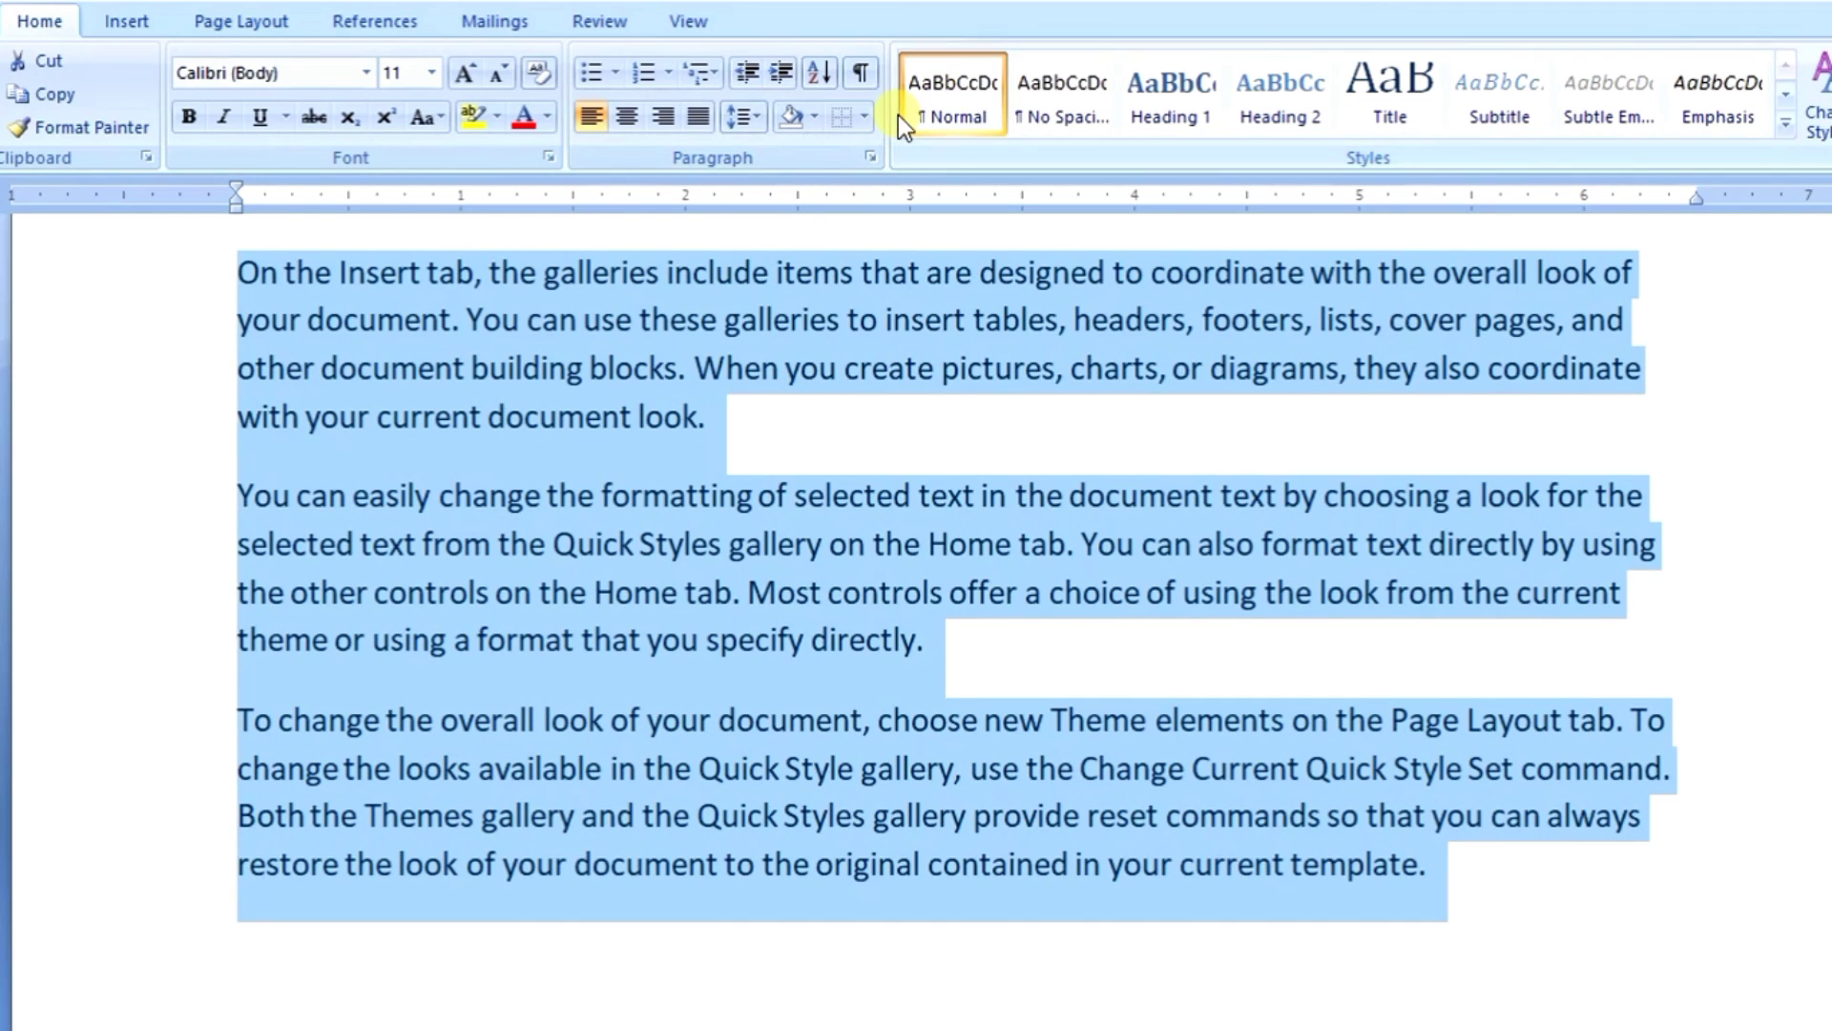
{"action": "left_click", "coordinate": [866, 116]}
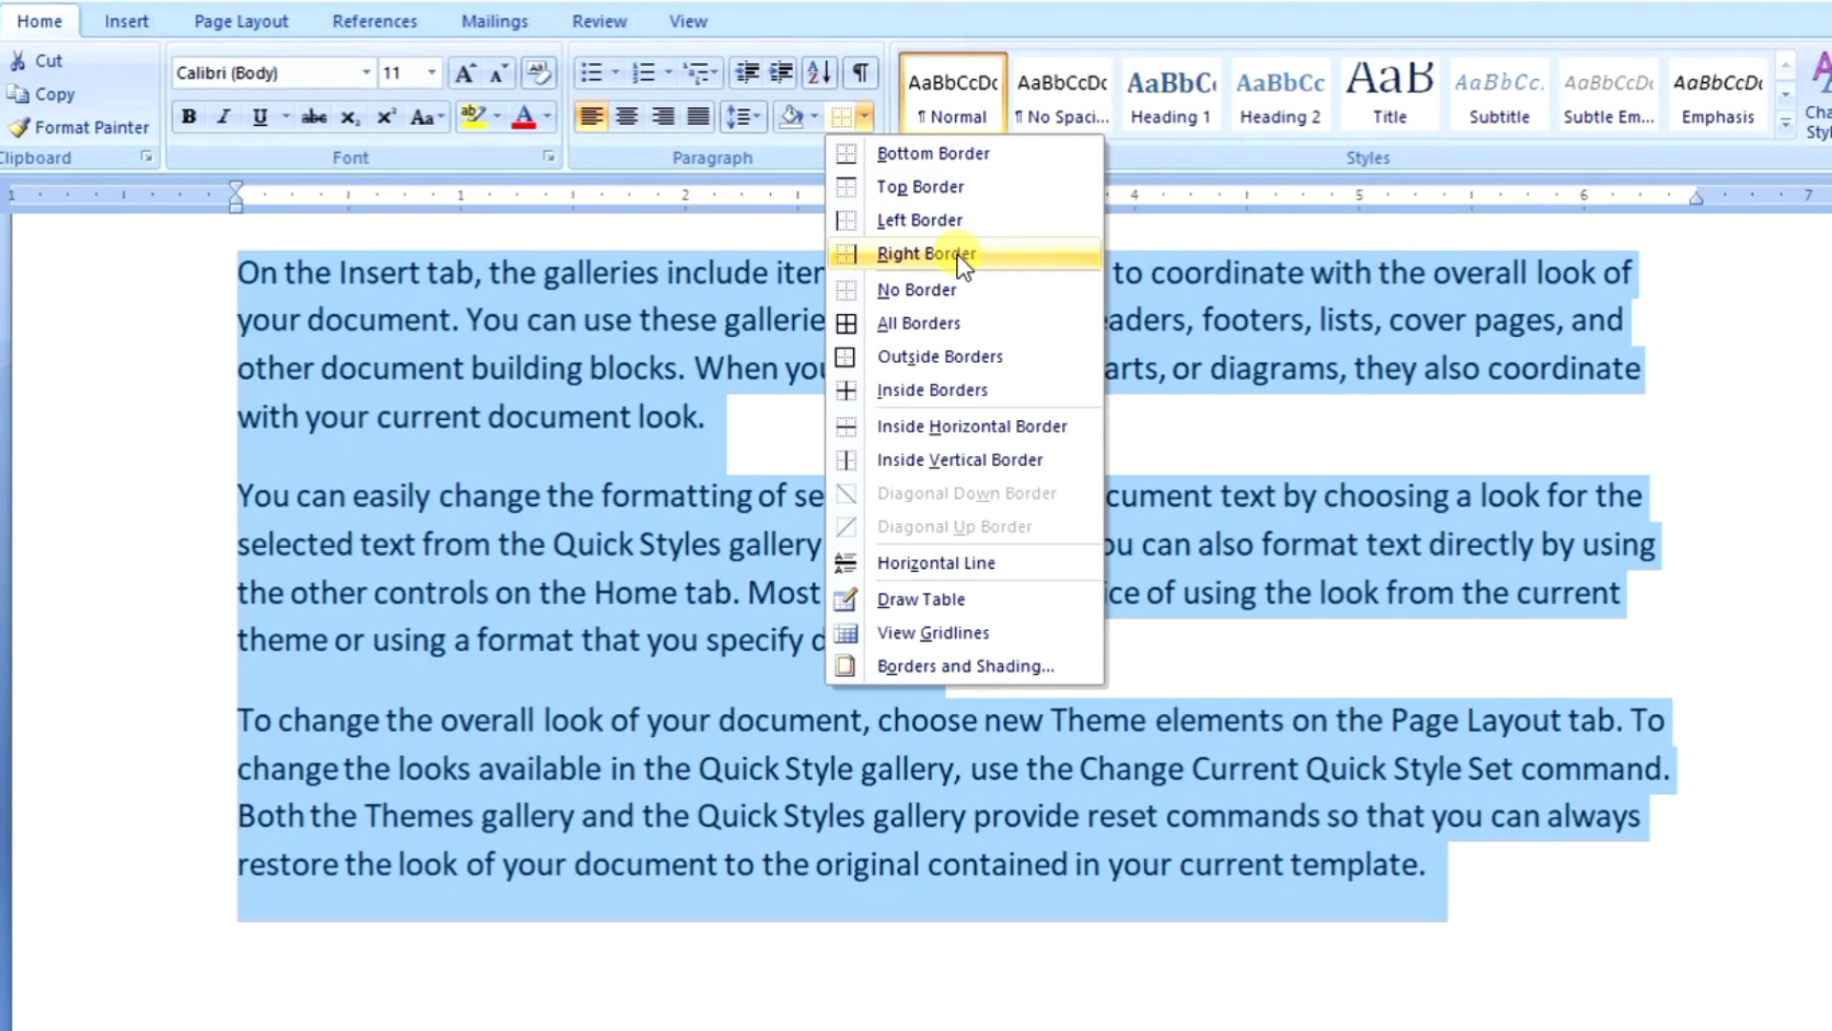
{"action": "left_click", "coordinate": [937, 164]}
{"action": "left_click", "coordinate": [676, 904]}
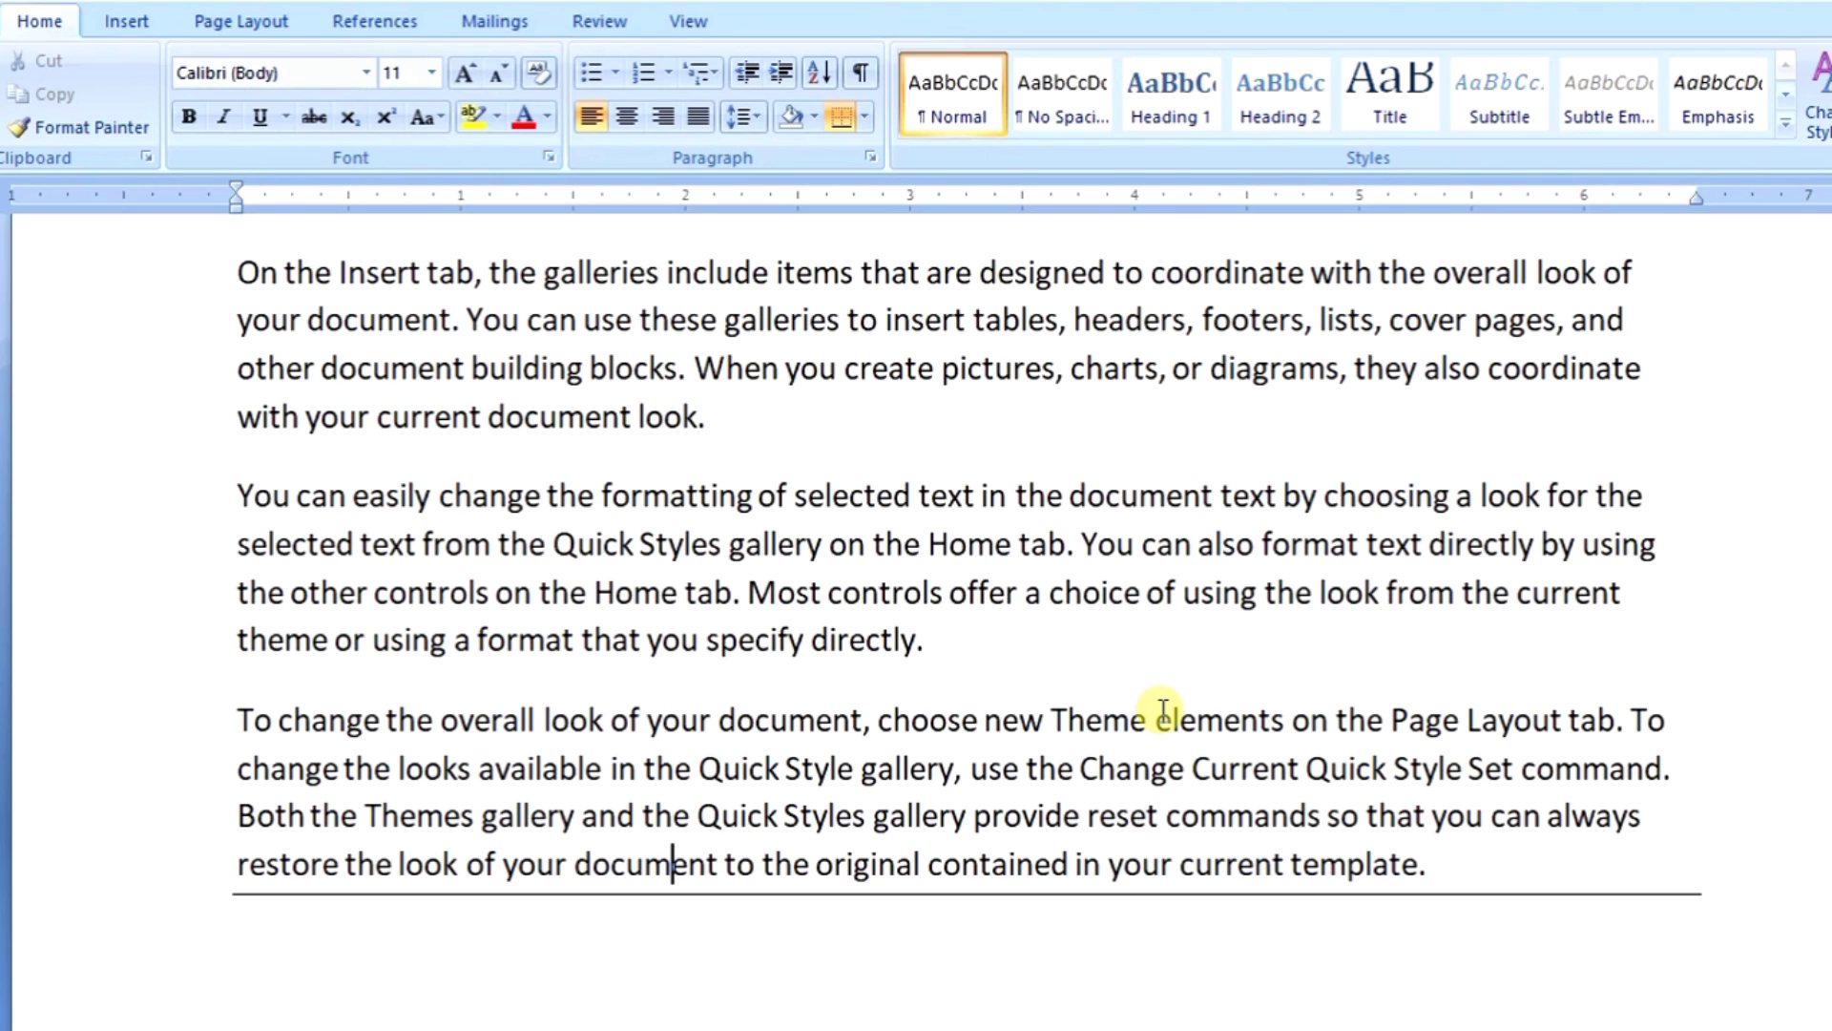
{"action": "key", "text": "ctrl+a"}
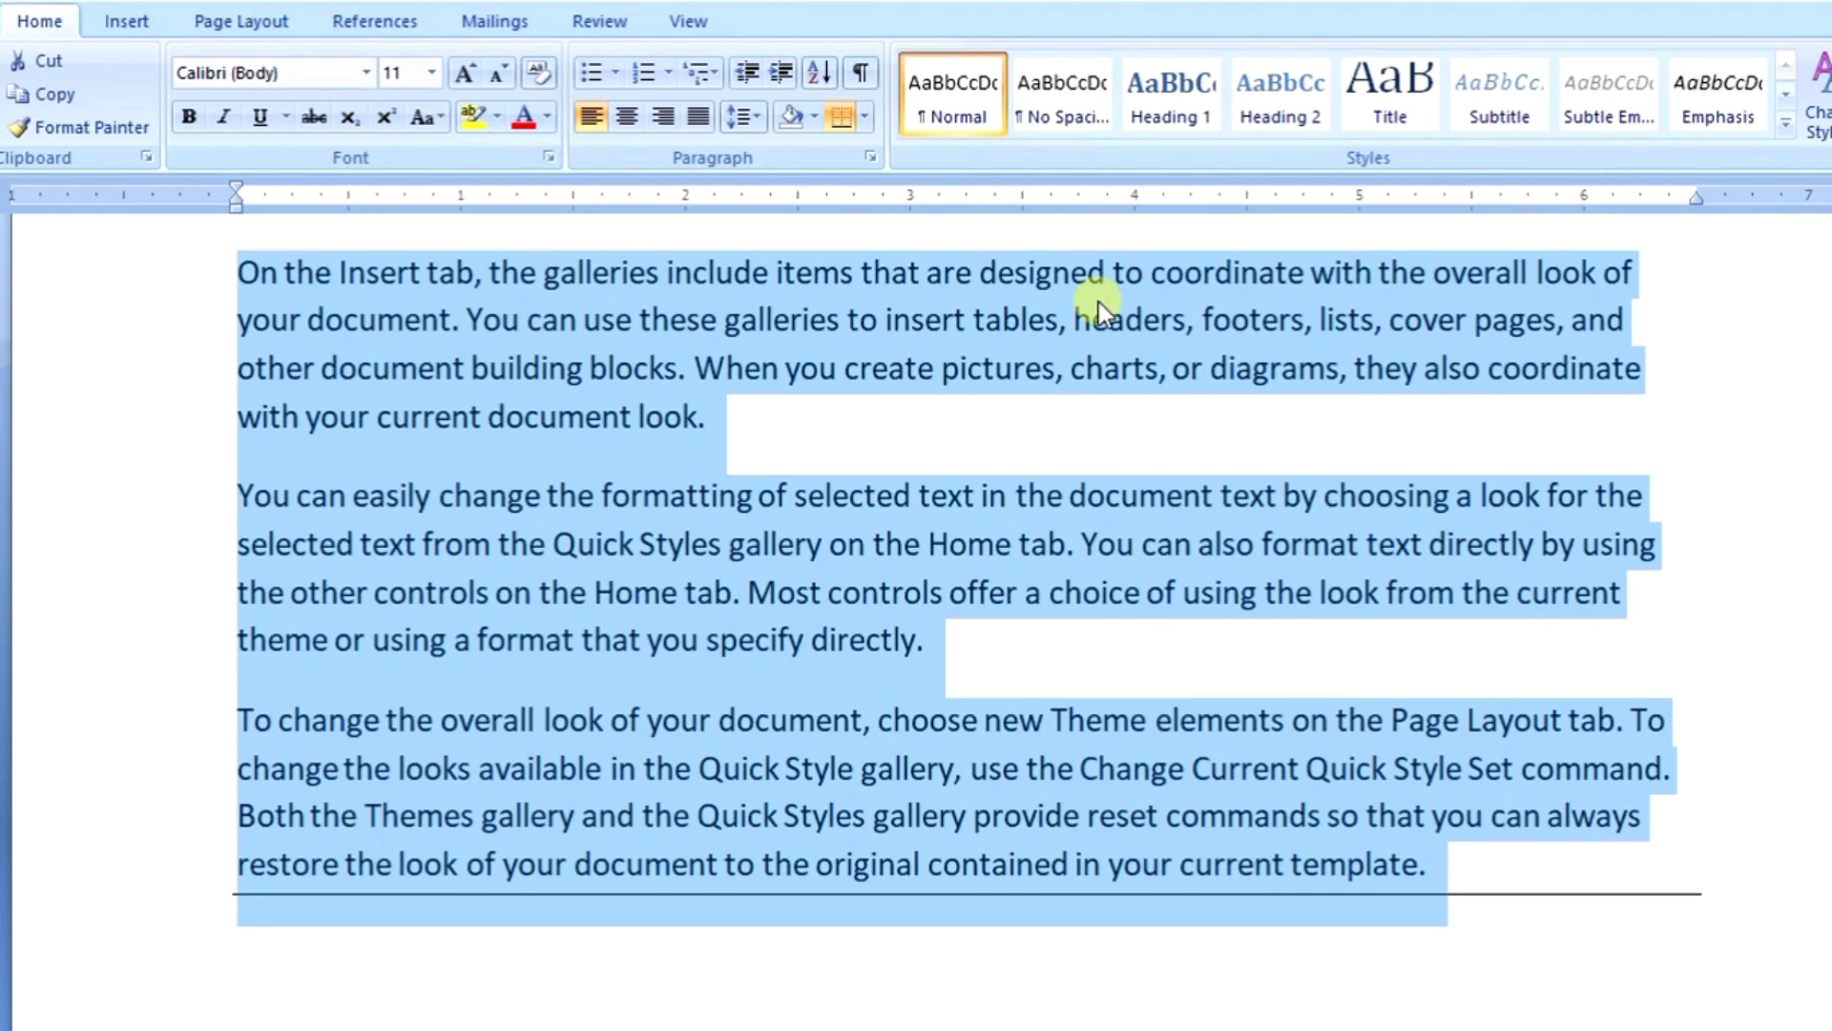
{"action": "left_click", "coordinate": [864, 116]}
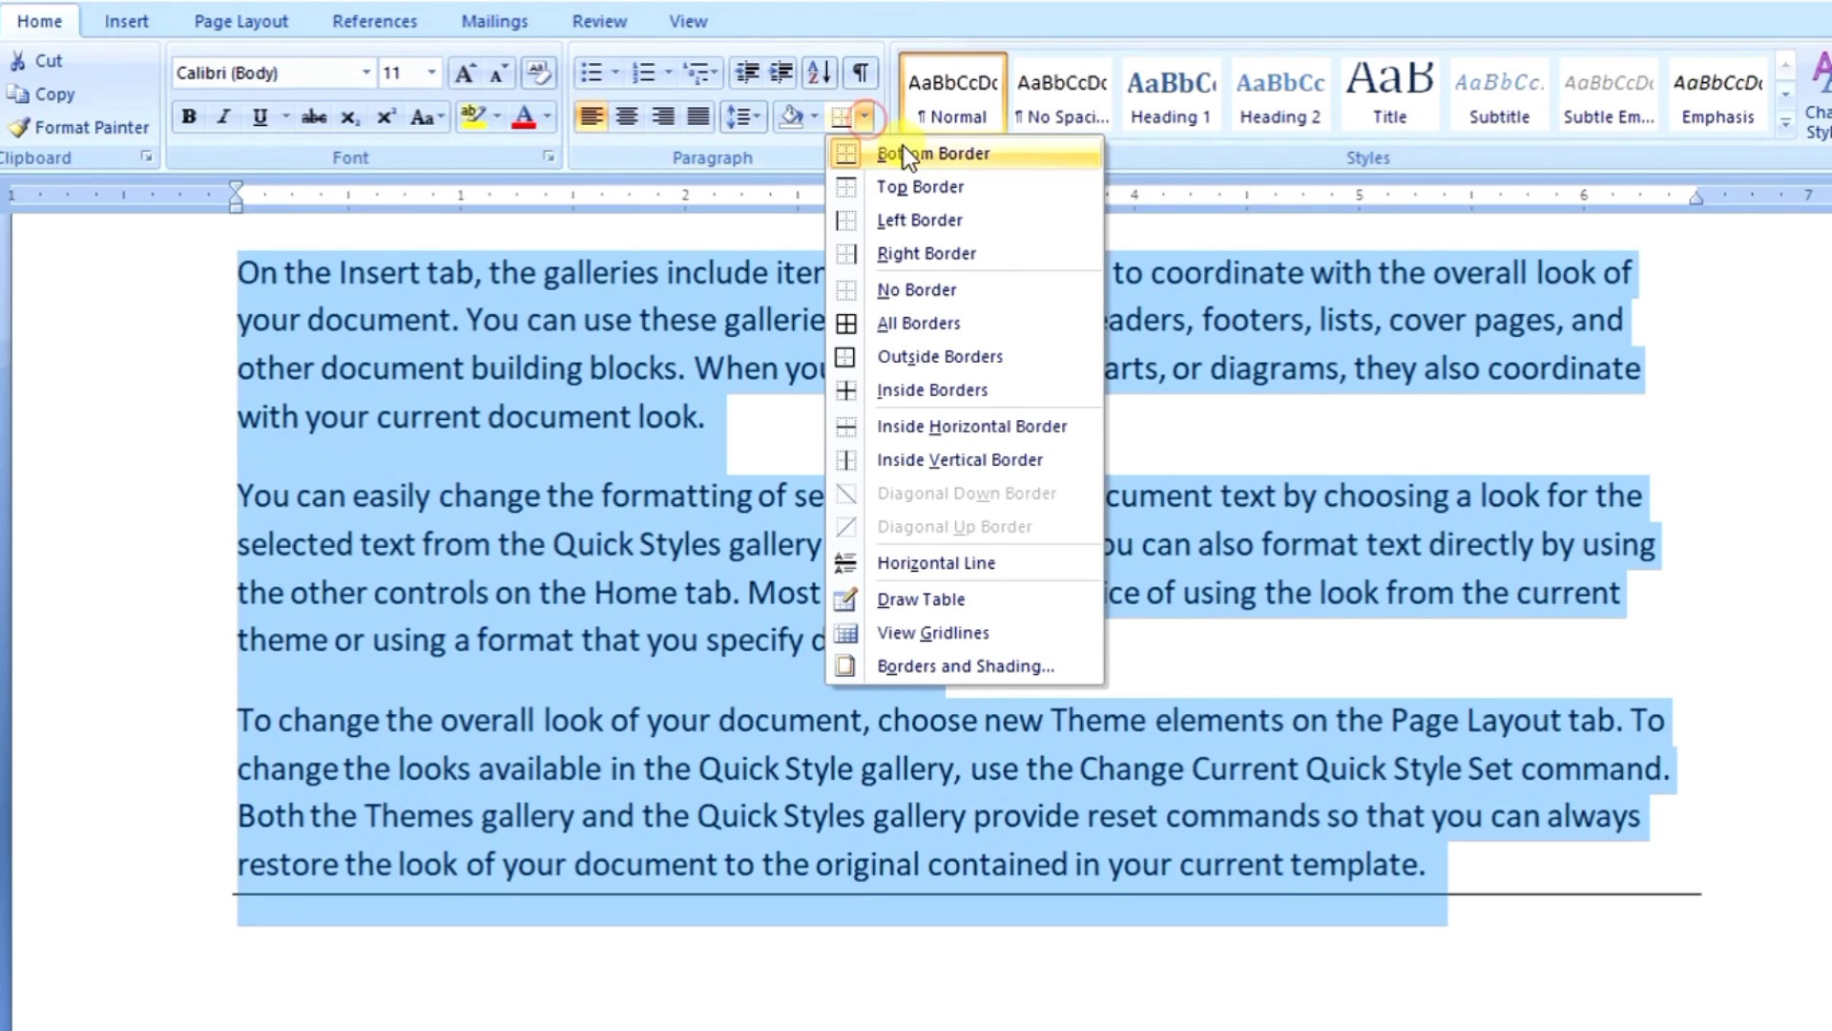
{"action": "left_click", "coordinate": [975, 189]}
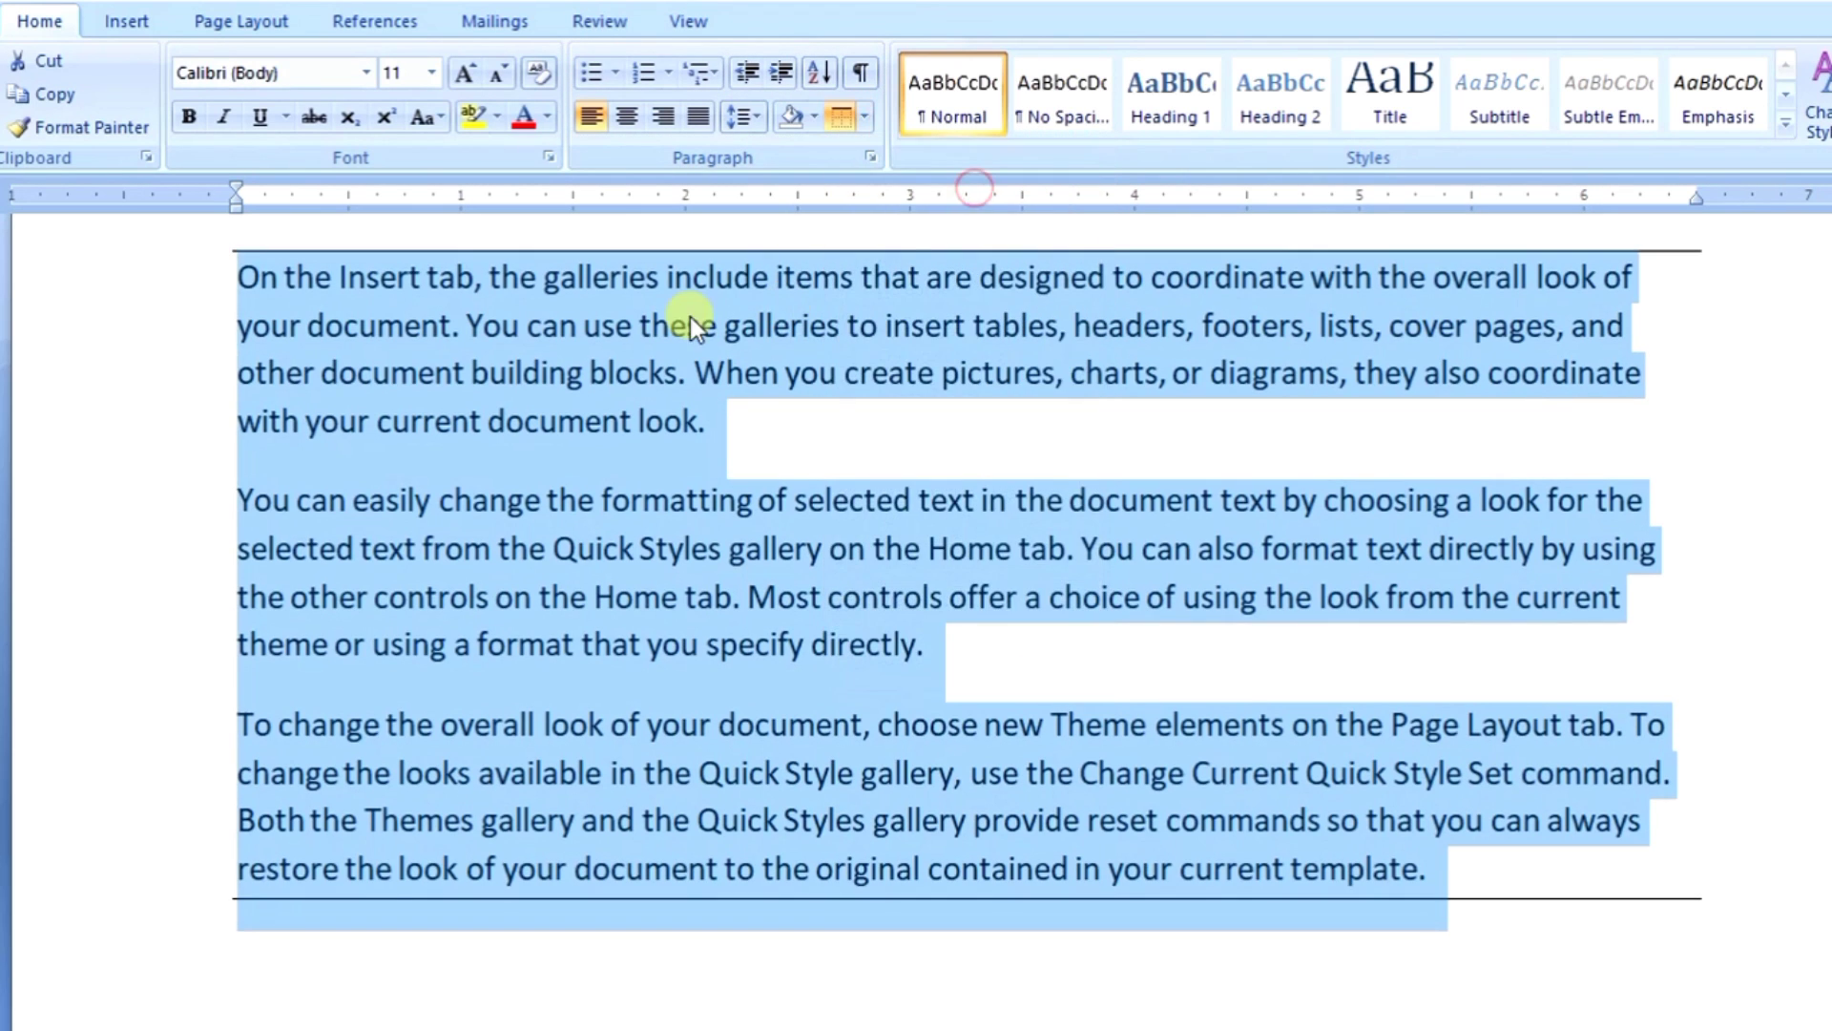
{"action": "left_click", "coordinate": [477, 289]}
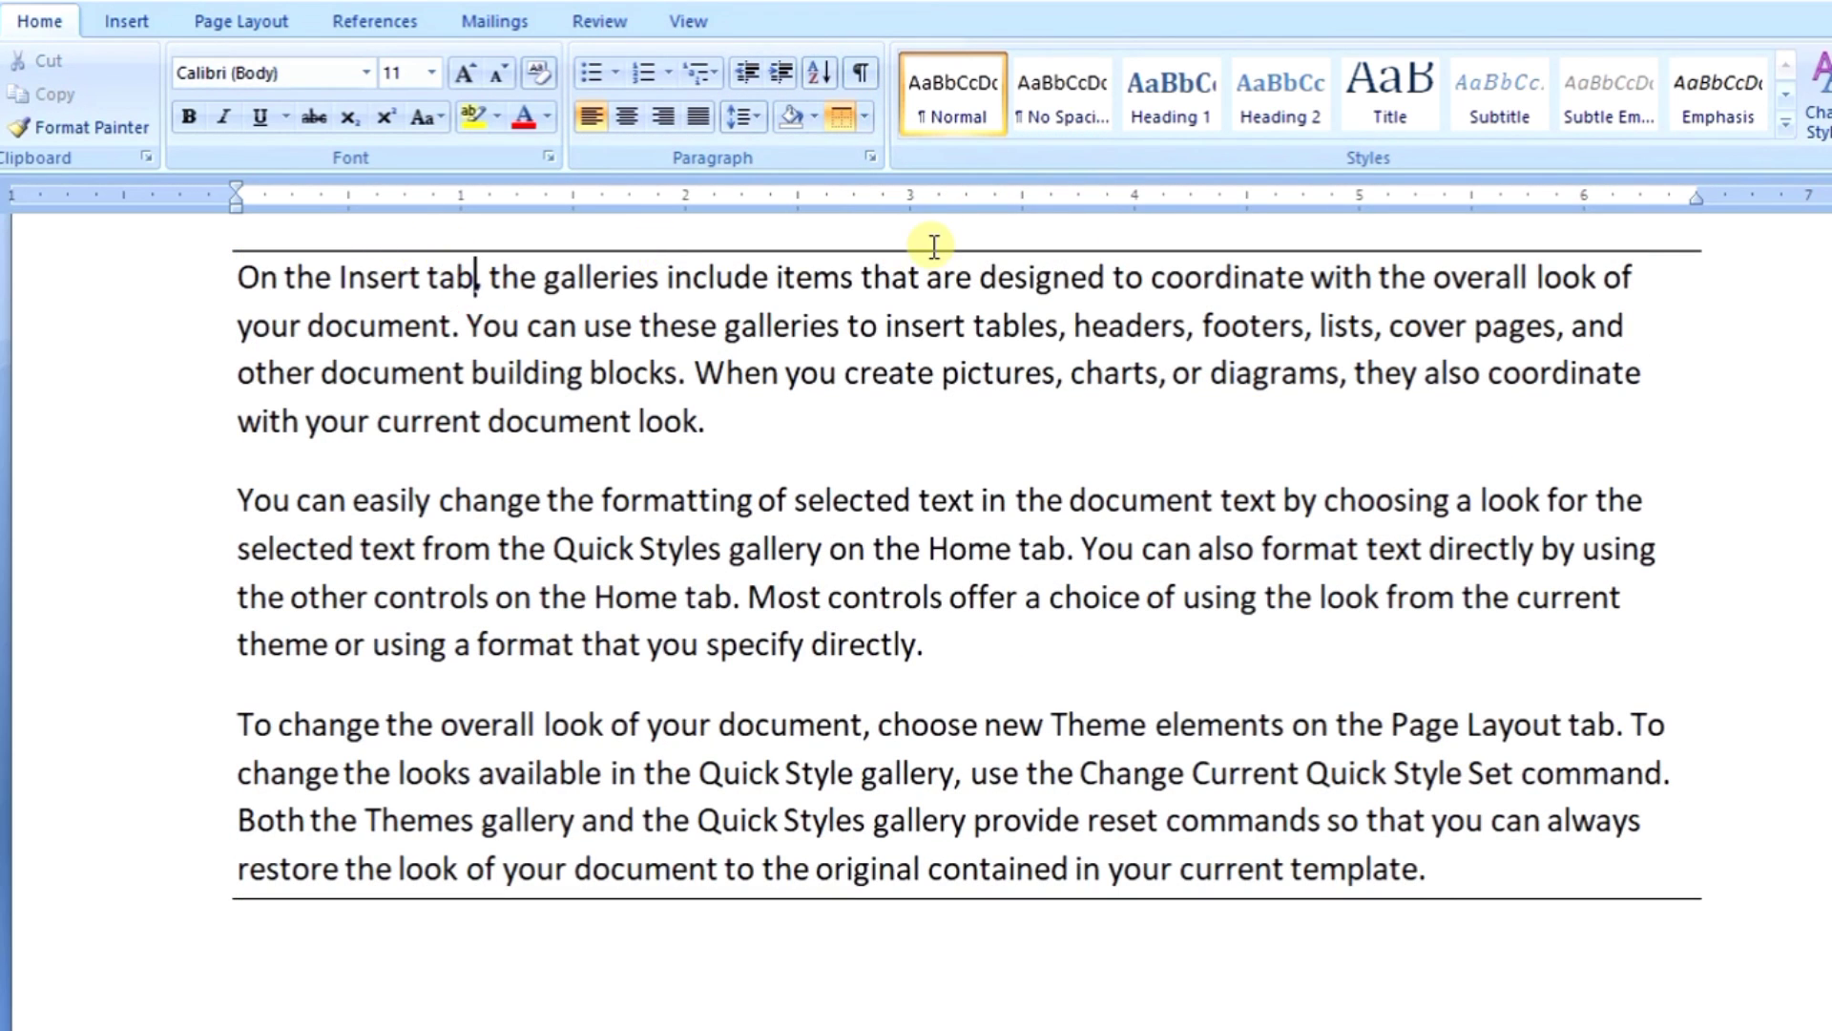
- Add a left border and a right border to the whole text
{"action": "key", "text": "ctrl+a"}
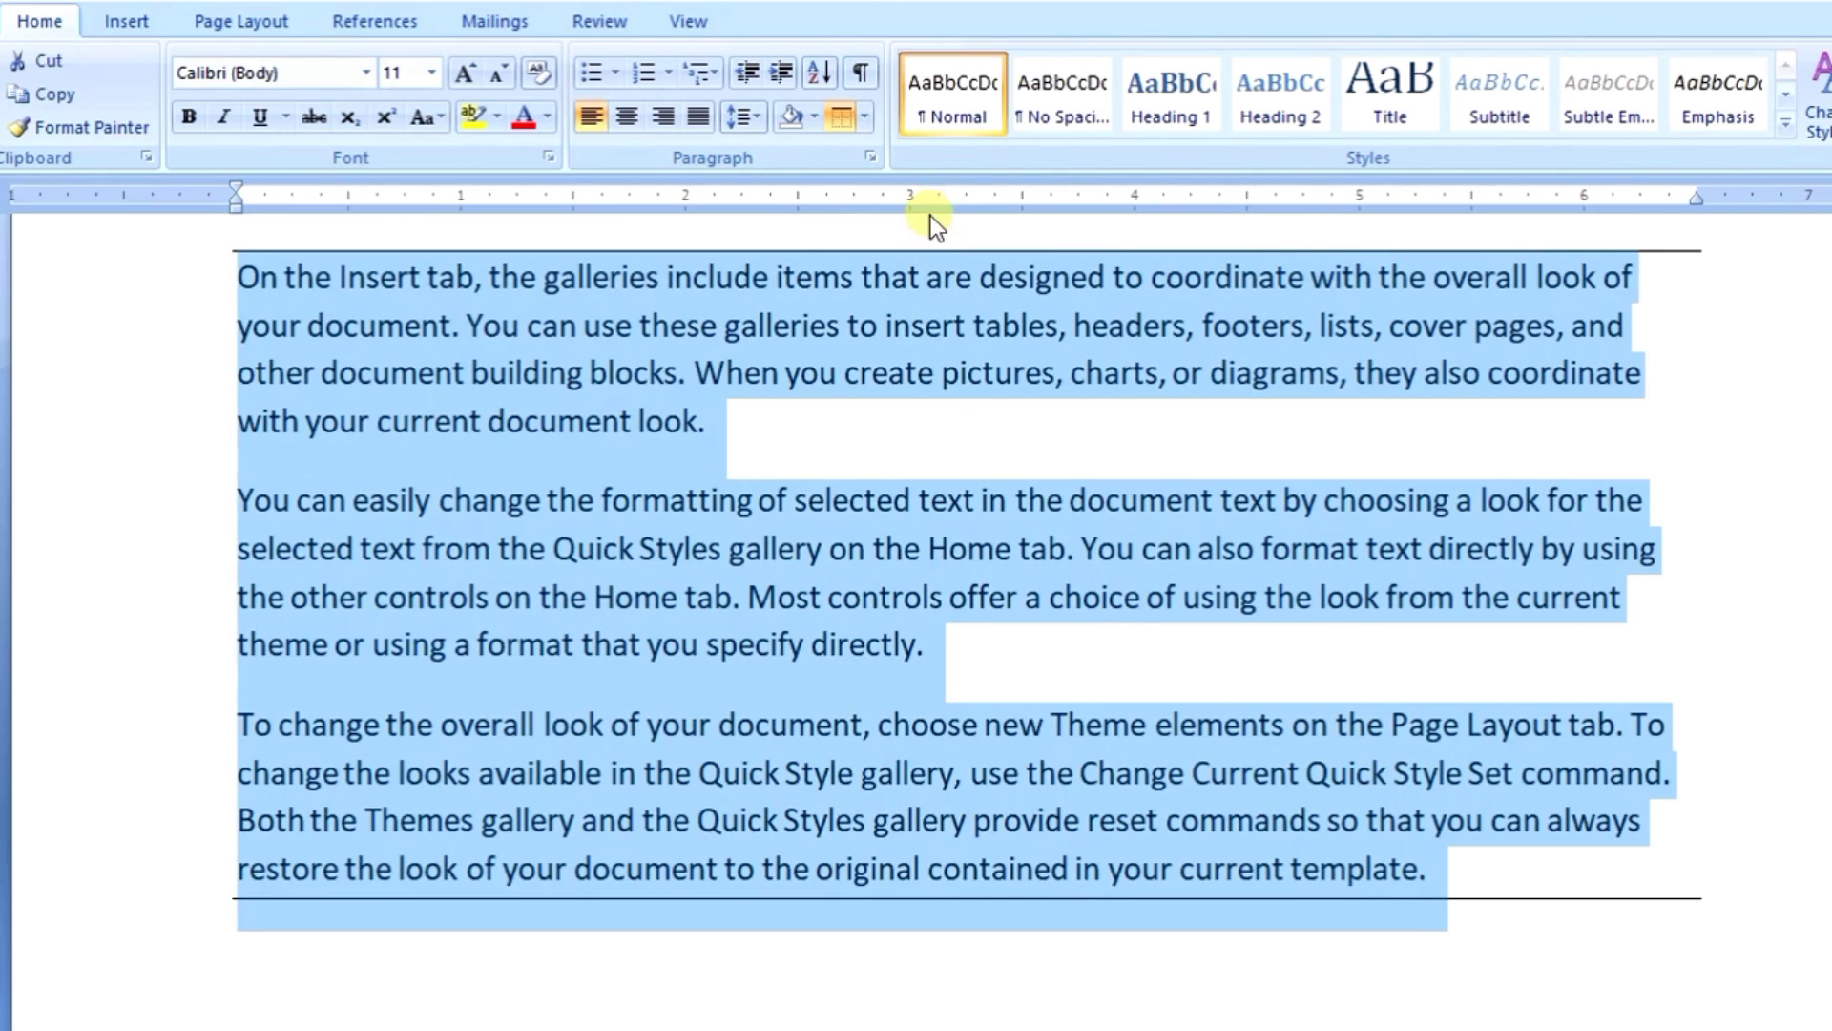
{"action": "left_click", "coordinate": [863, 115]}
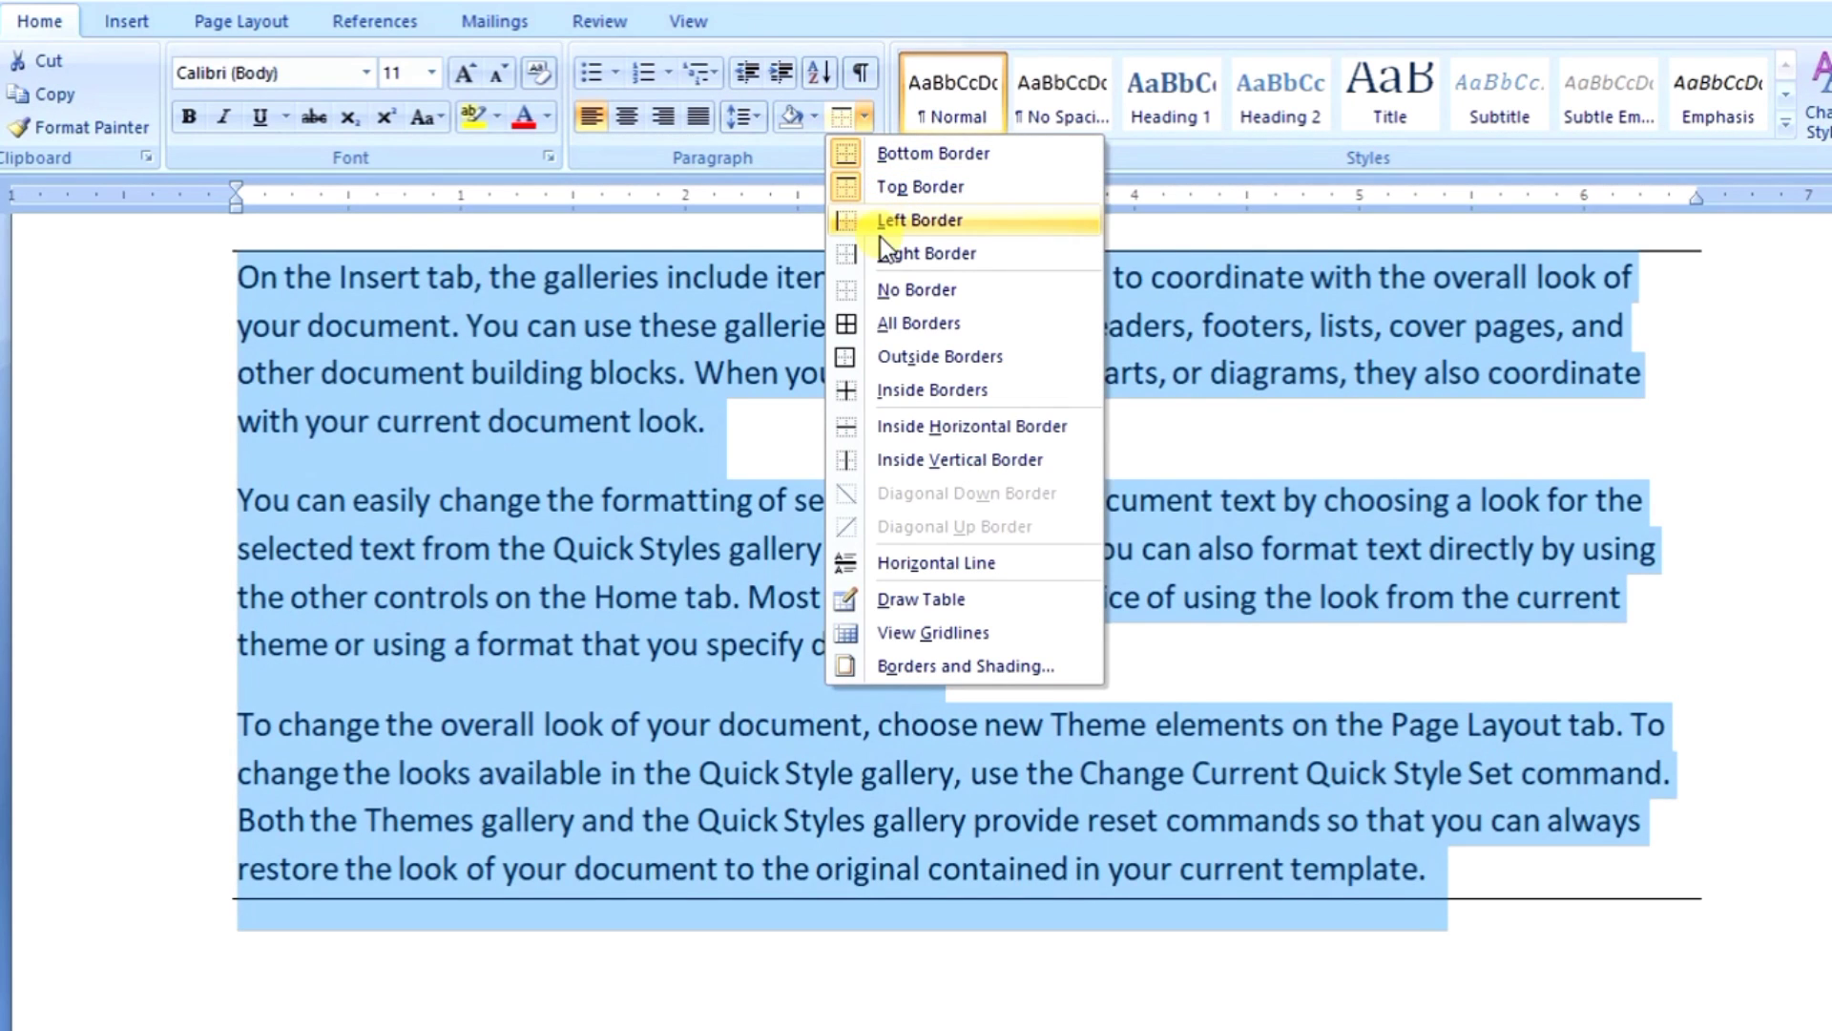
{"action": "left_click", "coordinate": [885, 222]}
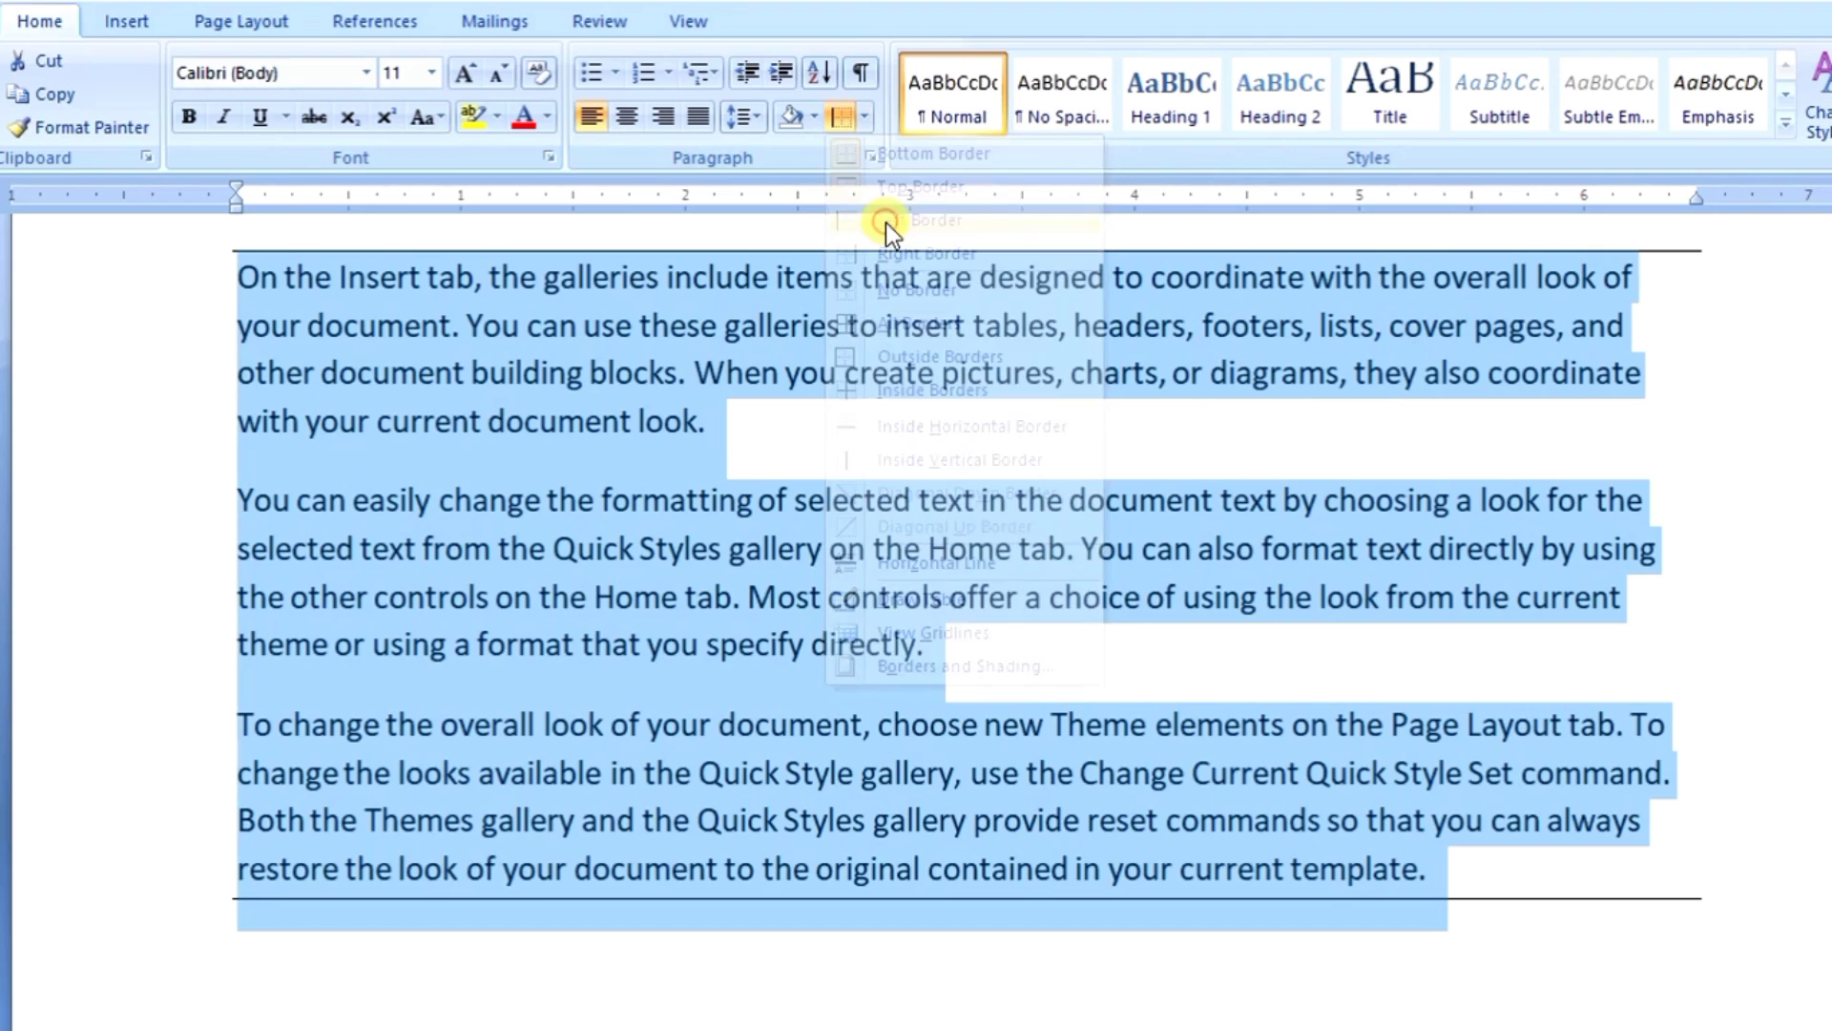
{"action": "left_click", "coordinate": [565, 528]}
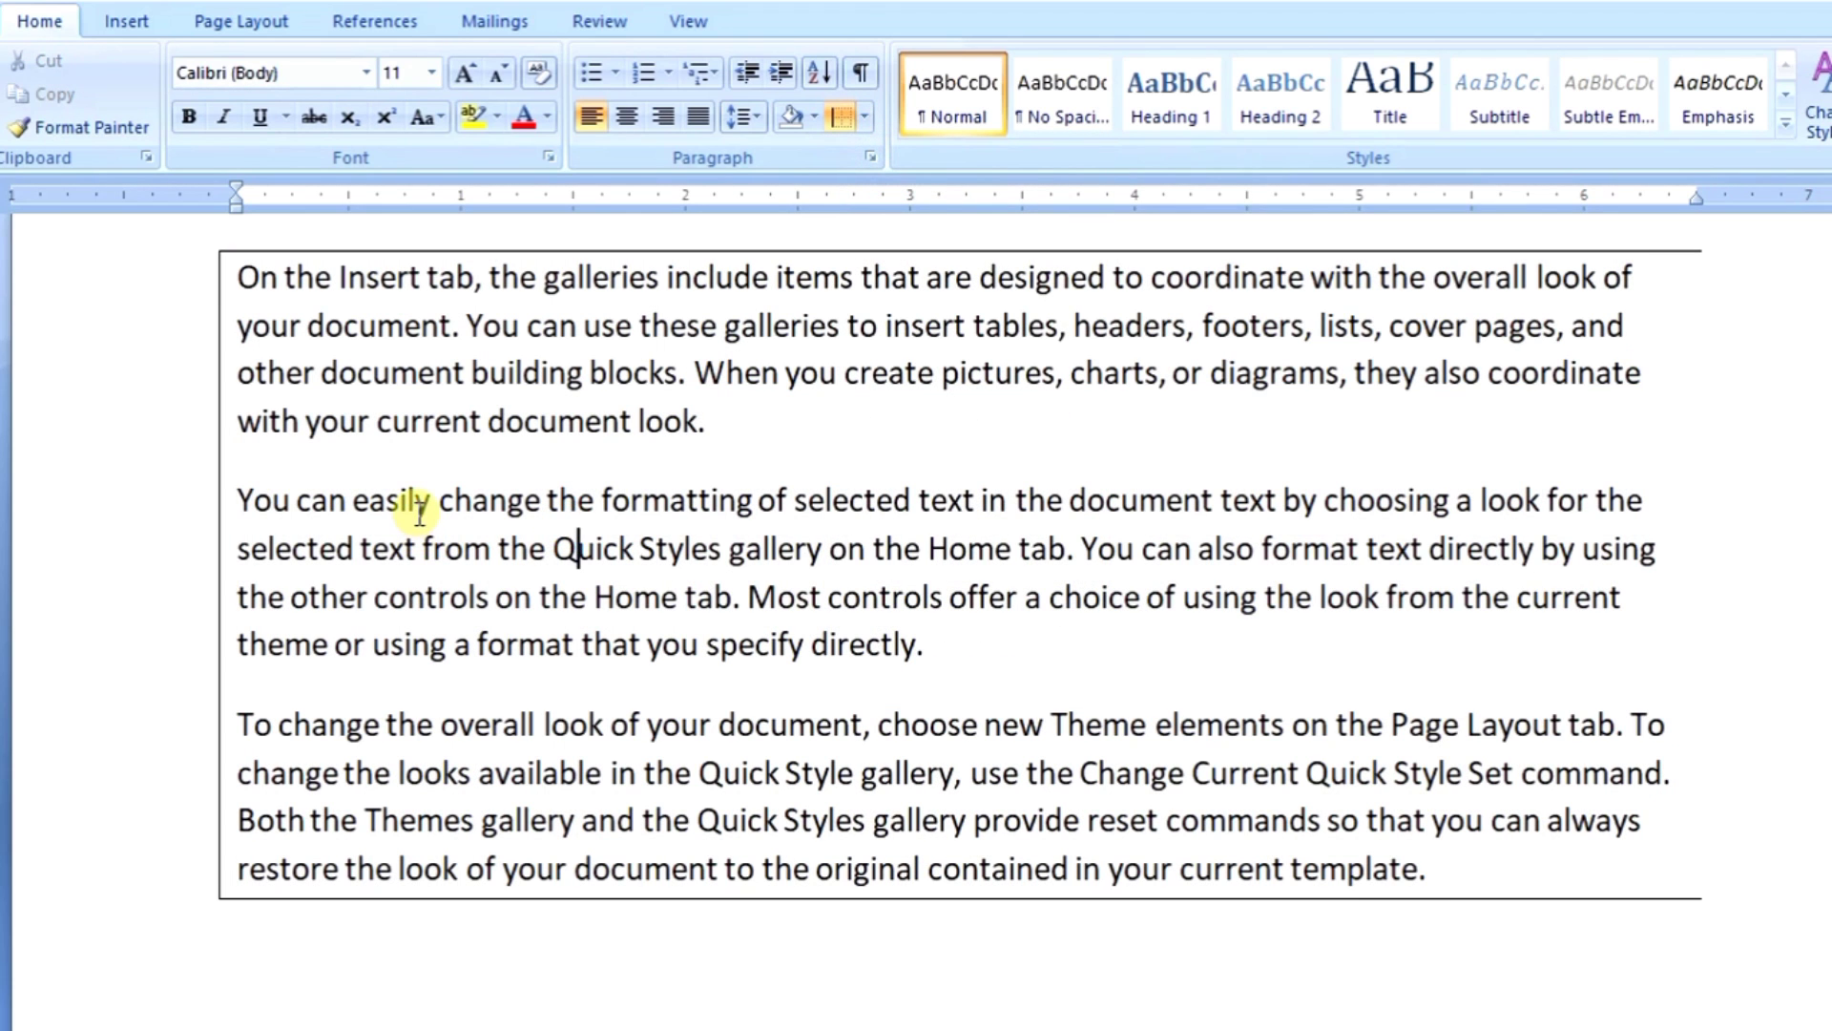
{"action": "key", "text": "ctrl+a"}
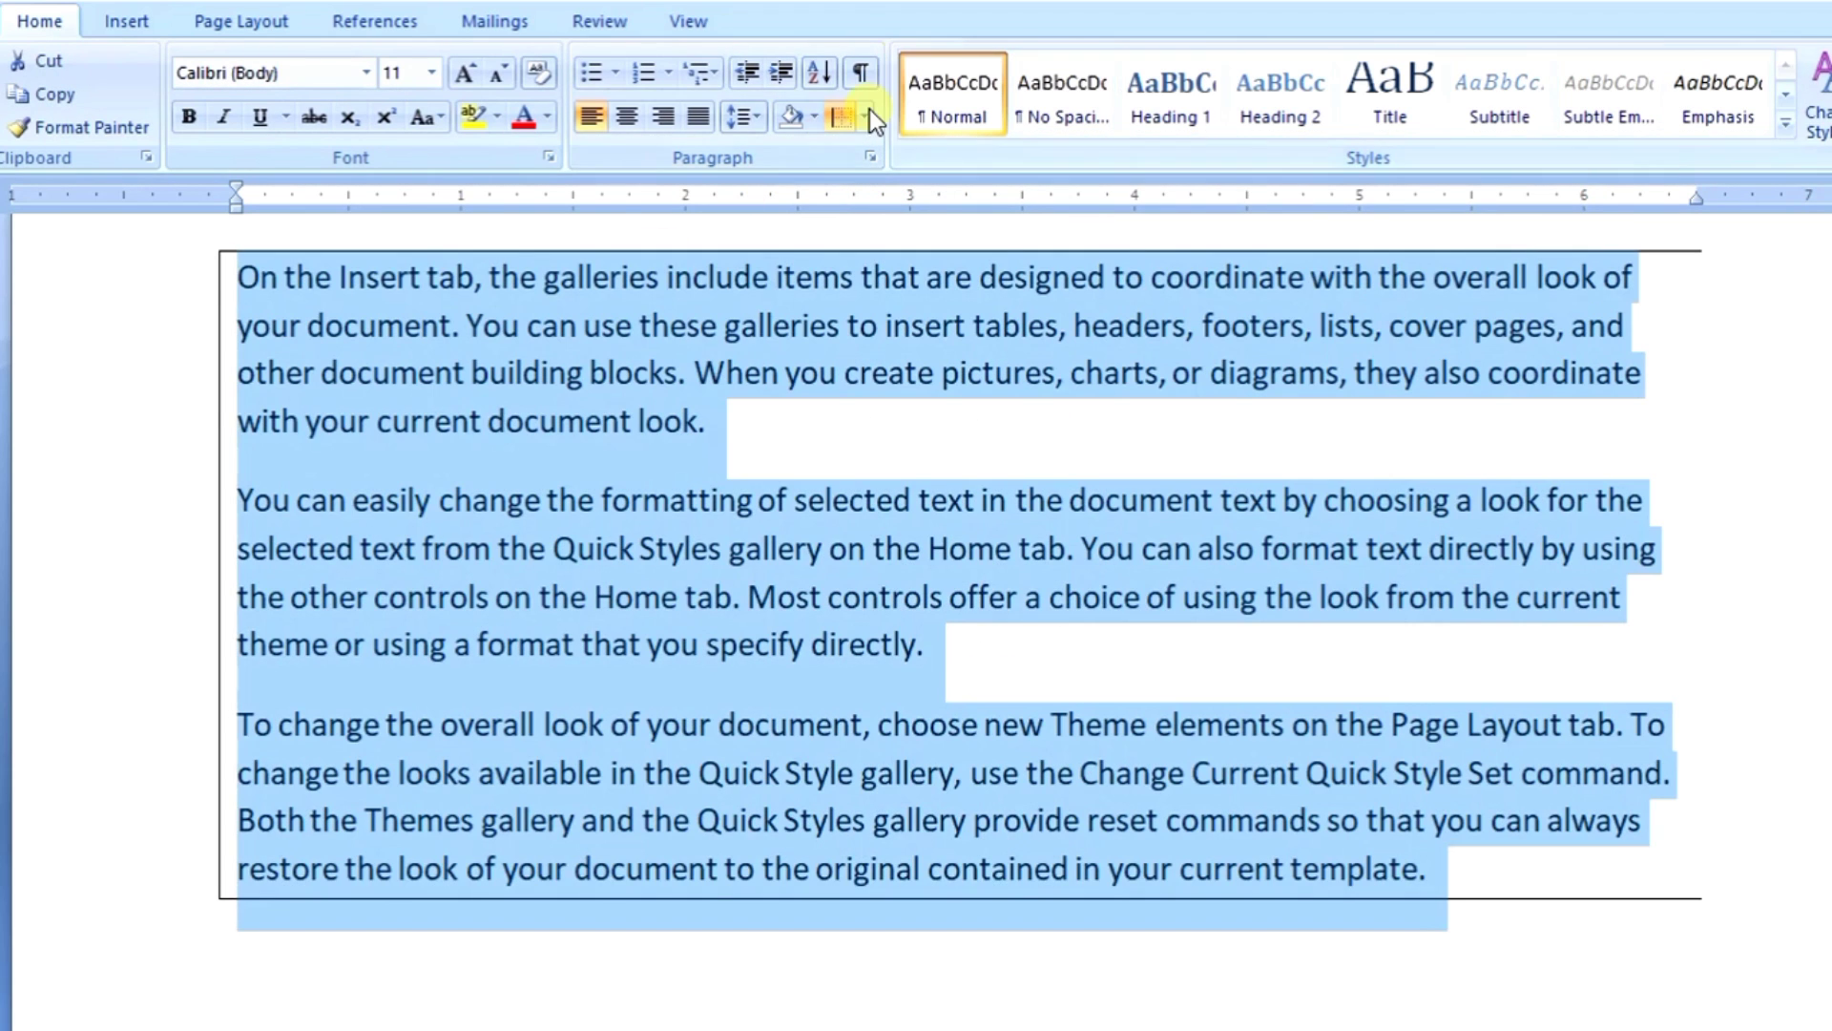
{"action": "left_click", "coordinate": [865, 118]}
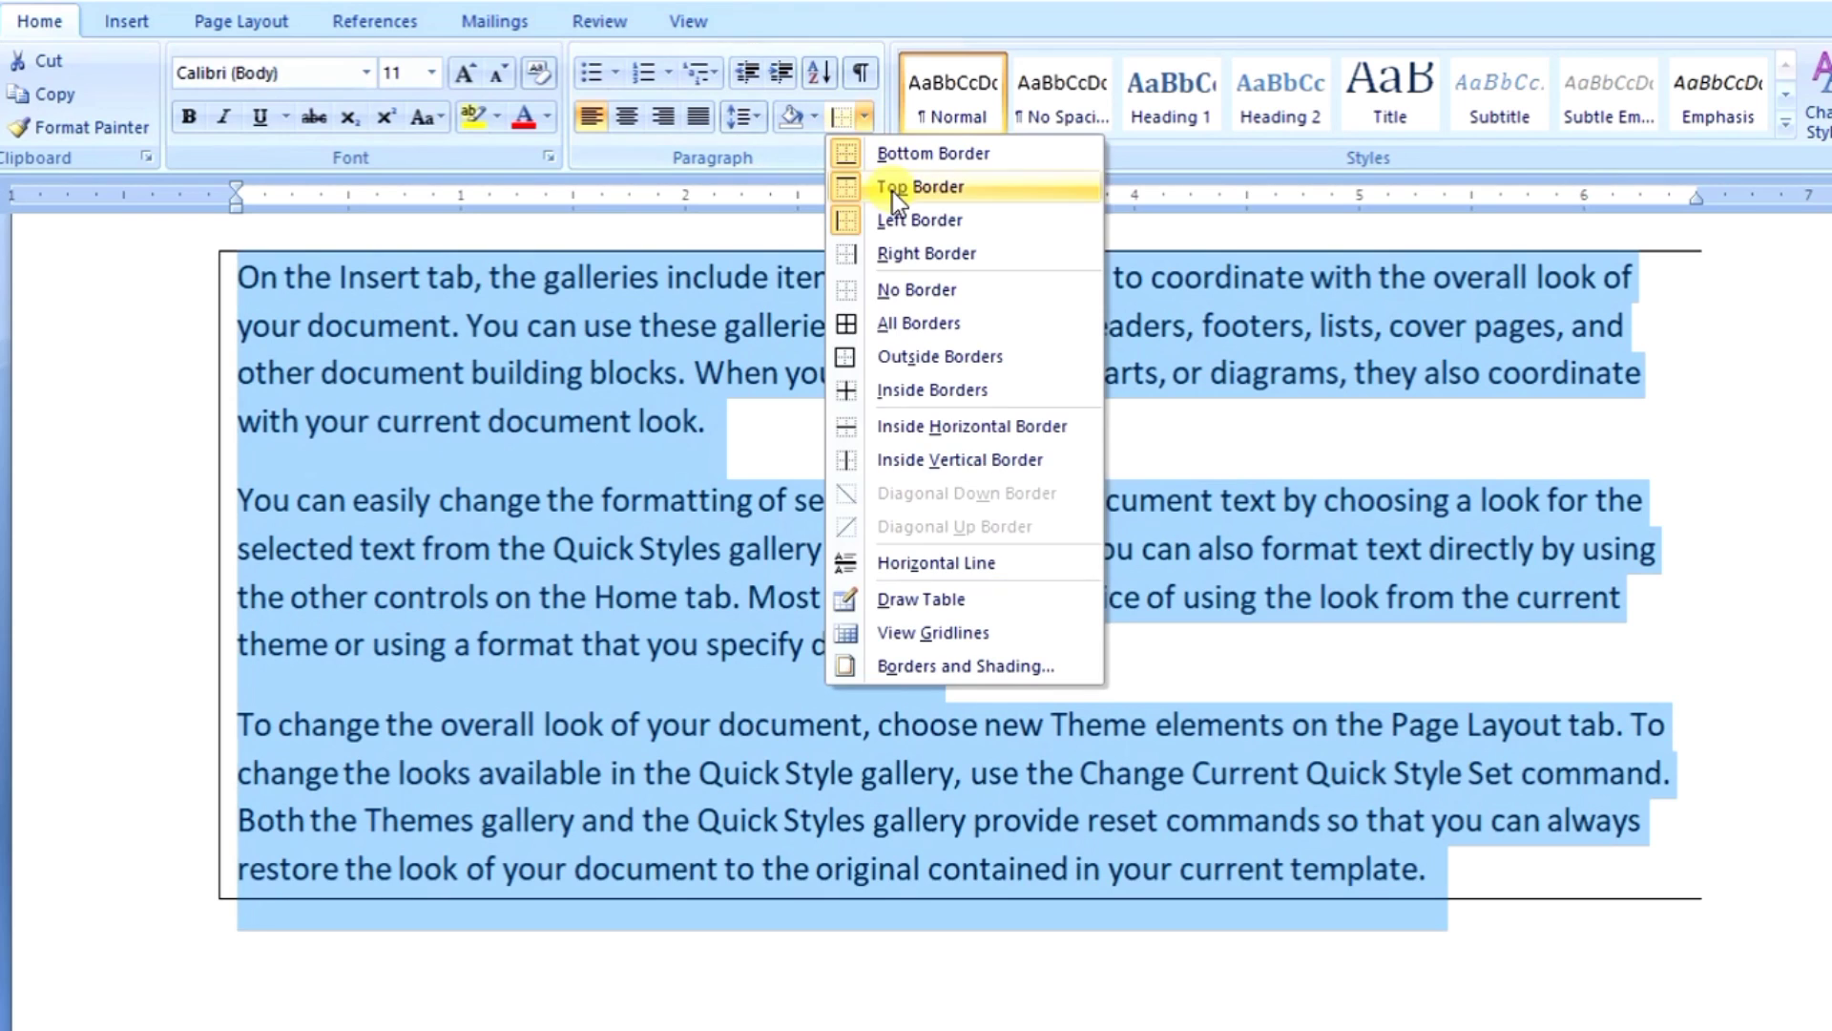
{"action": "left_click", "coordinate": [891, 258]}
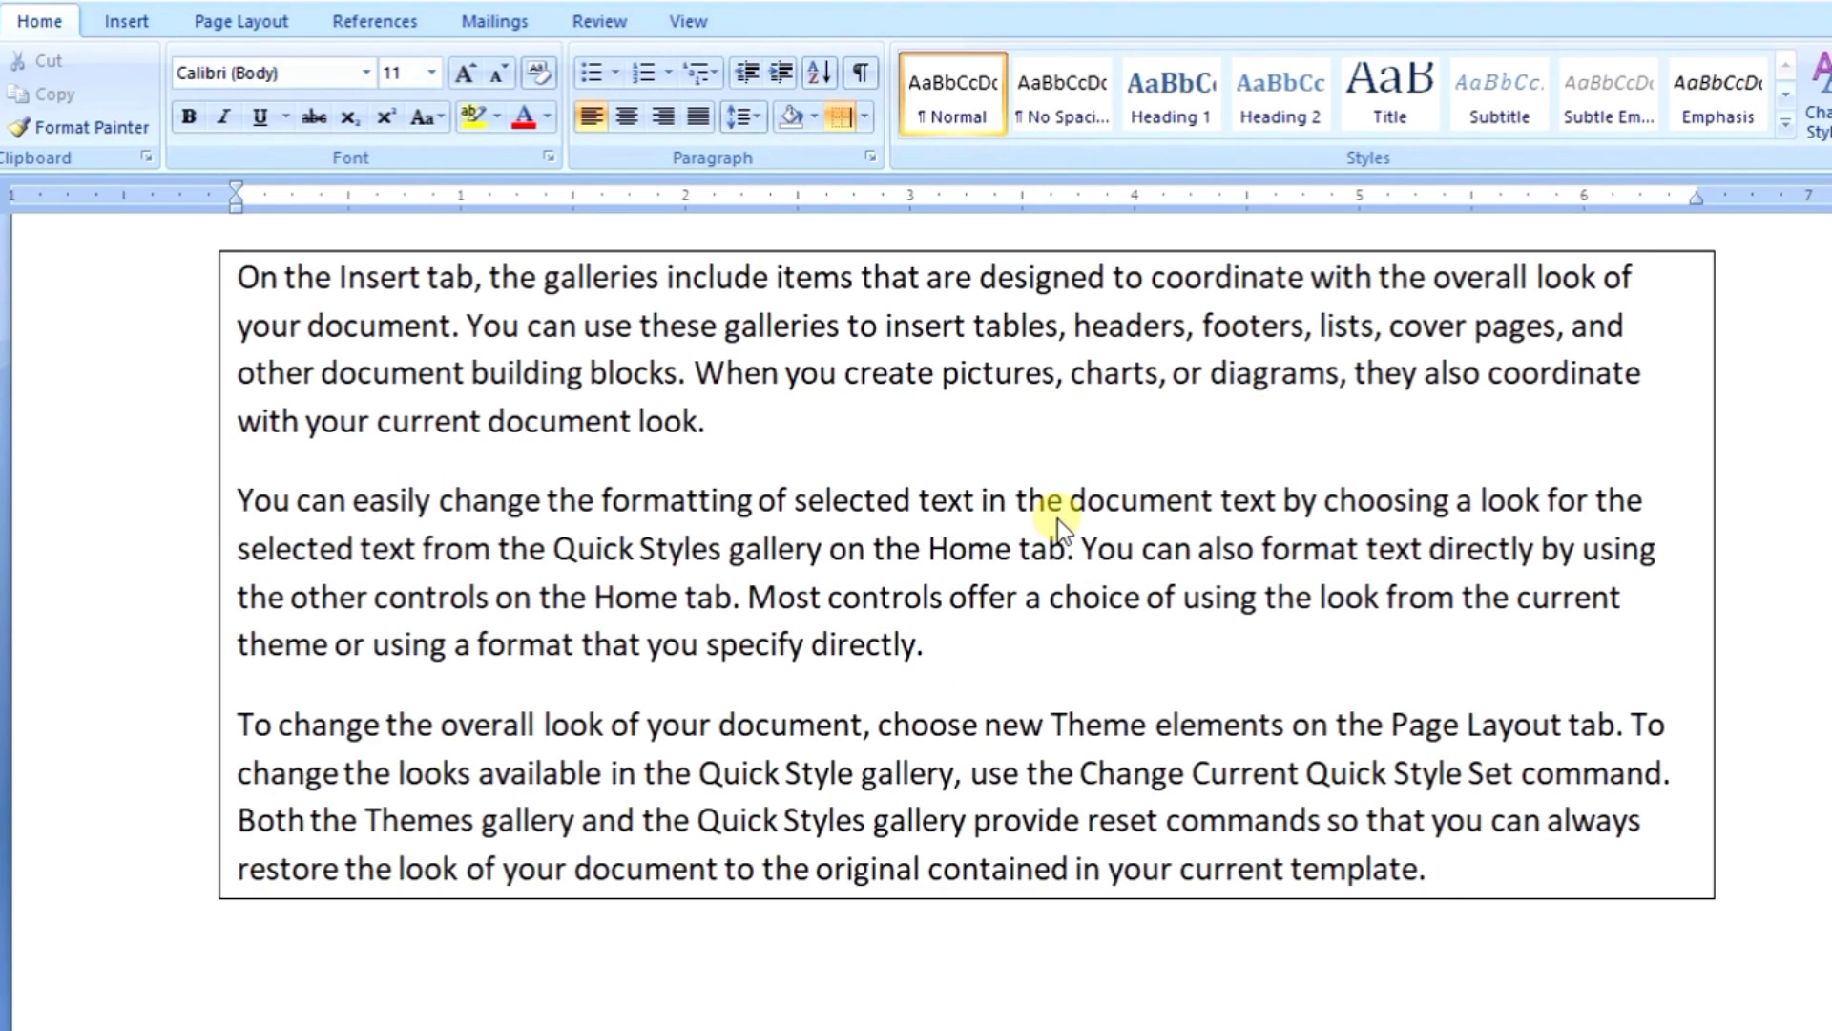
- Clear the box of borders around the whole text with No Border
{"action": "key", "text": "ctrl+a"}
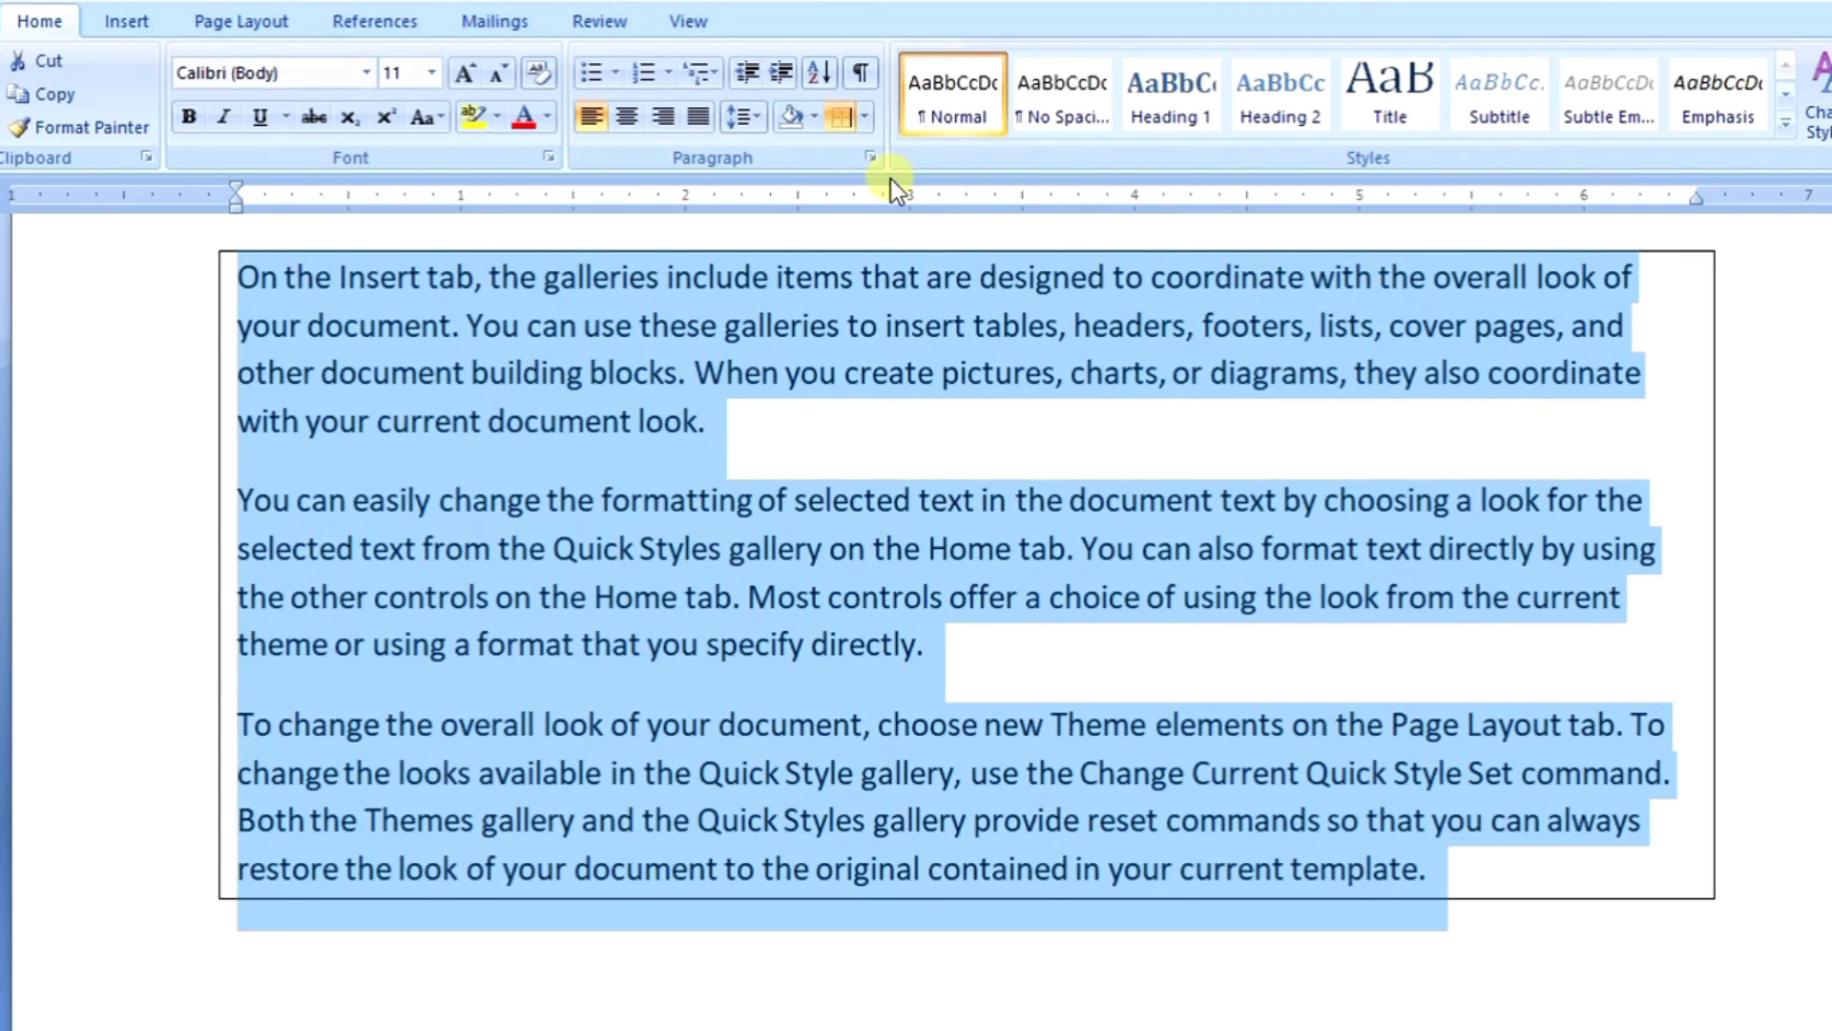
{"action": "left_click", "coordinate": [868, 126]}
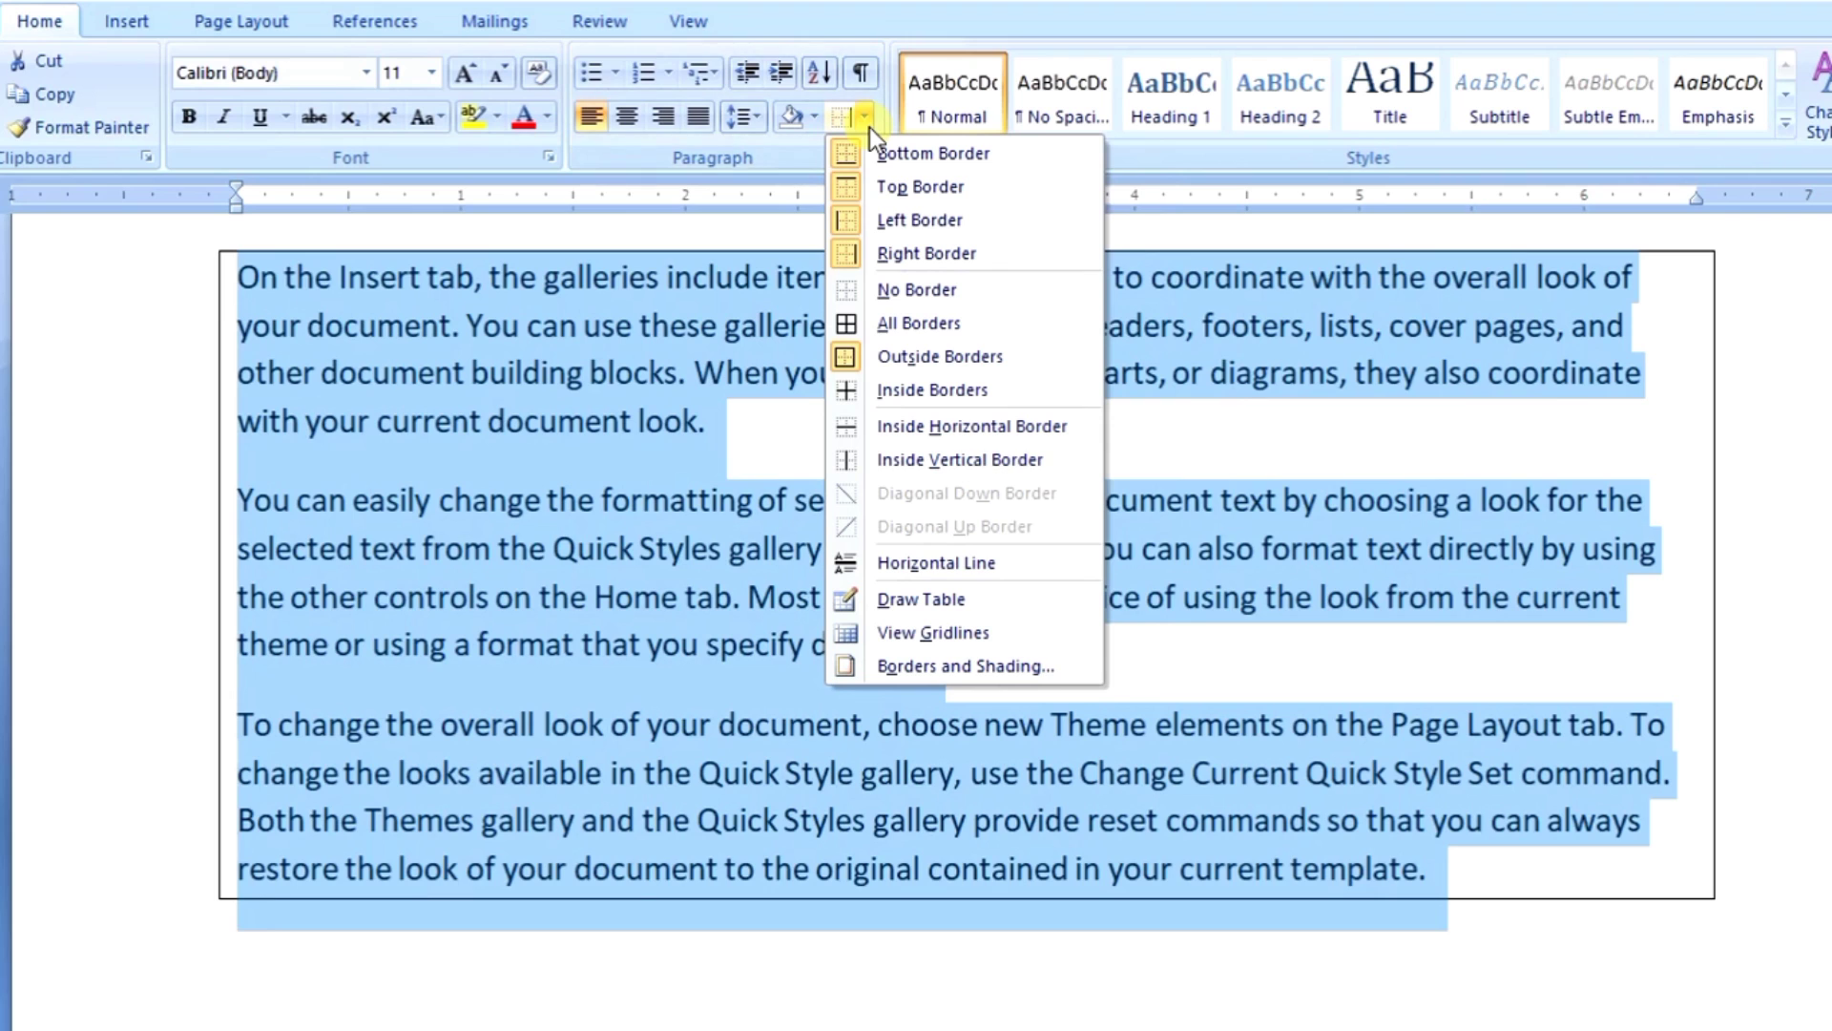
{"action": "left_click", "coordinate": [888, 289]}
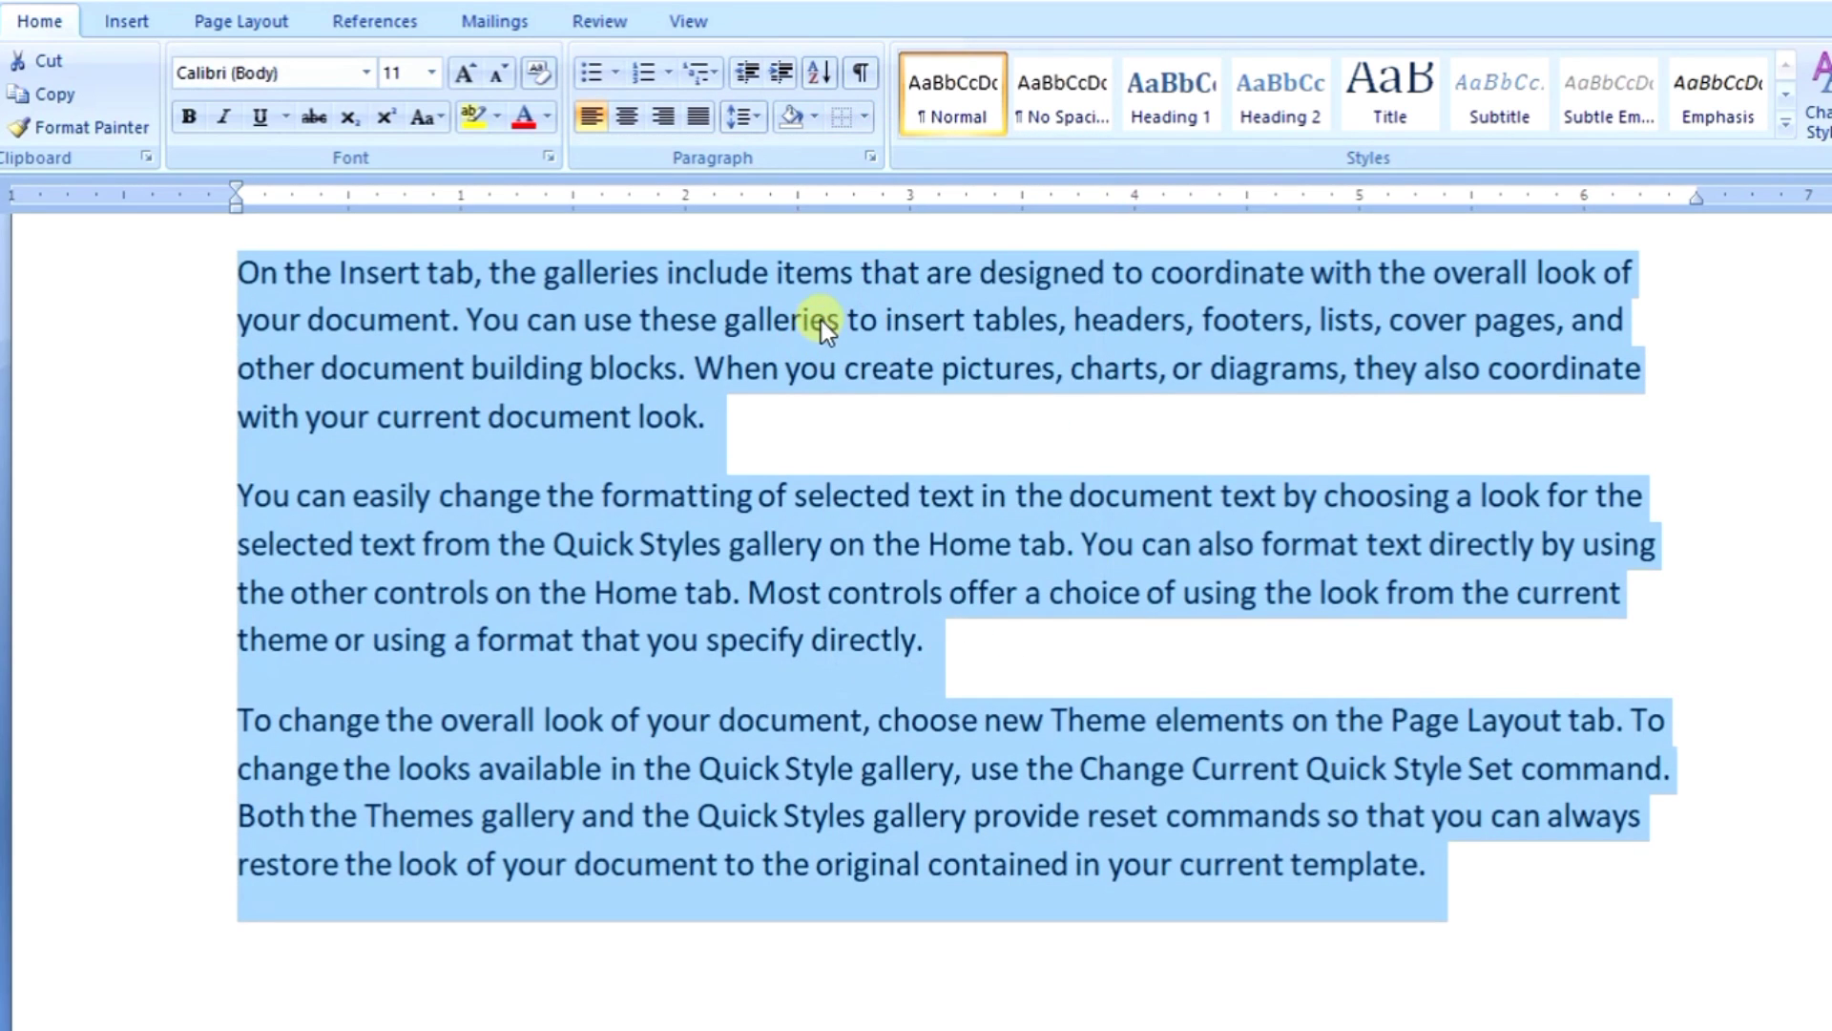
- Apply All Borders to the three paragraphs, and clear them by resetting the paragraph formatting
{"action": "left_click", "coordinate": [865, 118]}
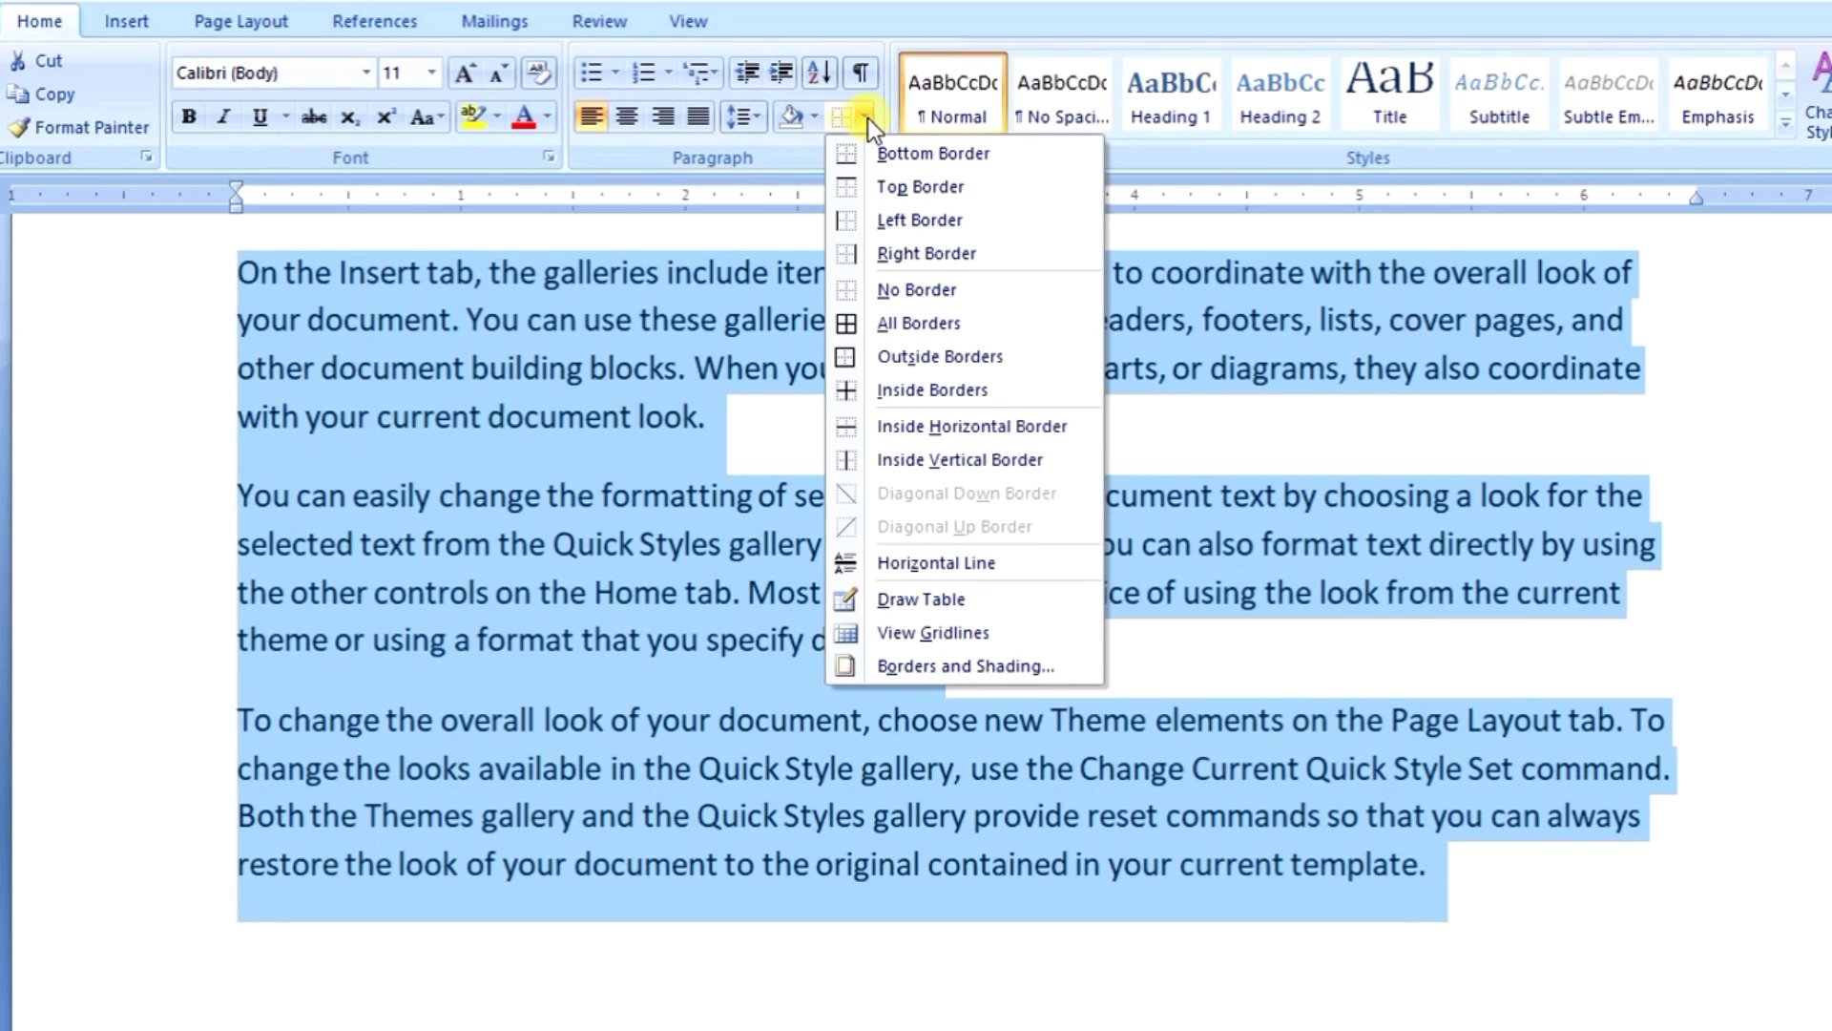
{"action": "left_click", "coordinate": [904, 322]}
{"action": "left_click", "coordinate": [775, 506]}
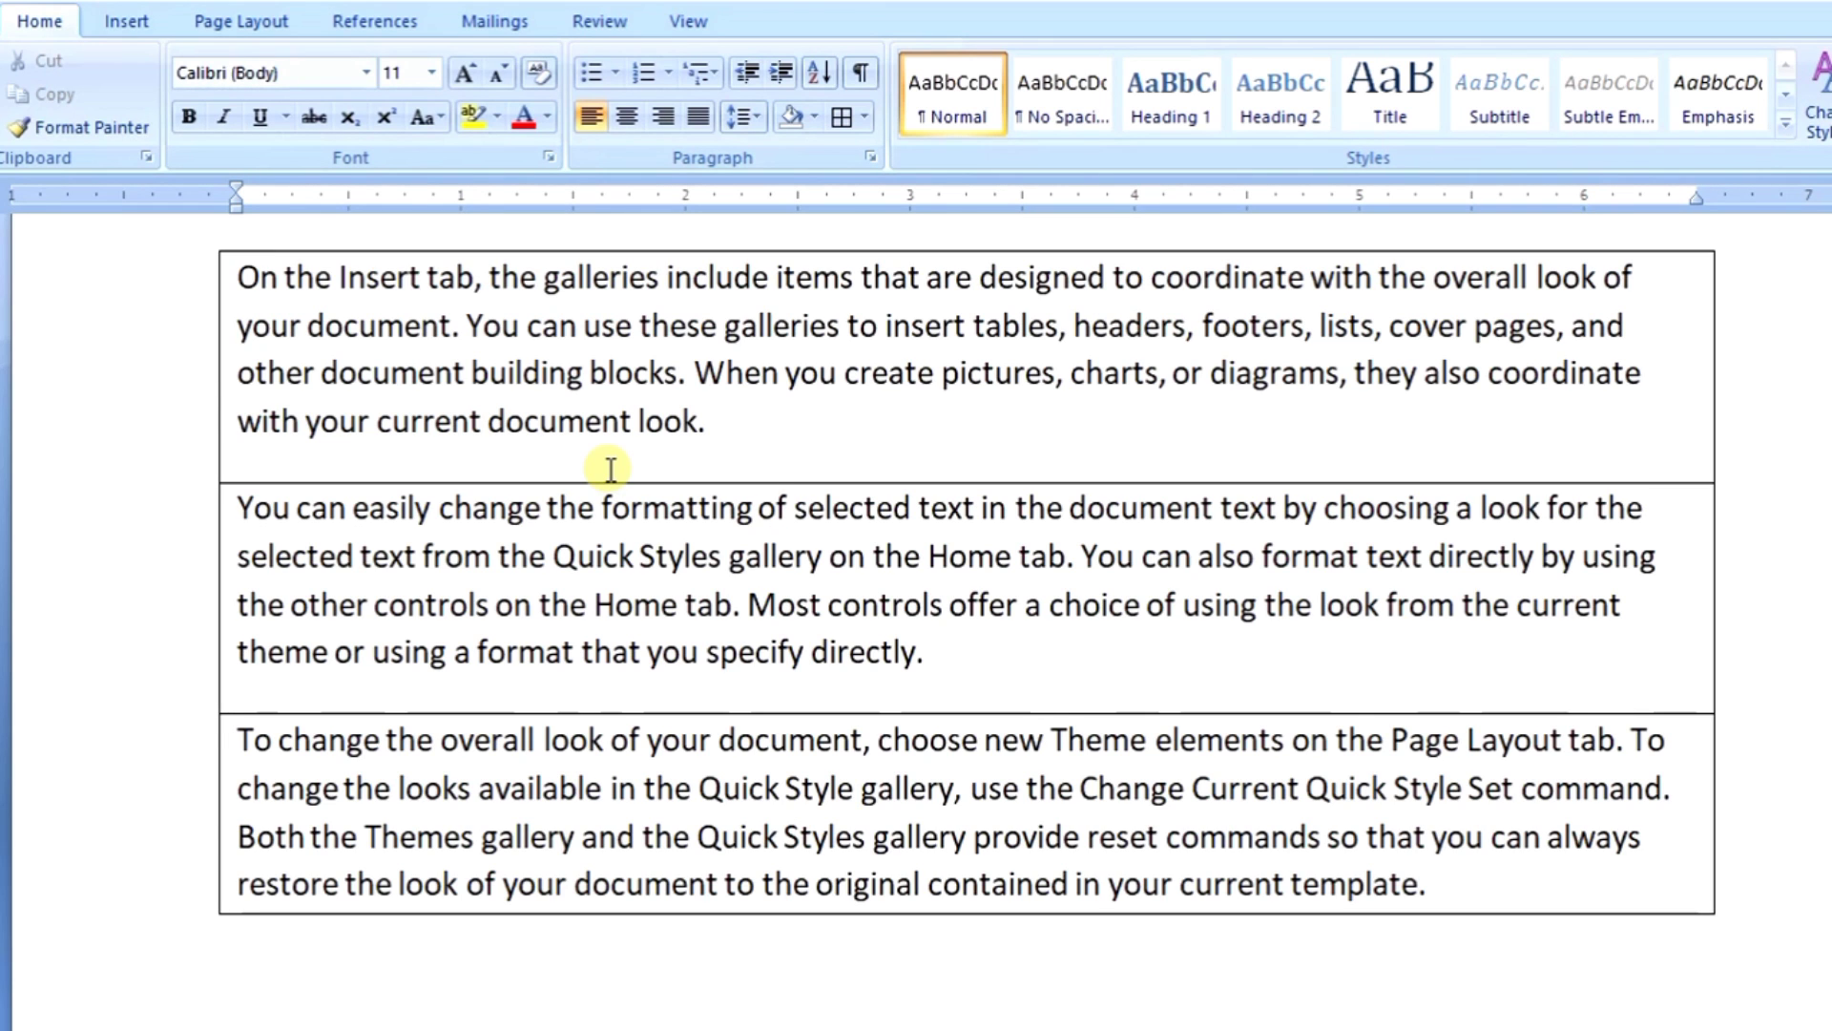
{"action": "key", "text": "ctrl+a"}
{"action": "key", "text": "ctrl+q"}
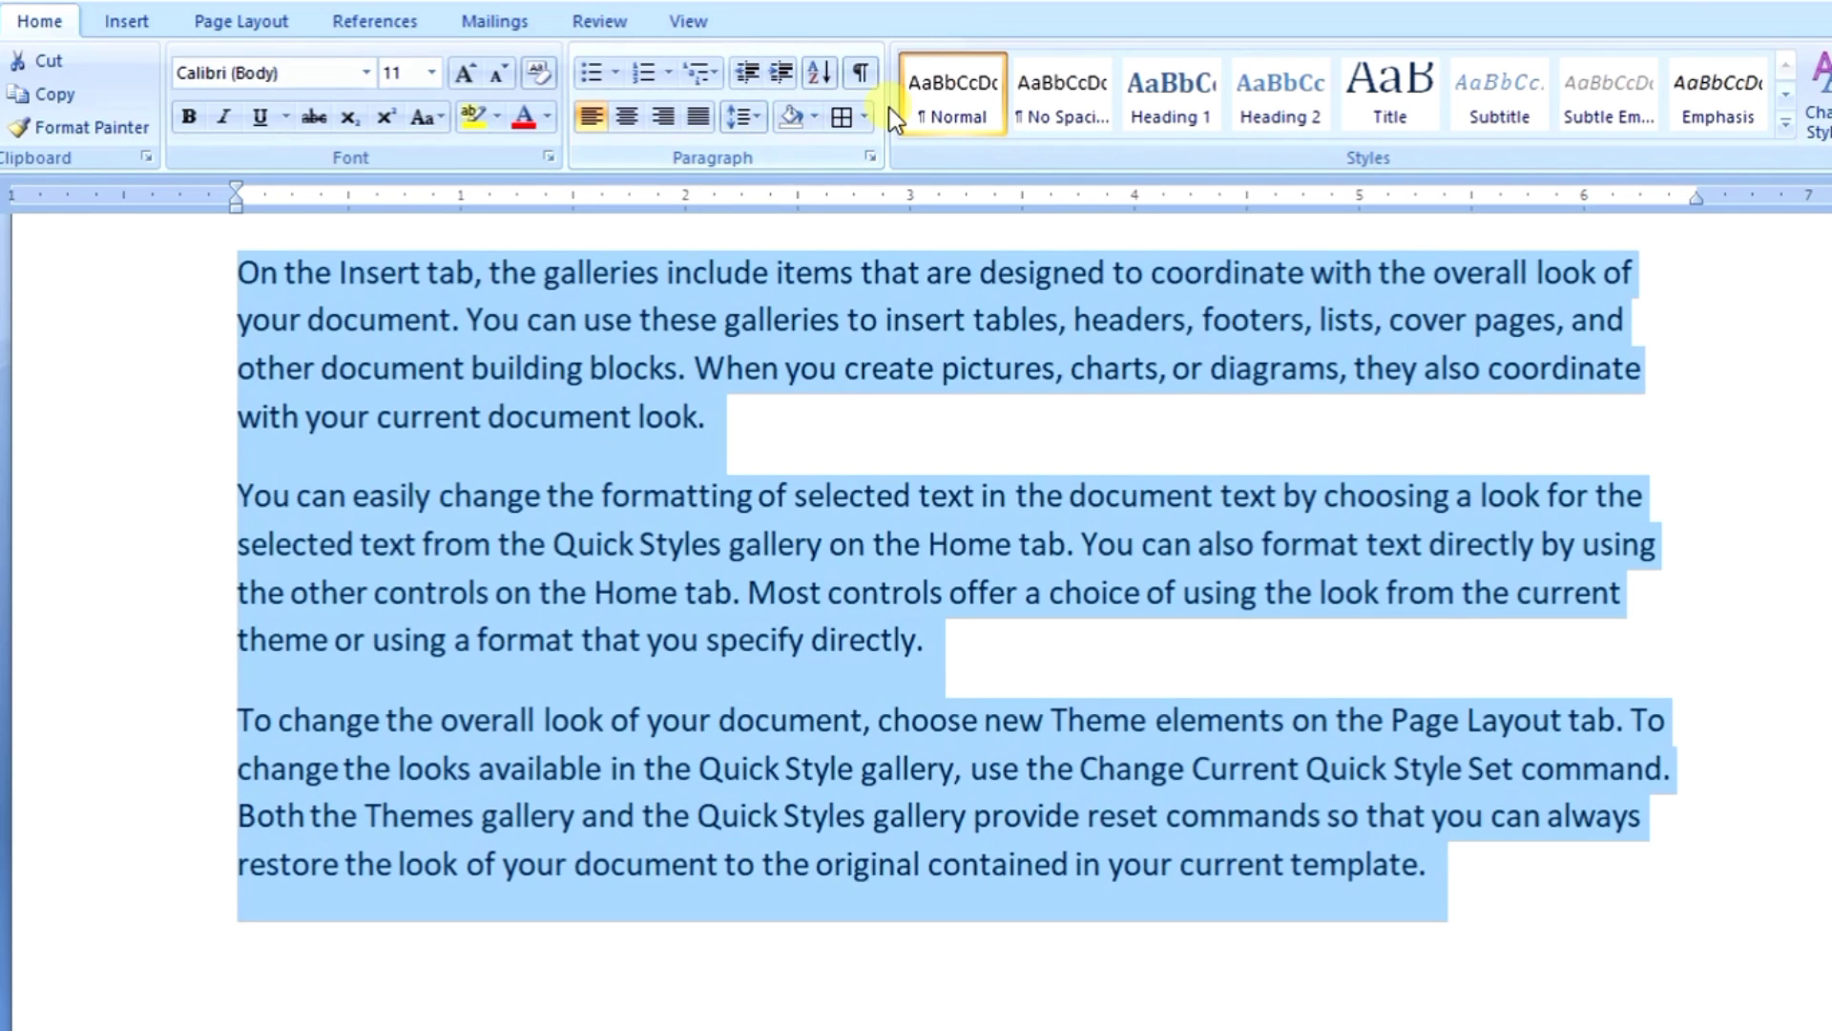
- Apply Outside Borders to the three paragraphs and undo it
{"action": "left_click", "coordinate": [864, 116]}
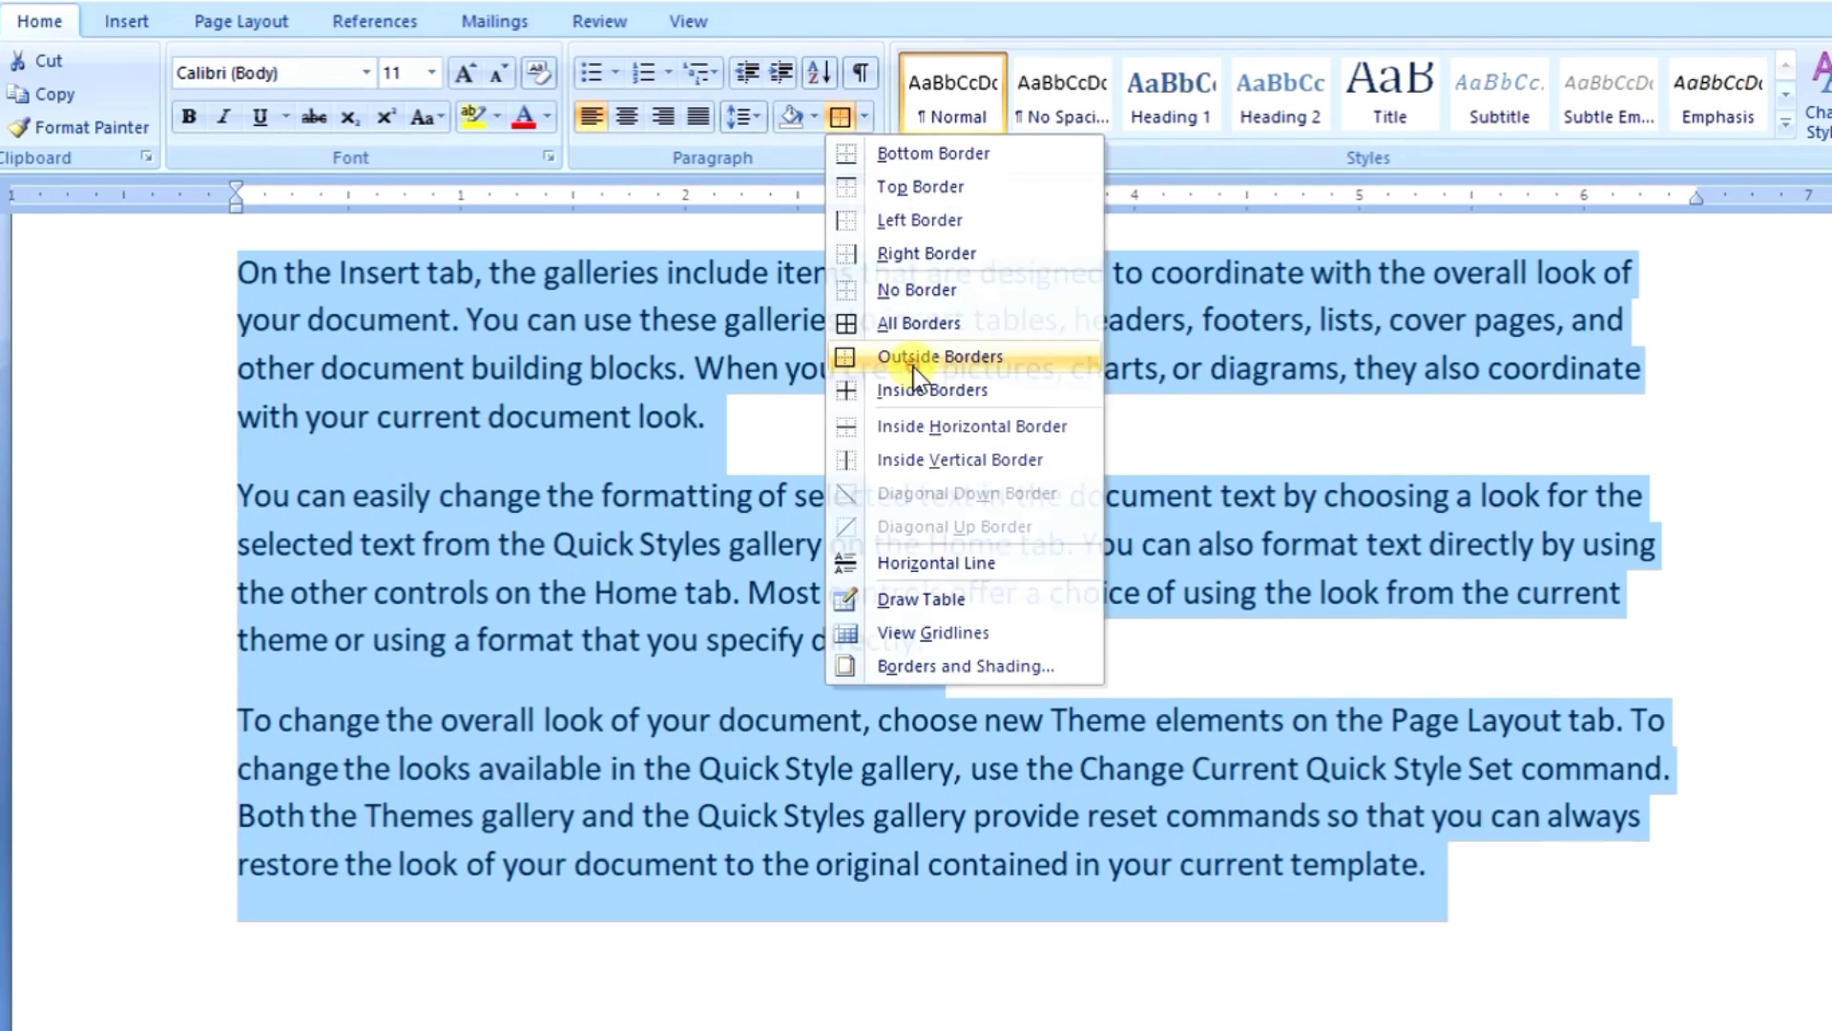
{"action": "left_click", "coordinate": [913, 366]}
{"action": "left_click", "coordinate": [742, 454]}
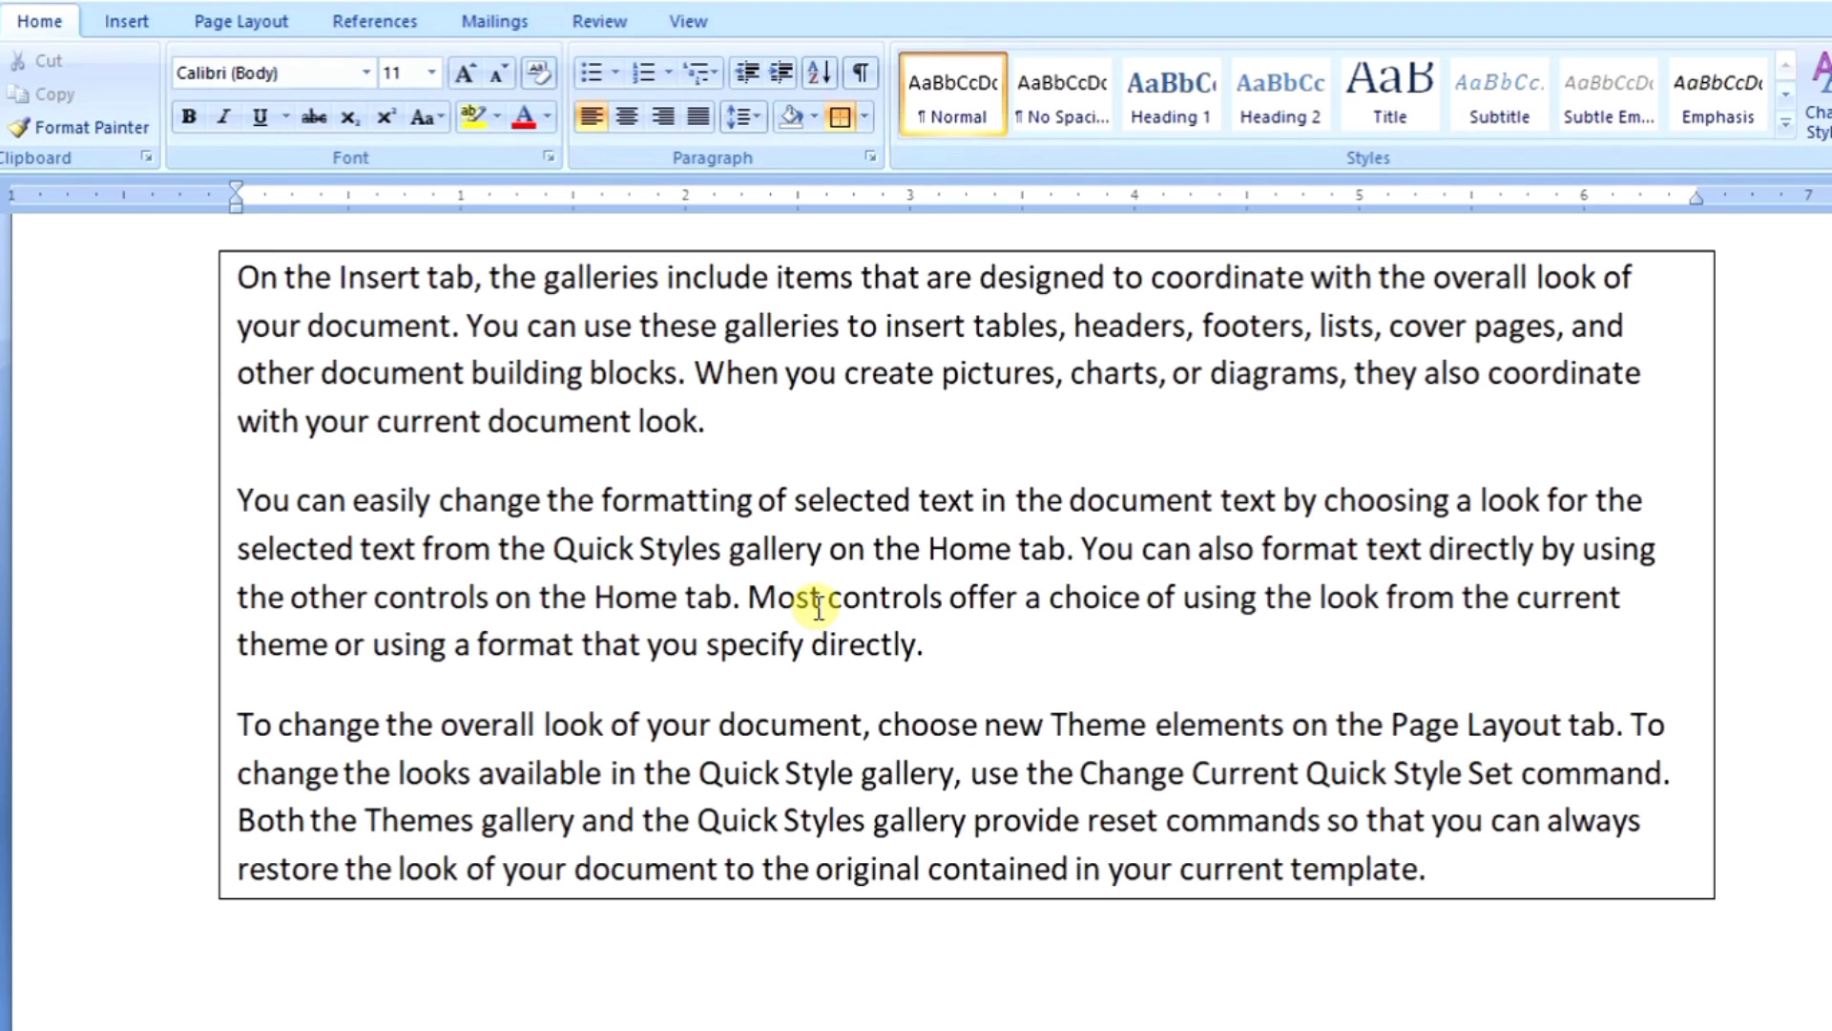
{"action": "key", "text": "ctrl+z"}
- Delete all three sample paragraphs from the document
{"action": "key", "text": "ctrl+a"}
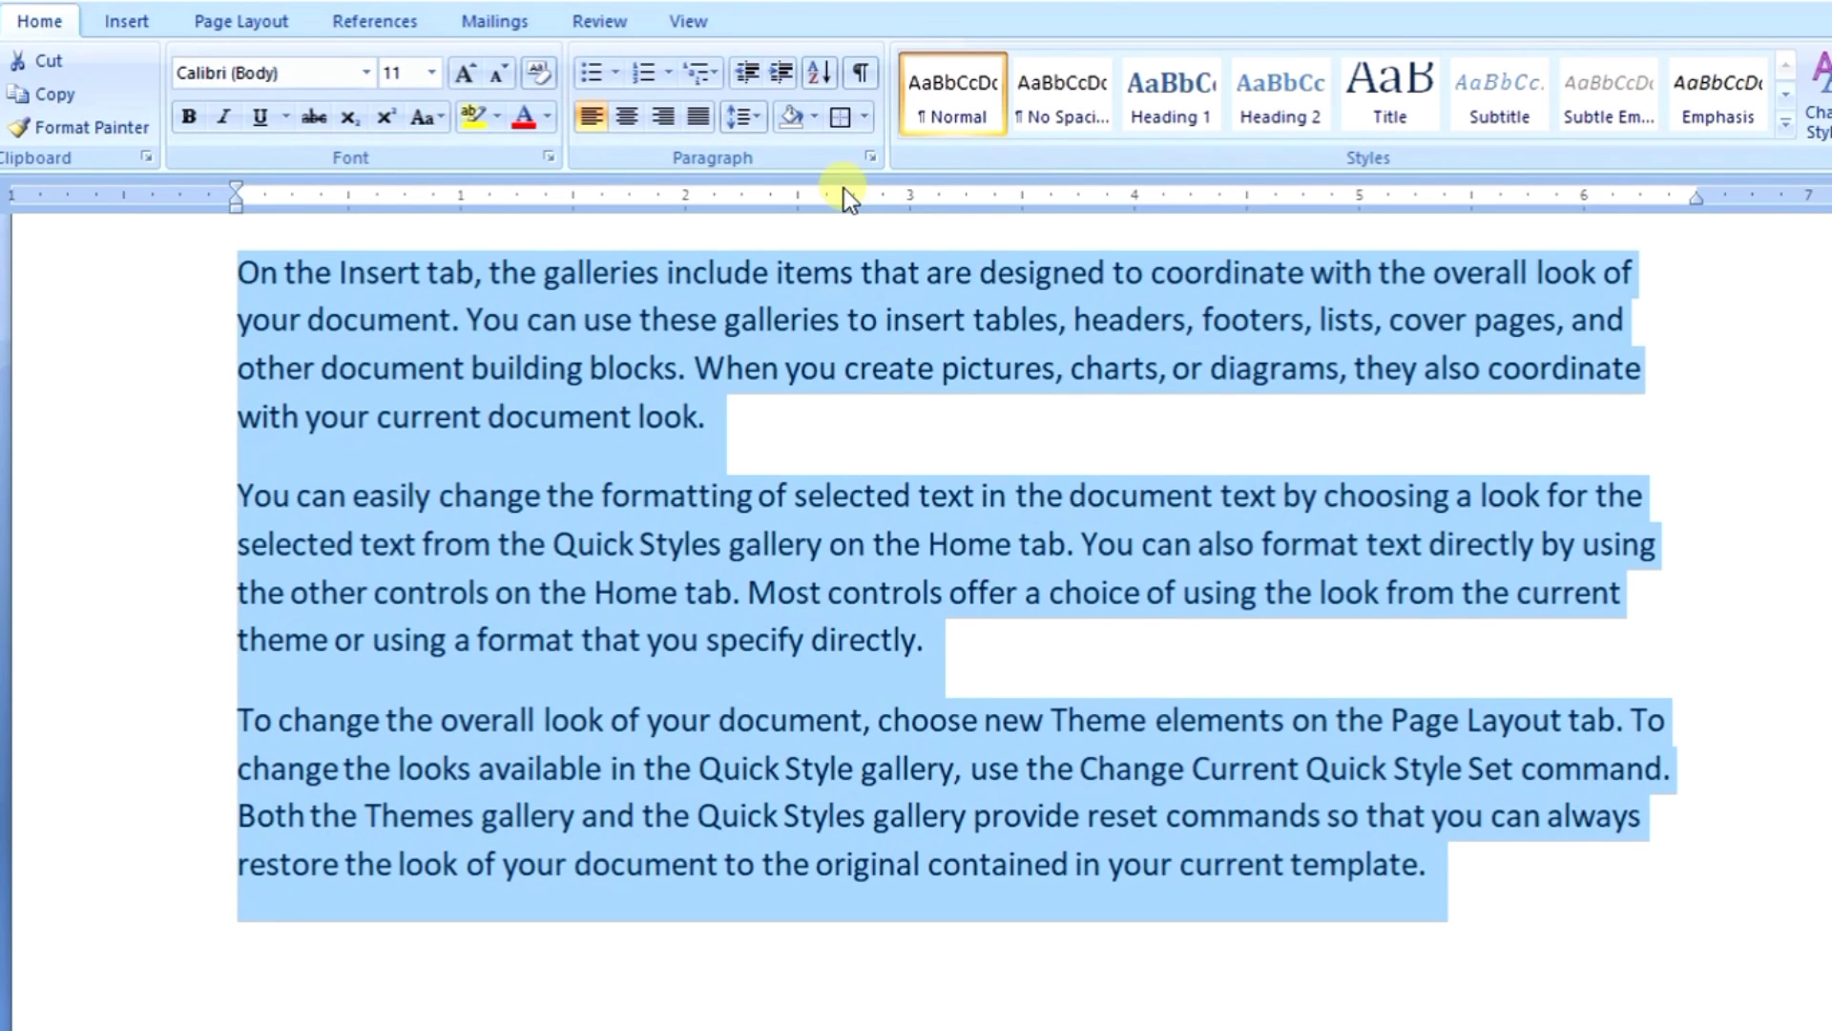
{"action": "left_click", "coordinate": [865, 119]}
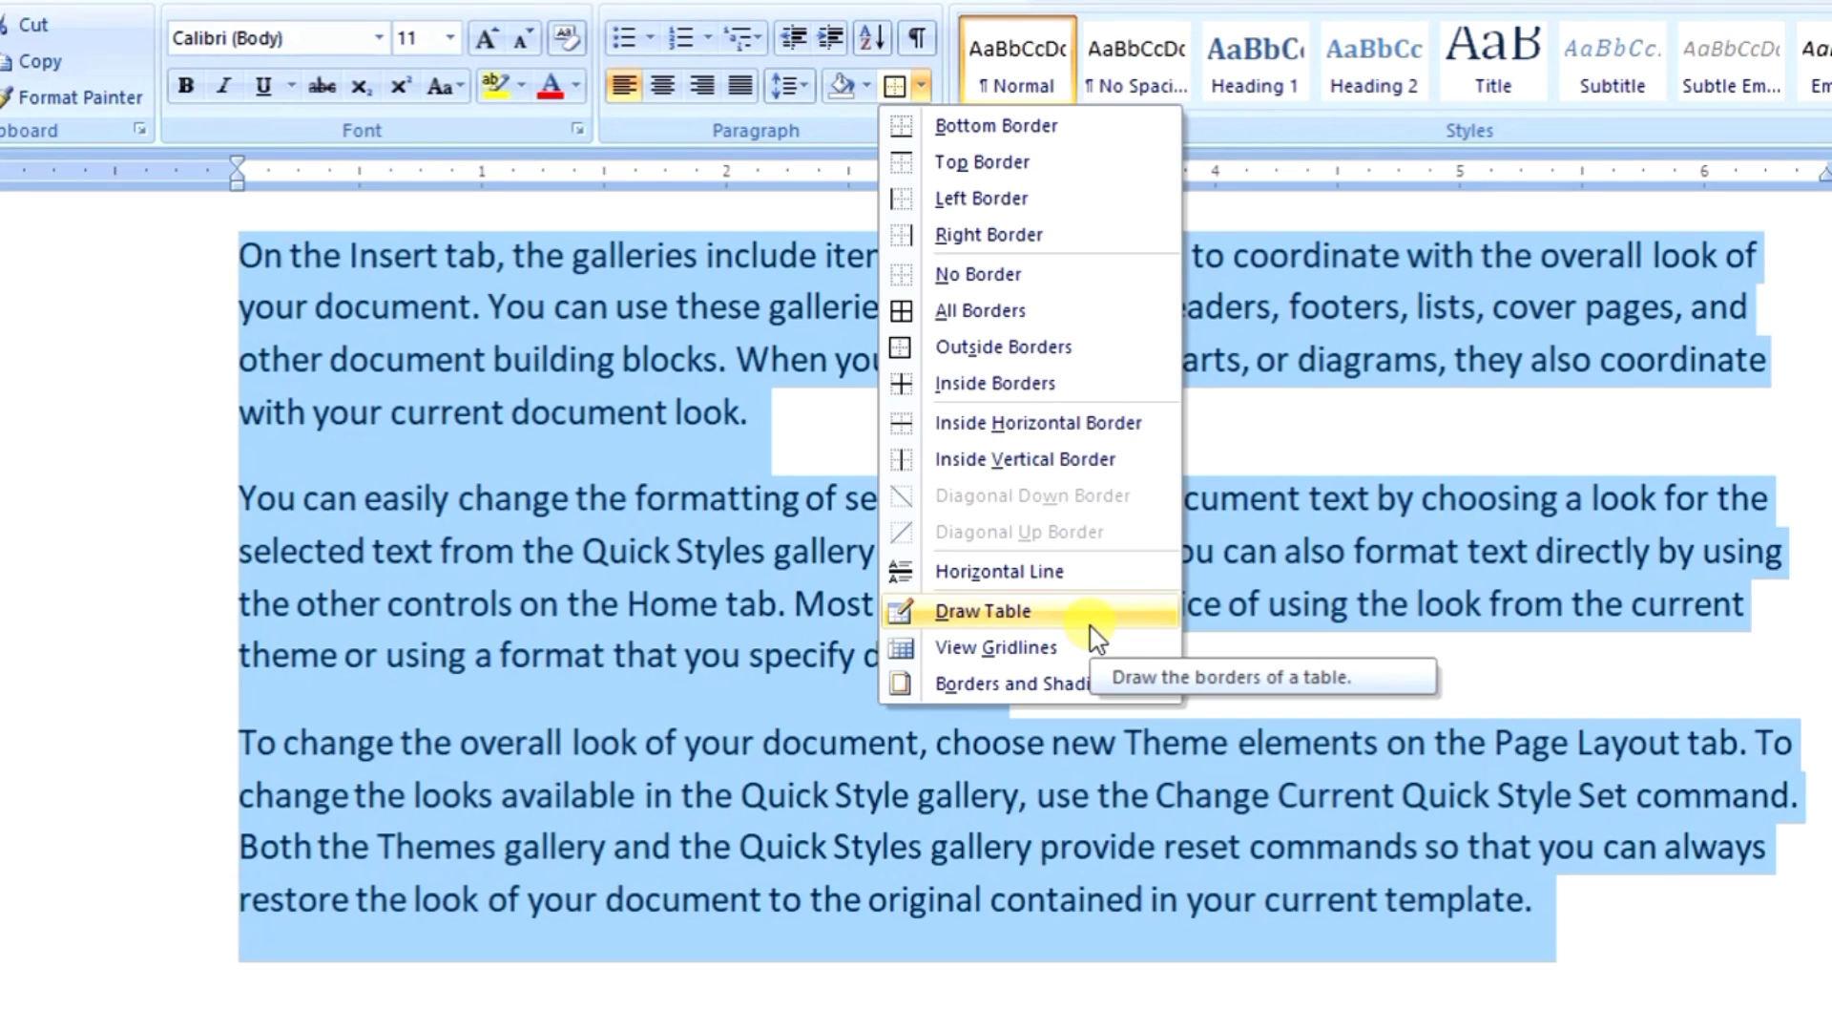
{"action": "left_click", "coordinate": [1401, 537]}
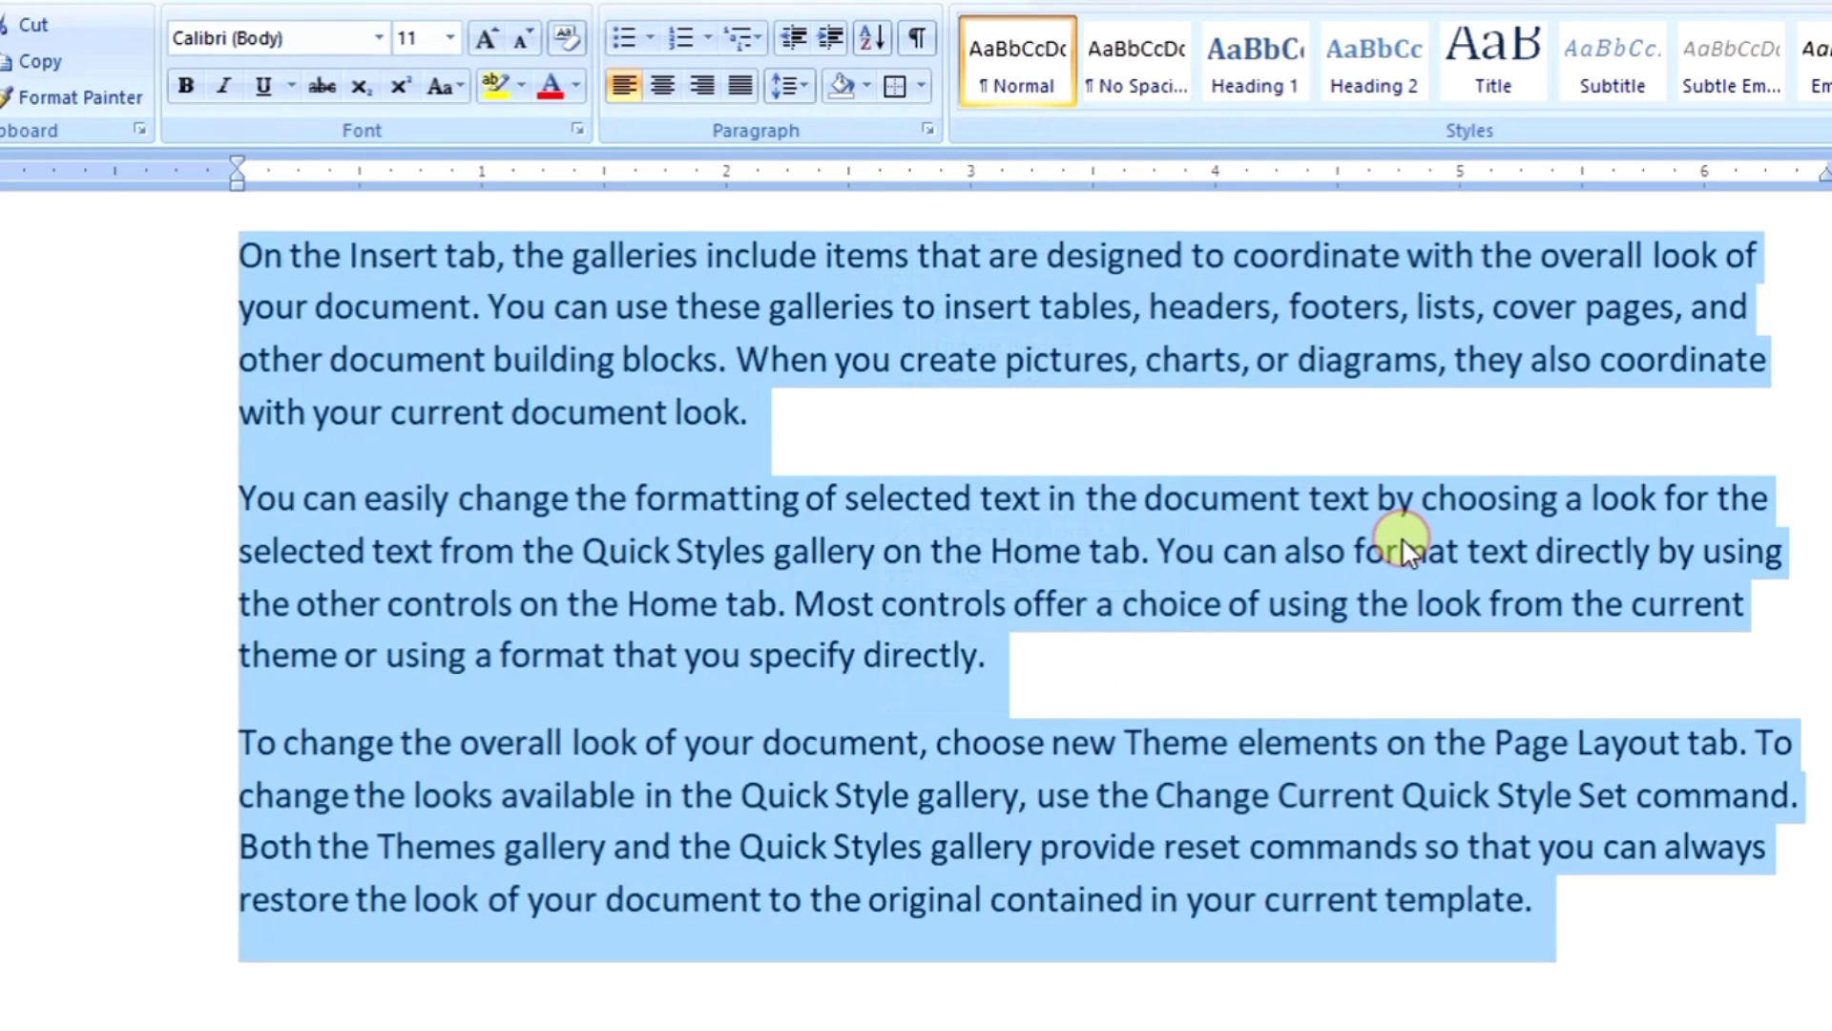
{"action": "key", "text": "Delete"}
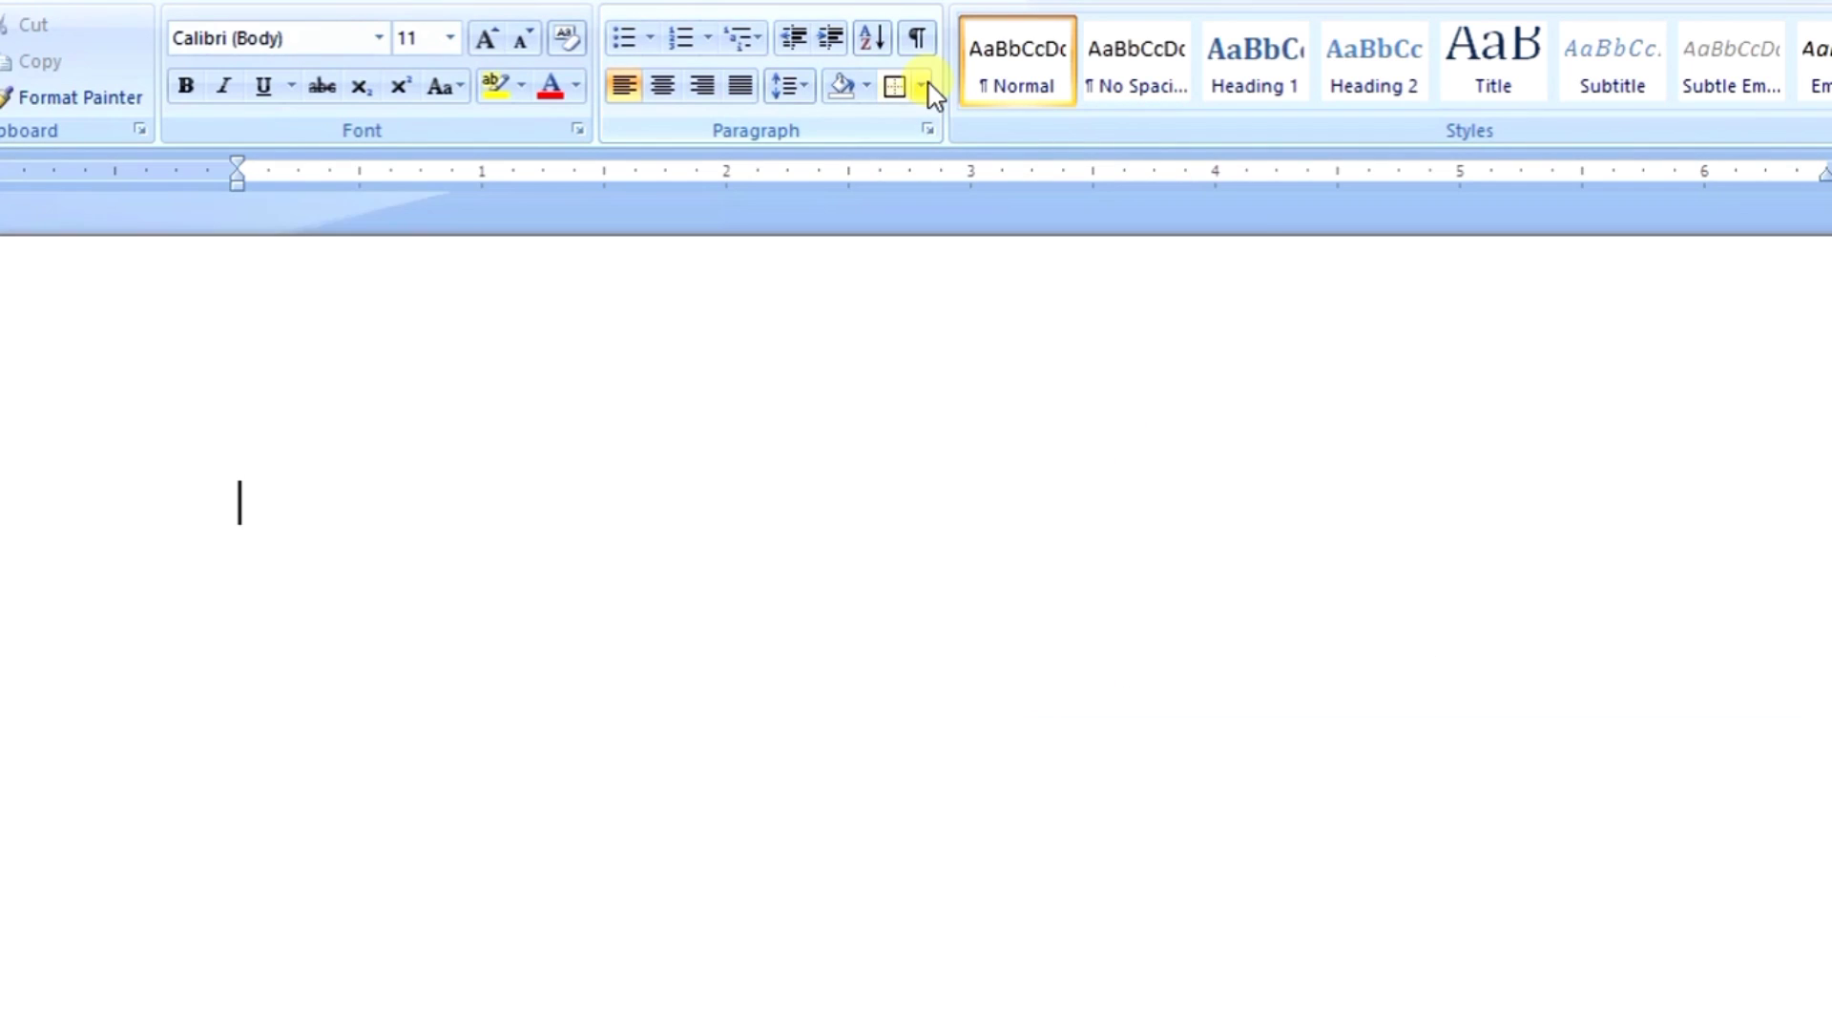
- Draw the outer frame of a table about 5.2 inches wide on the empty page with Draw Table
{"action": "left_click", "coordinate": [922, 86]}
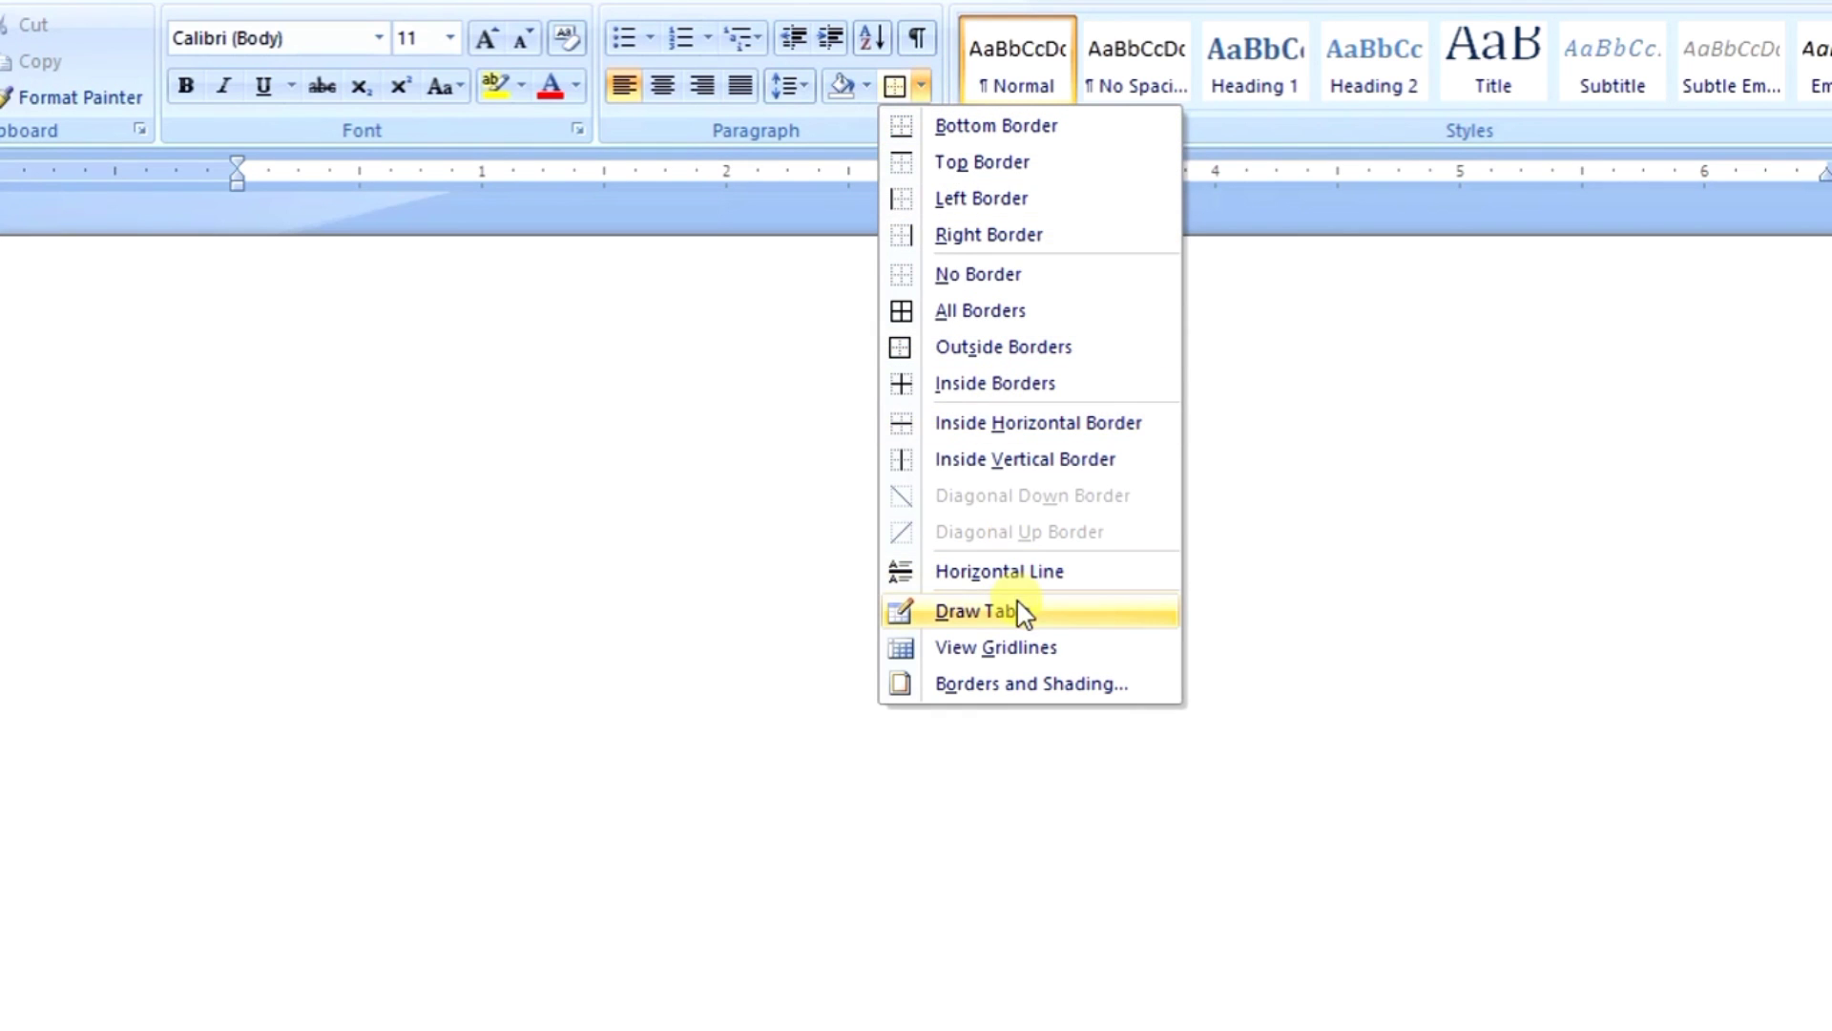
{"action": "left_click", "coordinate": [992, 613]}
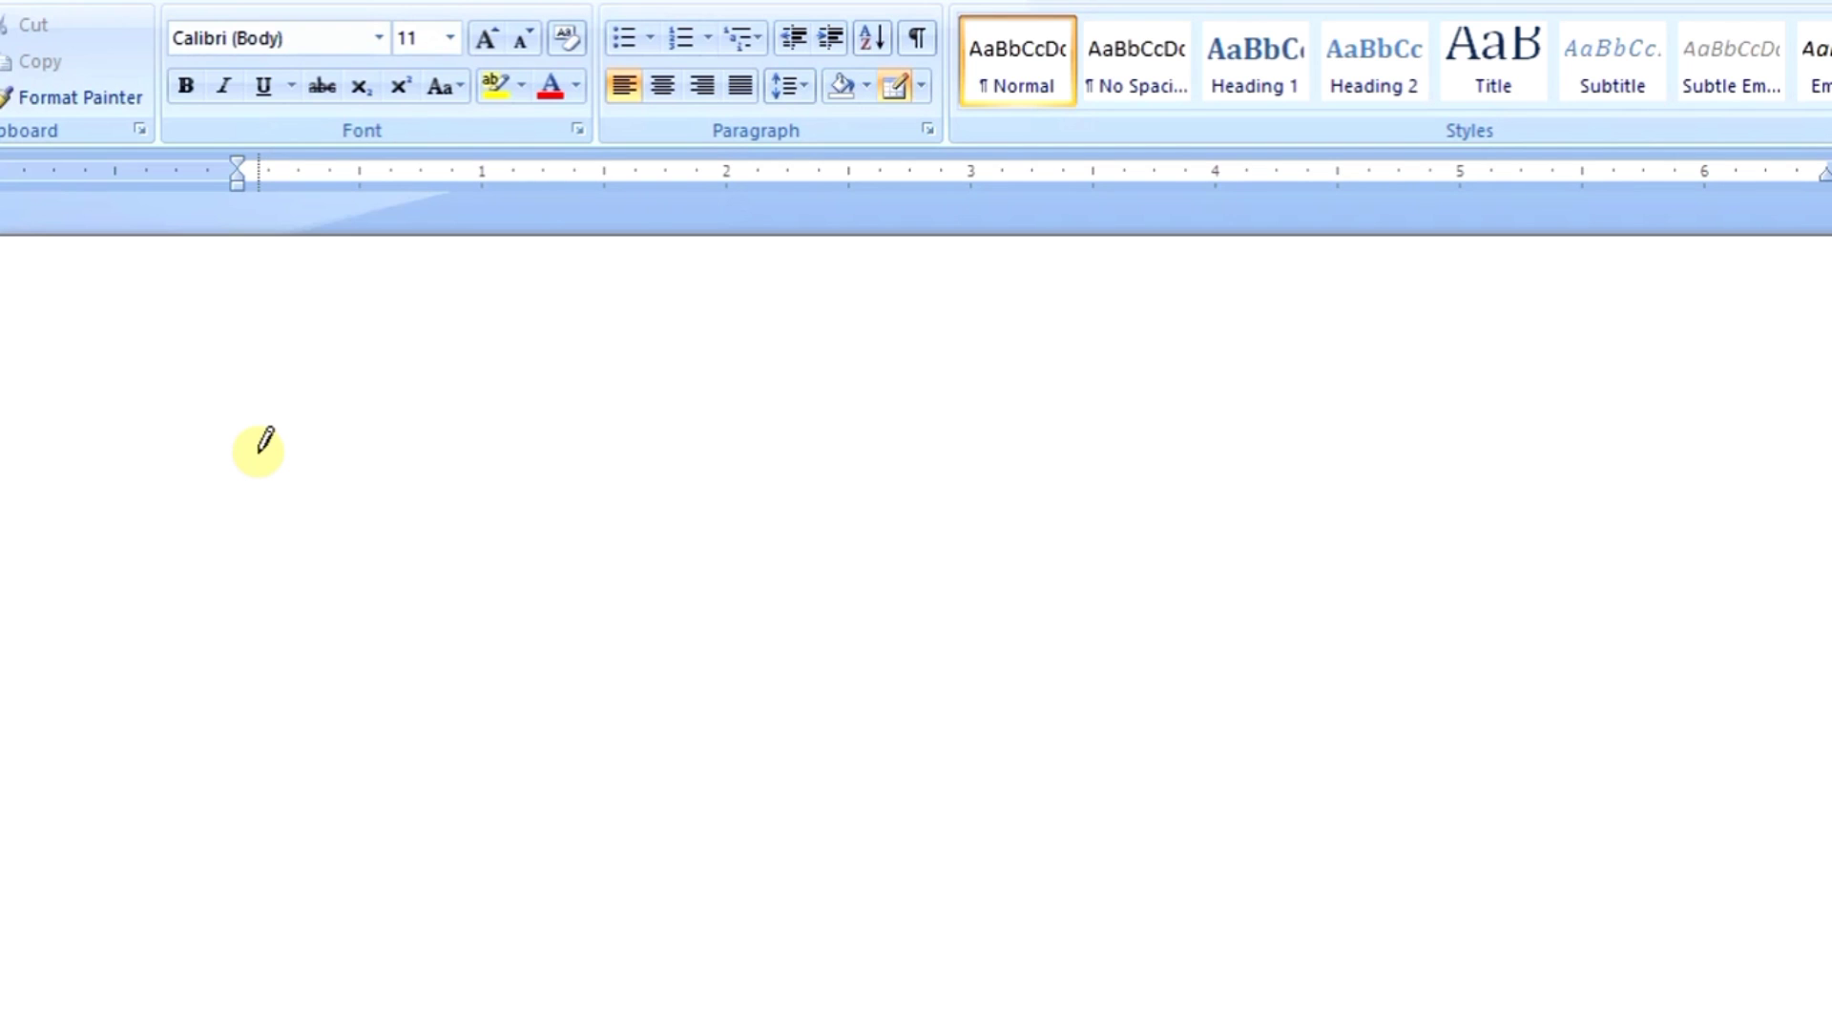
{"action": "left_click", "coordinate": [366, 460]}
{"action": "mouse_move", "coordinate": [365, 461]}
{"action": "left_mouse_down"}
{"action": "mouse_move", "coordinate": [683, 646]}
{"action": "mouse_move", "coordinate": [1636, 871]}
{"action": "left_mouse_up"}
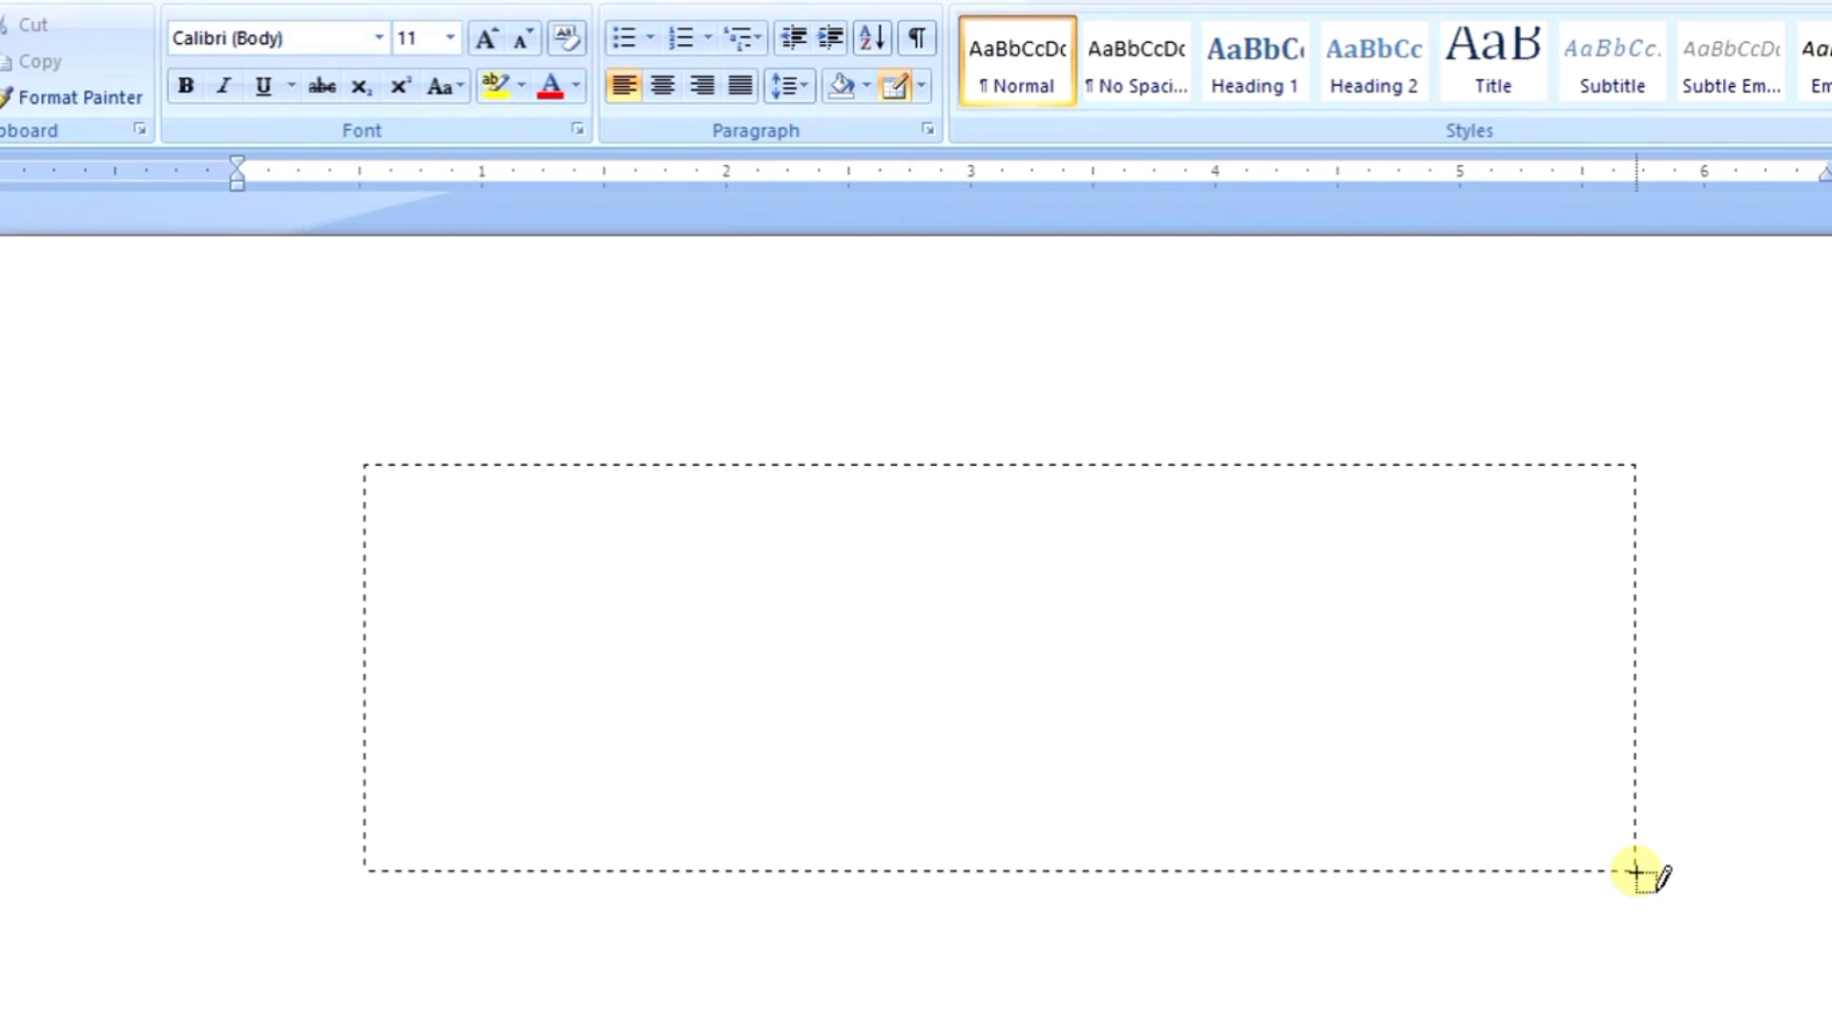
{"action": "left_click_drag", "start_coordinate": [1635, 870], "coordinate": [1639, 871]}
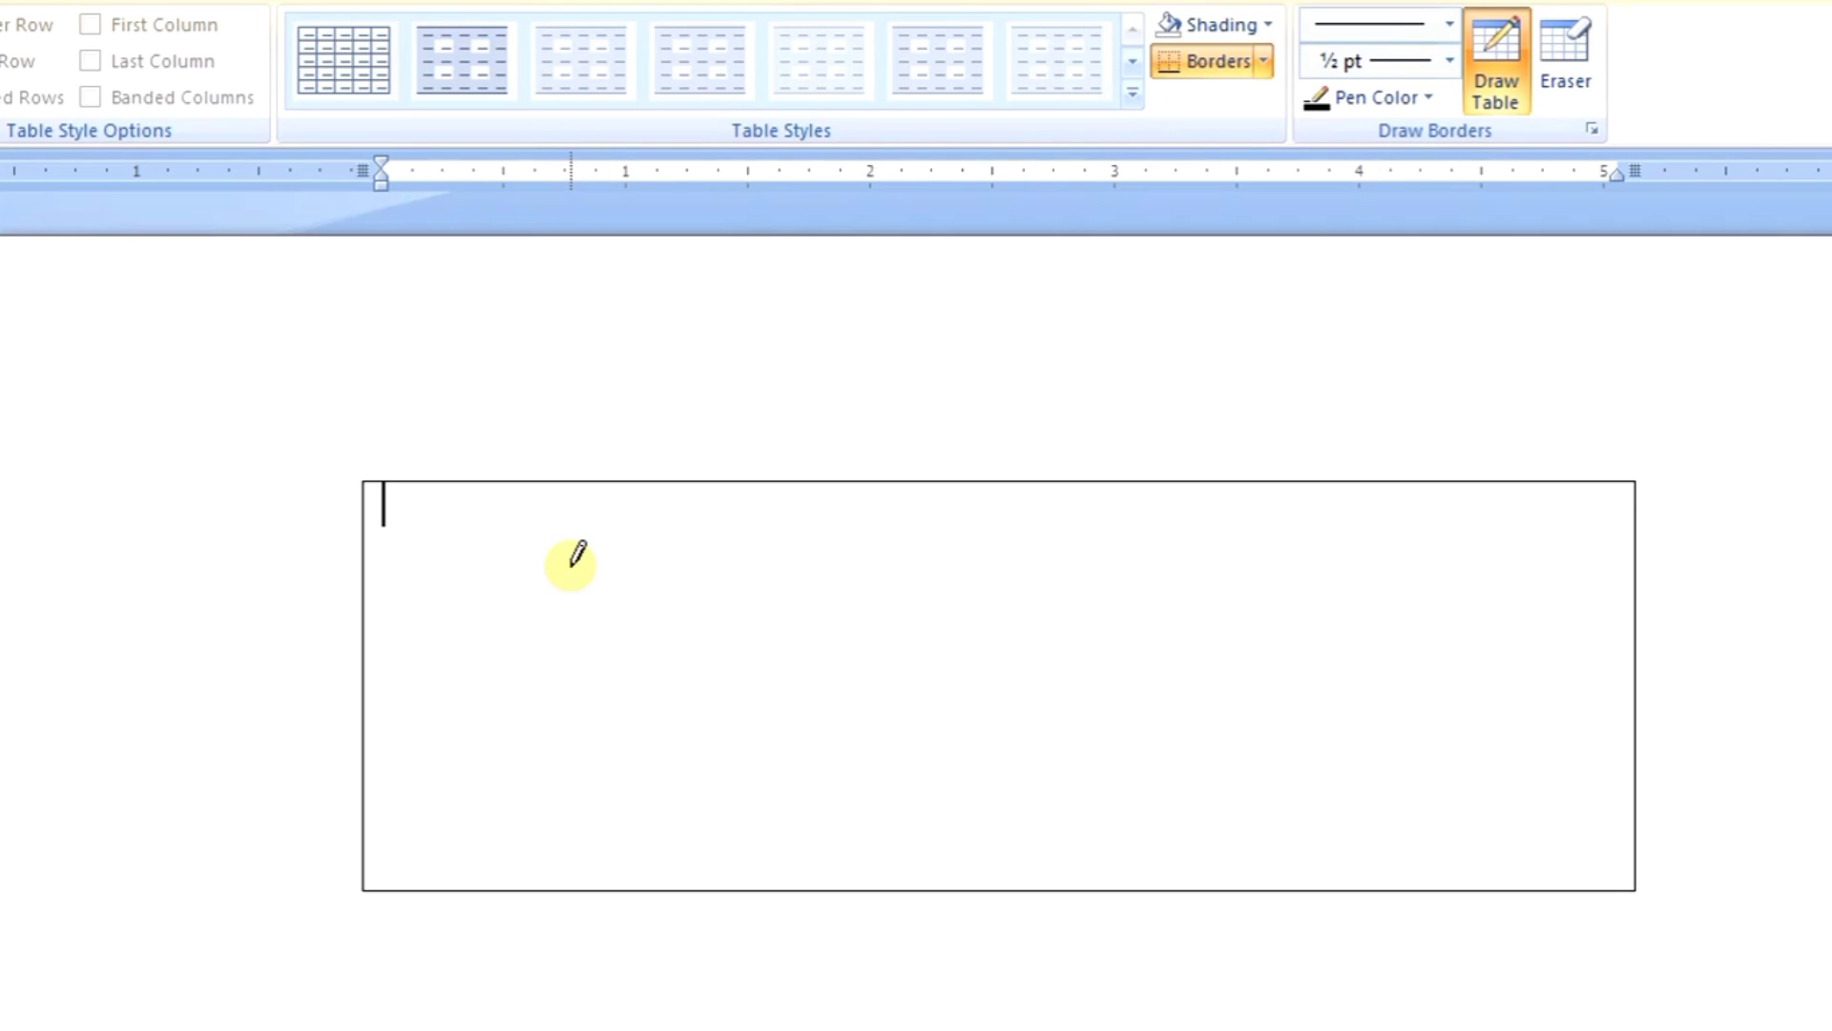
- Divide the table frame into six columns by drawing five vertical lines
{"action": "left_click_drag", "start_coordinate": [568, 497], "coordinate": [567, 811]}
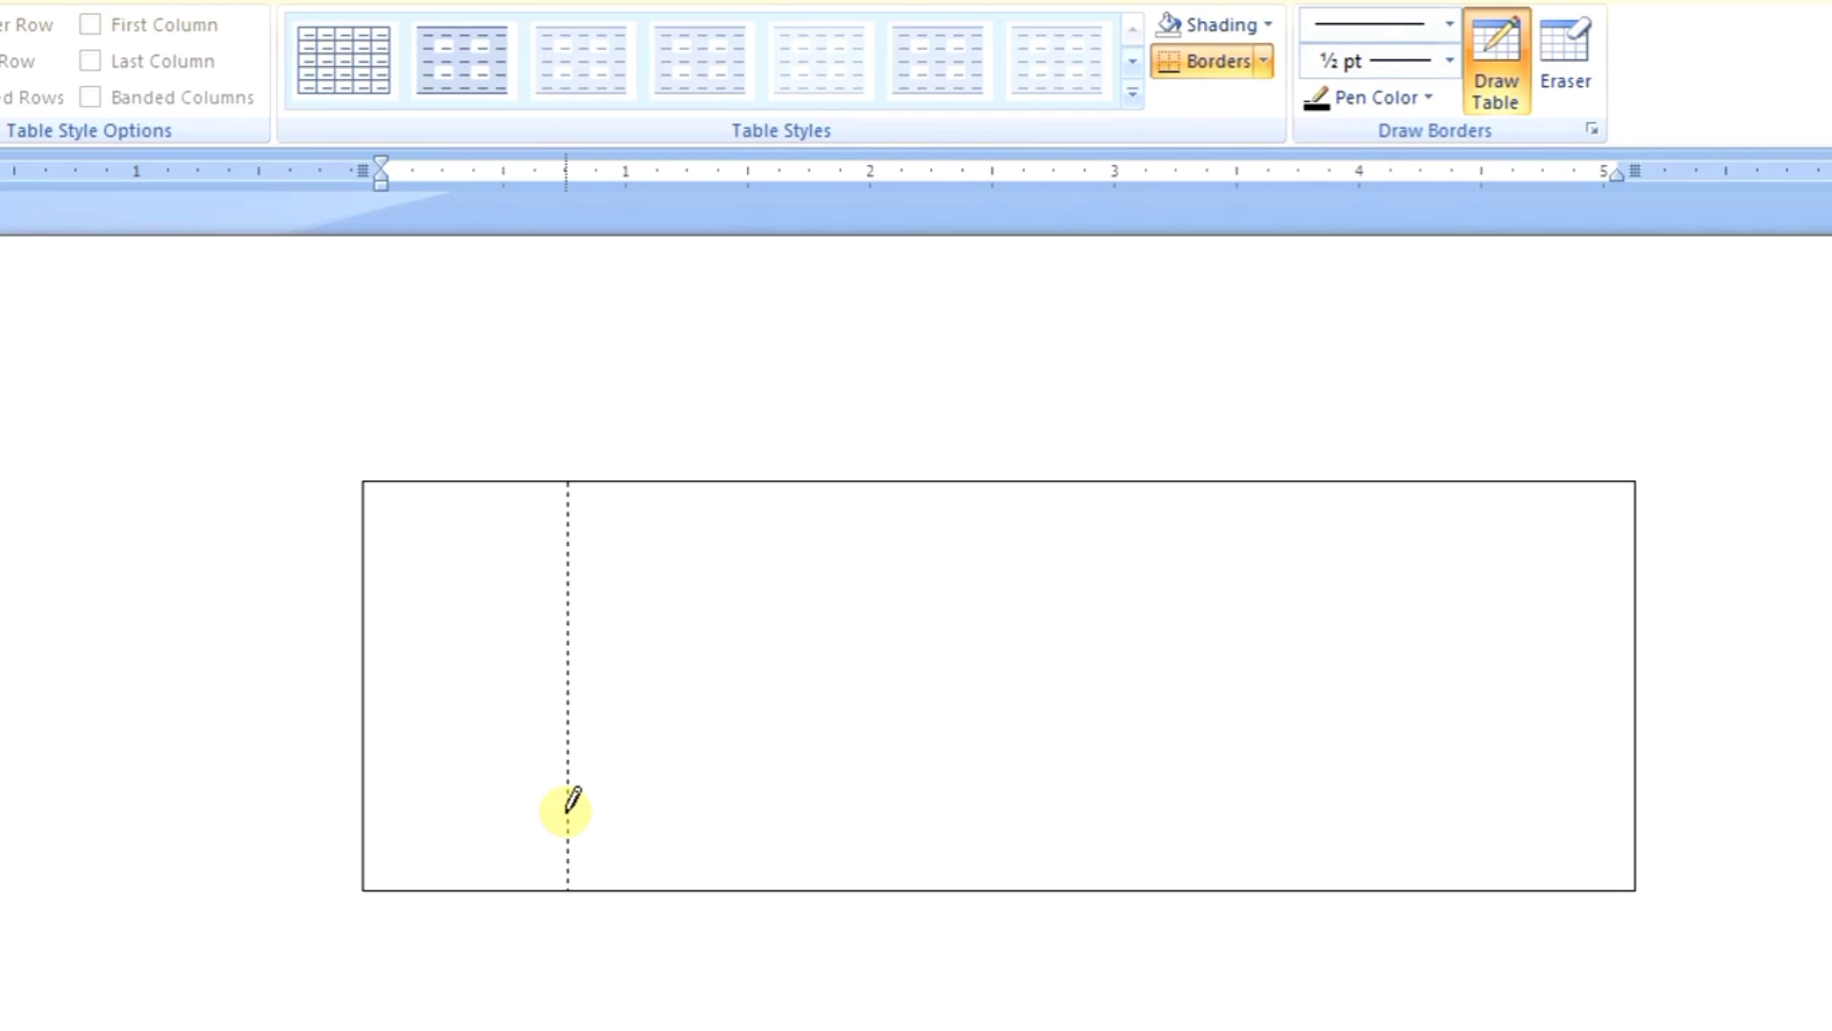
{"action": "left_click_drag", "start_coordinate": [567, 811], "coordinate": [568, 813]}
{"action": "left_click_drag", "start_coordinate": [568, 811], "coordinate": [565, 807]}
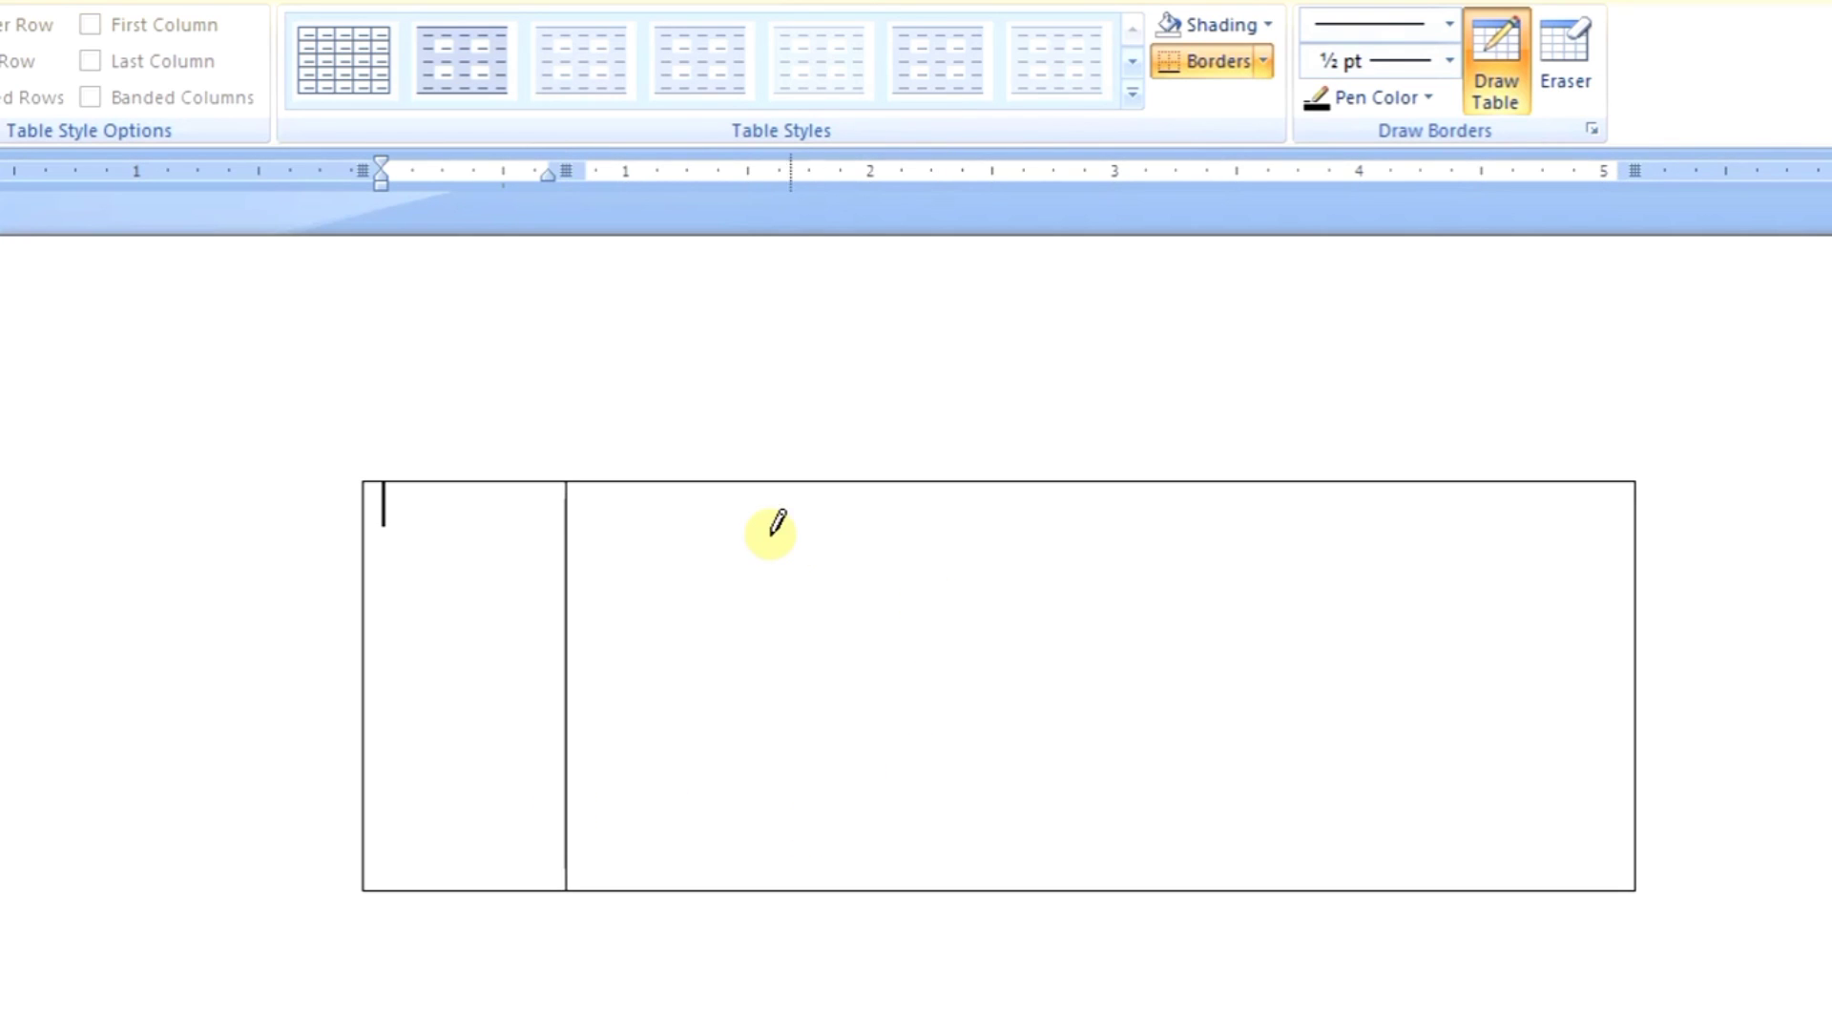
{"action": "left_click_drag", "start_coordinate": [772, 502], "coordinate": [773, 821]}
{"action": "left_click_drag", "start_coordinate": [992, 507], "coordinate": [1008, 769]}
{"action": "left_click_drag", "start_coordinate": [1202, 504], "coordinate": [1209, 792]}
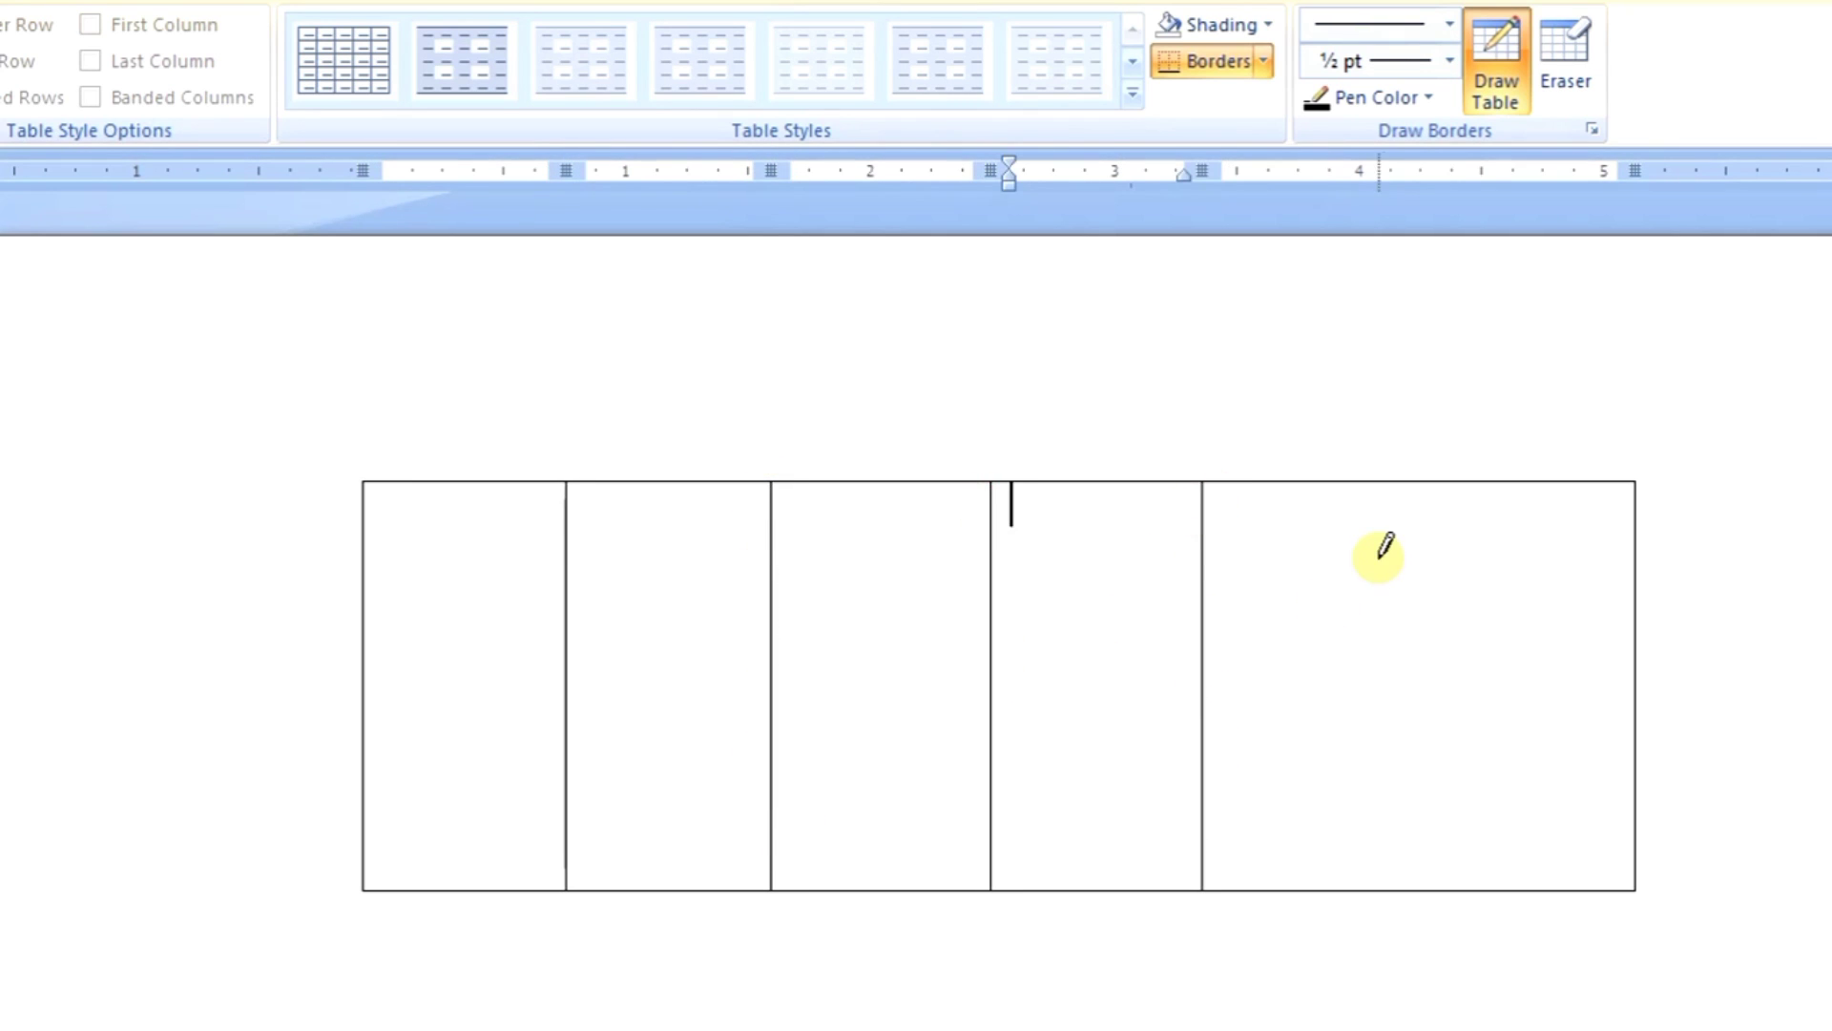
{"action": "left_click_drag", "start_coordinate": [1382, 512], "coordinate": [1384, 792]}
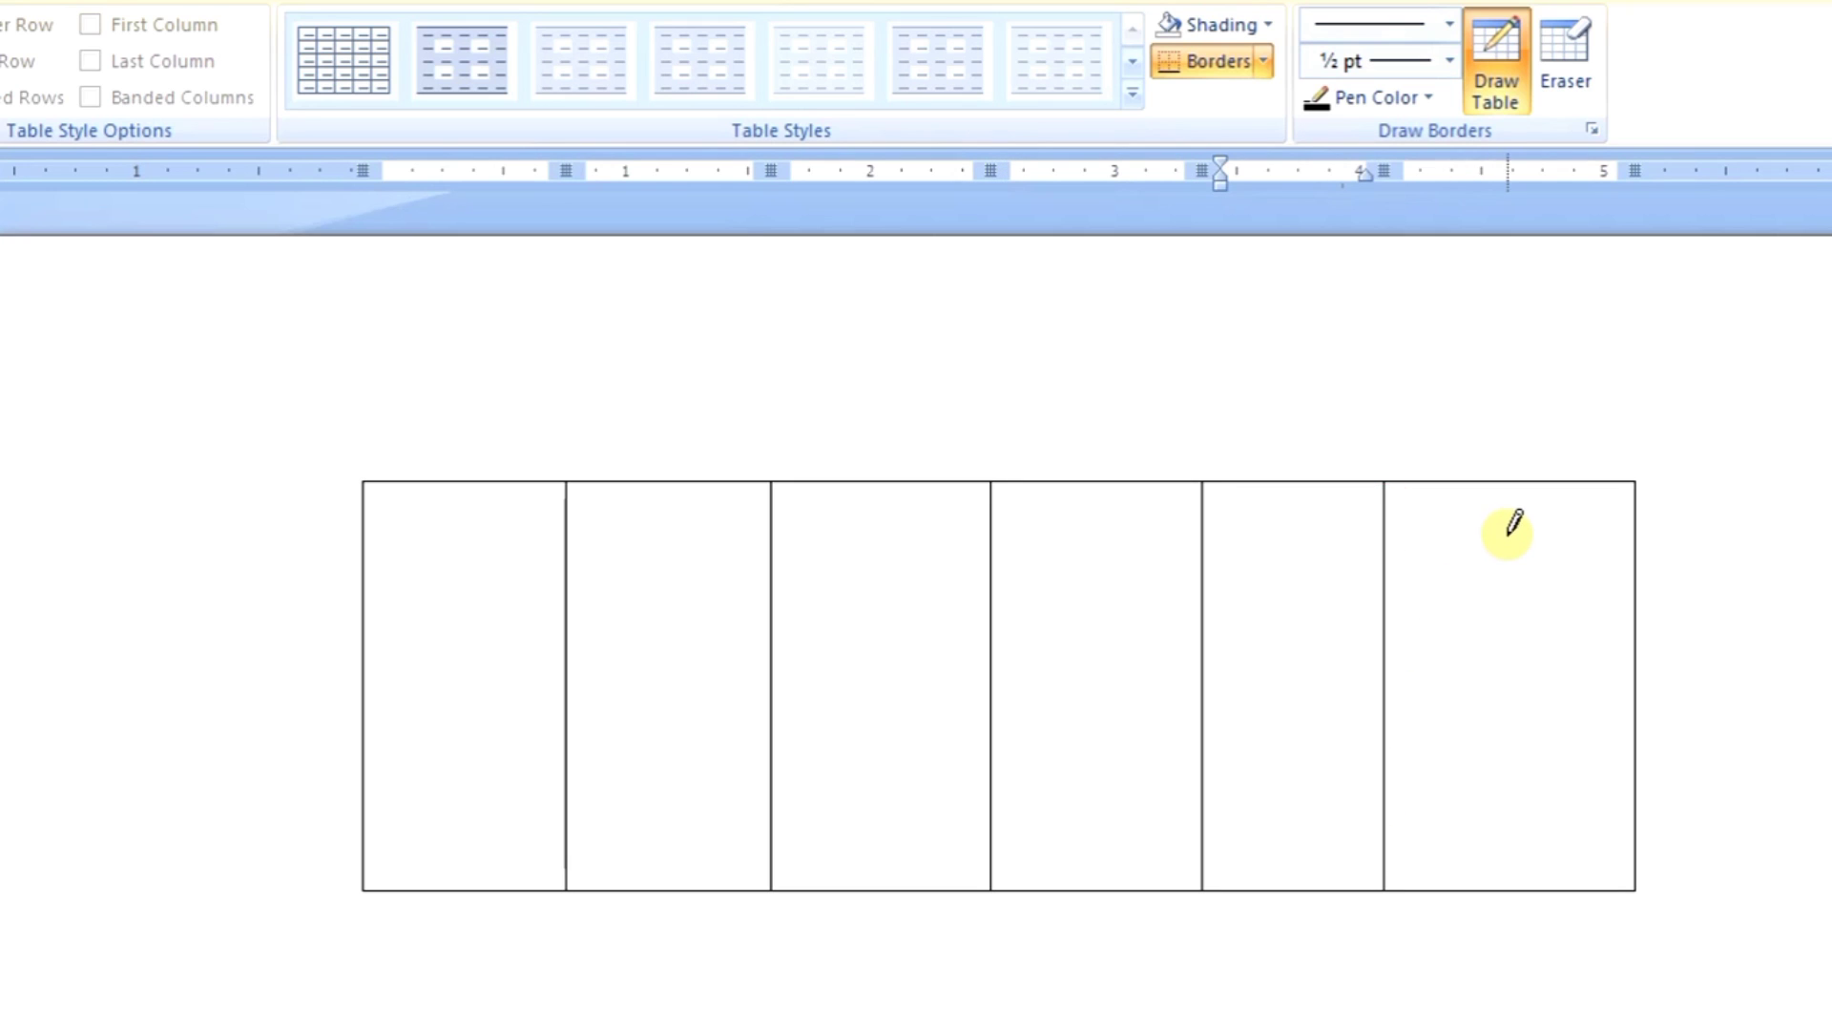
- Divide the table into four rows by drawing three horizontal lines across all columns
{"action": "mouse_move", "coordinate": [393, 557]}
{"action": "left_mouse_down"}
{"action": "mouse_move", "coordinate": [1184, 563]}
{"action": "mouse_move", "coordinate": [1341, 542]}
{"action": "mouse_move", "coordinate": [1423, 547]}
{"action": "mouse_move", "coordinate": [1219, 560]}
{"action": "mouse_move", "coordinate": [1420, 563]}
{"action": "left_mouse_up"}
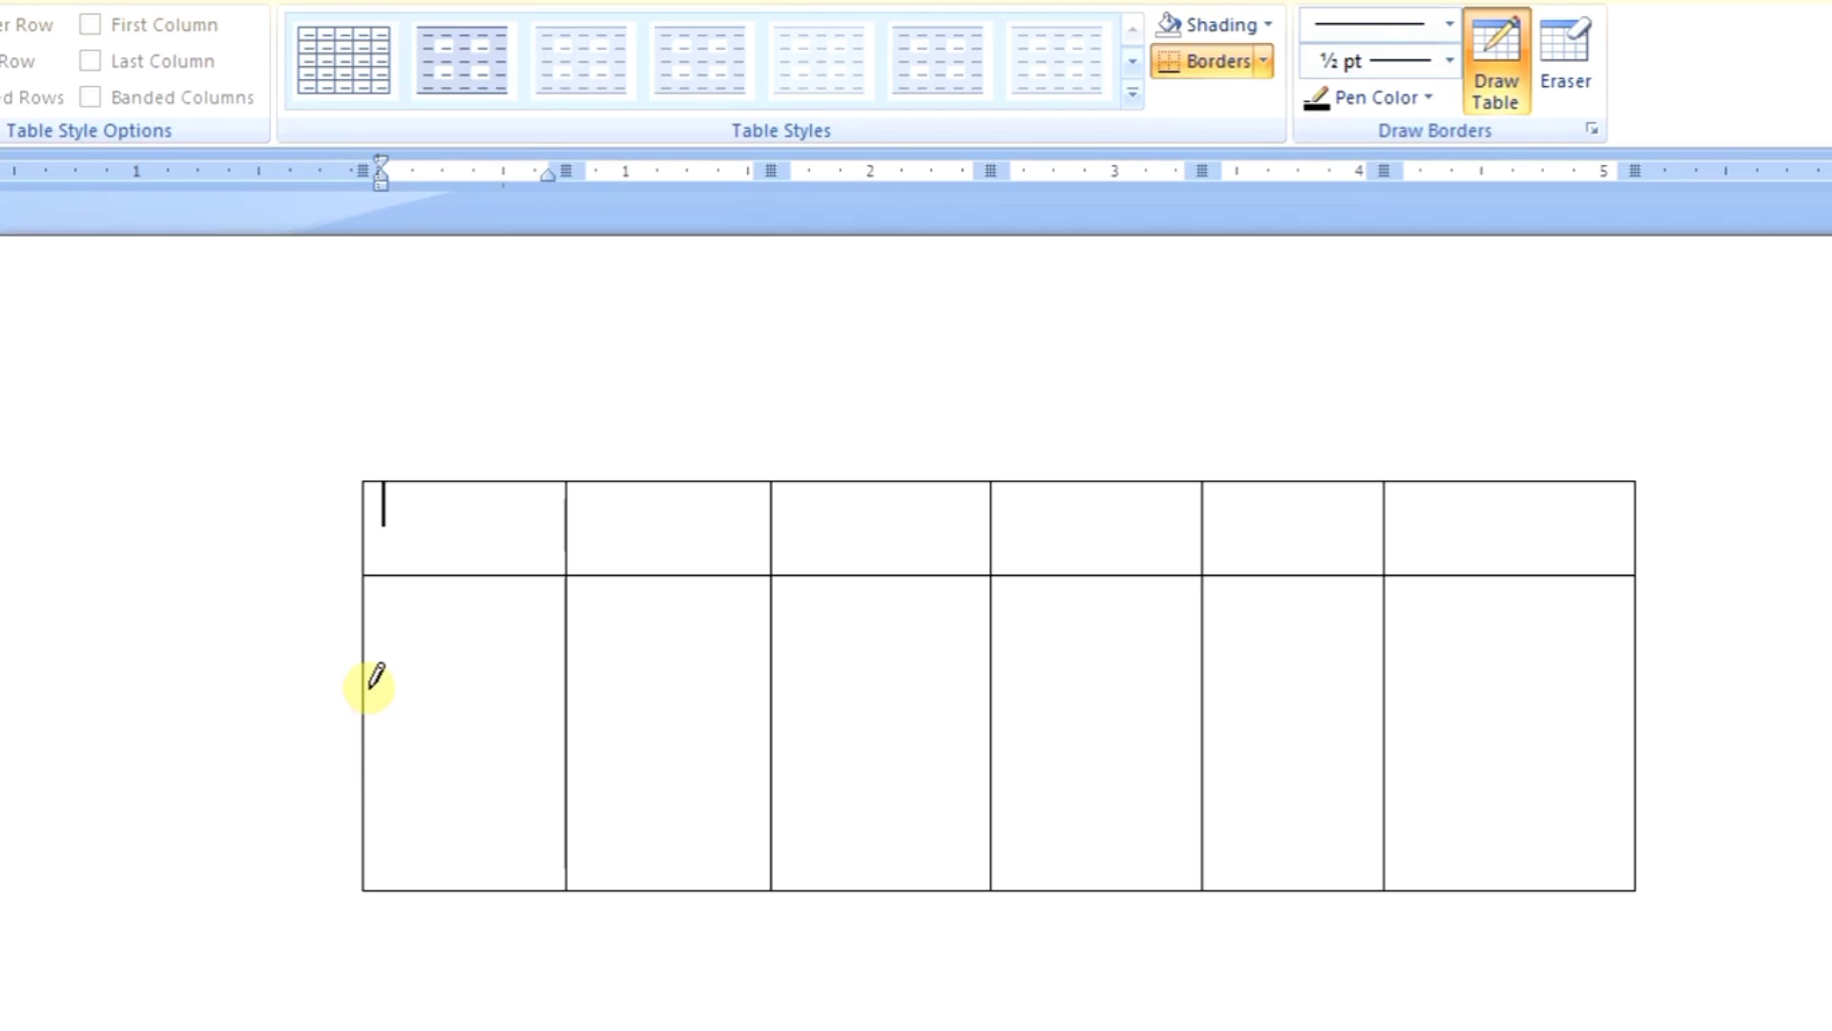
{"action": "mouse_move", "coordinate": [439, 657]}
{"action": "left_mouse_down"}
{"action": "mouse_move", "coordinate": [1184, 673]}
{"action": "mouse_move", "coordinate": [1501, 649]}
{"action": "left_mouse_up"}
{"action": "left_click_drag", "start_coordinate": [424, 784], "coordinate": [1436, 784]}
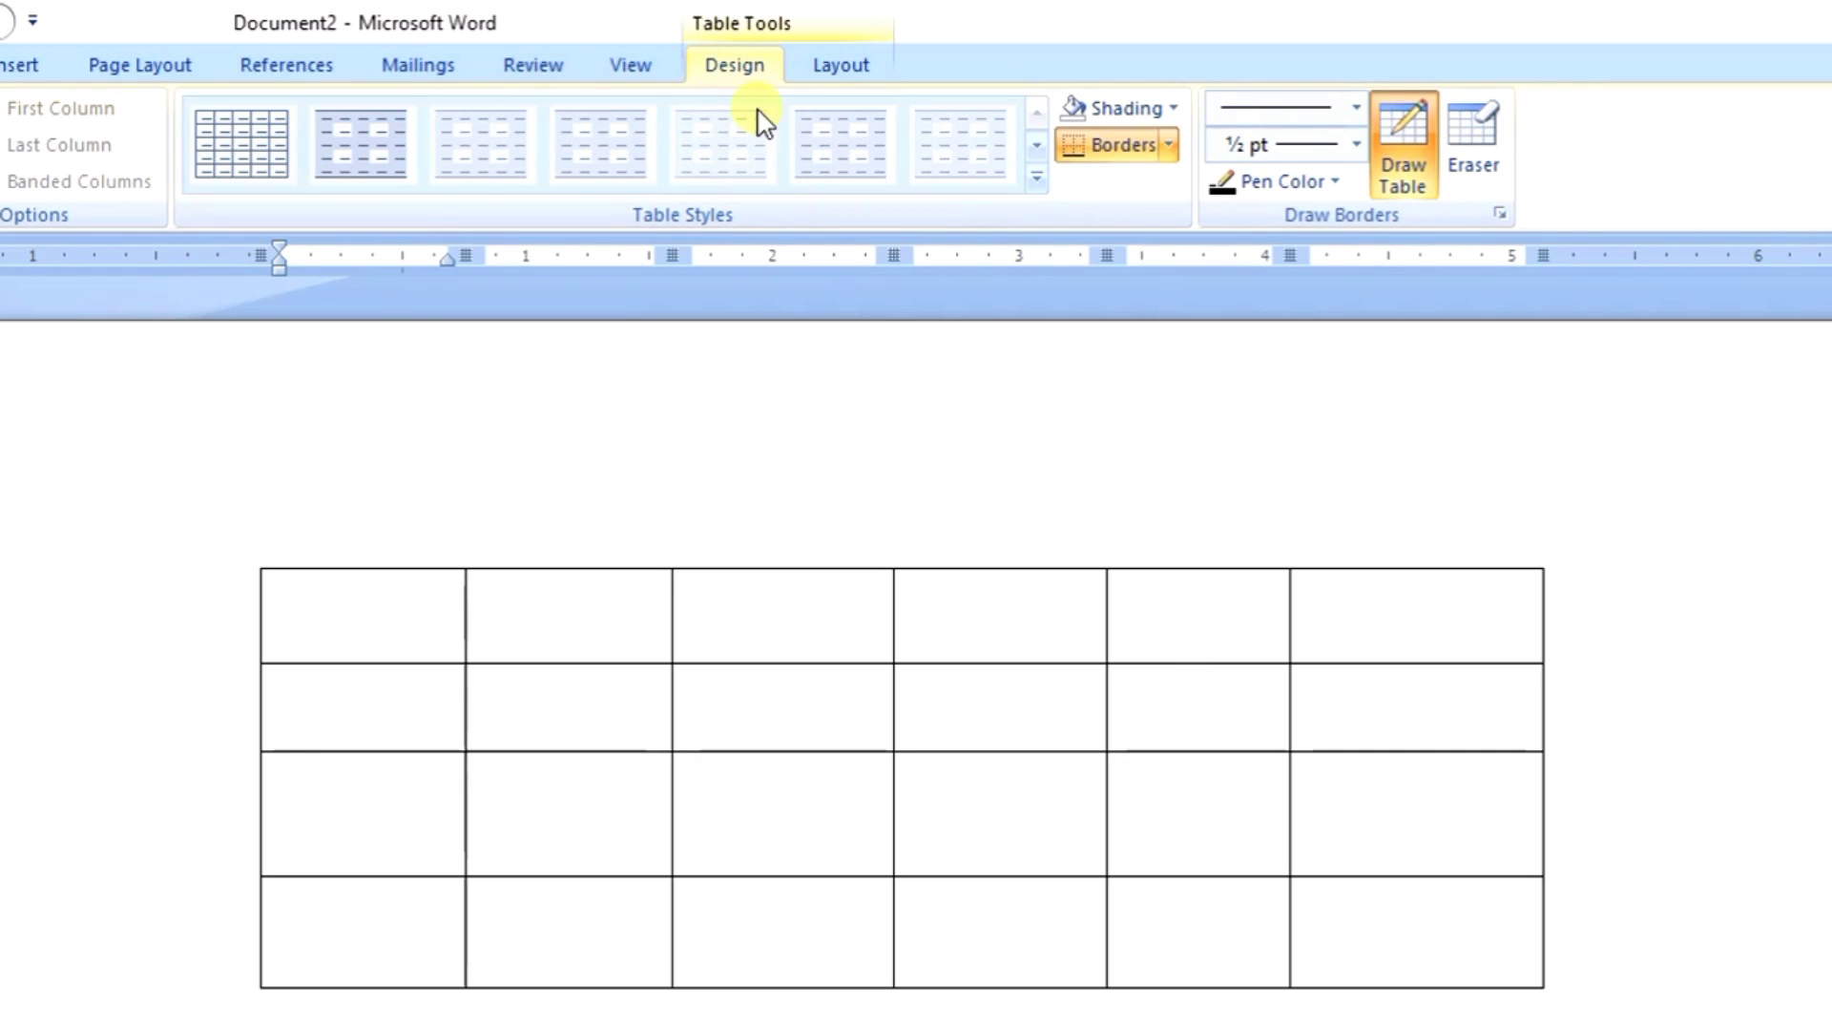
- Erase the table's last two columns with the Eraser, leaving four columns
{"action": "left_click", "coordinate": [1481, 175]}
{"action": "mouse_move", "coordinate": [1415, 465]}
{"action": "left_mouse_down"}
{"action": "mouse_move", "coordinate": [1431, 675]}
{"action": "mouse_move", "coordinate": [1546, 983]}
{"action": "left_mouse_up"}
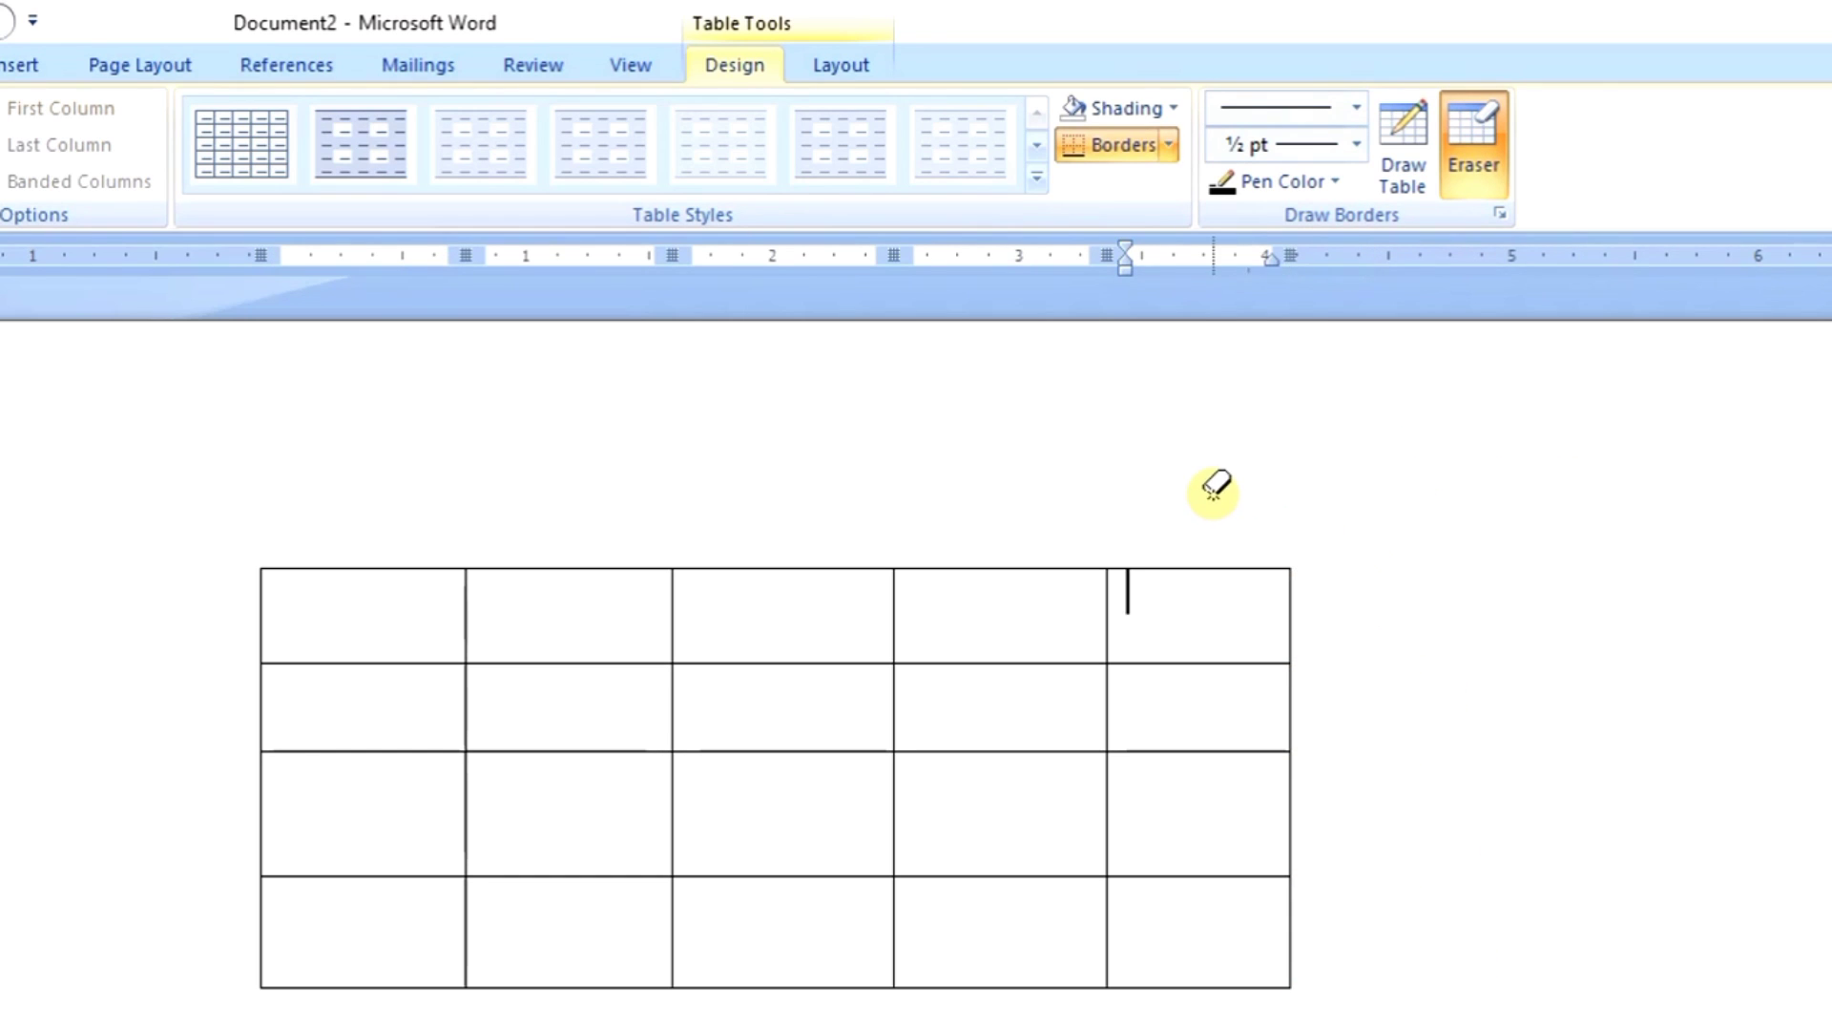
{"action": "mouse_move", "coordinate": [1212, 488]}
{"action": "left_mouse_down"}
{"action": "mouse_move", "coordinate": [1422, 1030]}
{"action": "mouse_move", "coordinate": [1437, 933]}
{"action": "left_mouse_up"}
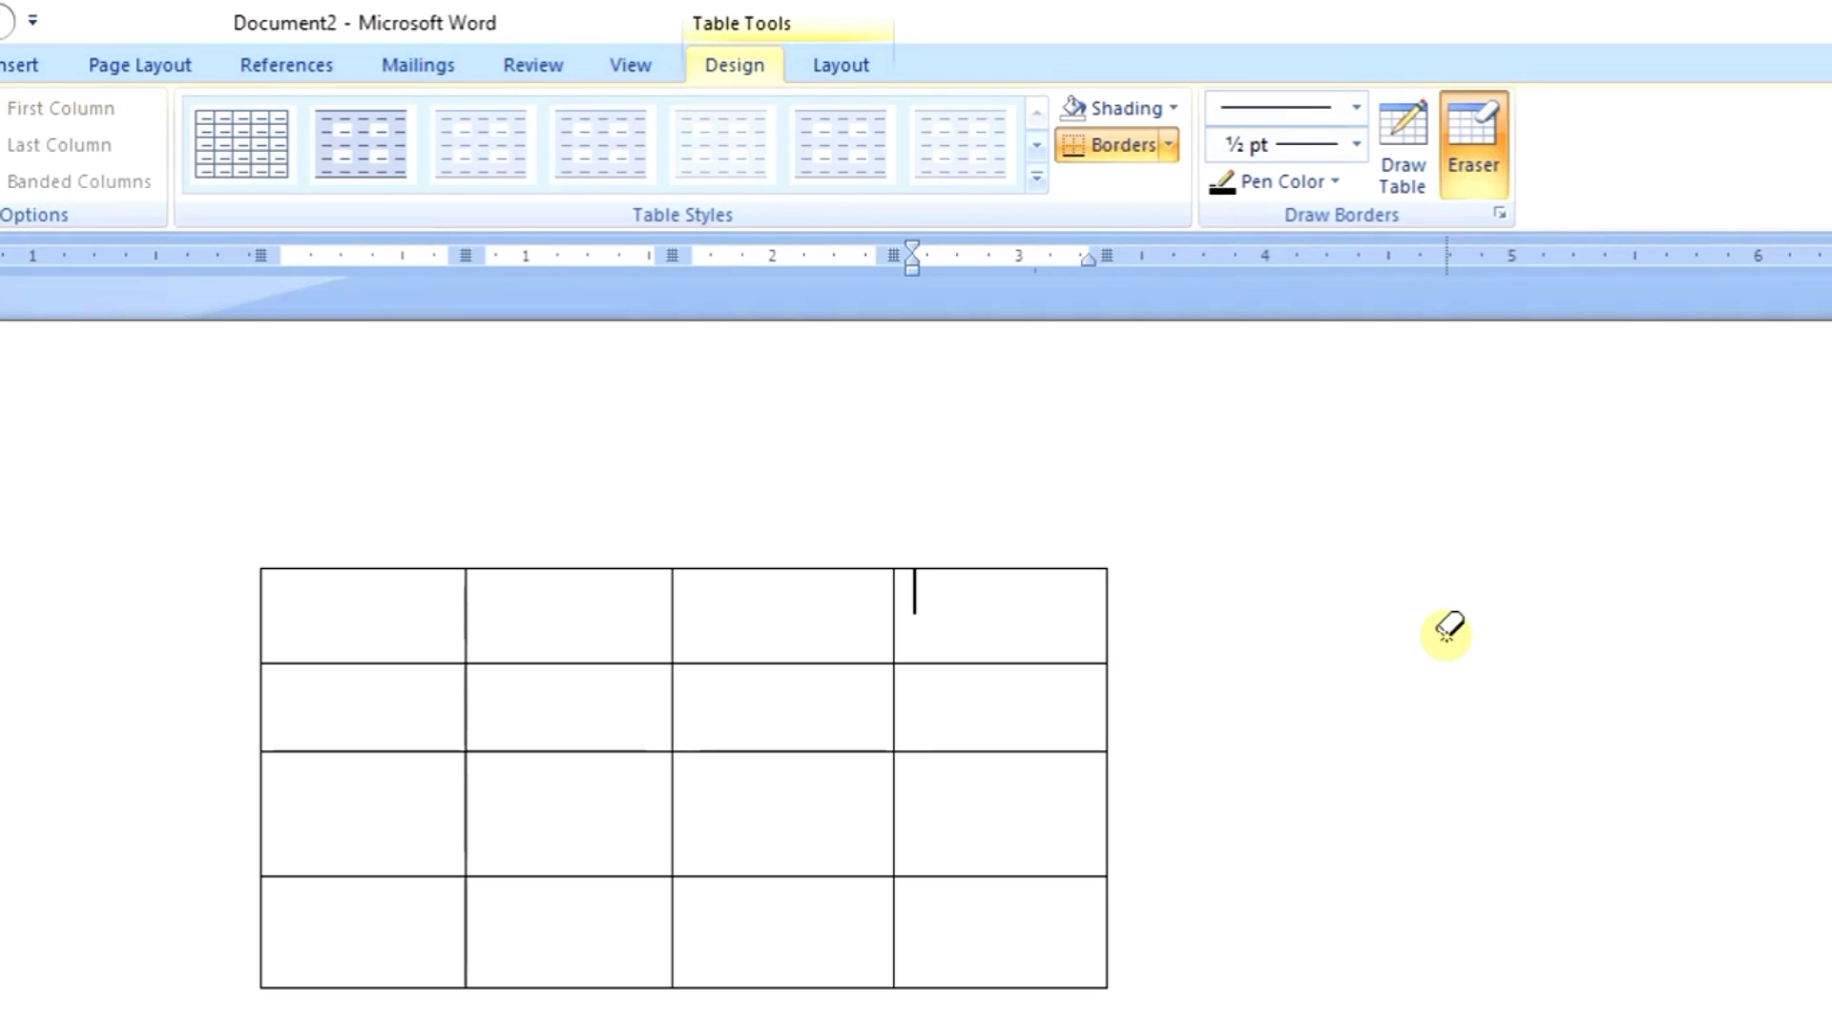
{"action": "key", "text": "Escape"}
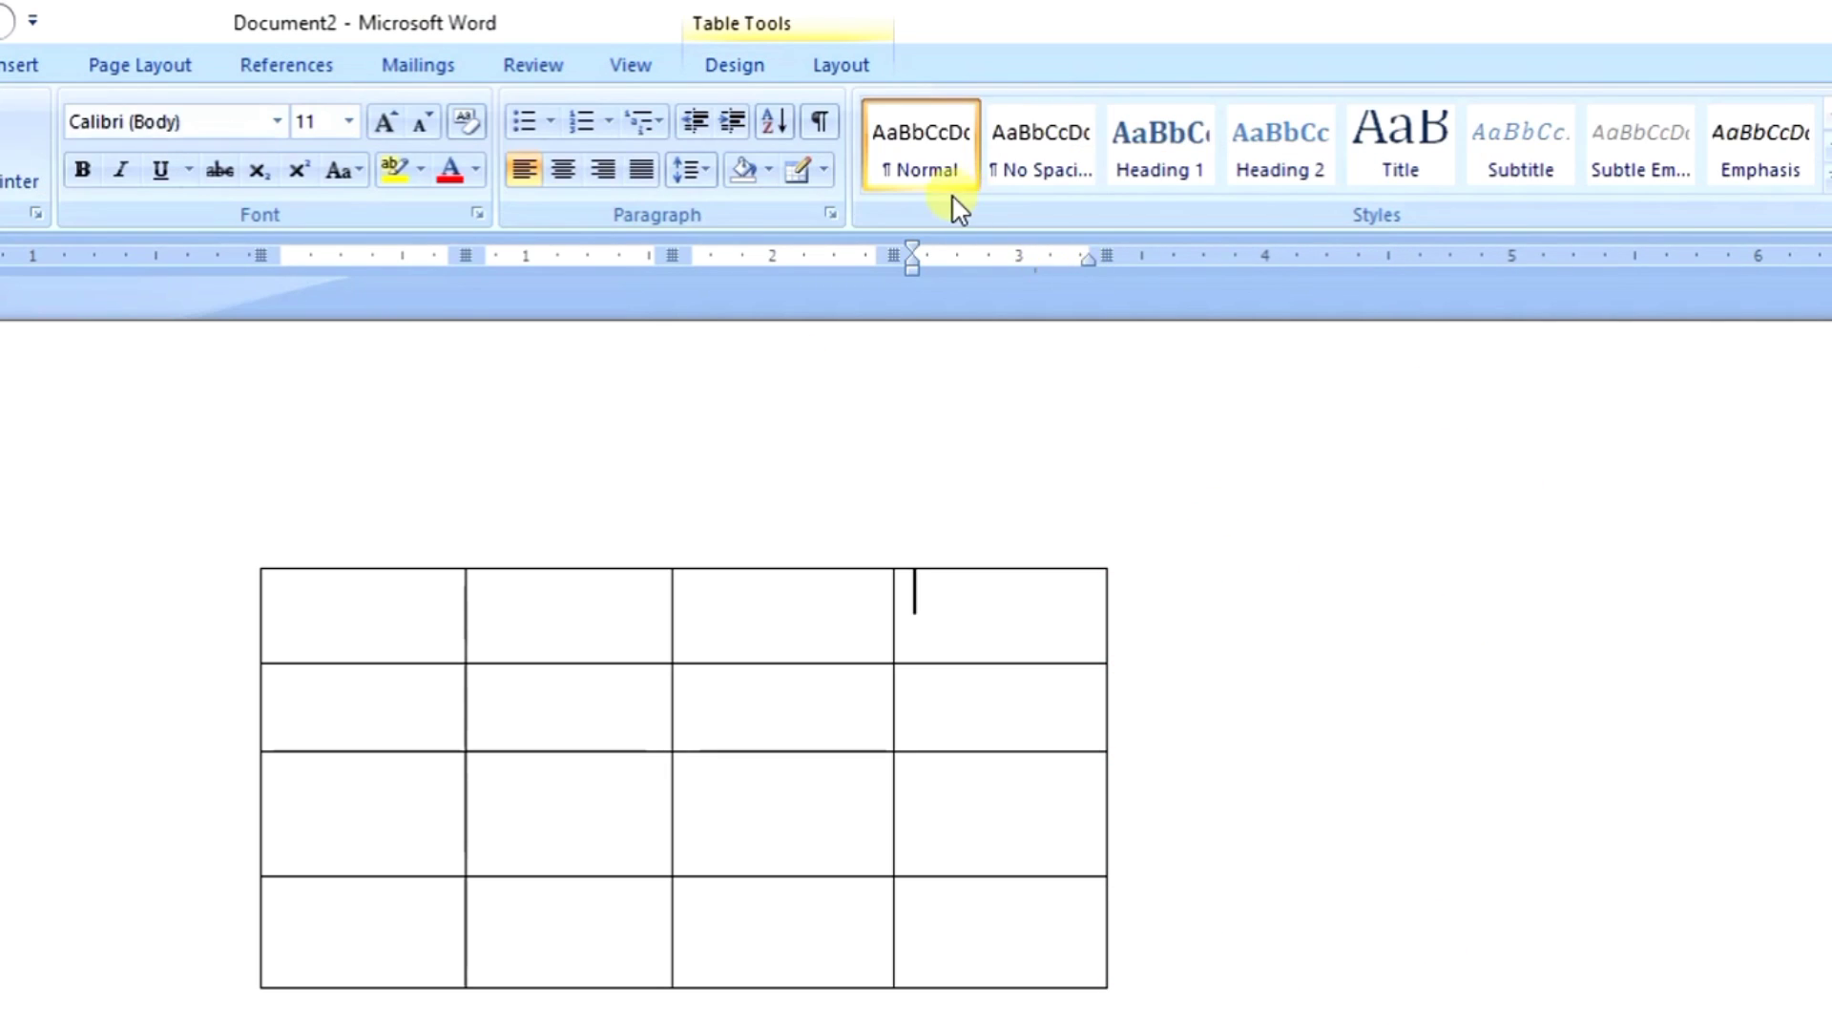
- Fill the table's first row with Abc, Def, Ghi, Jkl and the second row with Mno, Pqr, Stu, Vwx
{"action": "left_click", "coordinate": [824, 170]}
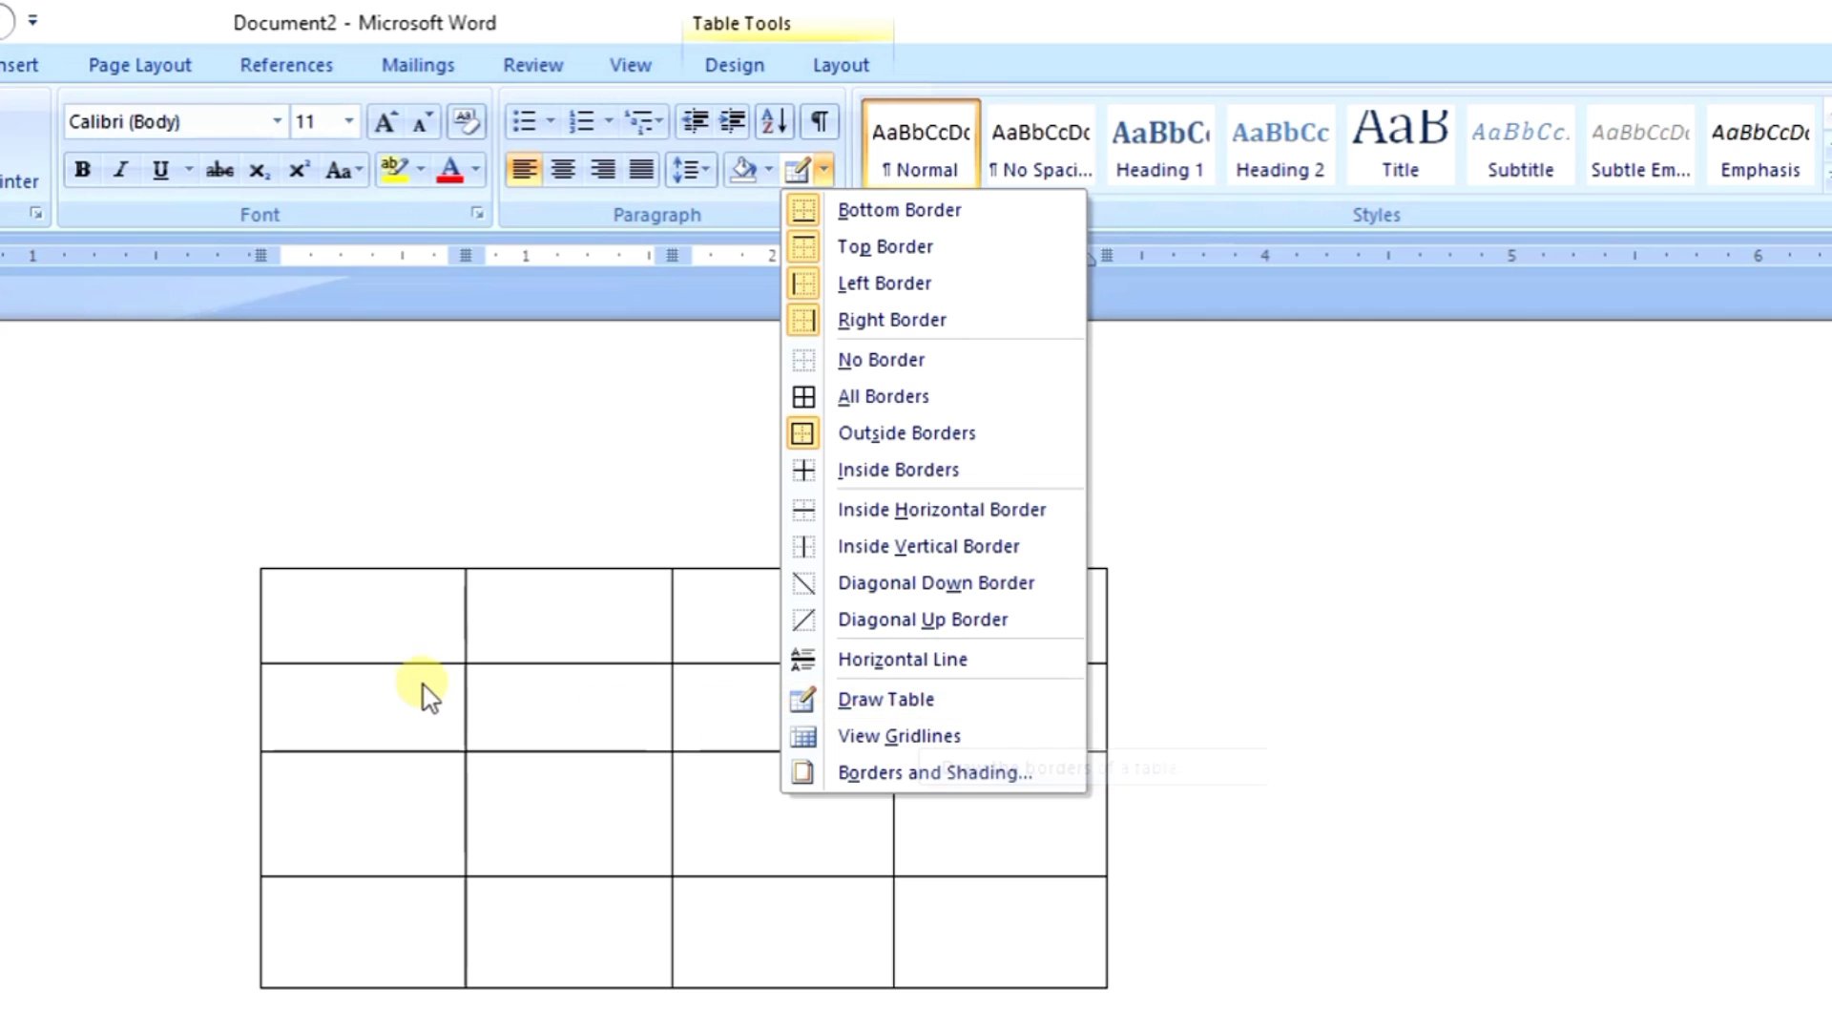
{"action": "left_click", "coordinate": [320, 627]}
{"action": "left_click", "coordinate": [347, 633]}
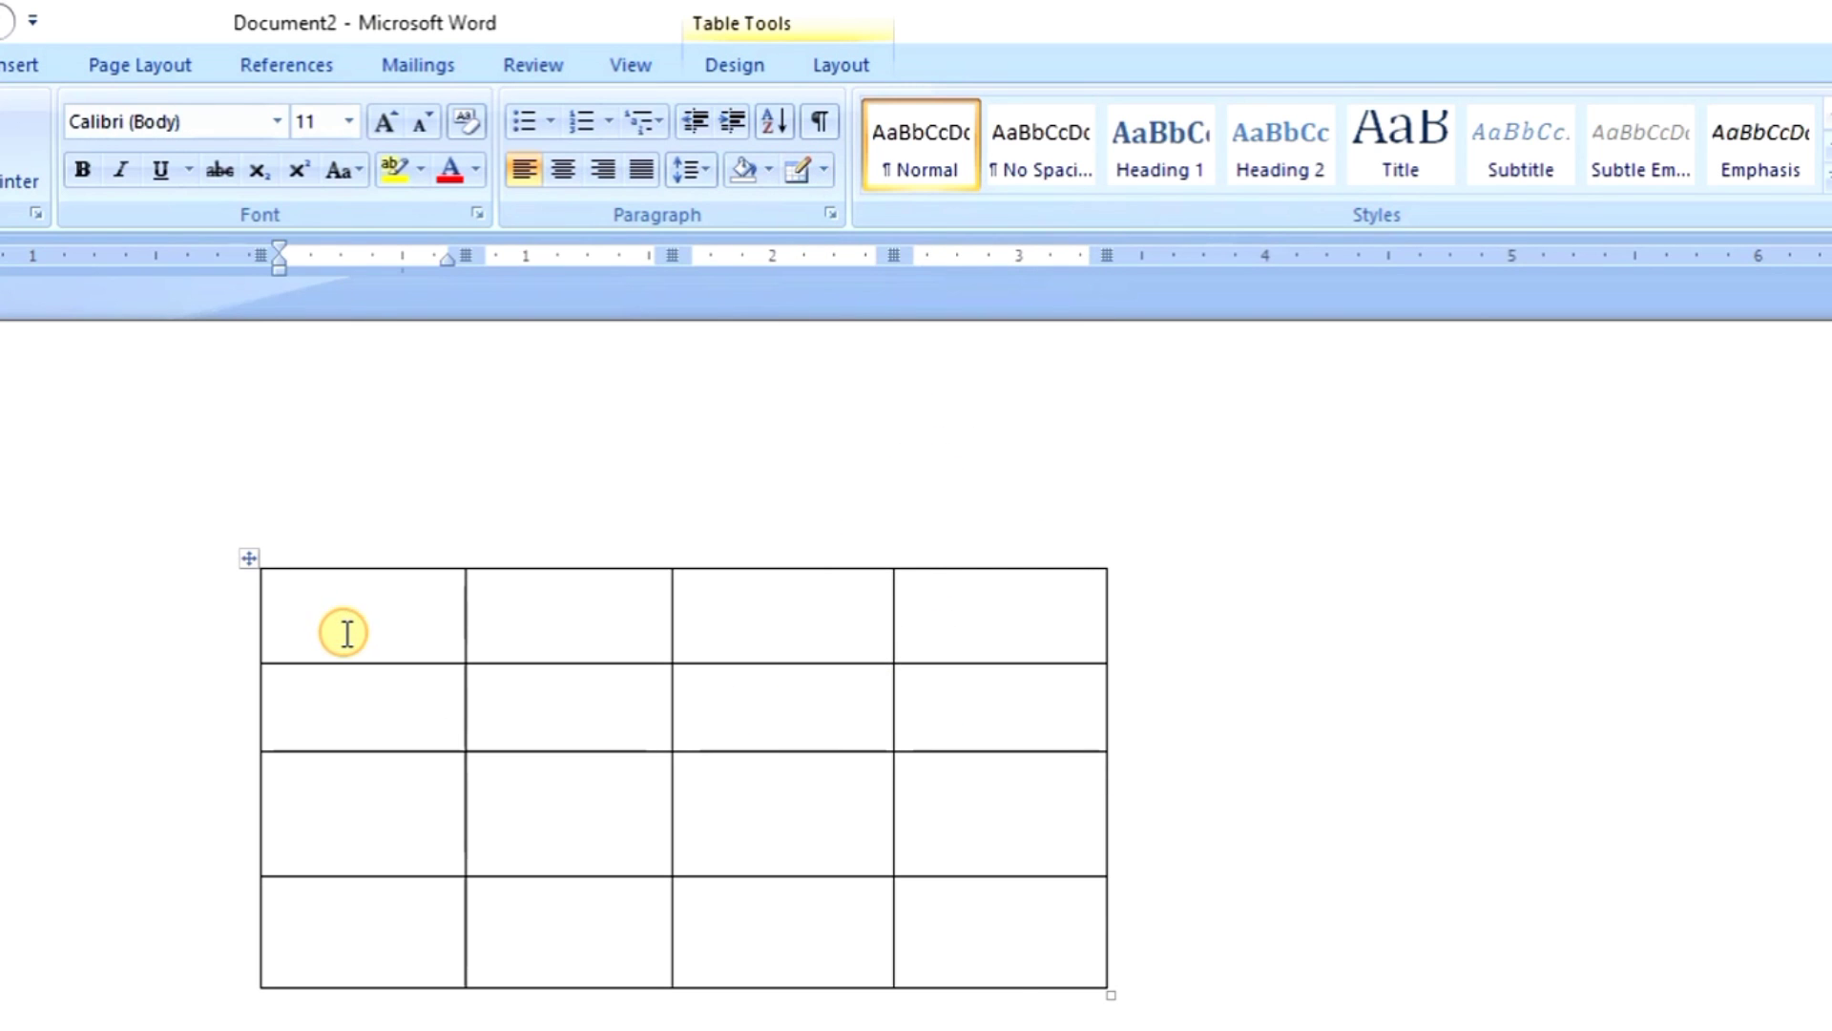
{"action": "left_click", "coordinate": [346, 632]}
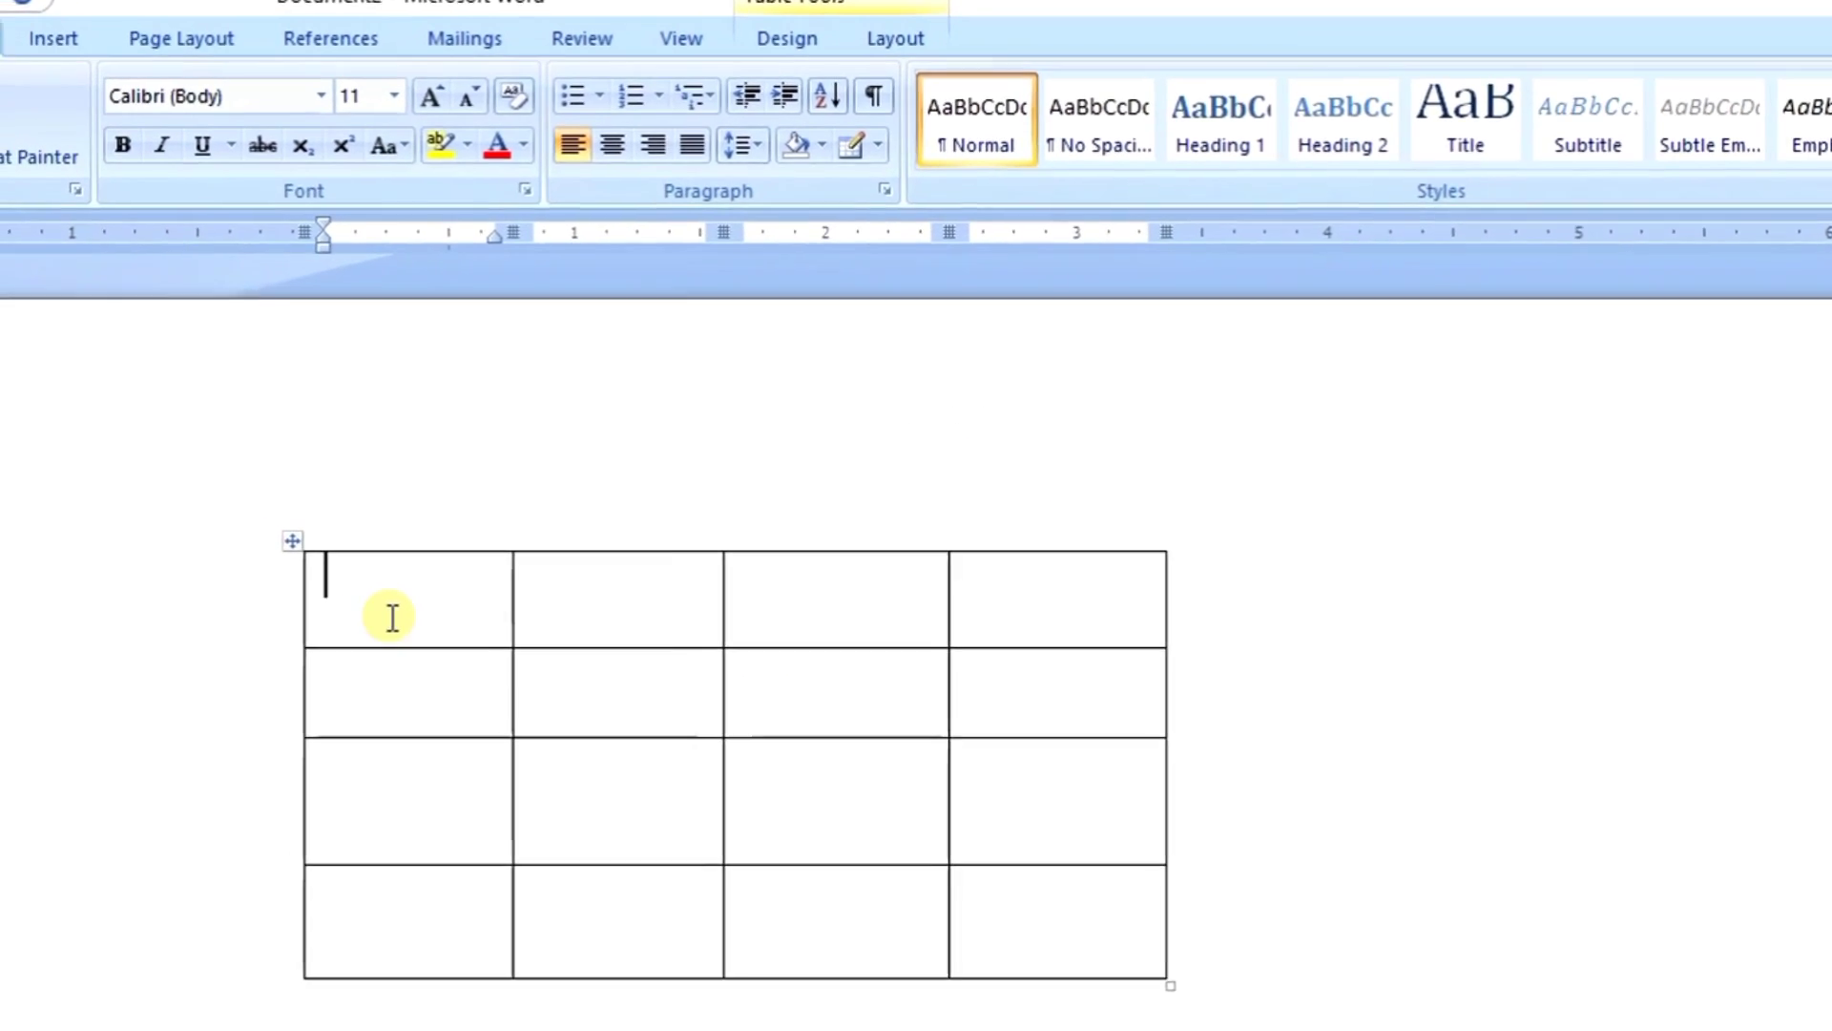
{"action": "type", "text": "Abc"}
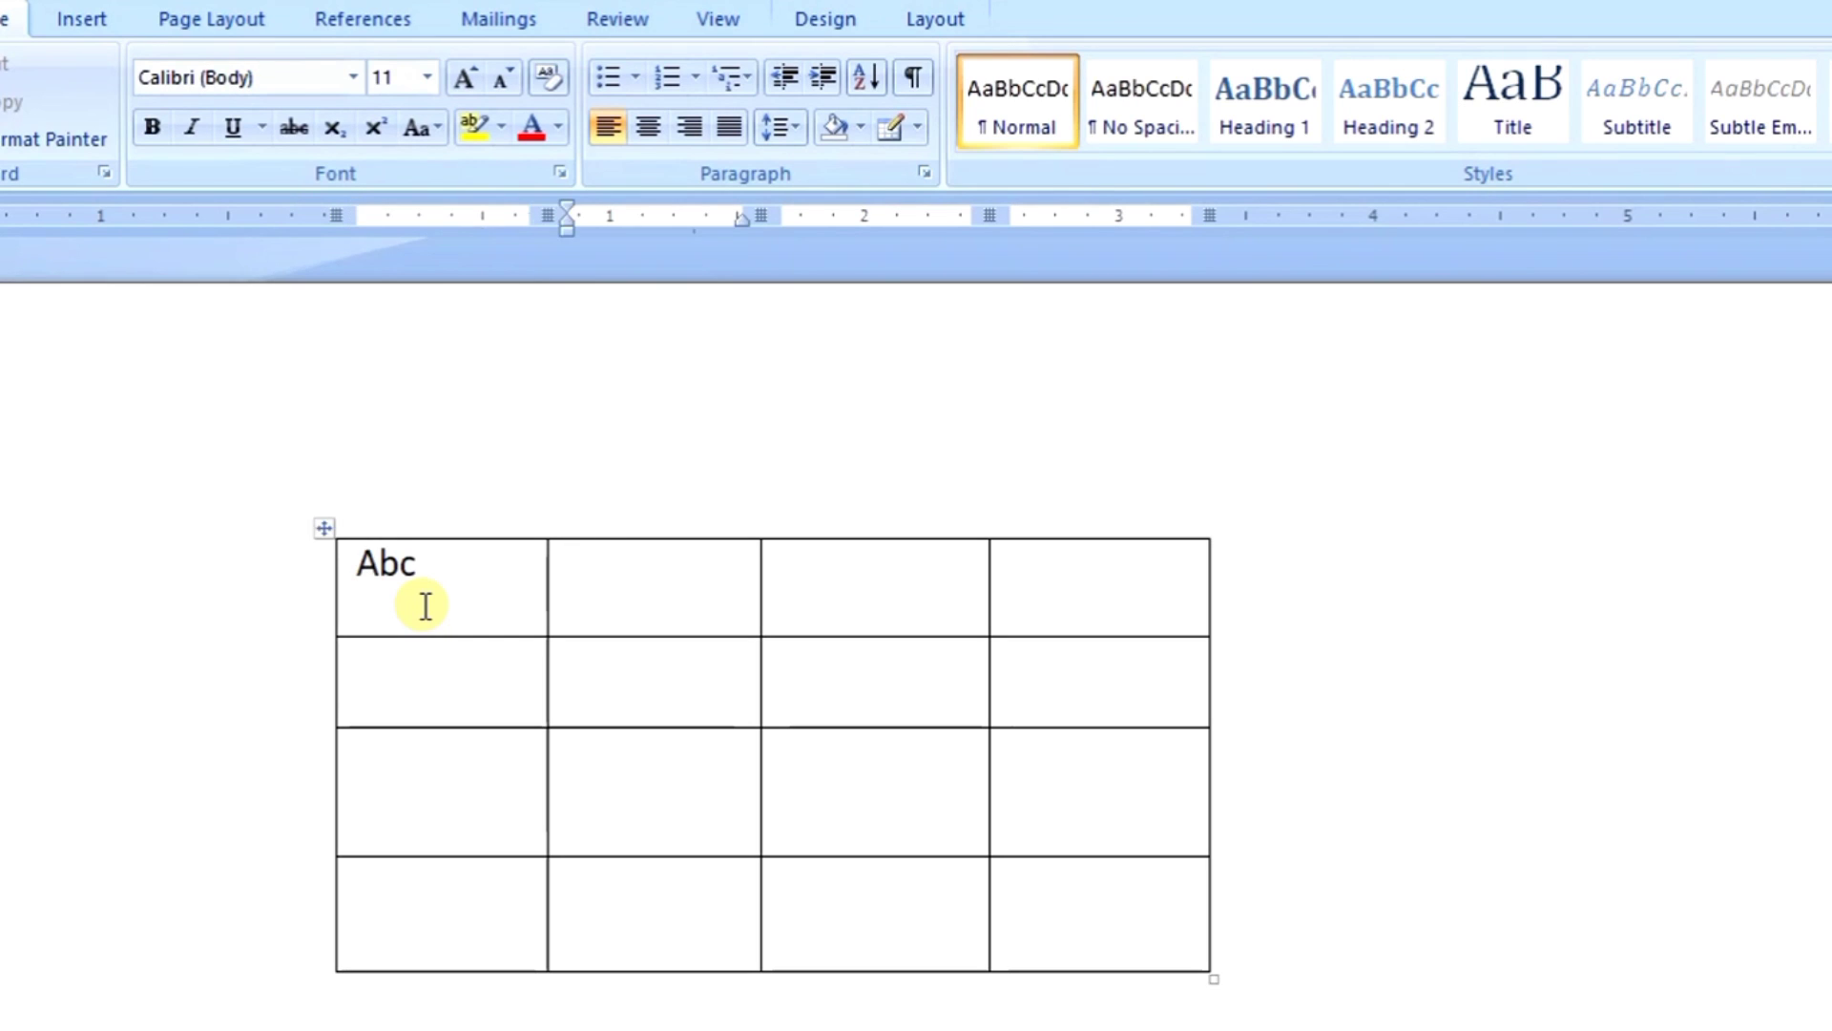
{"action": "key", "text": "Tab"}
{"action": "type", "text": "Def"}
{"action": "key", "text": "Tab"}
{"action": "type", "text": "ghi"}
{"action": "key", "text": "Tab"}
{"action": "type", "text": "Jkl\tMno\tPqr\tStu\tvwx"}
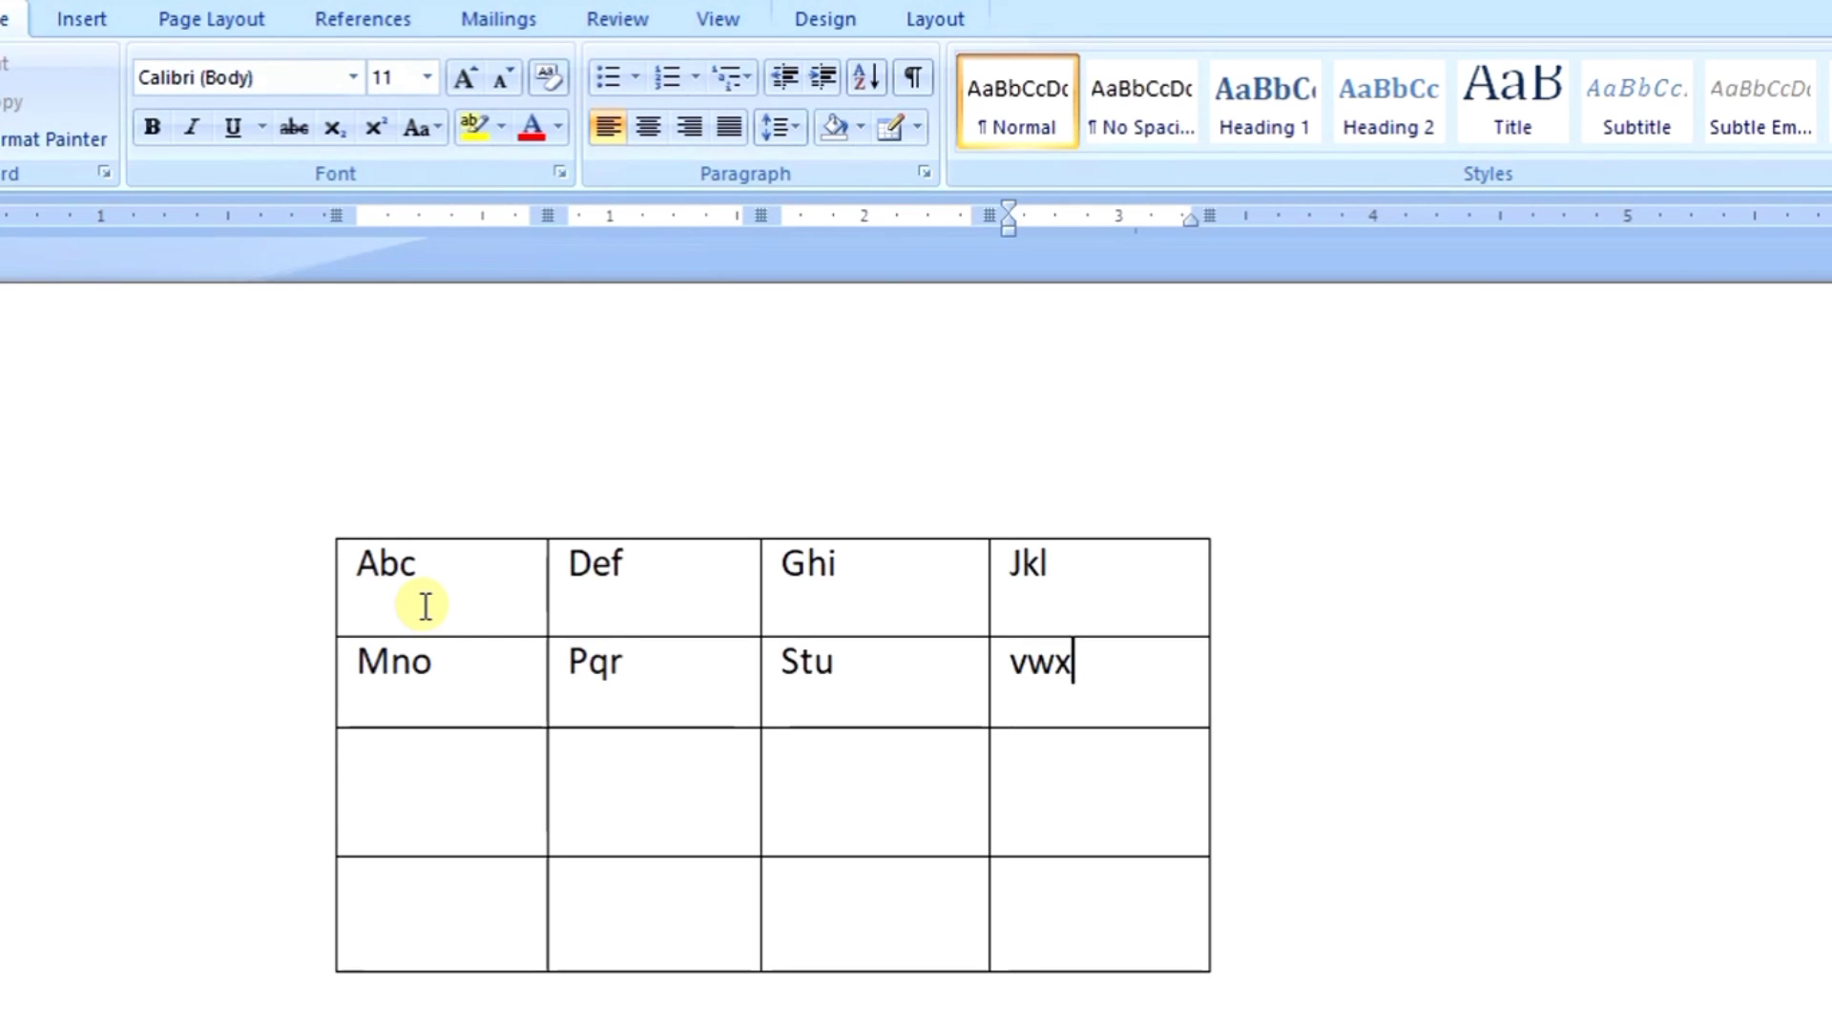
- Fill the third table row with Yz, 123, 456 and 789
{"action": "type", "text": "\tYz"}
{"action": "key", "text": "Tab"}
{"action": "type", "text": "123\t456"}
{"action": "key", "text": "Tab"}
{"action": "type", "text": "789"}
{"action": "key", "text": "Tab"}
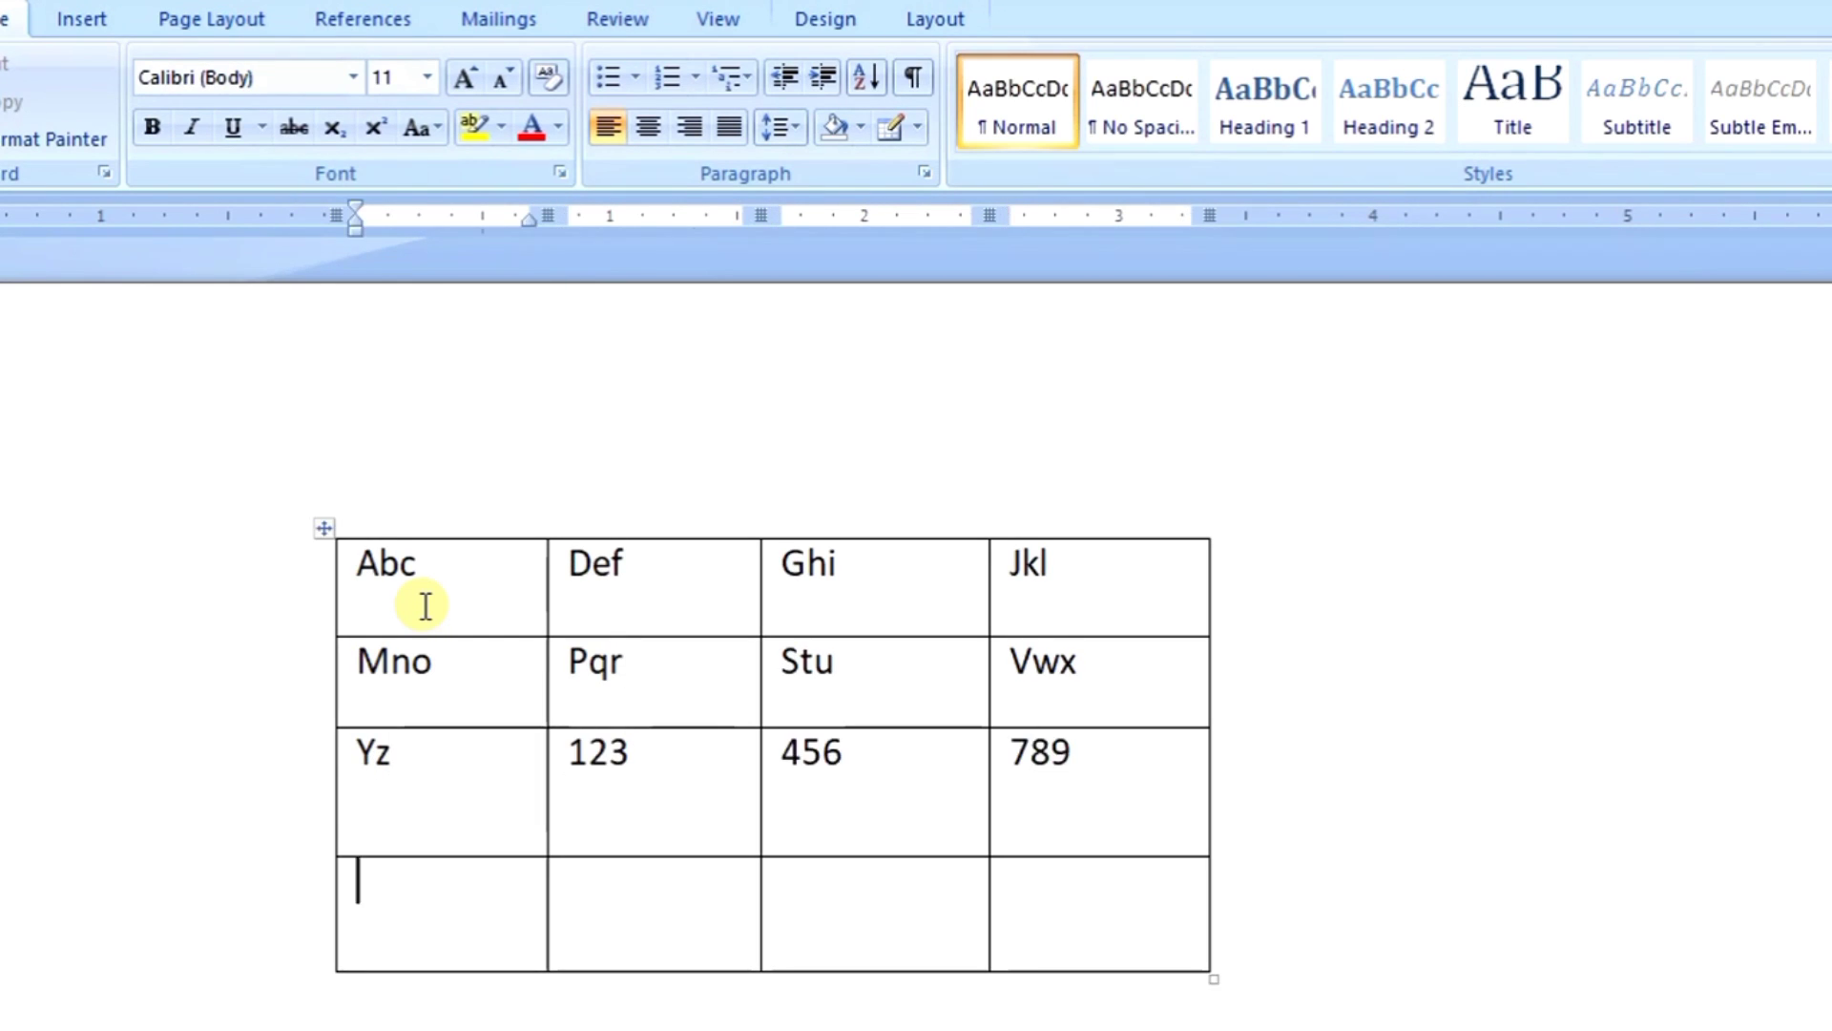
- Fill the fourth table row with 098, 765, 432 and 10
{"action": "type", "text": "09876544"}
{"action": "key", "text": "BackSpace"}
{"action": "key", "text": "BackSpace"}
{"action": "key", "text": "BackSpace"}
{"action": "key", "text": "BackSpace"}
{"action": "key", "text": "BackSpace"}
{"action": "key", "text": "Tab"}
{"action": "type", "text": "765"}
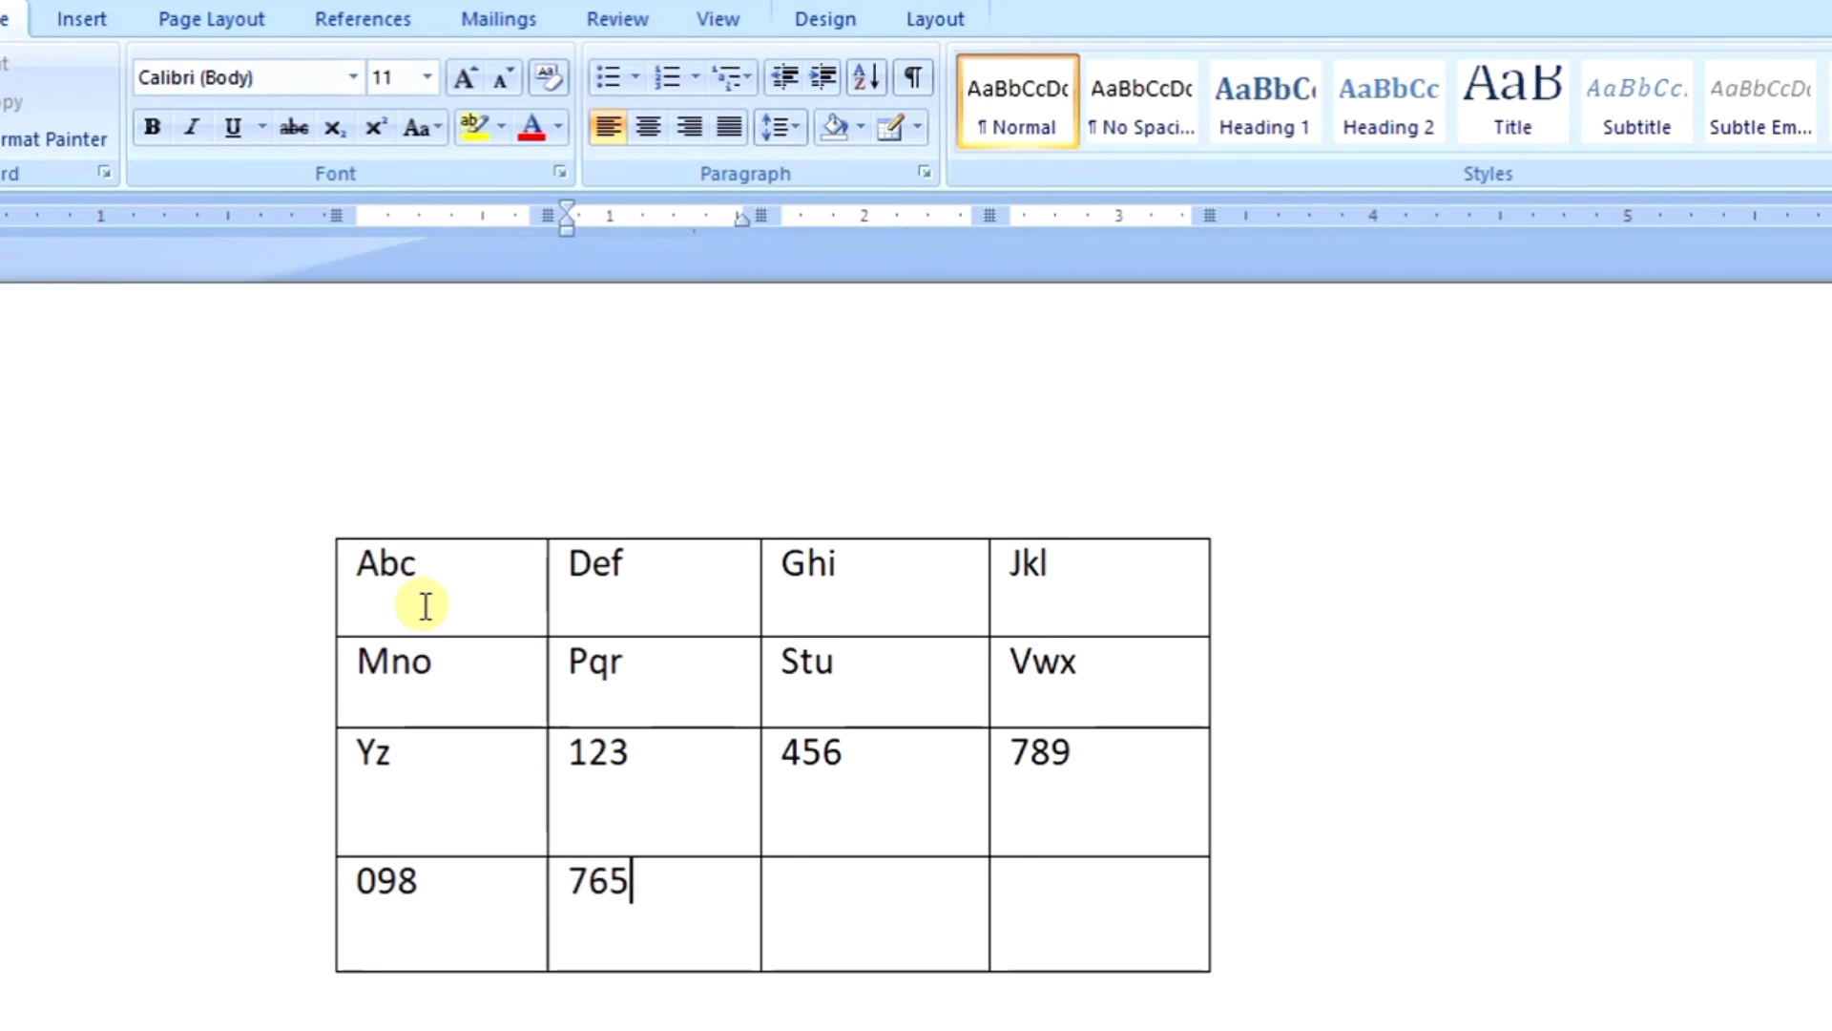
{"action": "key", "text": "Tab"}
{"action": "type", "text": "432"}
{"action": "key", "text": "Tab"}
{"action": "type", "text": "10"}
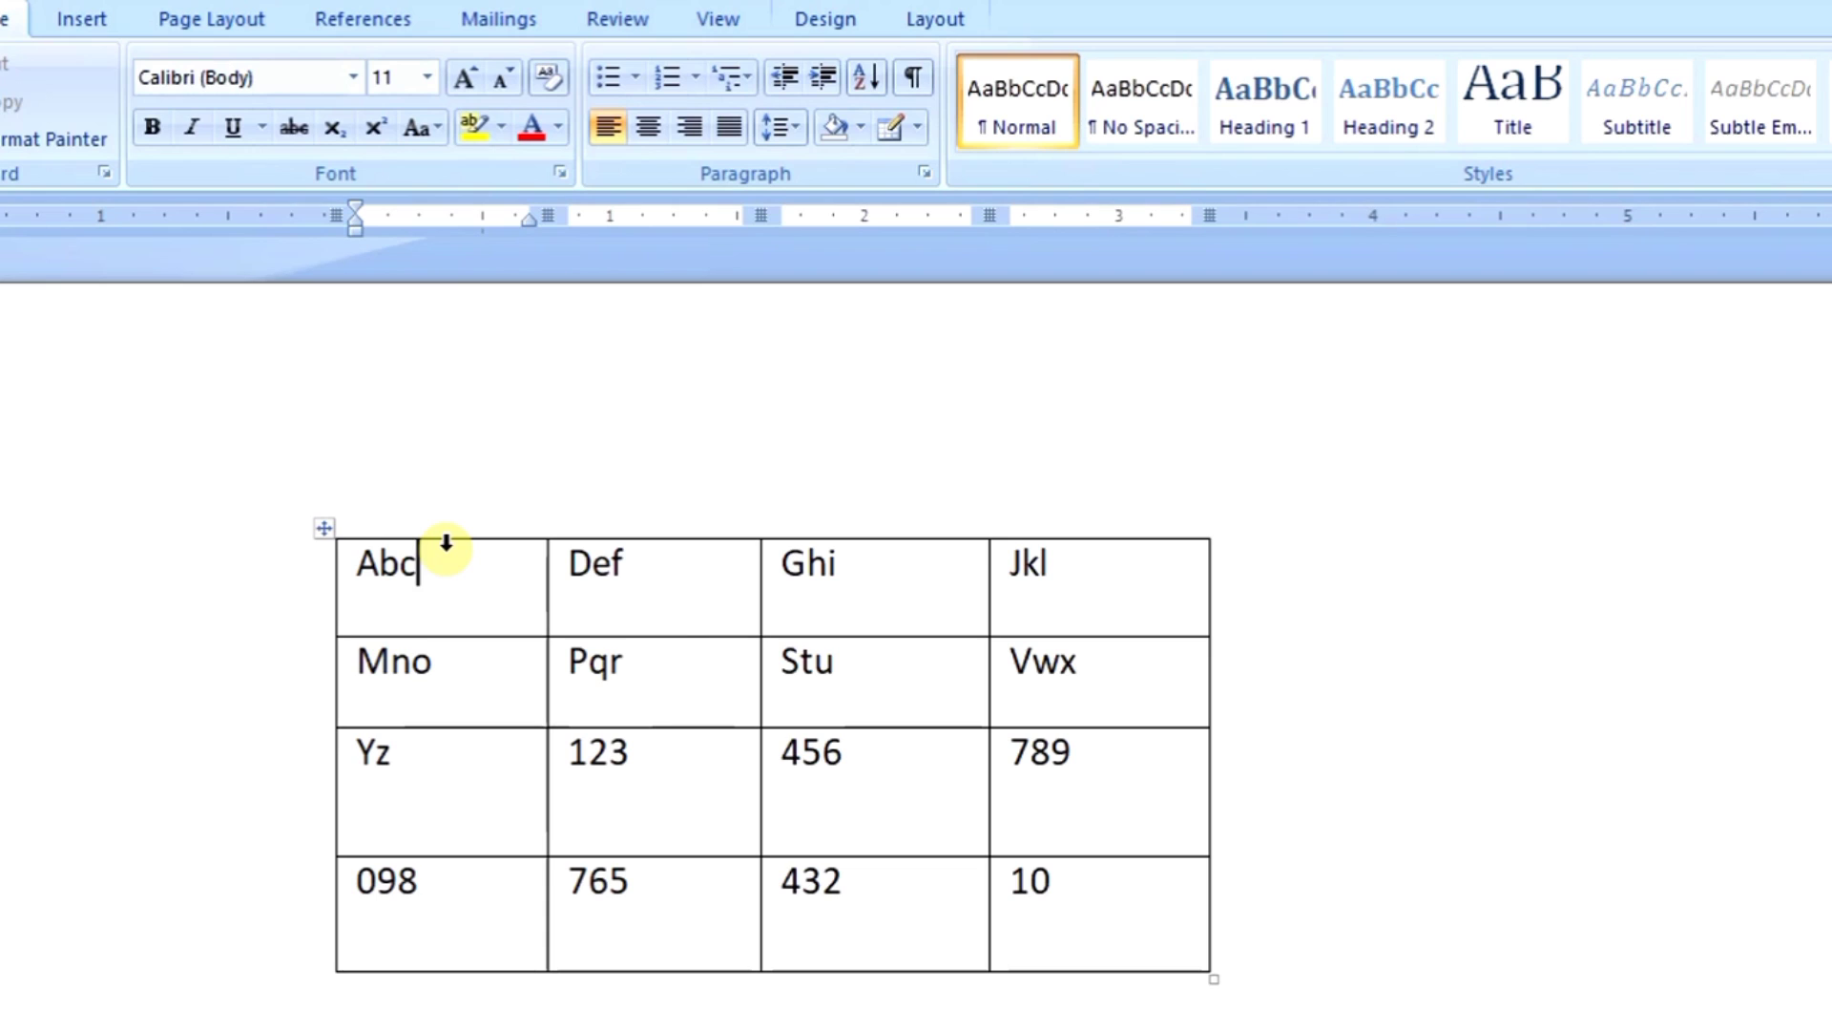
- Remove every border from the whole table with No Border
{"action": "left_click", "coordinate": [422, 630]}
{"action": "left_click", "coordinate": [321, 529]}
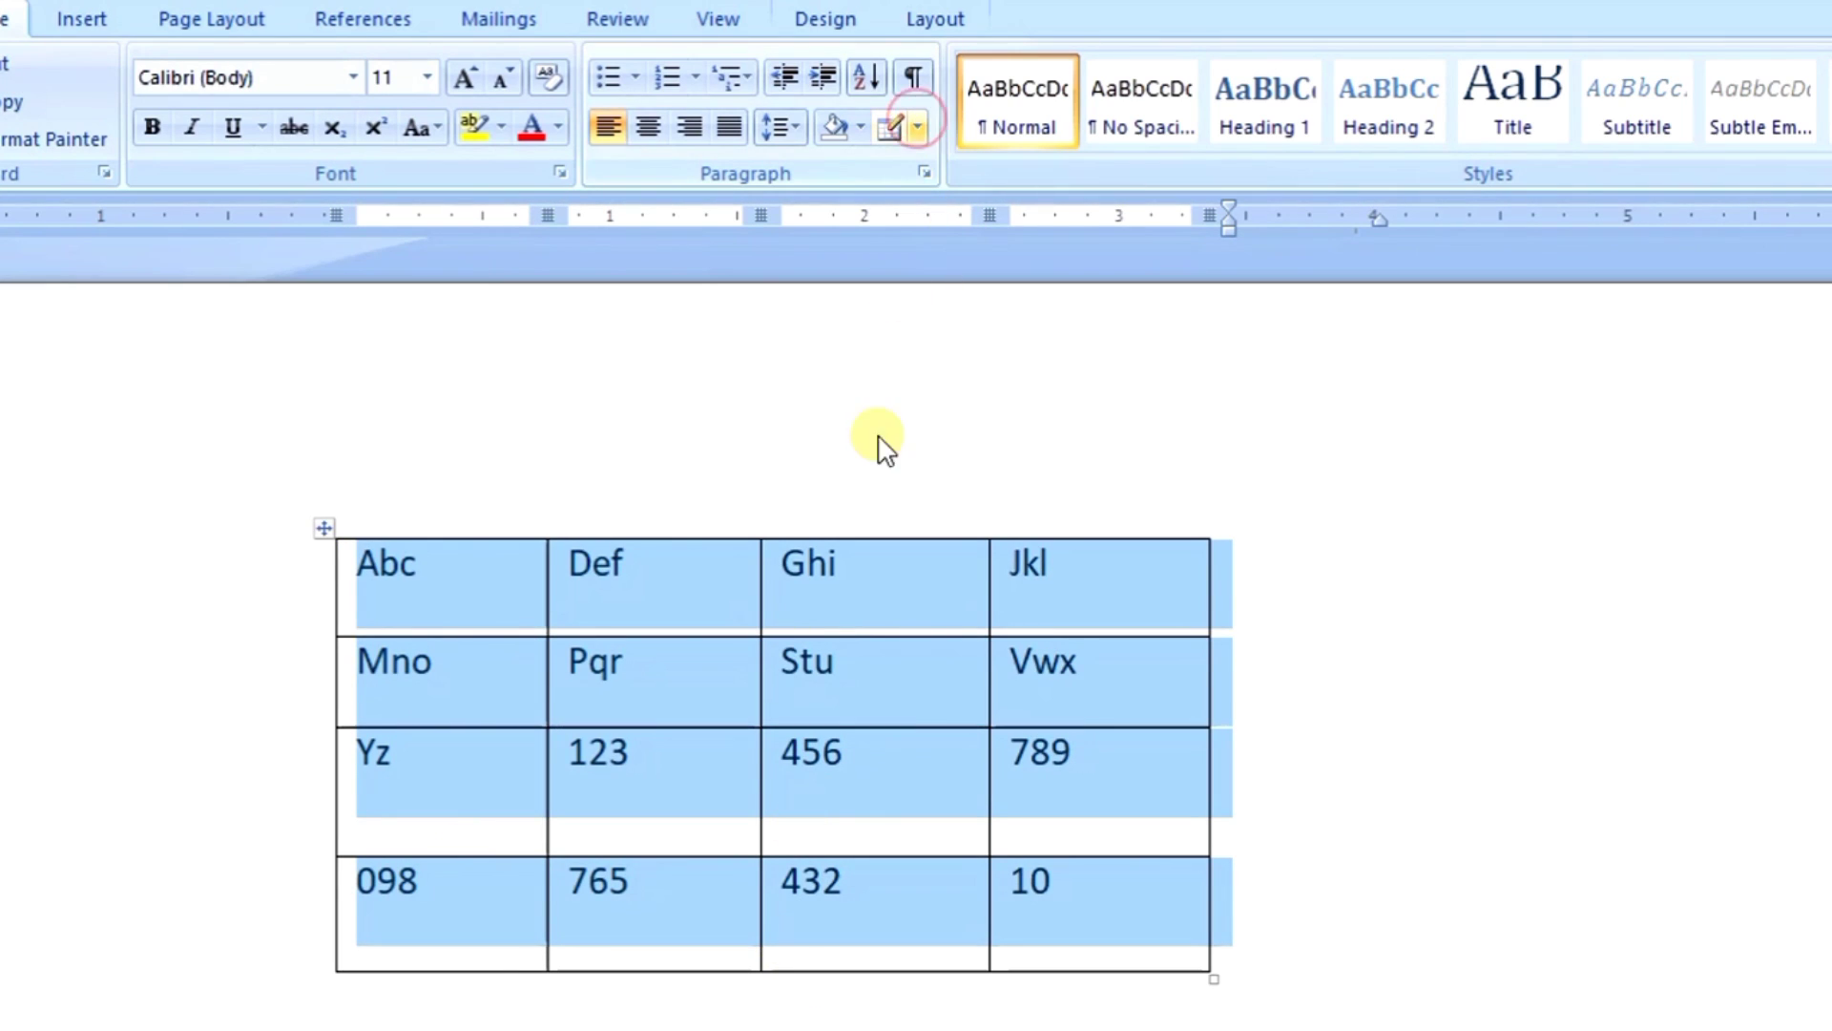
{"action": "left_click", "coordinate": [919, 132]}
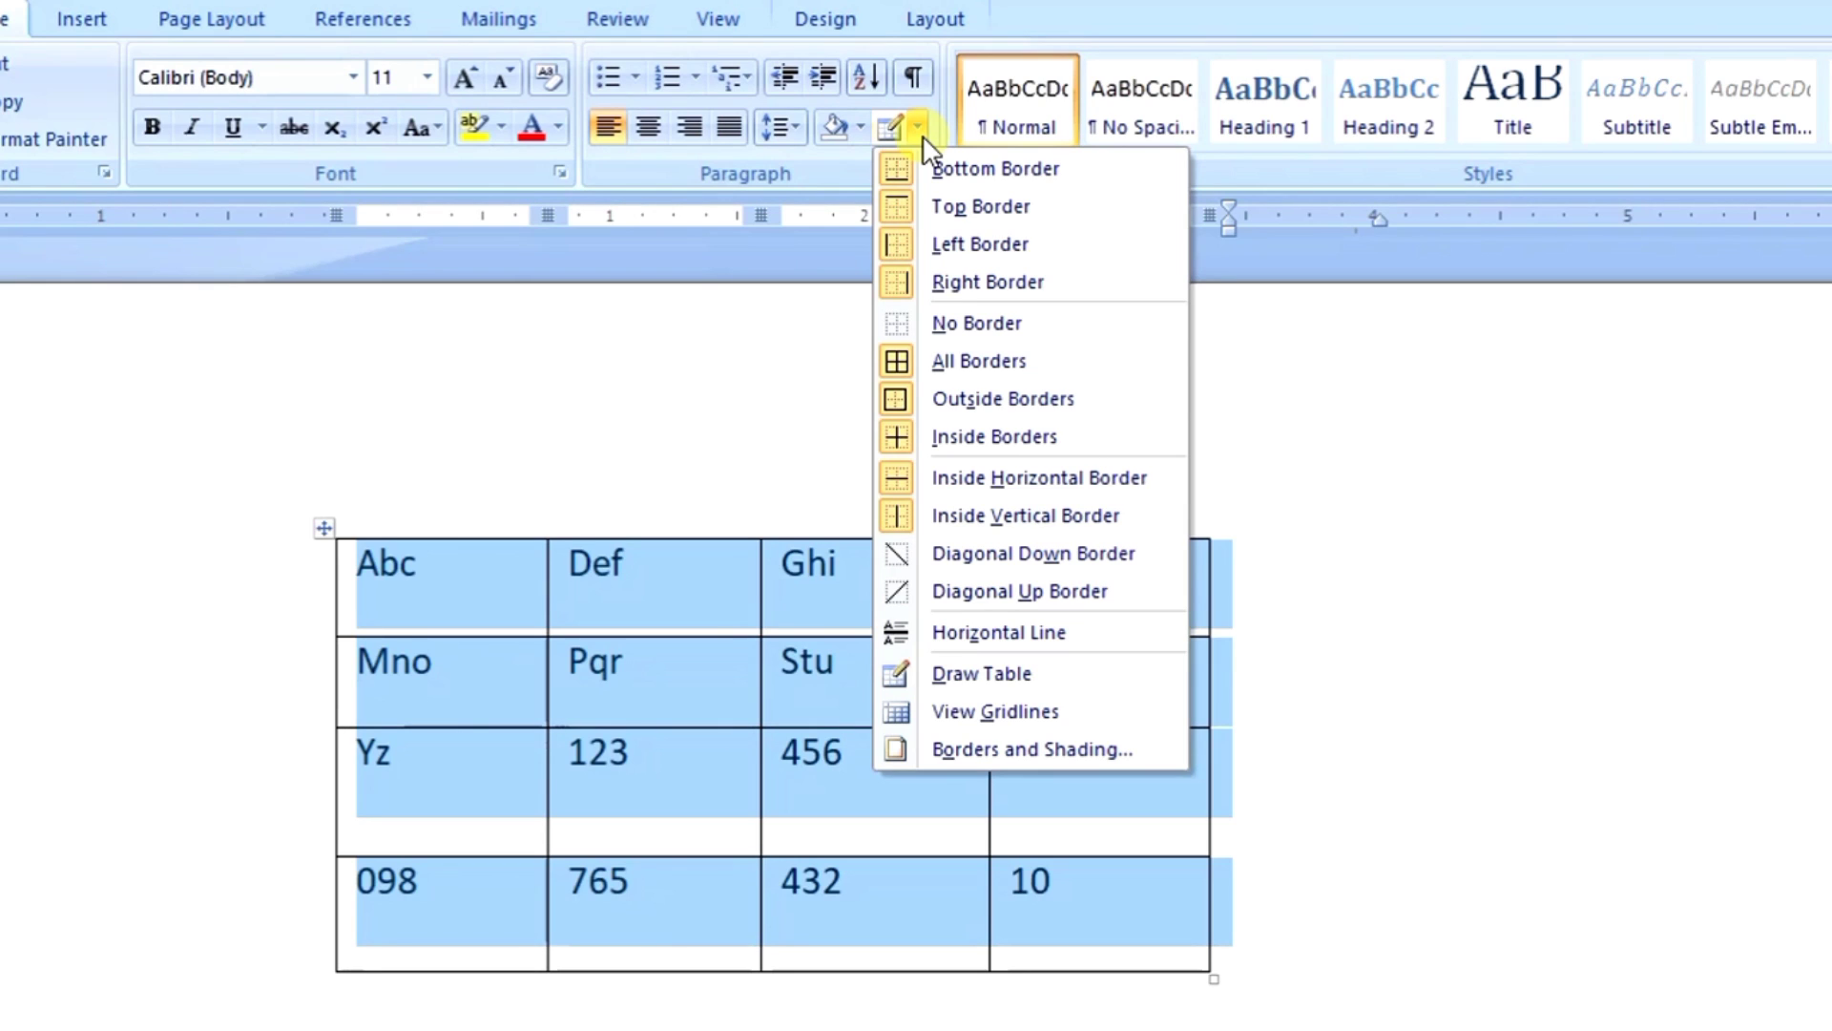
{"action": "left_click", "coordinate": [1029, 336]}
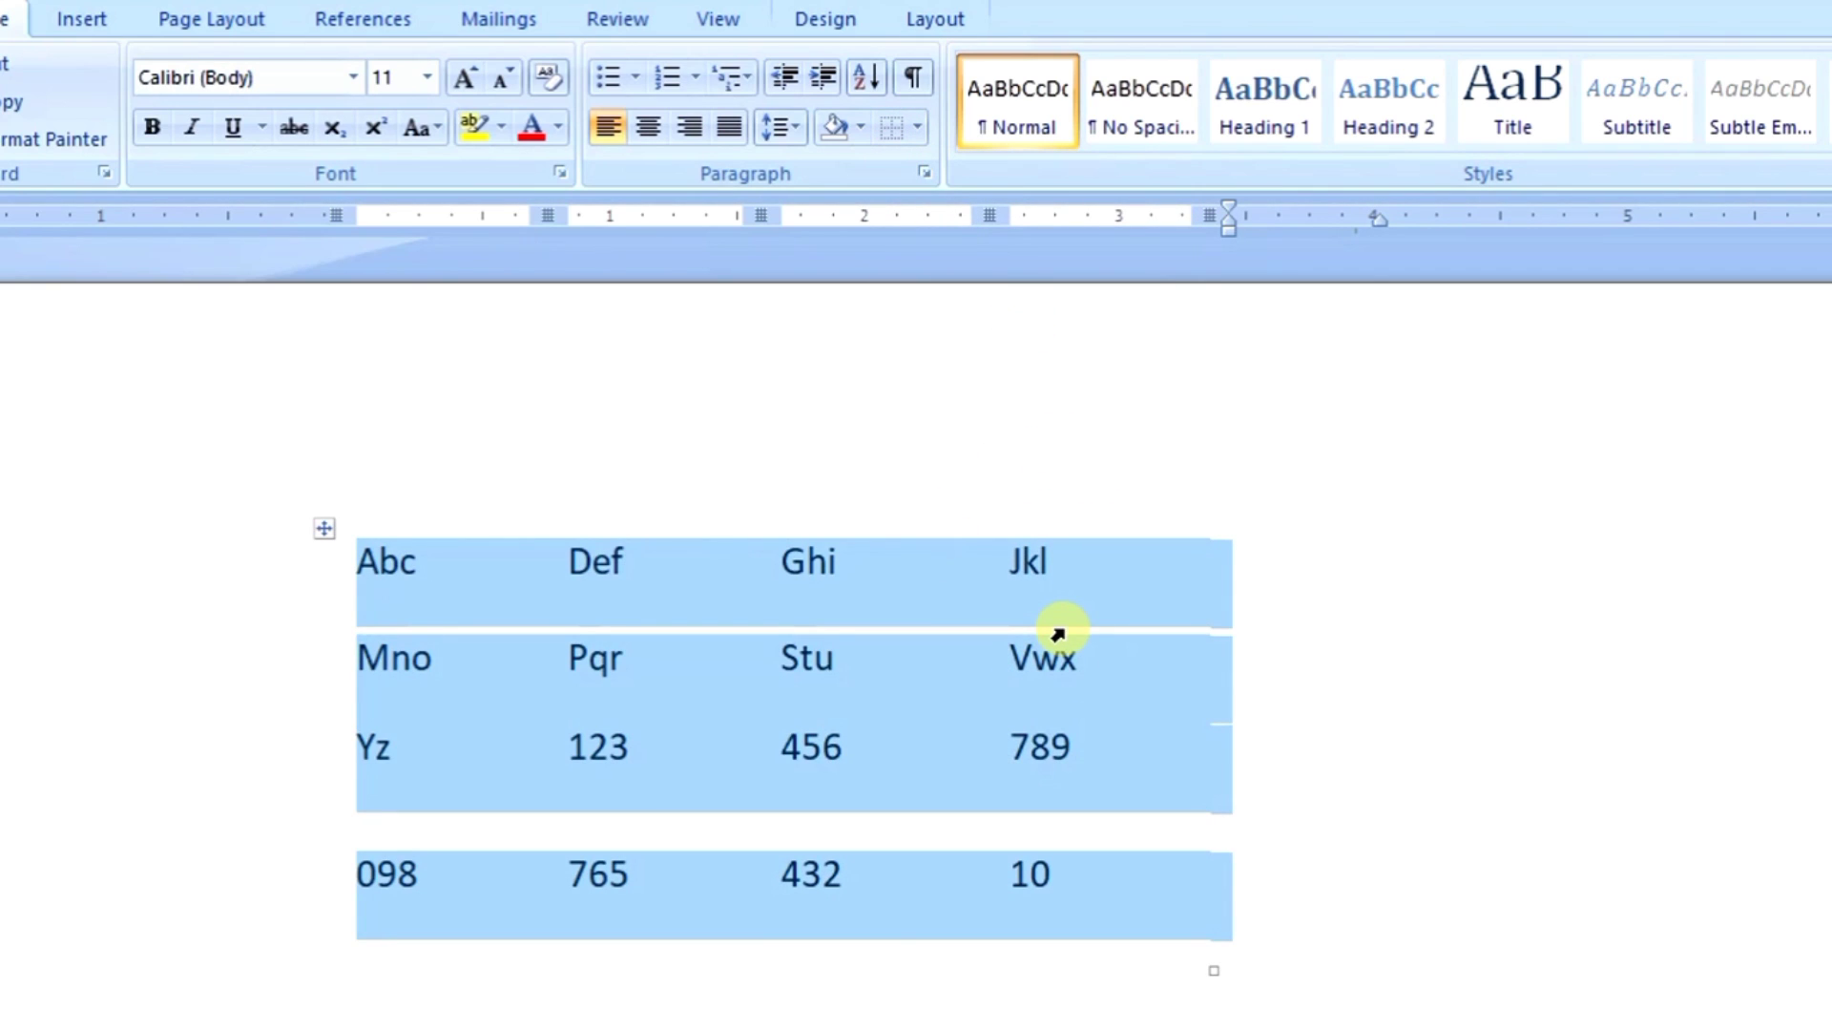
{"action": "left_click", "coordinate": [1078, 575]}
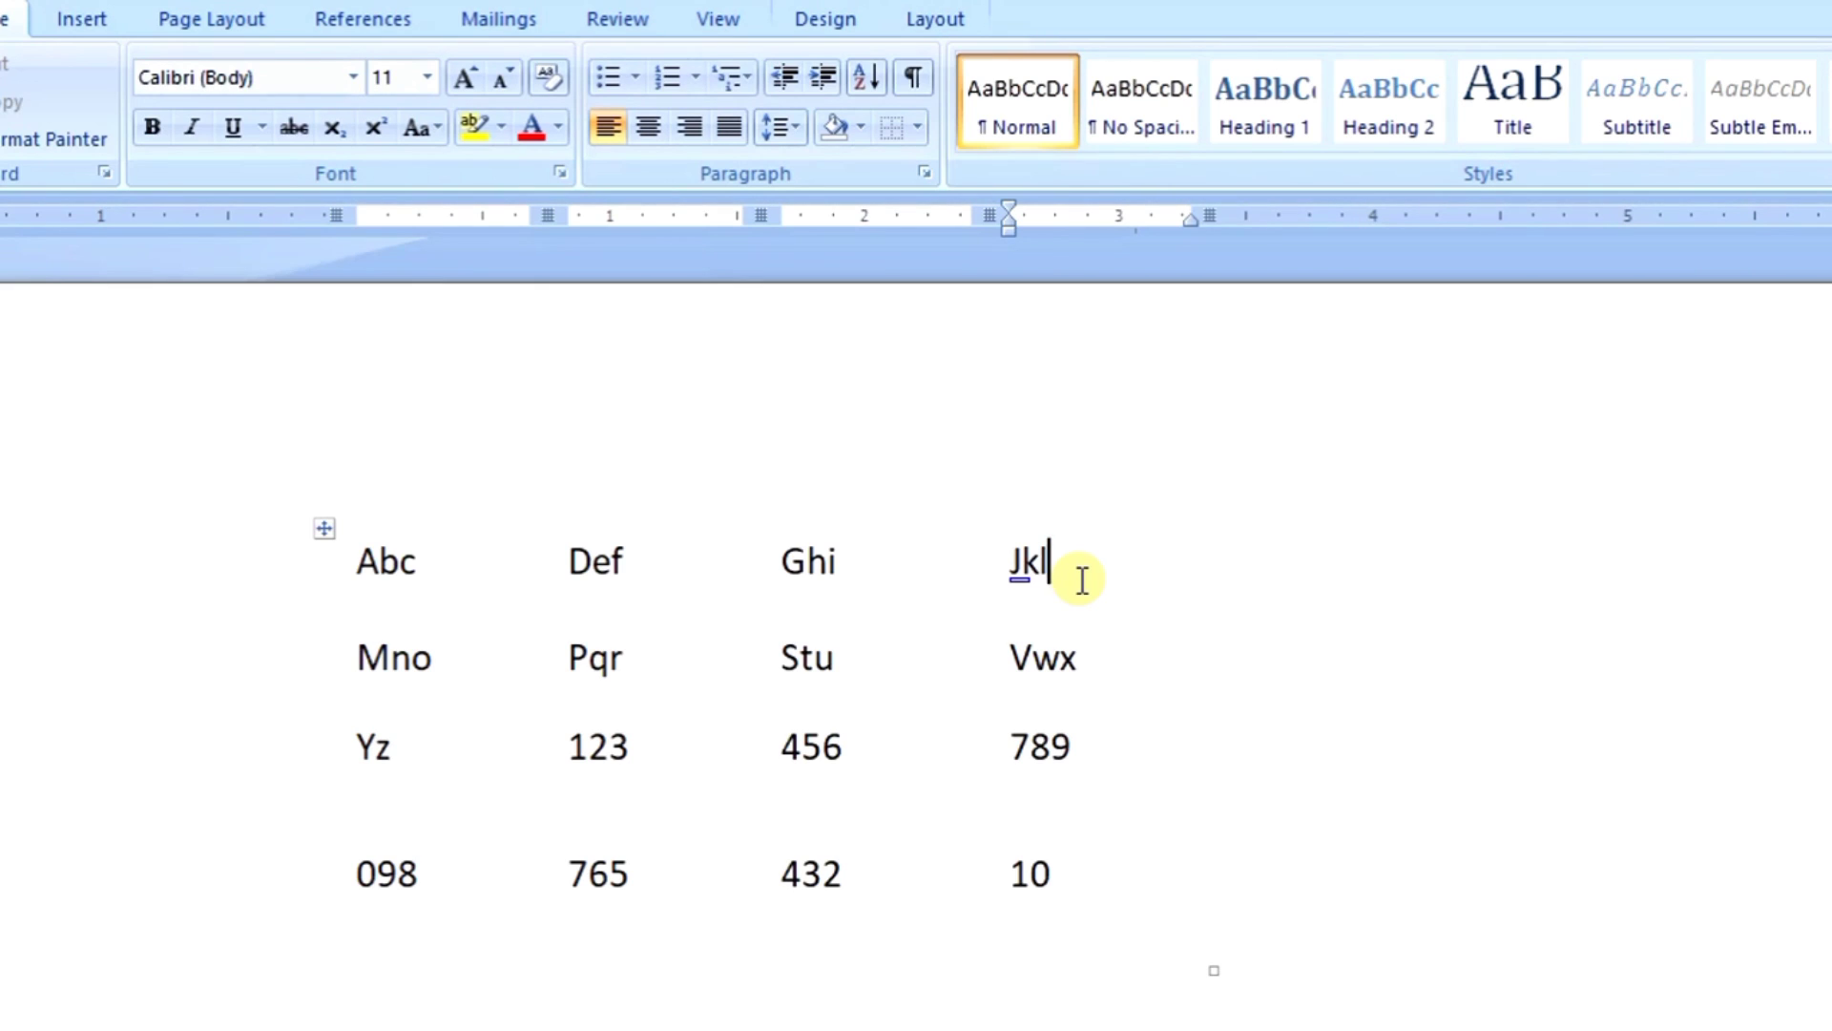
- Apply a Top Border to the whole table, and clear it again
{"action": "left_click", "coordinate": [326, 530]}
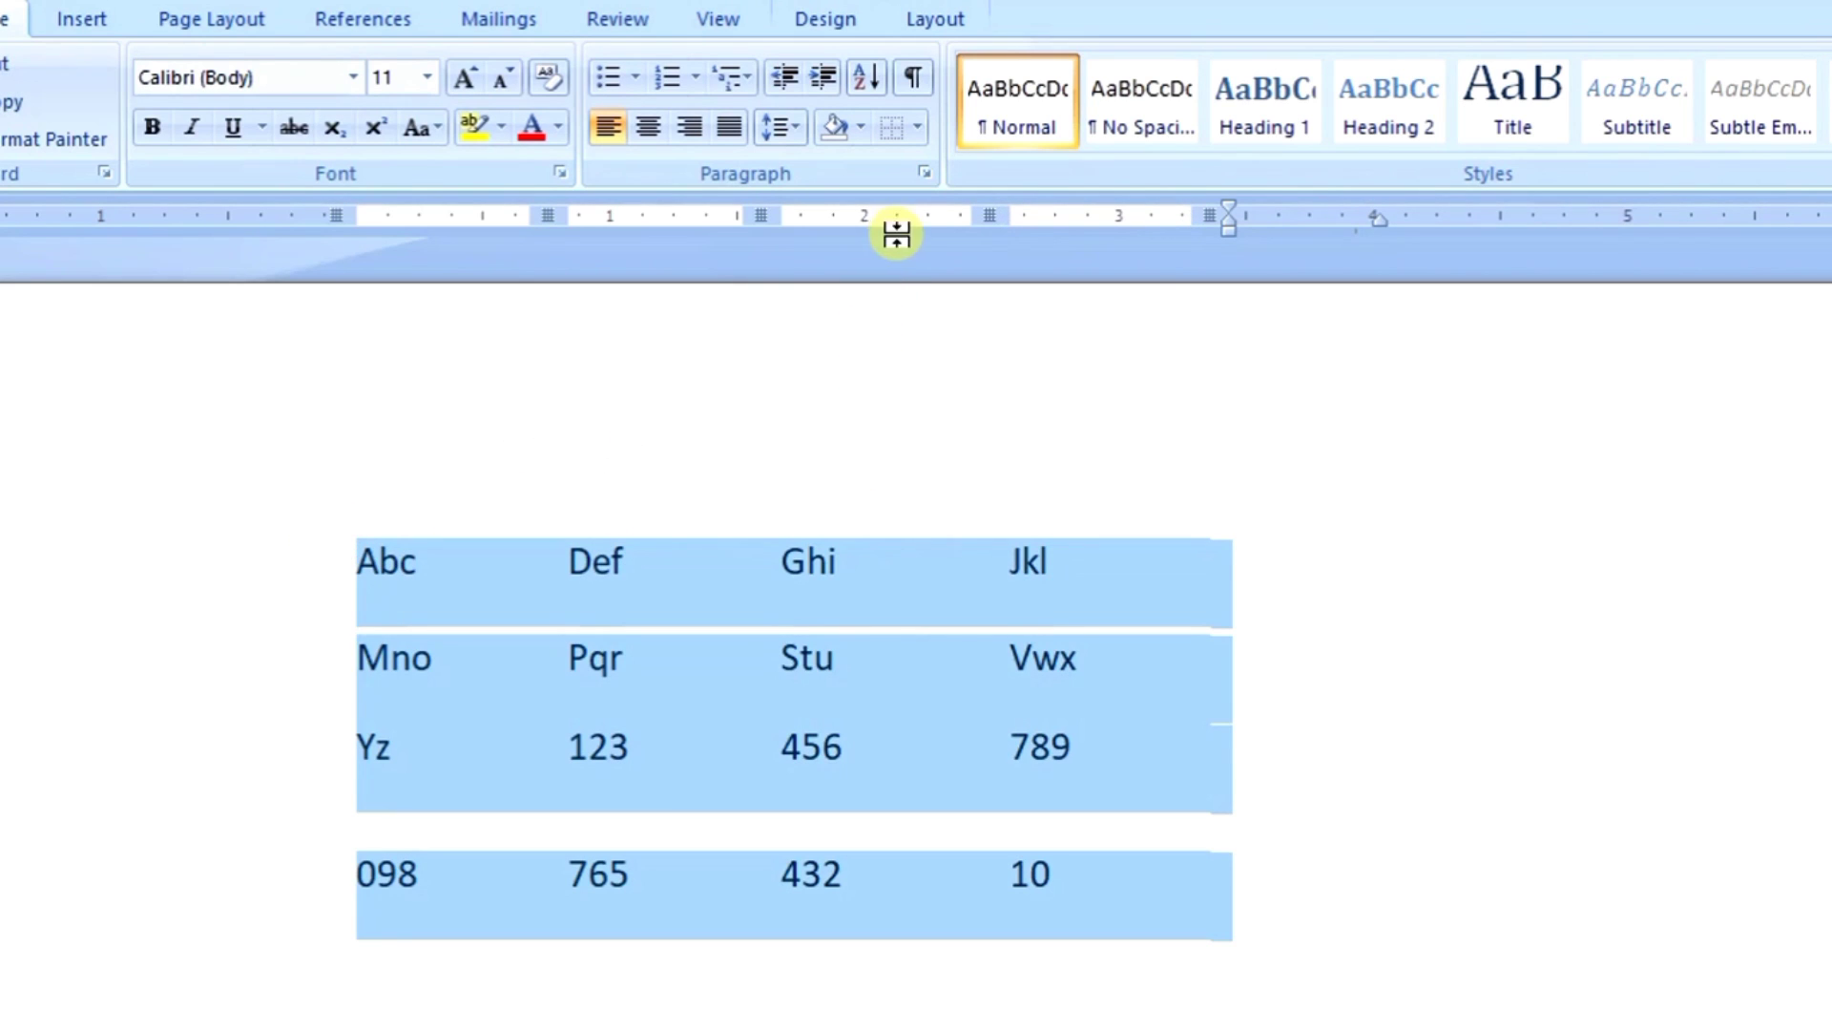
{"action": "left_click", "coordinate": [918, 124]}
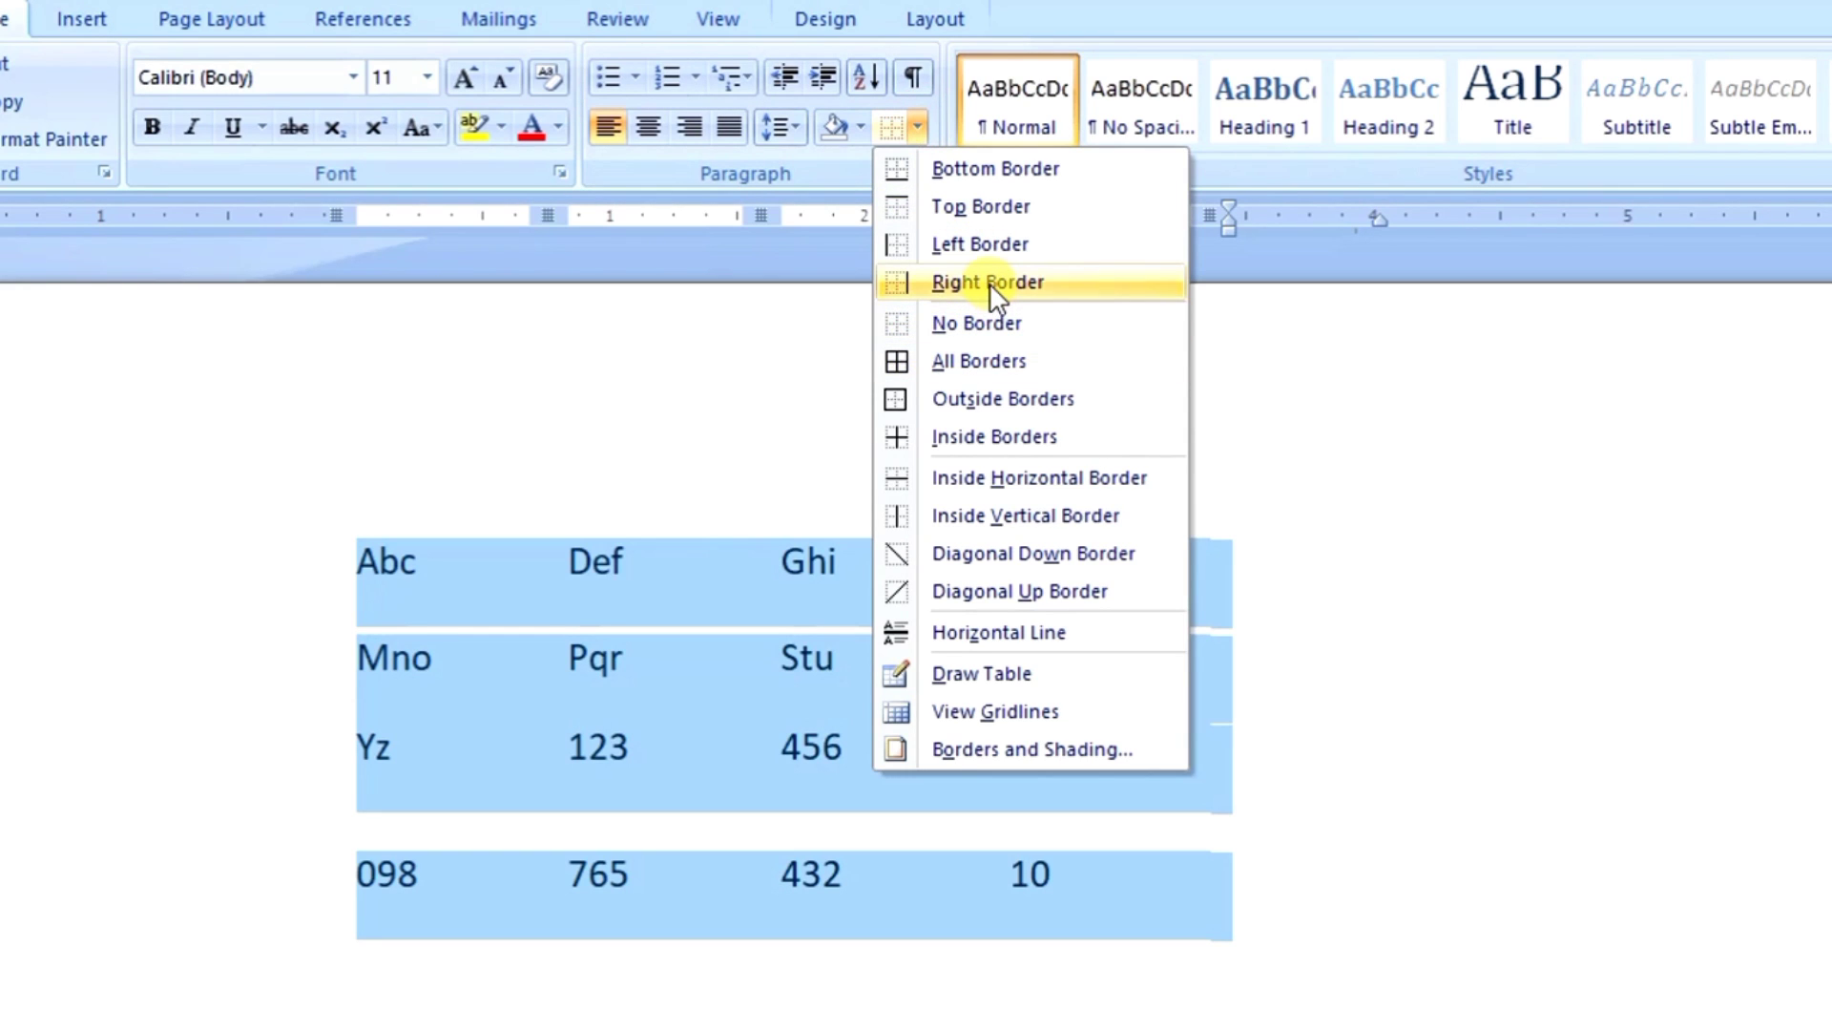
{"action": "left_click", "coordinate": [992, 208]}
{"action": "left_click", "coordinate": [708, 775]}
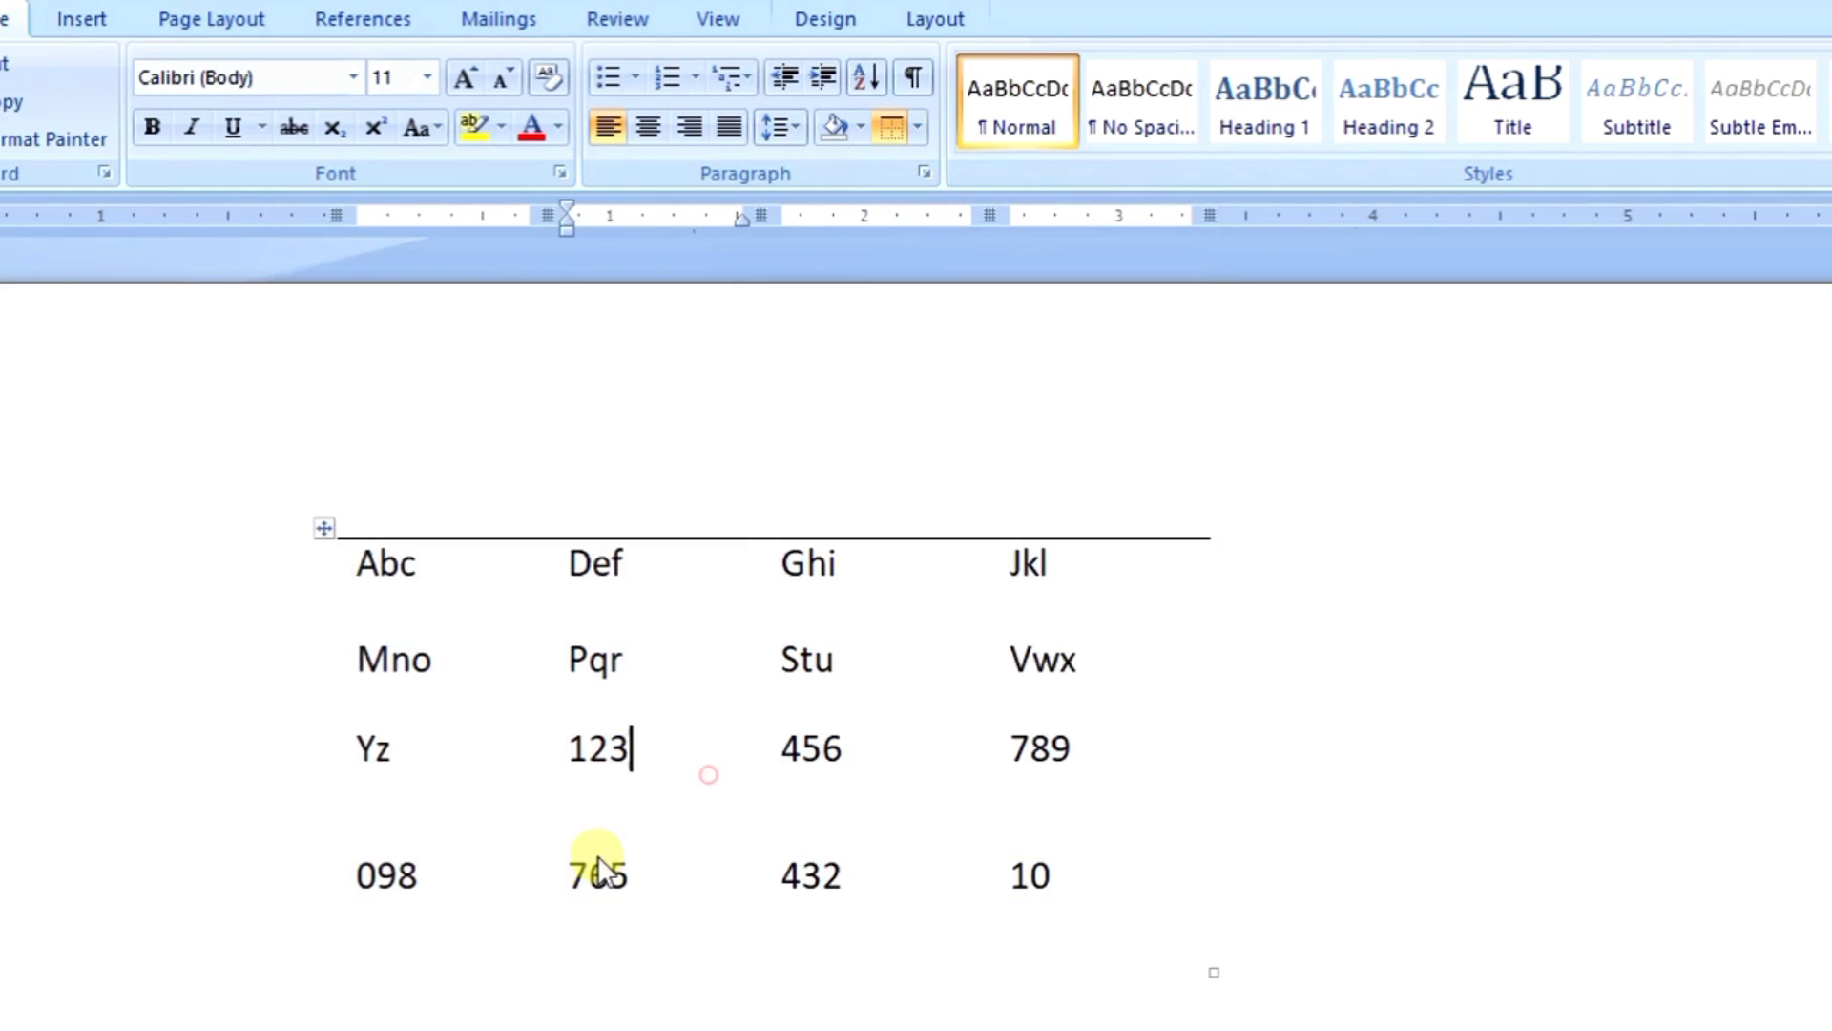
{"action": "left_click", "coordinate": [326, 528]}
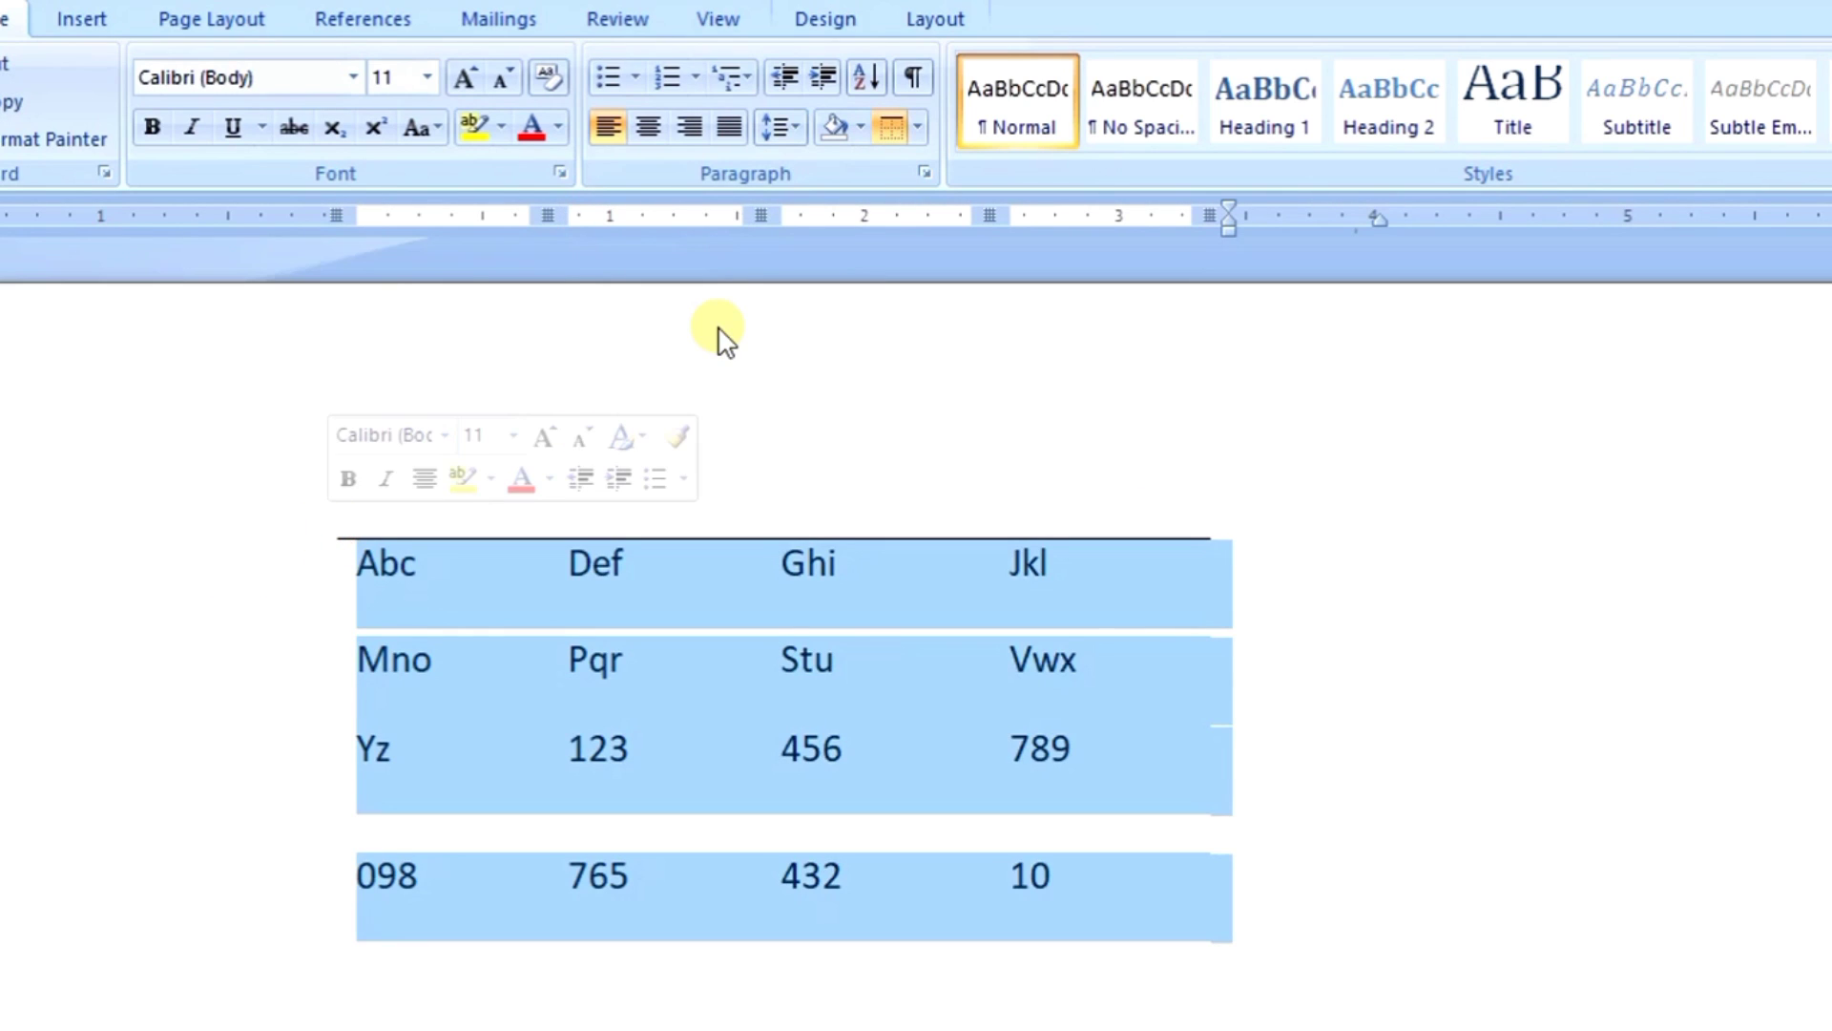
{"action": "key", "text": "ctrl+alt+u"}
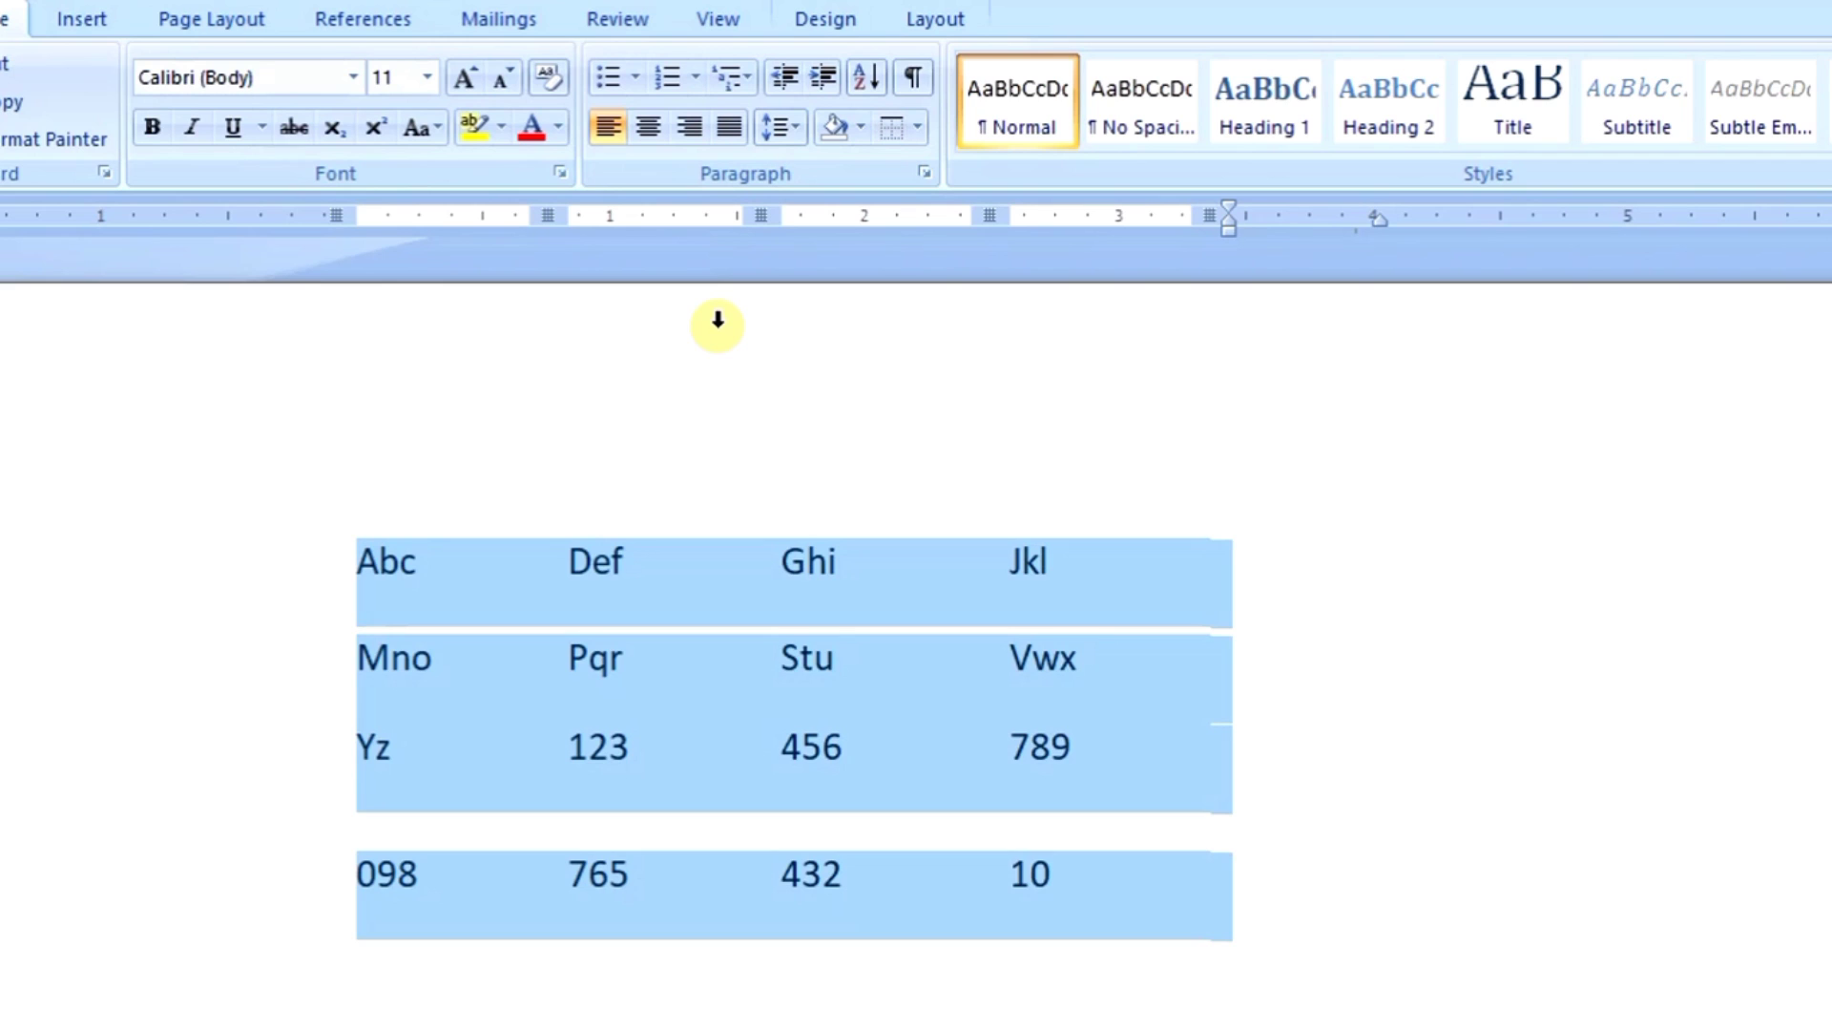
- Apply Inside Borders to the whole table
{"action": "left_click", "coordinate": [916, 128]}
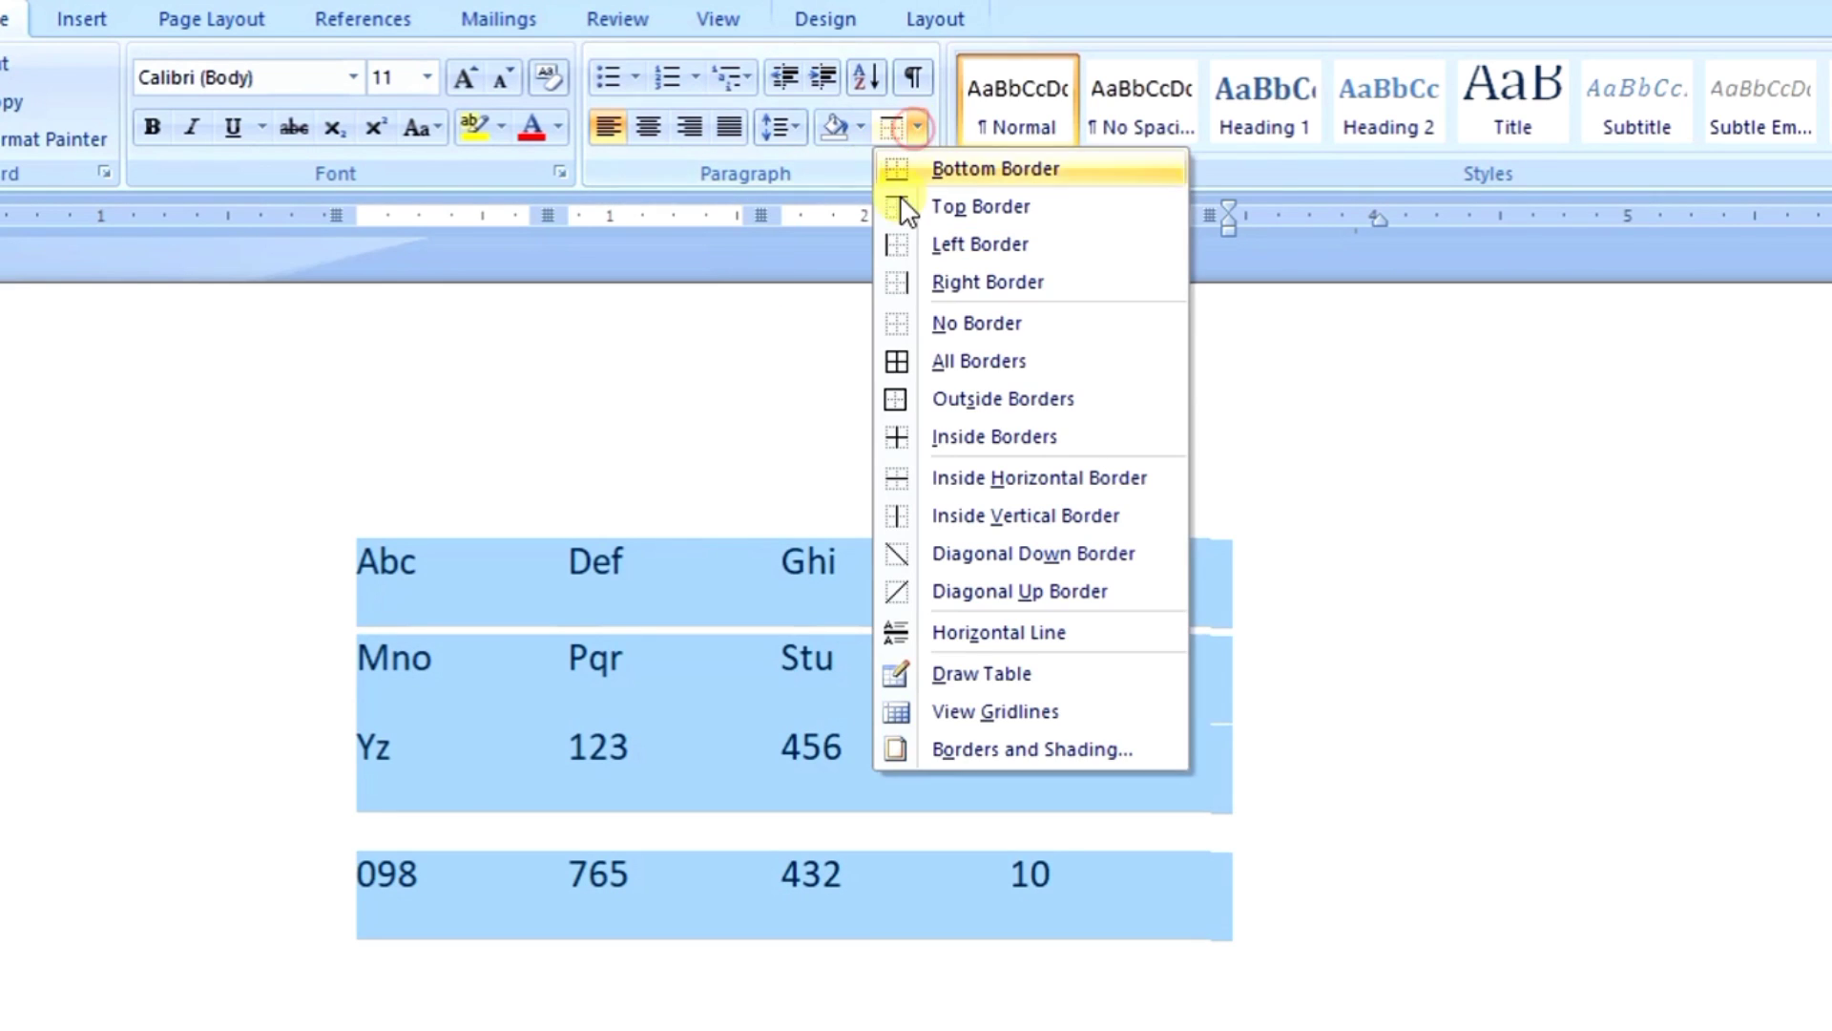
{"action": "left_click", "coordinate": [1035, 441]}
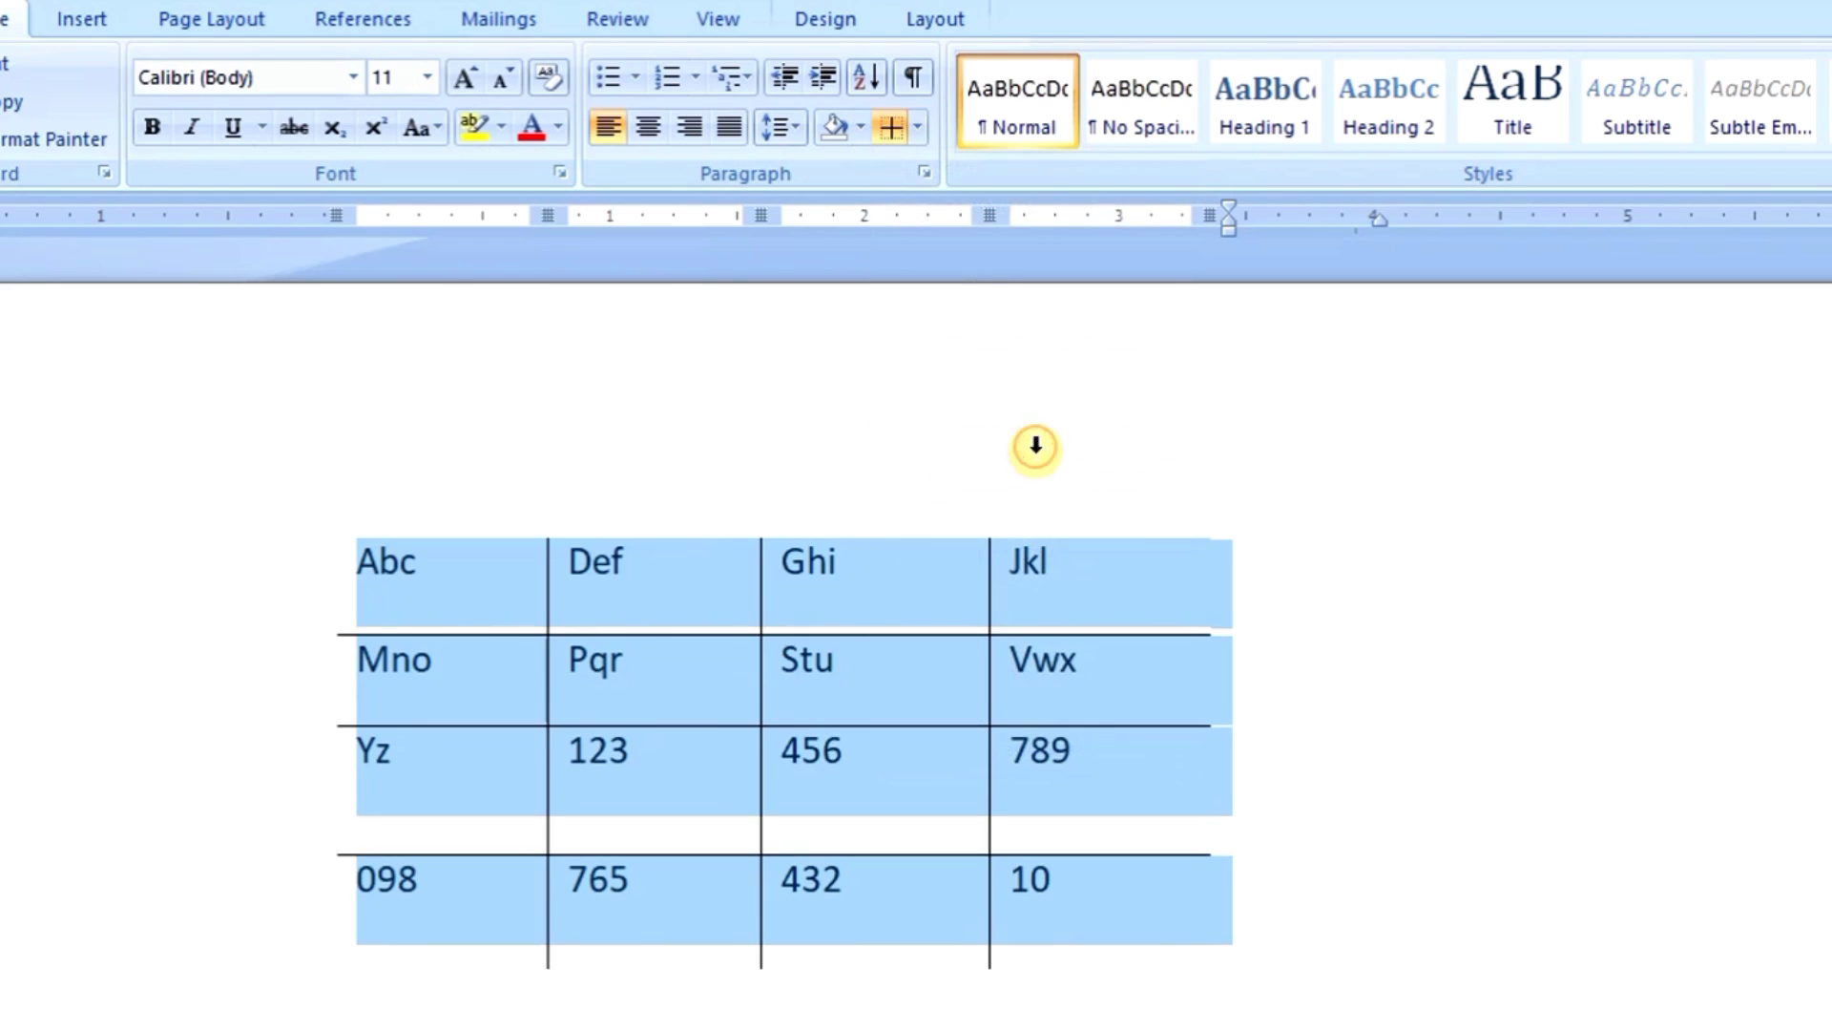
{"action": "left_click", "coordinate": [1378, 988]}
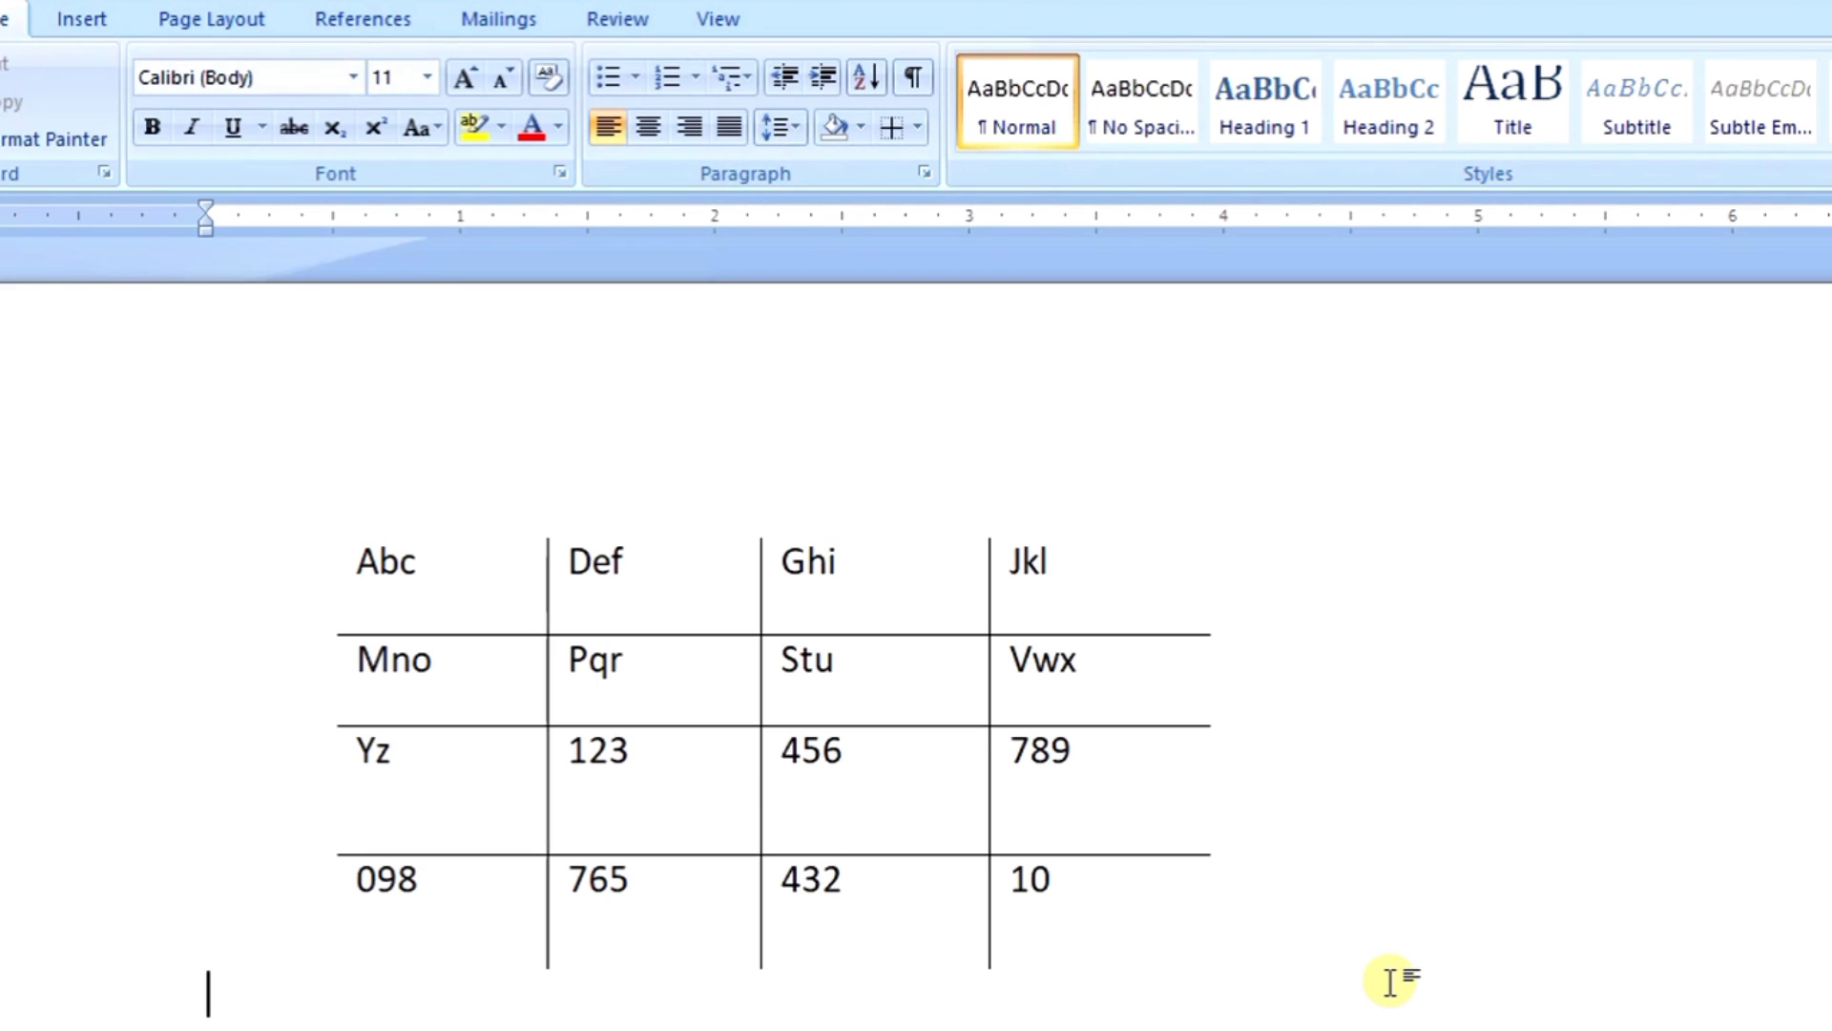
- Select the whole borderless table and apply only an Inside Horizontal Border
{"action": "key", "text": "ctrl+a"}
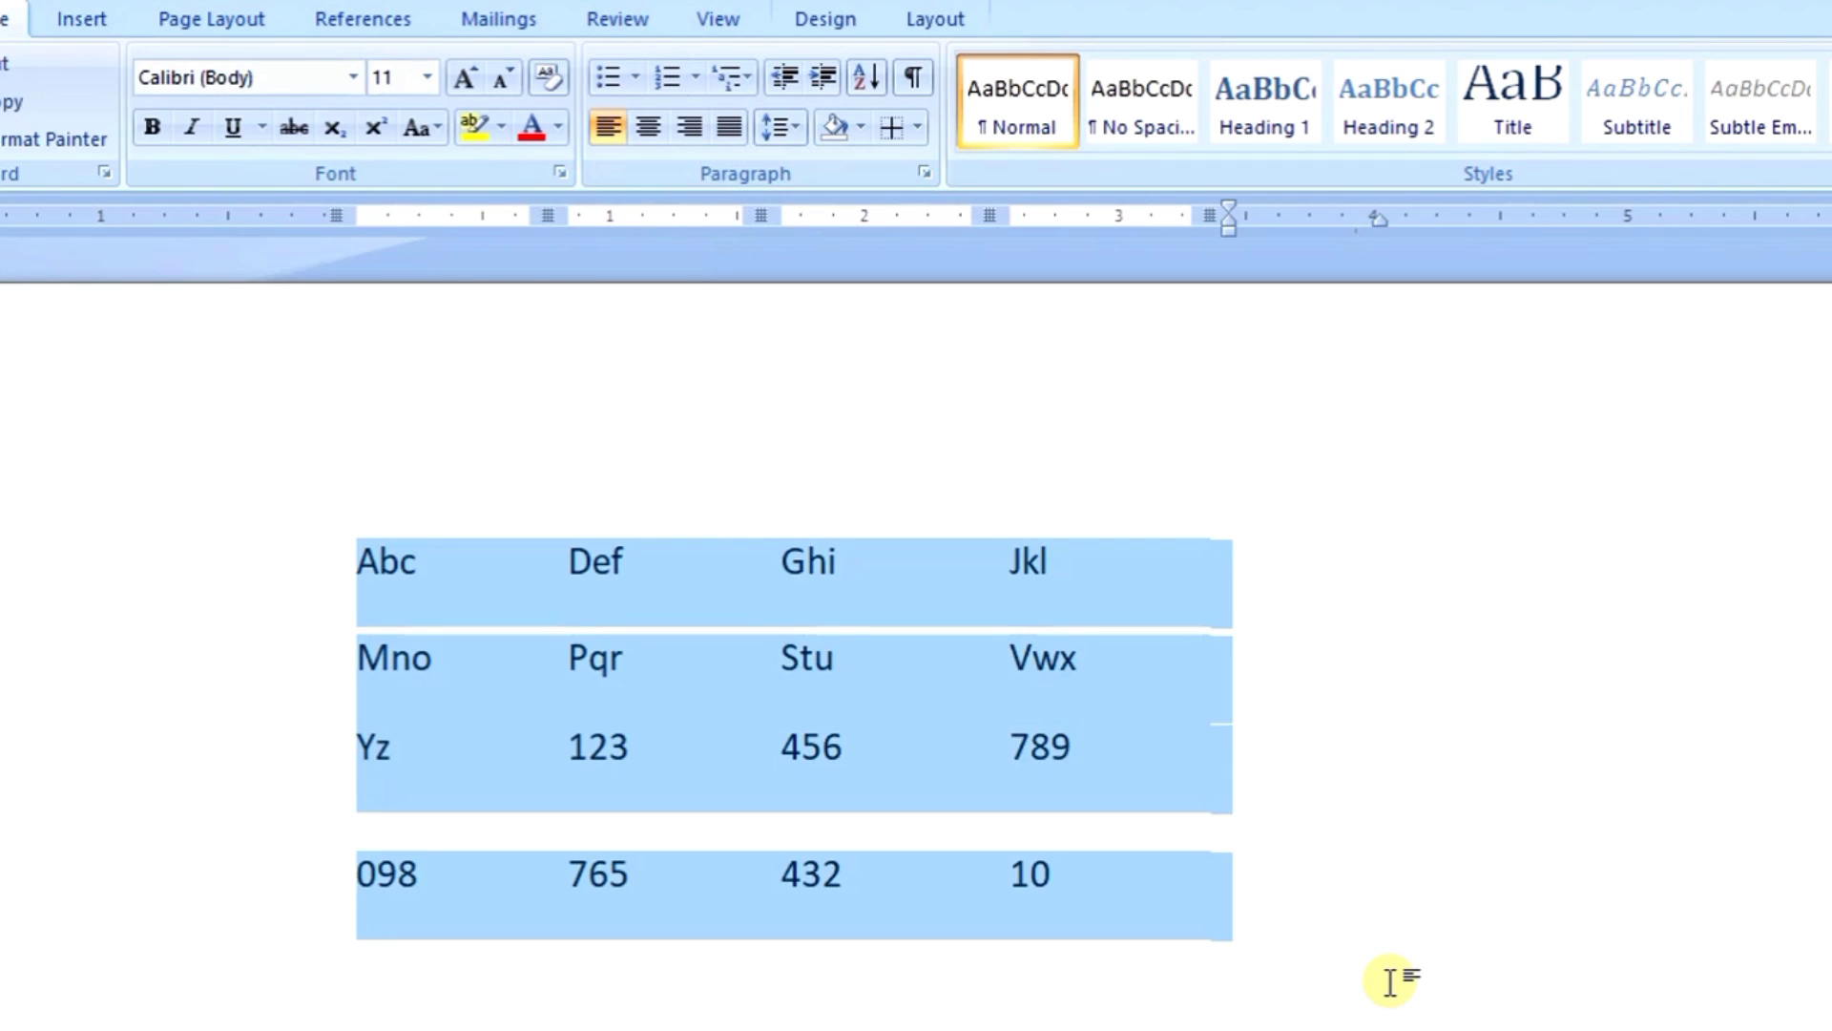
{"action": "left_click", "coordinate": [918, 126]}
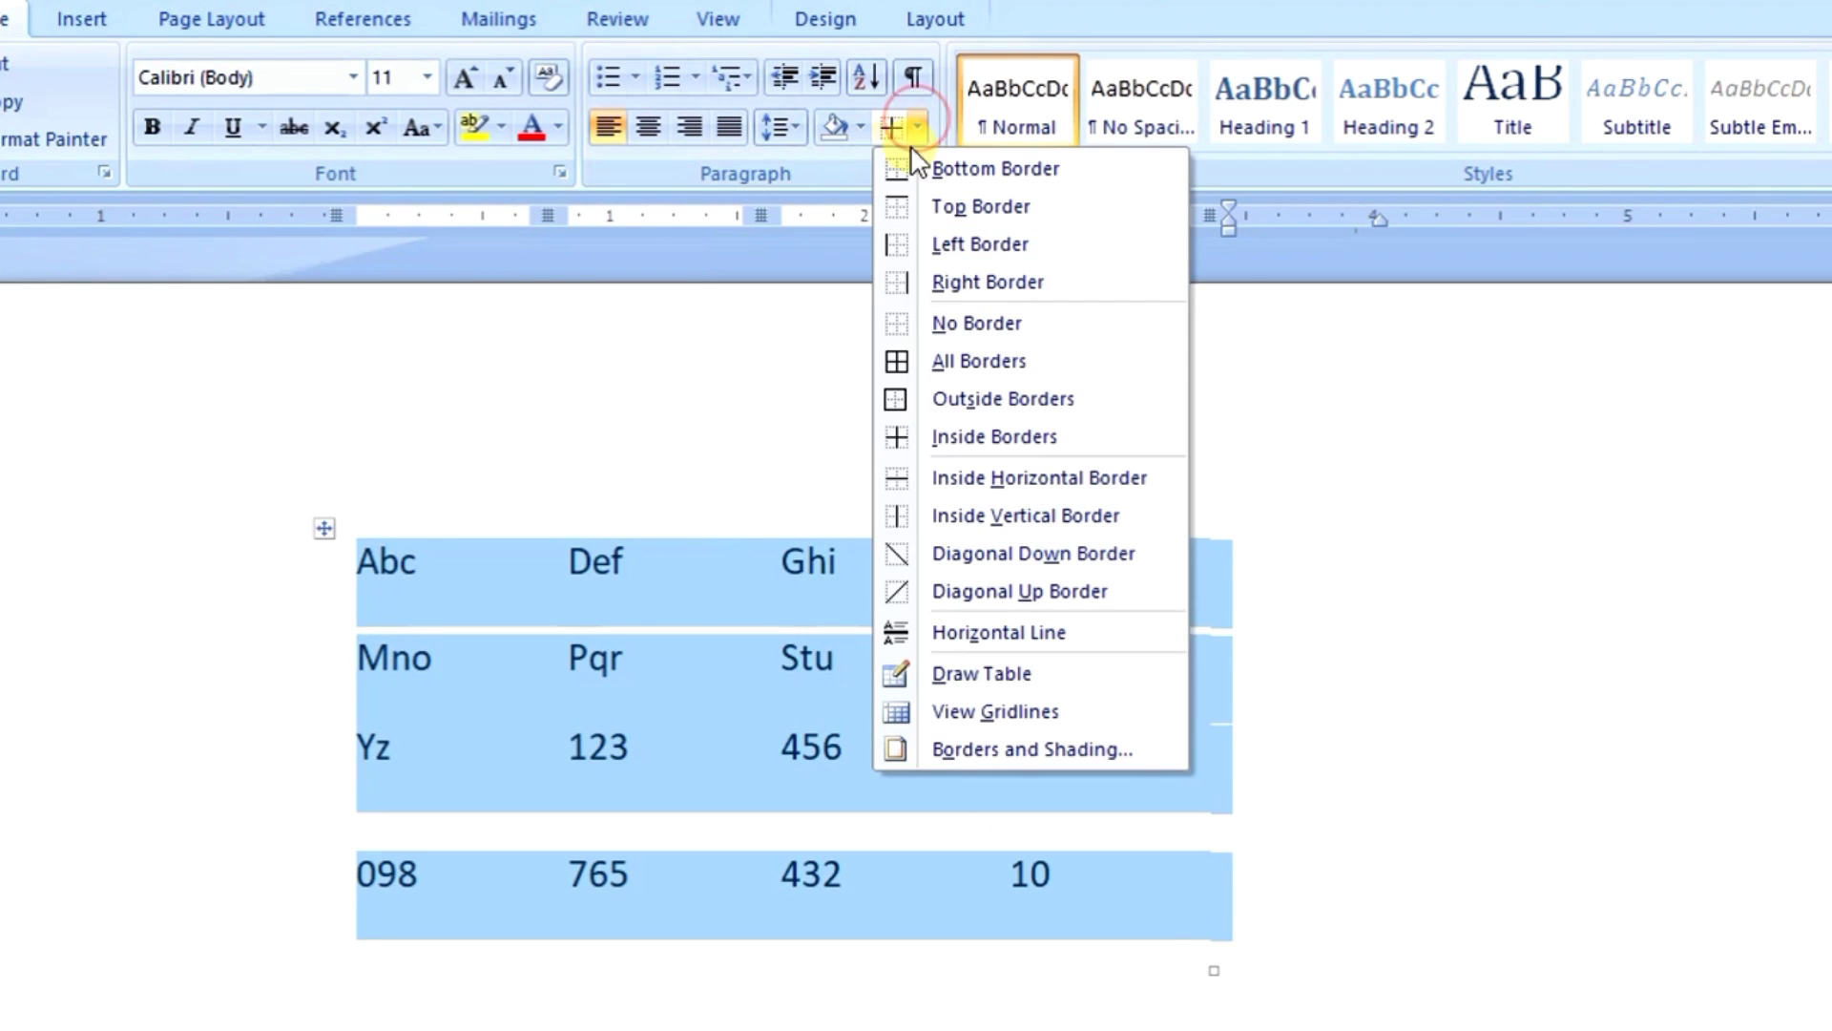
{"action": "left_click", "coordinate": [1026, 482]}
{"action": "left_click", "coordinate": [1484, 839]}
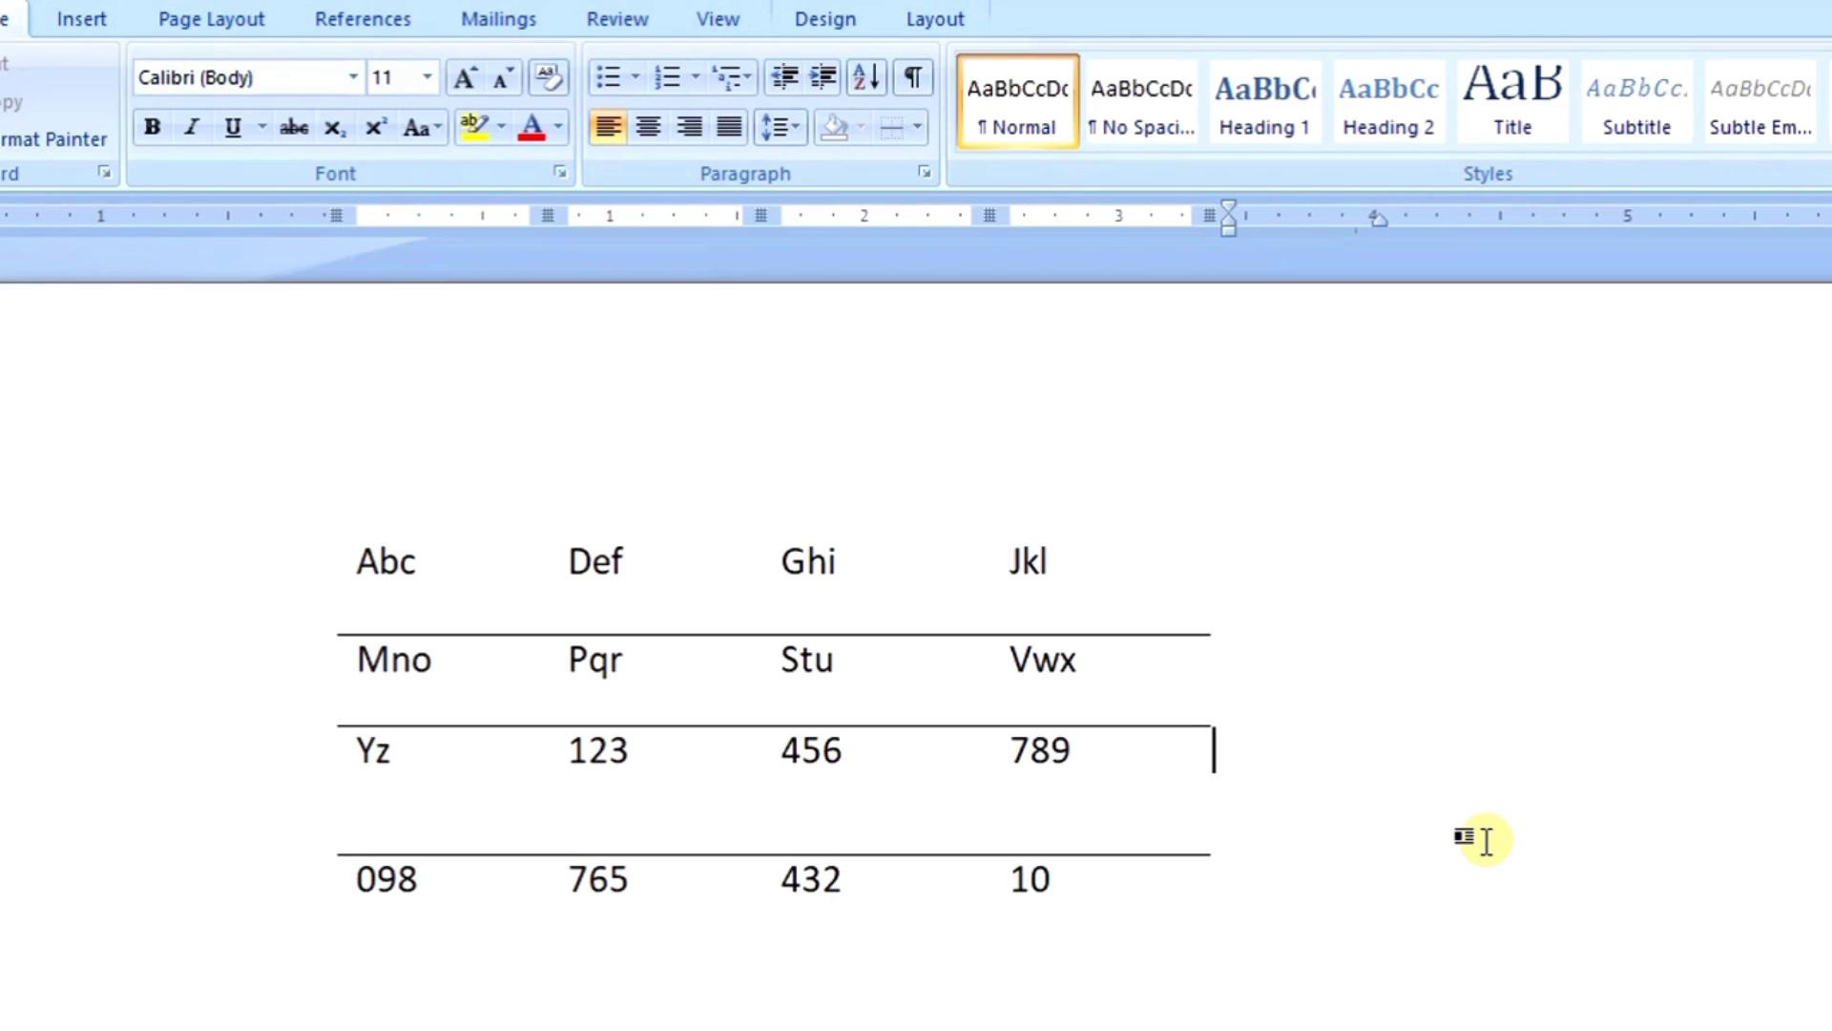
- Select the whole borderless table and apply only an Inside Vertical Border
{"action": "key", "text": "ctrl+a"}
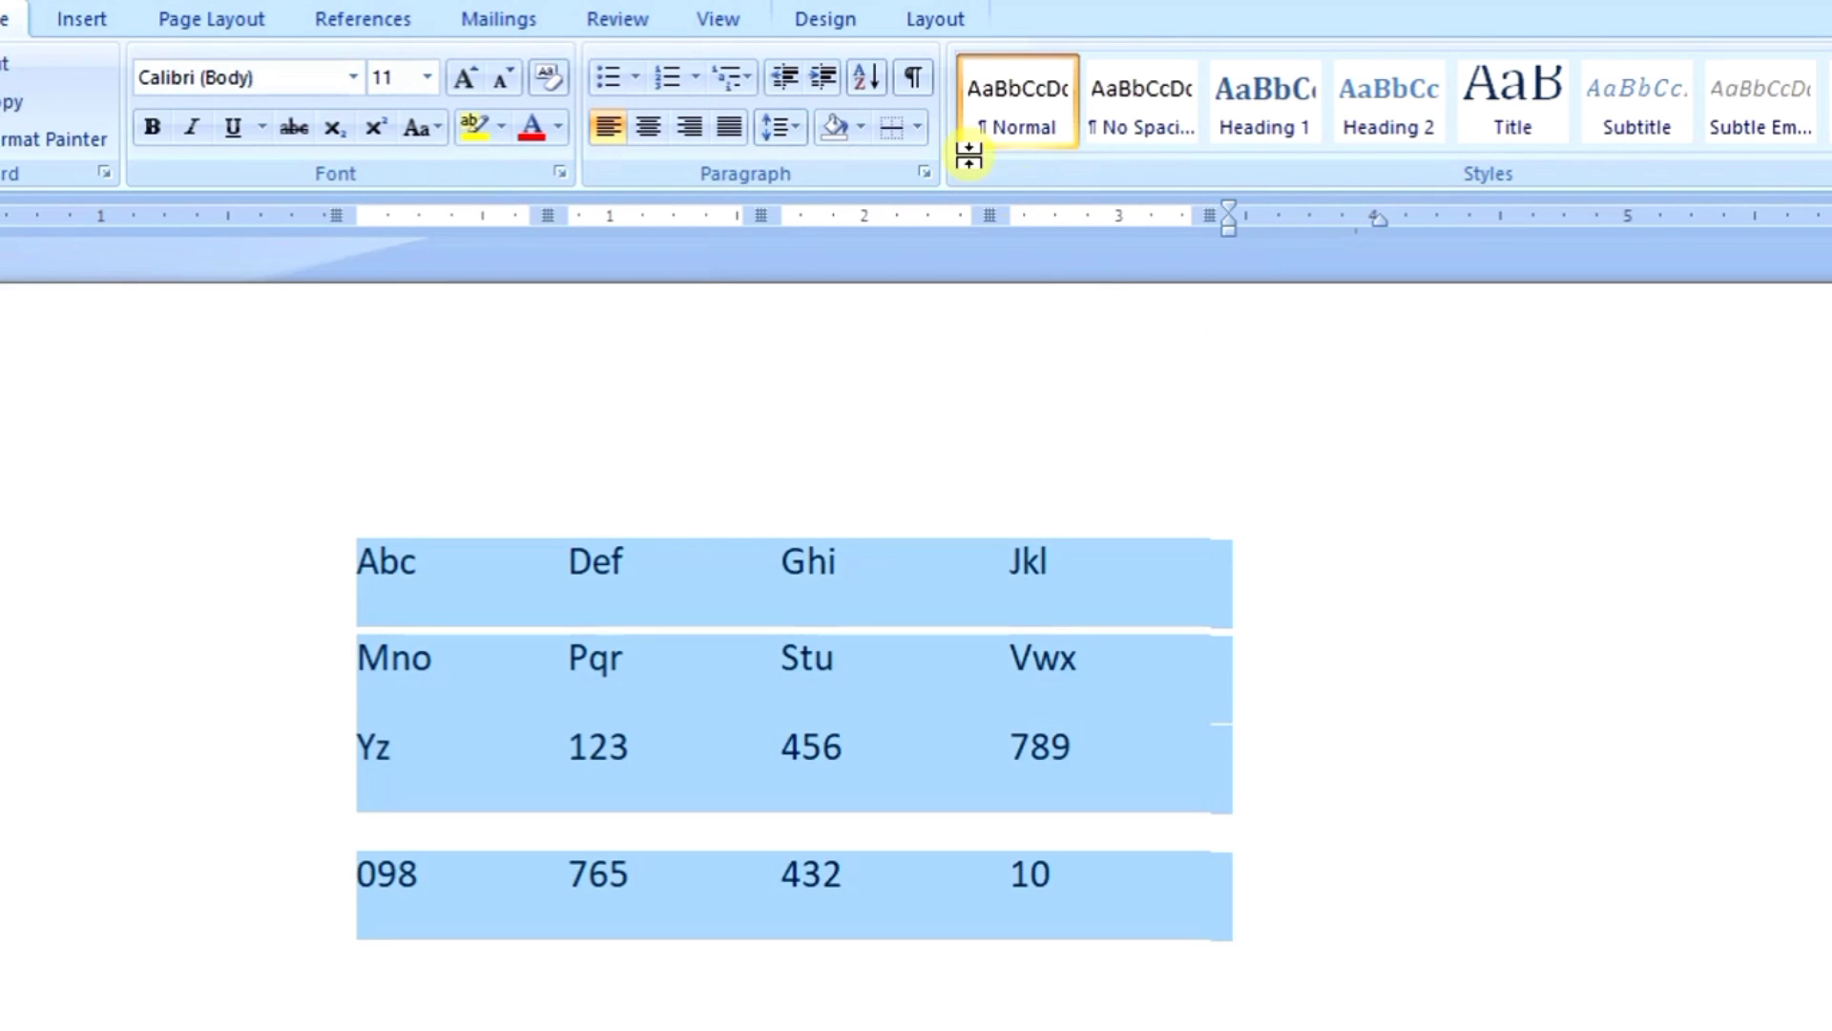
{"action": "left_click", "coordinate": [917, 128]}
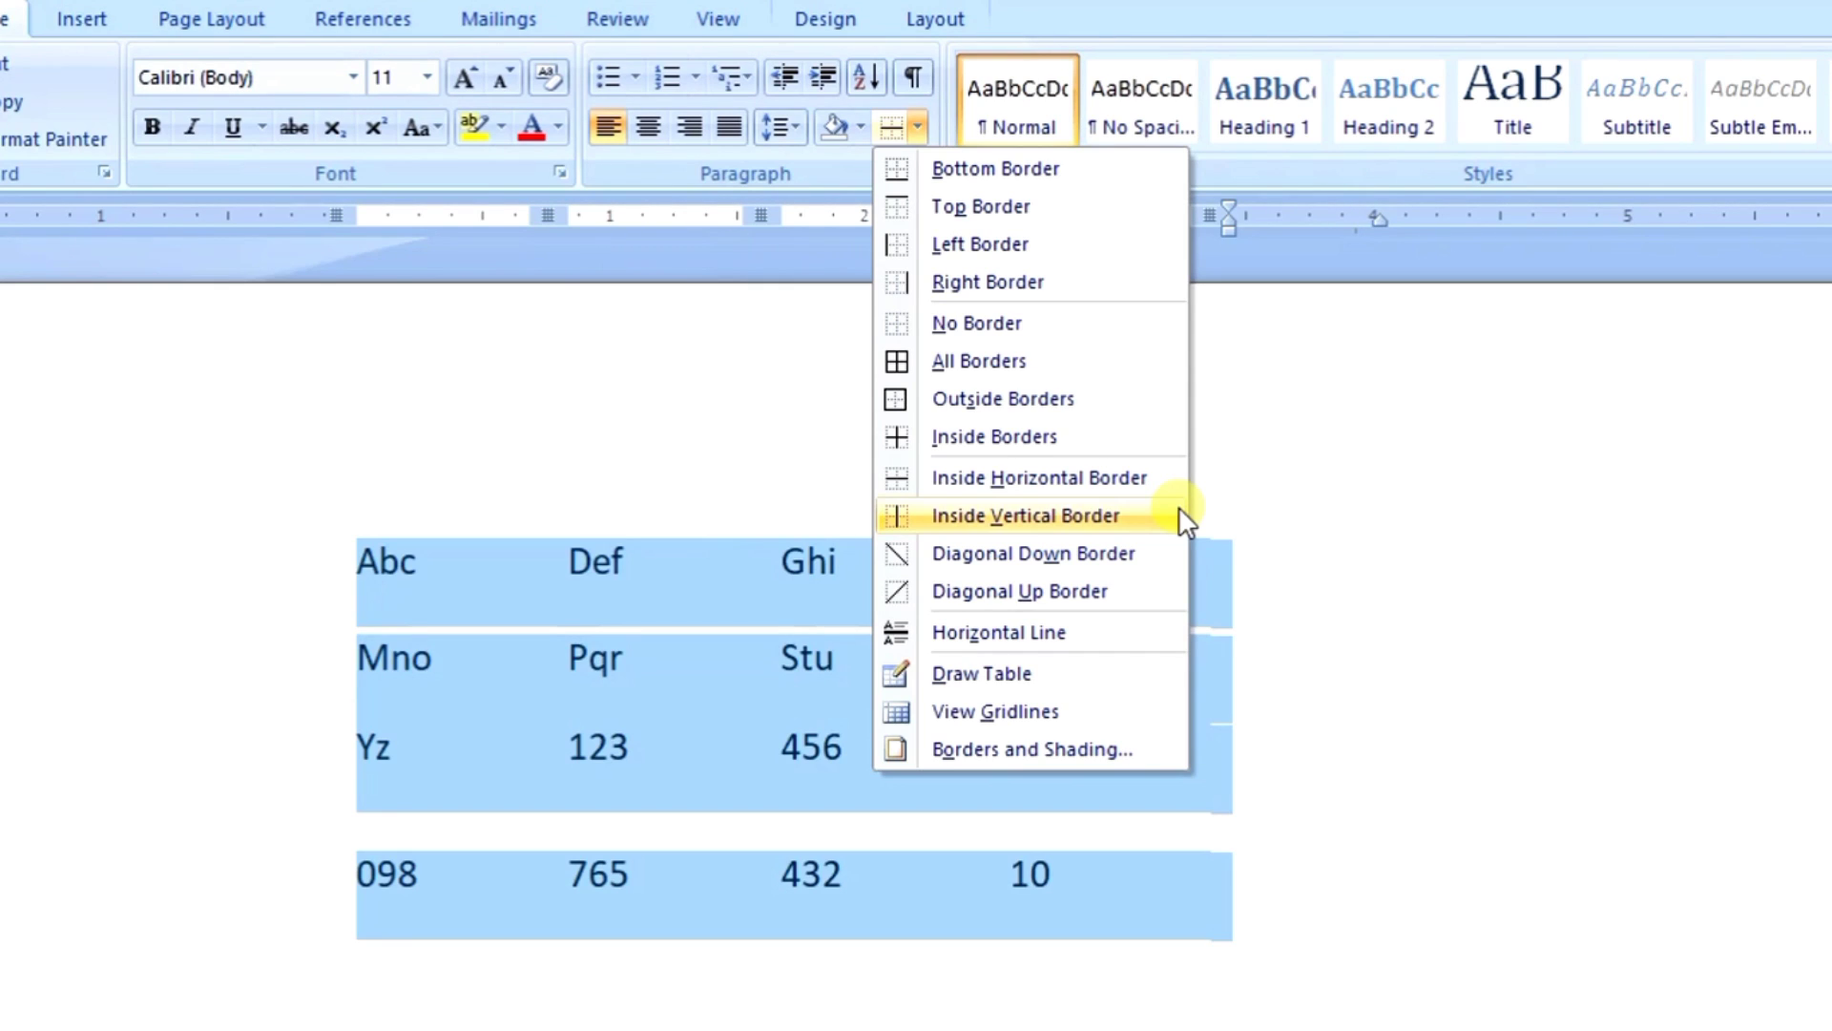
{"action": "left_click", "coordinate": [1150, 520]}
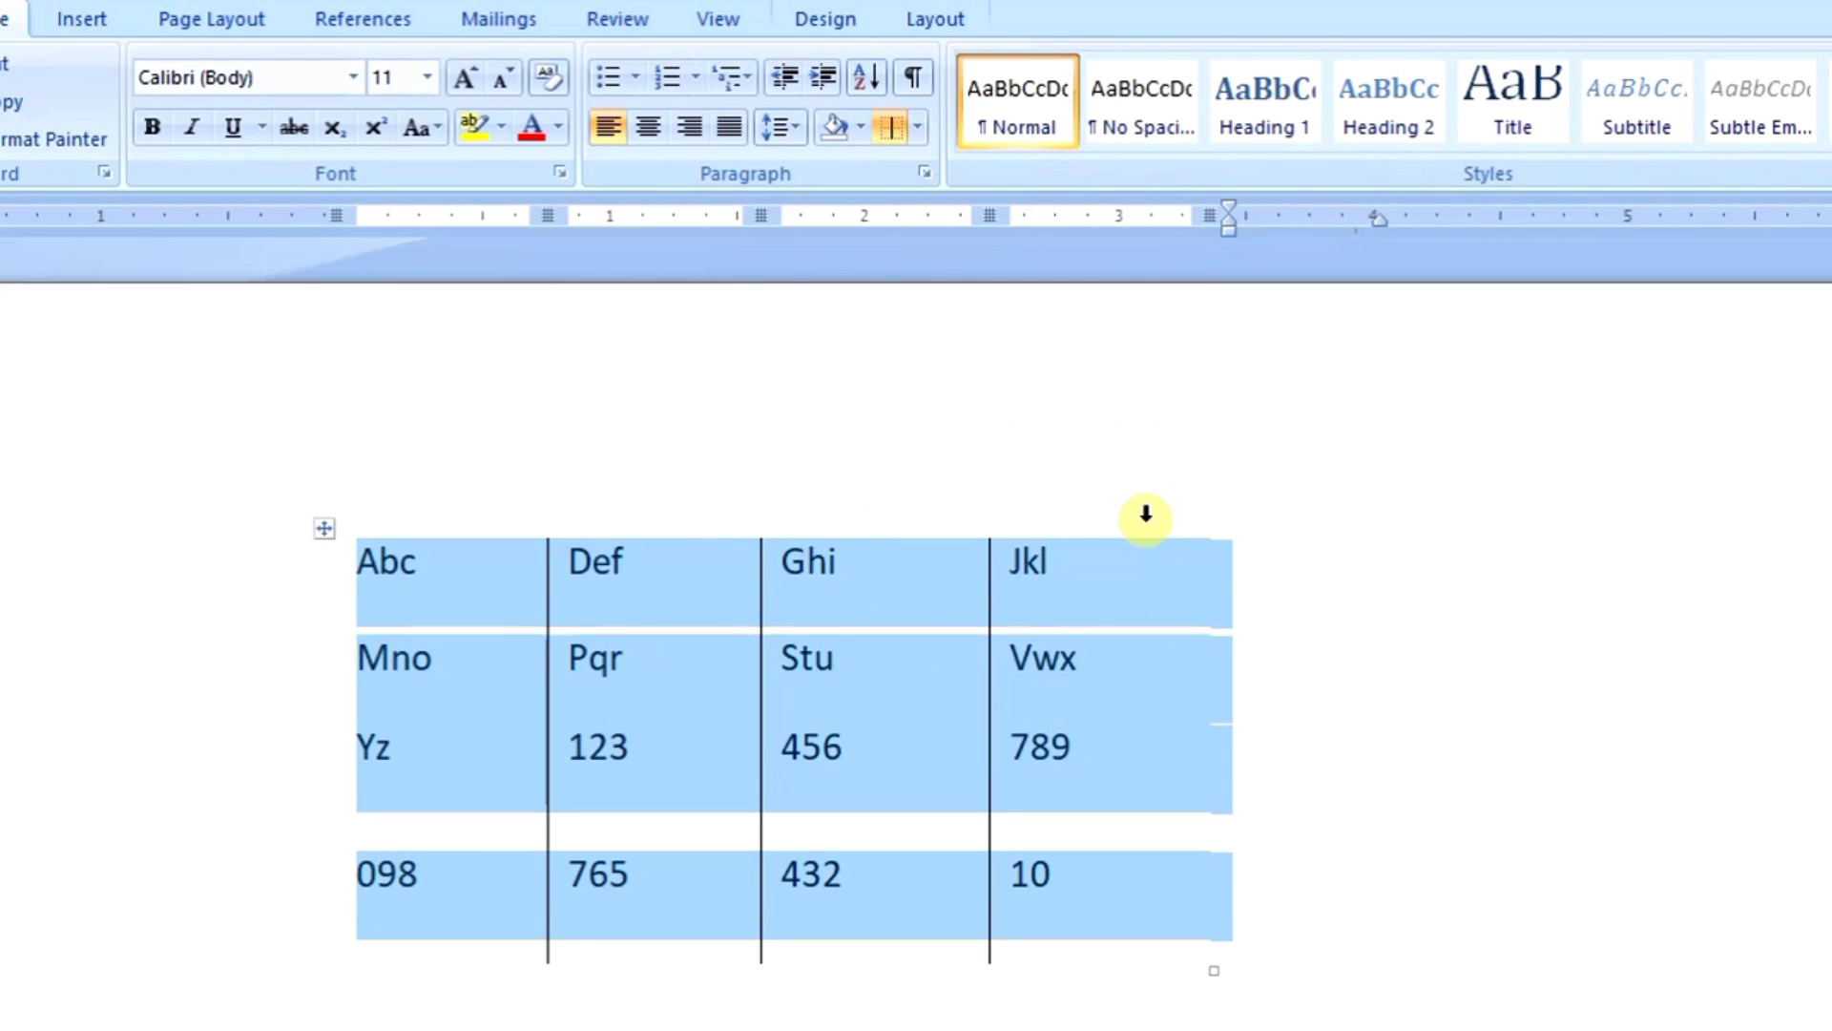
{"action": "left_click", "coordinate": [1329, 834]}
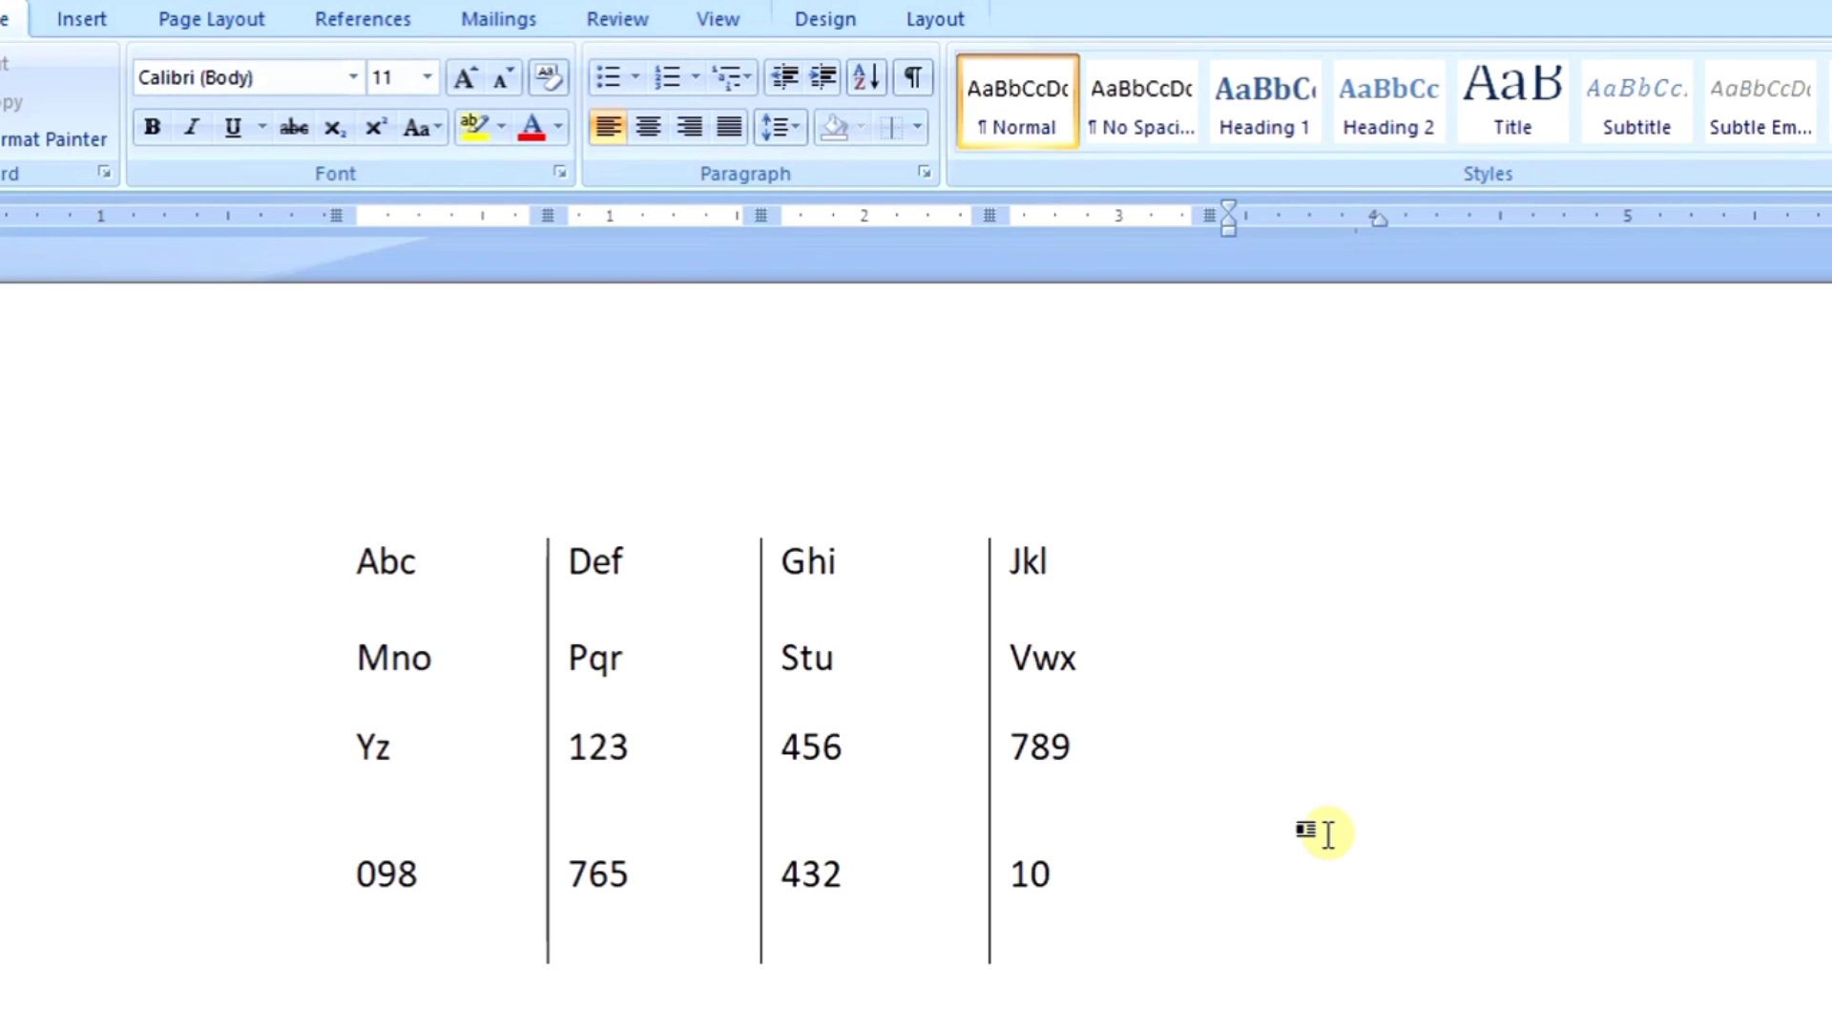
- Select the whole table and apply All Borders to it
{"action": "key", "text": "ctrl+a"}
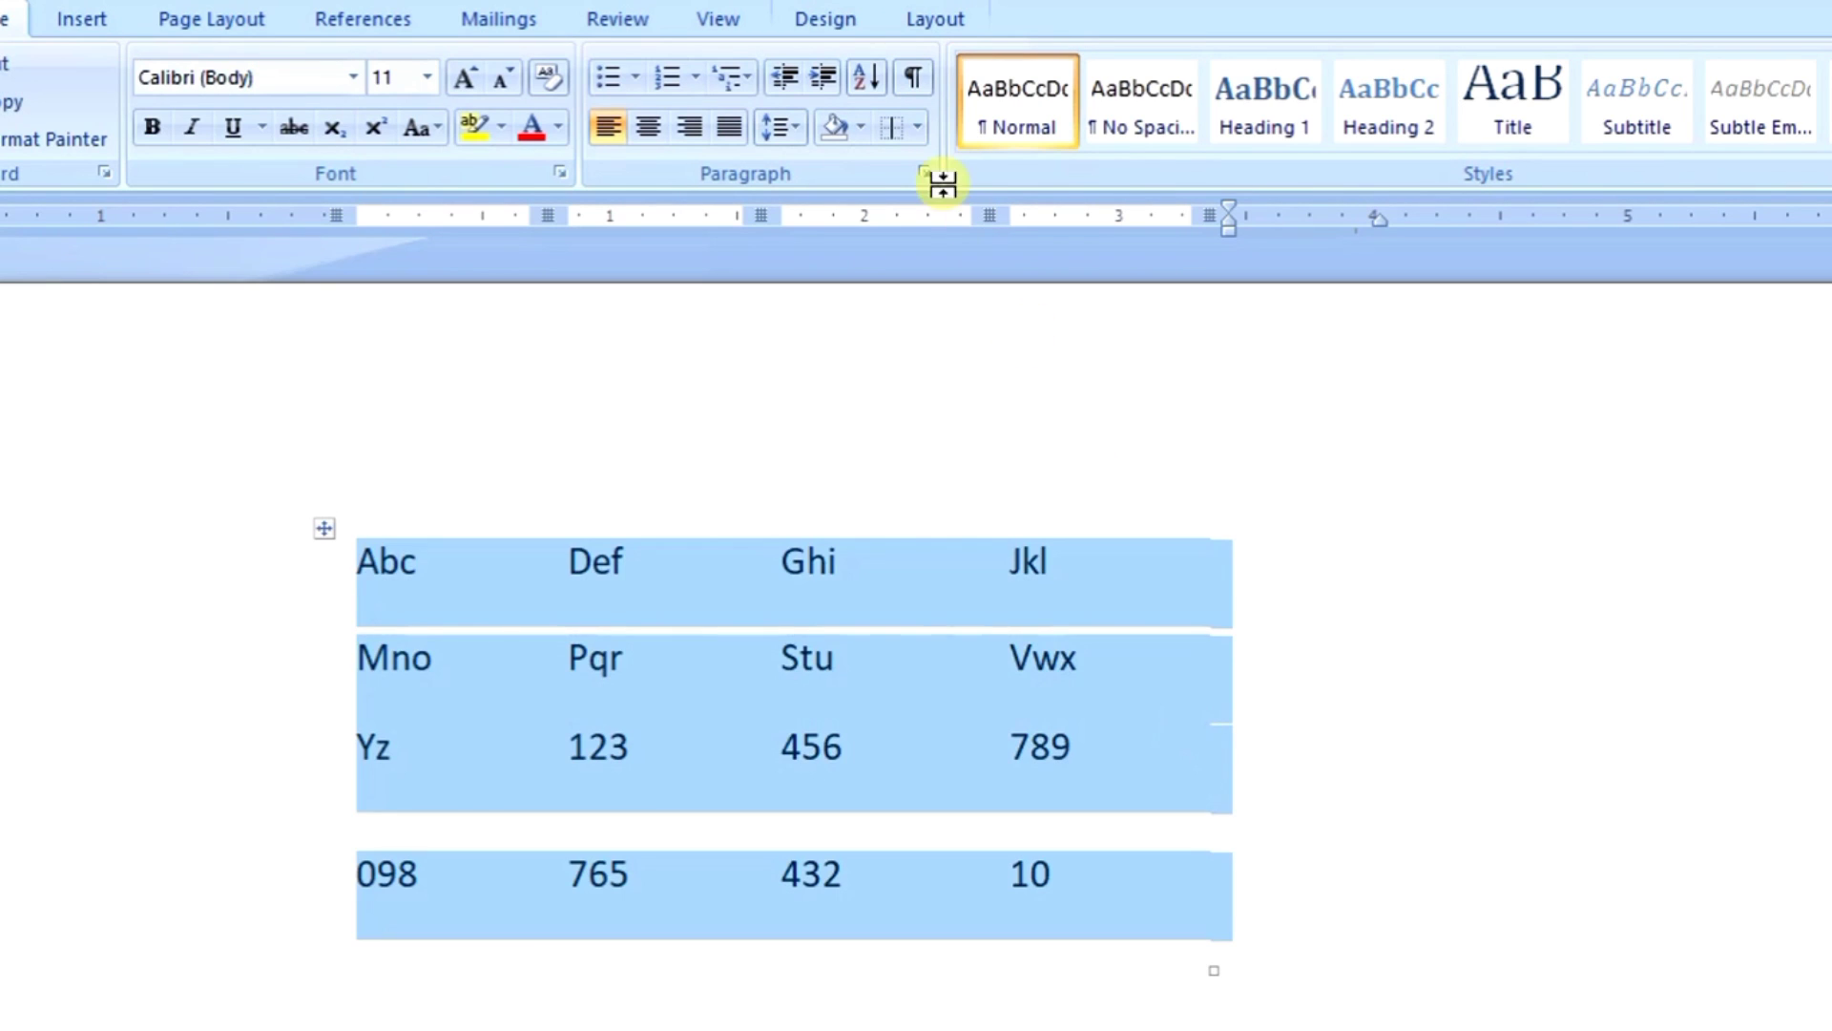
{"action": "left_click", "coordinate": [918, 126]}
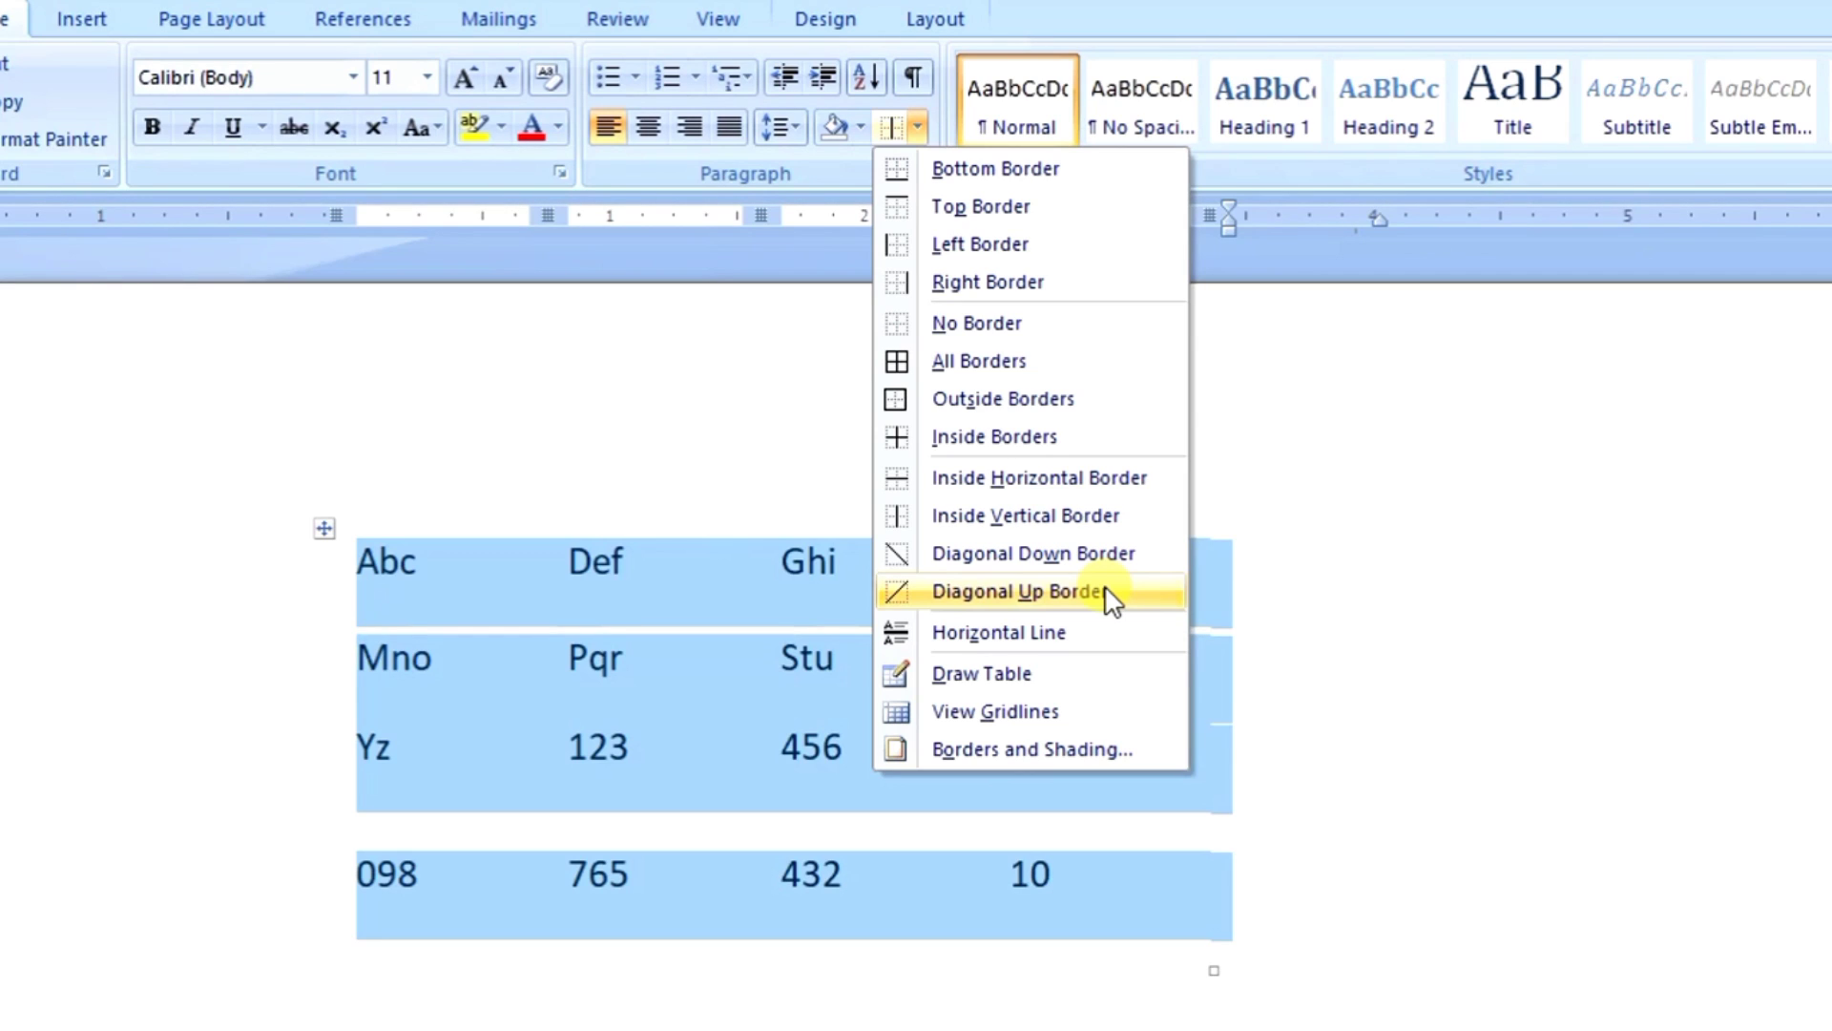
{"action": "left_click", "coordinate": [1002, 365]}
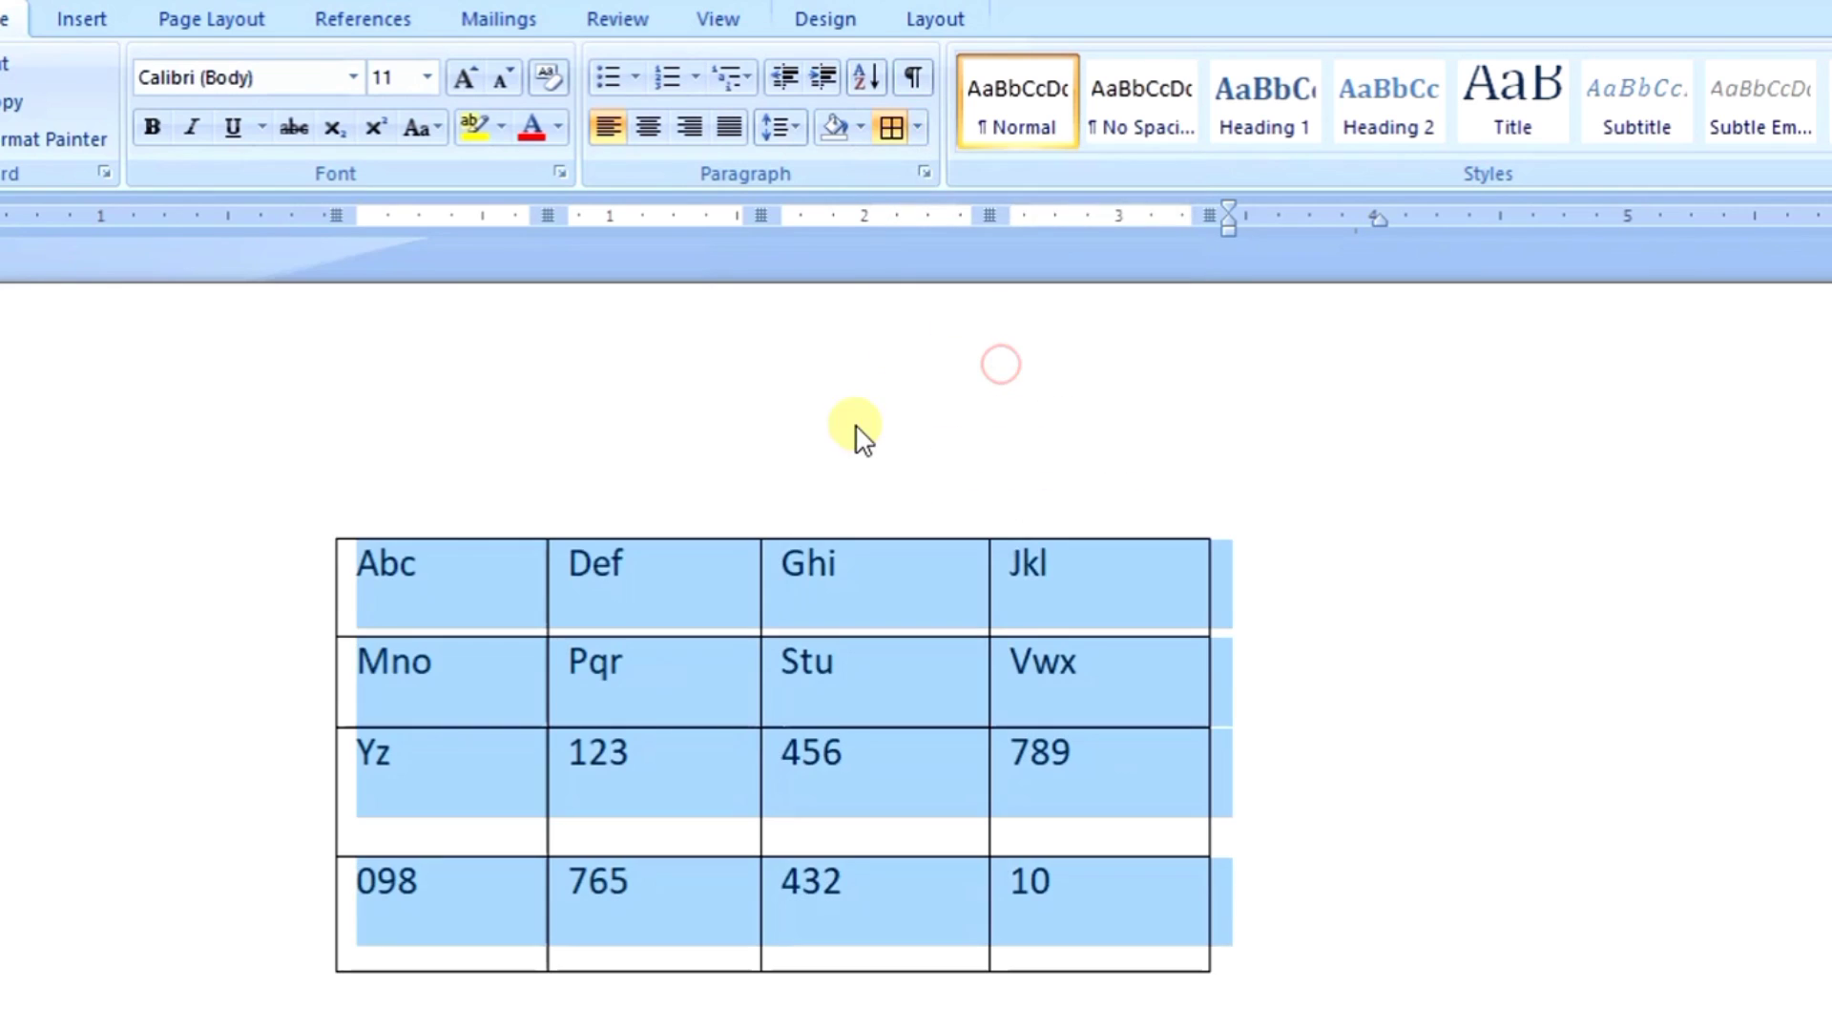
{"action": "left_click", "coordinate": [908, 685]}
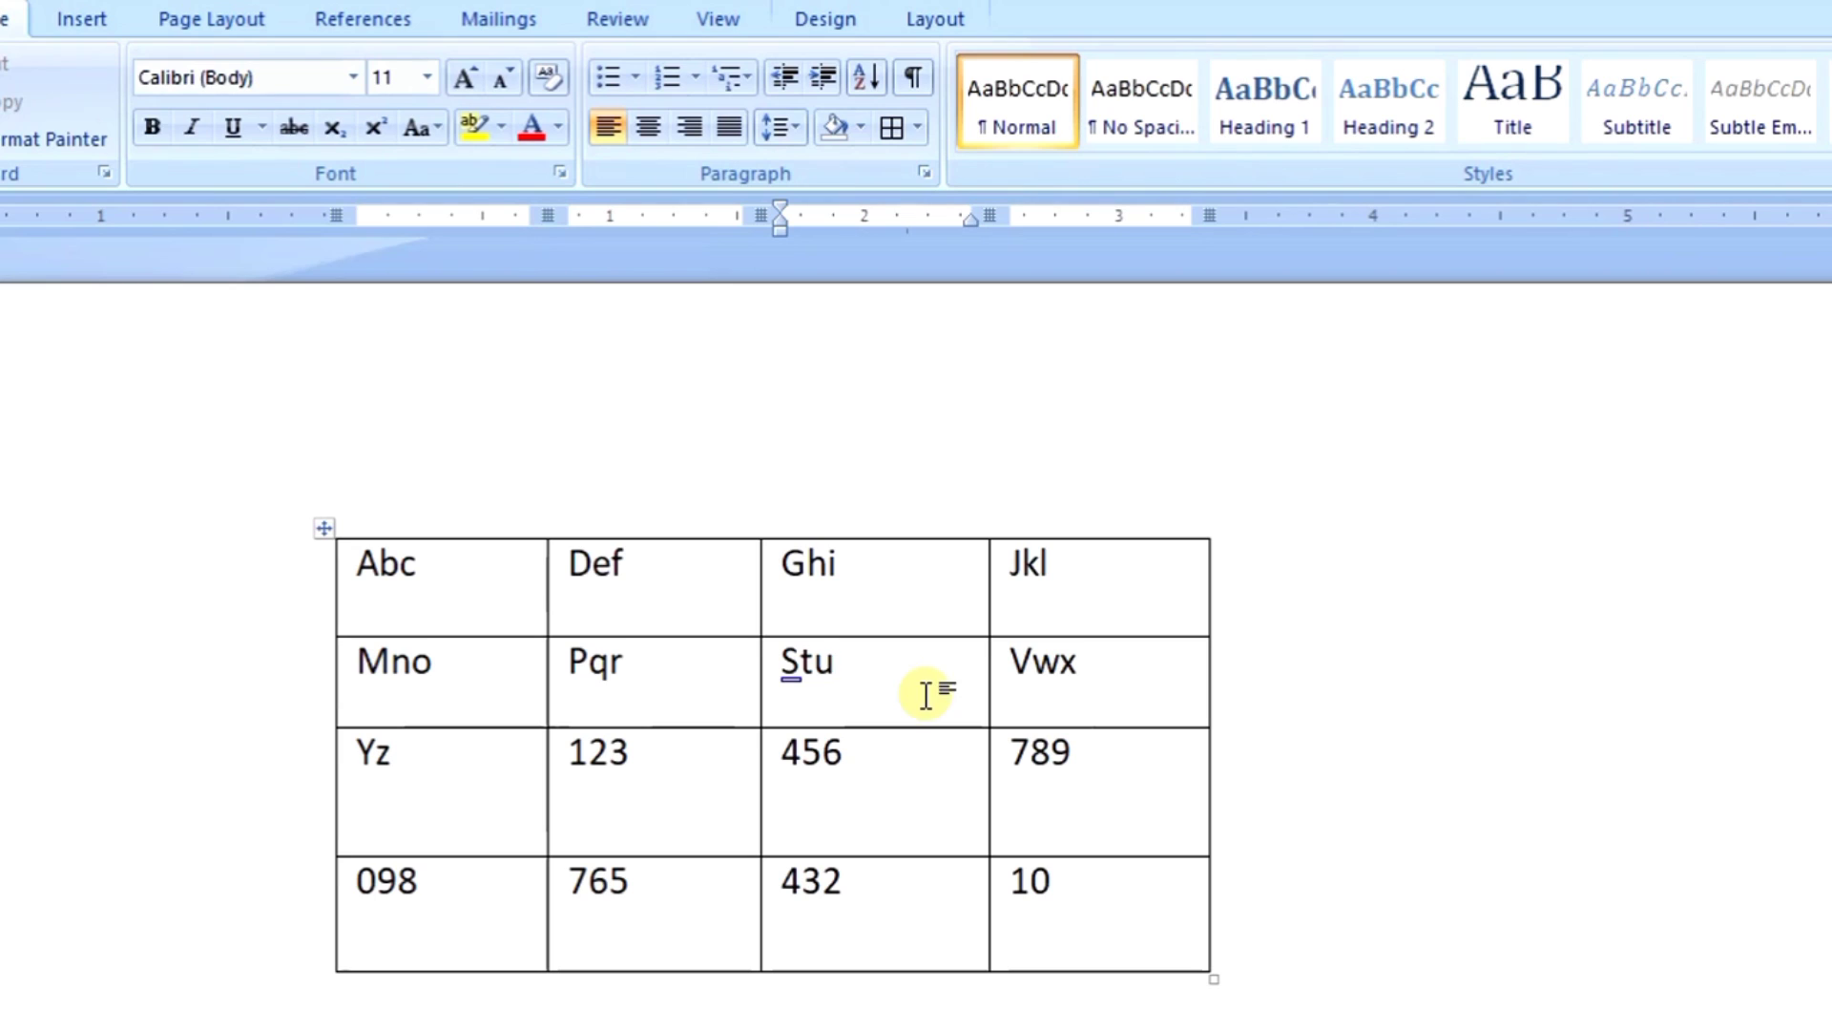
- Clear the text 456 from its third-row cell and add a Diagonal Down Border to that cell
{"action": "left_click", "coordinate": [902, 794]}
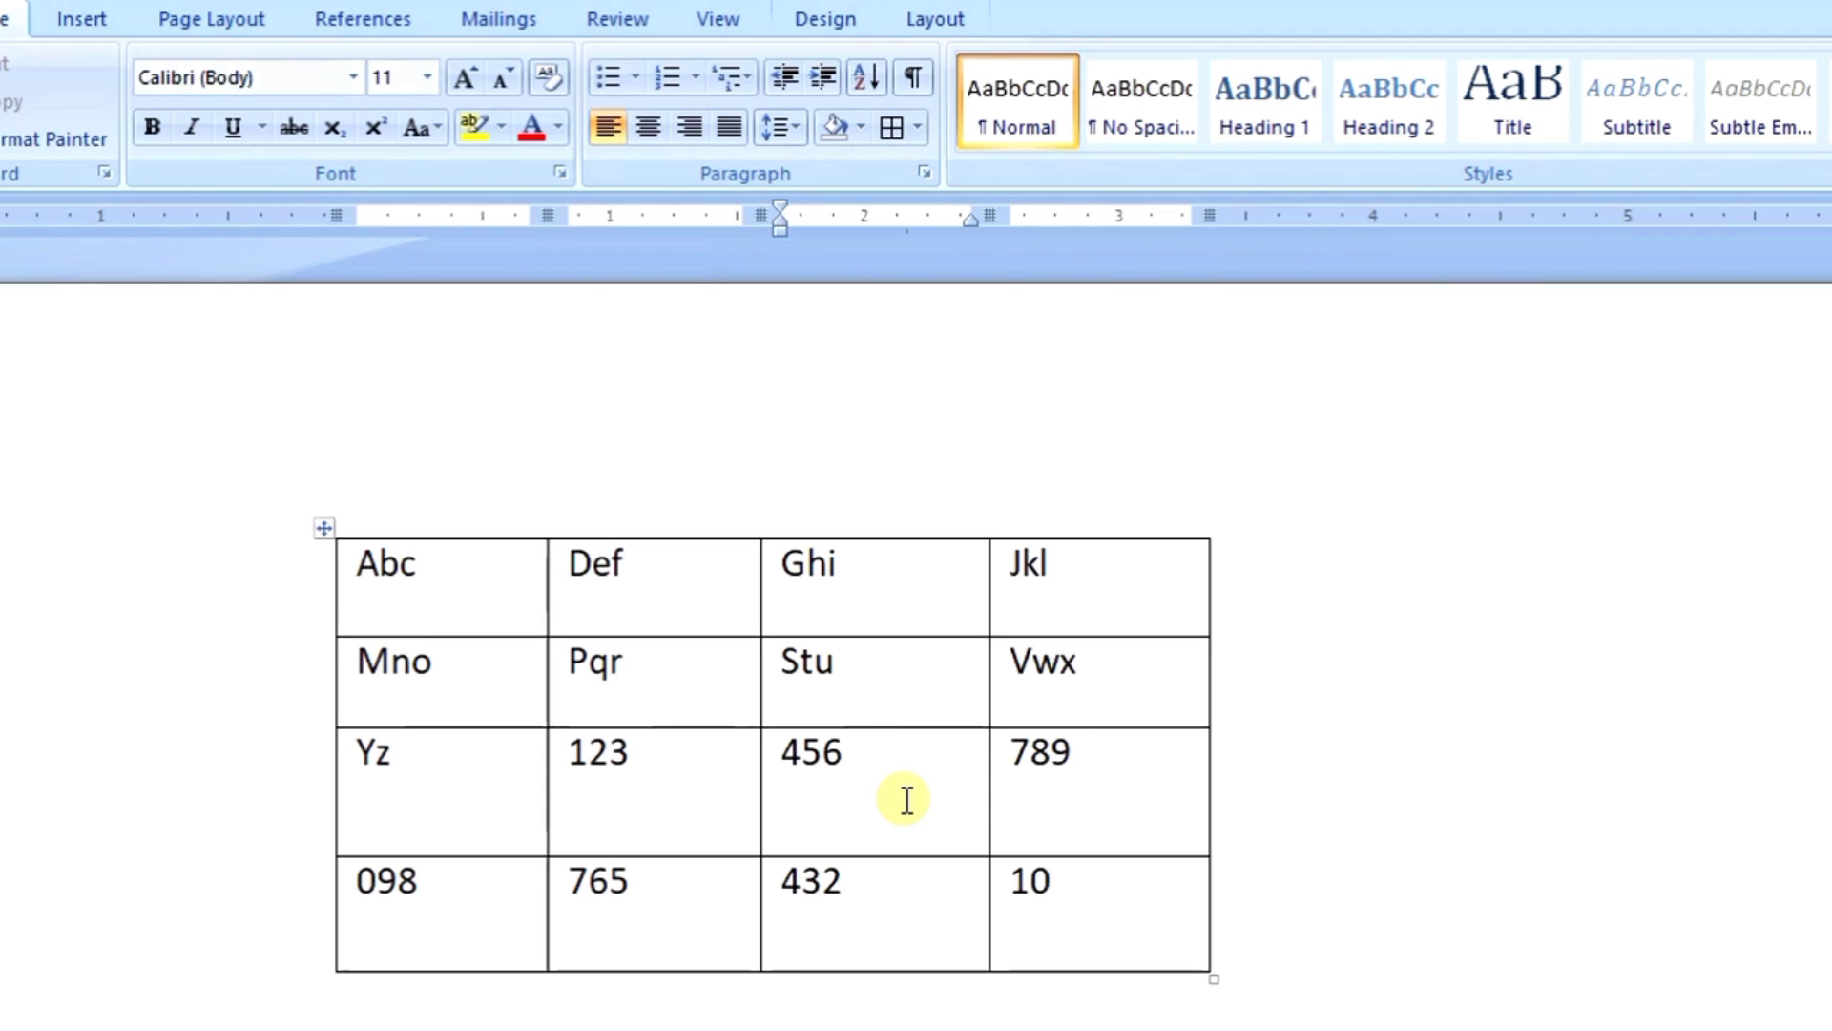
{"action": "key", "text": "BackSpace"}
{"action": "key", "text": "BackSpace"}
{"action": "key", "text": "BackSpace"}
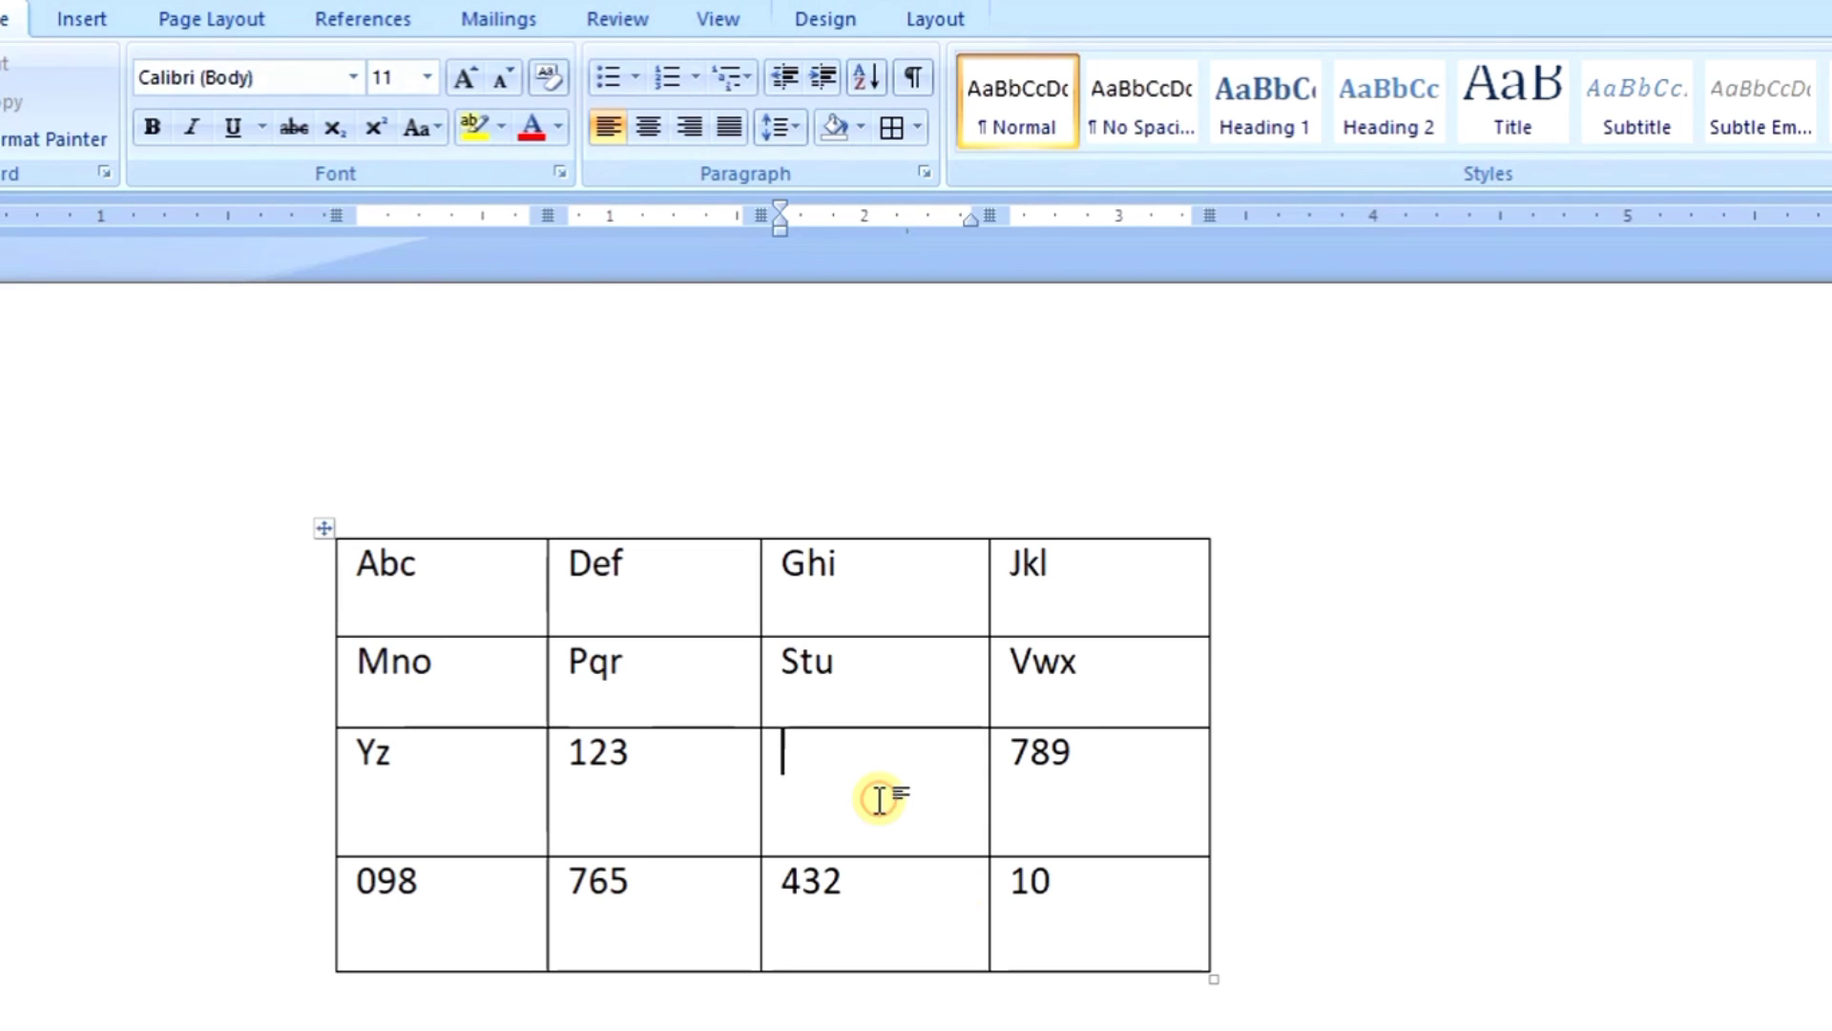
{"action": "left_click", "coordinate": [888, 781]}
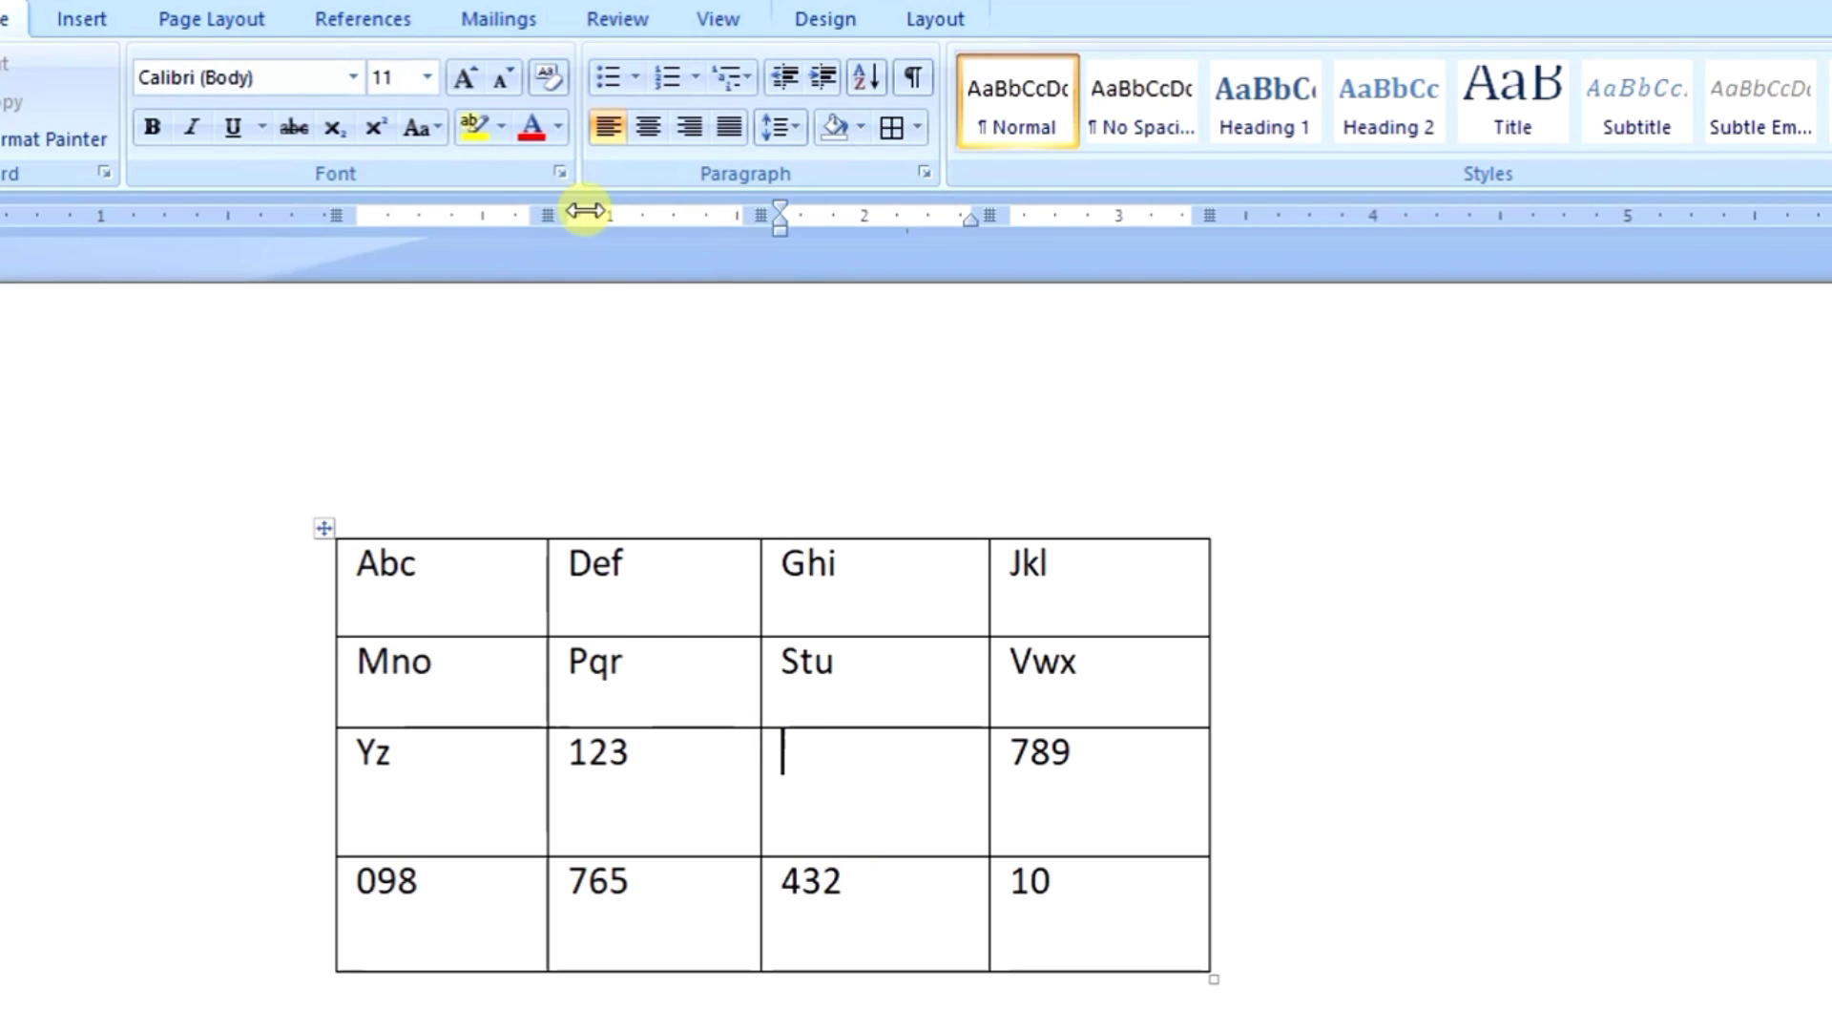
{"action": "left_click", "coordinate": [918, 128]}
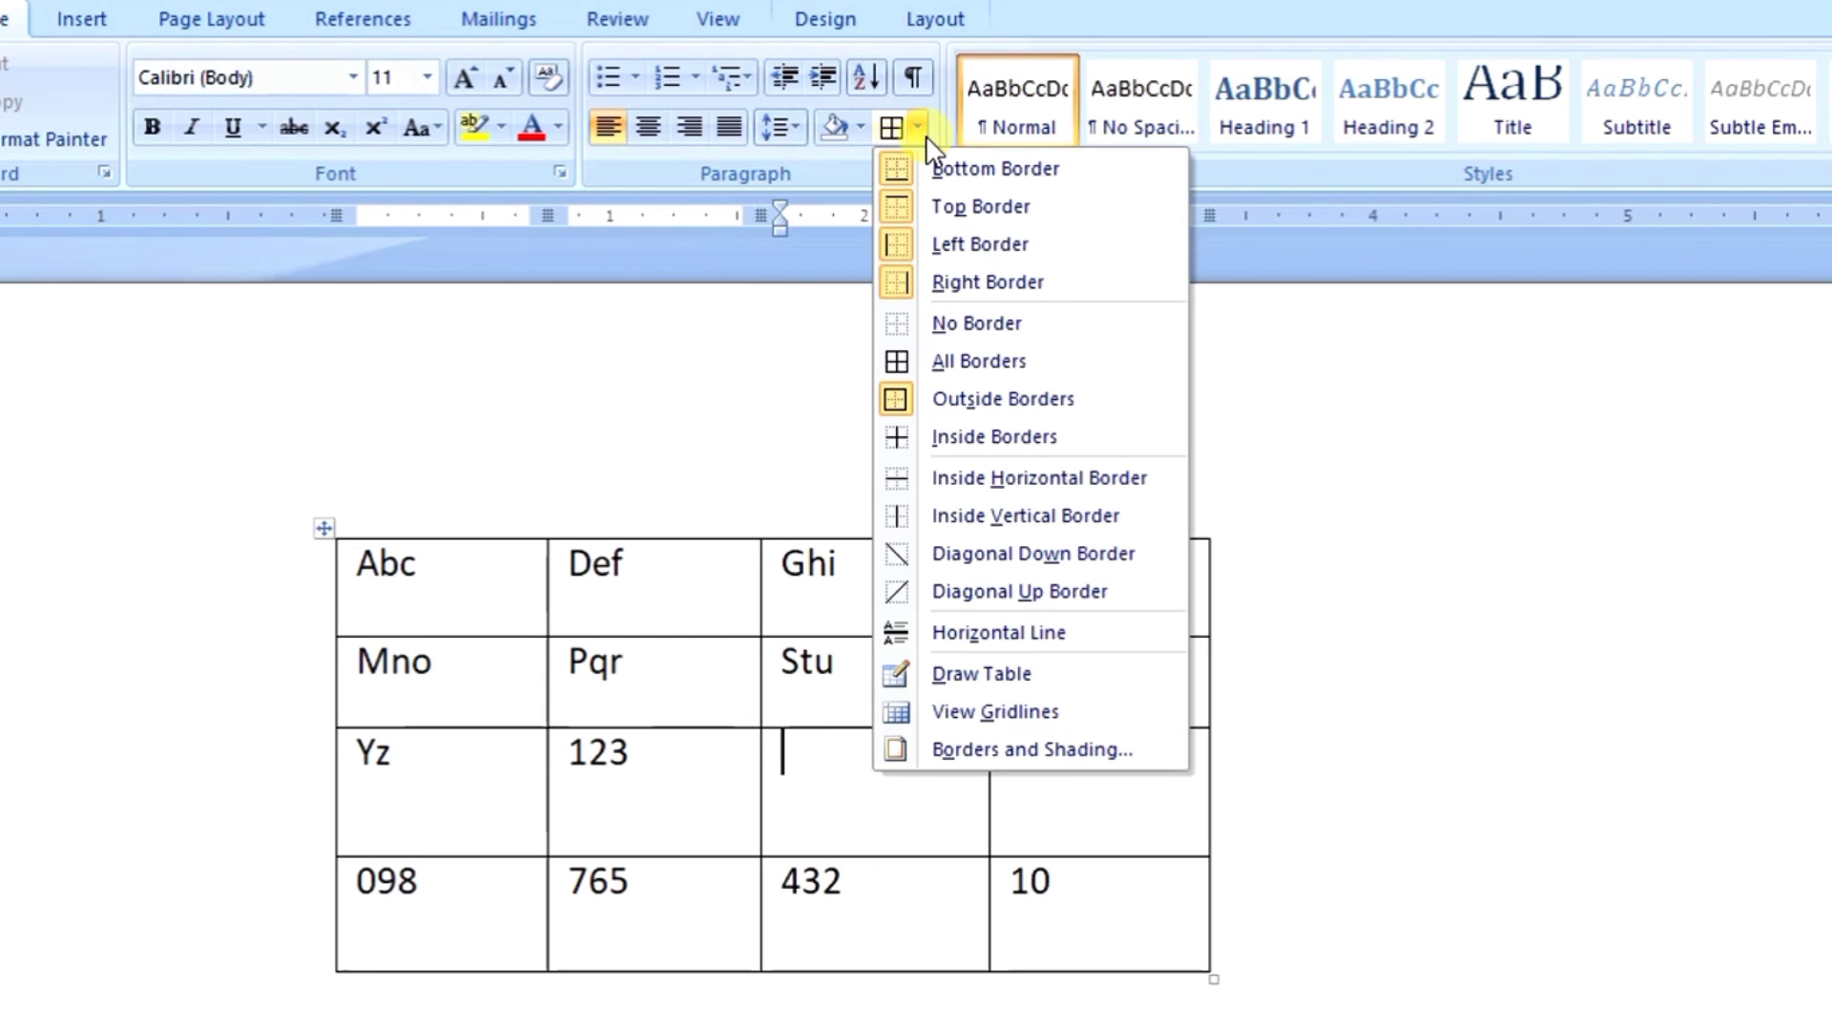
{"action": "left_click", "coordinate": [987, 555]}
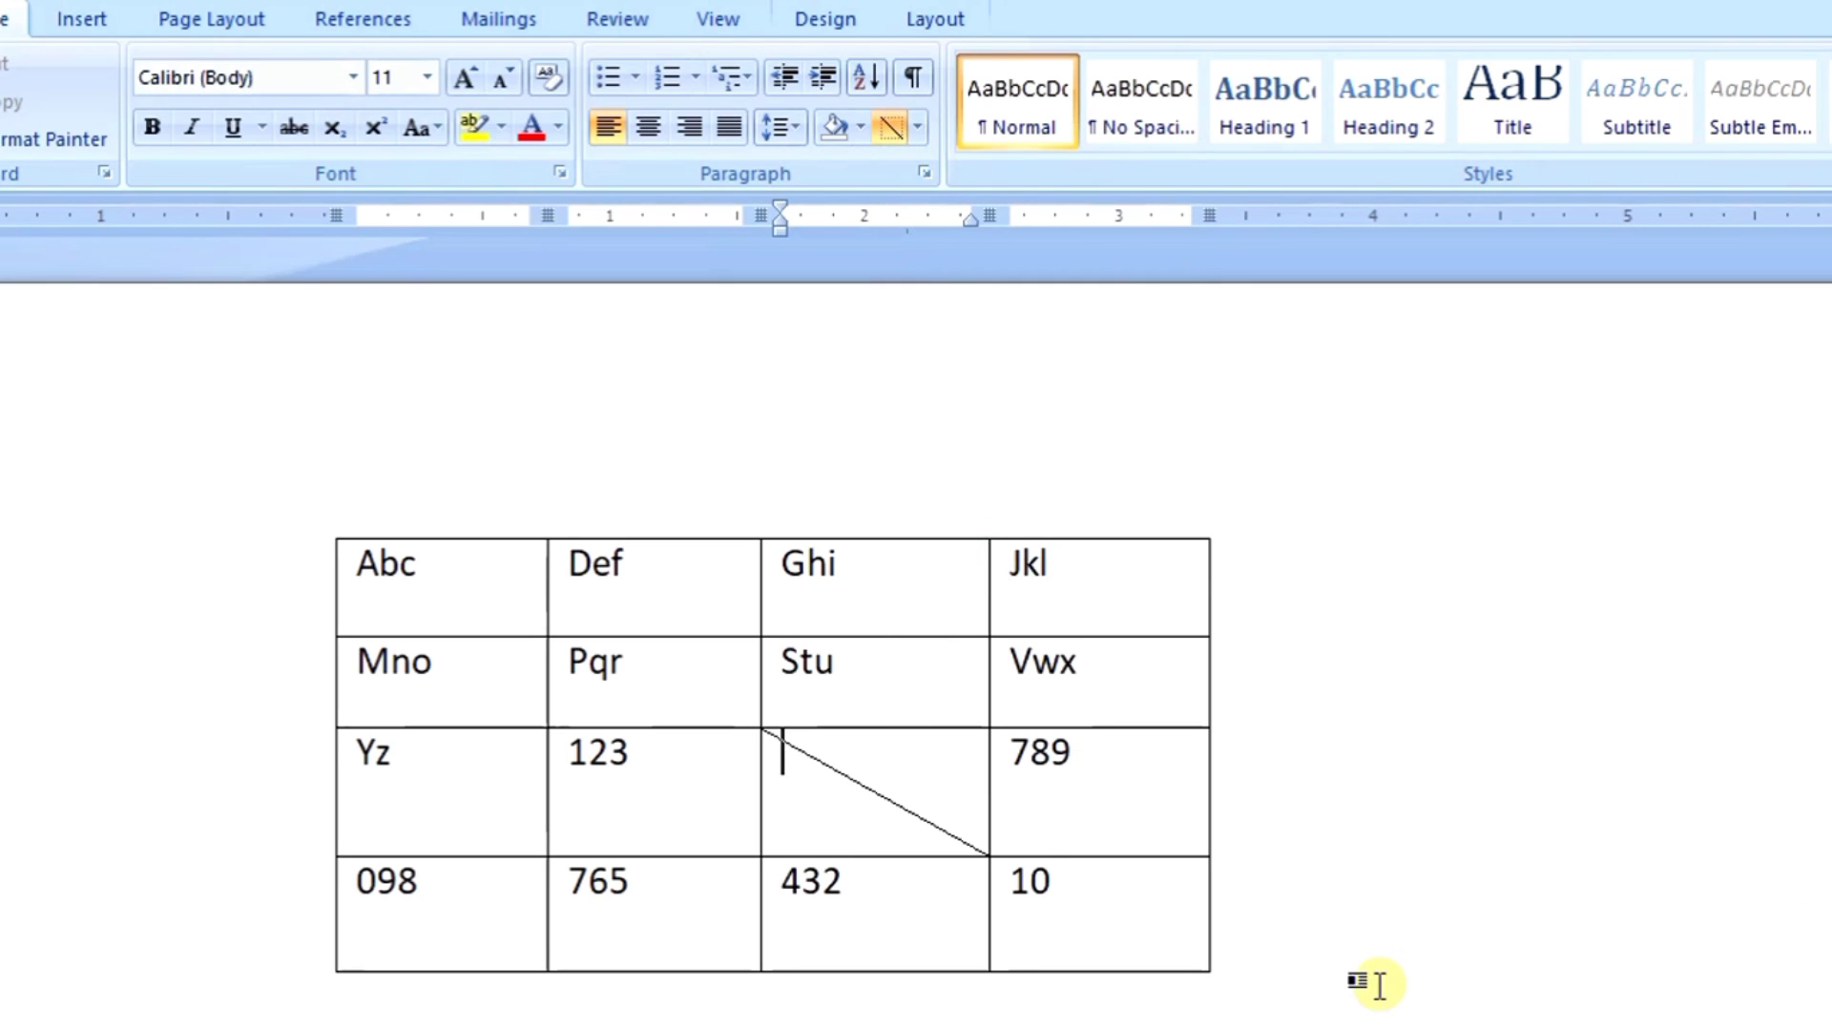
{"action": "left_click", "coordinate": [1075, 890]}
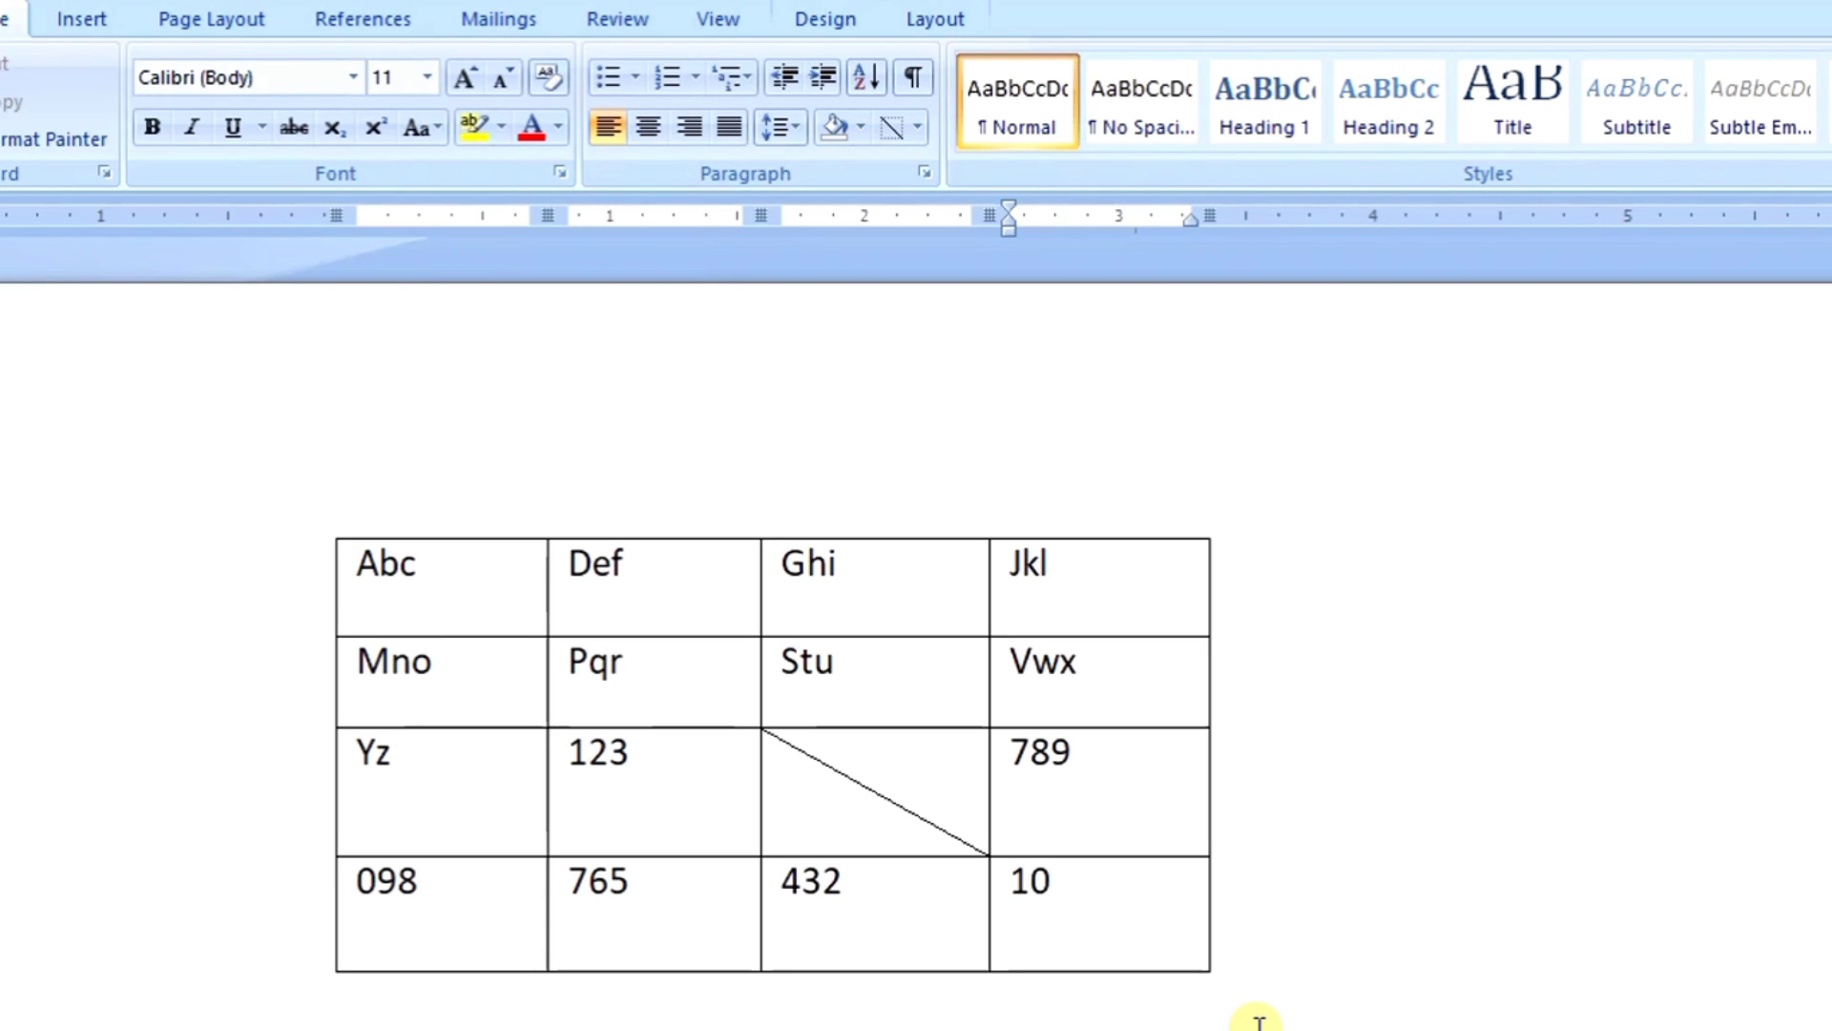
- Enter Roll no. above the diagonal line and Sr. no. below it in the split cell
{"action": "left_click", "coordinate": [807, 790]}
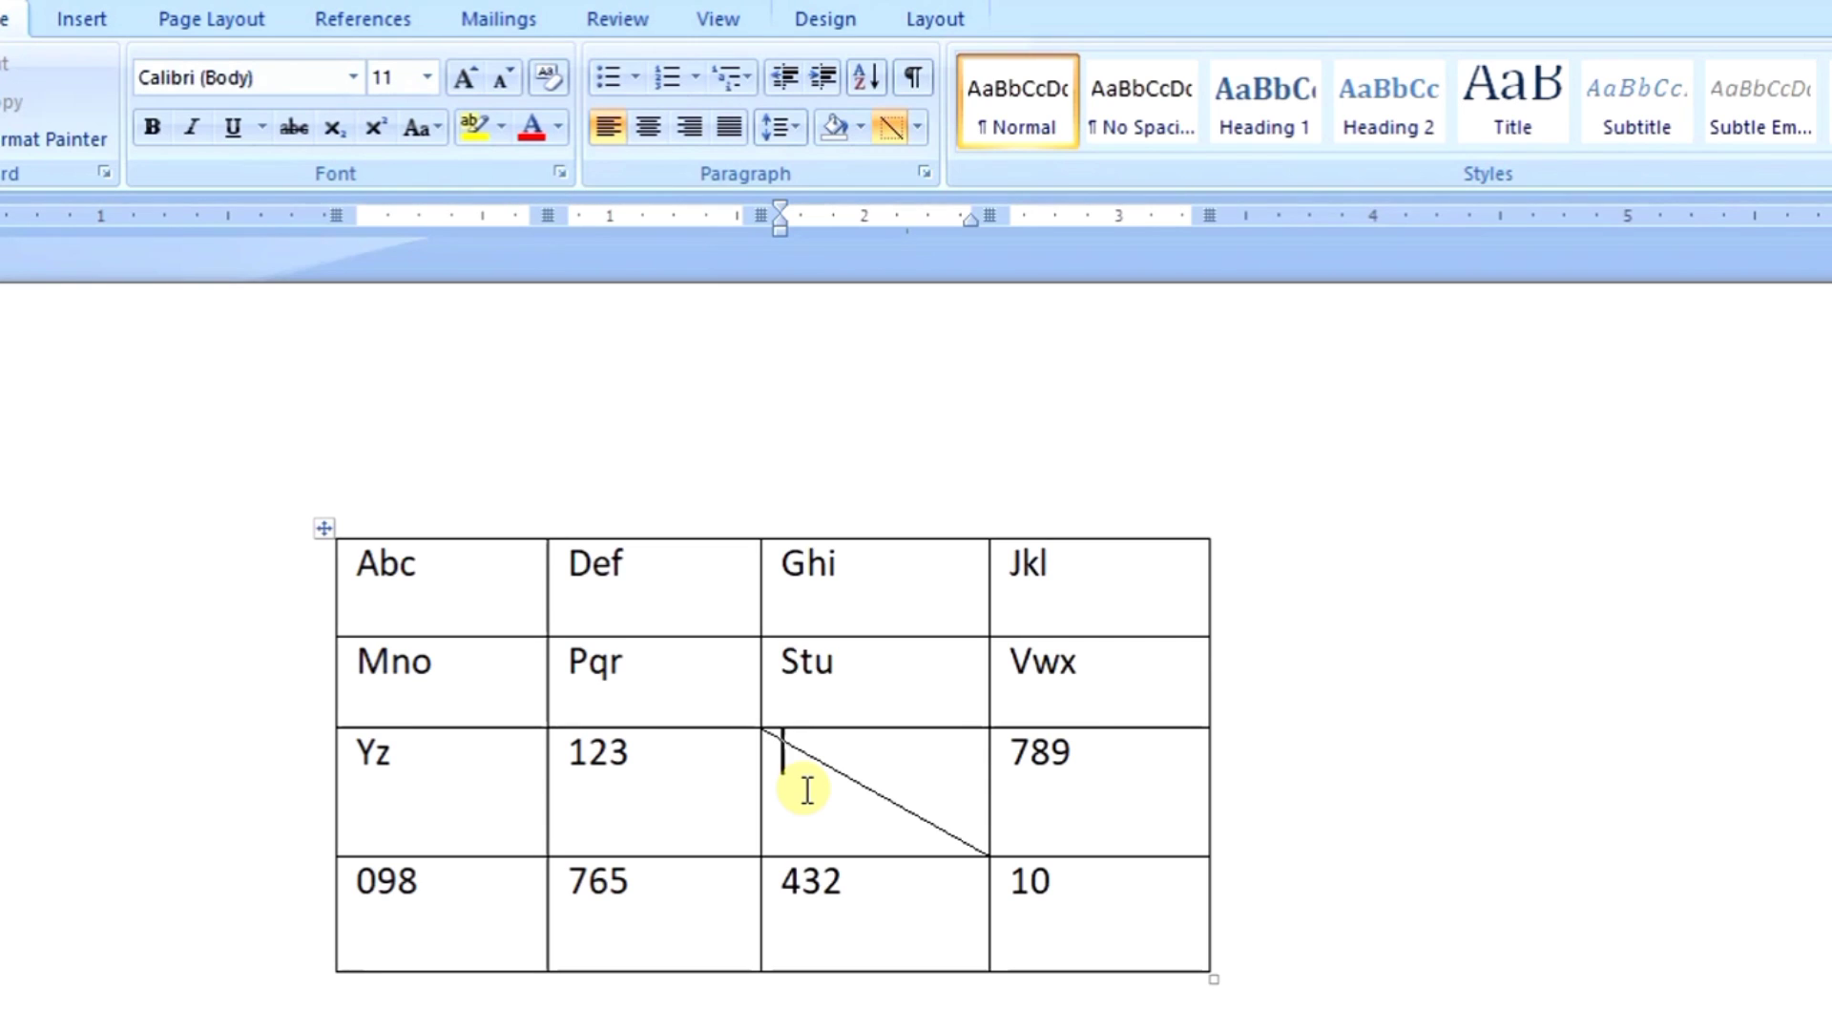
{"action": "type", "text": "Roll no>"}
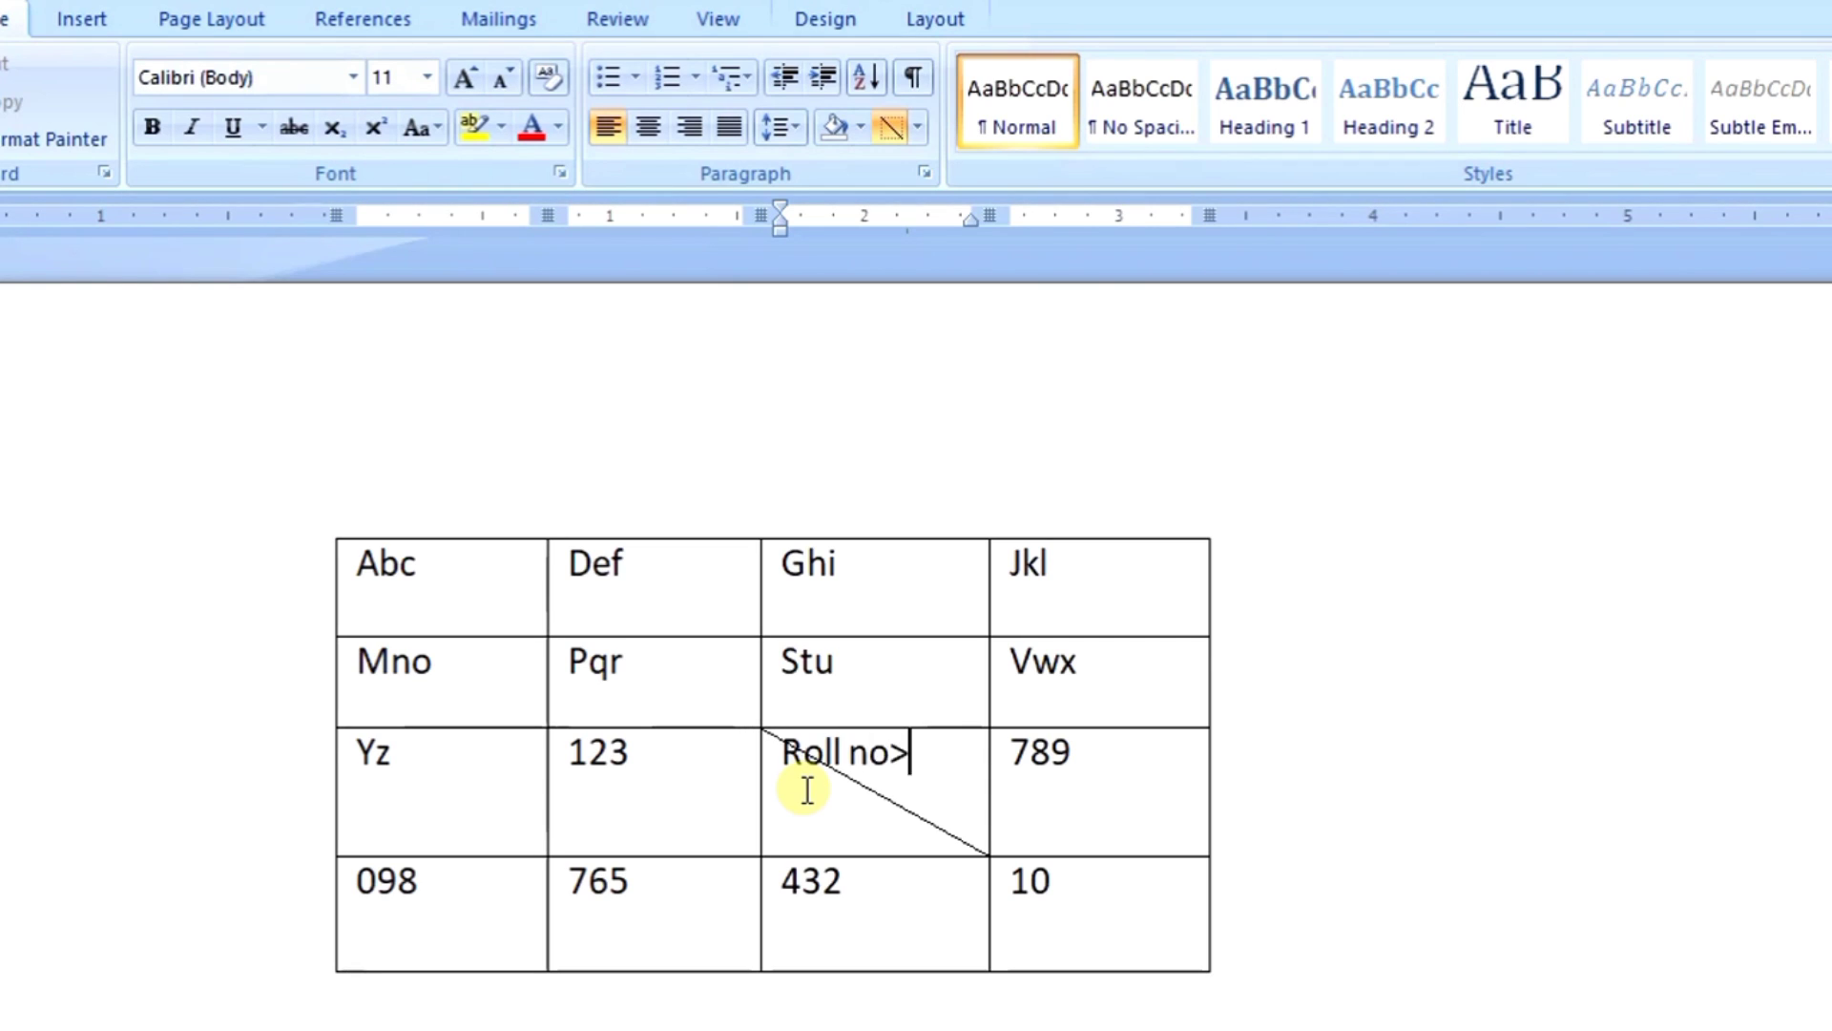
{"action": "key", "text": "BackSpace"}
{"action": "type", "text": "."}
{"action": "key", "text": "Home"}
{"action": "key", "text": "Right"}
{"action": "key", "text": "Right"}
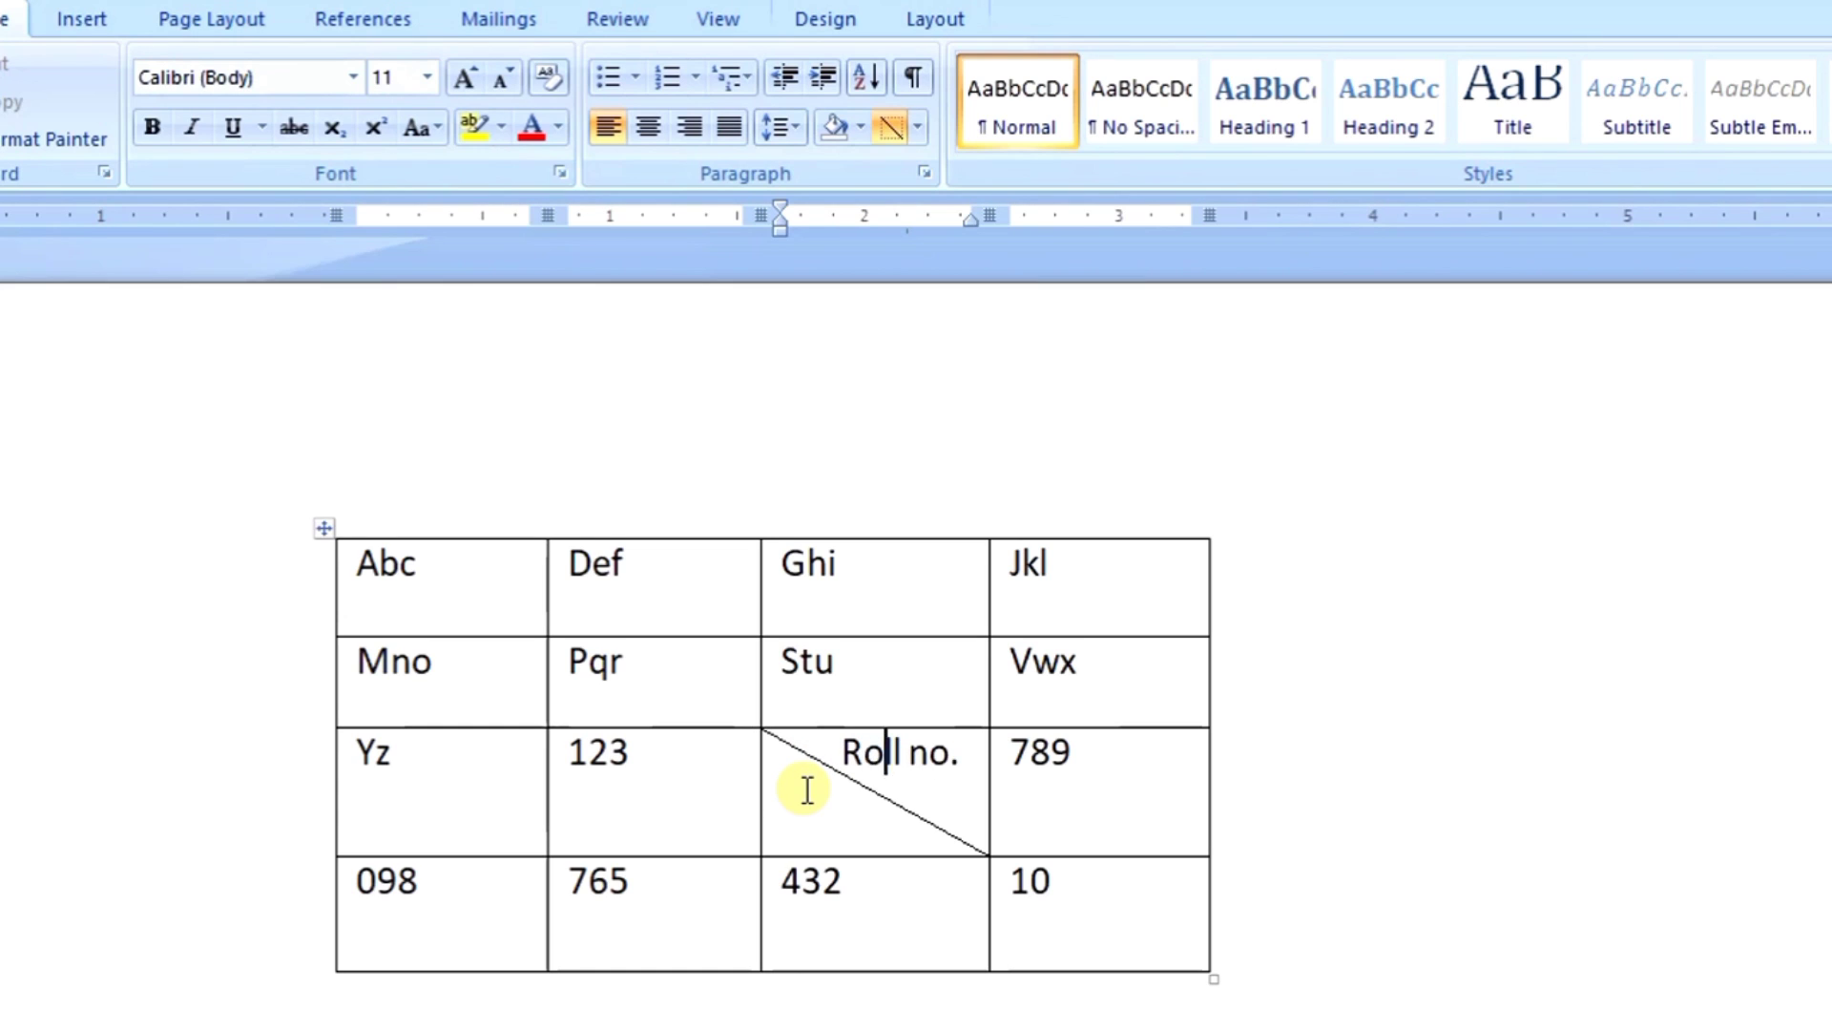
{"action": "key", "text": "End"}
{"action": "key", "text": "Return"}
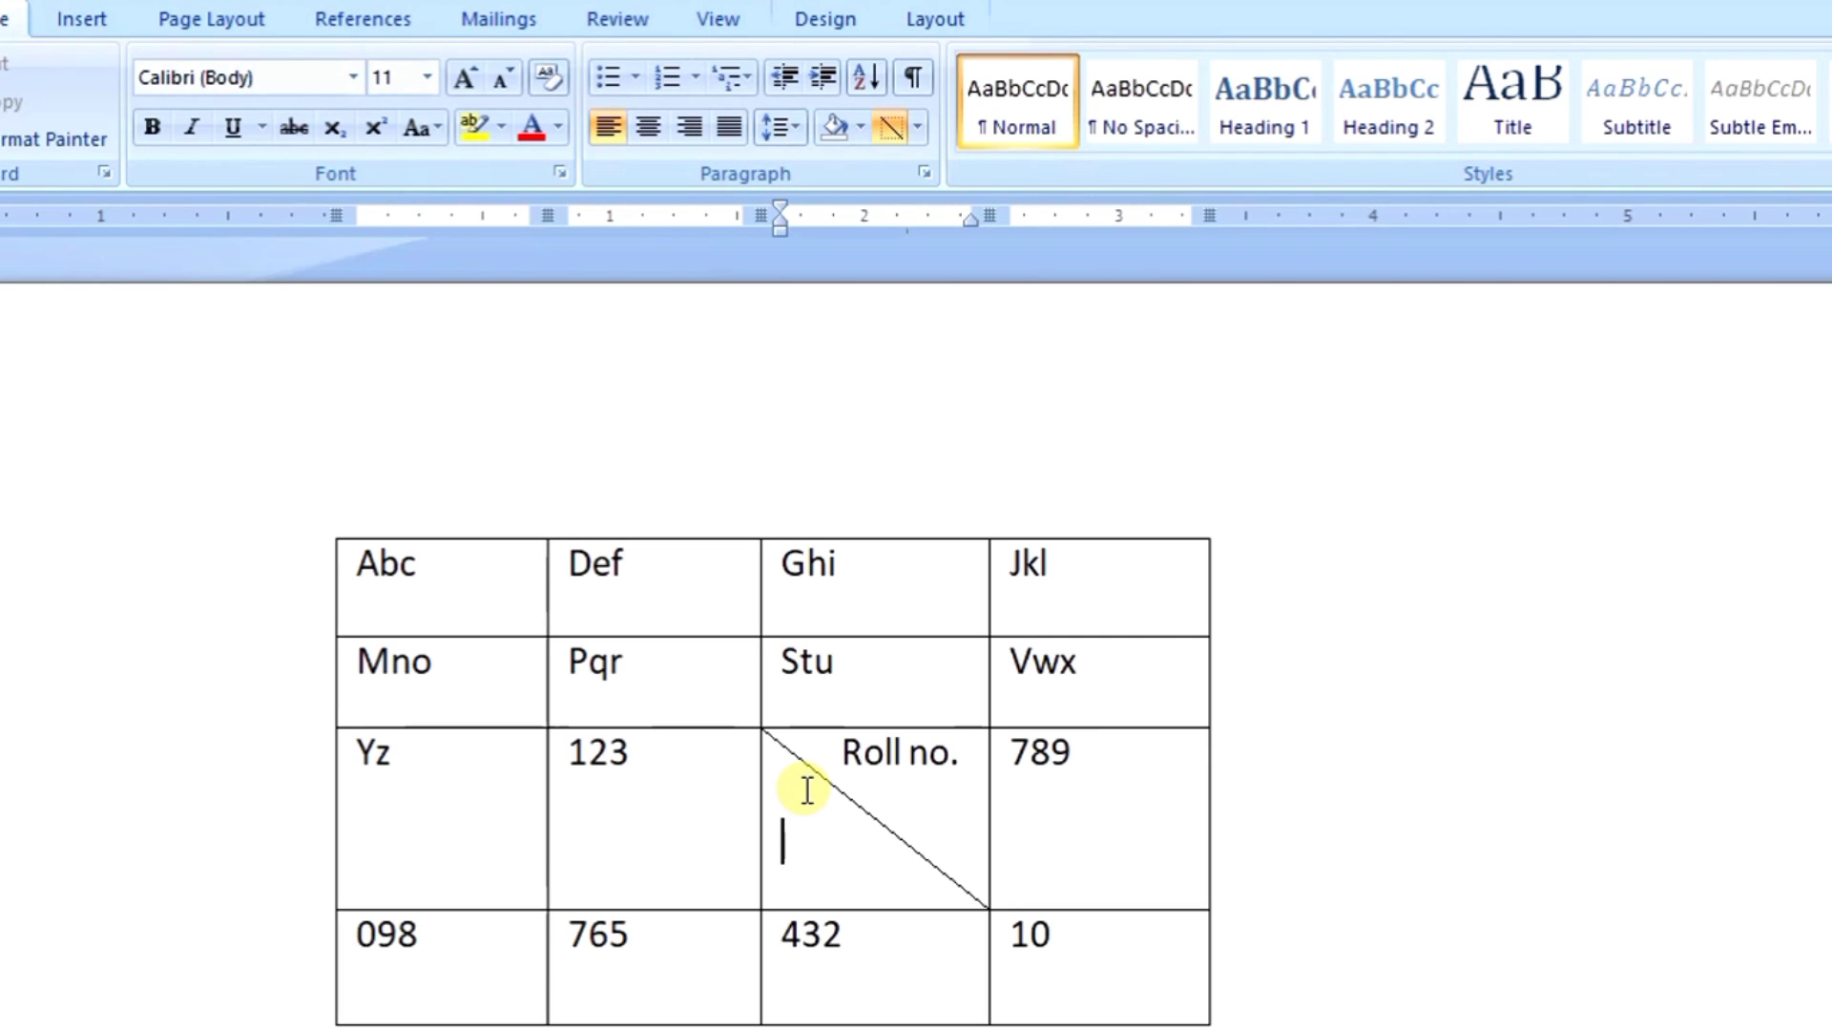
{"action": "type", "text": "Sr.  no."}
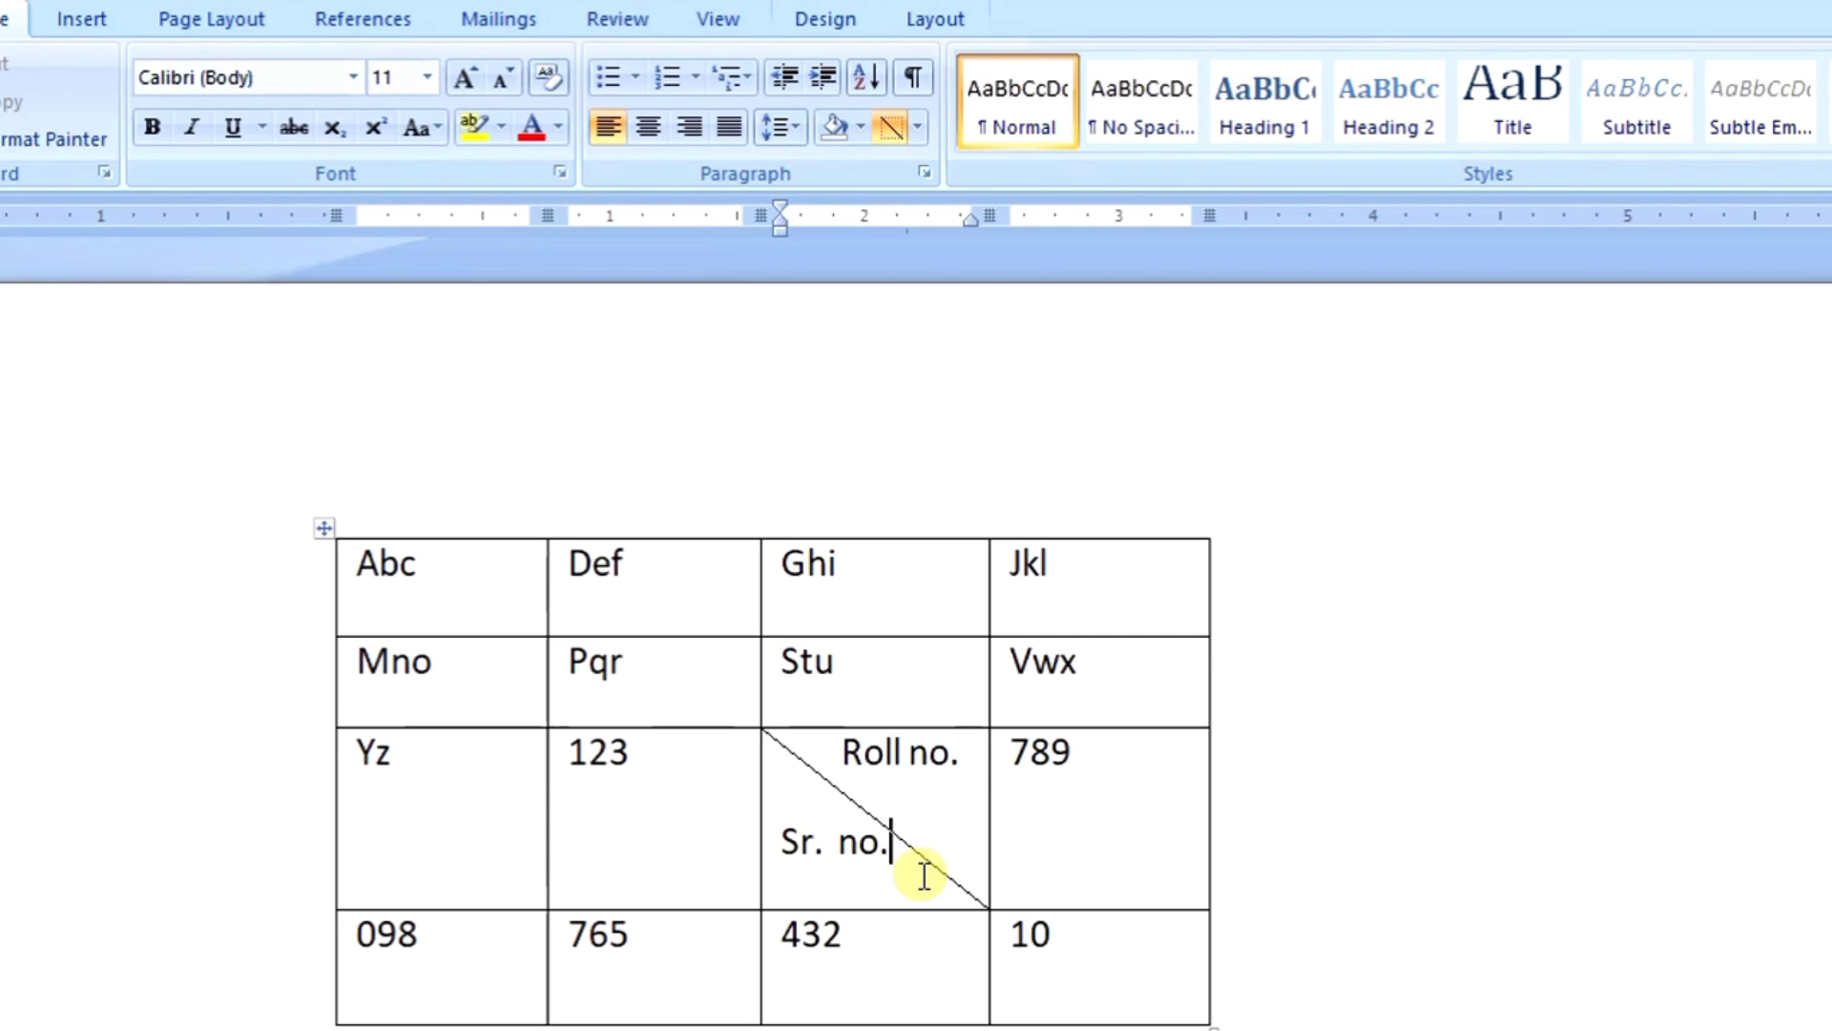
- Delete the Sr. no. and Roll no. labels from the diagonally split cell
{"action": "left_click", "coordinate": [905, 864]}
{"action": "key", "text": "BackSpace"}
{"action": "key", "text": "BackSpace"}
{"action": "key", "text": "BackSpace"}
{"action": "key", "text": "BackSpace"}
{"action": "key", "text": "BackSpace"}
{"action": "key", "text": "BackSpace"}
{"action": "key", "text": "BackSpace"}
{"action": "key", "text": "BackSpace"}
{"action": "key", "text": "BackSpace"}
{"action": "key", "text": "BackSpace"}
{"action": "key", "text": "BackSpace"}
{"action": "key", "text": "BackSpace"}
{"action": "key", "text": "BackSpace"}
{"action": "key", "text": "BackSpace"}
{"action": "key", "text": "BackSpace"}
{"action": "key", "text": "BackSpace"}
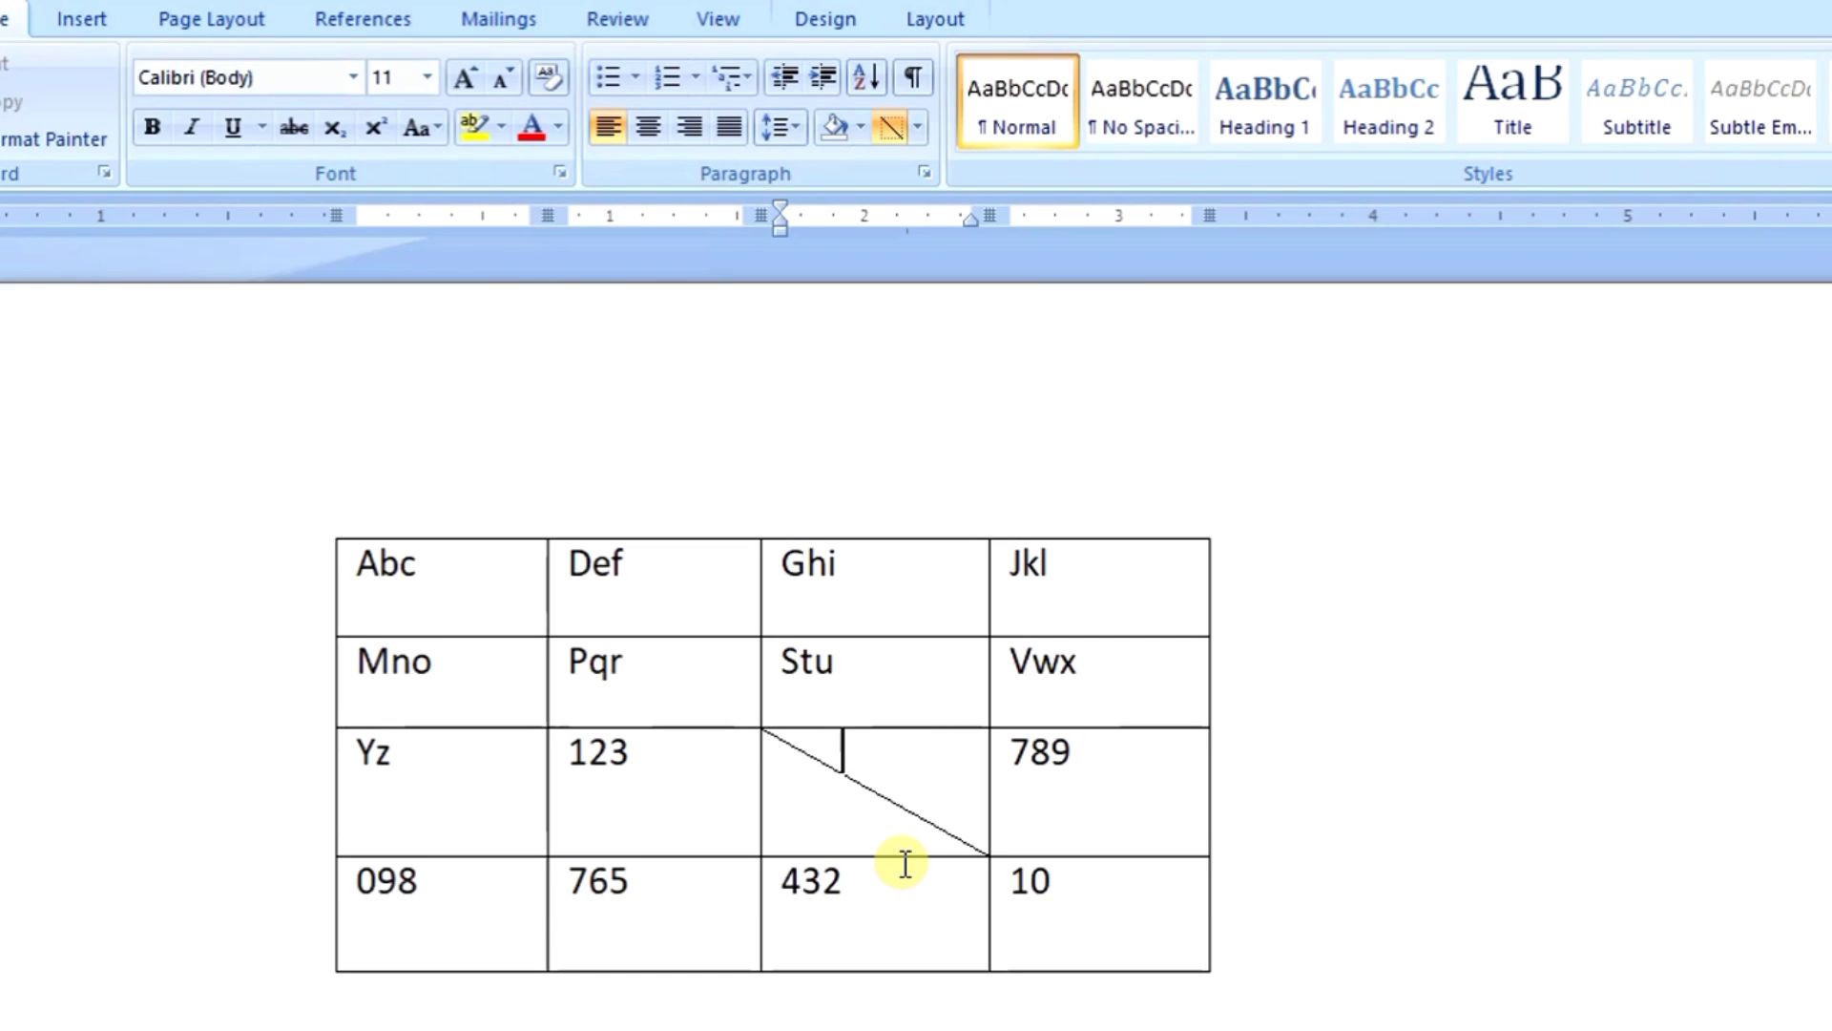
- Add a Diagonal Up Border to the emptied third-row cell to form a cross
{"action": "left_click", "coordinate": [918, 126]}
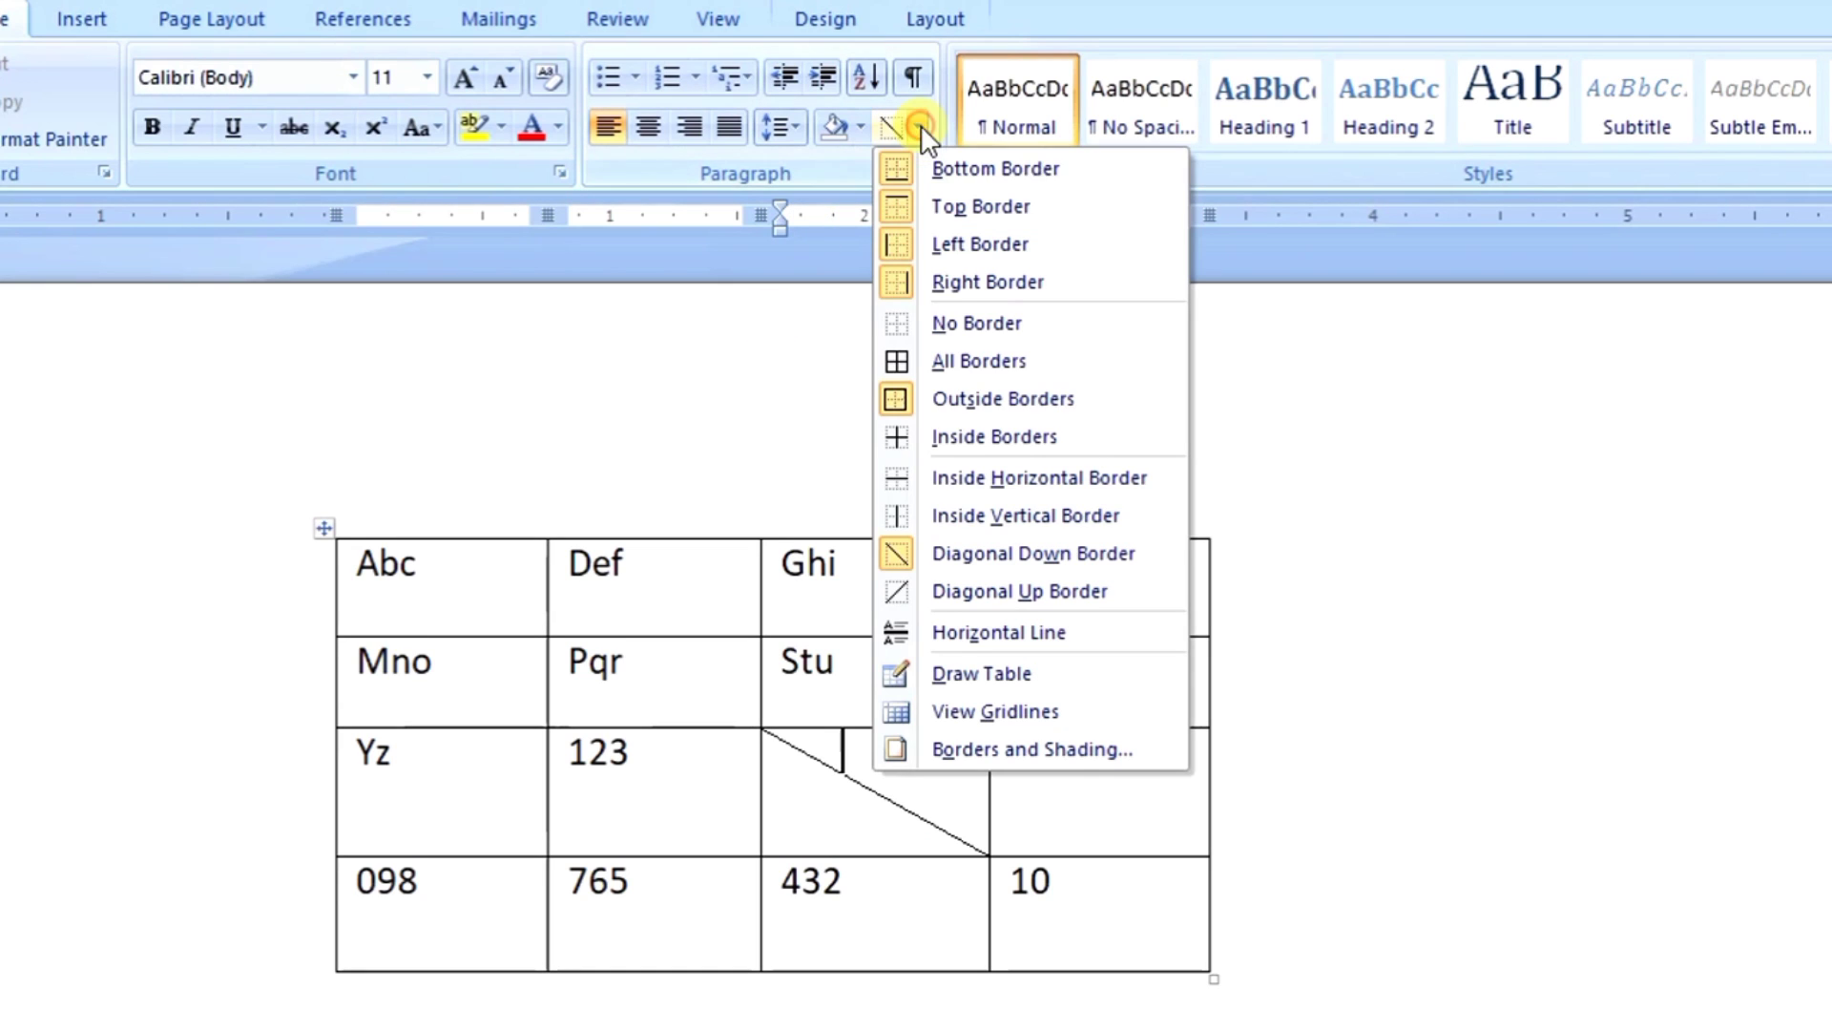
{"action": "left_click", "coordinate": [973, 589]}
{"action": "left_click", "coordinate": [1191, 813]}
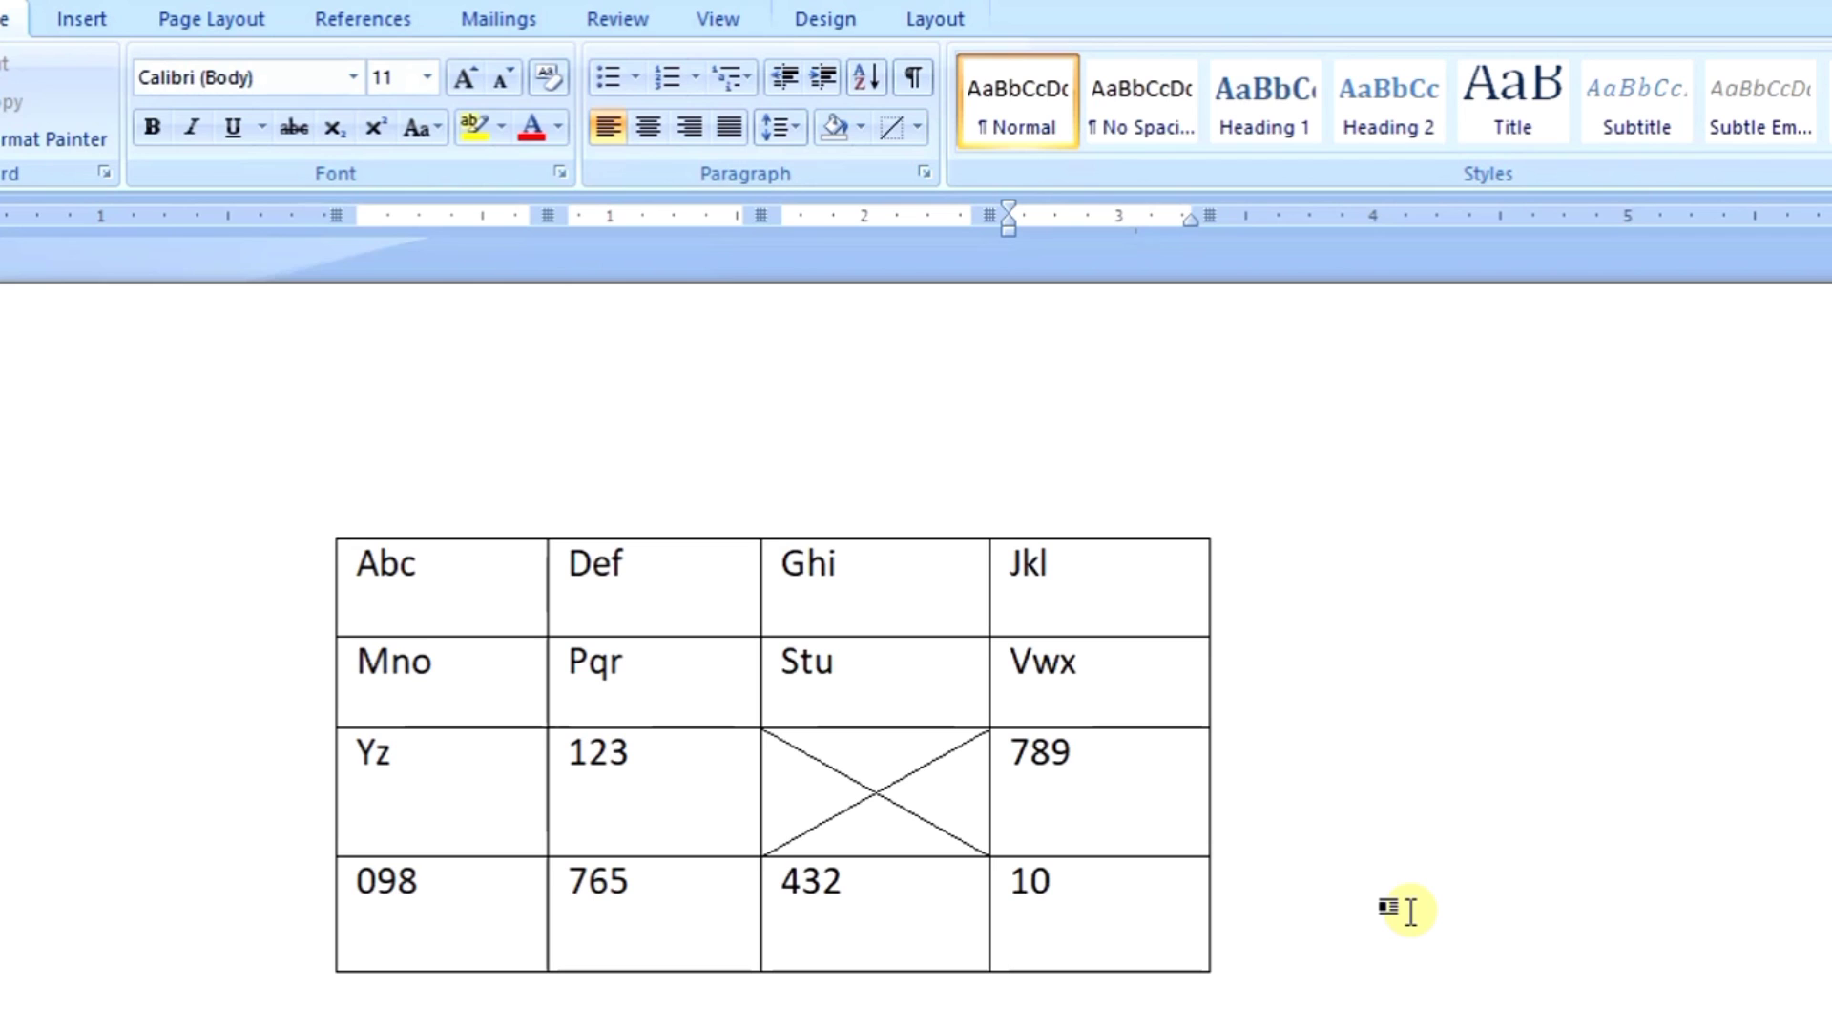
- Add the heading CHAPTER -1 in the blank area below the table and centre it
{"action": "left_click", "coordinate": [919, 126]}
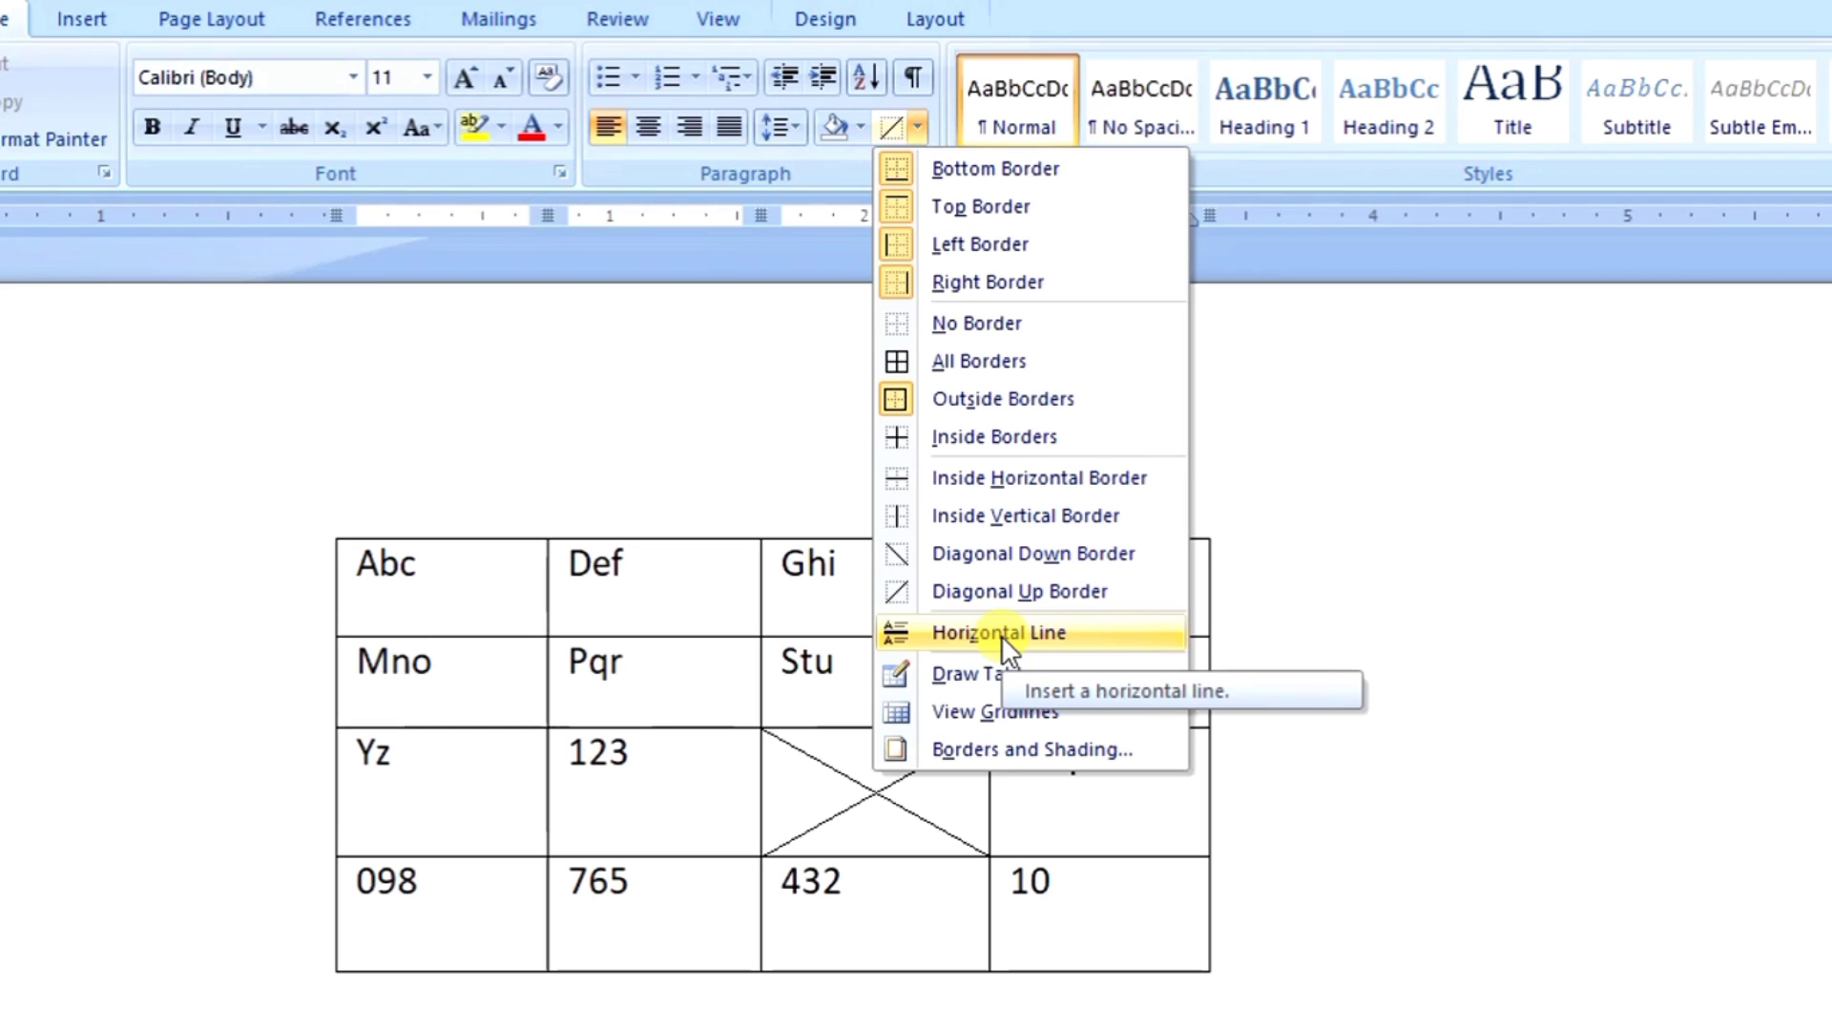
{"action": "left_click", "coordinate": [1395, 868]}
{"action": "left_click", "coordinate": [1571, 859]}
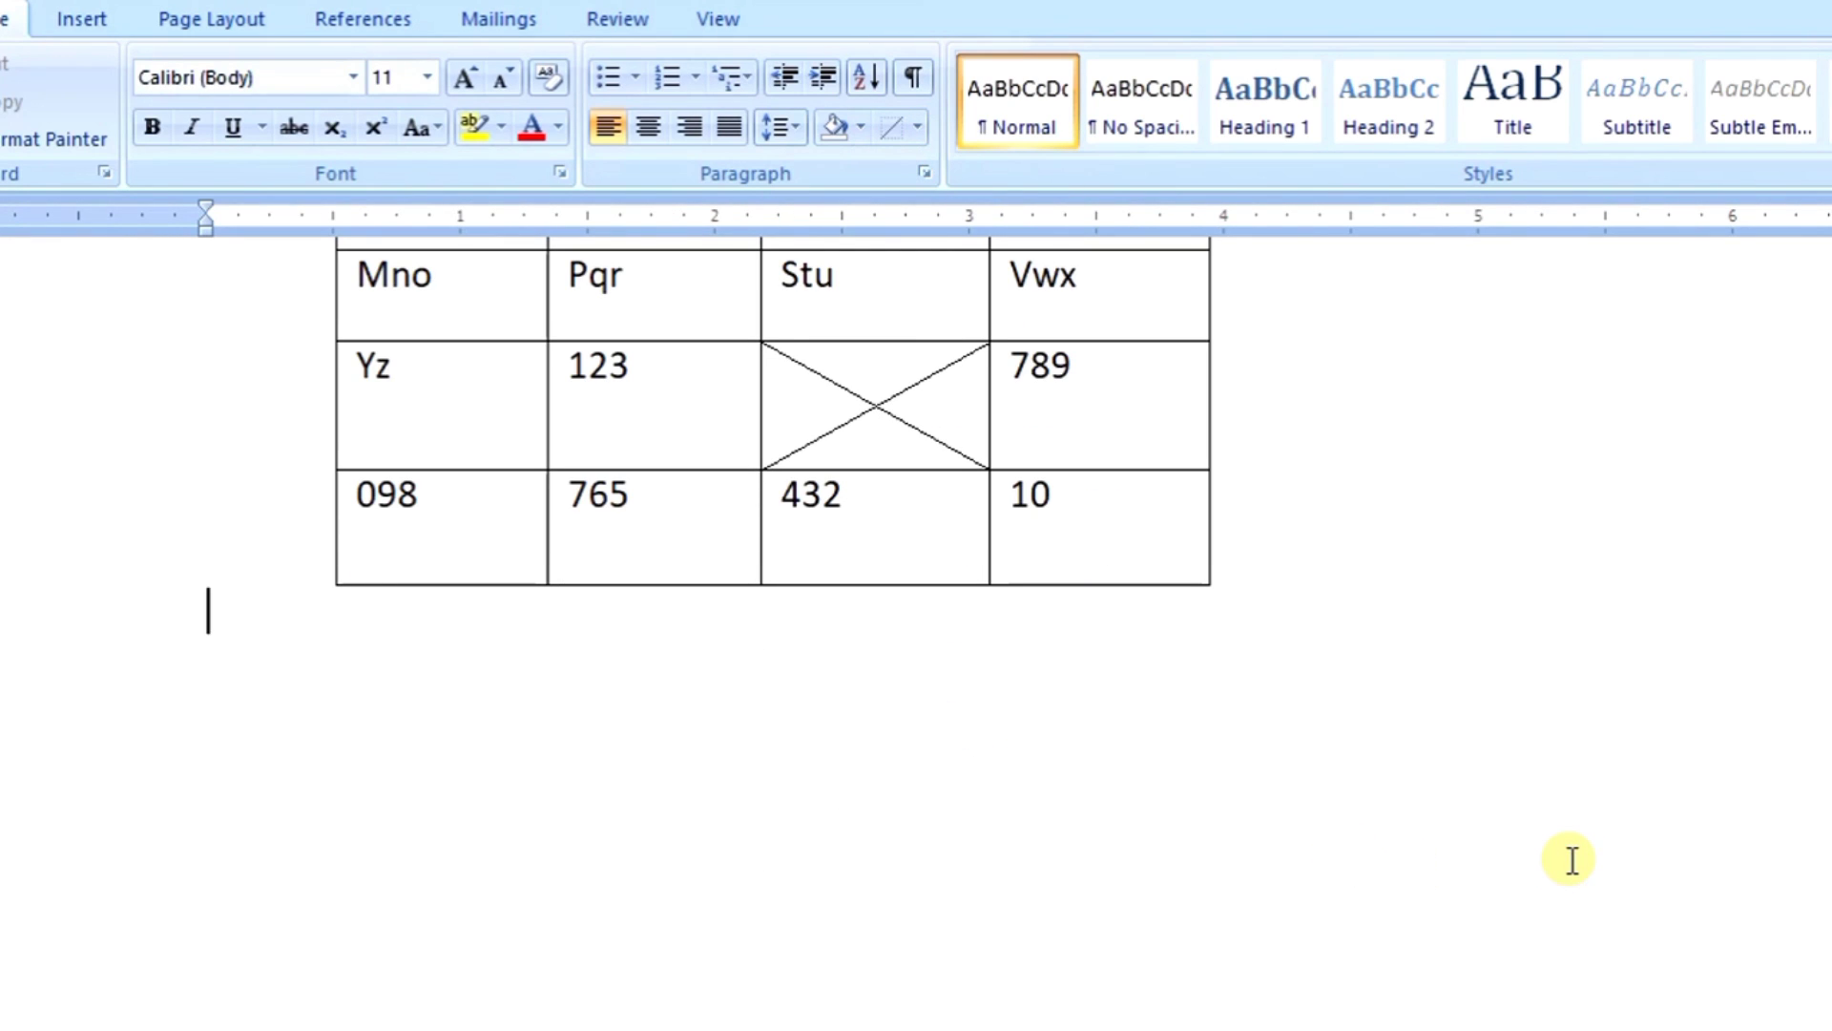
{"action": "scroll", "coordinate": [1568, 861], "scroll_direction": "down", "scroll_amount": 5}
{"action": "scroll", "coordinate": [1569, 859], "scroll_direction": "down", "scroll_amount": 5}
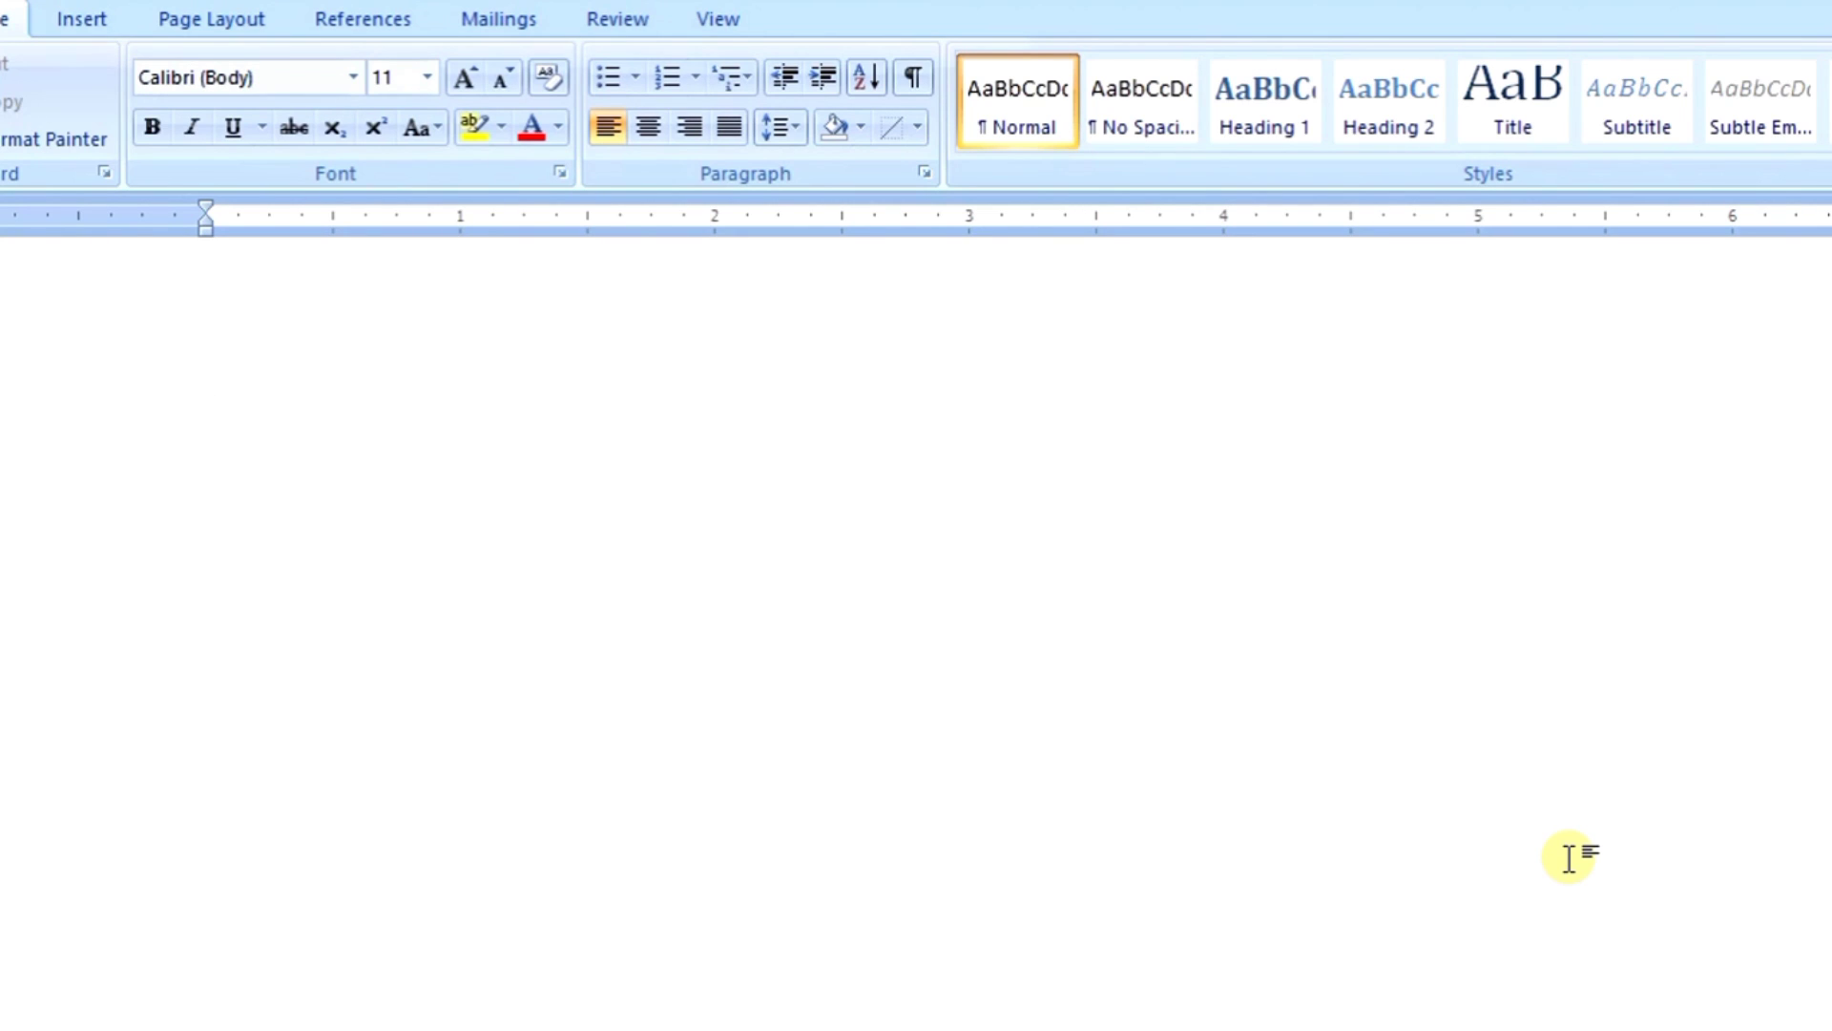
{"action": "type", "text": "CHAP"}
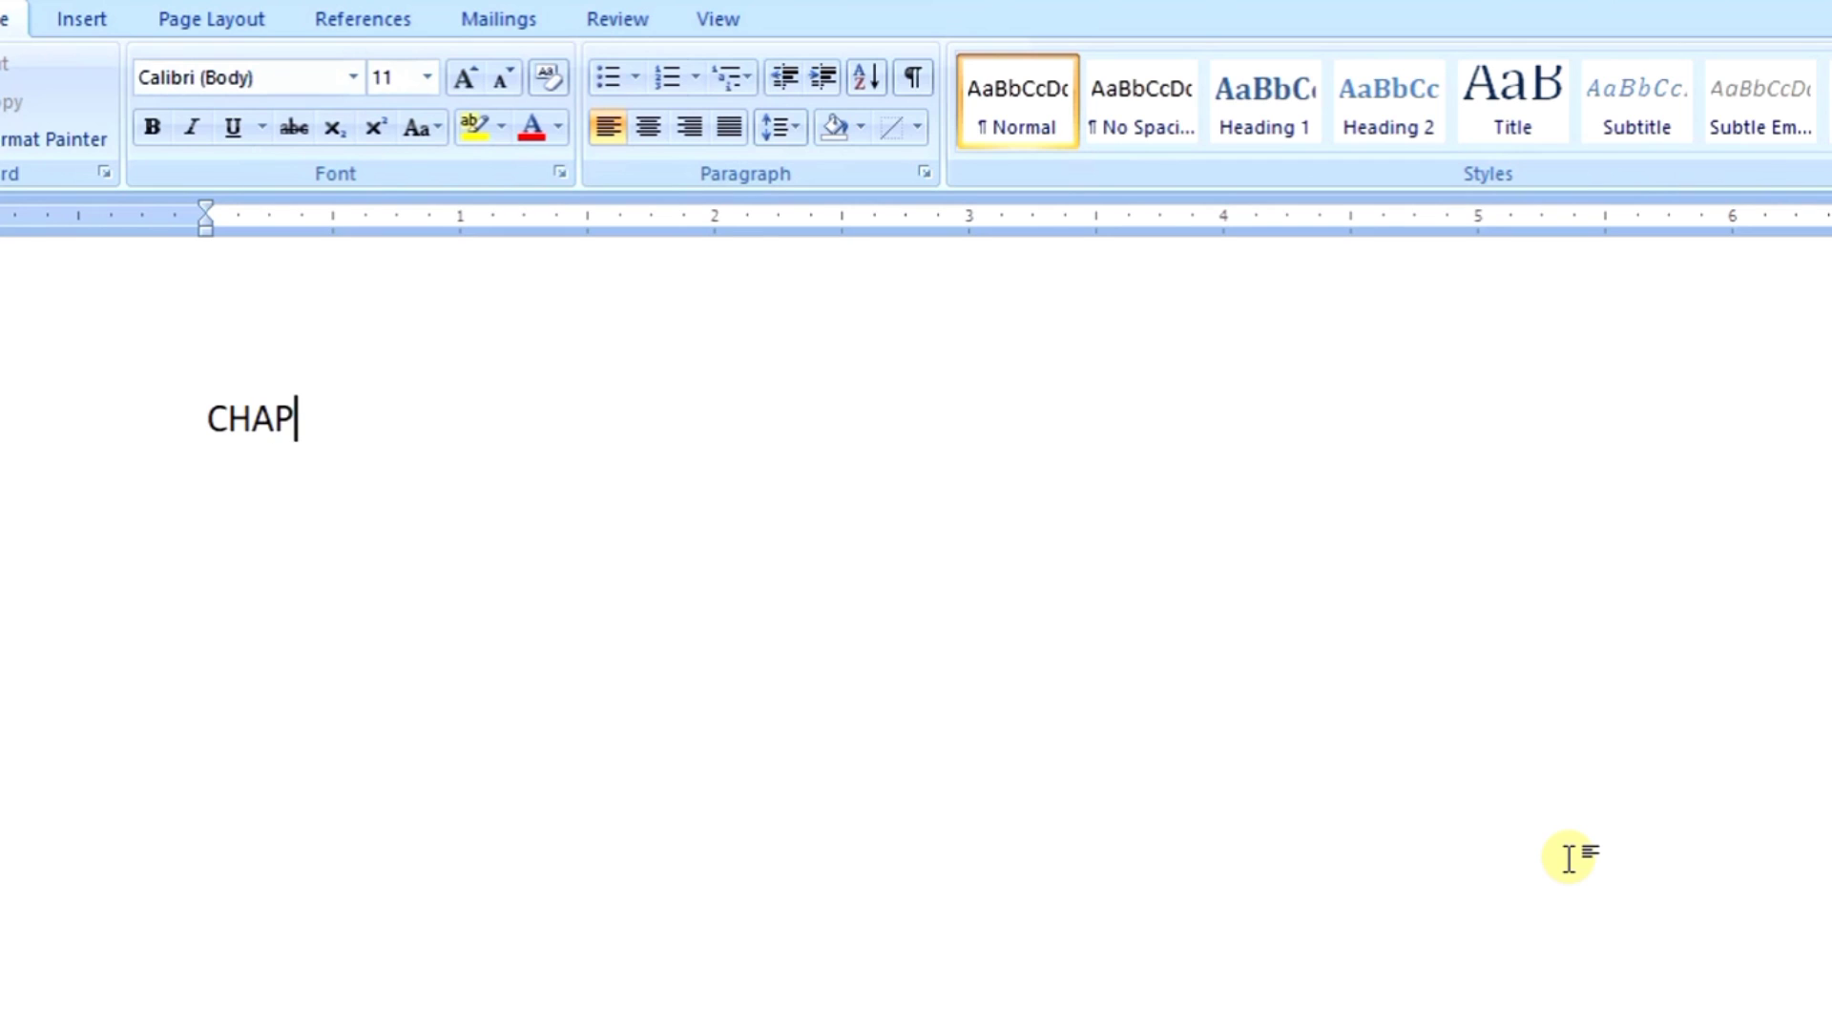
{"action": "type", "text": "TER -1"}
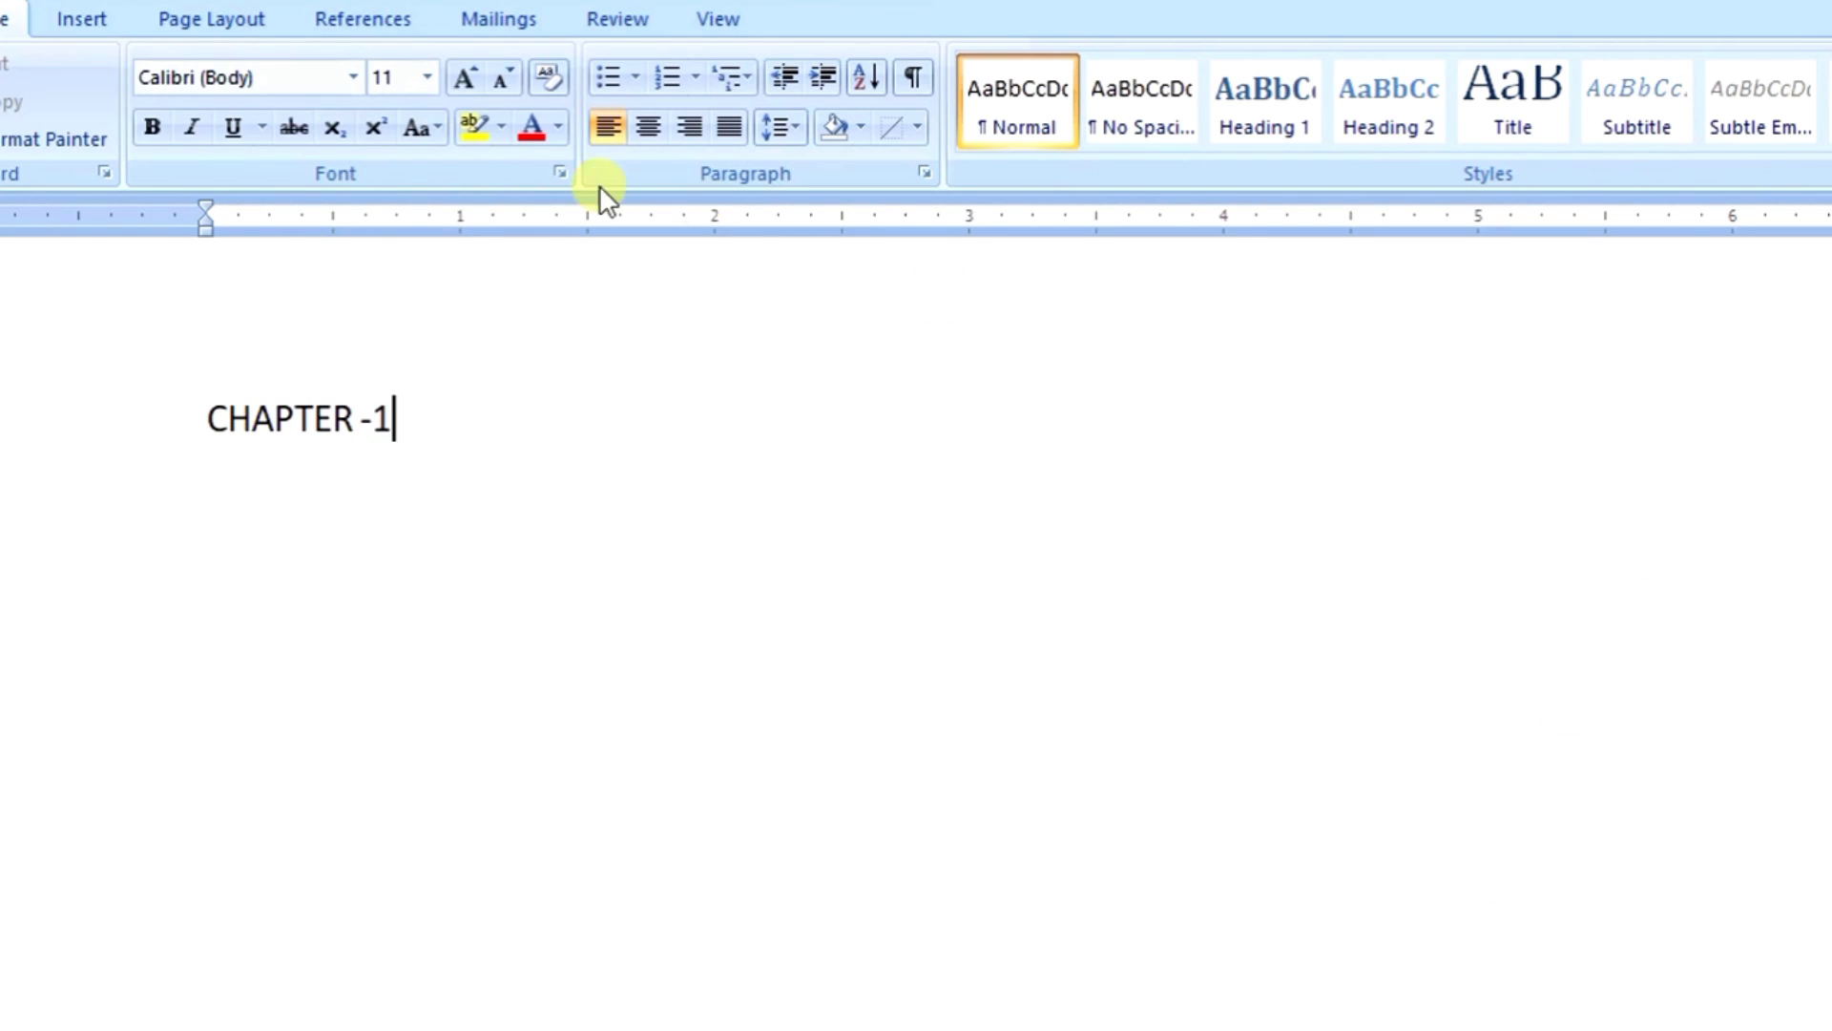
{"action": "left_click", "coordinate": [646, 129]}
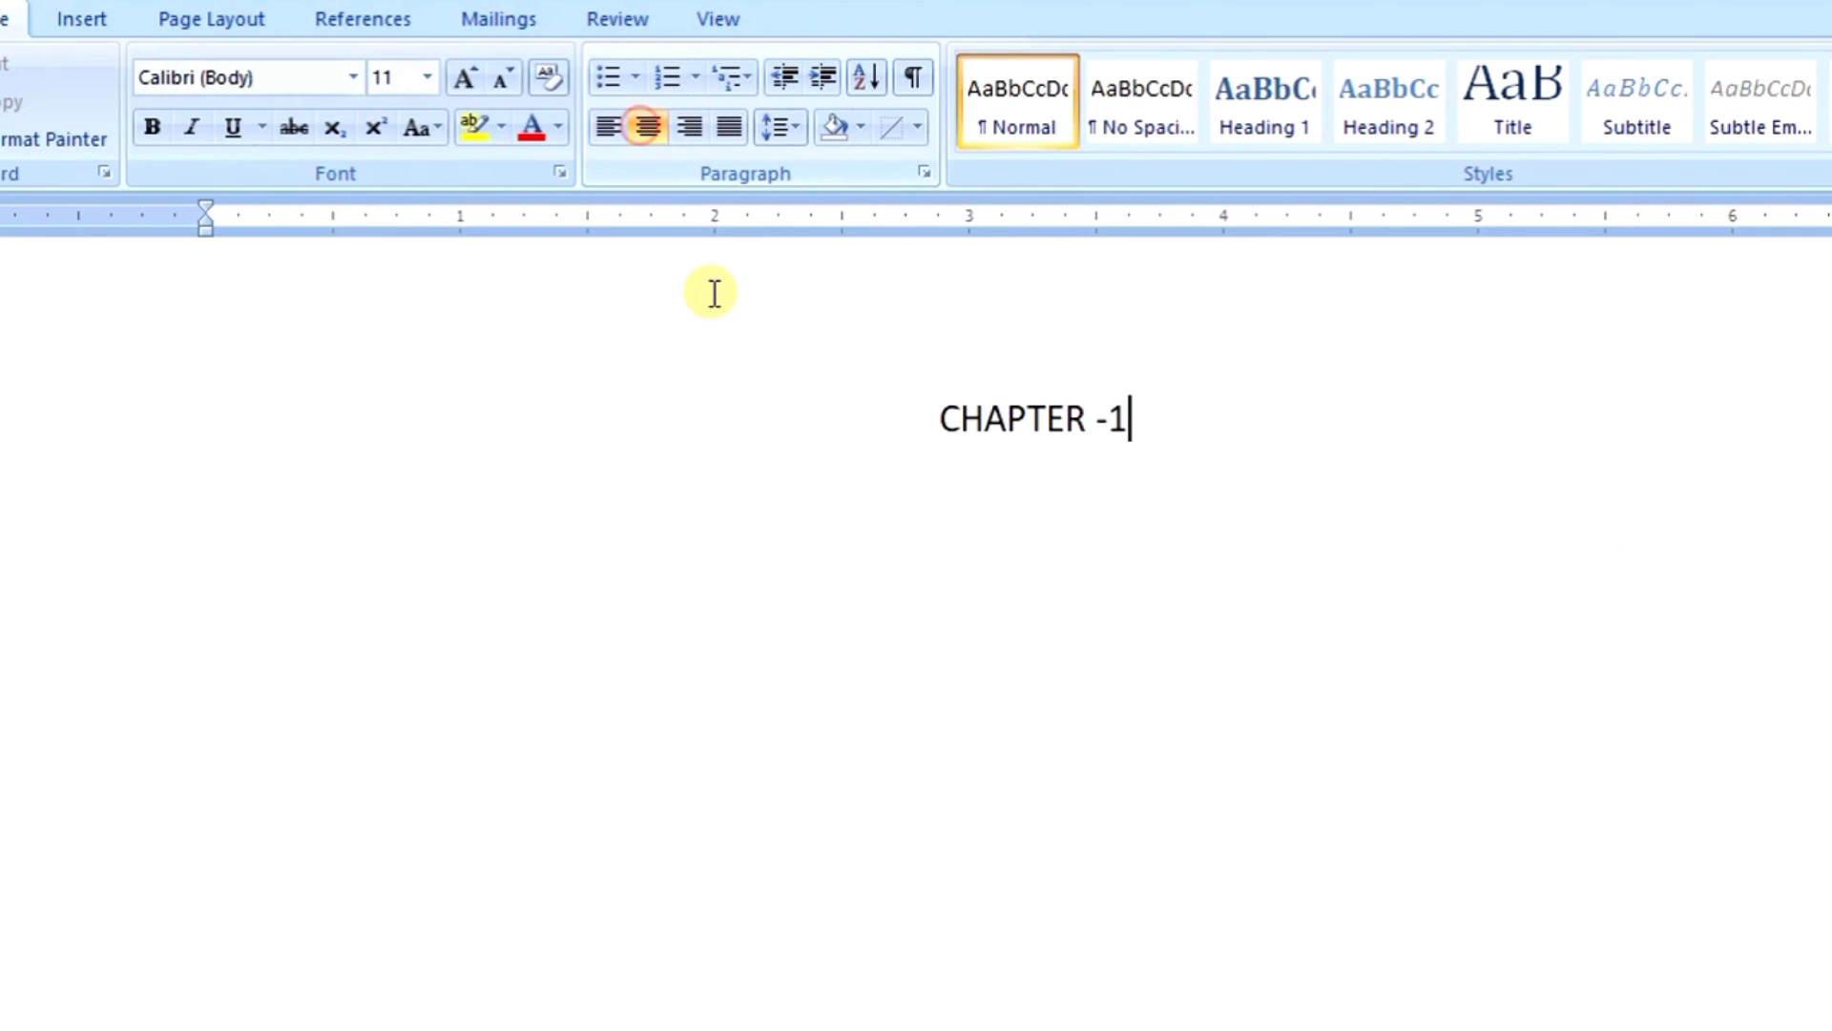
- Make the CHAPTER -1 heading bold and enlarge its font size to 20
{"action": "key", "text": "ctrl+a"}
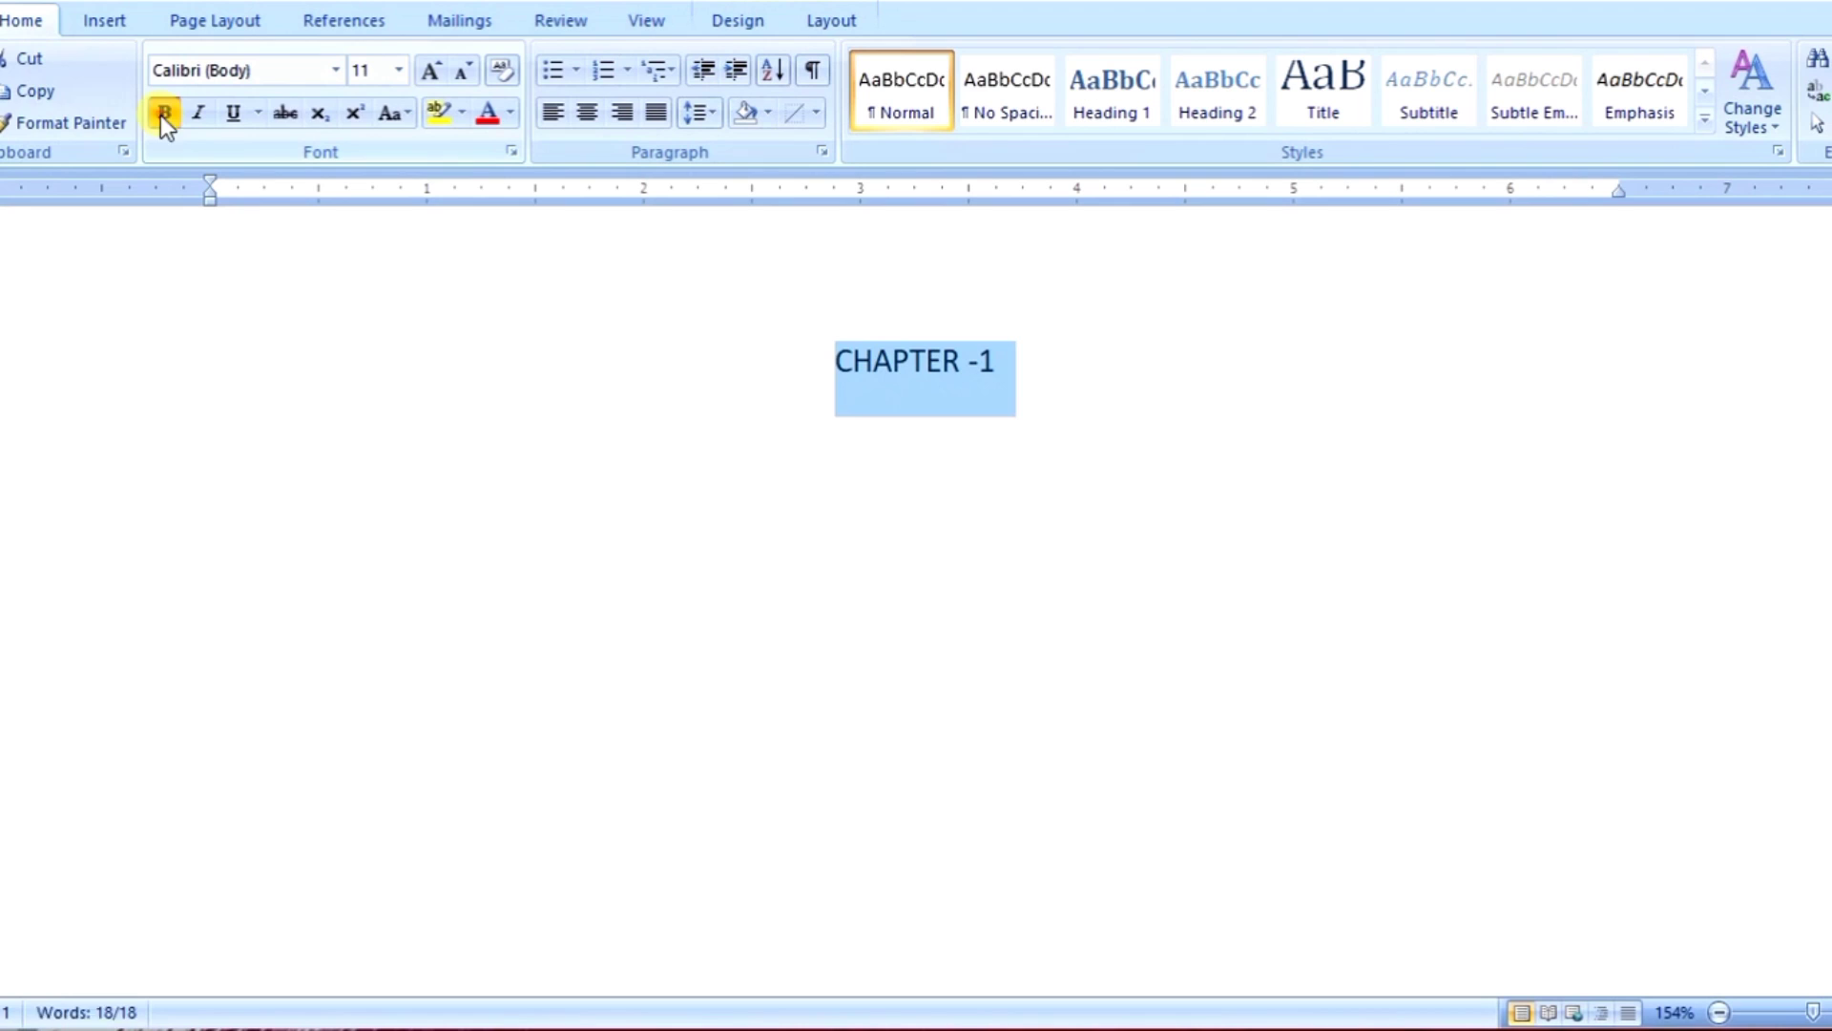
{"action": "left_click", "coordinate": [162, 115]}
{"action": "left_click", "coordinate": [430, 65]}
{"action": "left_click", "coordinate": [429, 65]}
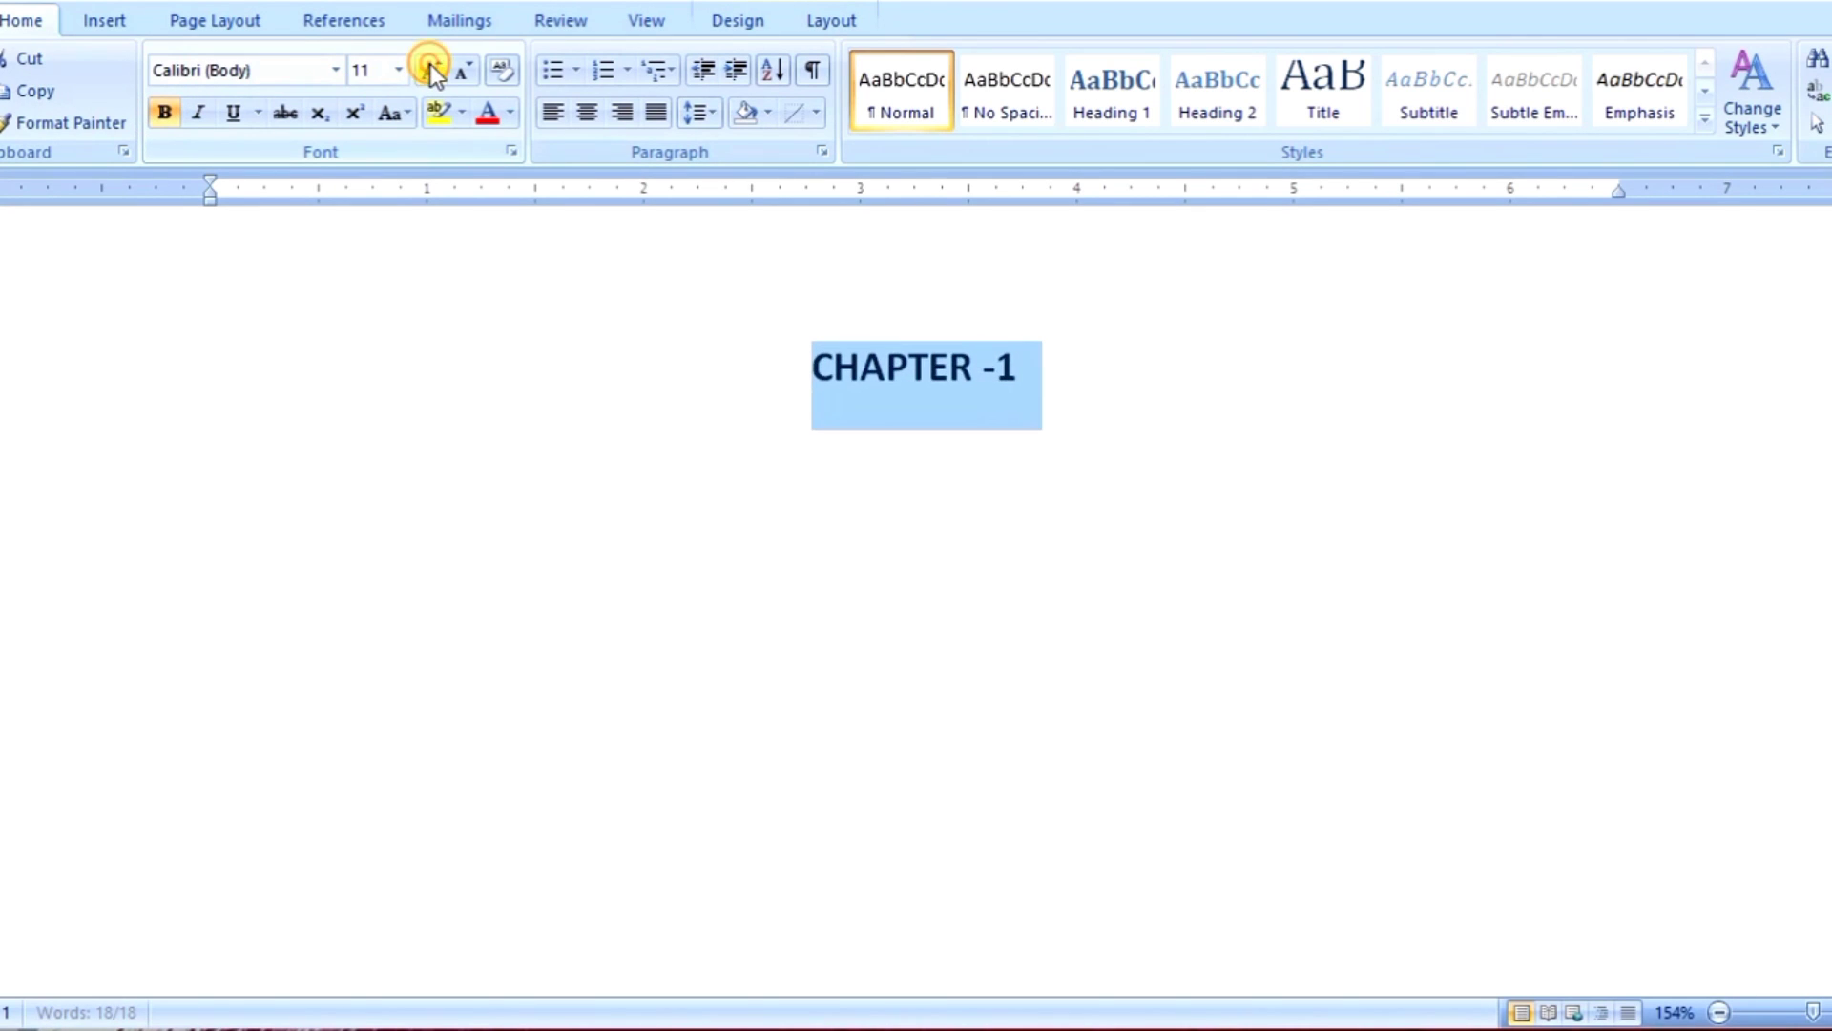
{"action": "left_click", "coordinate": [429, 65]}
{"action": "left_click", "coordinate": [430, 65]}
{"action": "left_click", "coordinate": [430, 65]}
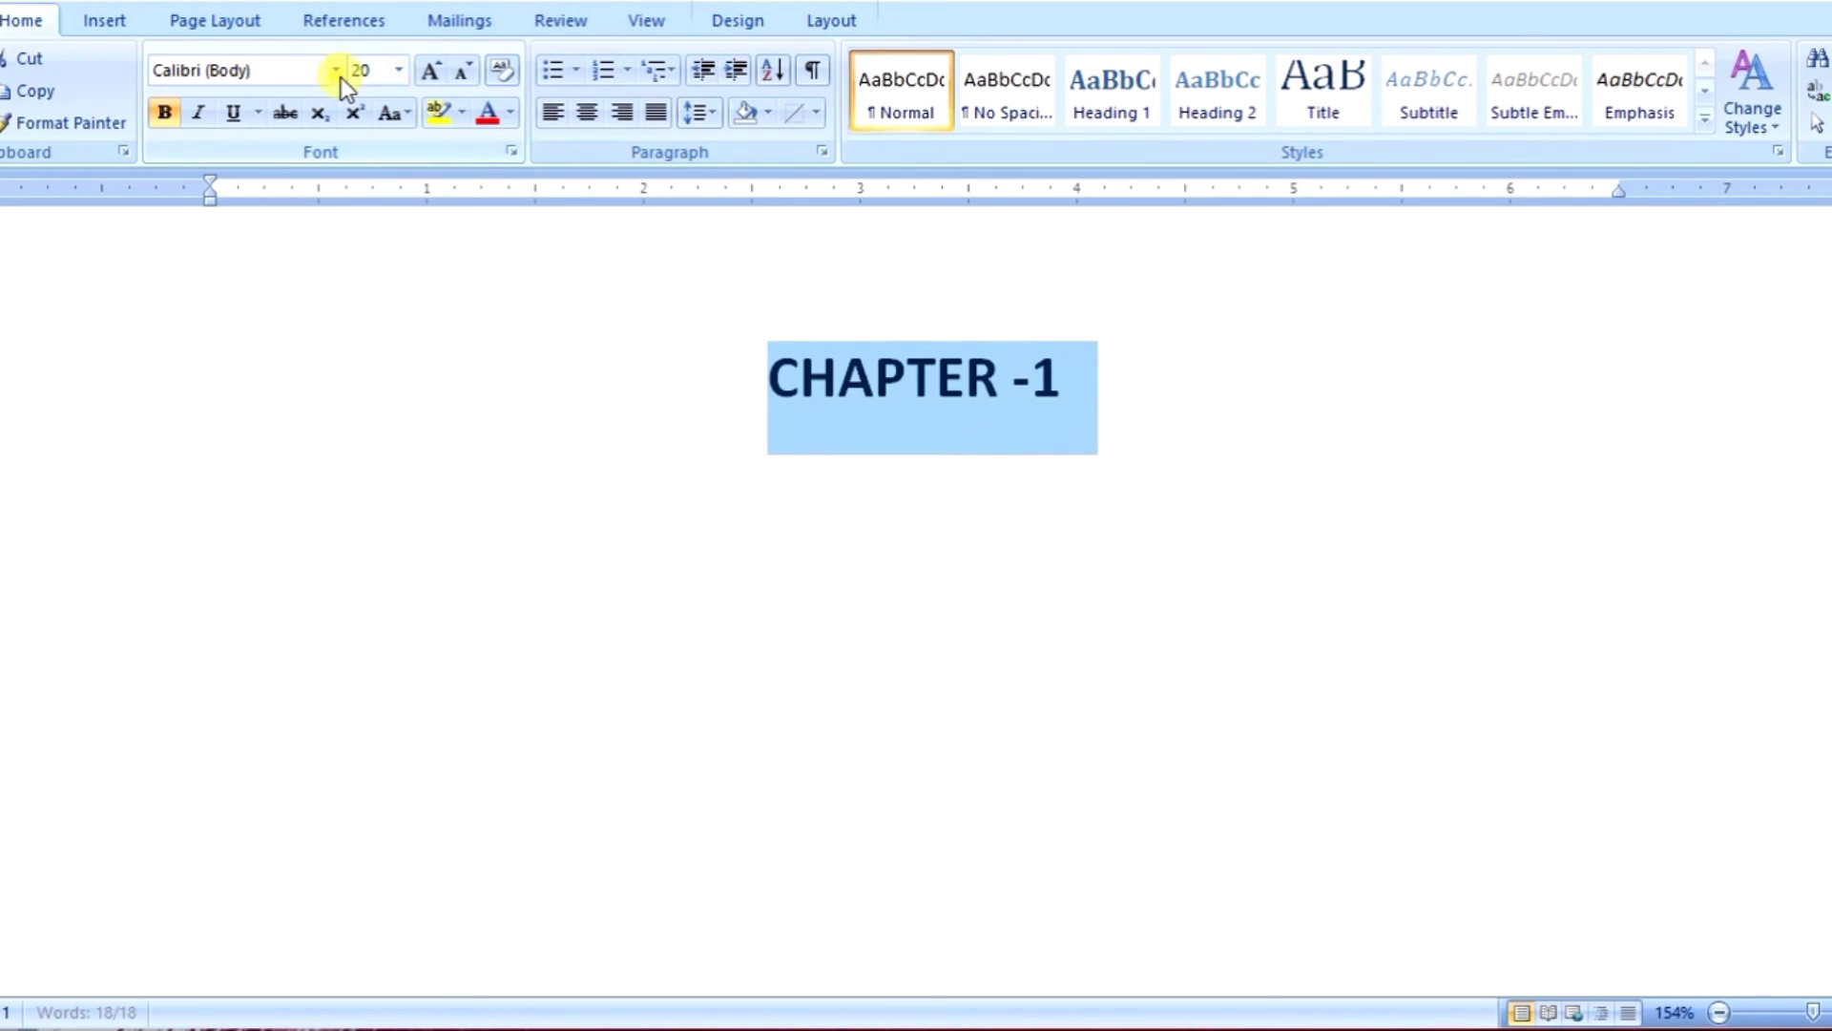
{"action": "left_click", "coordinate": [907, 394]}
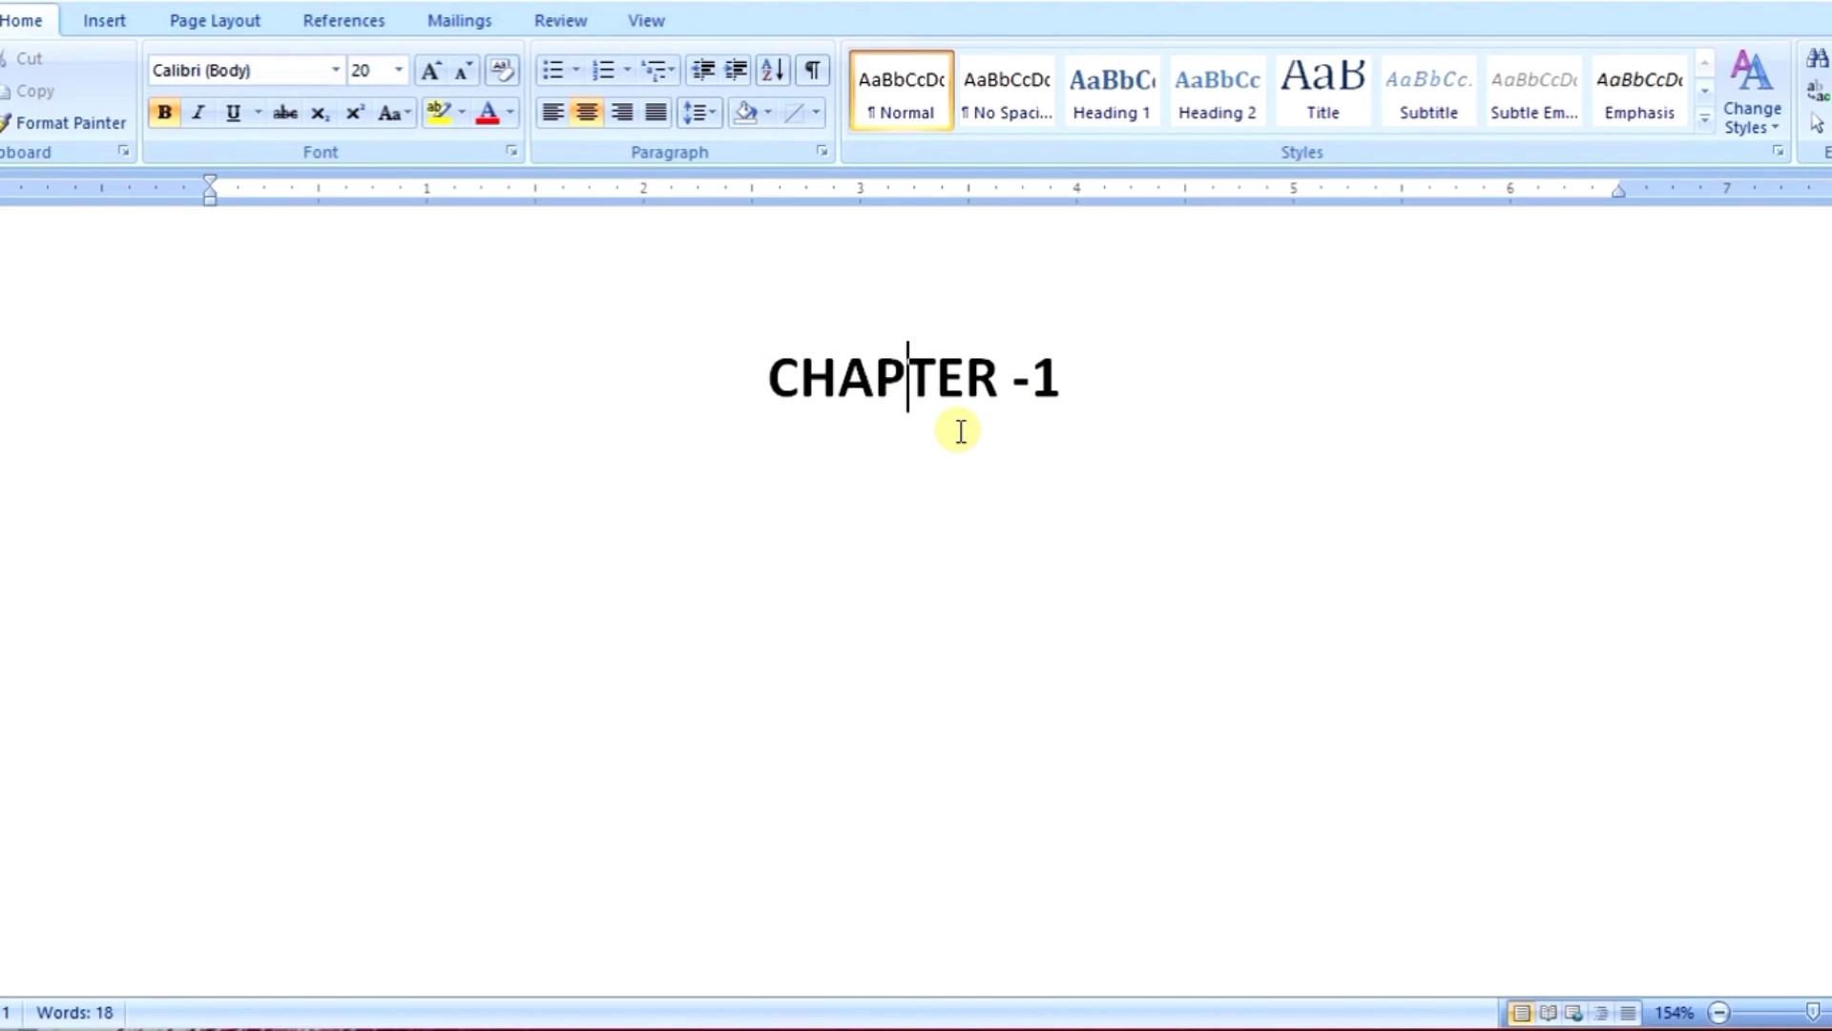
- Insert a horizontal line beneath the CHAPTER -1 heading and left-align the empty paragraph below that line
{"action": "left_click", "coordinate": [817, 114]}
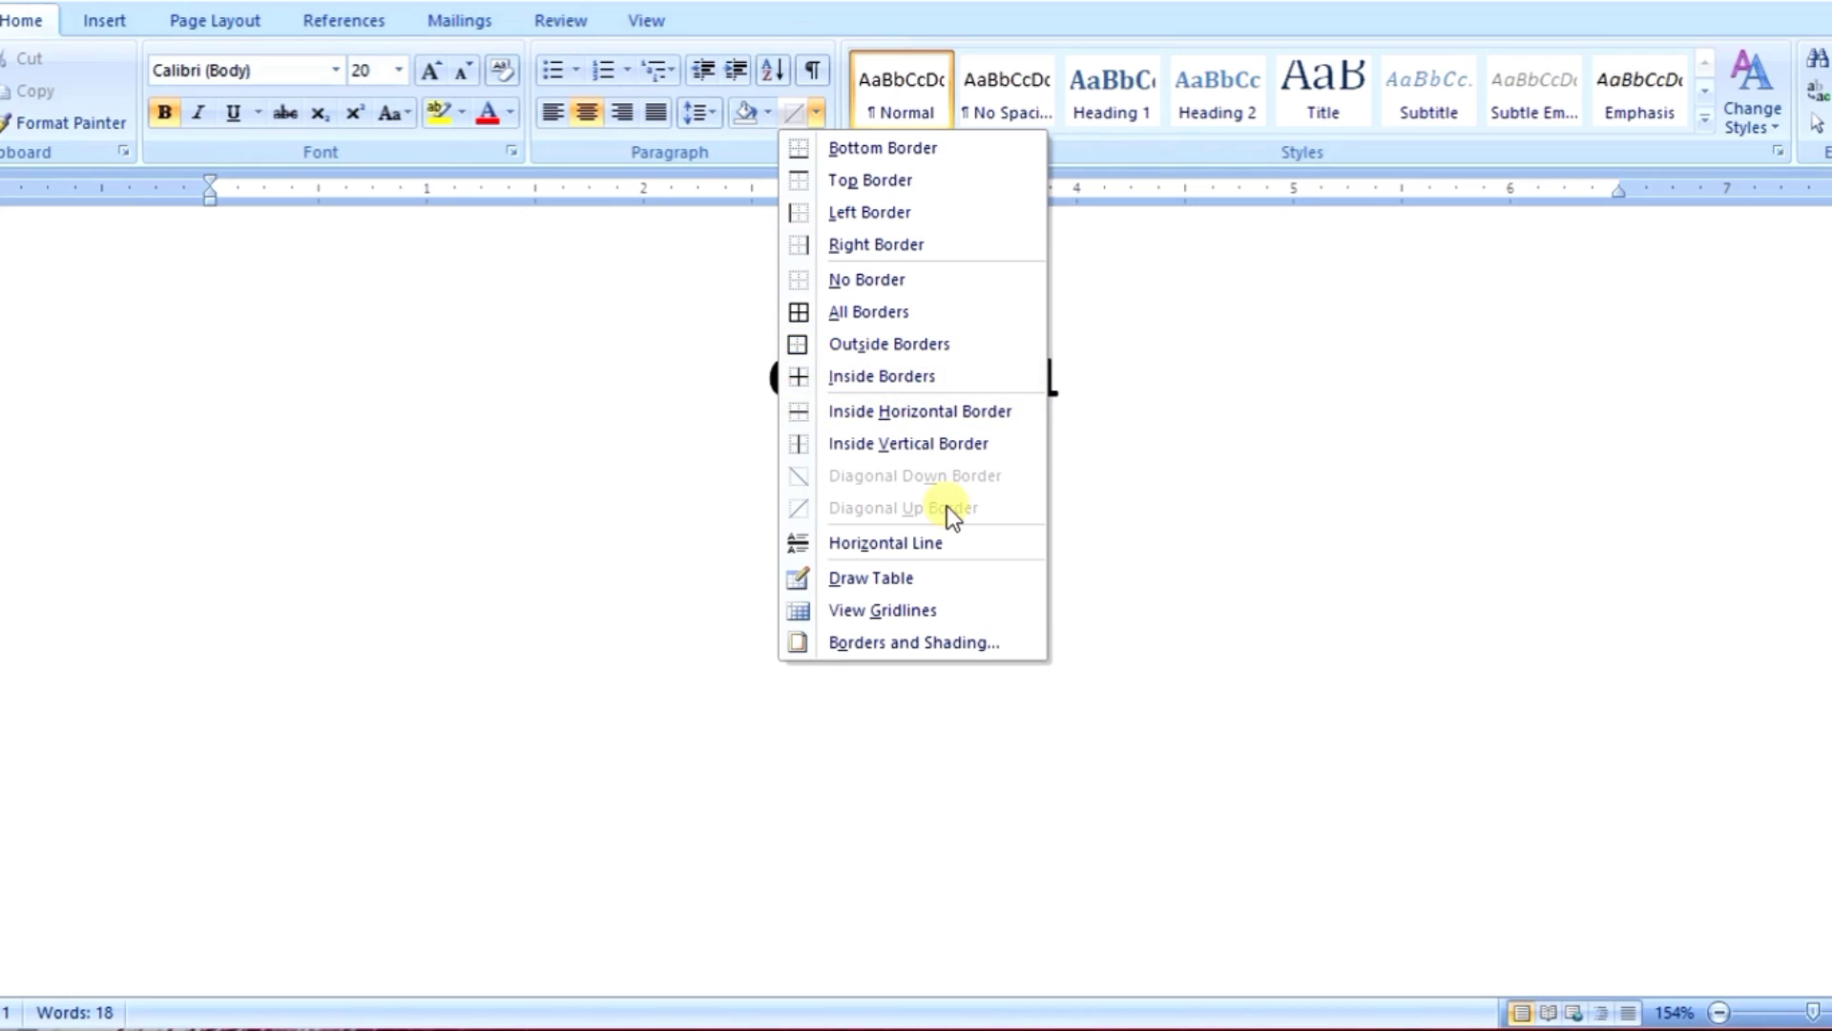
{"action": "left_click", "coordinate": [935, 544]}
{"action": "left_click", "coordinate": [817, 113]}
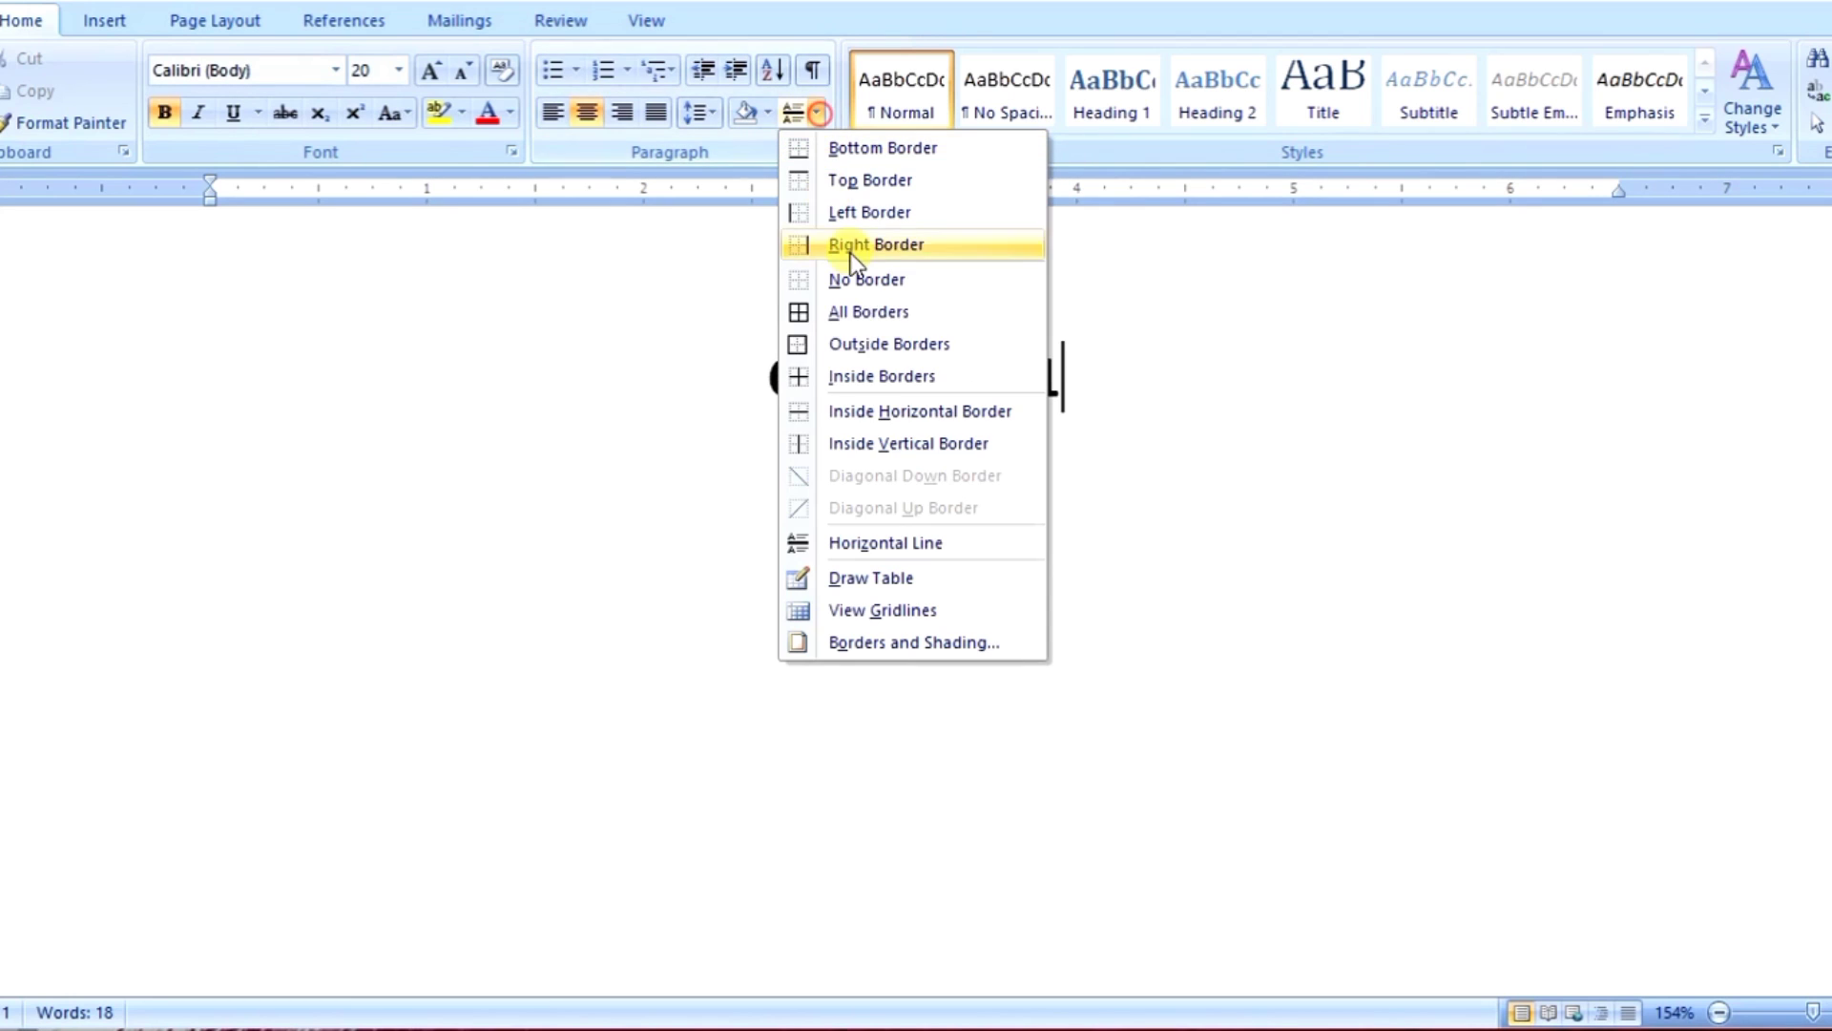
{"action": "left_click", "coordinate": [890, 541]}
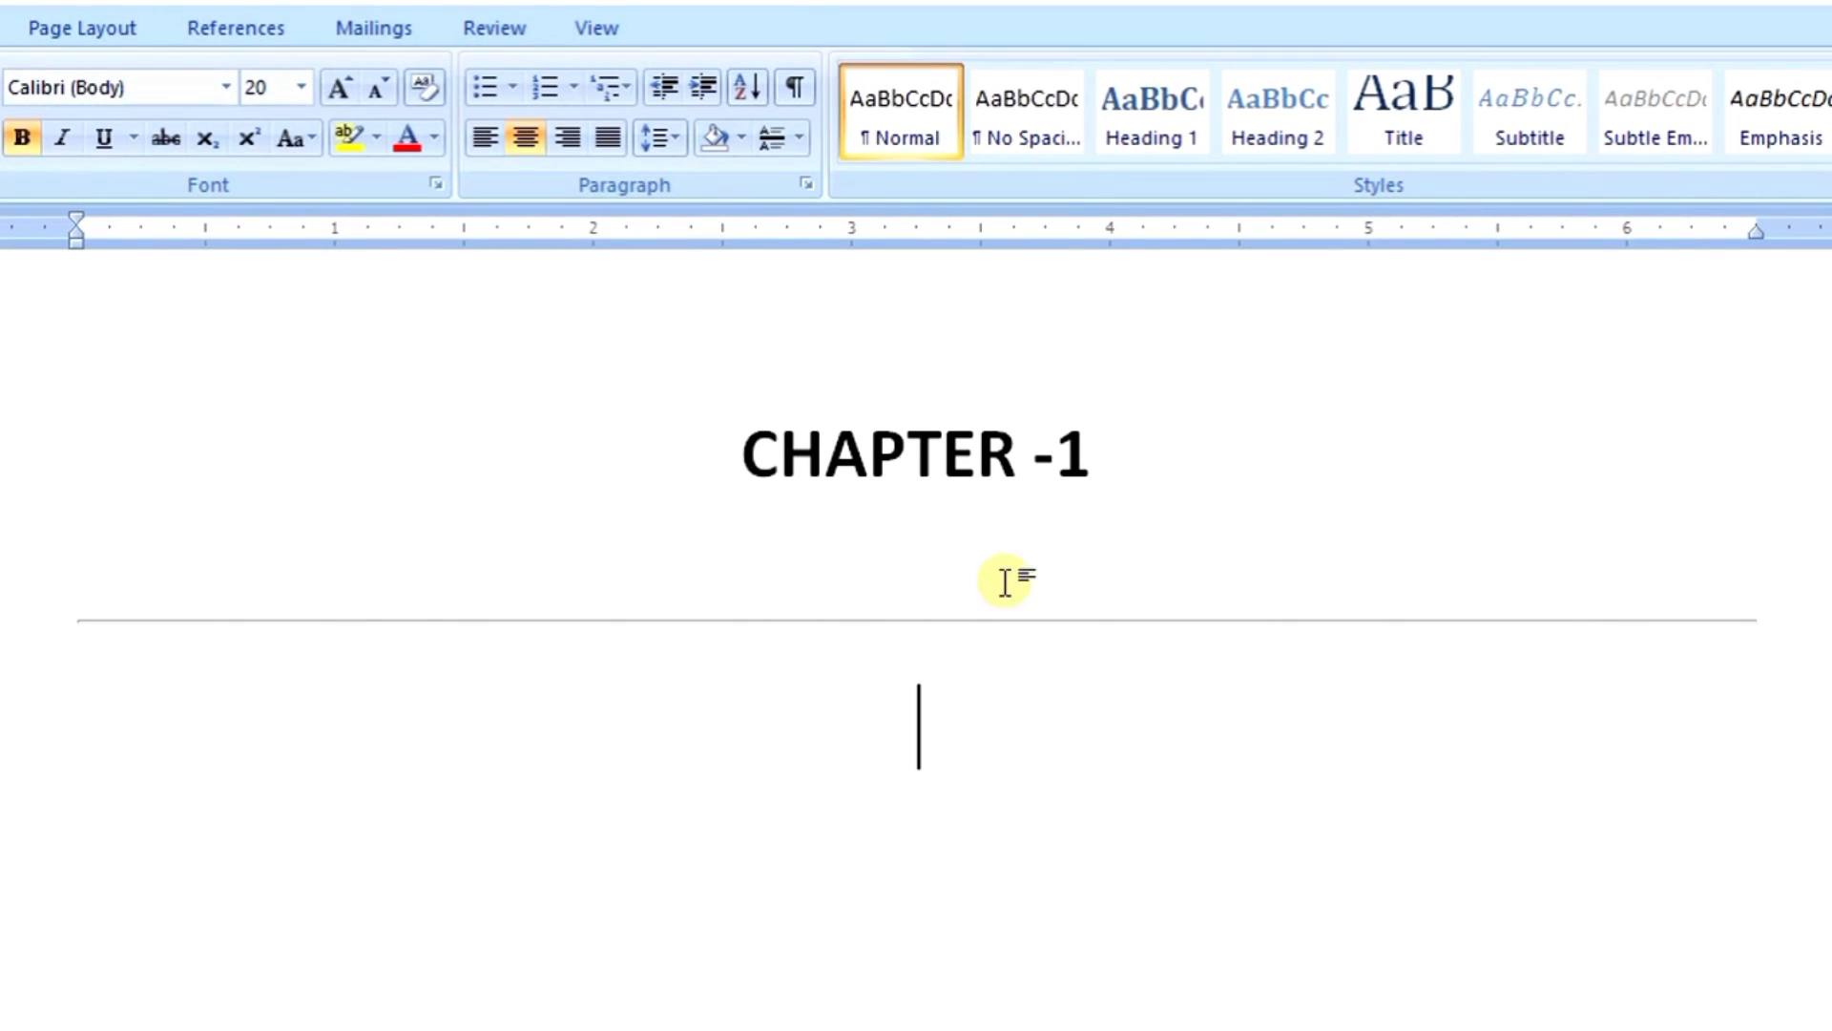
{"action": "left_click", "coordinate": [485, 138]}
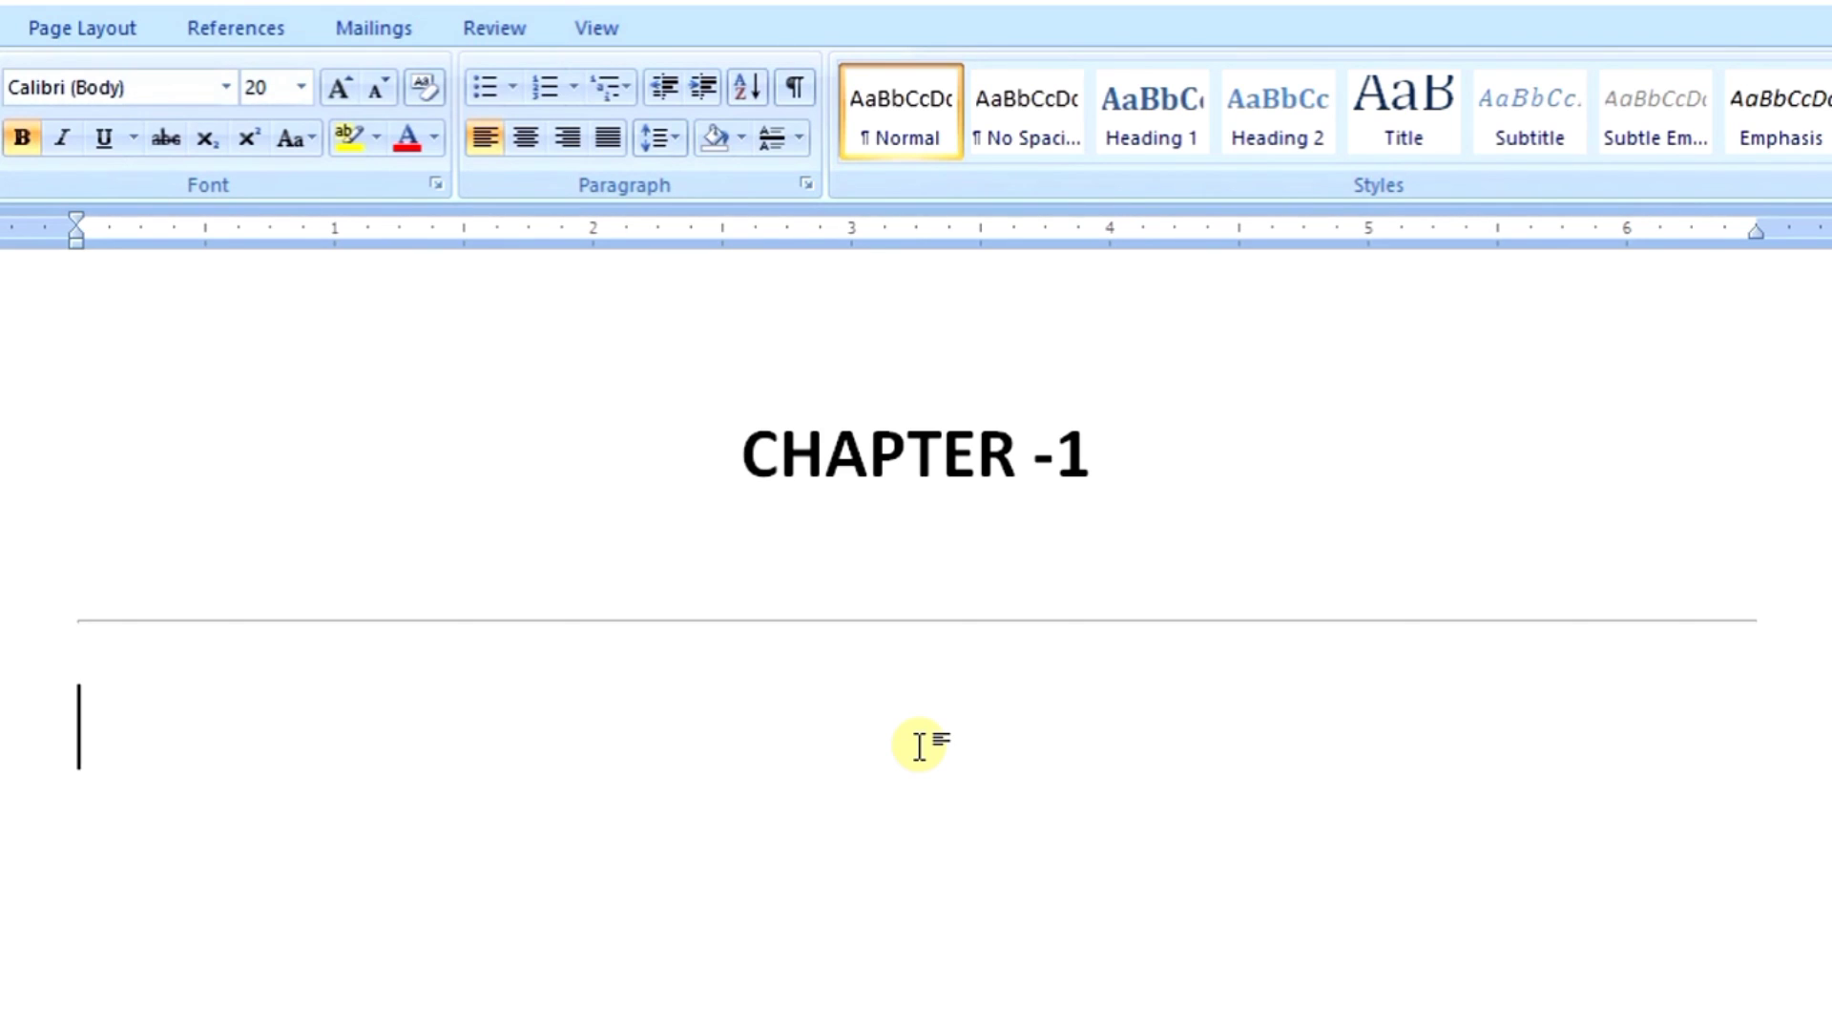
{"action": "scroll", "coordinate": [994, 824], "scroll_direction": "down", "scroll_amount": 1}
{"action": "scroll", "coordinate": [994, 859], "scroll_direction": "up", "scroll_amount": 3}
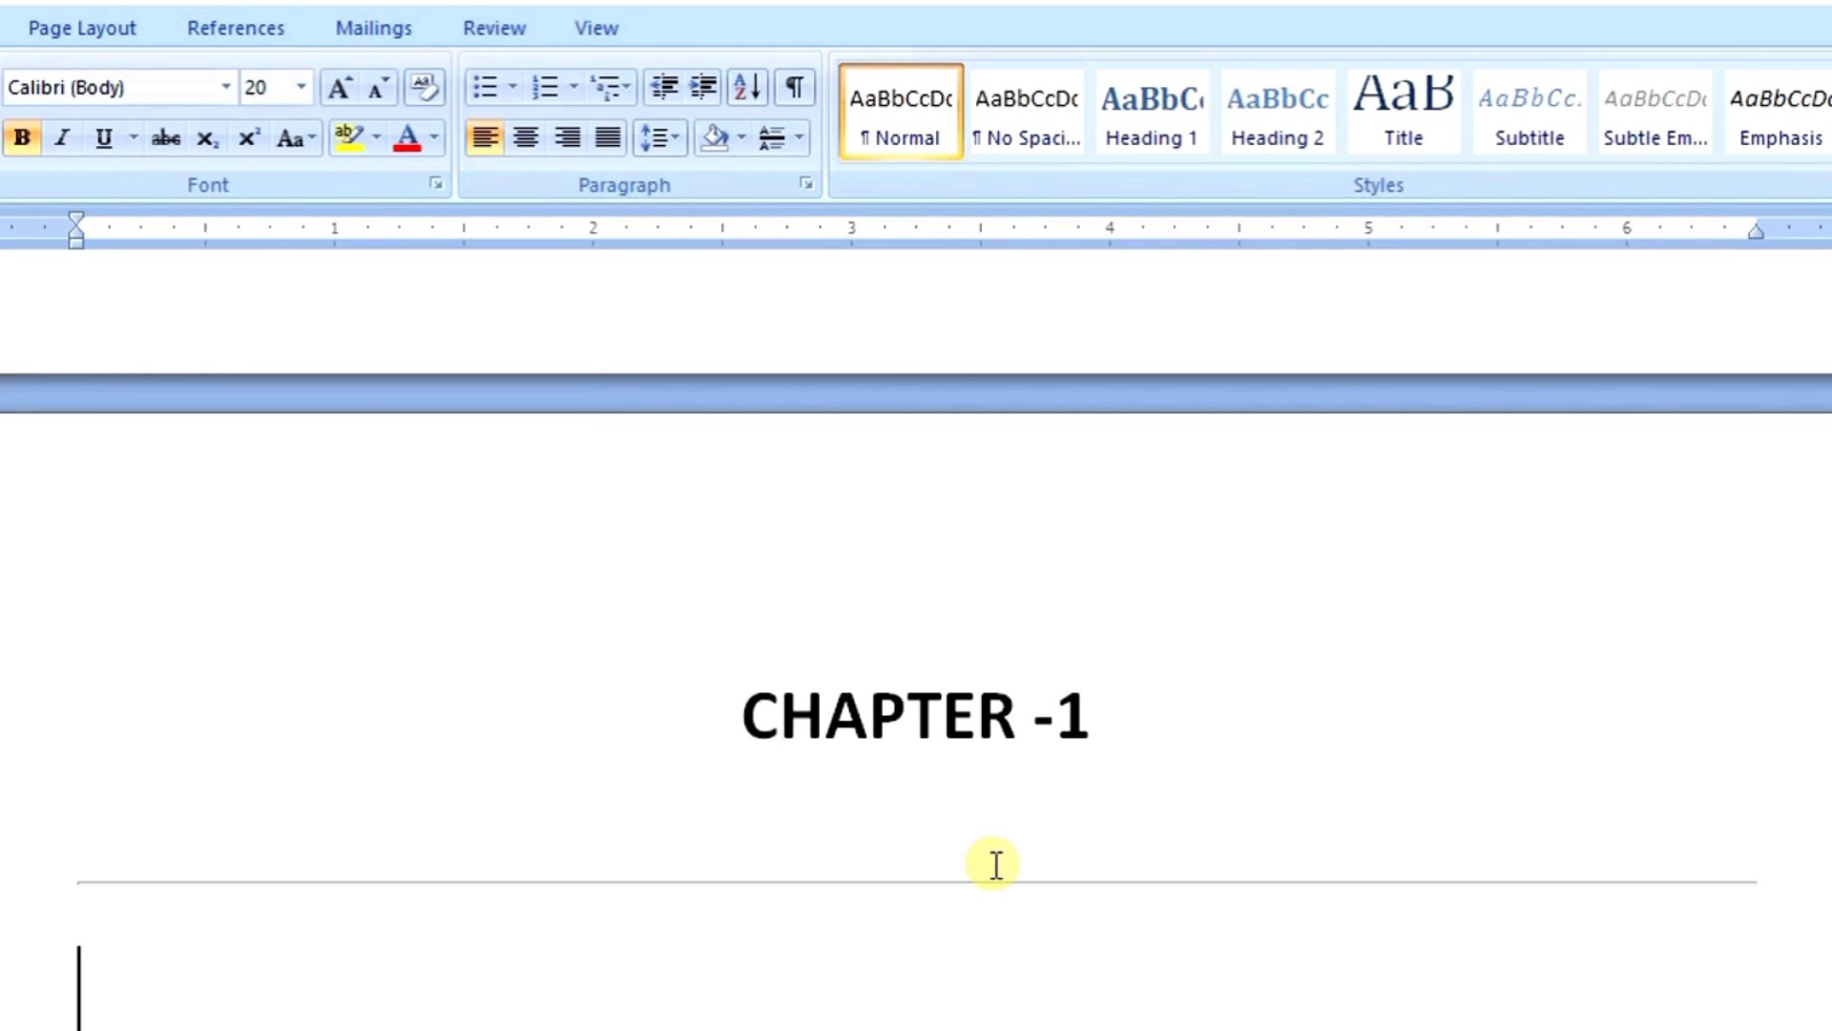
{"action": "scroll", "coordinate": [1007, 916], "scroll_direction": "down", "scroll_amount": 1}
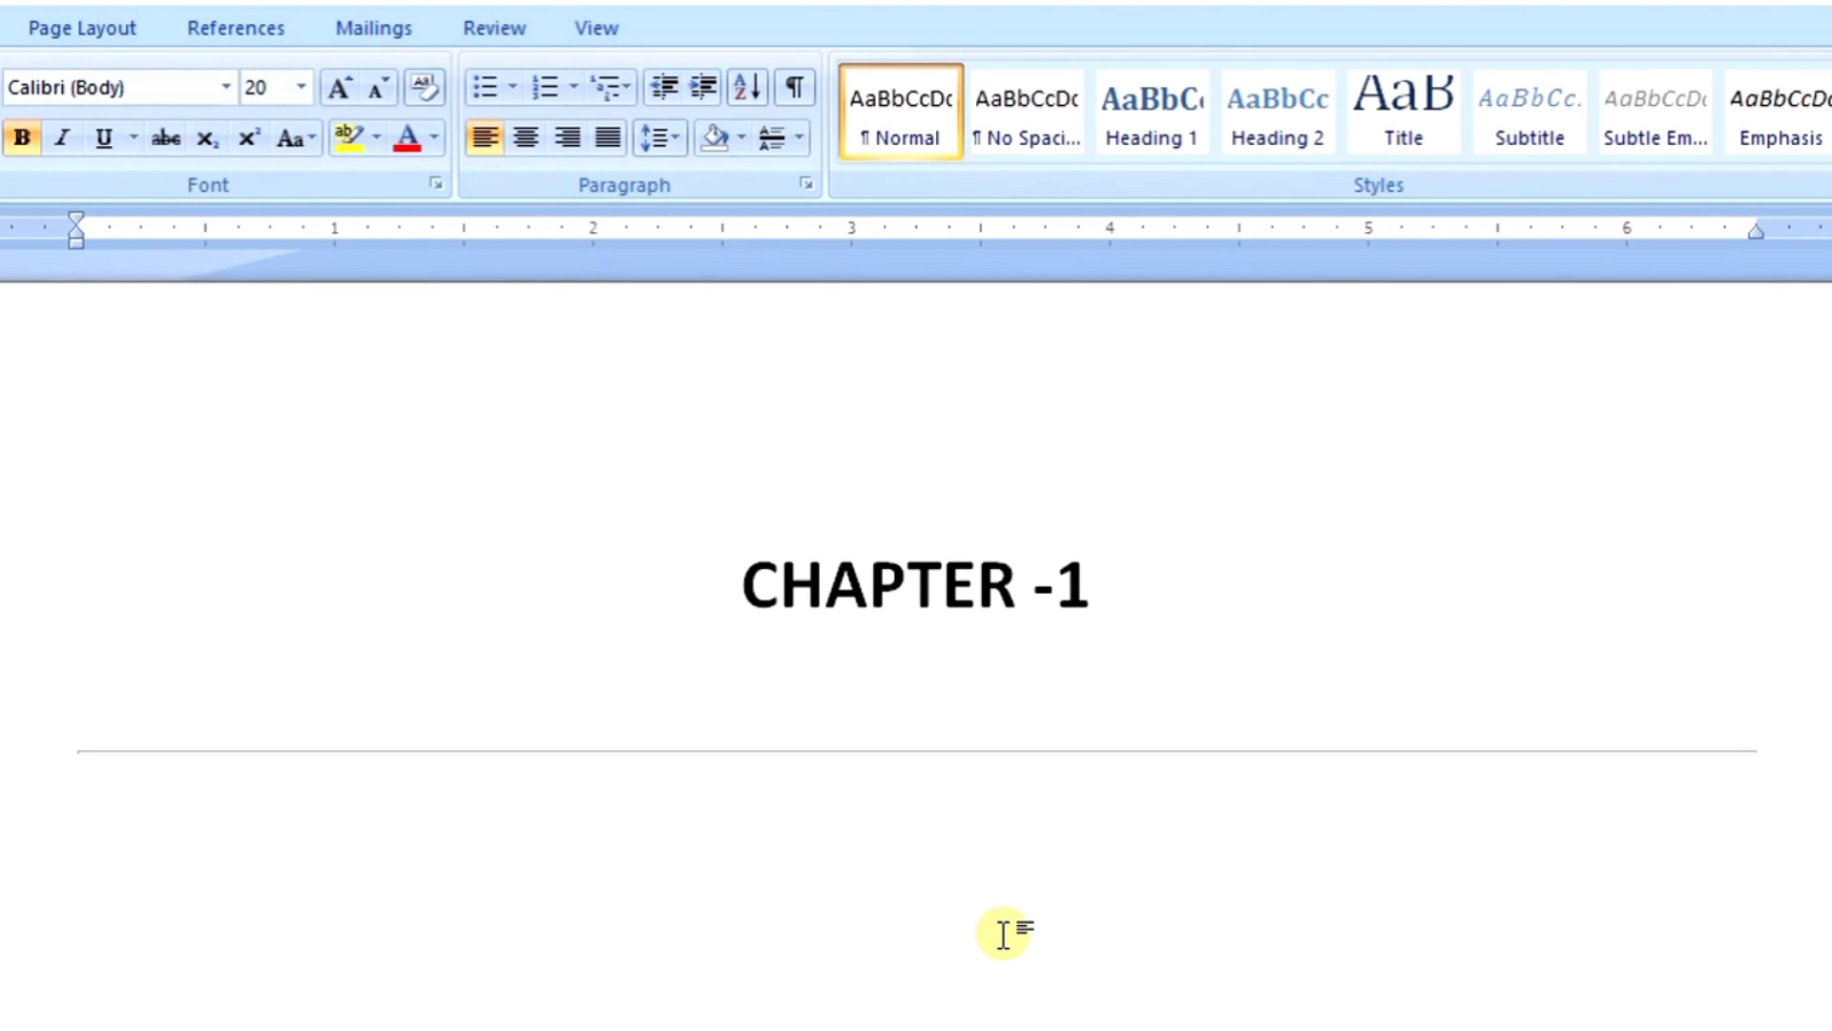
{"action": "left_click", "coordinate": [948, 750]}
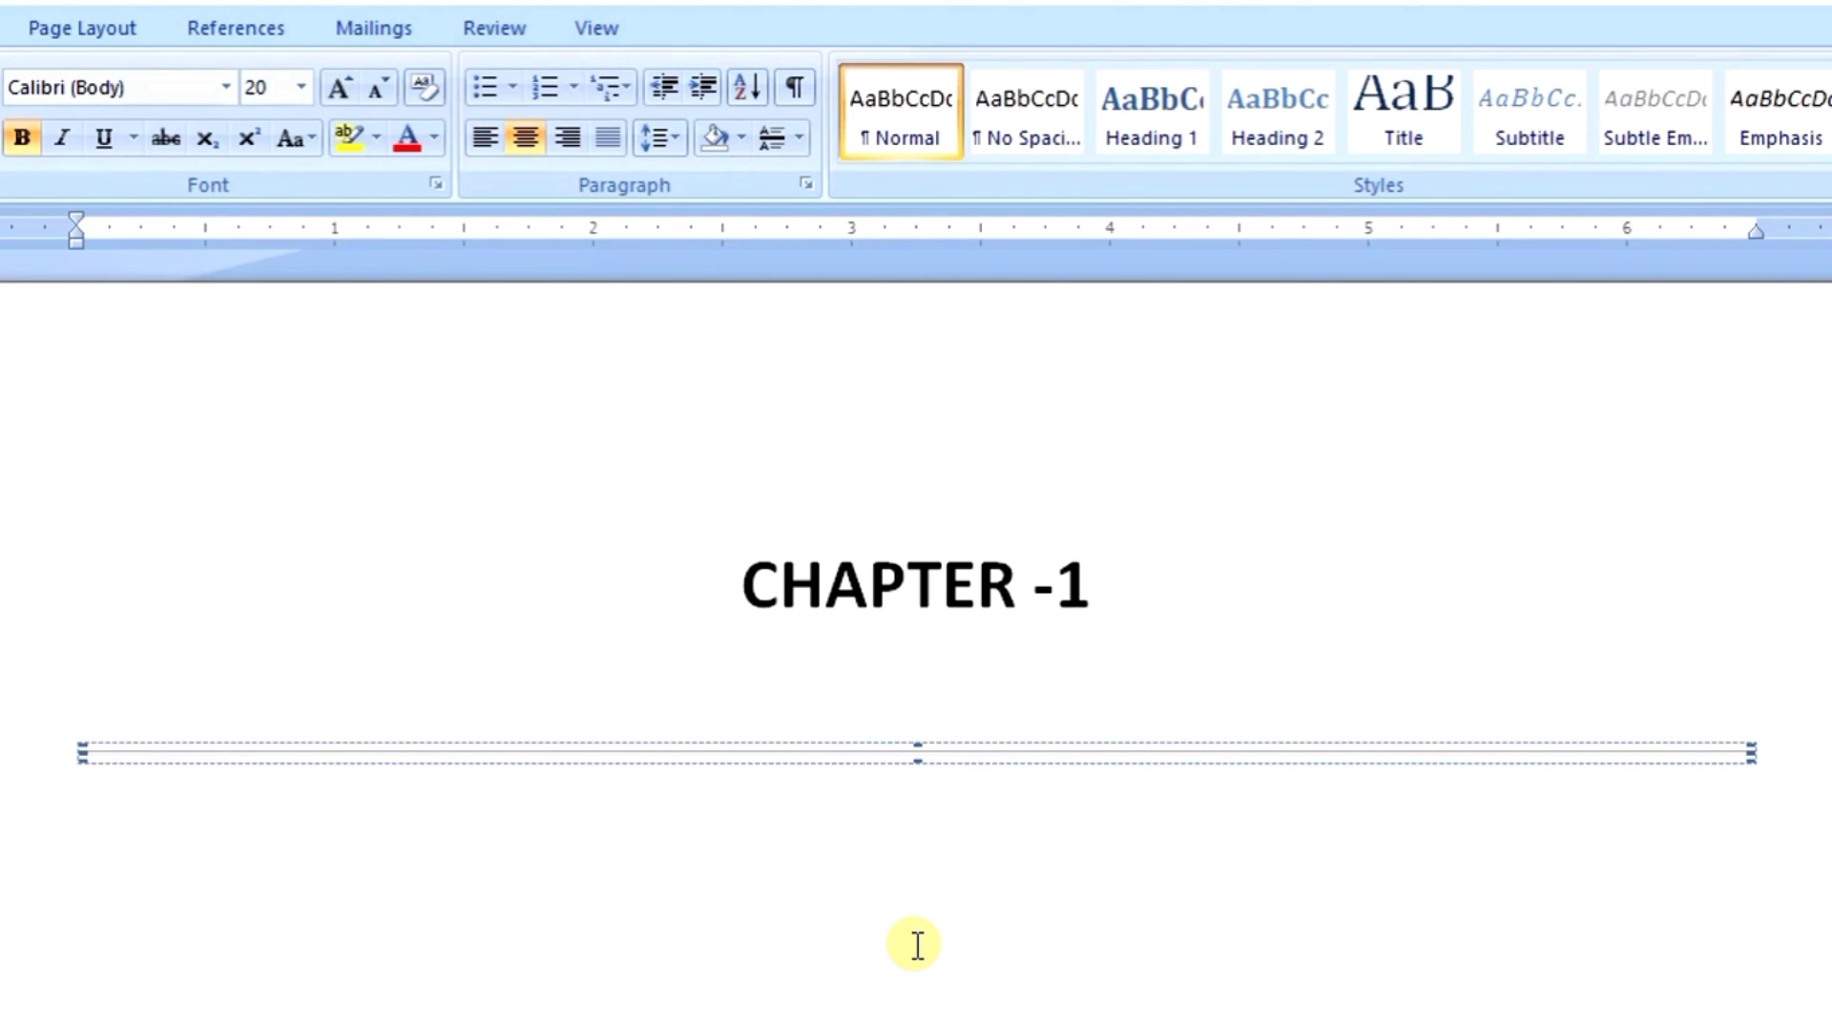
{"action": "left_click", "coordinate": [916, 945]}
- Draw a table about 2.6 inches wide below the horizontal line and divide it into four columns
{"action": "left_click", "coordinate": [798, 136]}
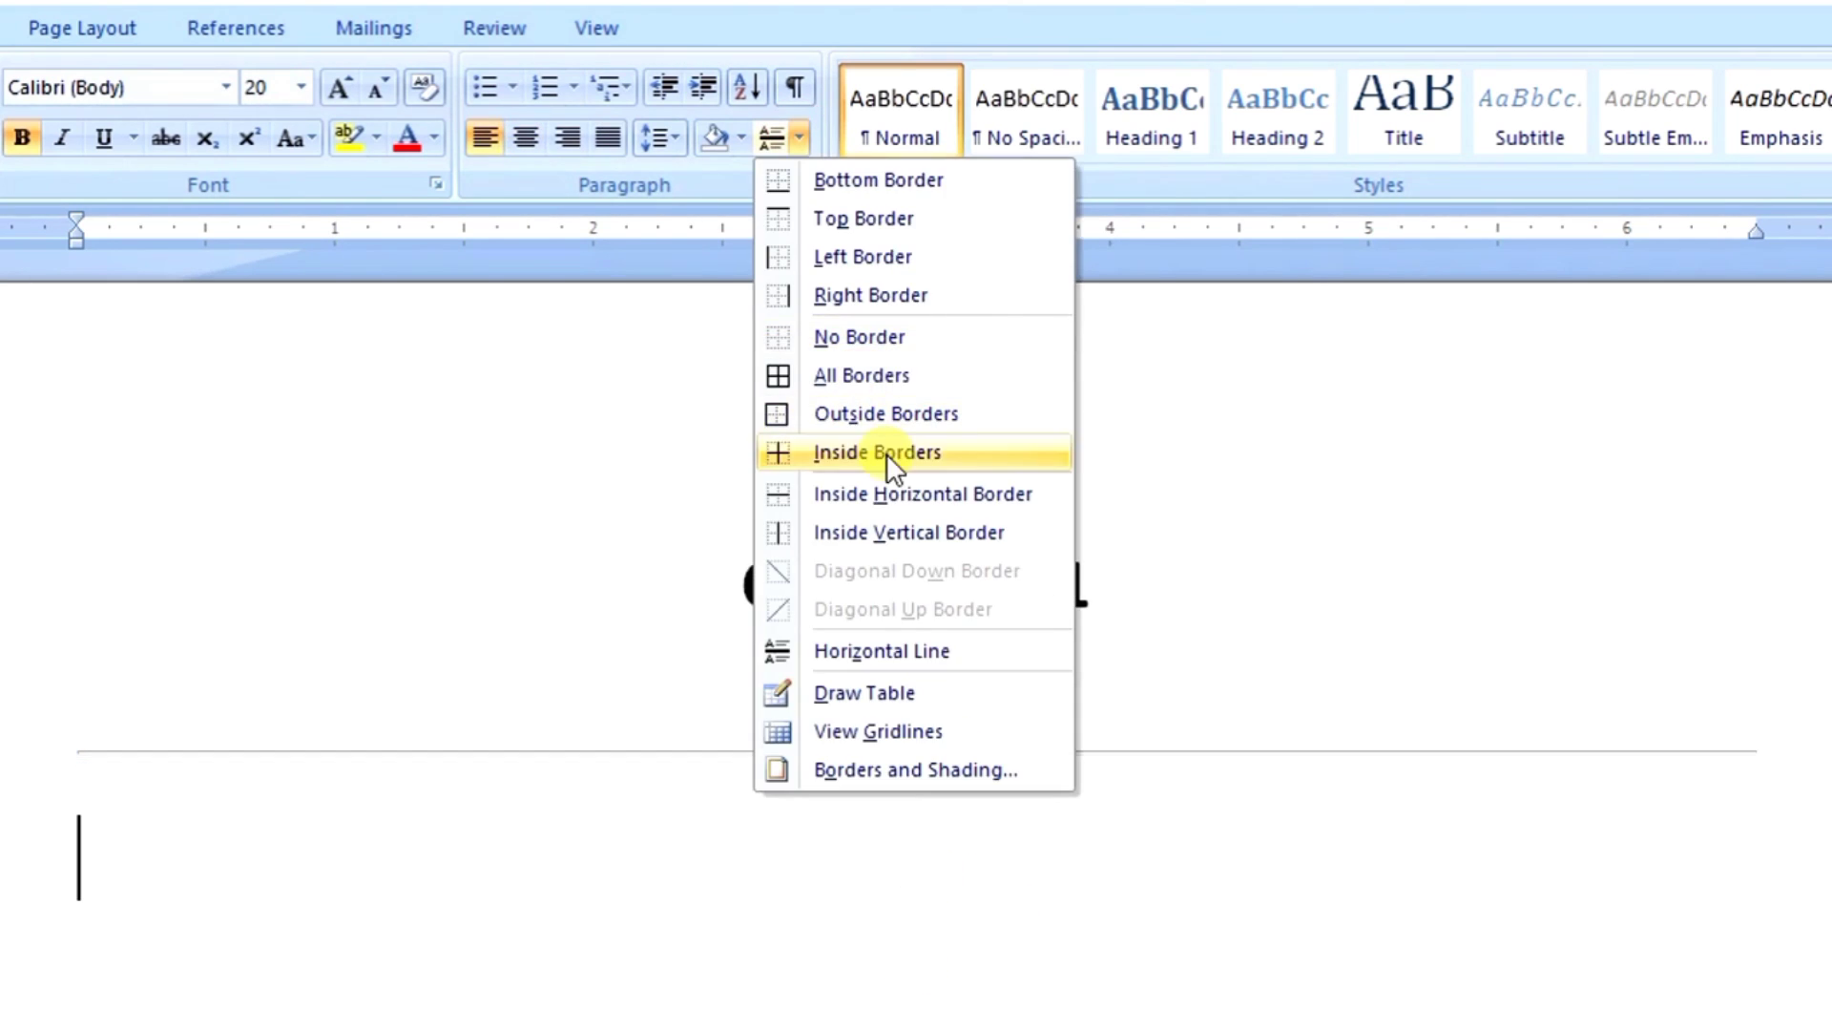
{"action": "left_click", "coordinate": [919, 698]}
{"action": "mouse_move", "coordinate": [565, 837]}
{"action": "left_mouse_down"}
{"action": "mouse_move", "coordinate": [1229, 1030]}
{"action": "mouse_move", "coordinate": [1295, 987]}
{"action": "left_mouse_up"}
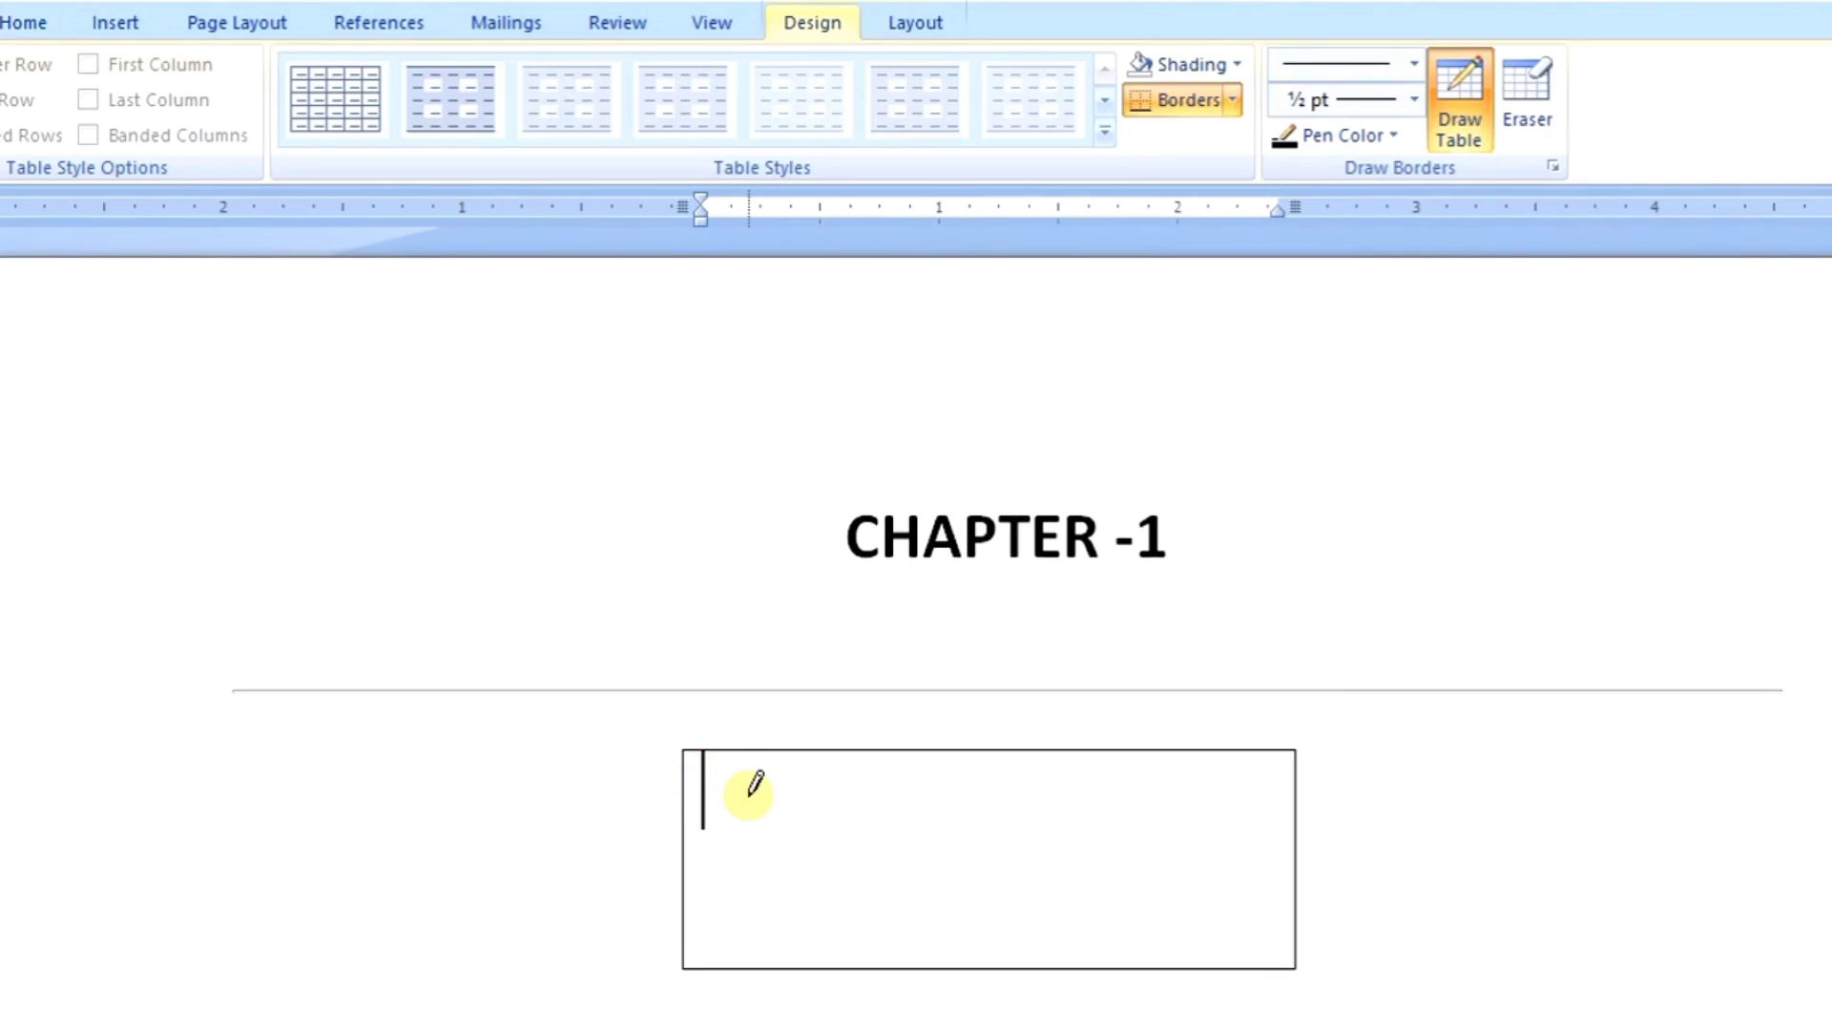
{"action": "left_click_drag", "start_coordinate": [820, 789], "coordinate": [838, 954]}
{"action": "left_click_drag", "start_coordinate": [1009, 759], "coordinate": [1010, 954]}
{"action": "left_click_drag", "start_coordinate": [1128, 762], "coordinate": [1120, 871]}
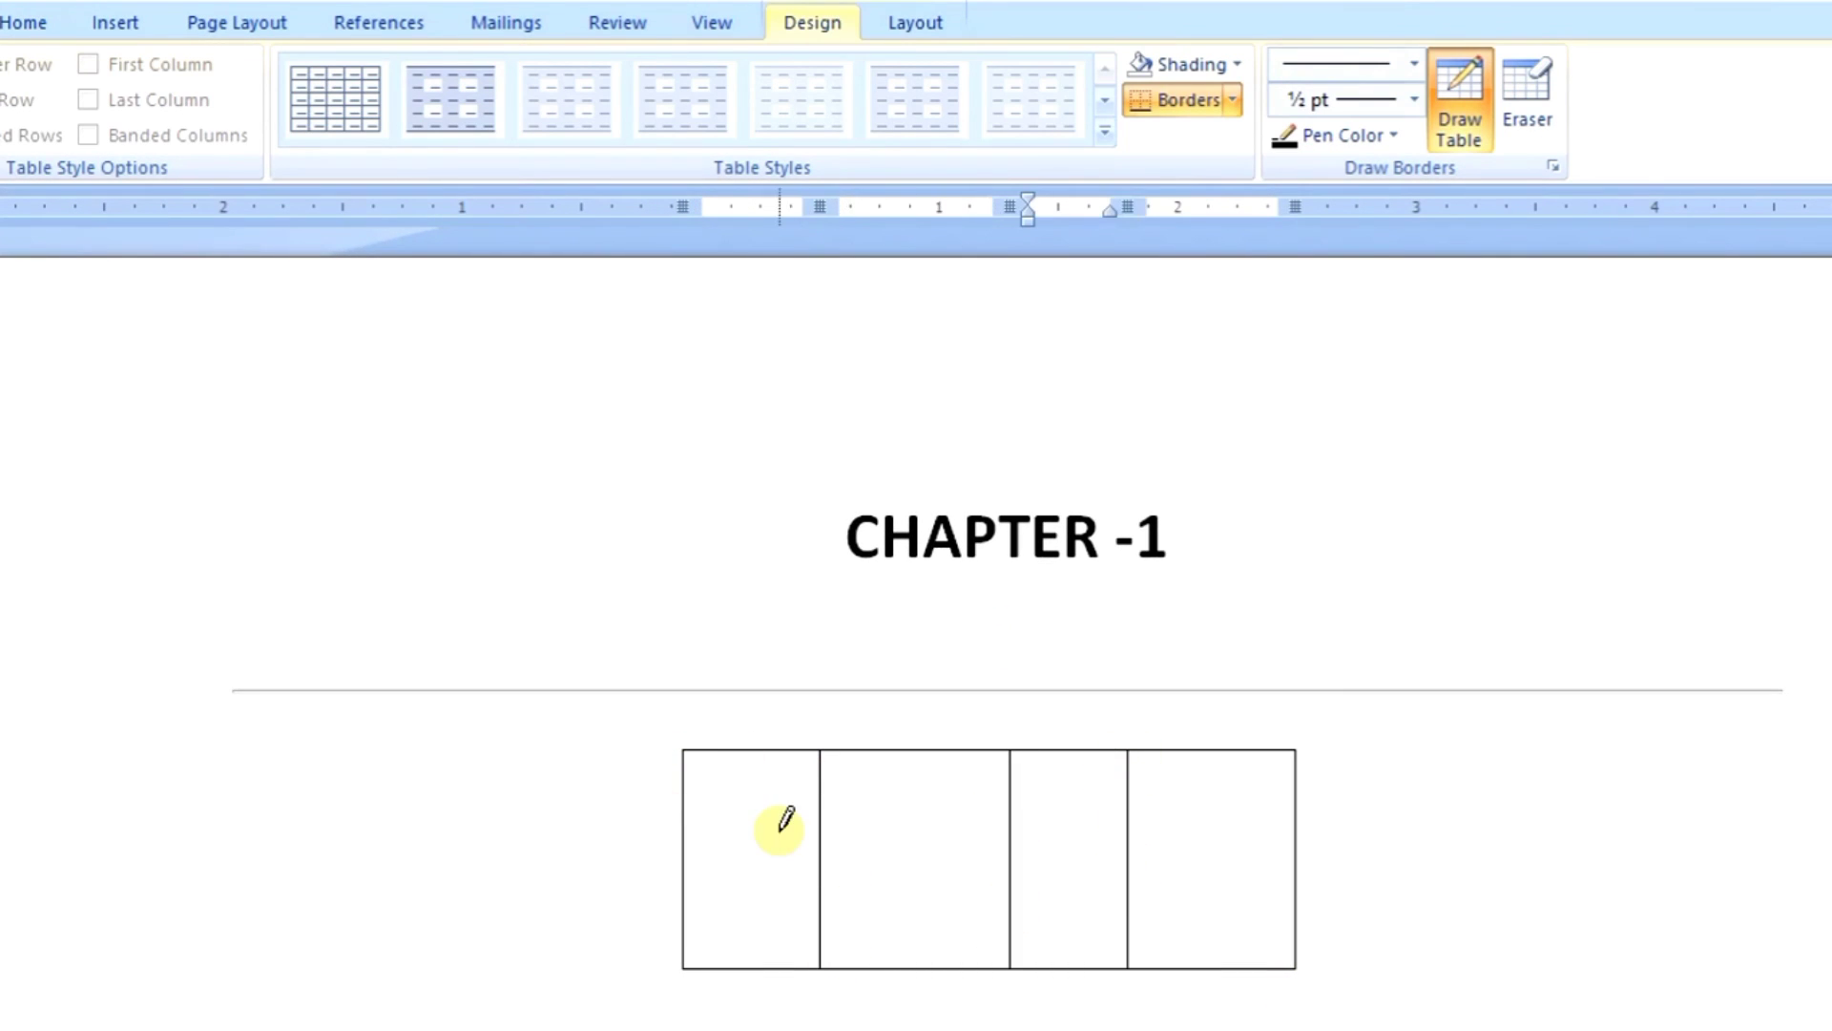
- Divide the hand-drawn table into three rows with horizontal lines across all columns, and end table drawing
{"action": "left_click_drag", "start_coordinate": [769, 825], "coordinate": [1212, 784]}
{"action": "mouse_move", "coordinate": [708, 838]}
{"action": "left_mouse_down"}
{"action": "mouse_move", "coordinate": [838, 818]}
{"action": "mouse_move", "coordinate": [1183, 859]}
{"action": "left_mouse_up"}
{"action": "left_click_drag", "start_coordinate": [763, 947], "coordinate": [1200, 952]}
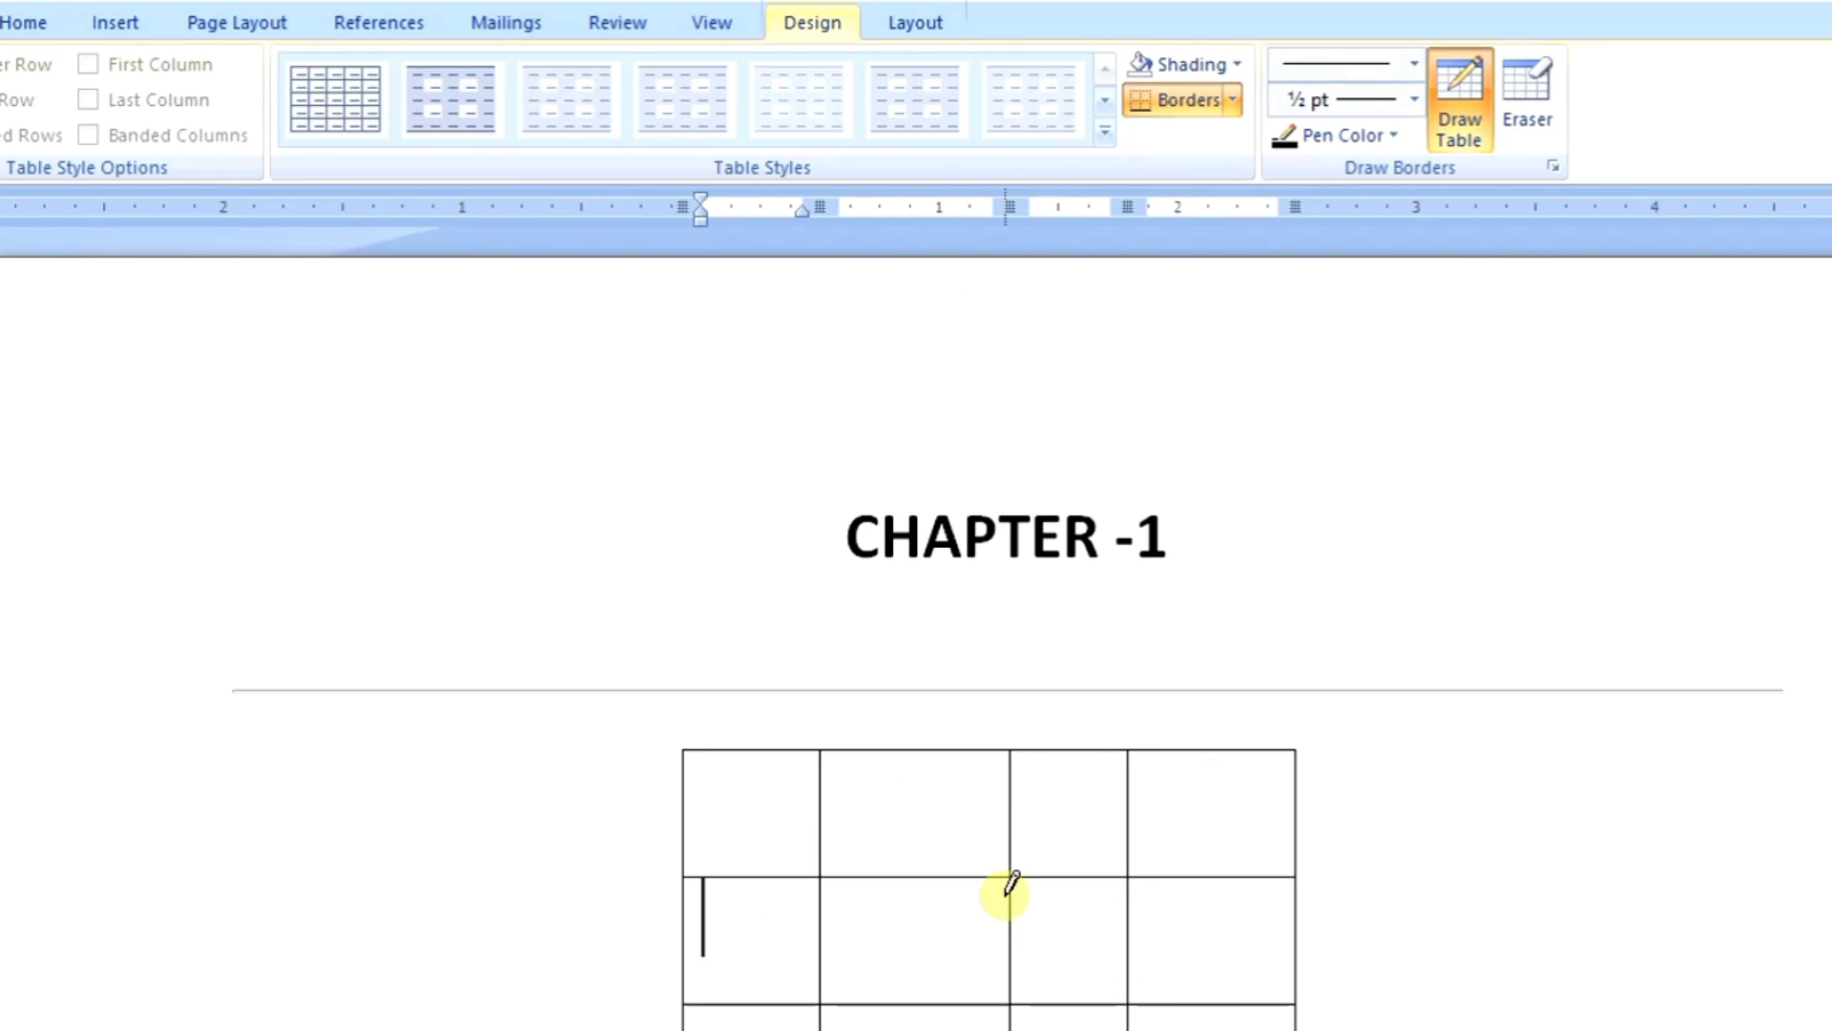
{"action": "left_click", "coordinate": [59, 21]}
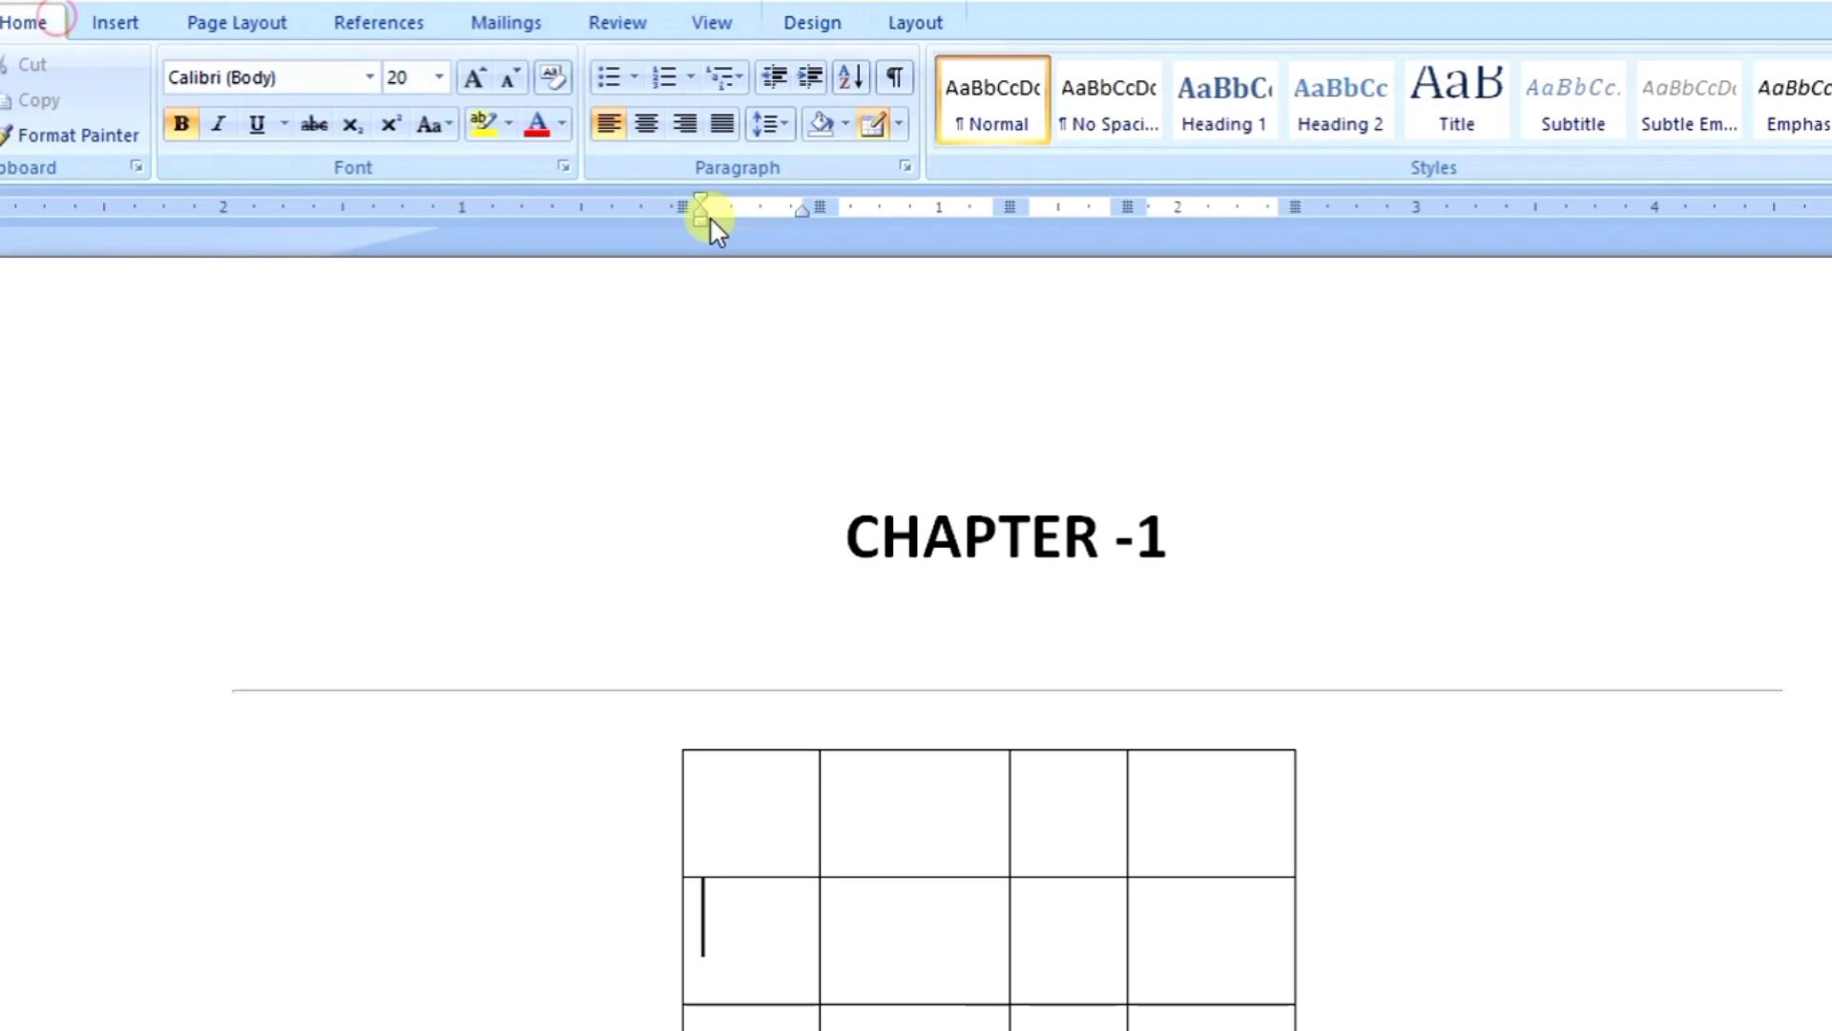
{"action": "left_click", "coordinate": [898, 124]}
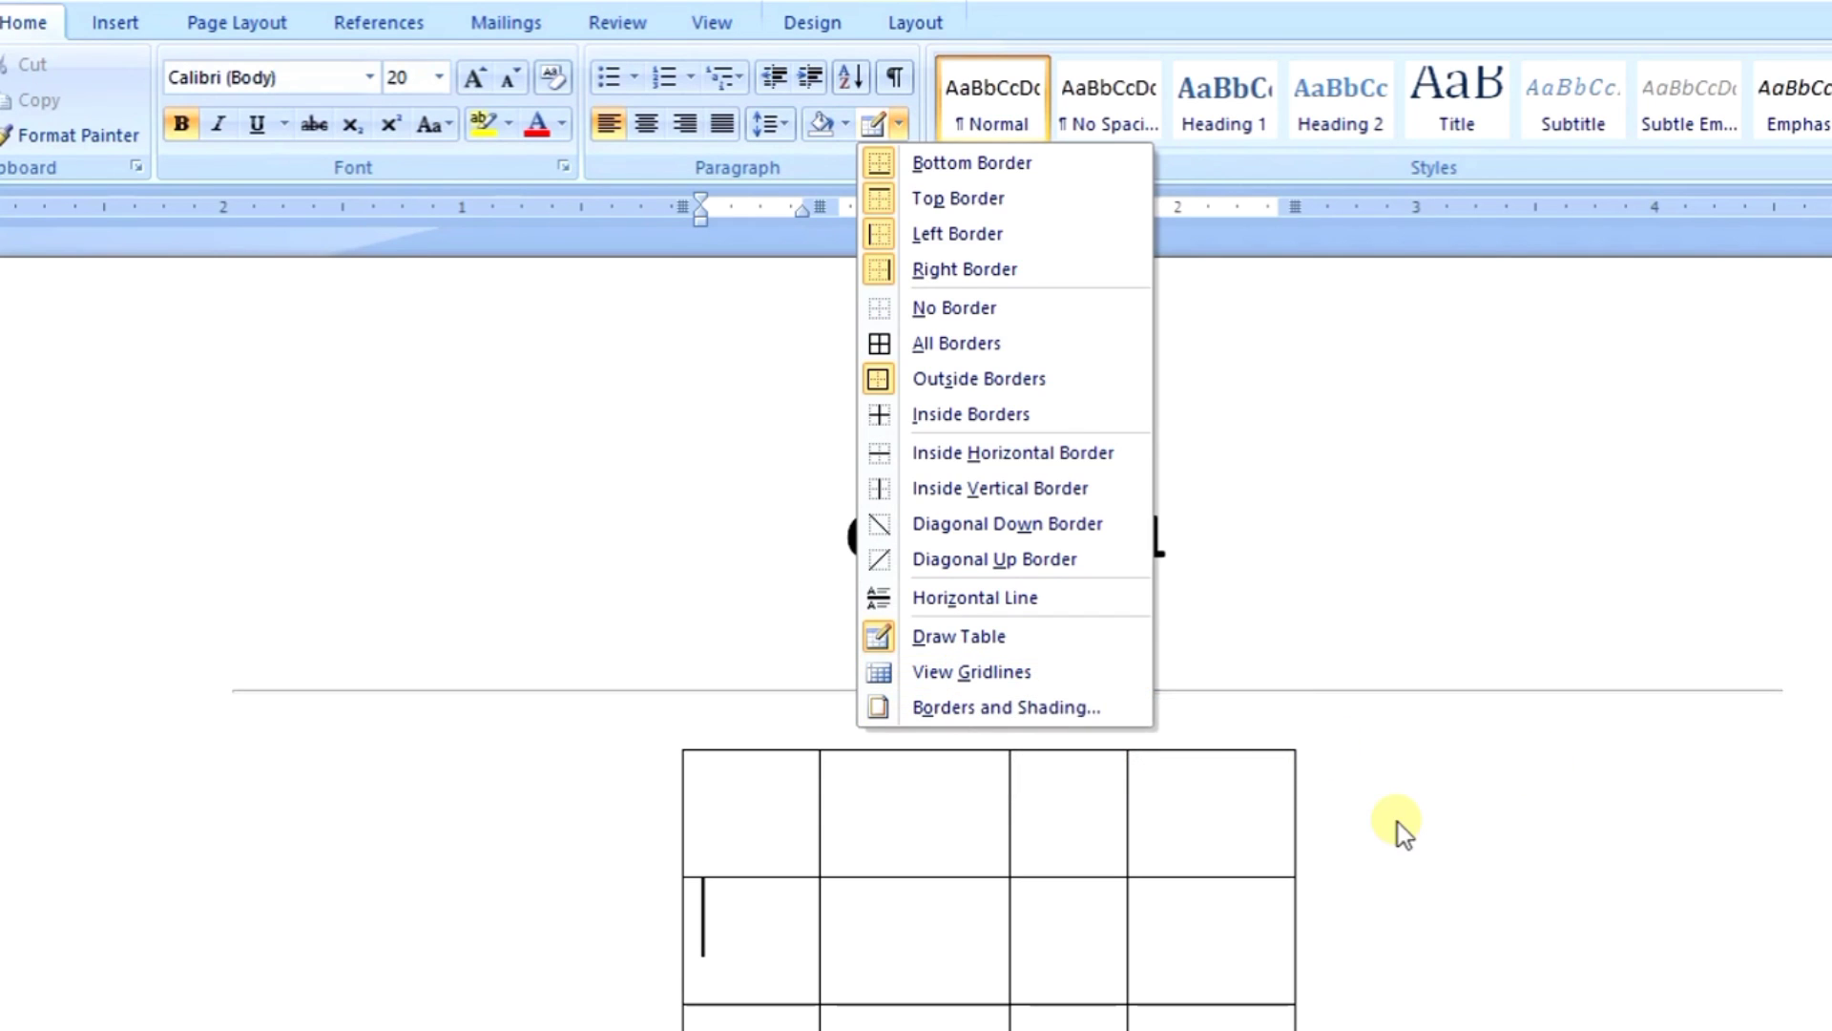
{"action": "left_click", "coordinate": [1185, 842]}
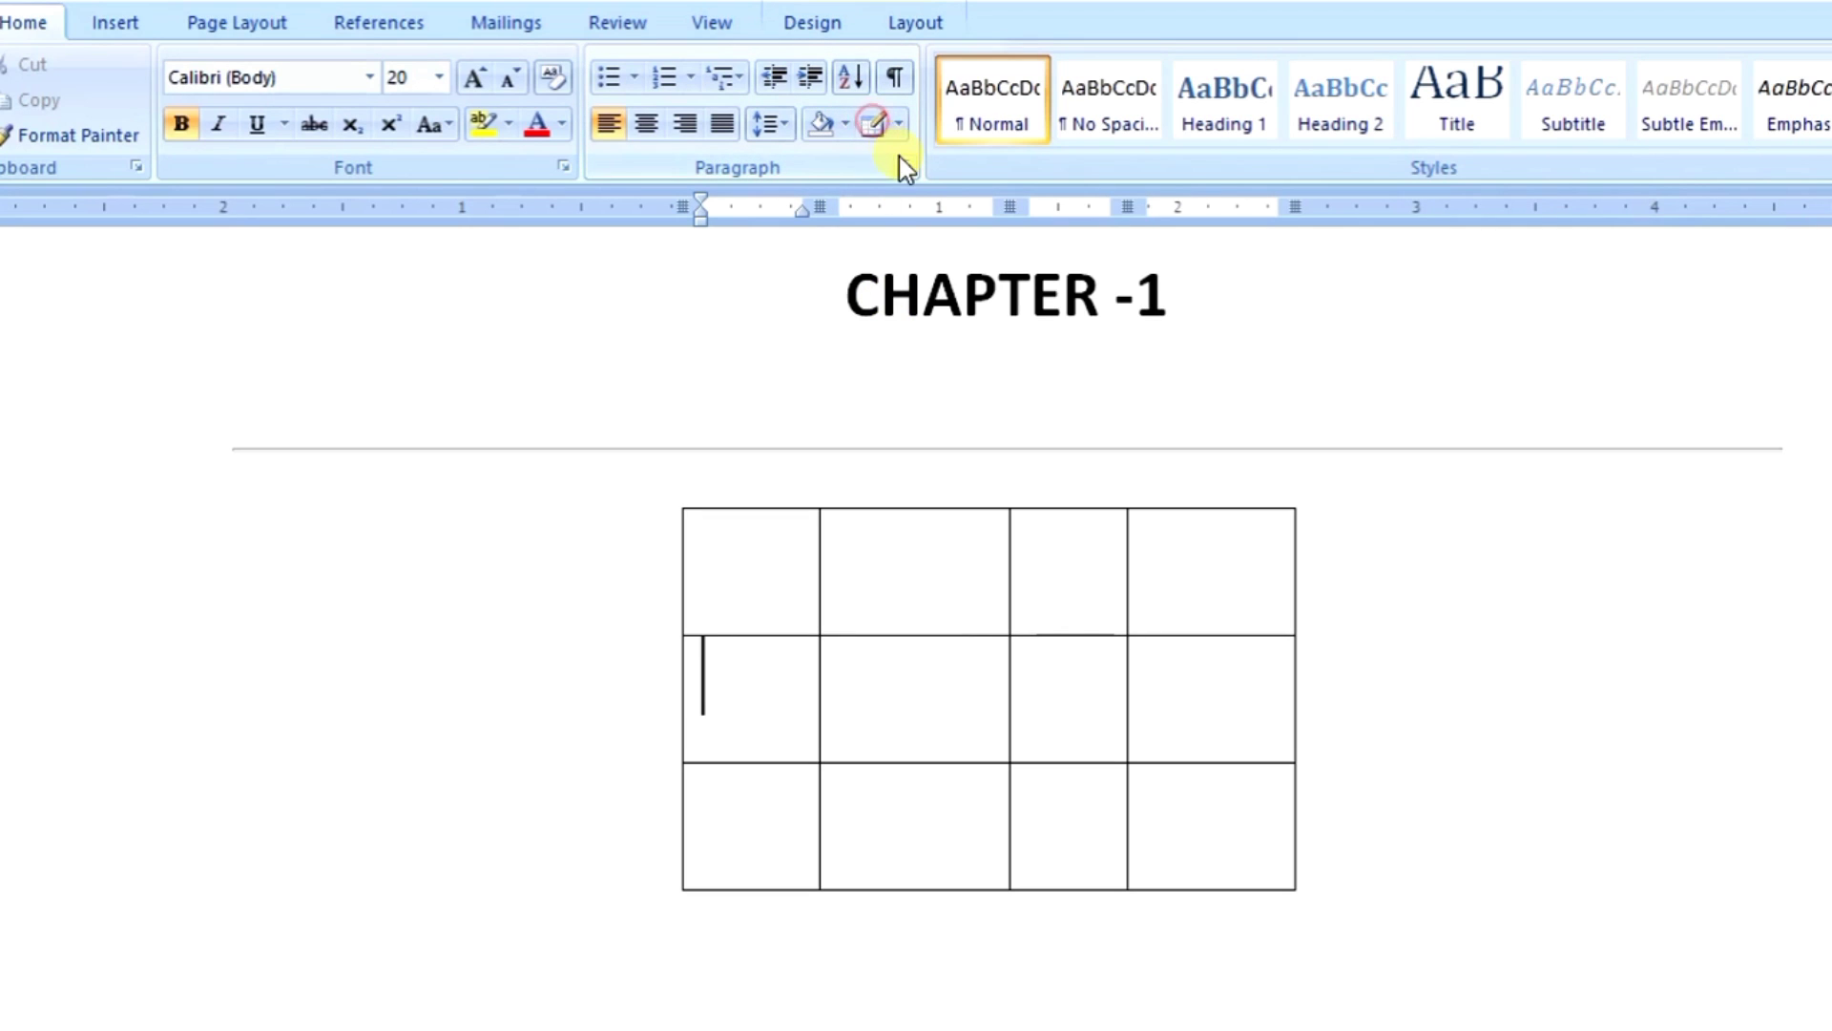
- Apply No Border to the whole hand-drawn table below the CHAPTER -1 heading
{"action": "left_click", "coordinate": [666, 497]}
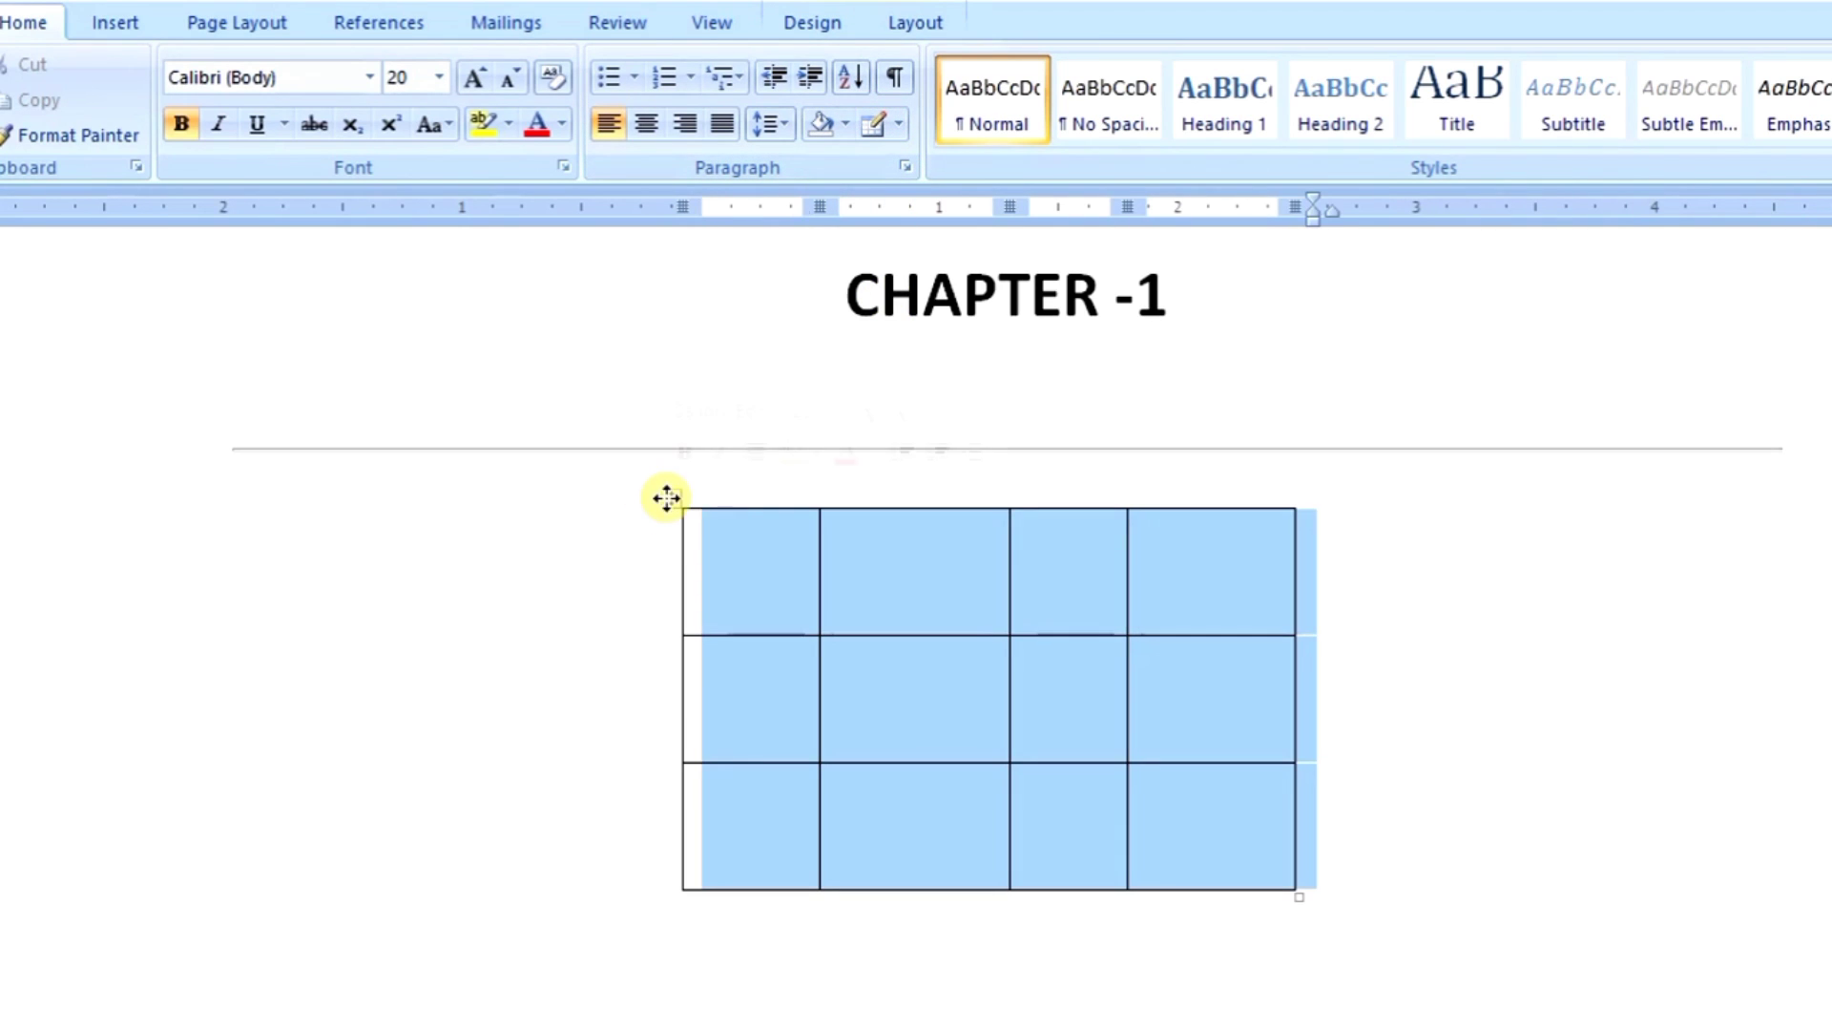
{"action": "left_click", "coordinate": [901, 124]}
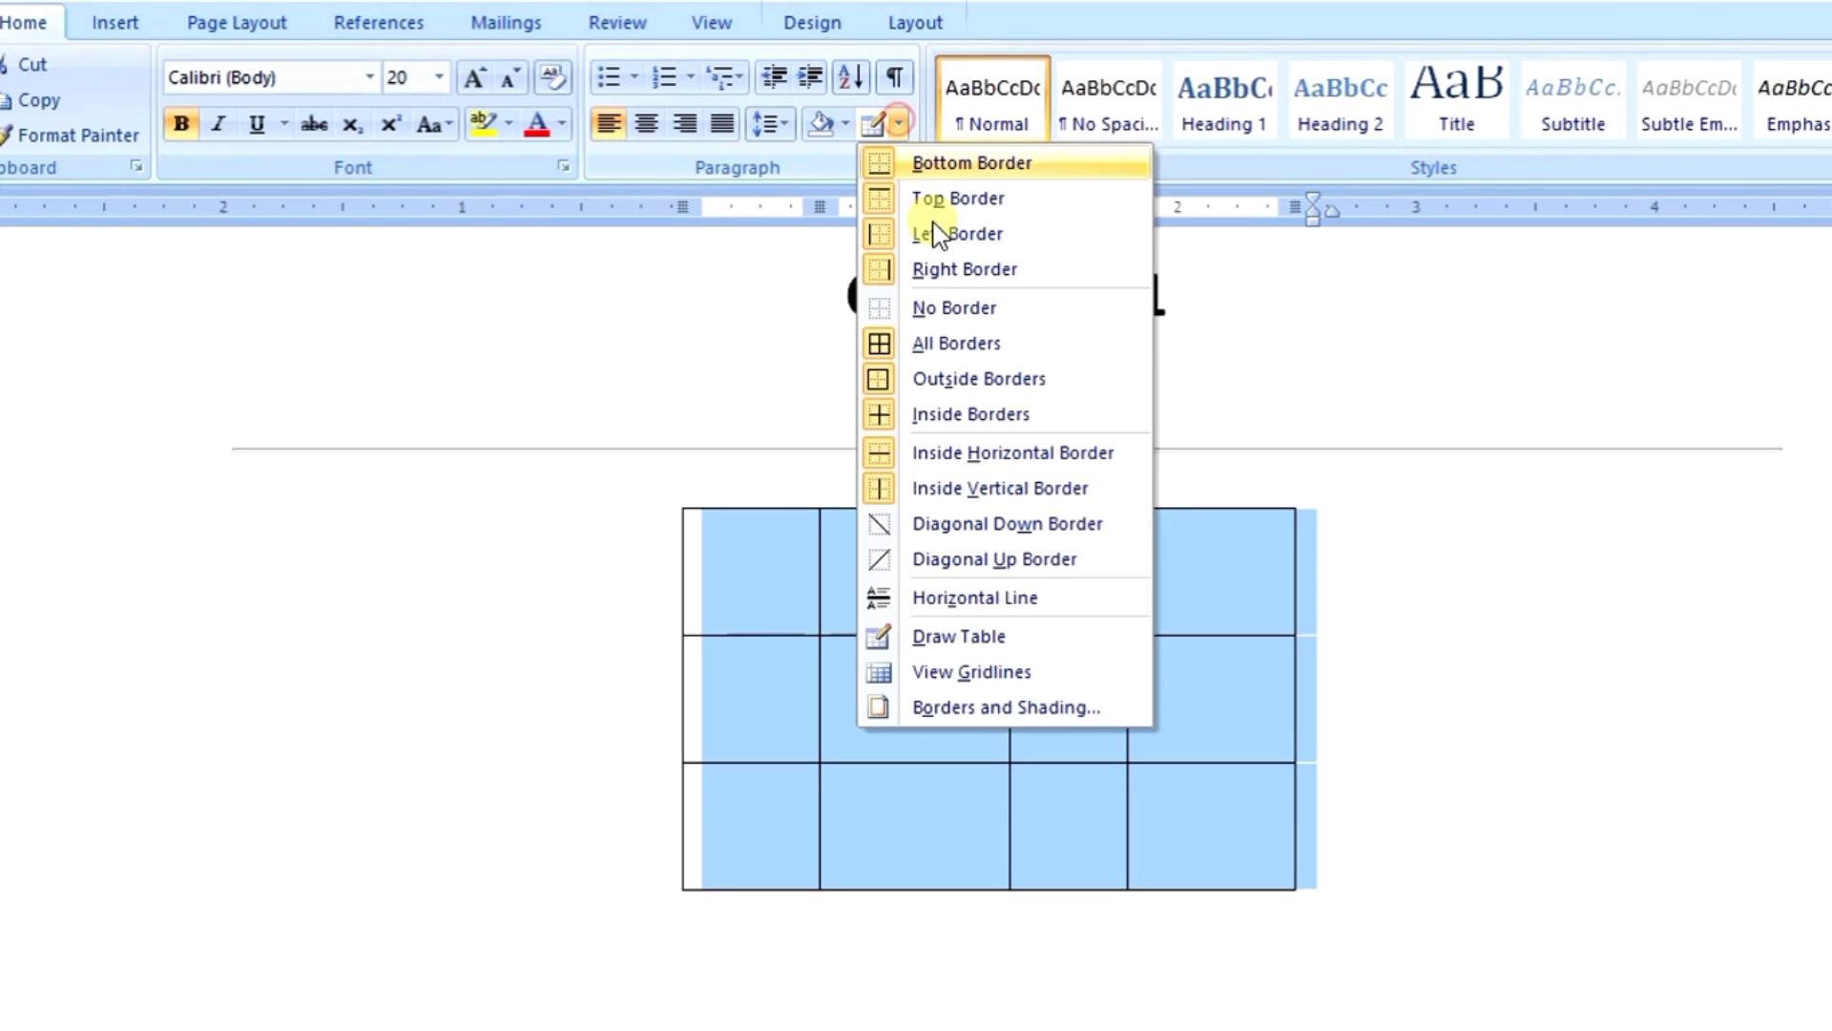
{"action": "left_click", "coordinate": [926, 311]}
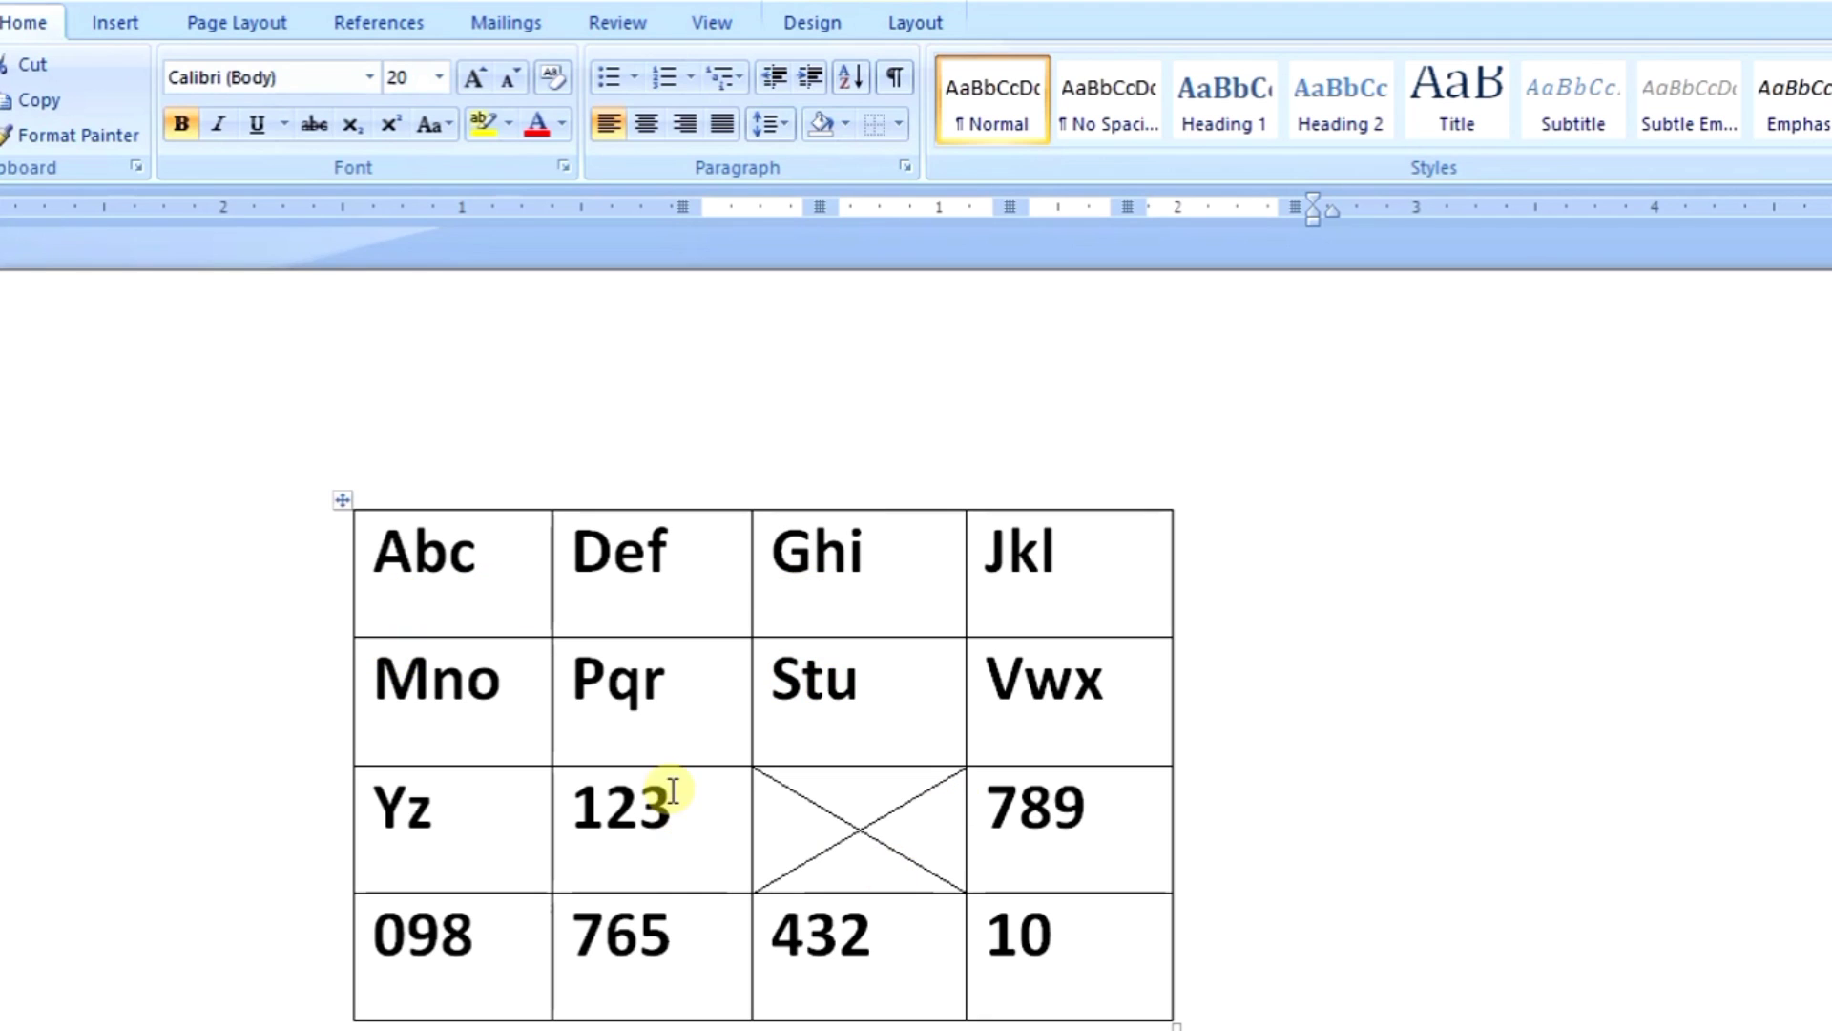
- Apply No Border to the whole filled-in table starting with Abc, including its diagonally crossed cell
{"action": "left_click", "coordinate": [341, 499]}
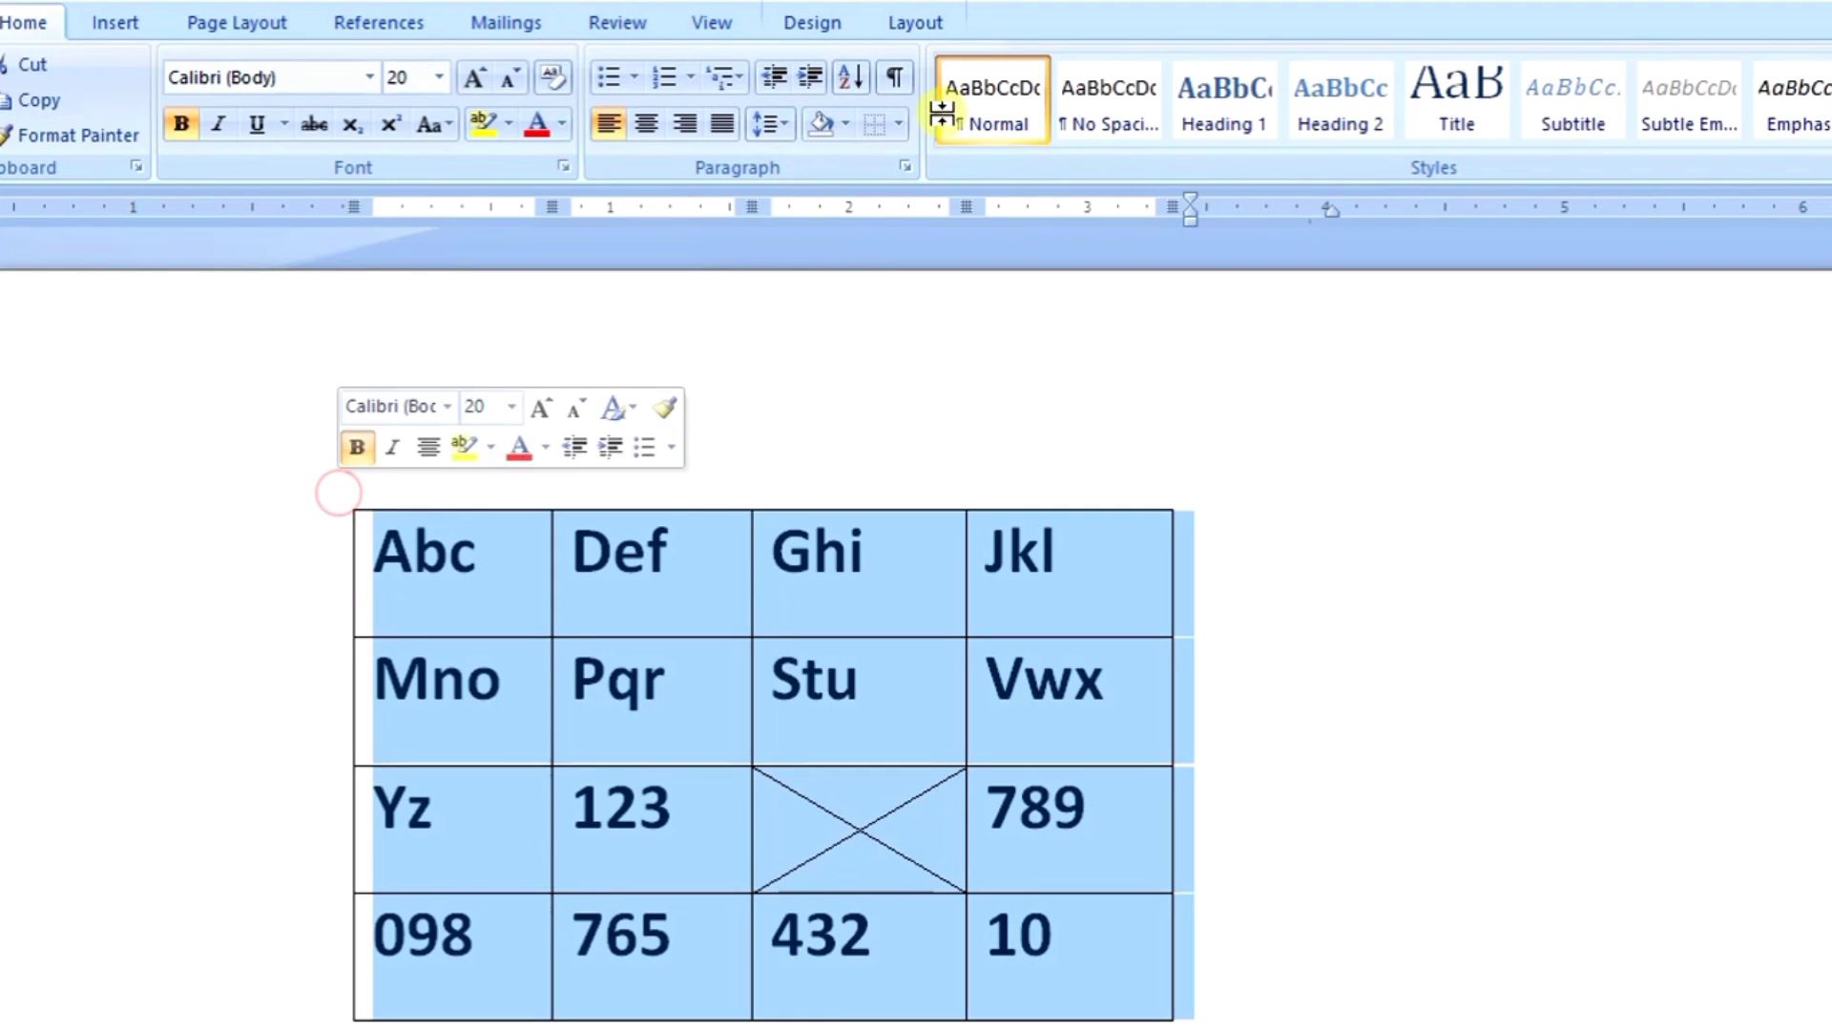
{"action": "left_click", "coordinate": [893, 124]}
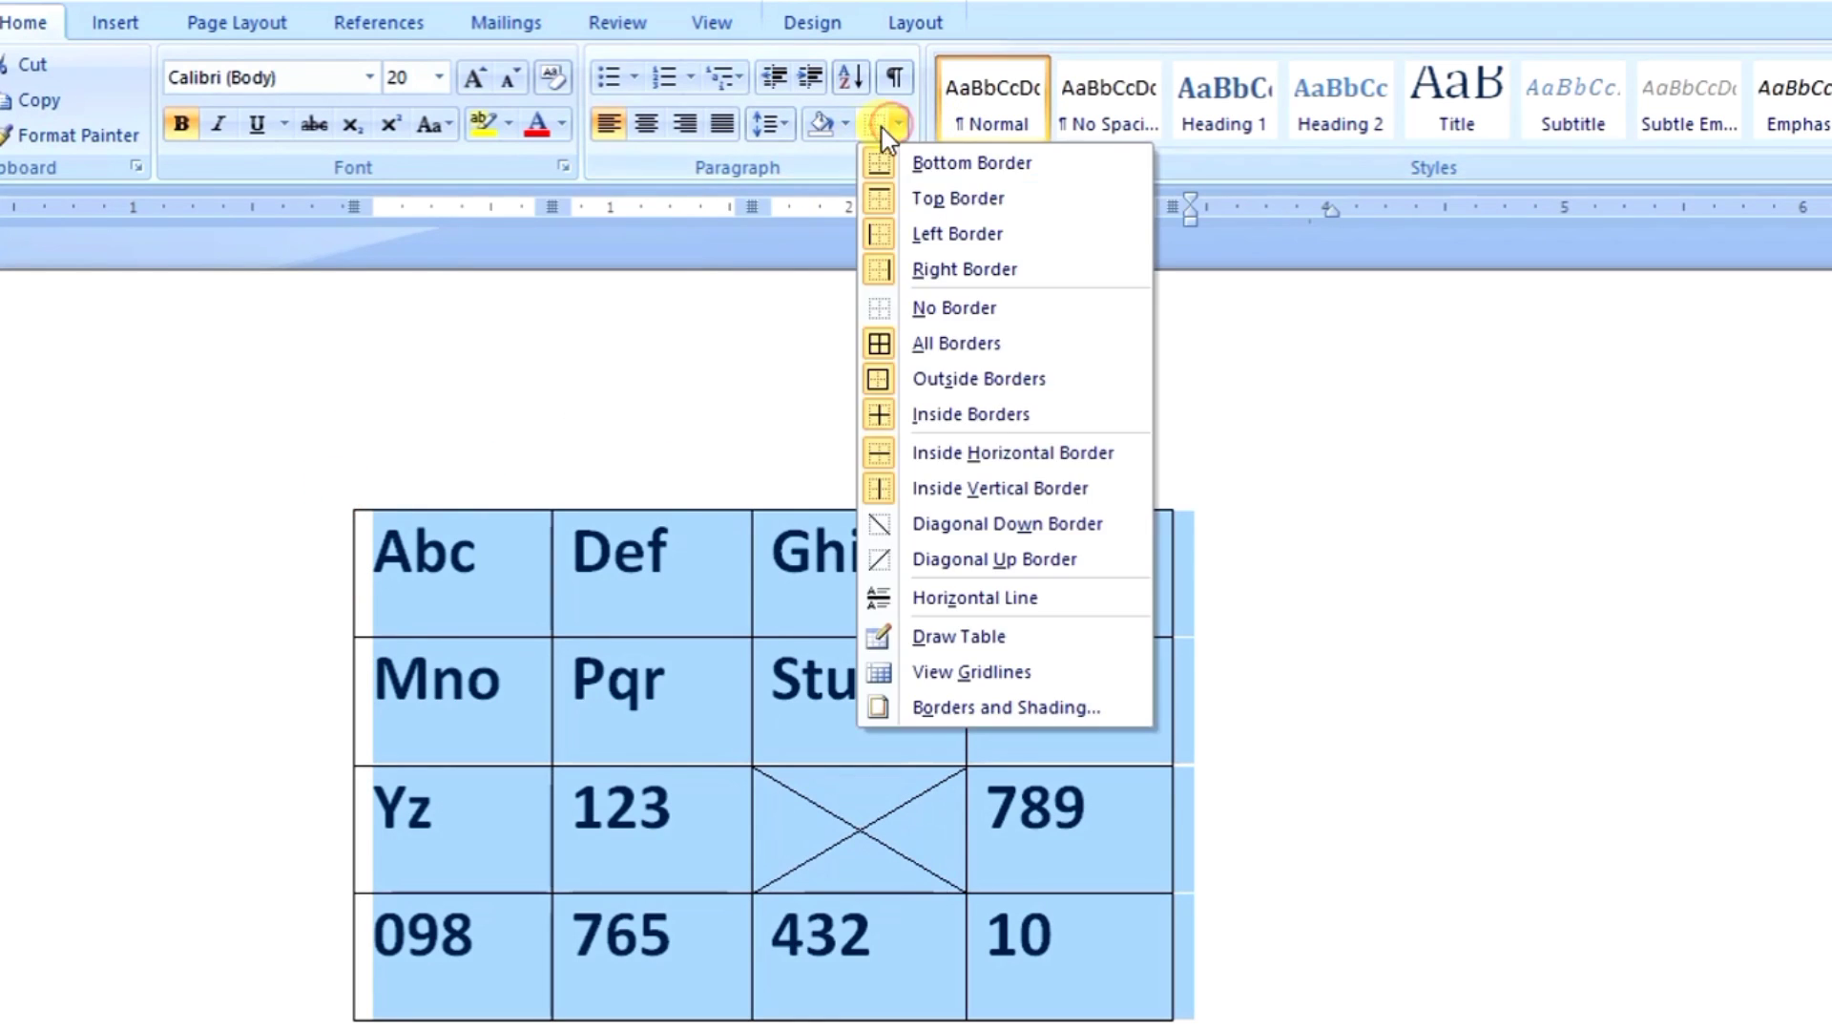
{"action": "left_click", "coordinate": [864, 128]}
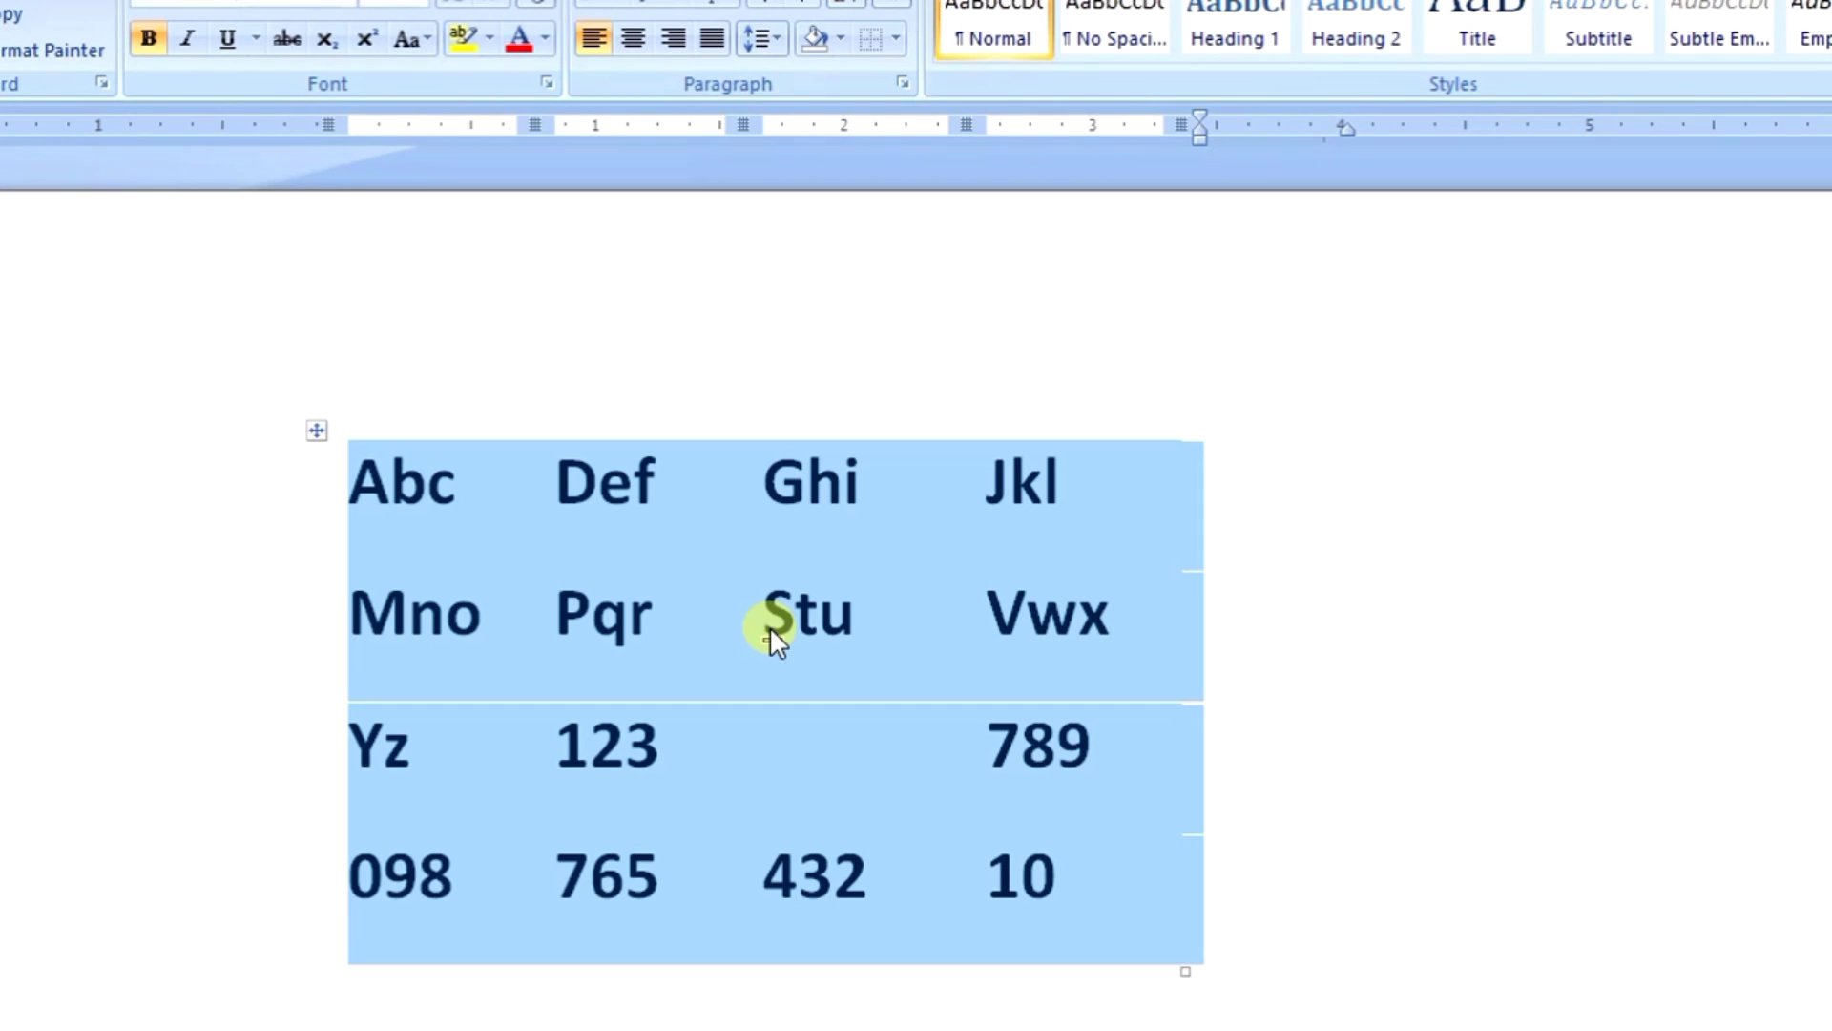
- Turn on View Gridlines for the borderless filled-in table and deselect the table
{"action": "left_click", "coordinate": [897, 38]}
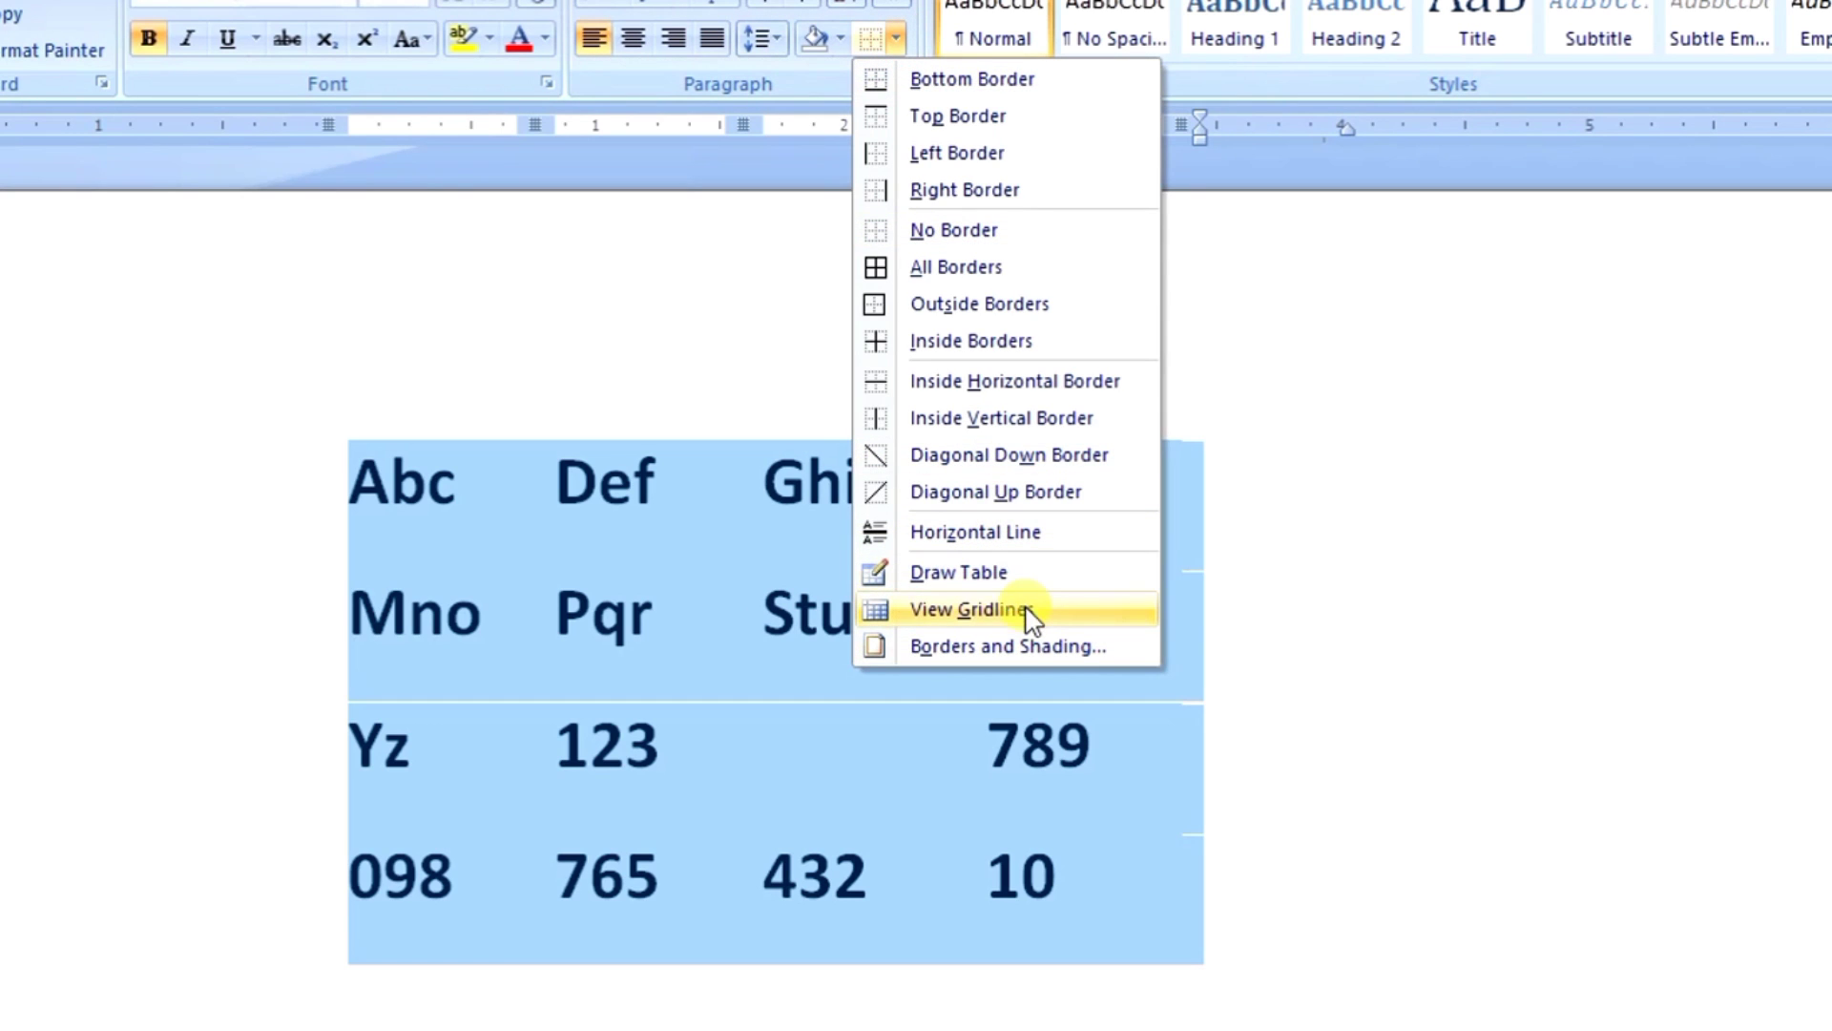
{"action": "left_click", "coordinate": [1015, 612]}
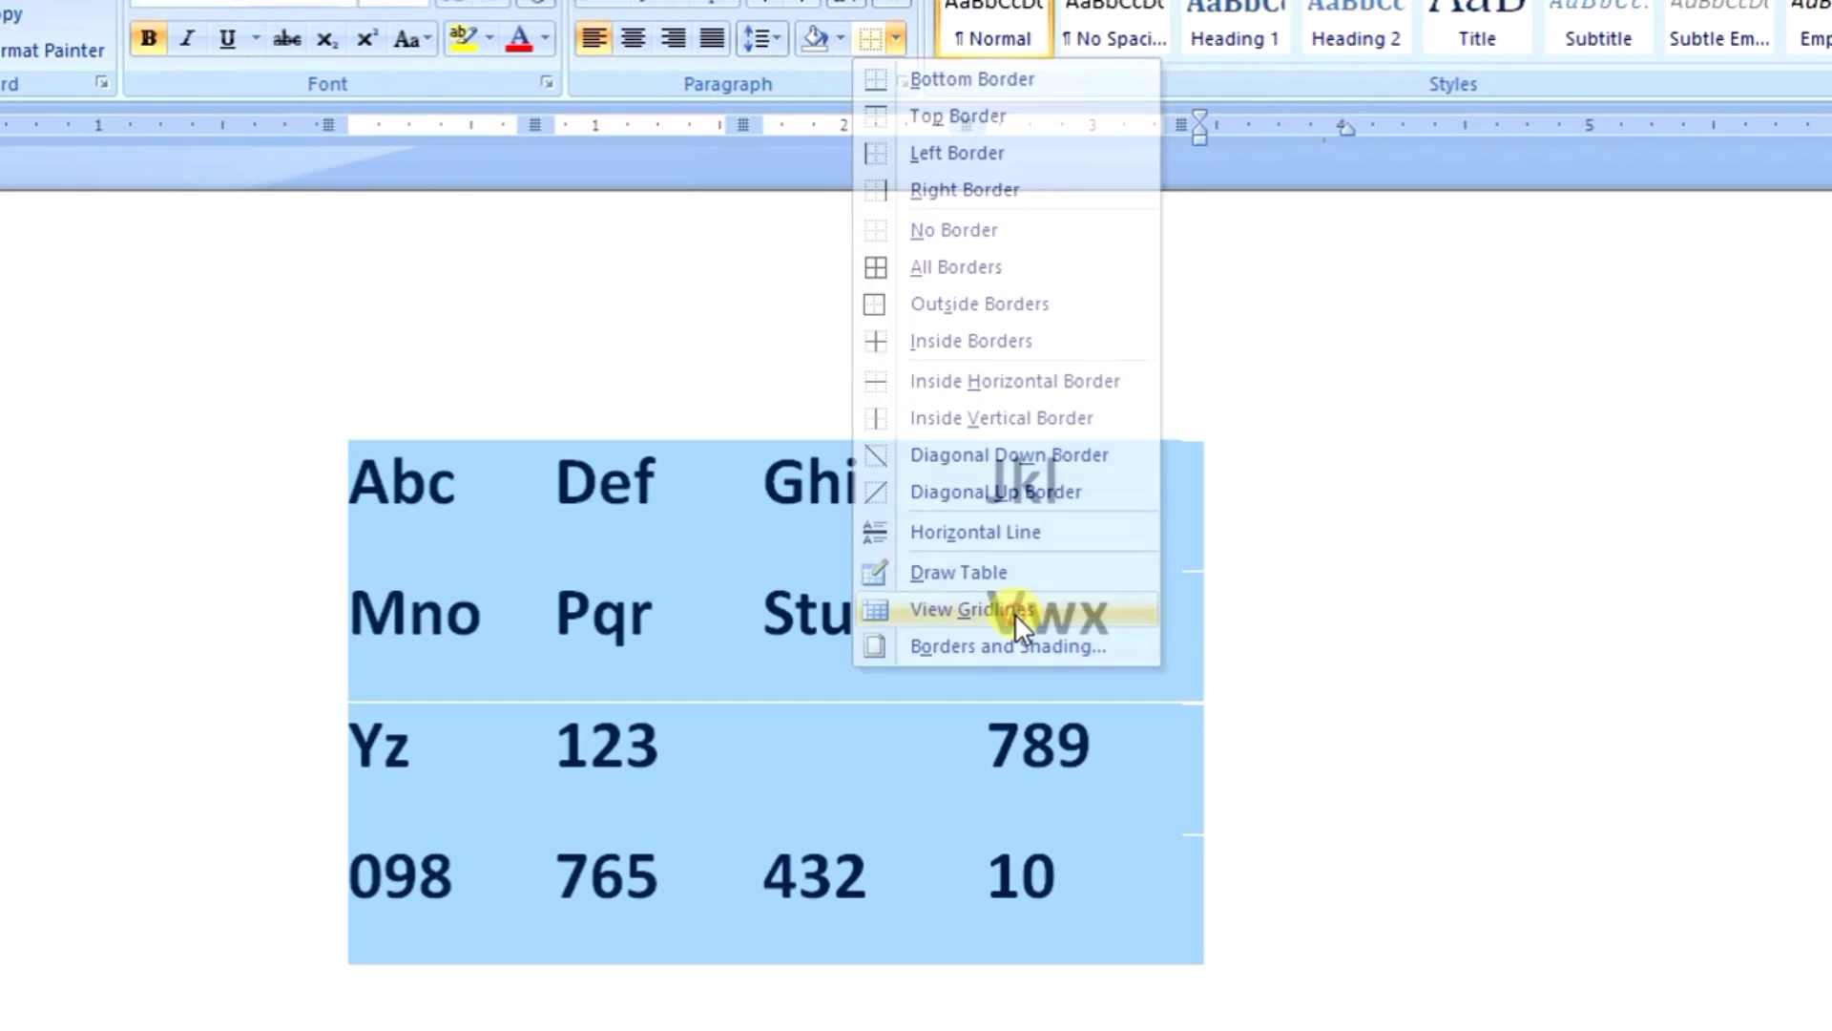
{"action": "left_click", "coordinate": [1346, 635]}
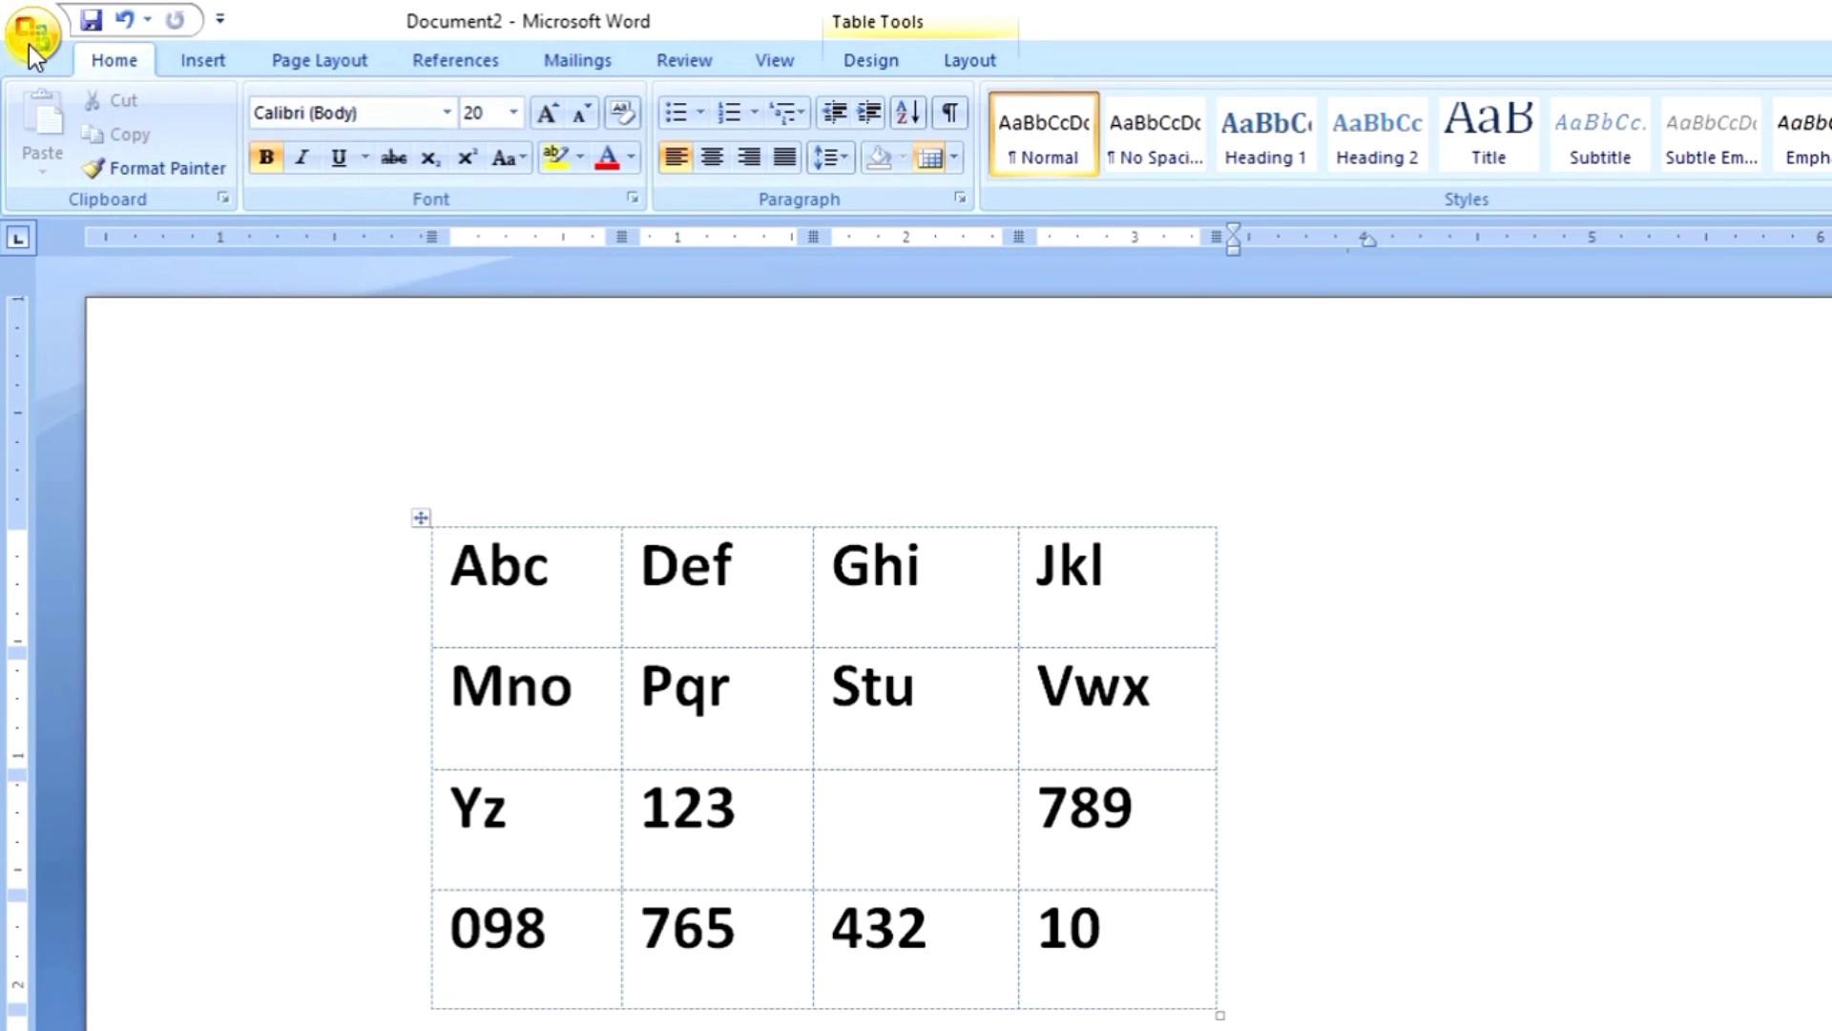
- Check in Print Preview, zoomed in on the filled-in table, whether its gridlines print, and return to the document
{"action": "key", "text": "alt+f"}
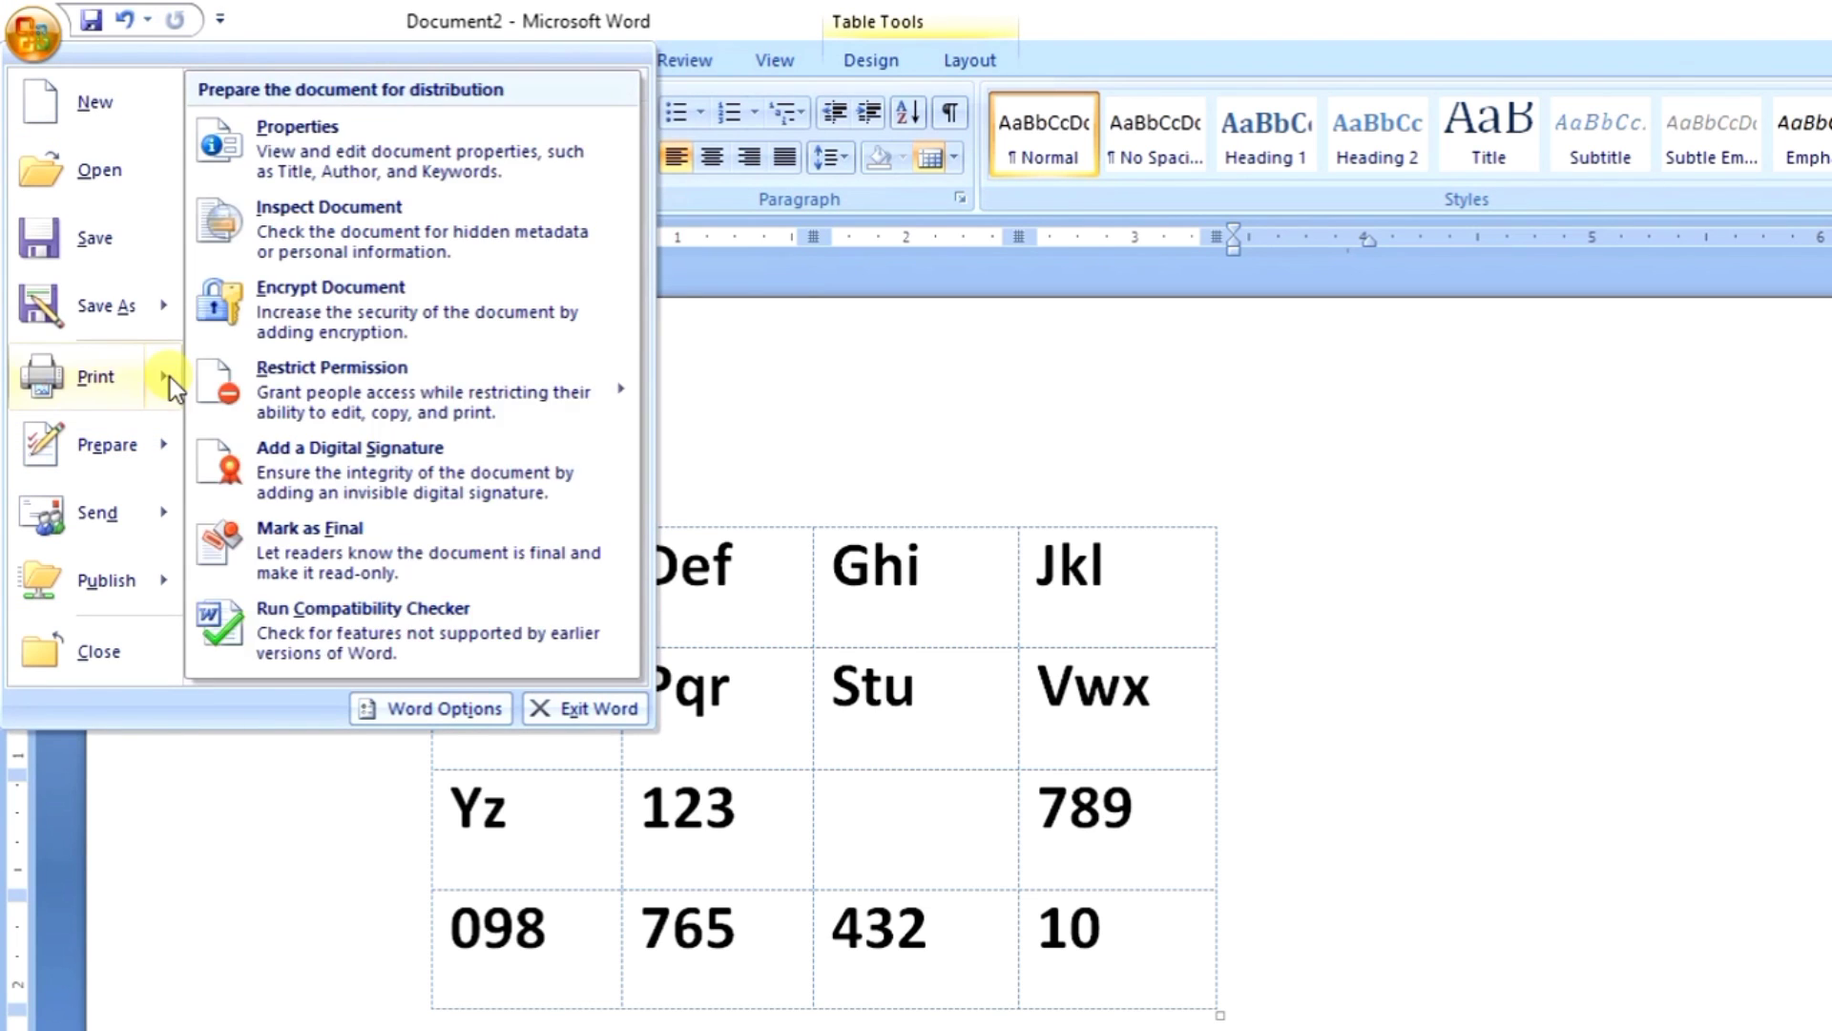
{"action": "mouse_move", "coordinate": [170, 376]}
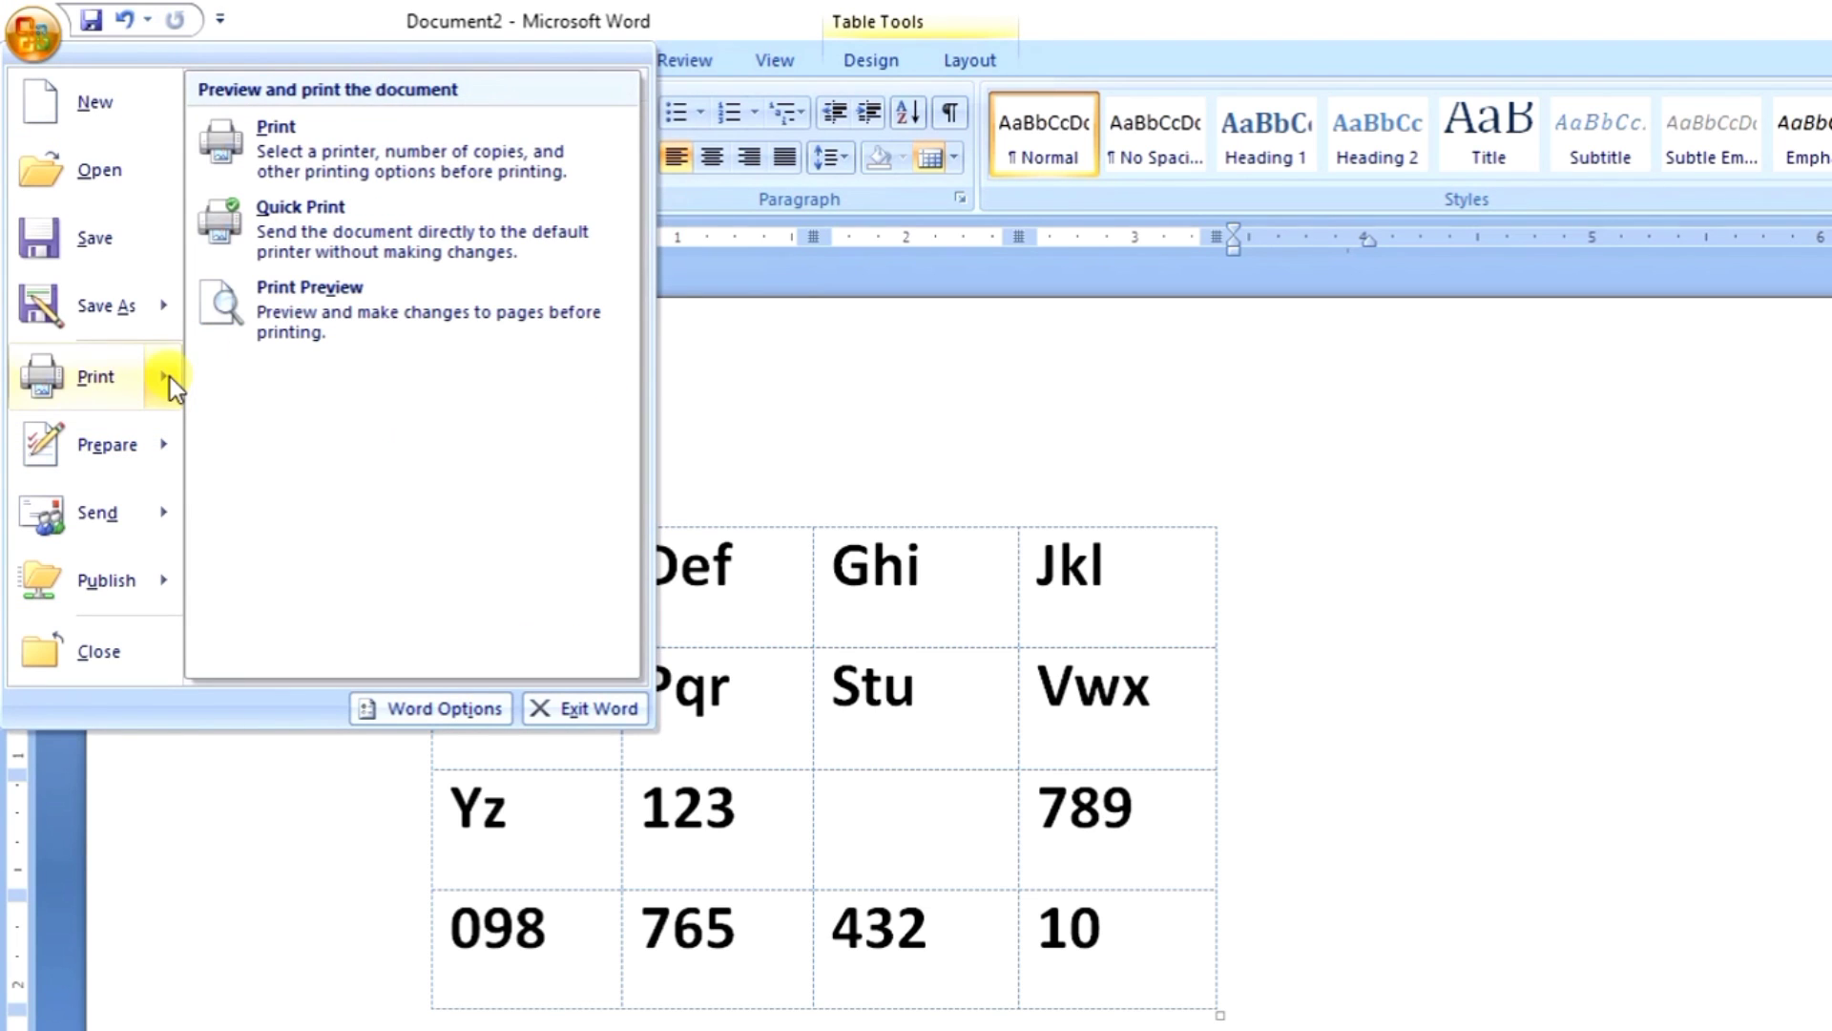
{"action": "left_click", "coordinate": [357, 302]}
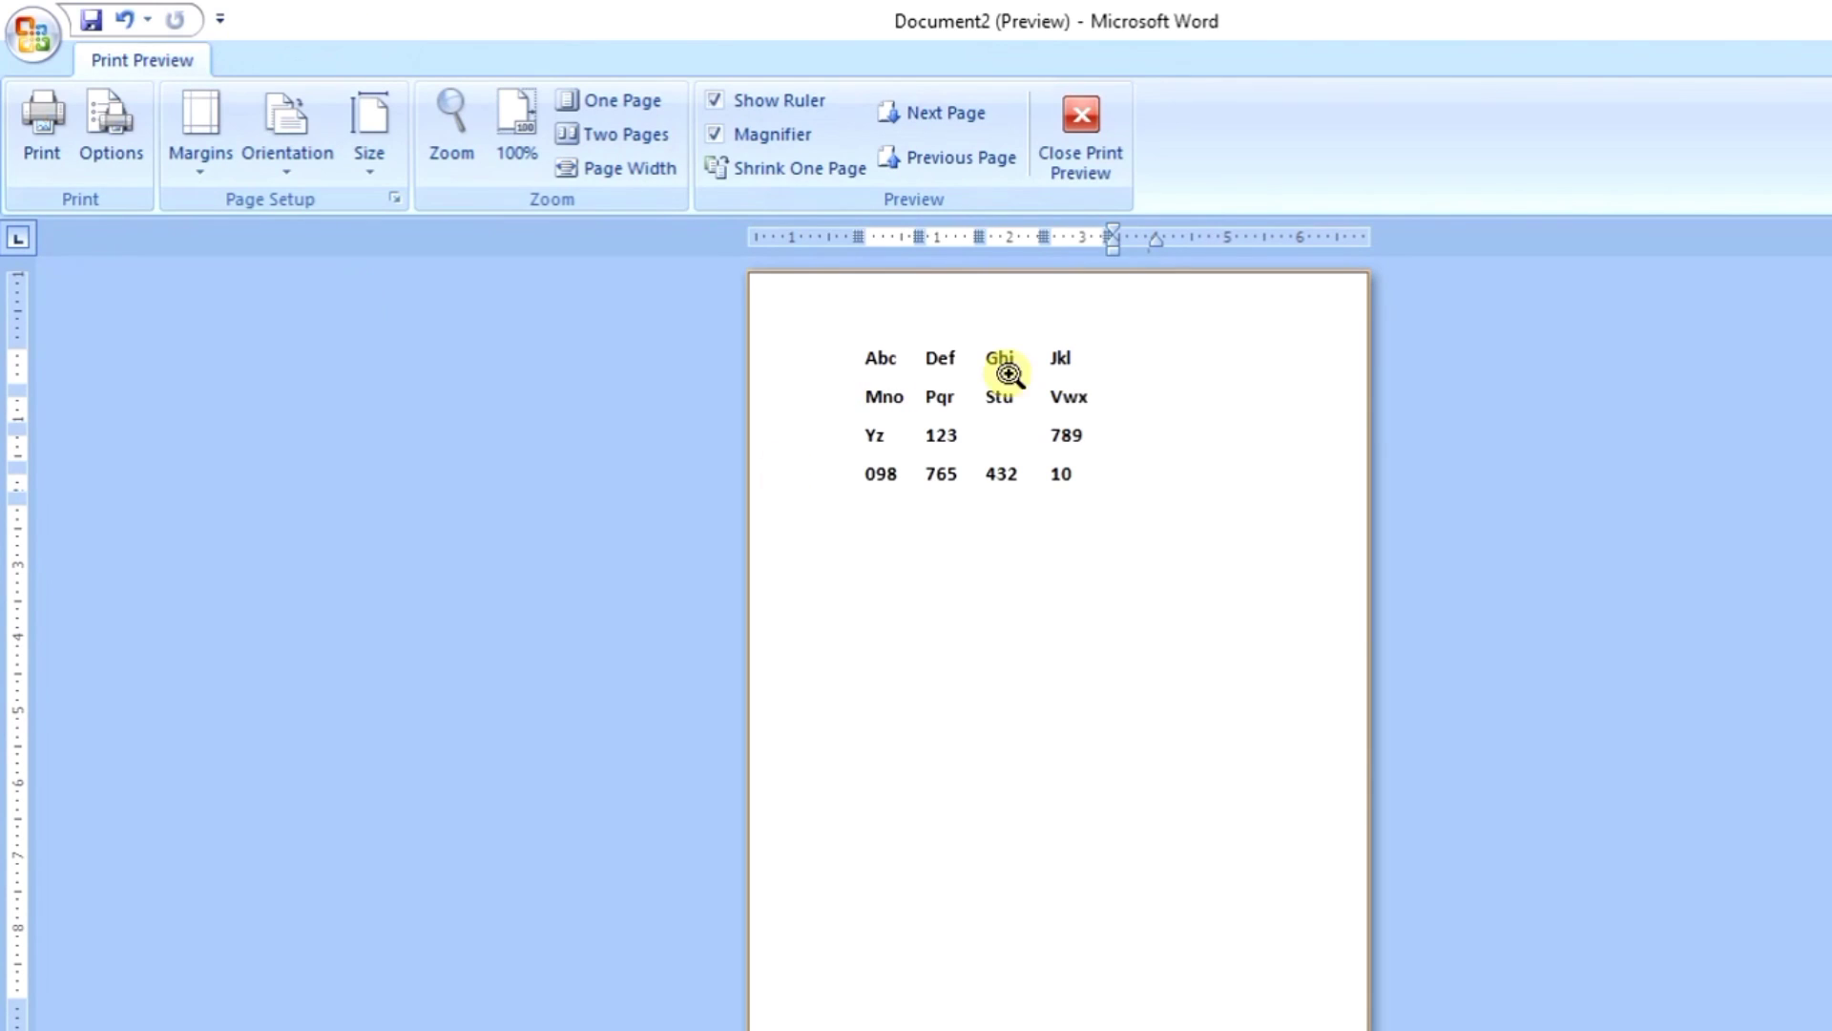
{"action": "left_click", "coordinate": [1010, 335]}
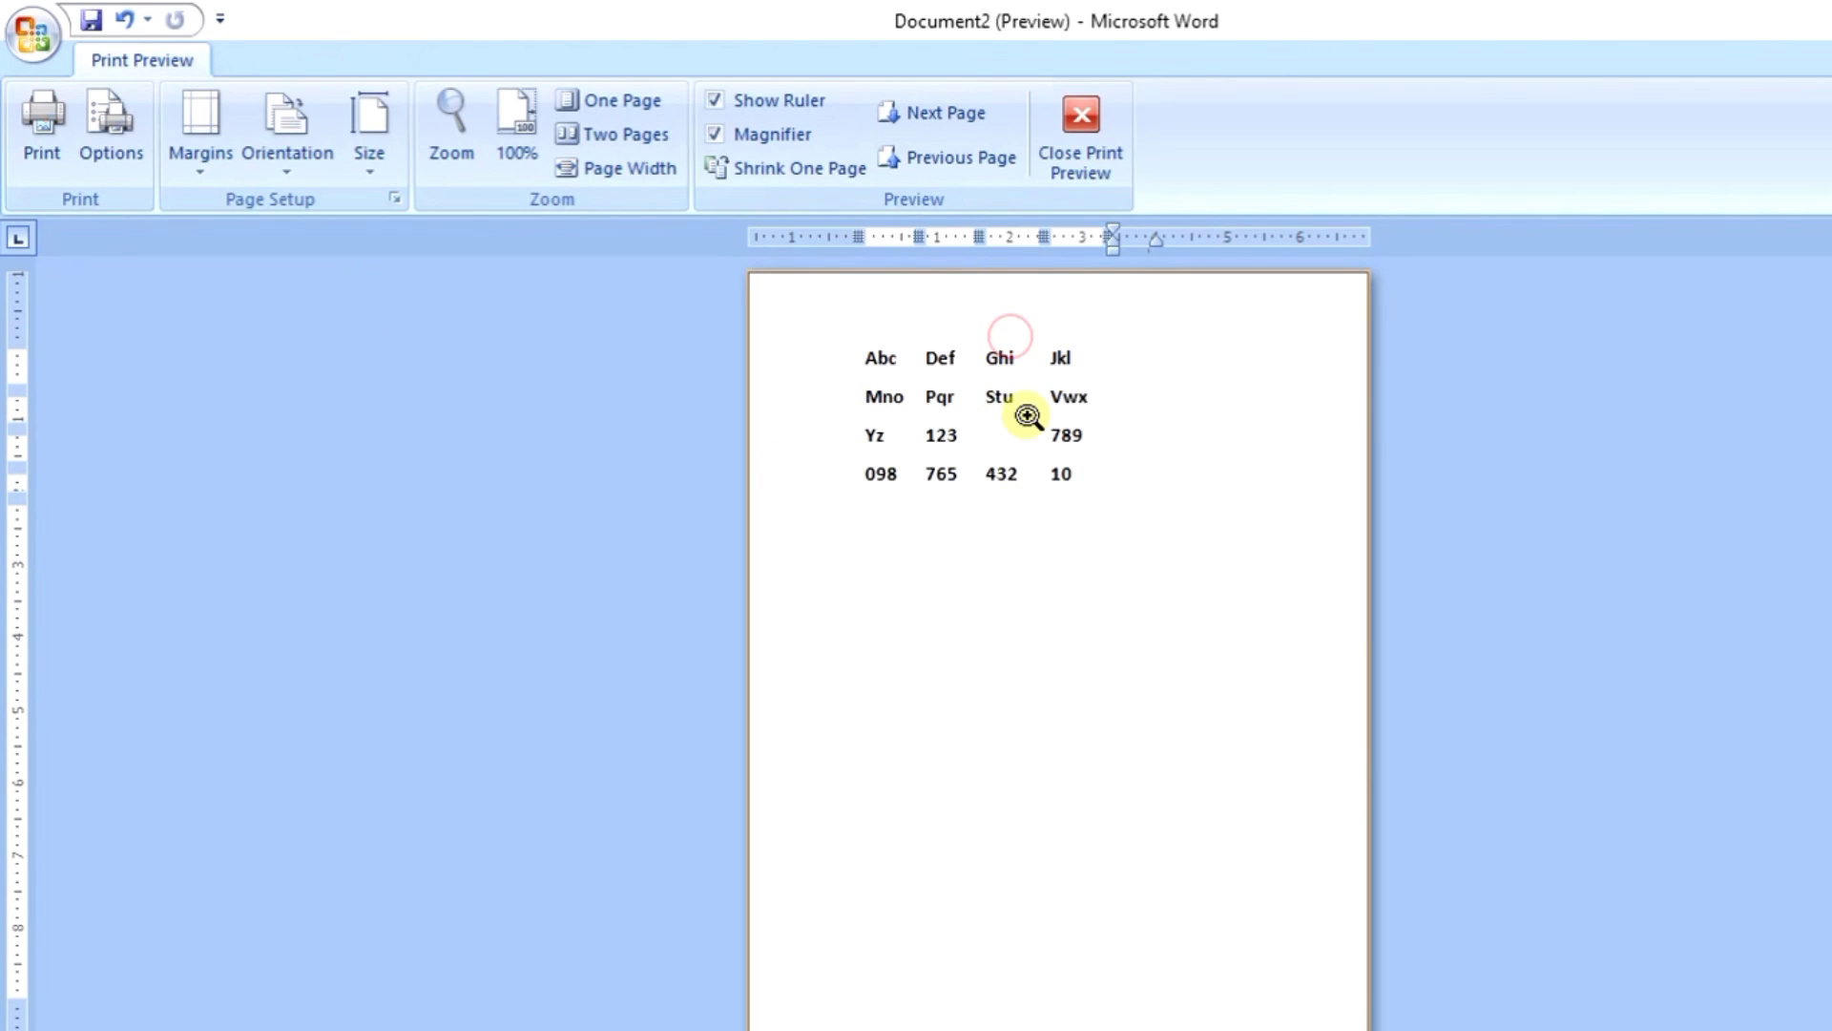
{"action": "left_click", "coordinate": [1030, 360]}
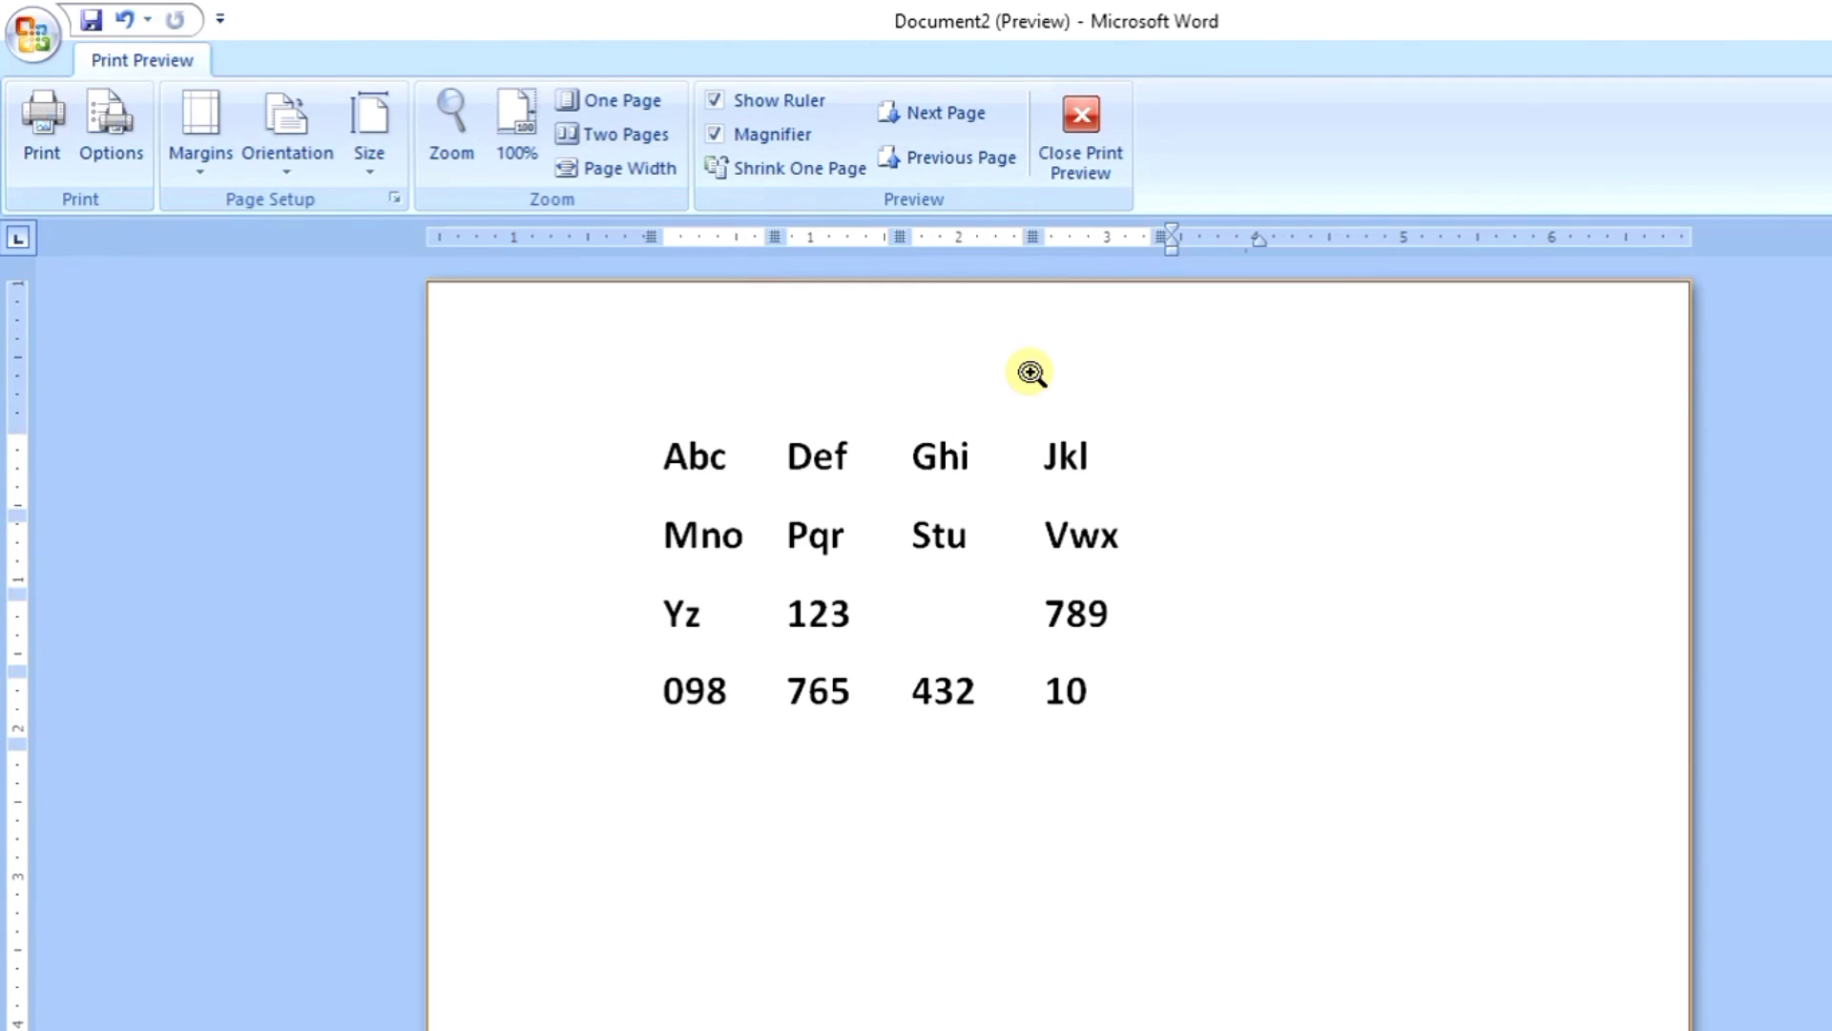
{"action": "left_click", "coordinate": [877, 519]}
{"action": "left_click", "coordinate": [921, 426]}
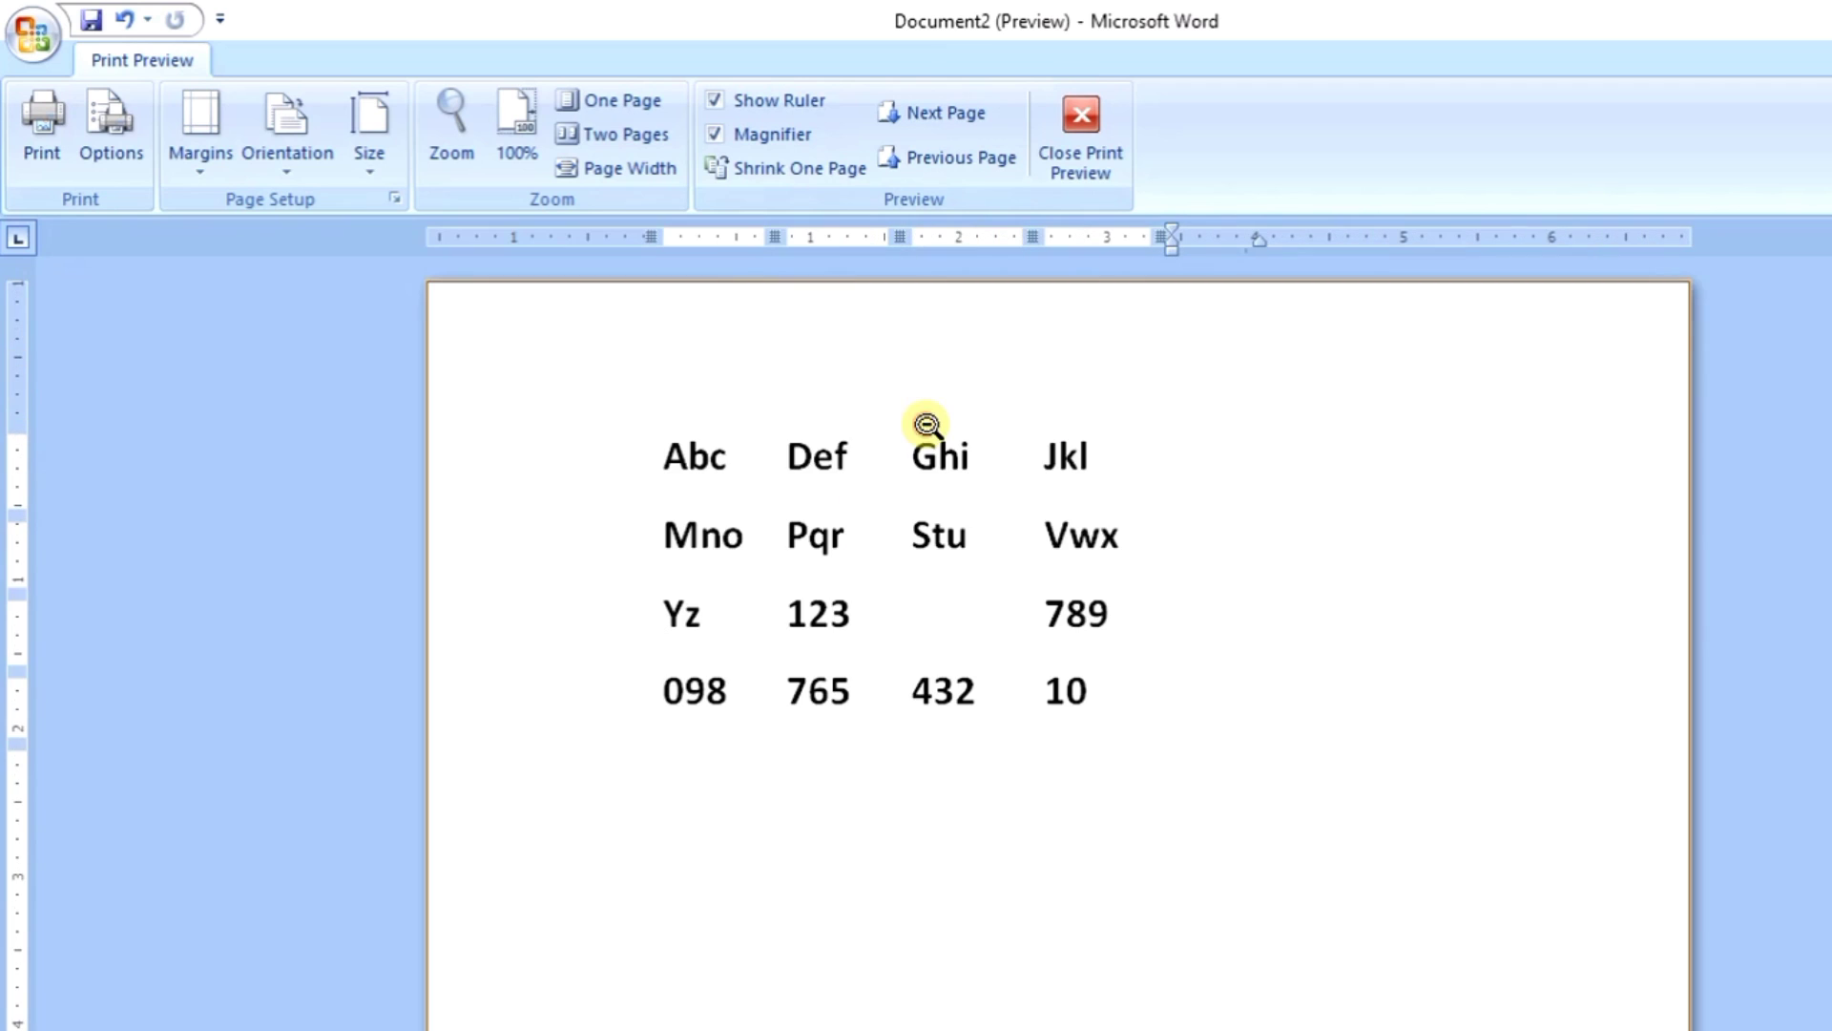
{"action": "left_click", "coordinate": [1086, 149]}
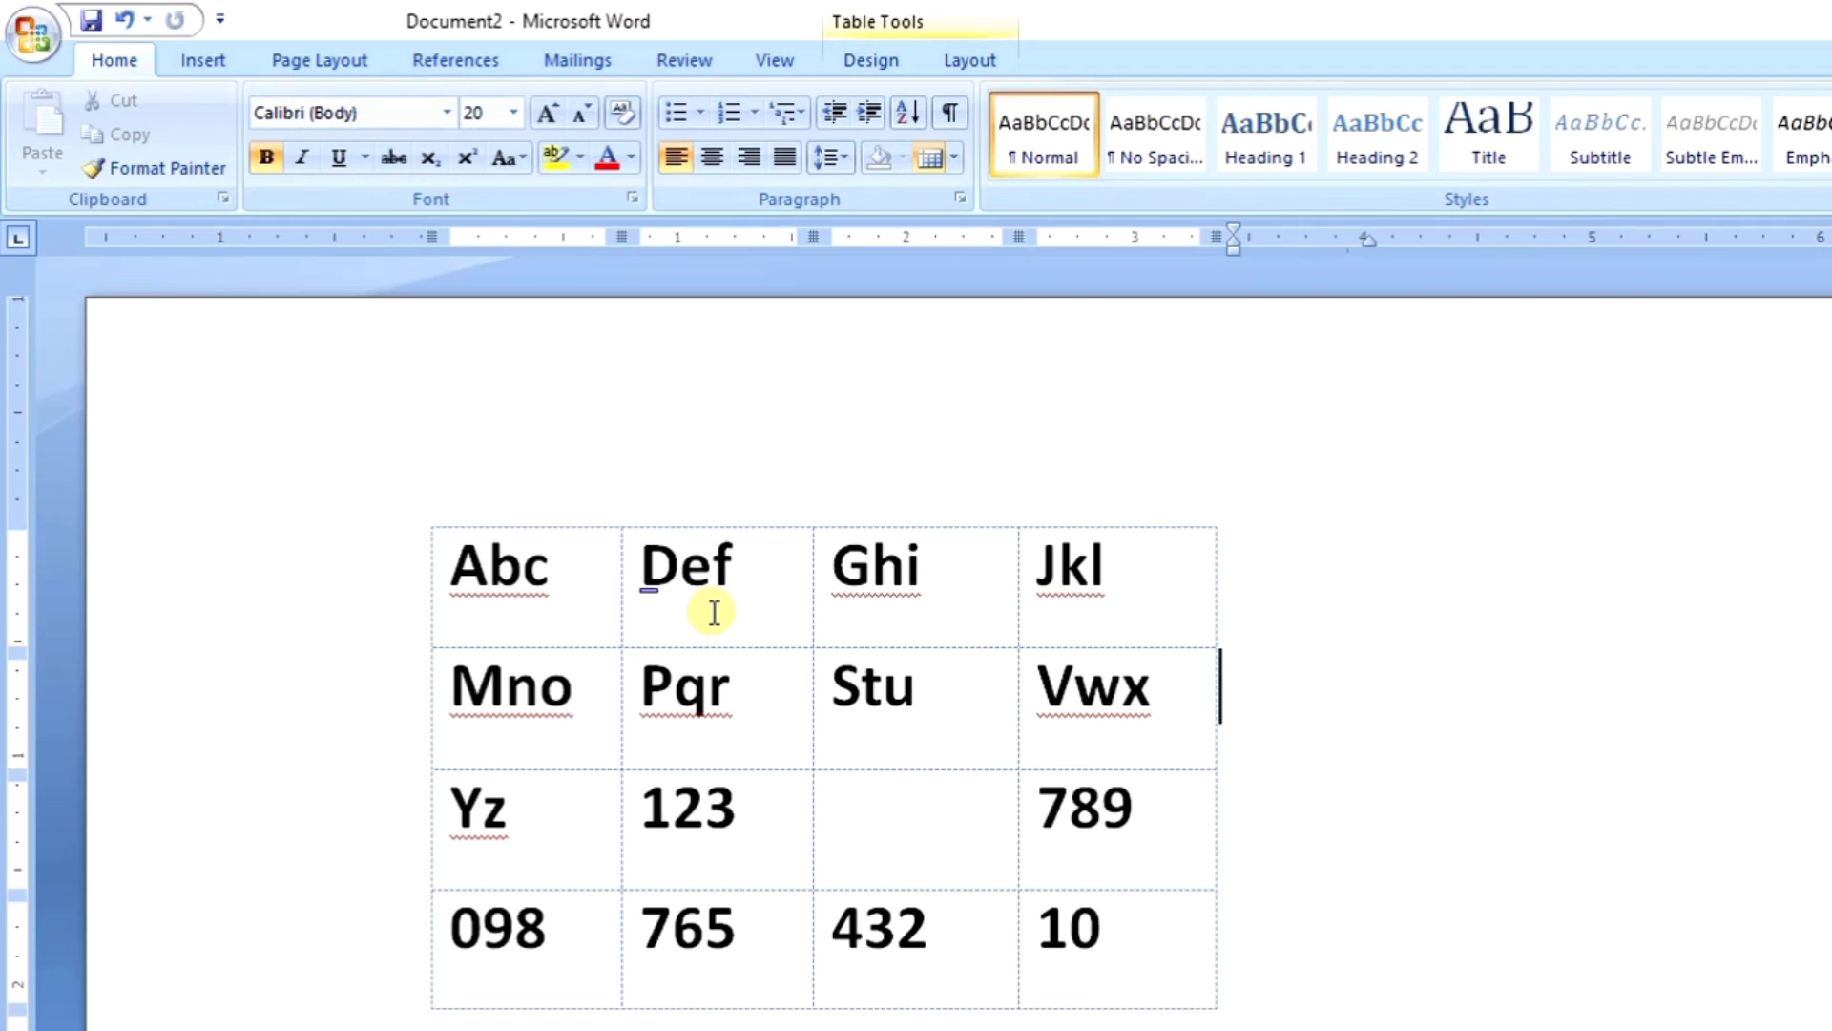
- Apply All Borders to the whole filled-in table starting with Abc and deselect the table
{"action": "left_click", "coordinate": [418, 520]}
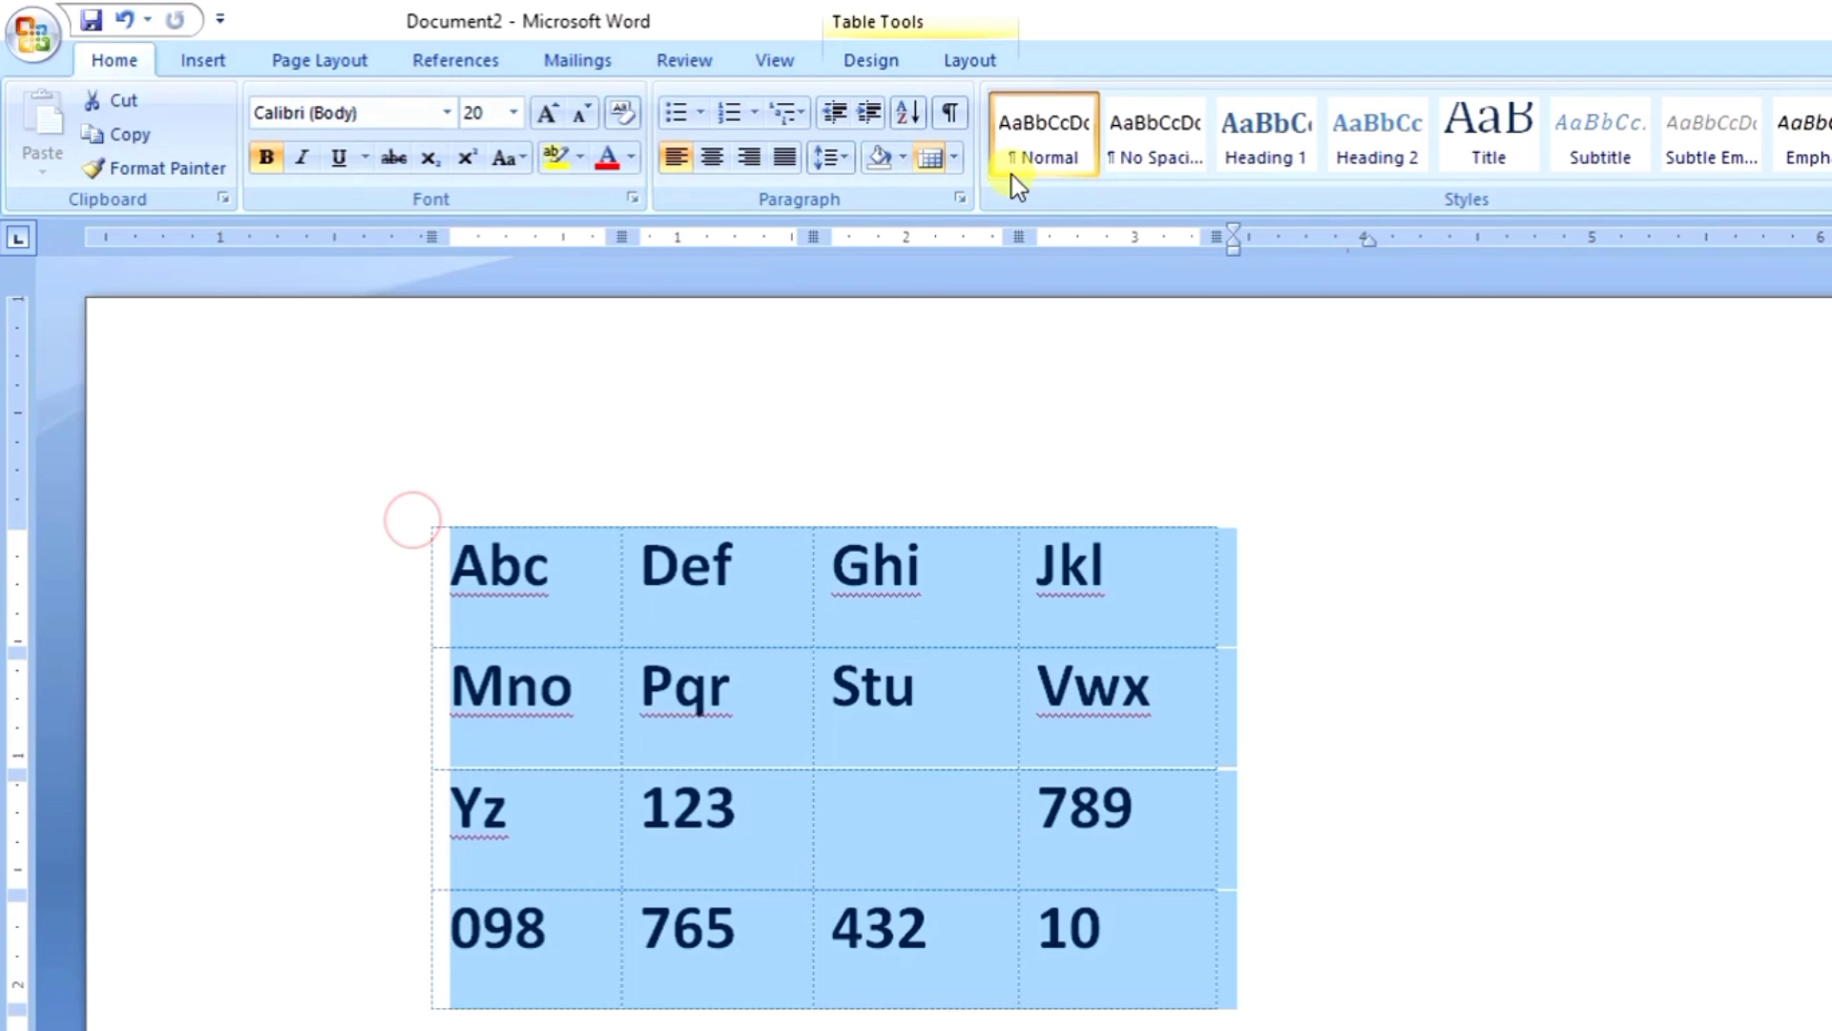
{"action": "left_click", "coordinate": [956, 162]}
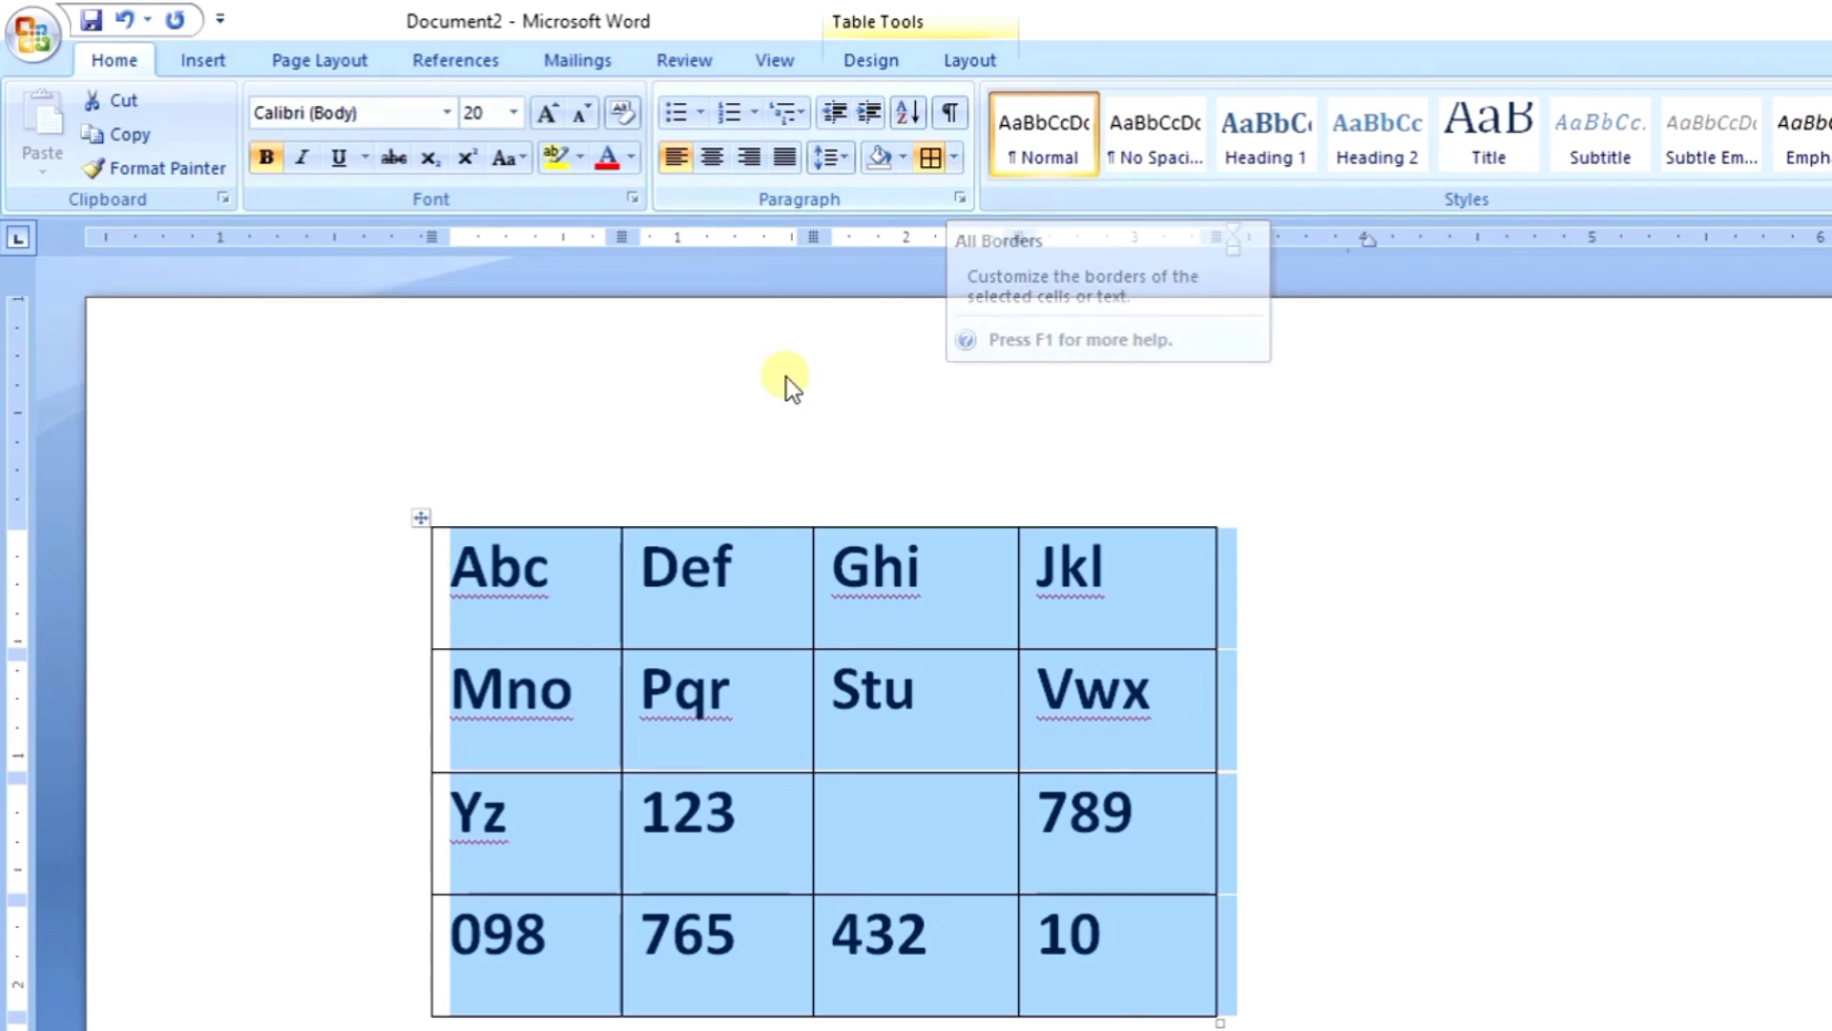
{"action": "left_click", "coordinate": [591, 565]}
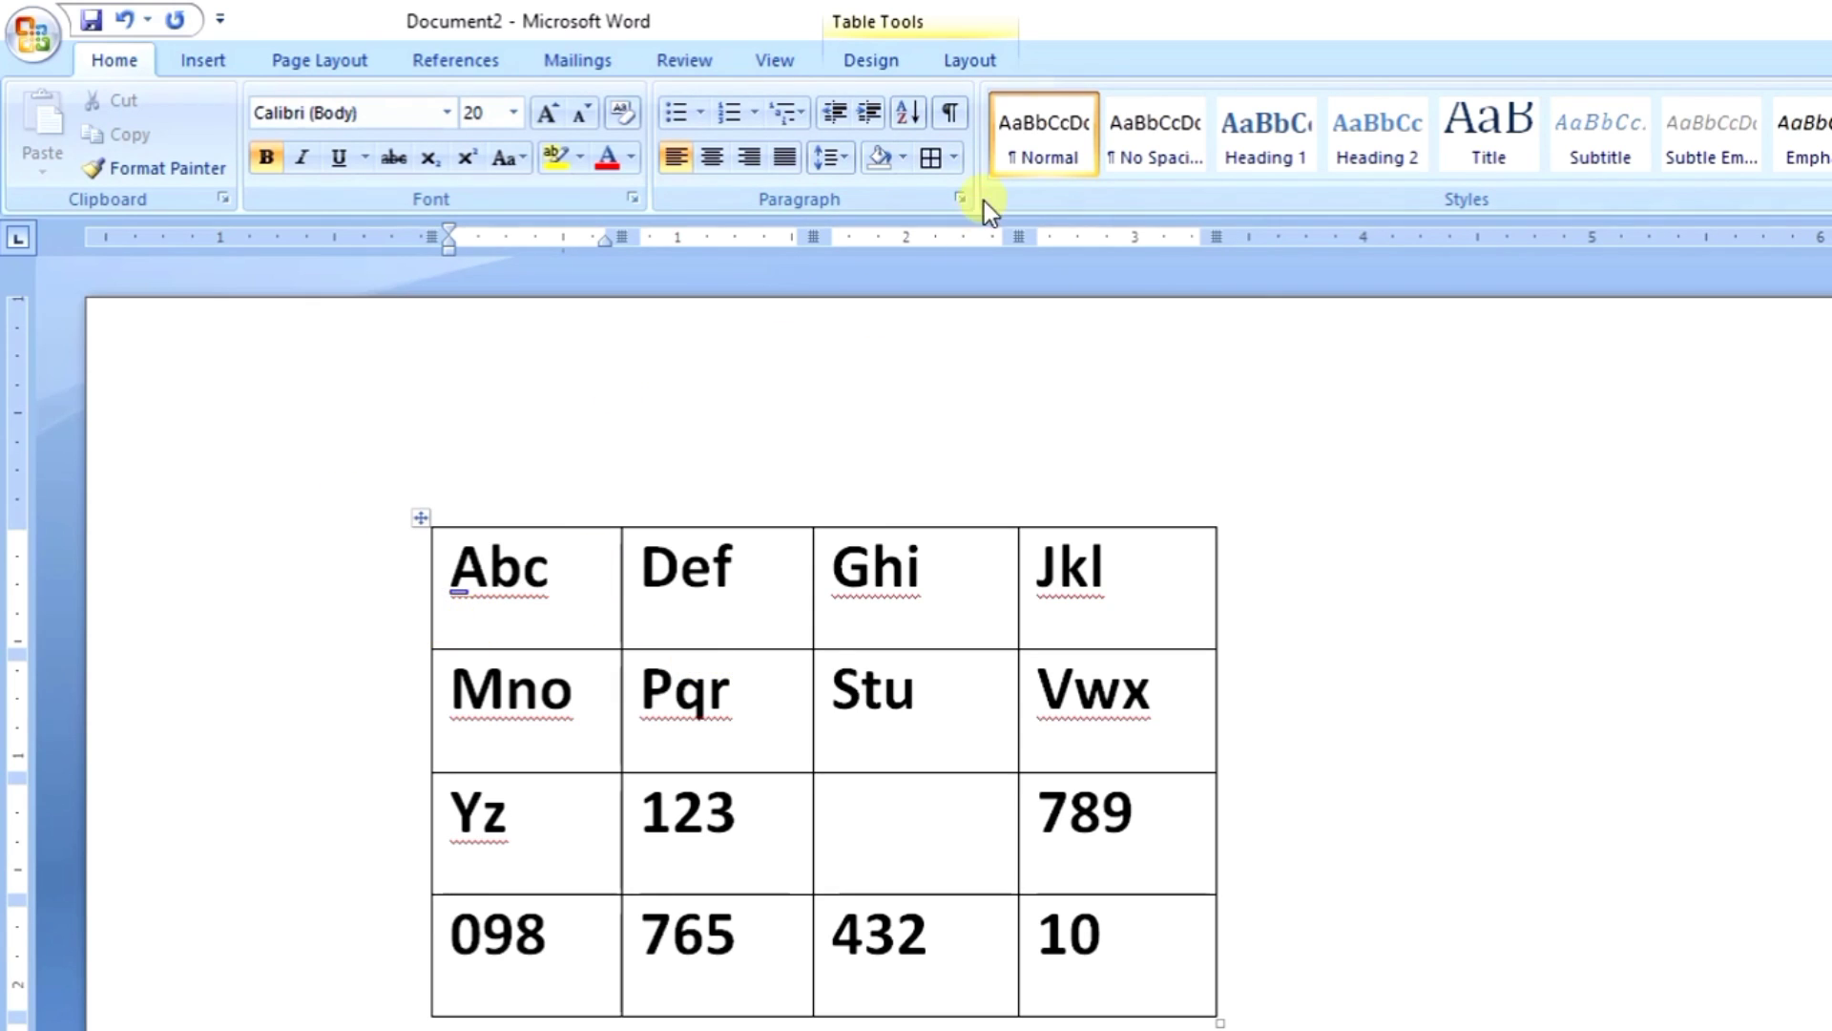
- Generate one paragraph of sample text in the blank document with =RAND(1)
{"action": "left_click", "coordinate": [952, 158]}
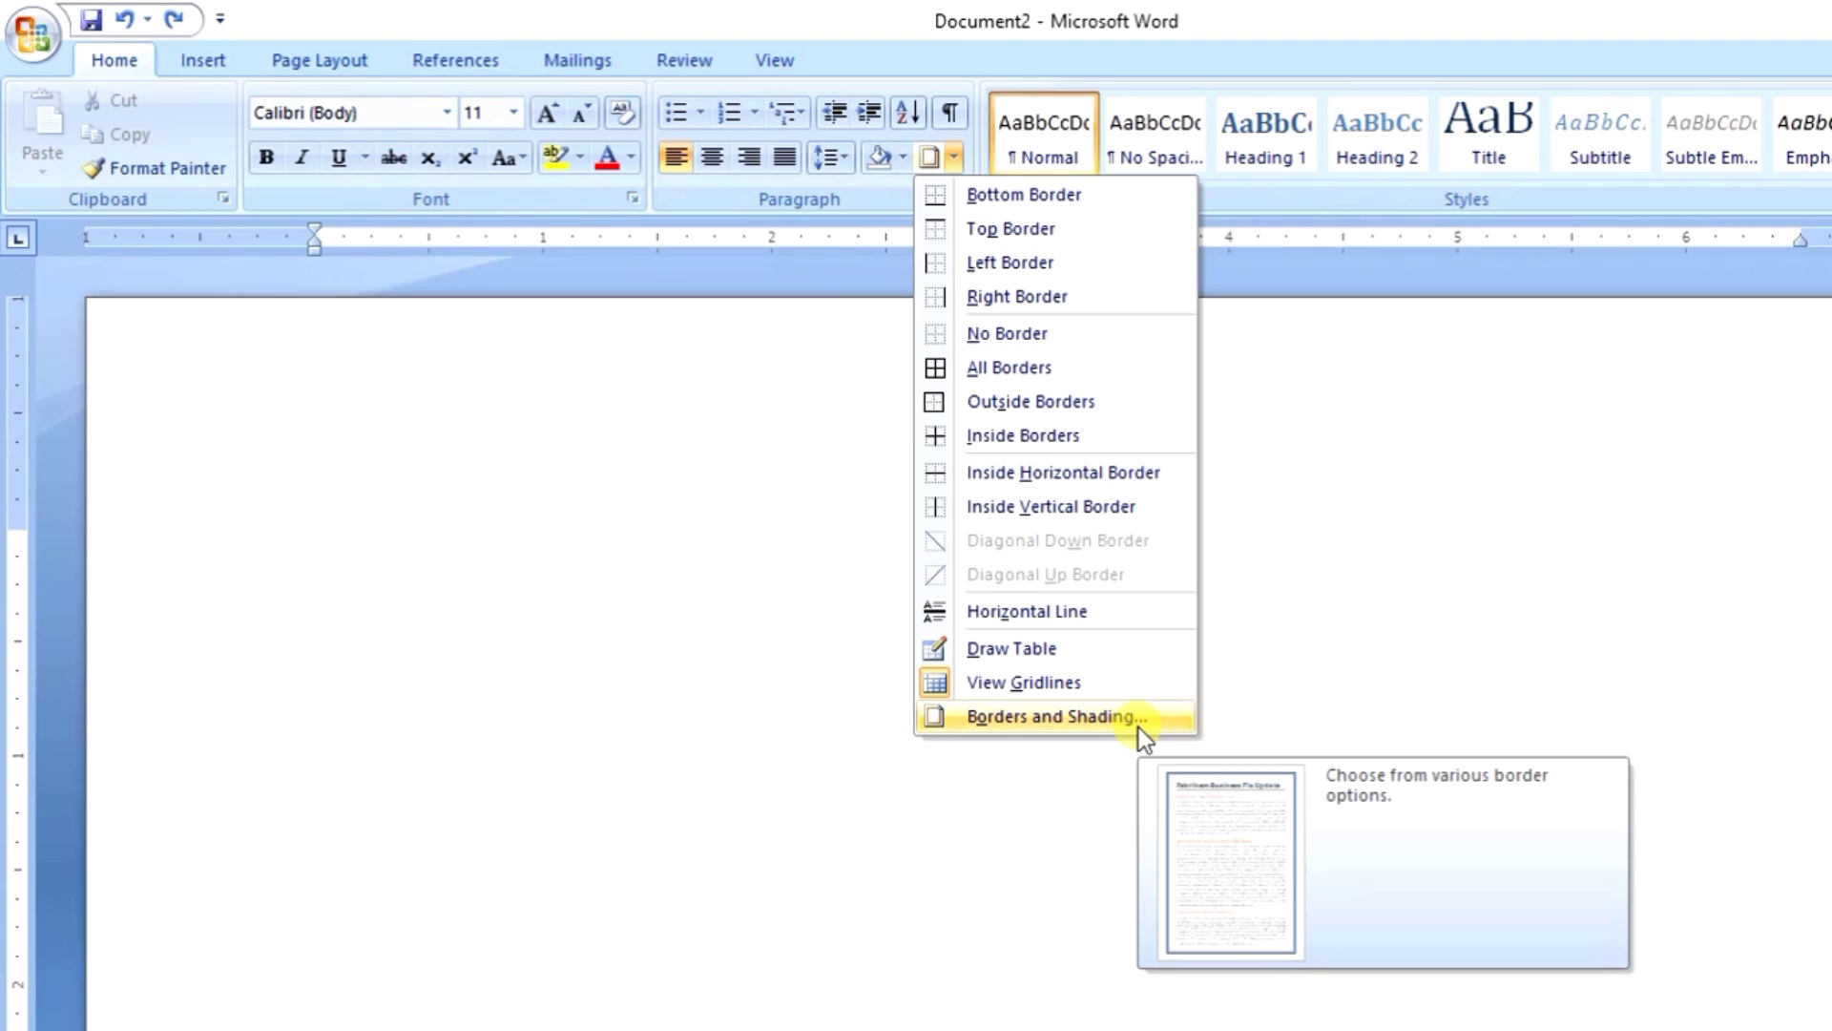
{"action": "left_click", "coordinate": [598, 562]}
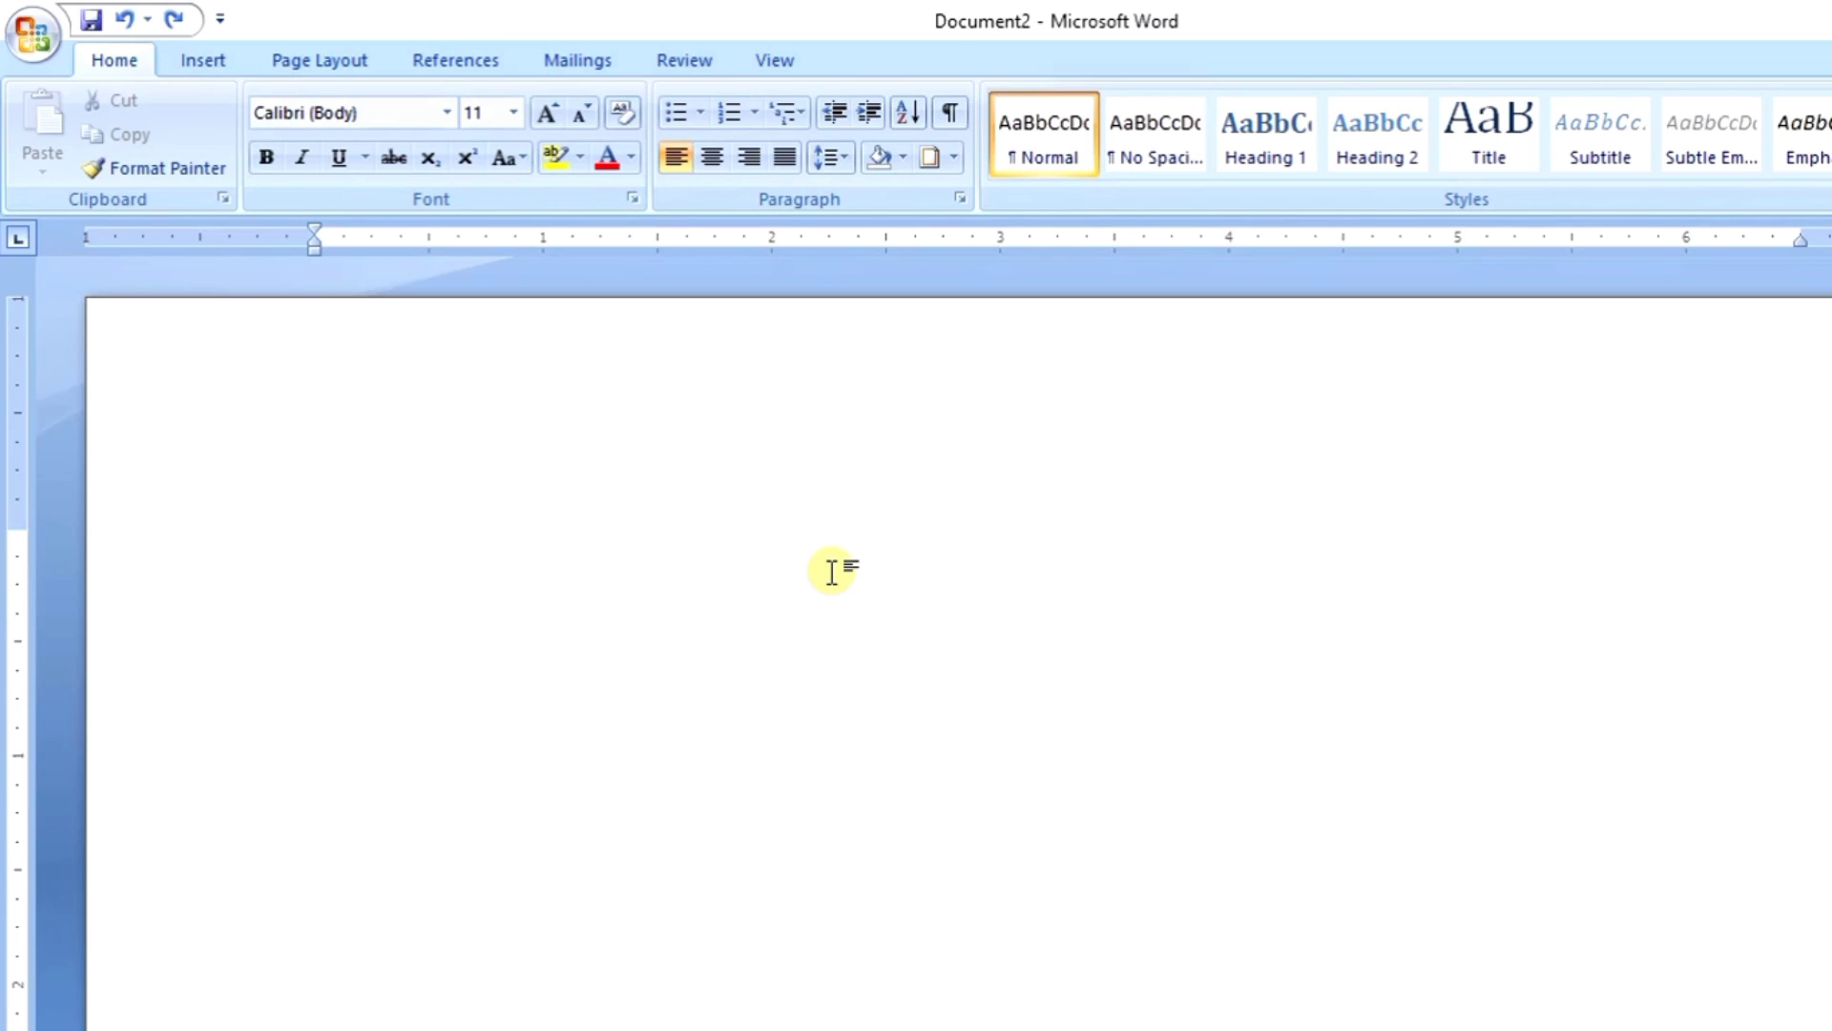
{"action": "type", "text": "=RAN"}
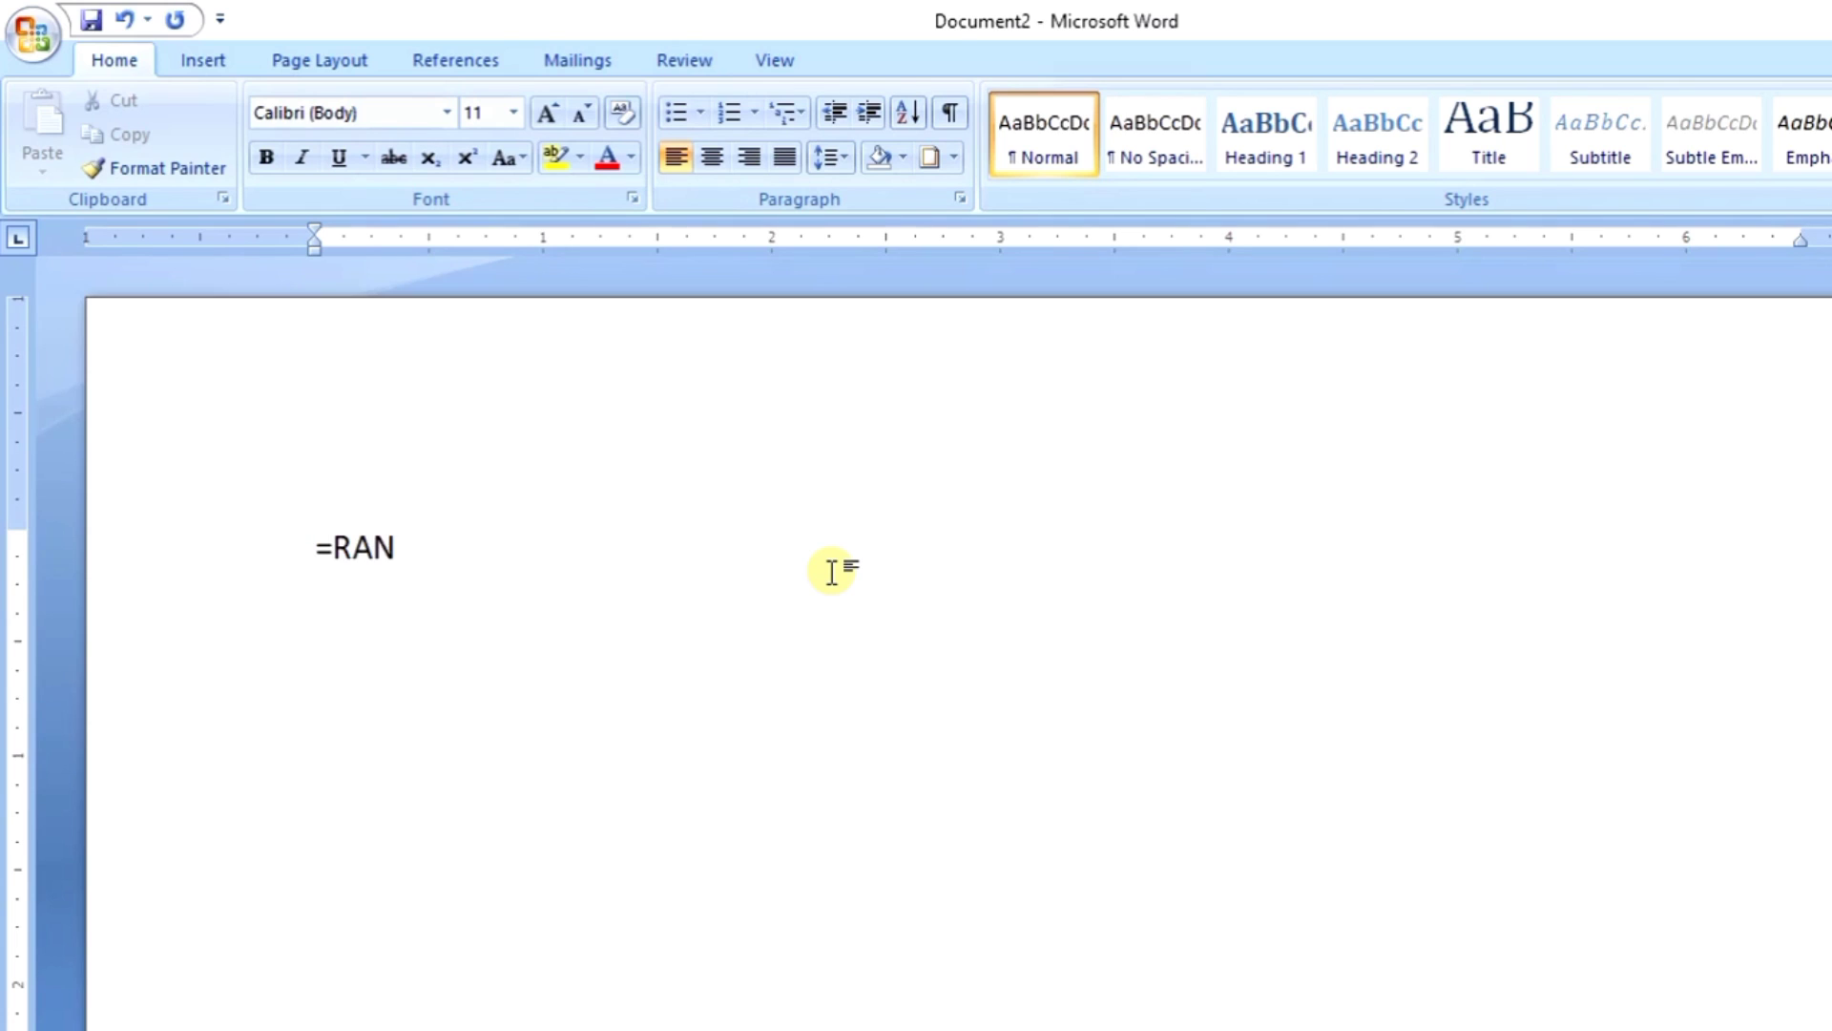
{"action": "type", "text": "D(1)"}
{"action": "key", "text": "Return"}
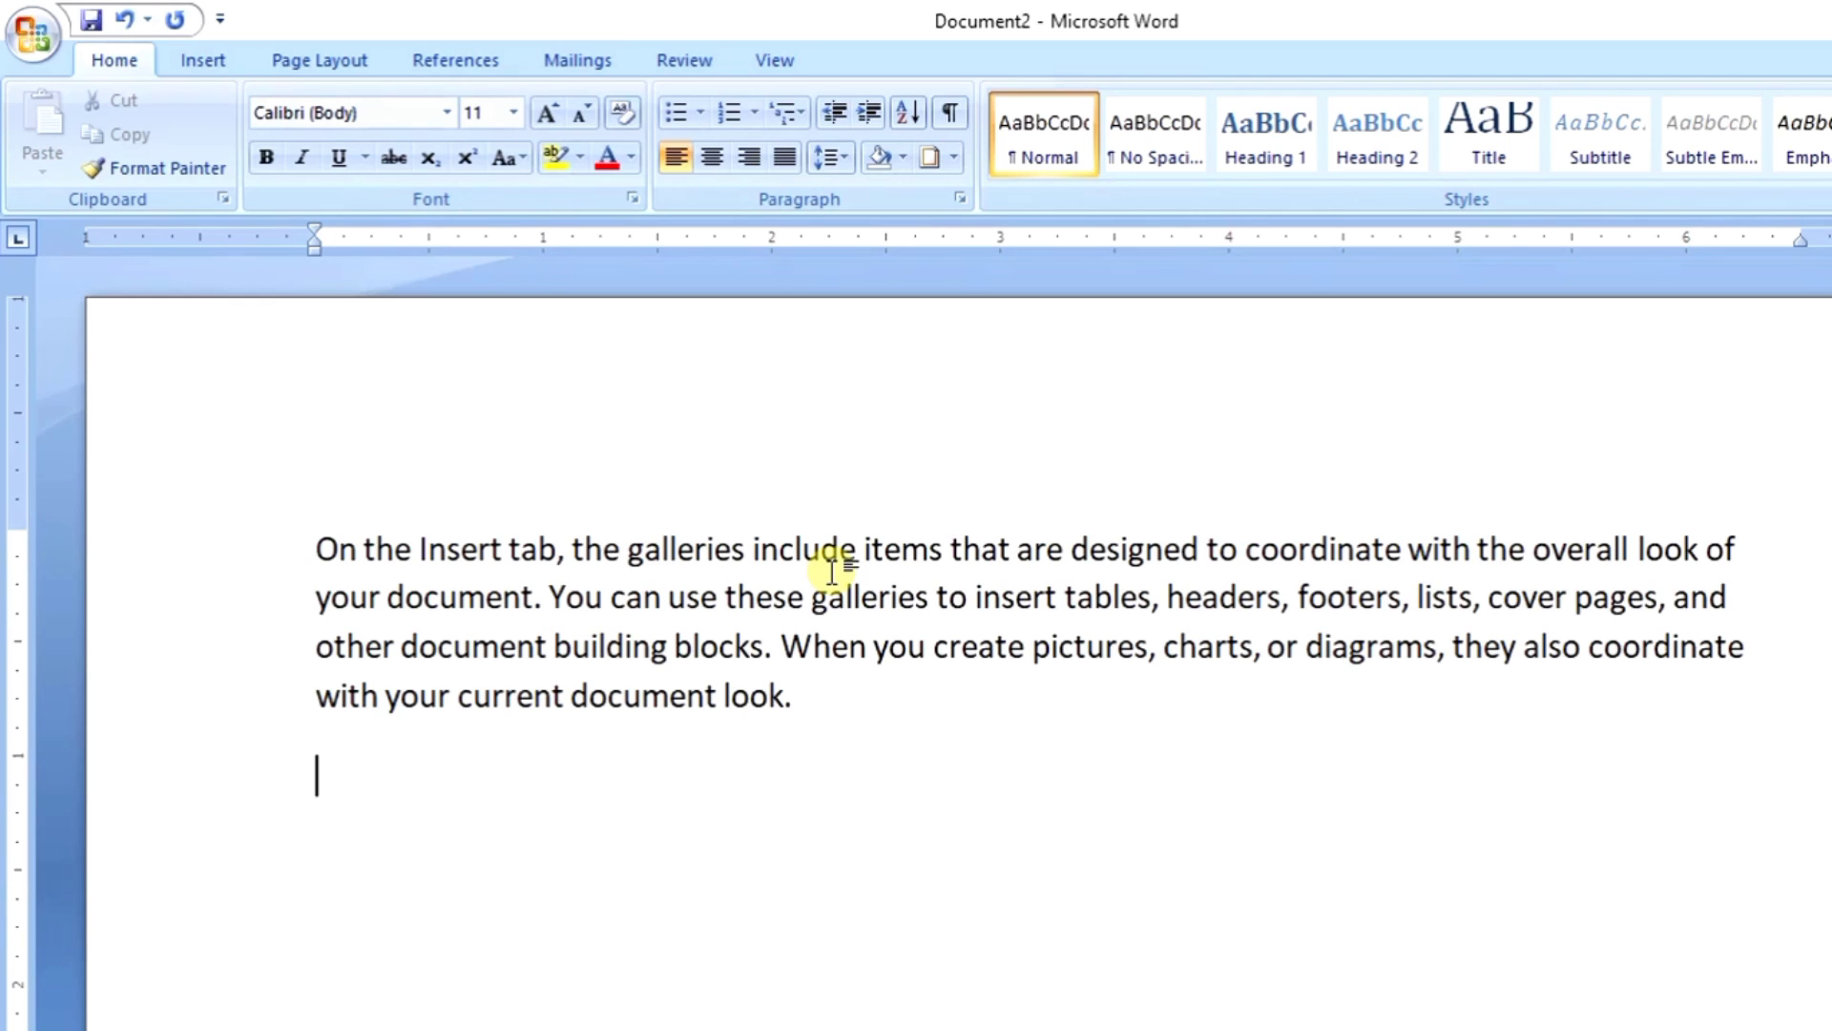
- Open Borders and Shading for the sample paragraph, try the Box and Shadow settings, and choose 3-D
{"action": "left_click", "coordinate": [602, 592]}
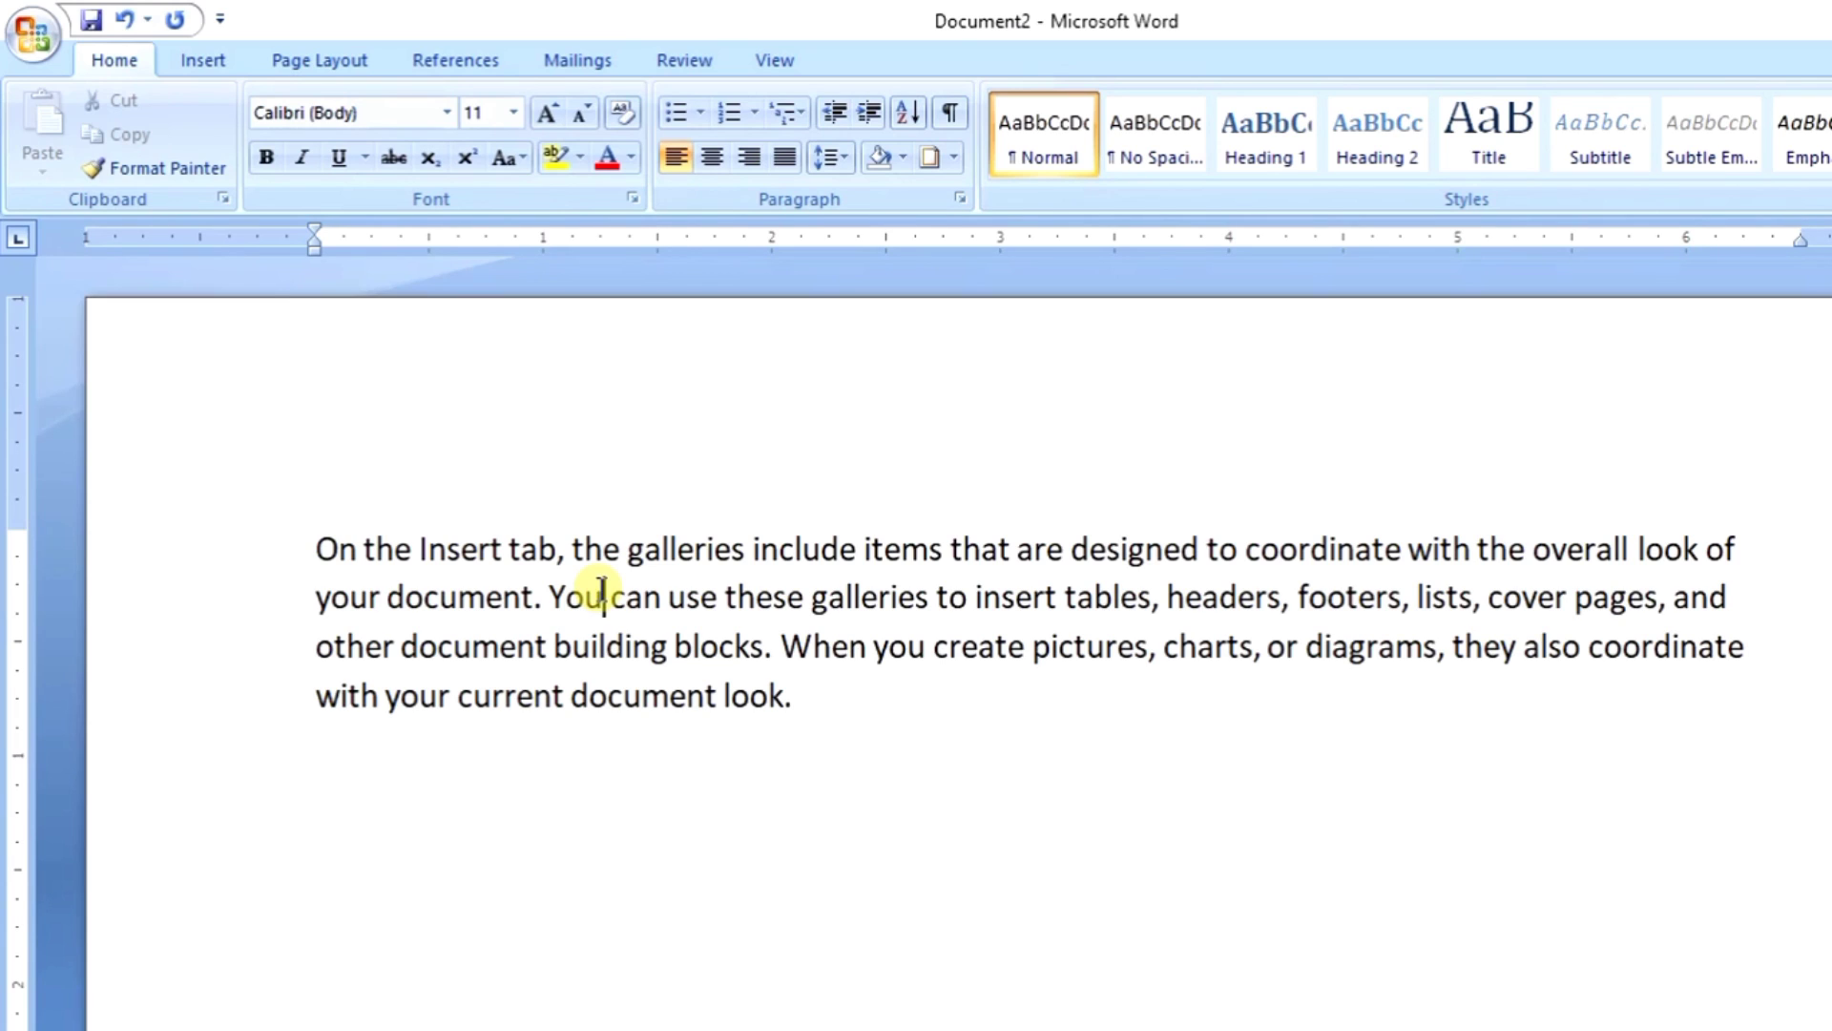
{"action": "left_click", "coordinate": [955, 148]}
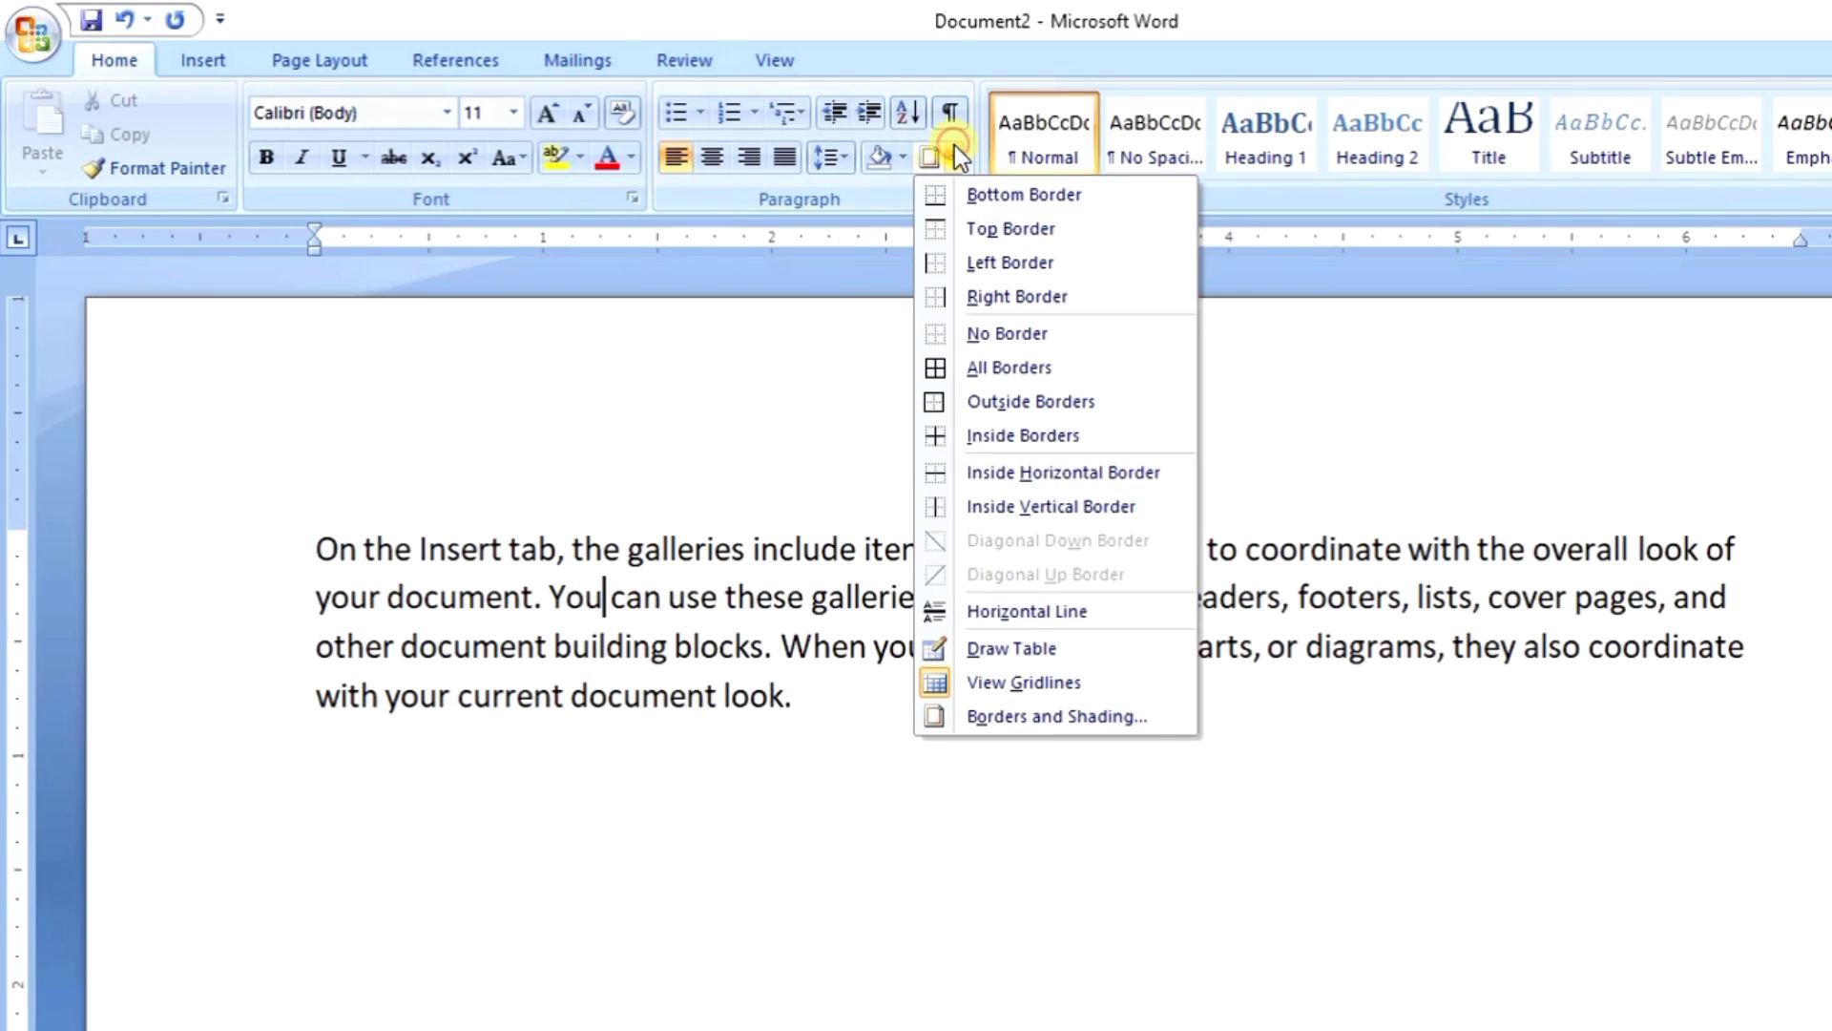
{"action": "left_click", "coordinate": [1107, 715]}
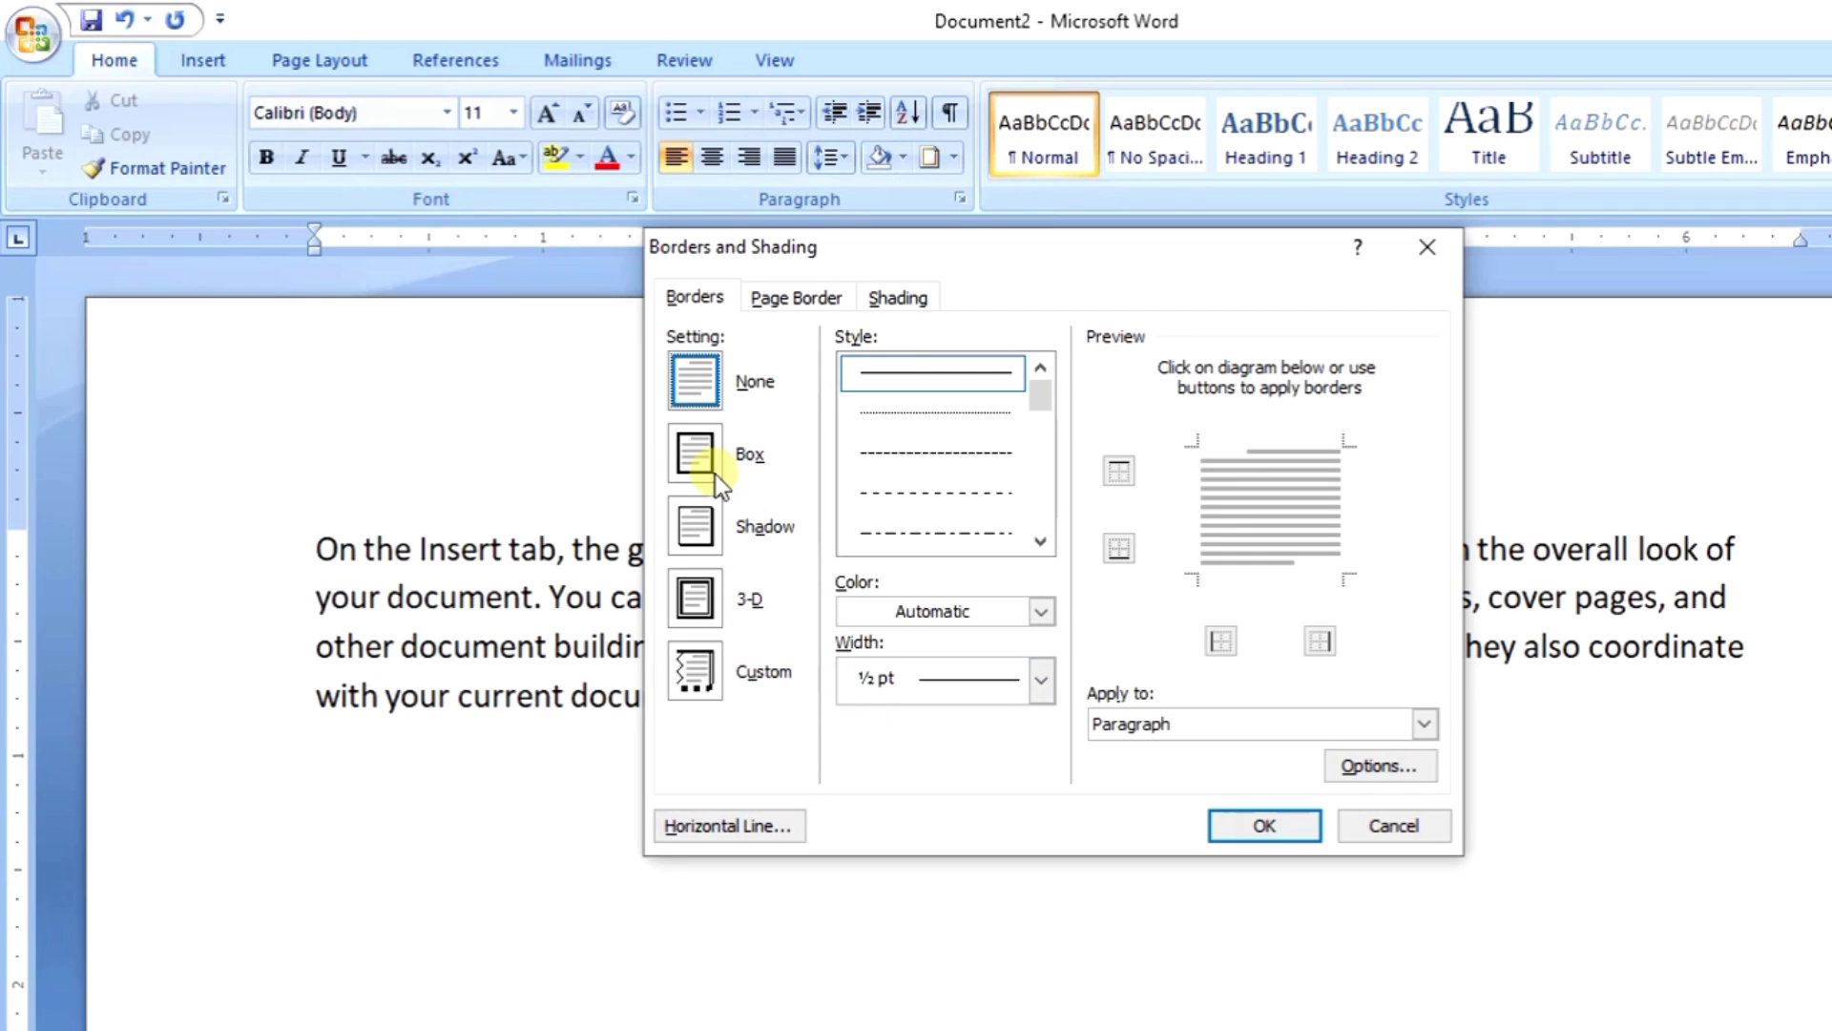
{"action": "left_click", "coordinate": [696, 457]}
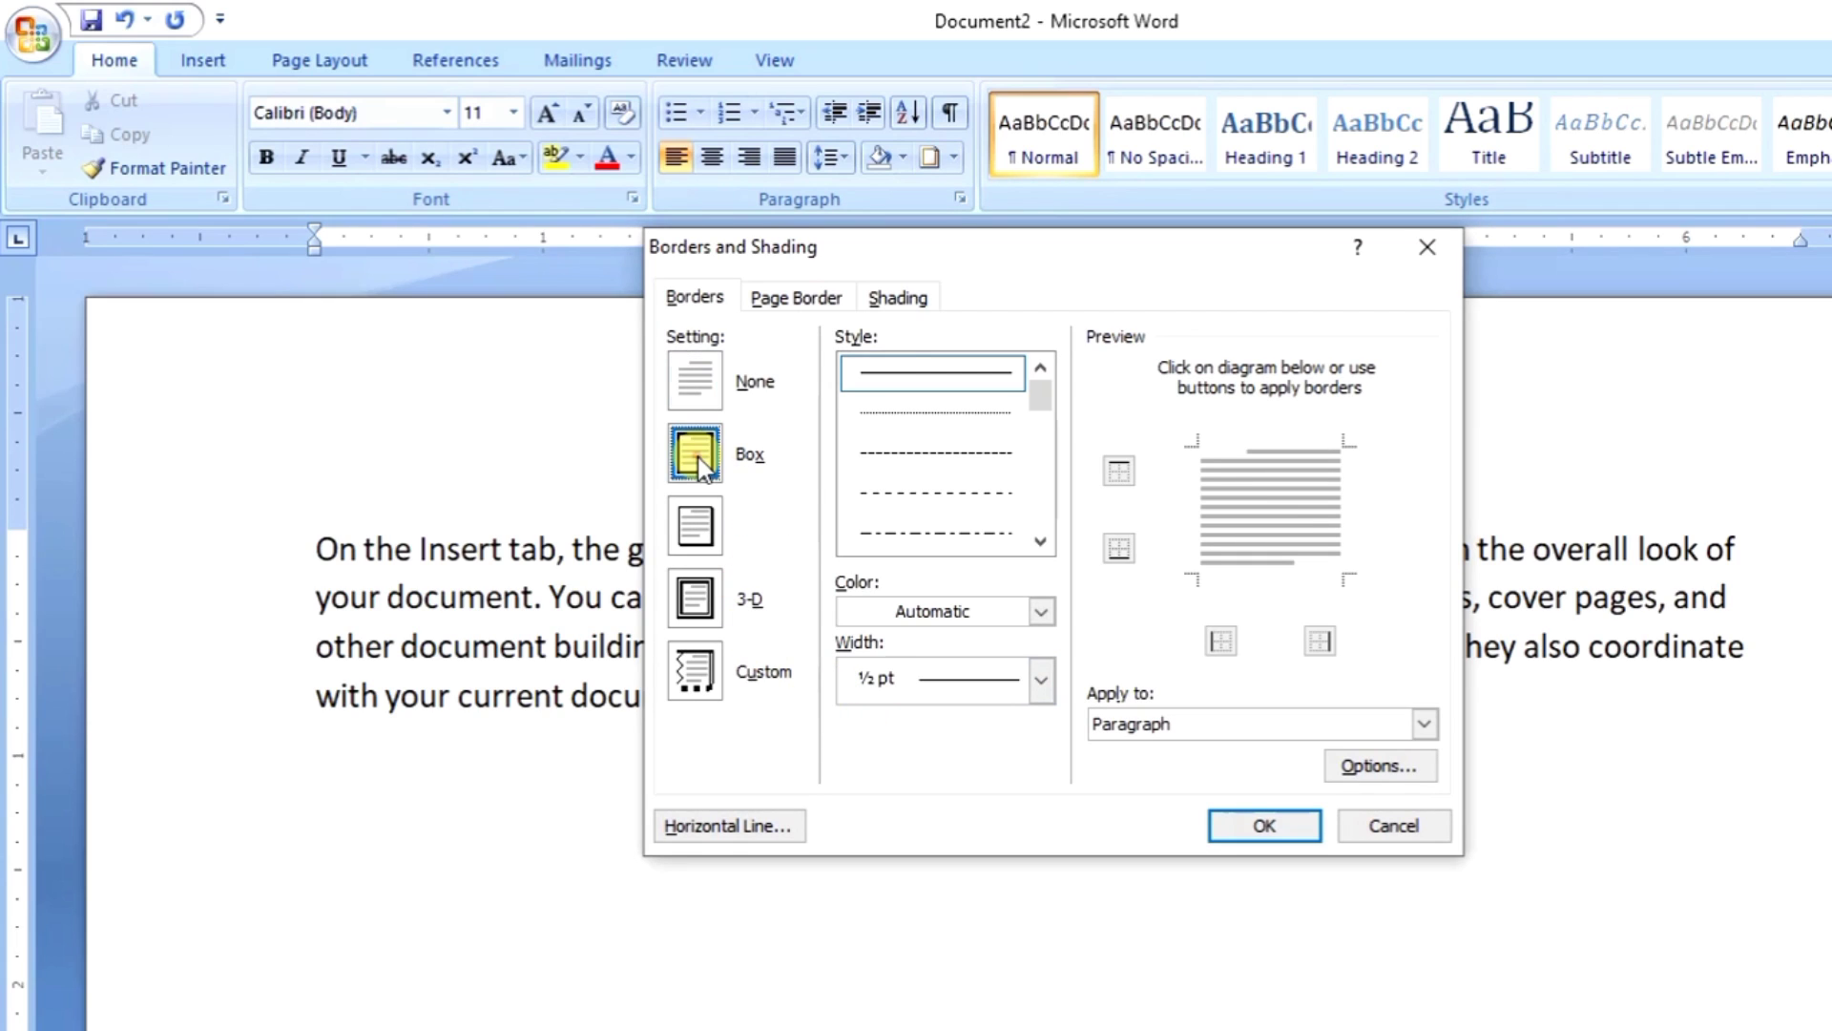
{"action": "left_click", "coordinate": [701, 525]}
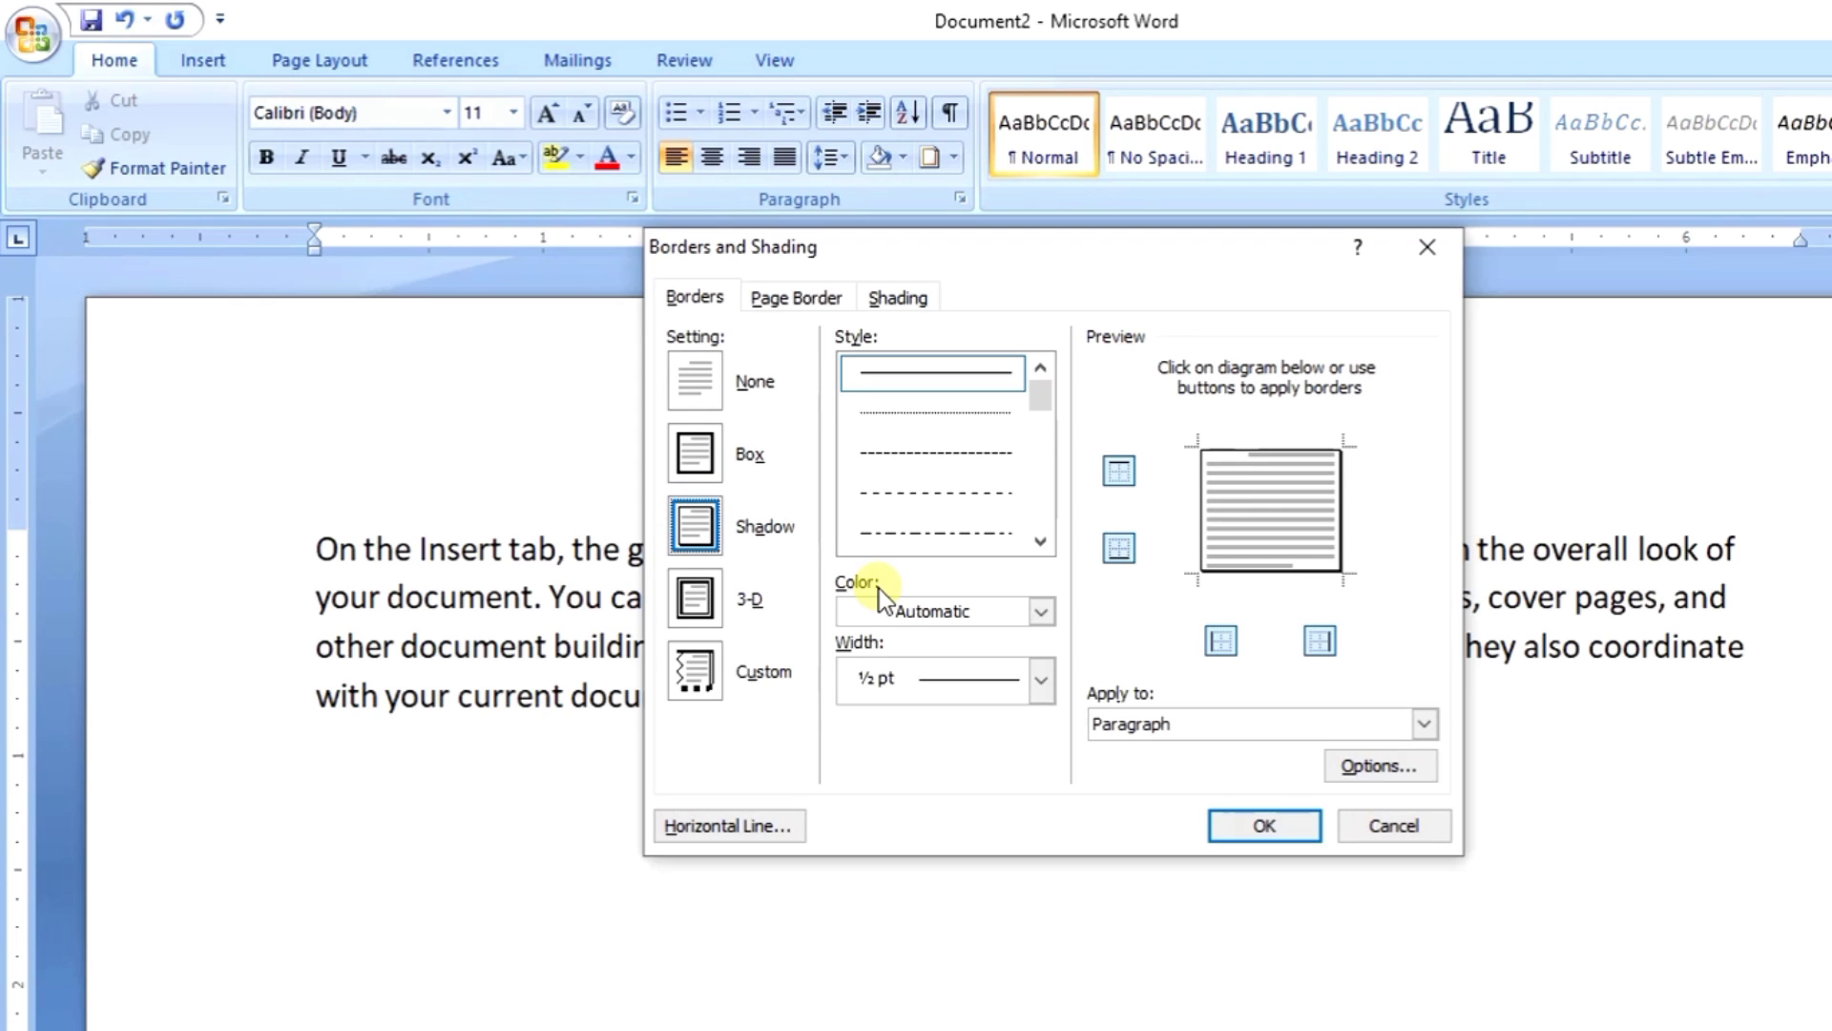
{"action": "left_click", "coordinate": [714, 610]}
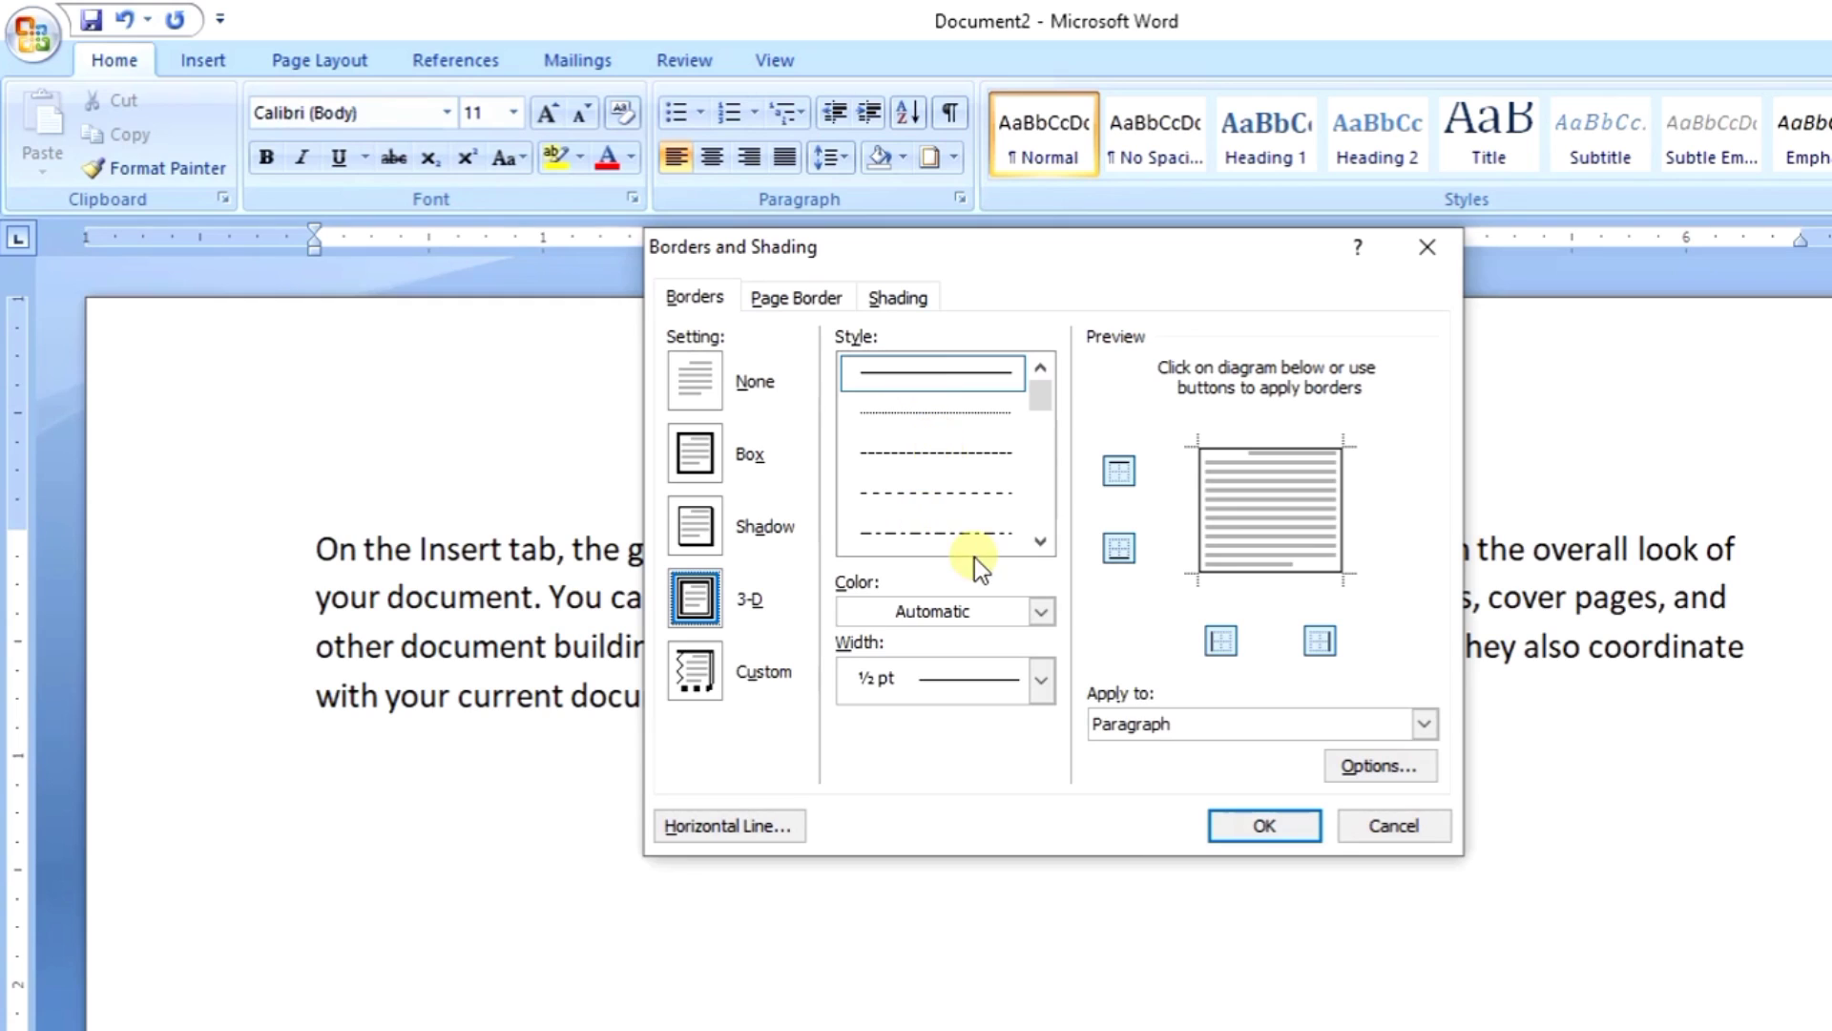
- Give the paragraph's 3-D border the triple-line style and the standard red color
{"action": "left_click", "coordinate": [1040, 540]}
{"action": "left_click", "coordinate": [1040, 540]}
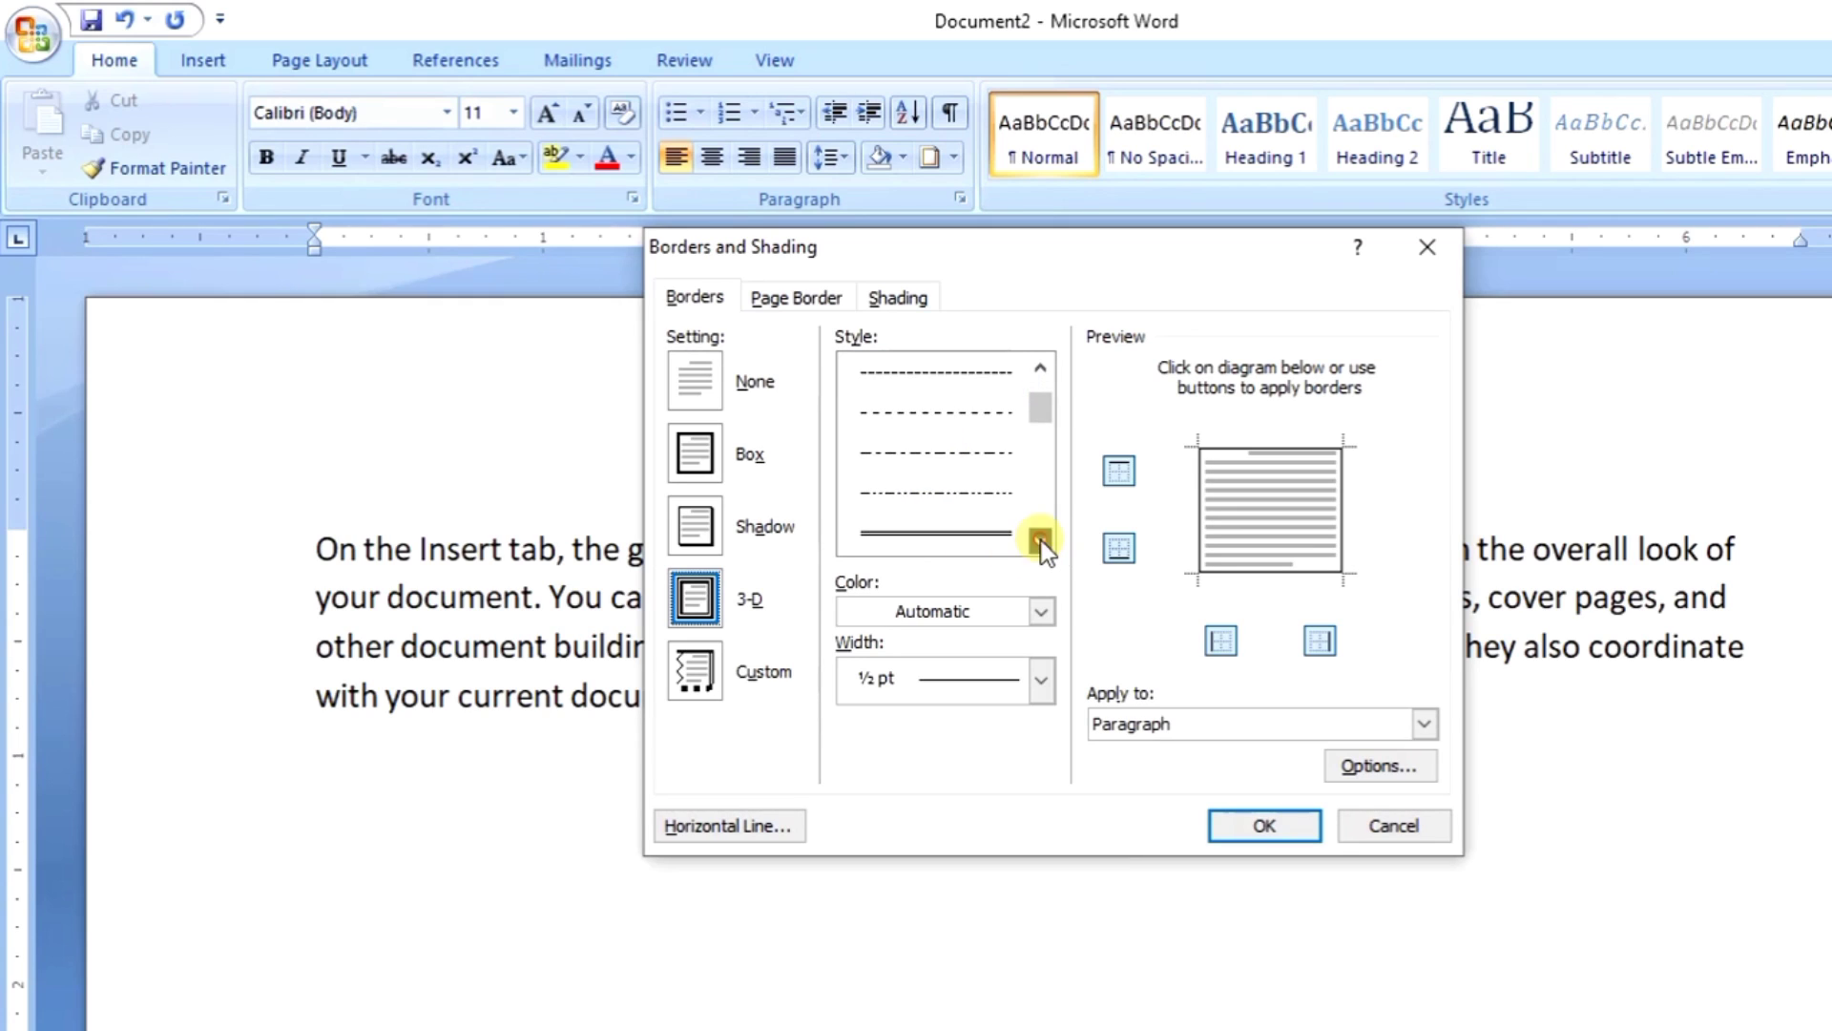
{"action": "left_click", "coordinate": [1040, 540]}
{"action": "left_click", "coordinate": [1040, 540]}
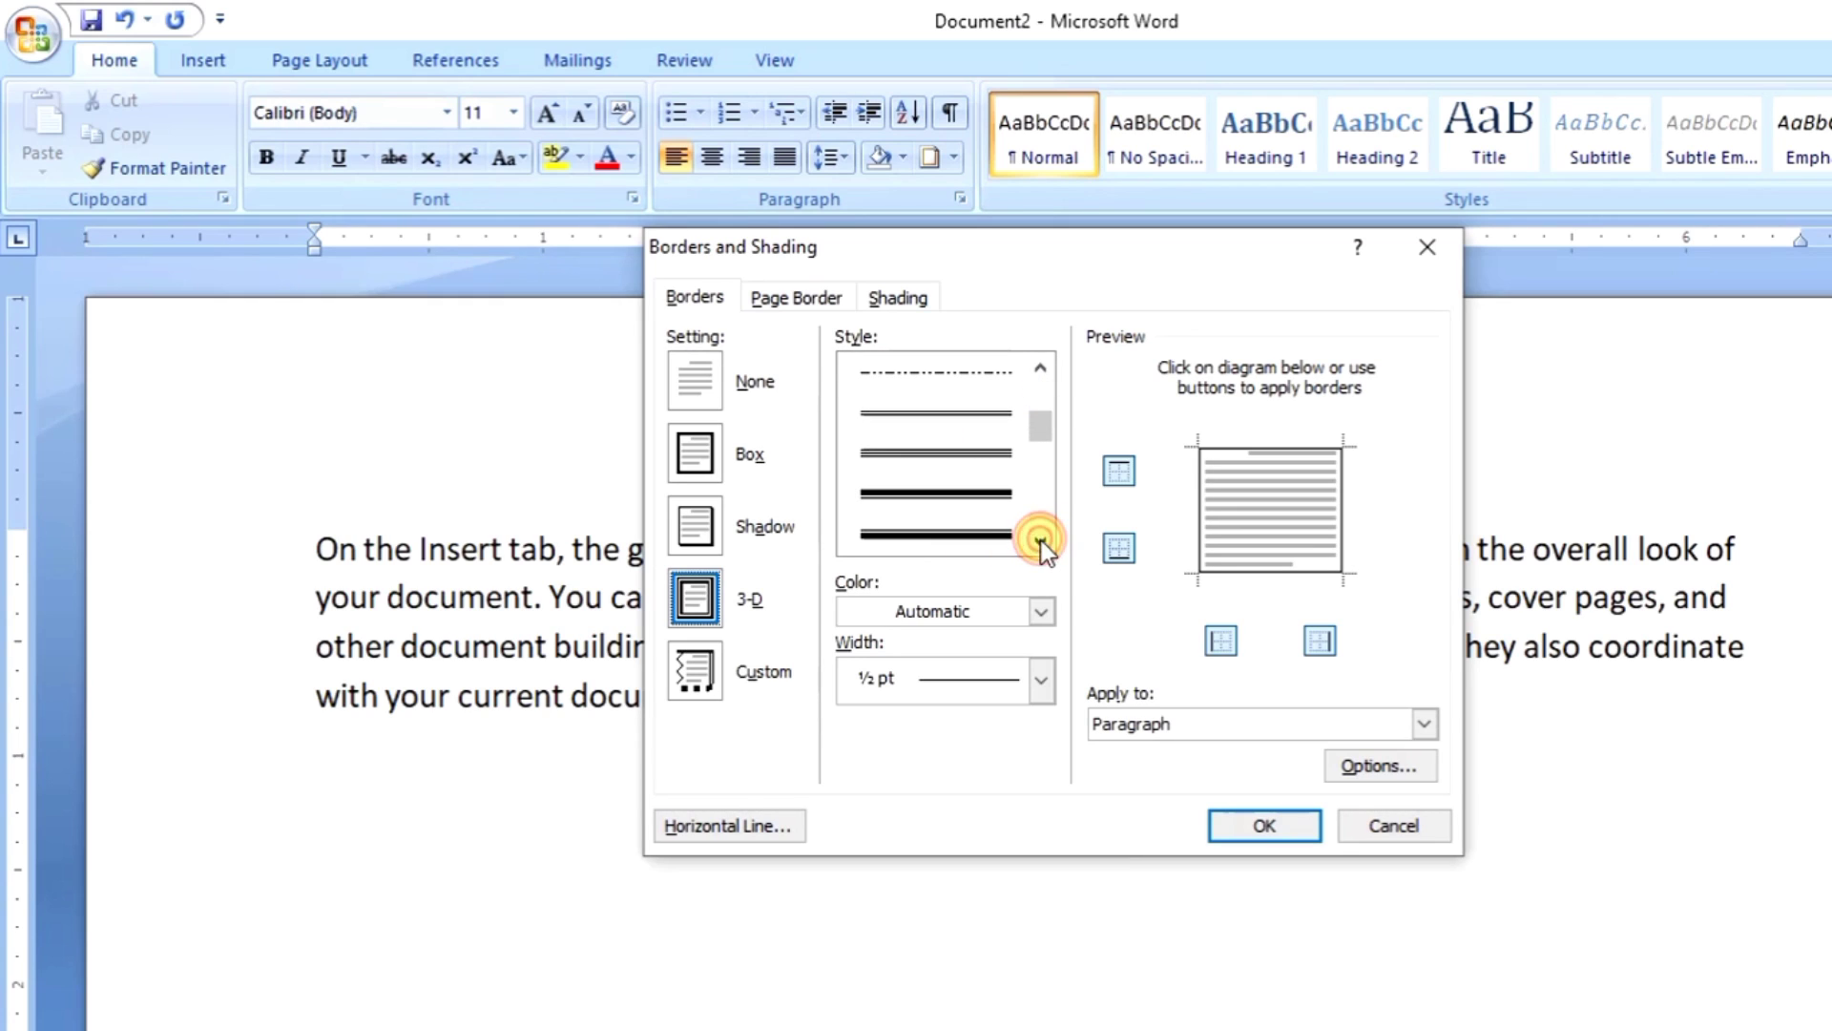
{"action": "left_click", "coordinate": [931, 450]}
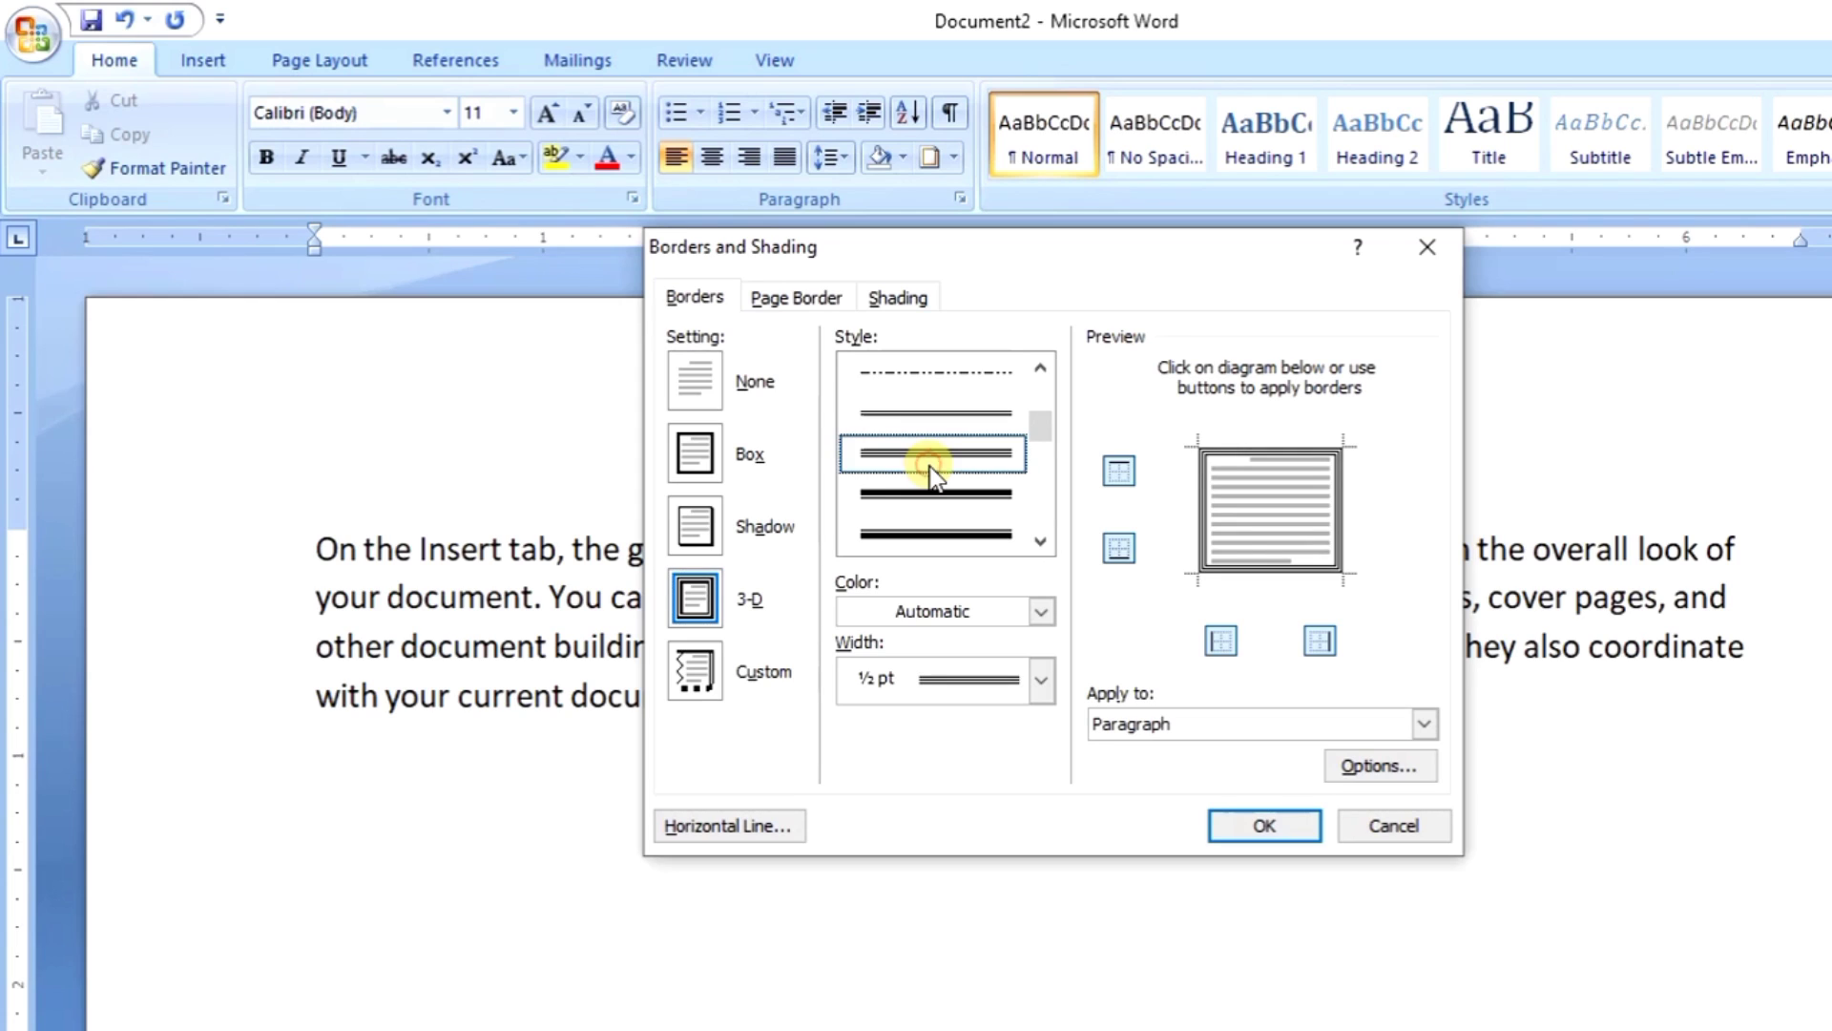
{"action": "left_click", "coordinate": [928, 619]}
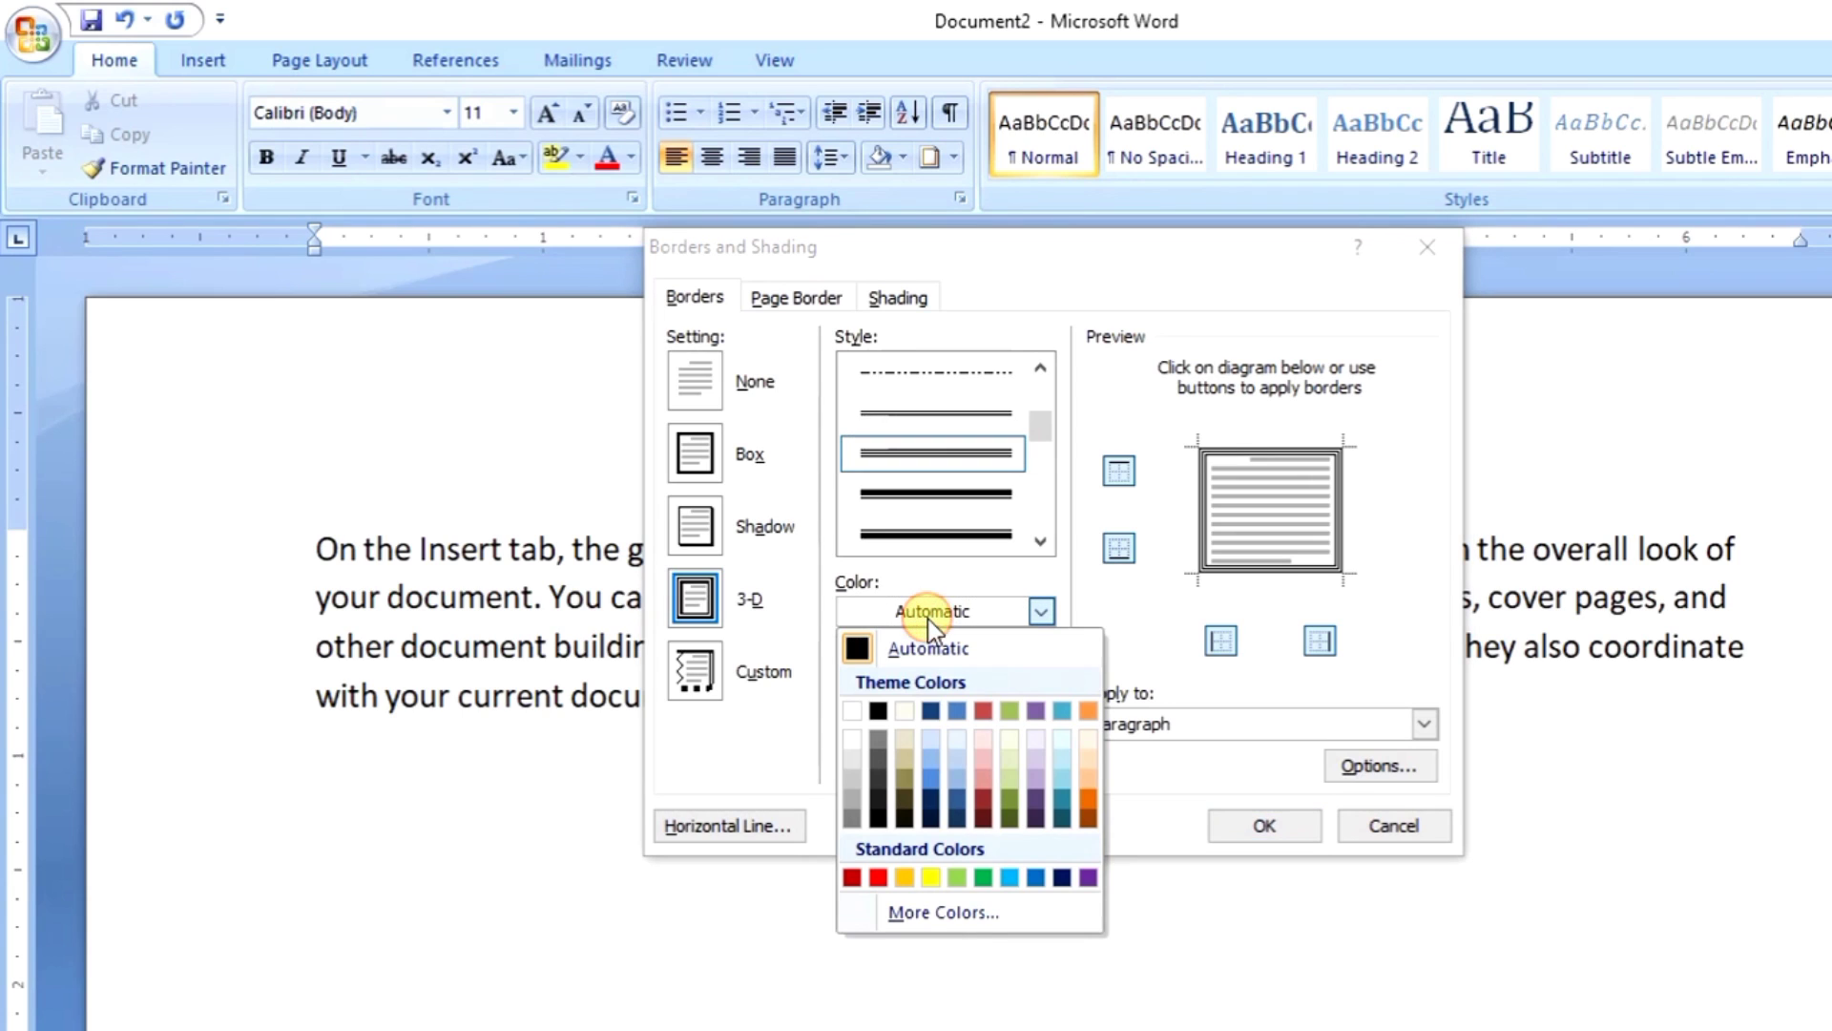
{"action": "left_click", "coordinate": [876, 877]}
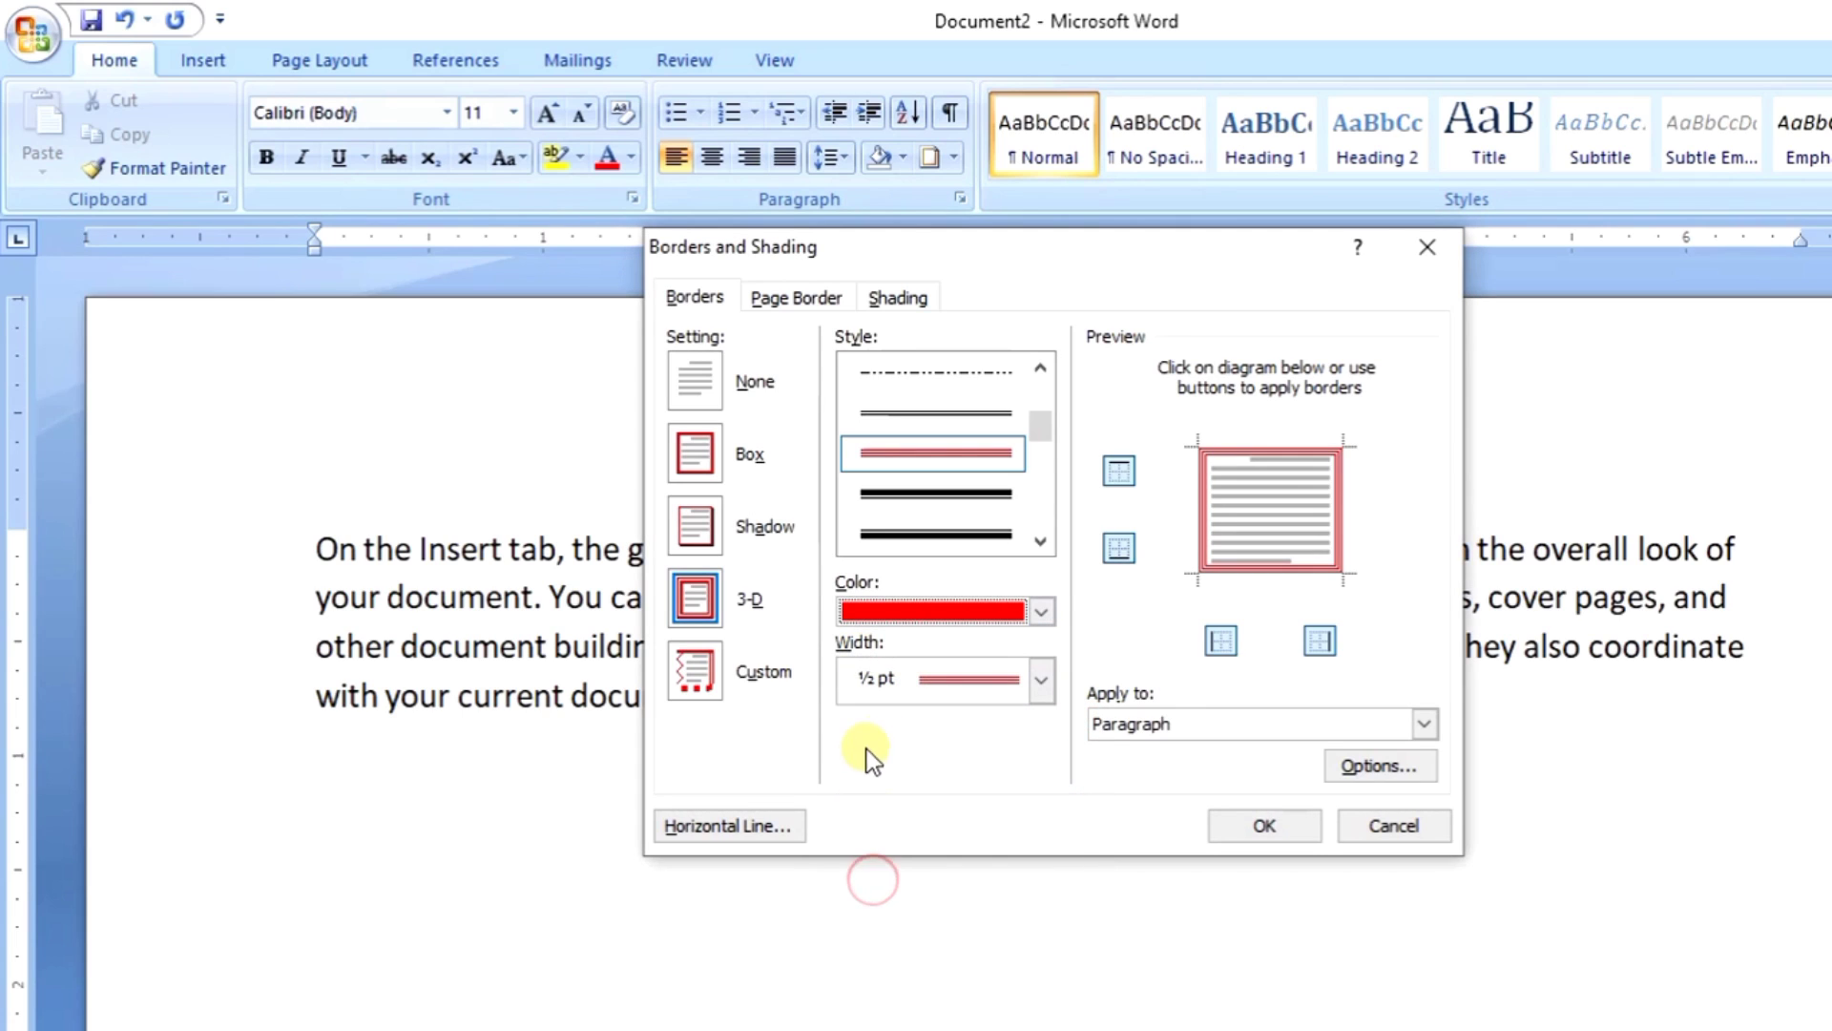
- Apply the border to the Paragraph at ½ pt width, and clear it from the paragraph again
{"action": "left_click", "coordinate": [912, 697]}
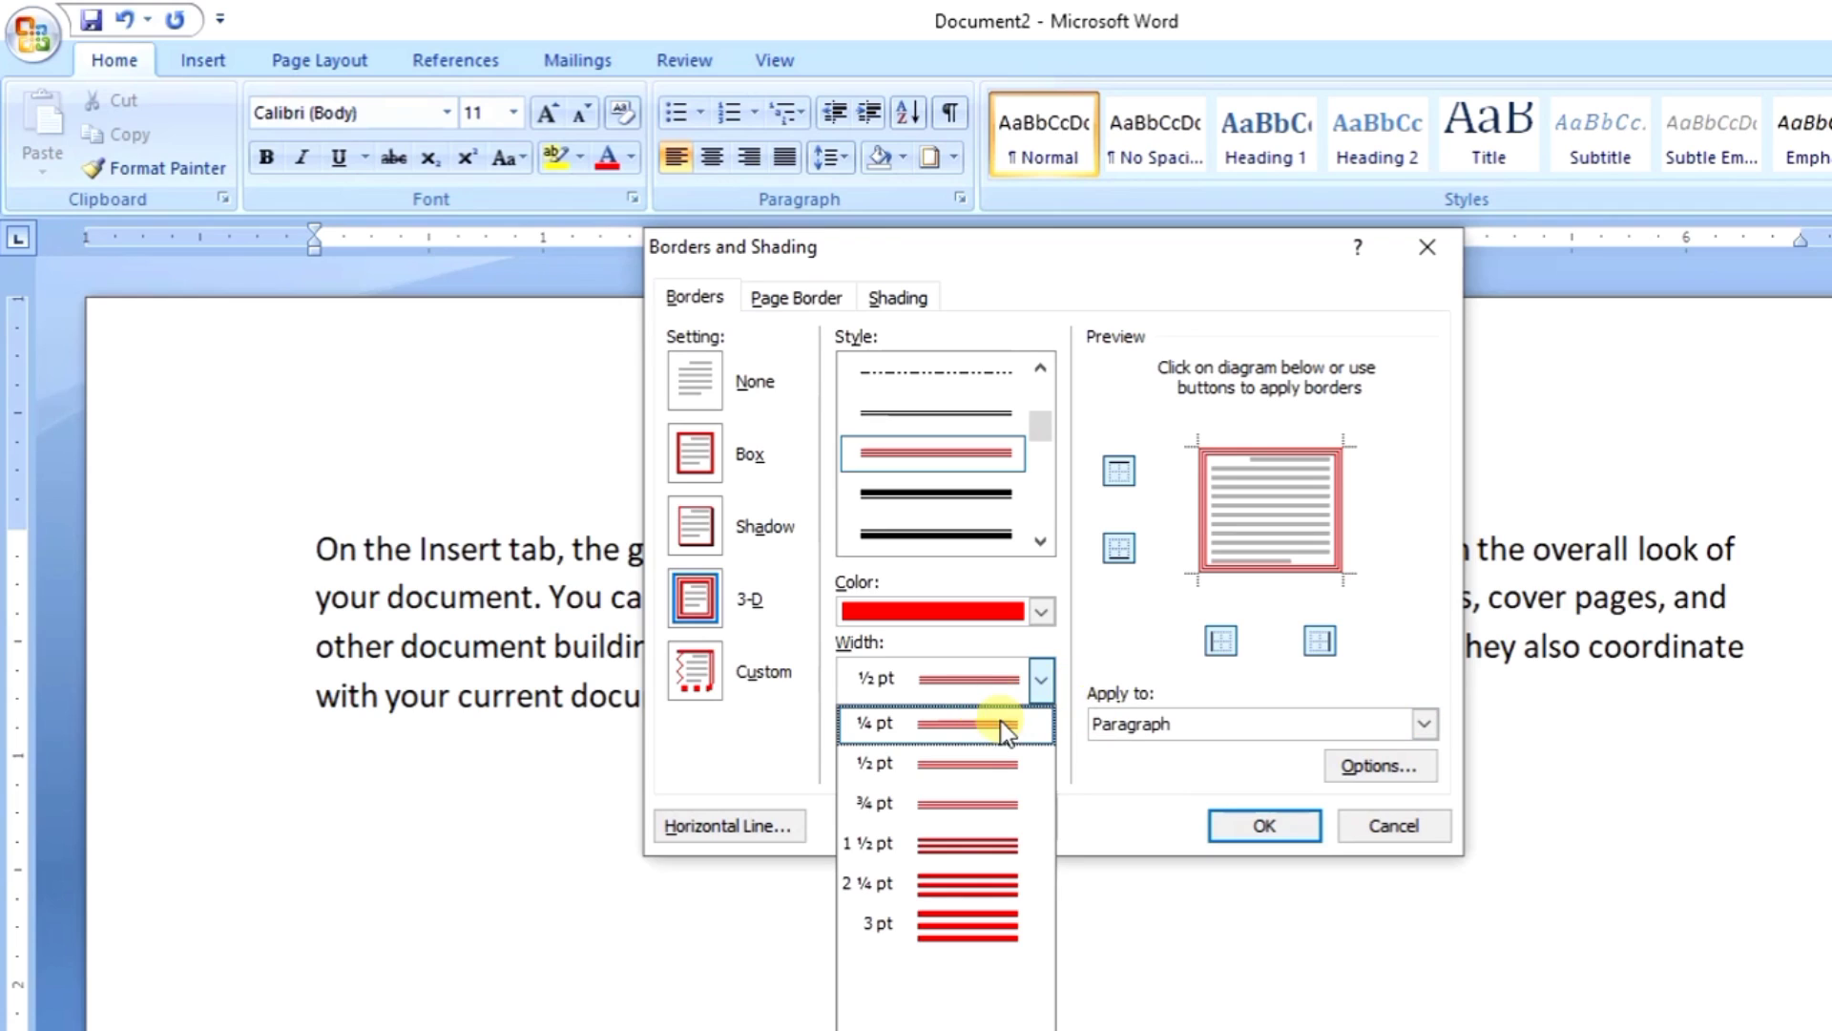
{"action": "left_click", "coordinate": [939, 680]}
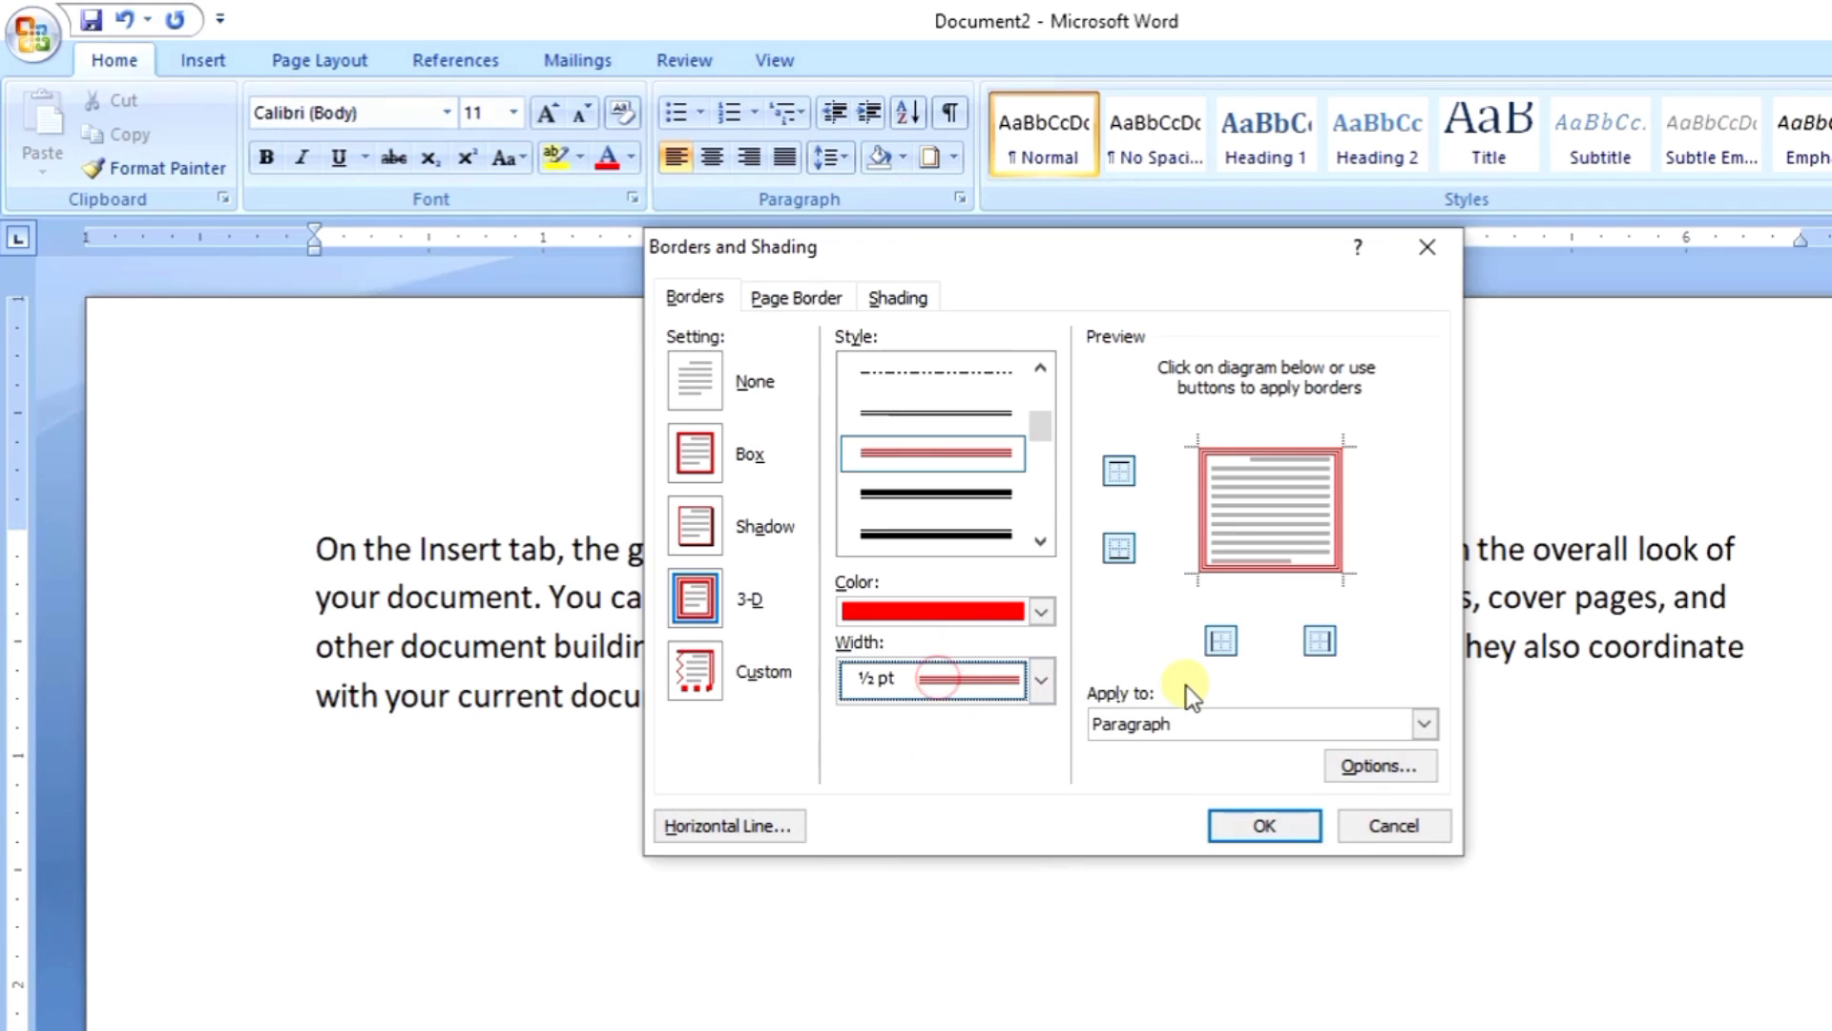
{"action": "left_click", "coordinate": [1154, 725]}
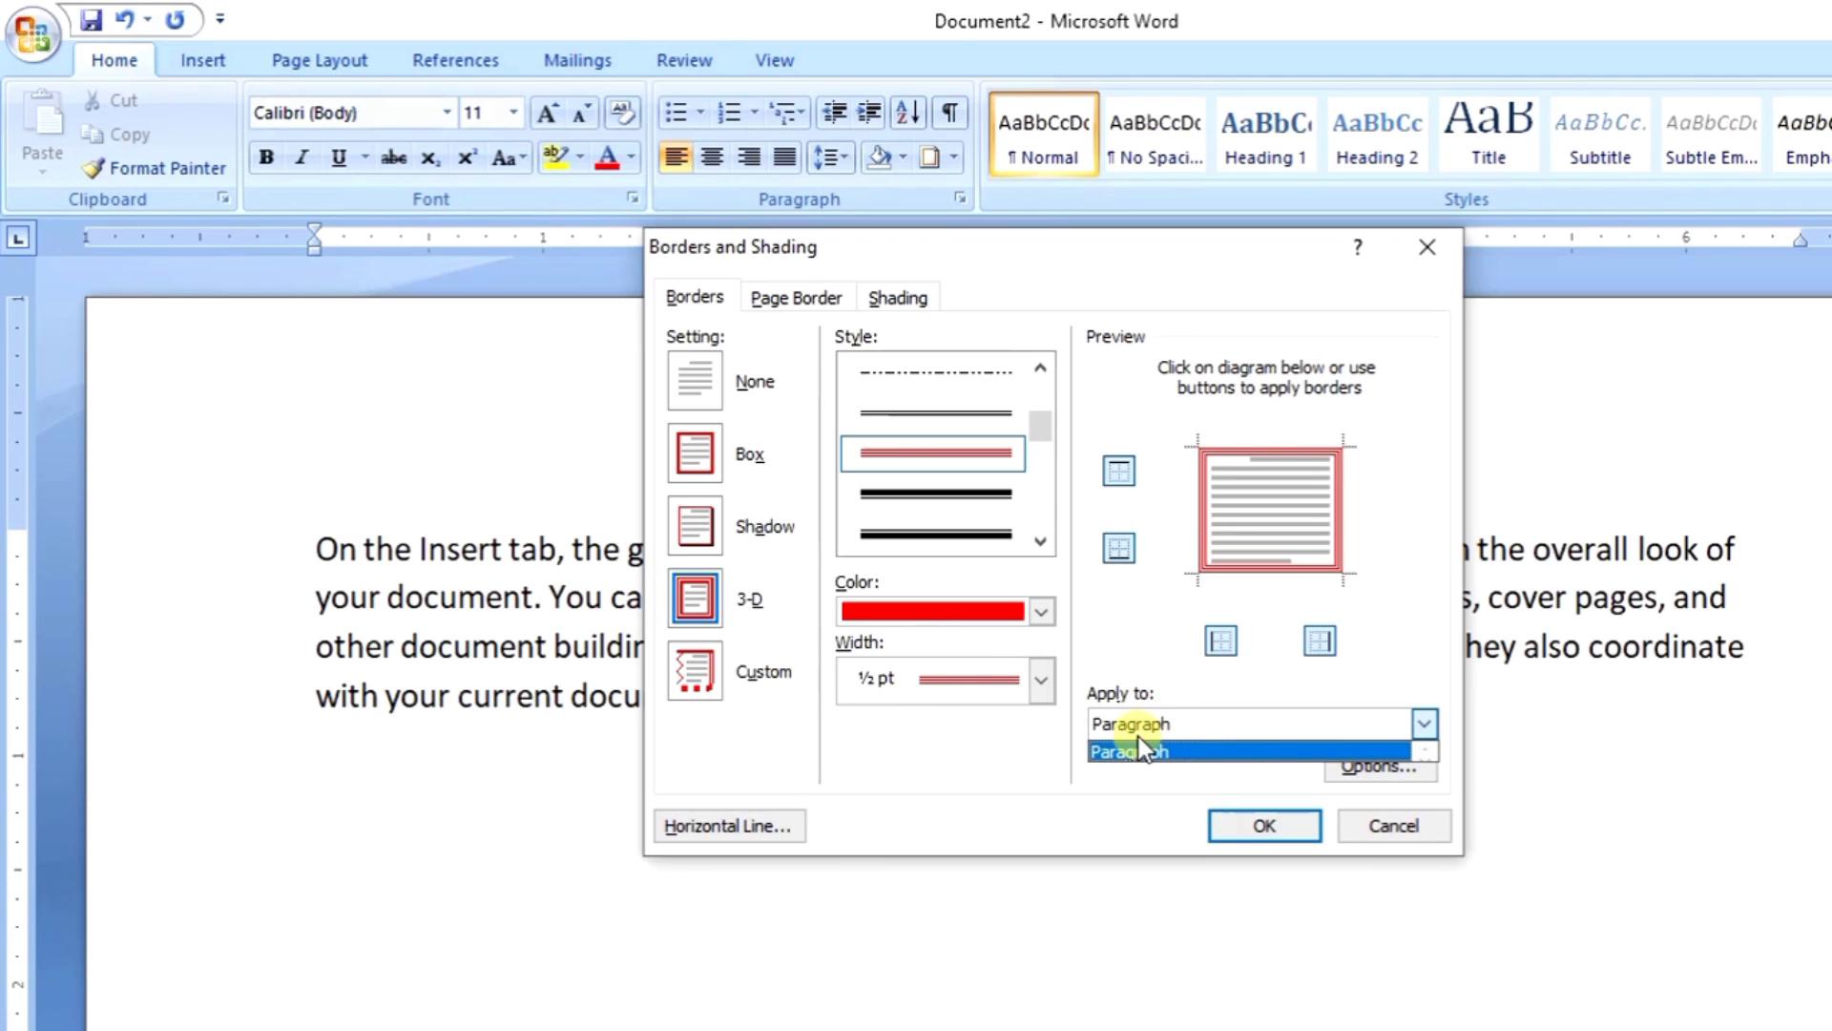
{"action": "left_click", "coordinate": [1142, 751]}
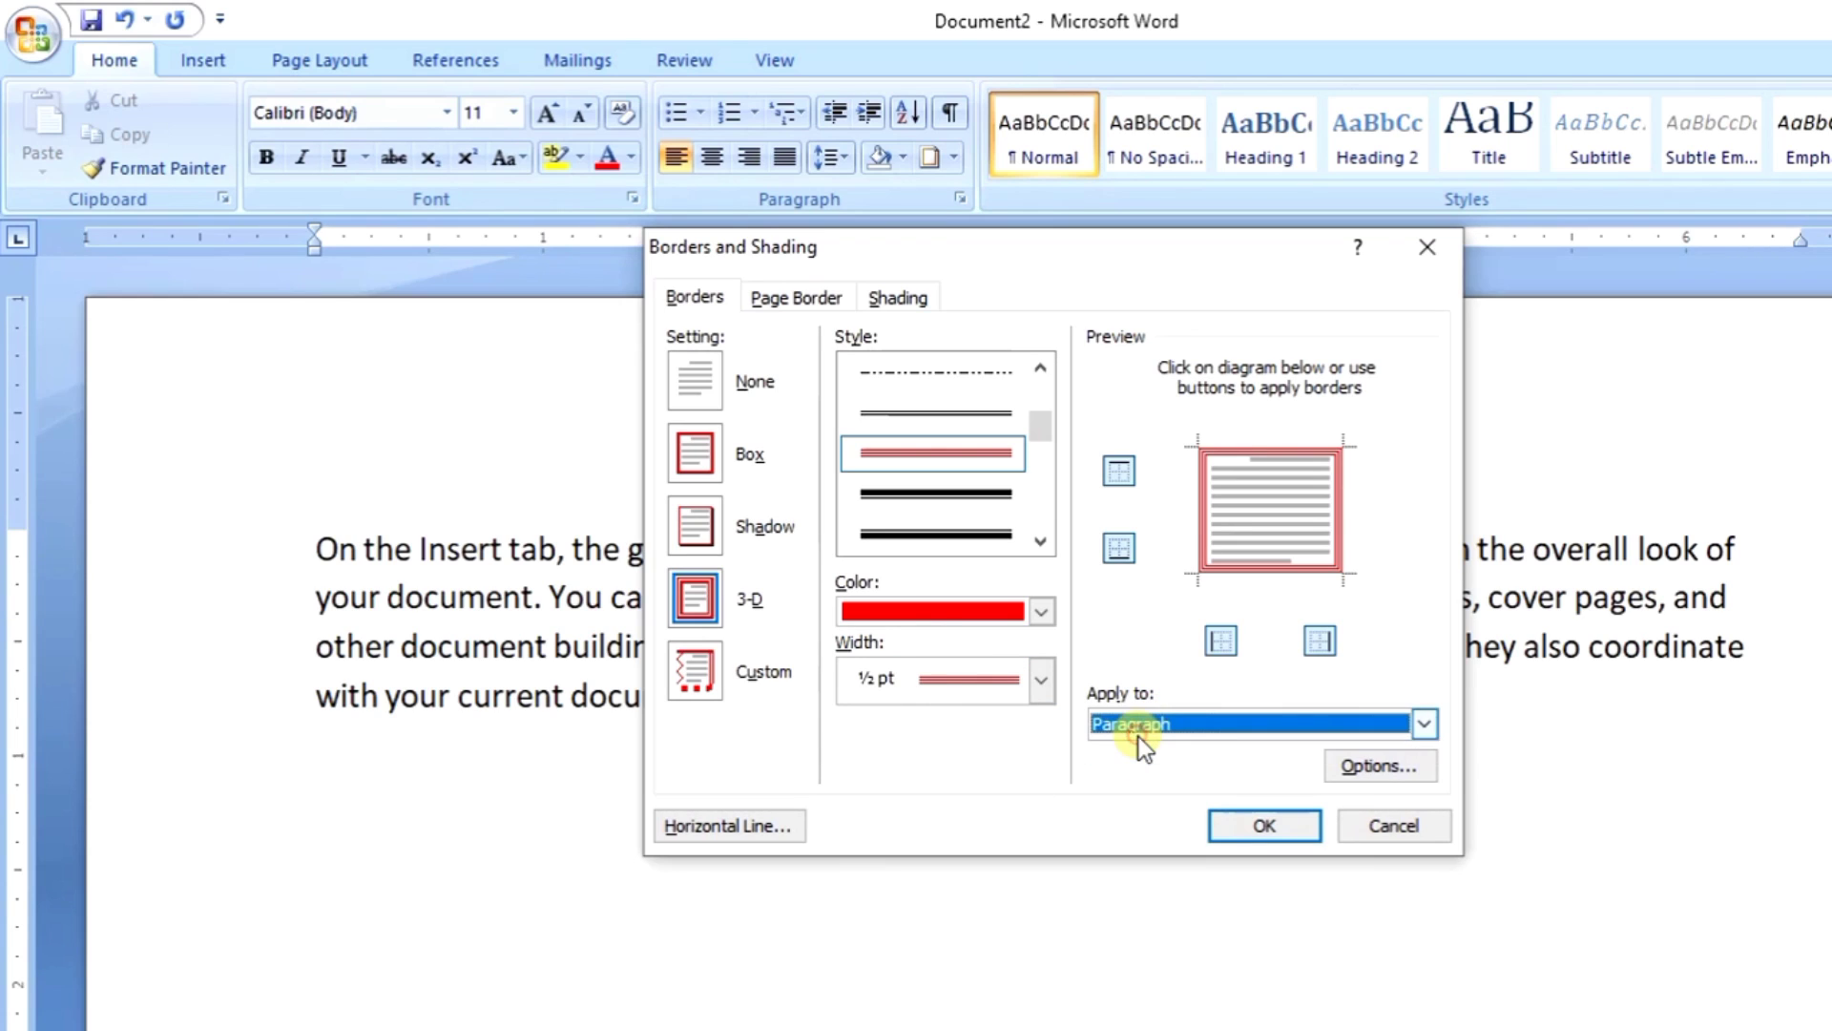
{"action": "left_click", "coordinate": [1267, 826]}
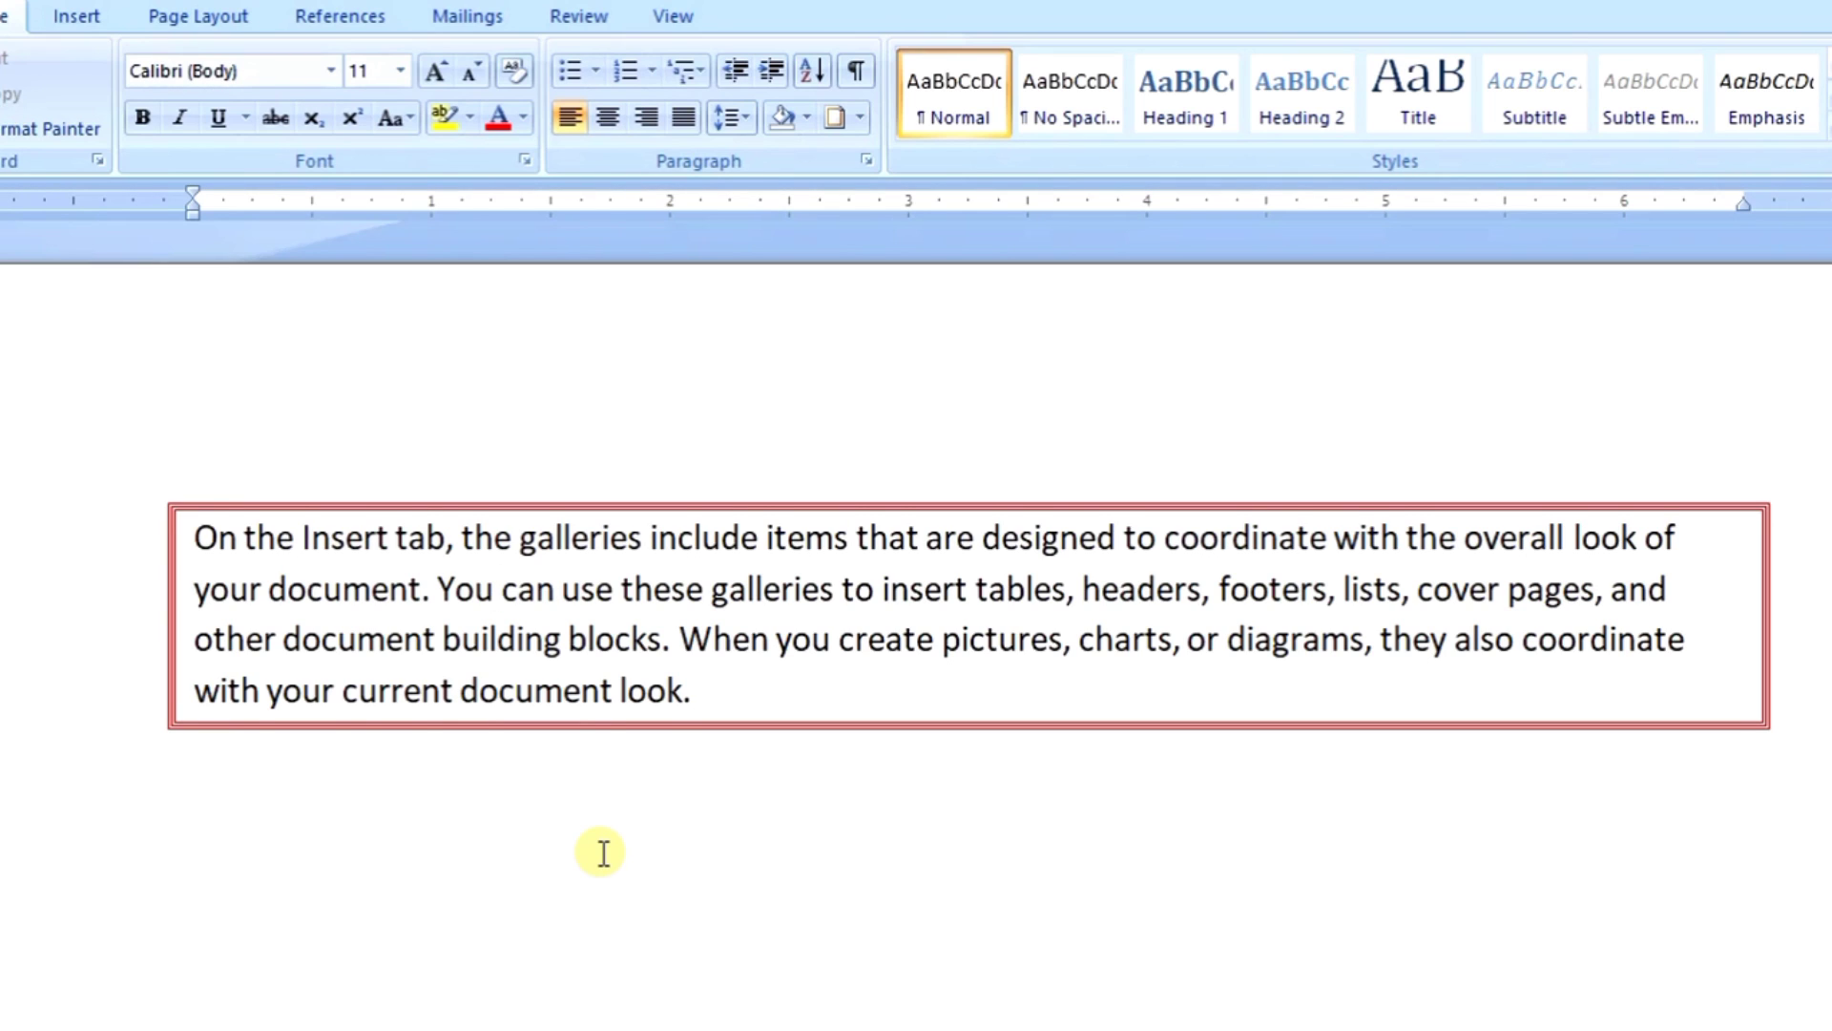
{"action": "key", "text": "ctrl+q"}
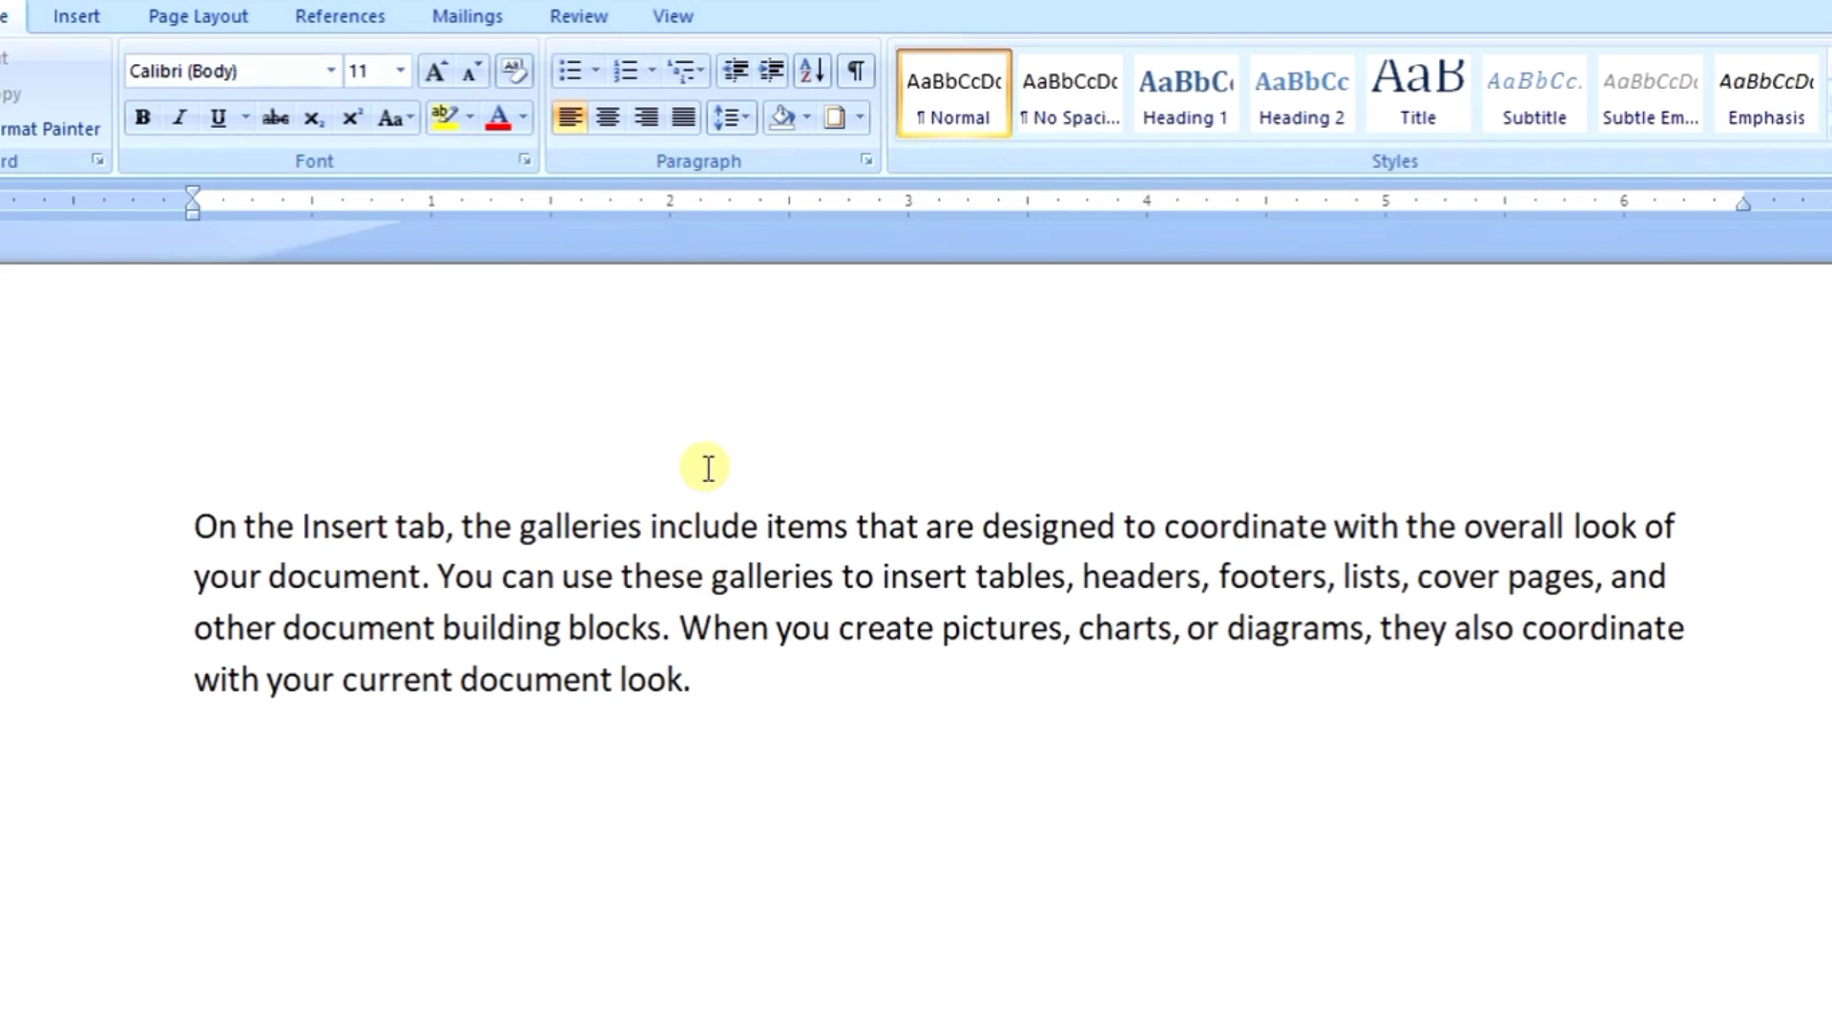
- Open the Page Border settings of Borders and Shading, try Shadow and 3-D, and choose Box
{"action": "left_click", "coordinate": [838, 122]}
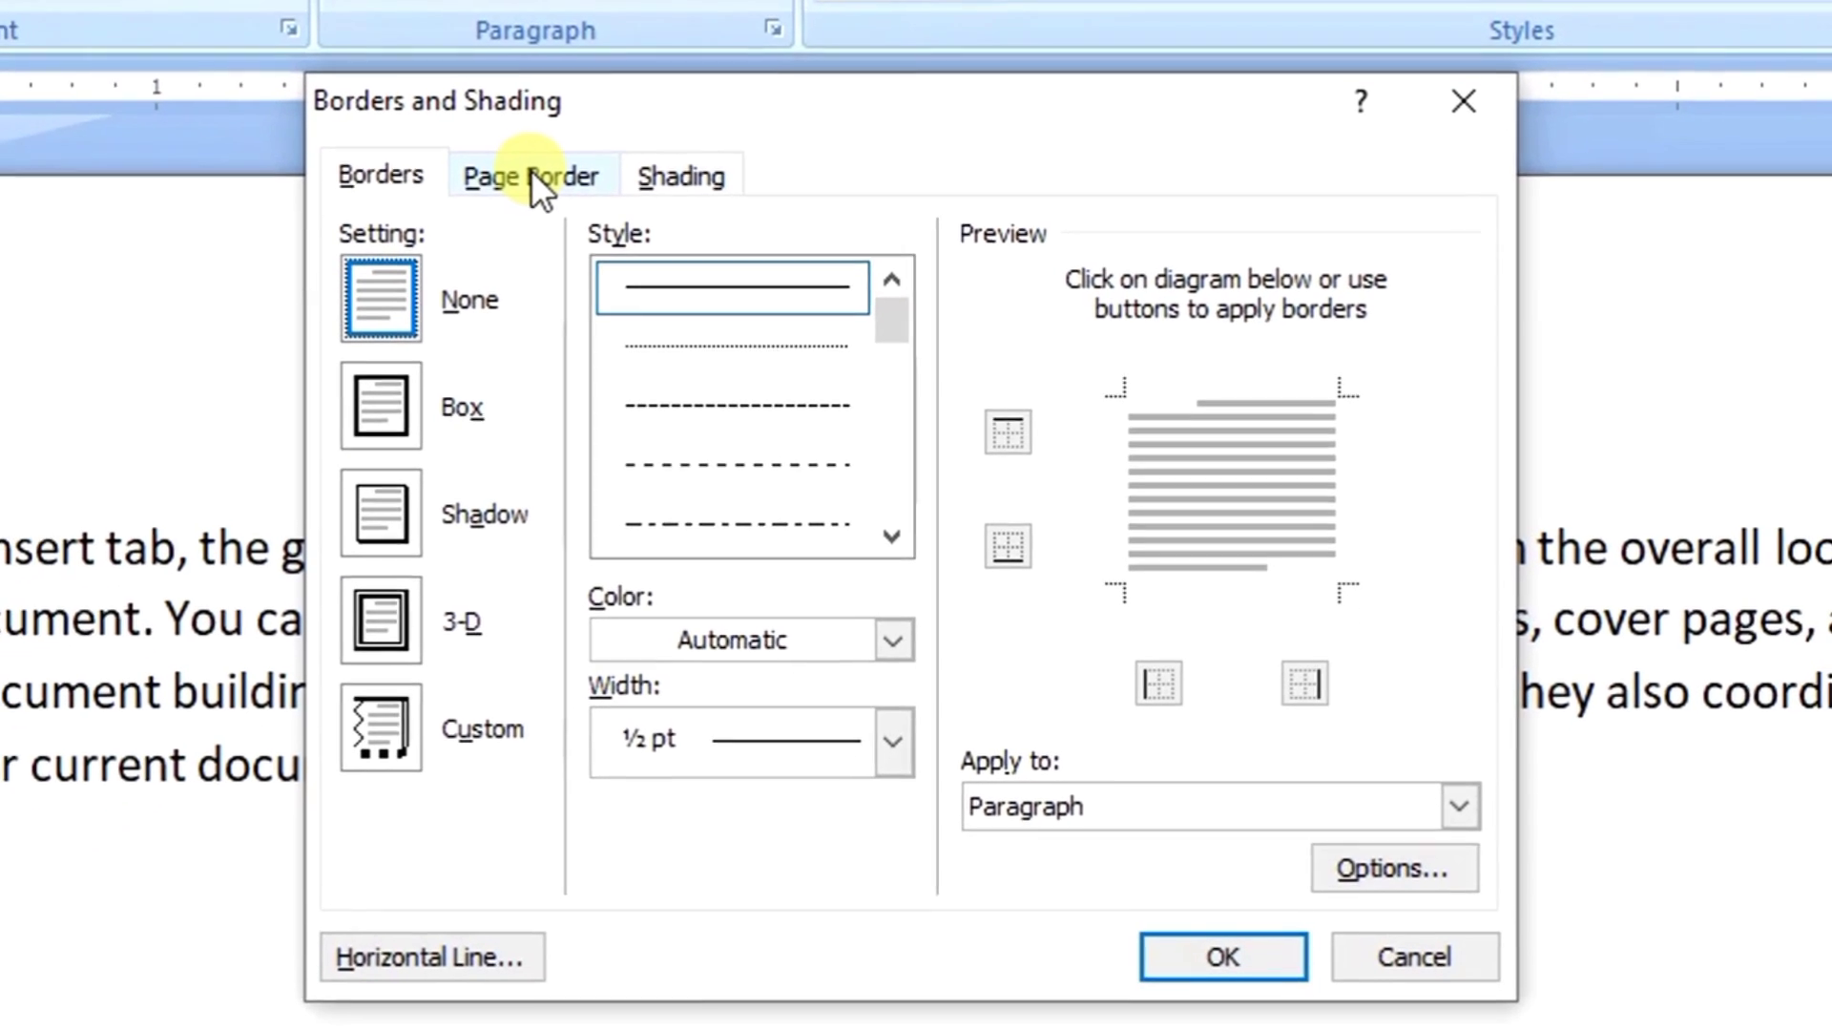
{"action": "left_click", "coordinate": [530, 172]}
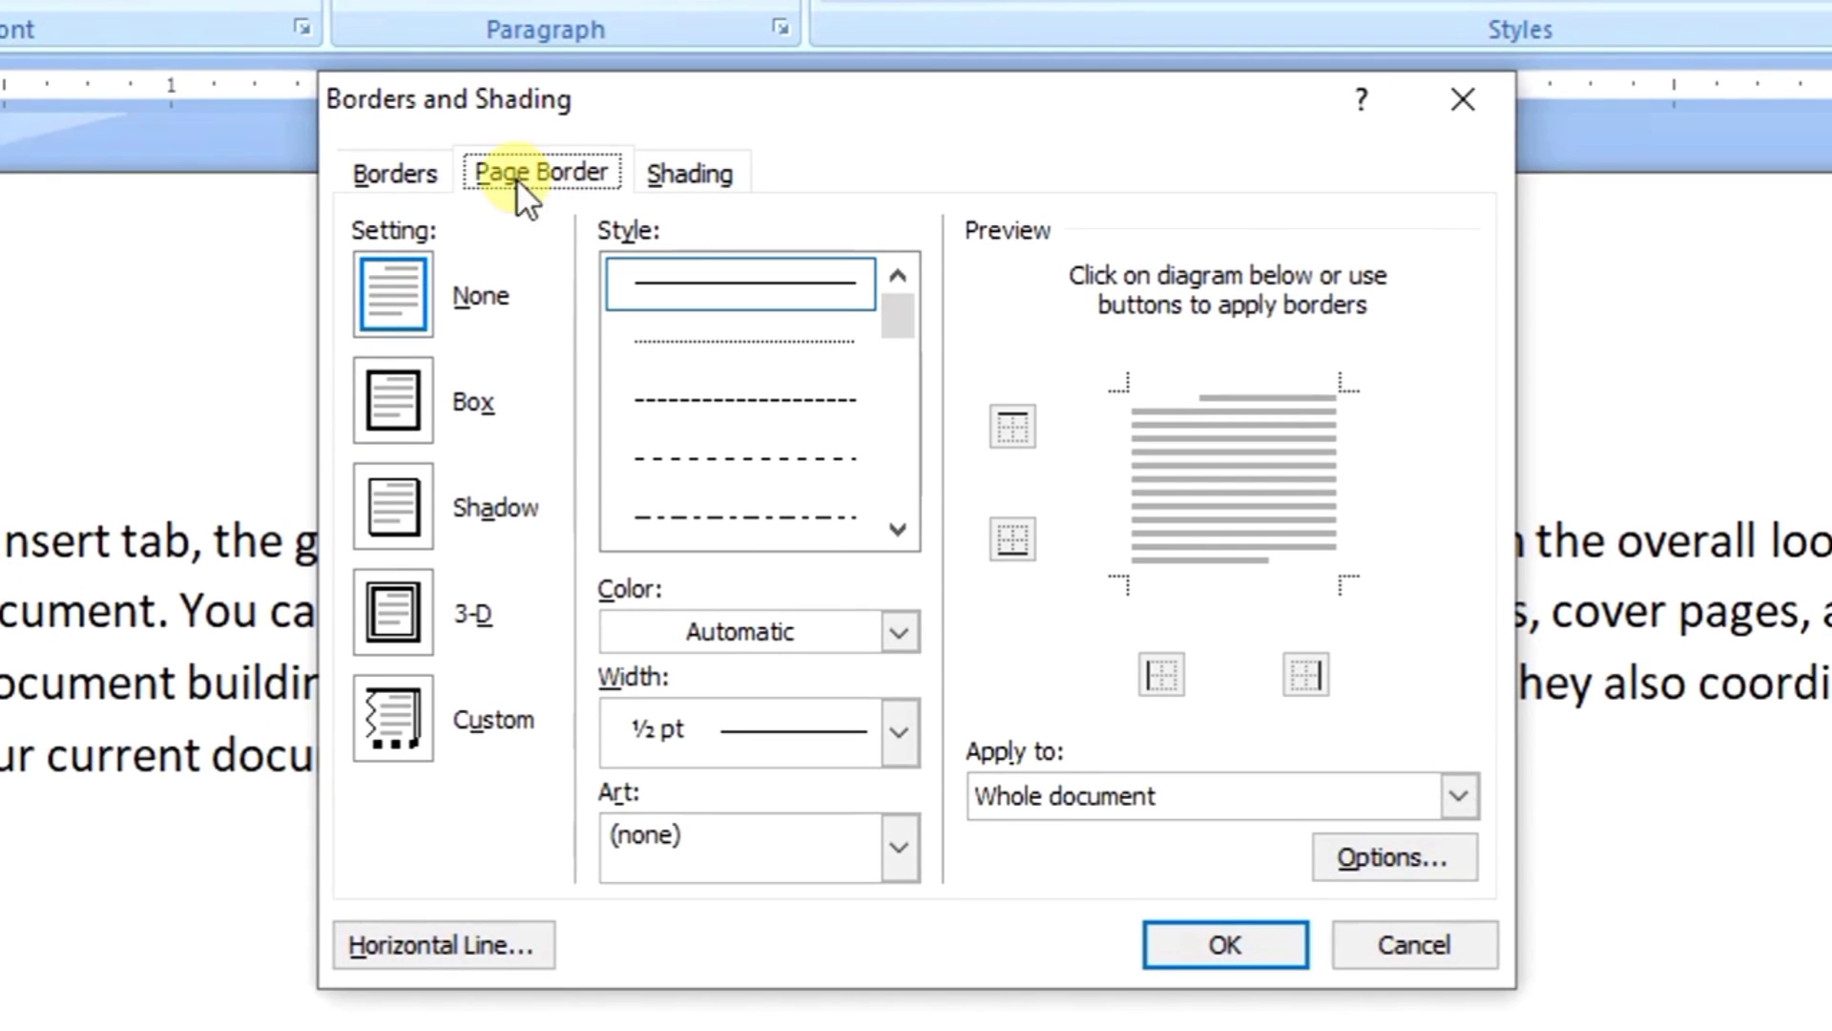
{"action": "left_click", "coordinate": [410, 395]}
{"action": "left_click", "coordinate": [406, 520]}
{"action": "left_click", "coordinate": [404, 594]}
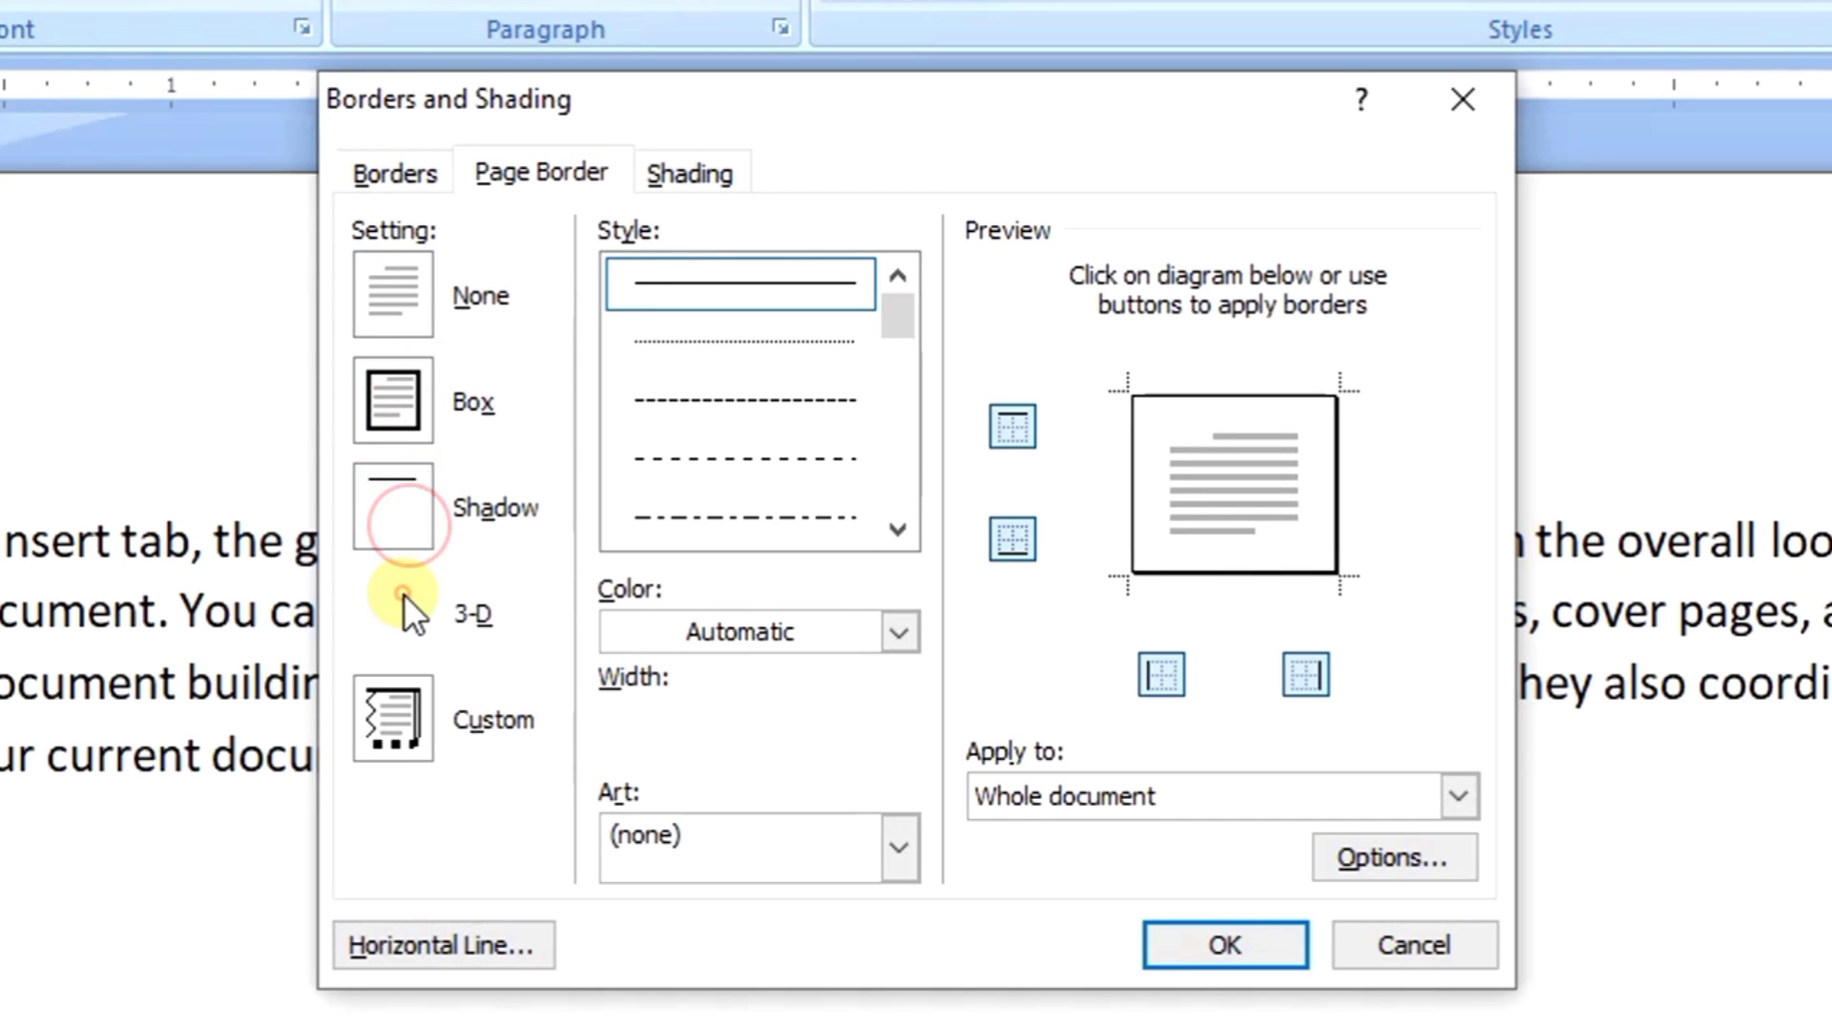
{"action": "left_click", "coordinate": [370, 434]}
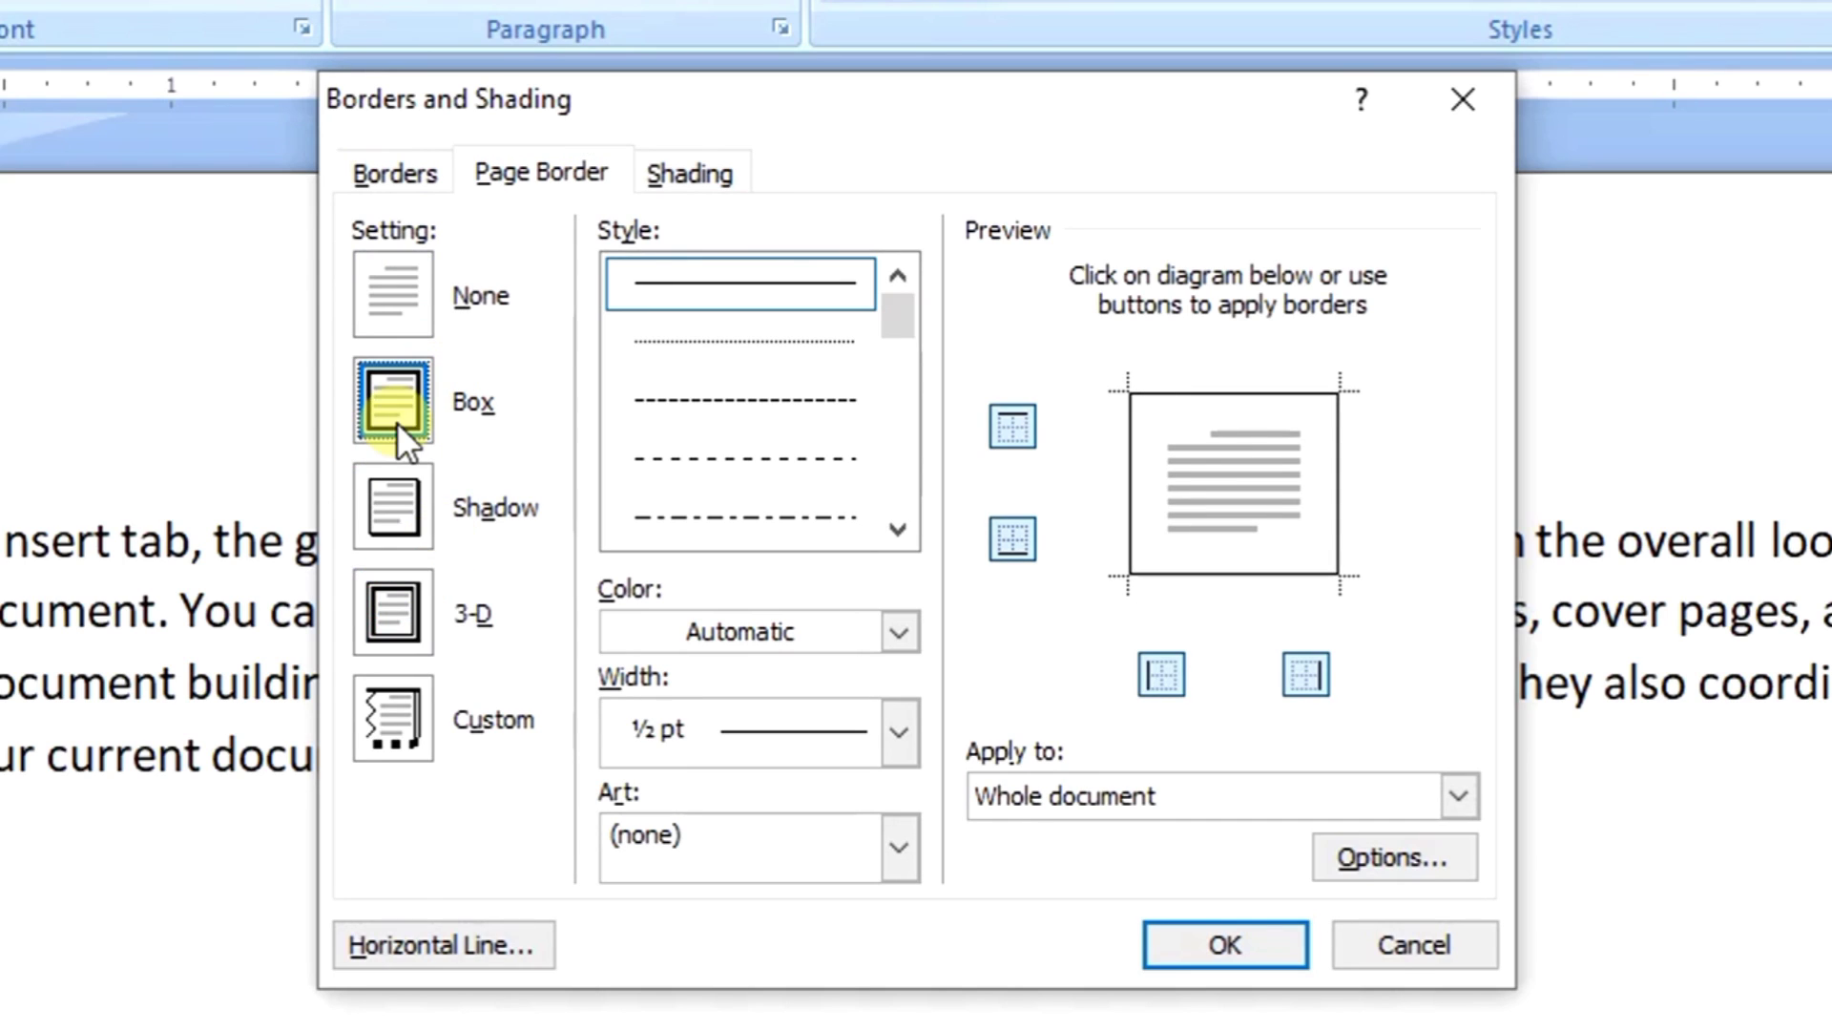
- Give the page border the dash-dot line style and the standard green color
{"action": "left_click", "coordinate": [760, 531]}
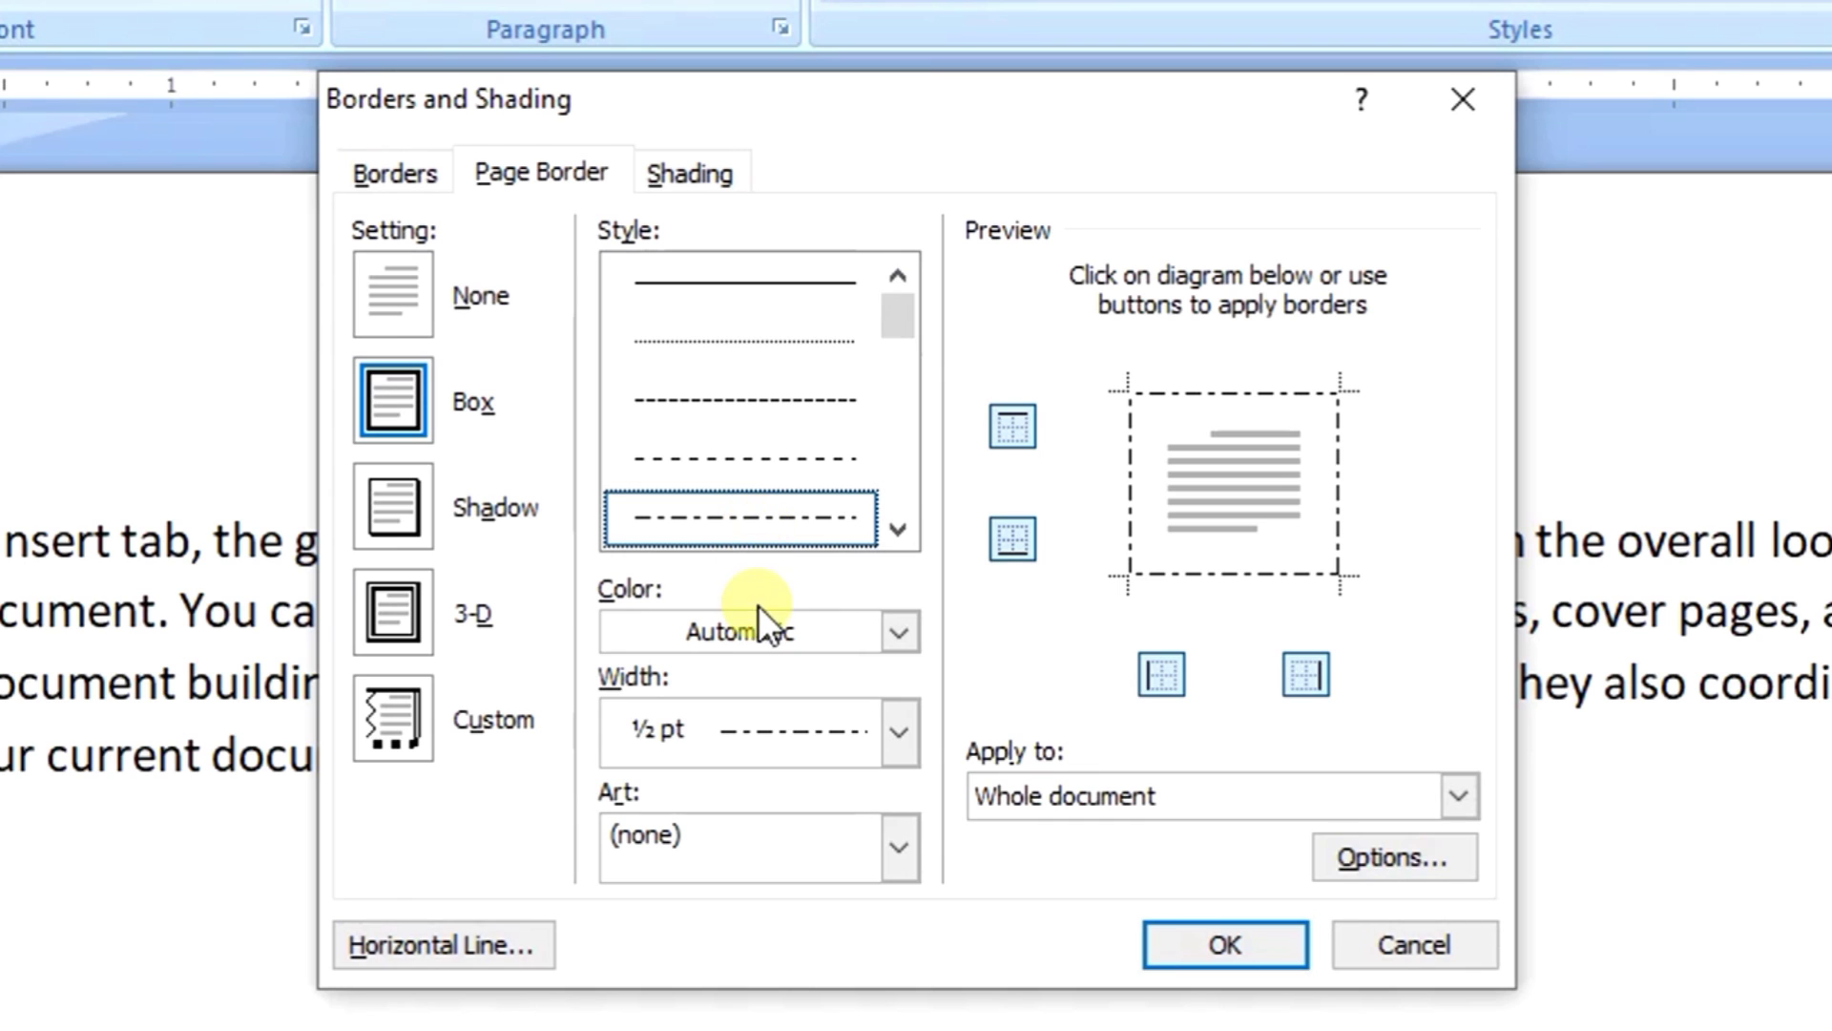
{"action": "left_click", "coordinate": [722, 643]}
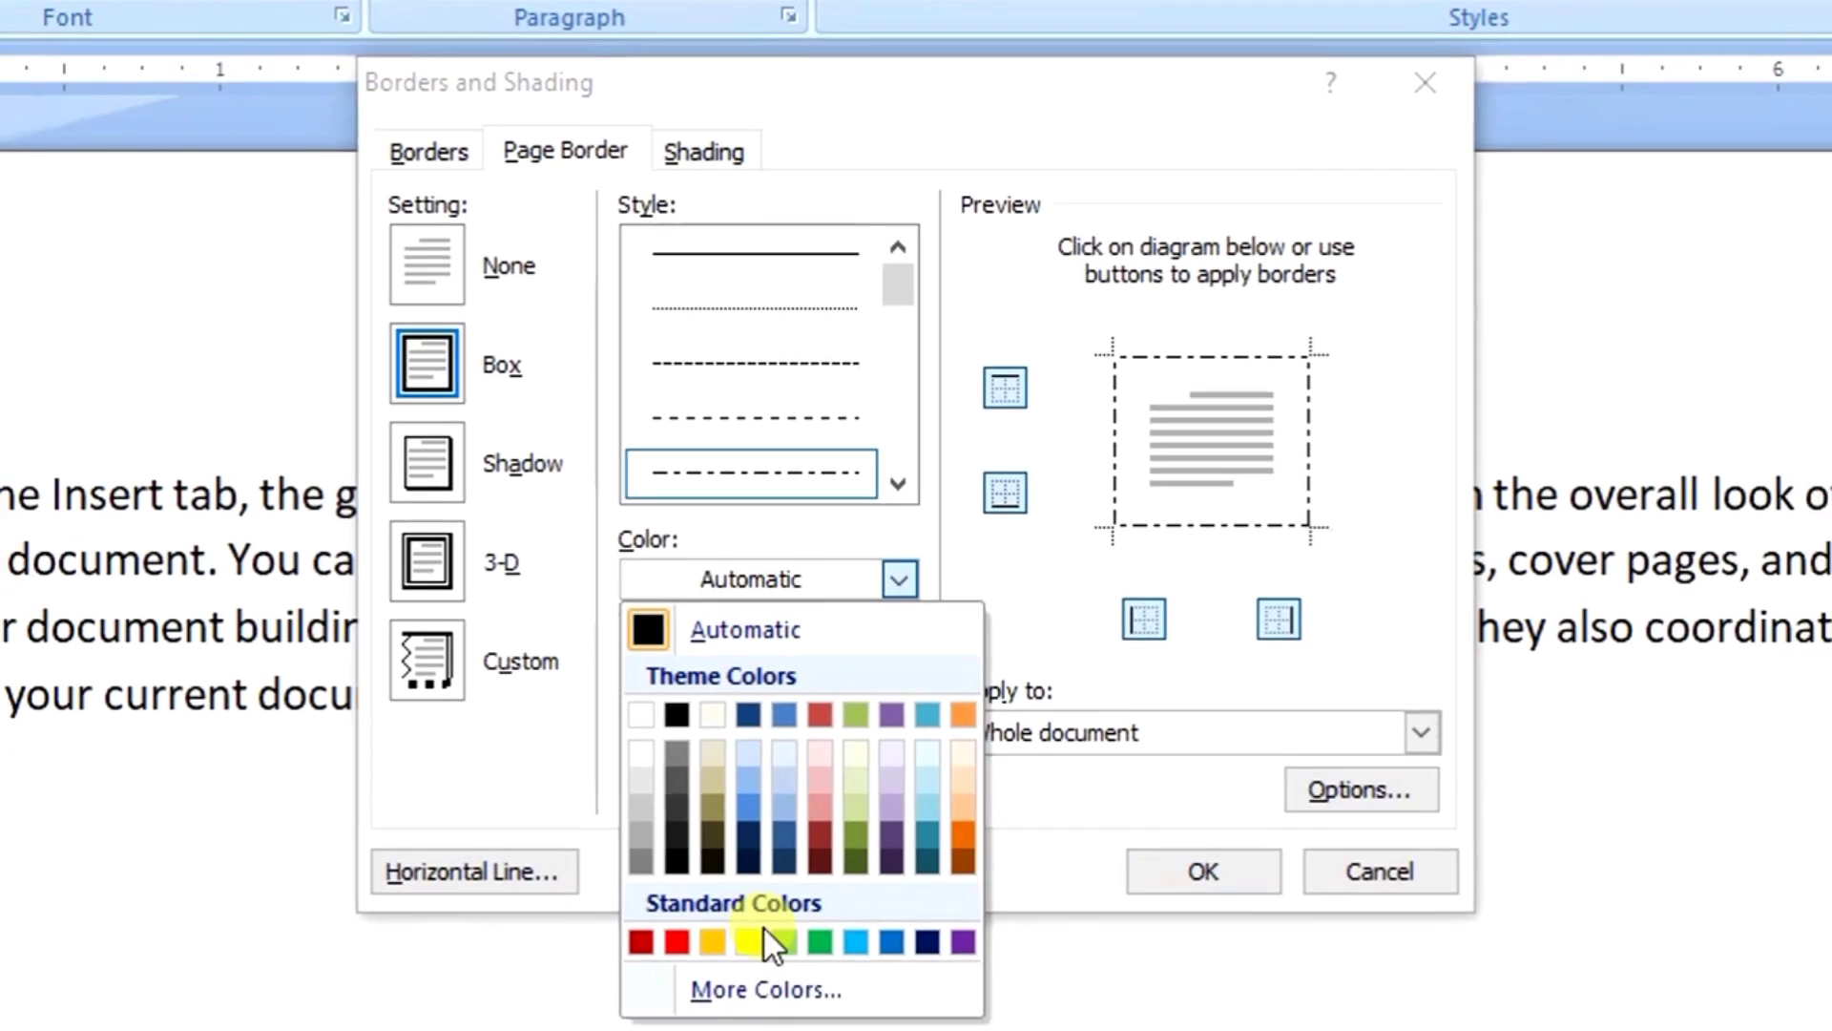
{"action": "left_click", "coordinate": [820, 942]}
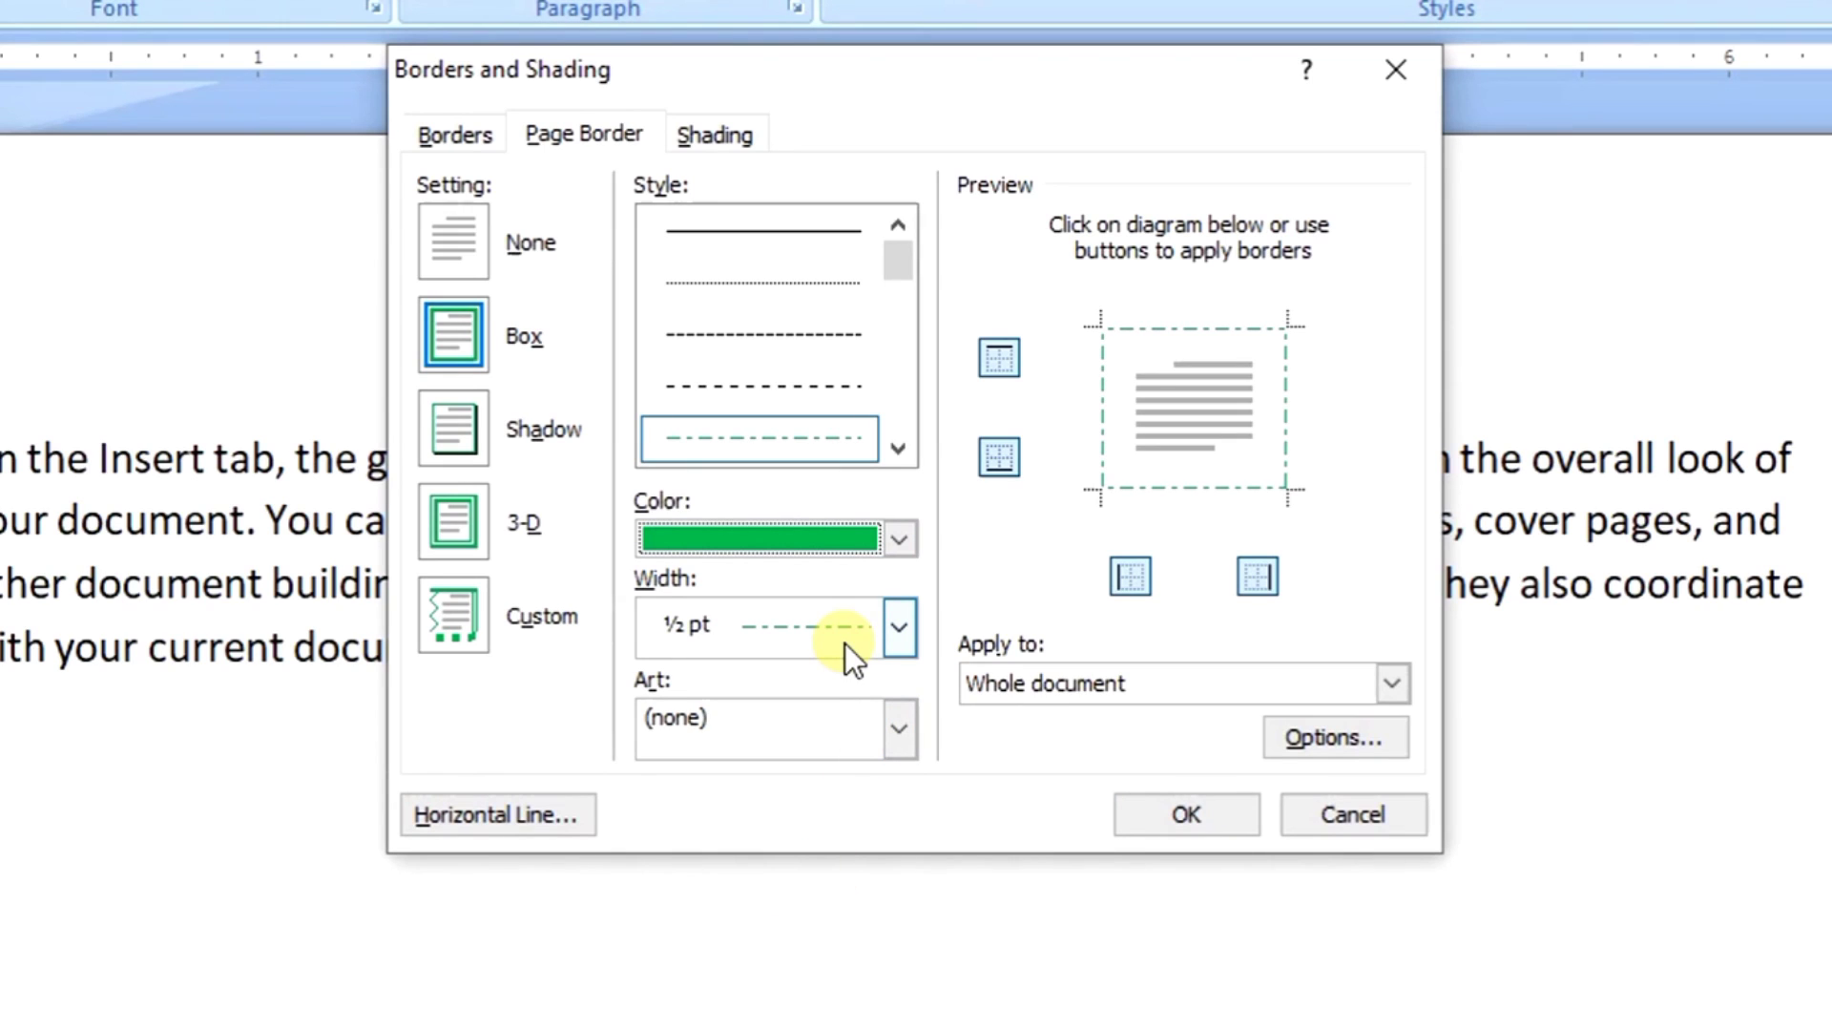
- Set the page border's width to 1 pt and its scope to Whole document
{"action": "left_click", "coordinate": [840, 638]}
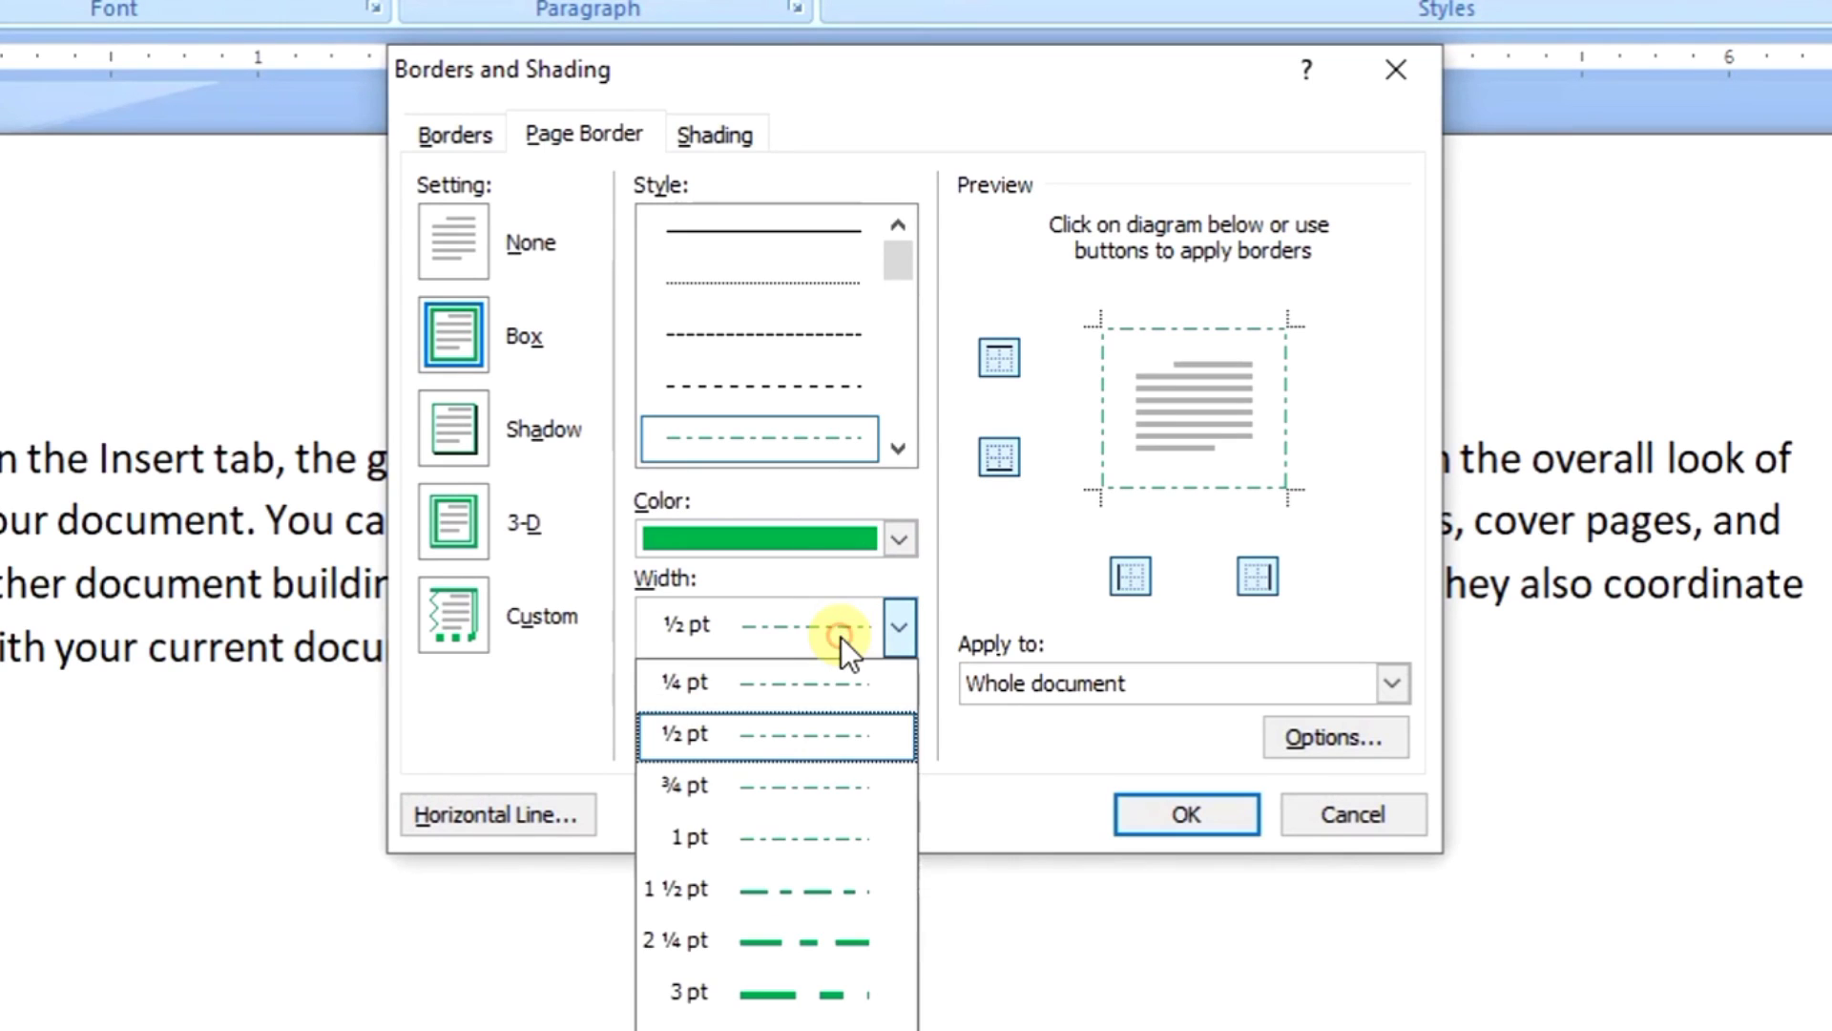
{"action": "left_click", "coordinate": [816, 830]}
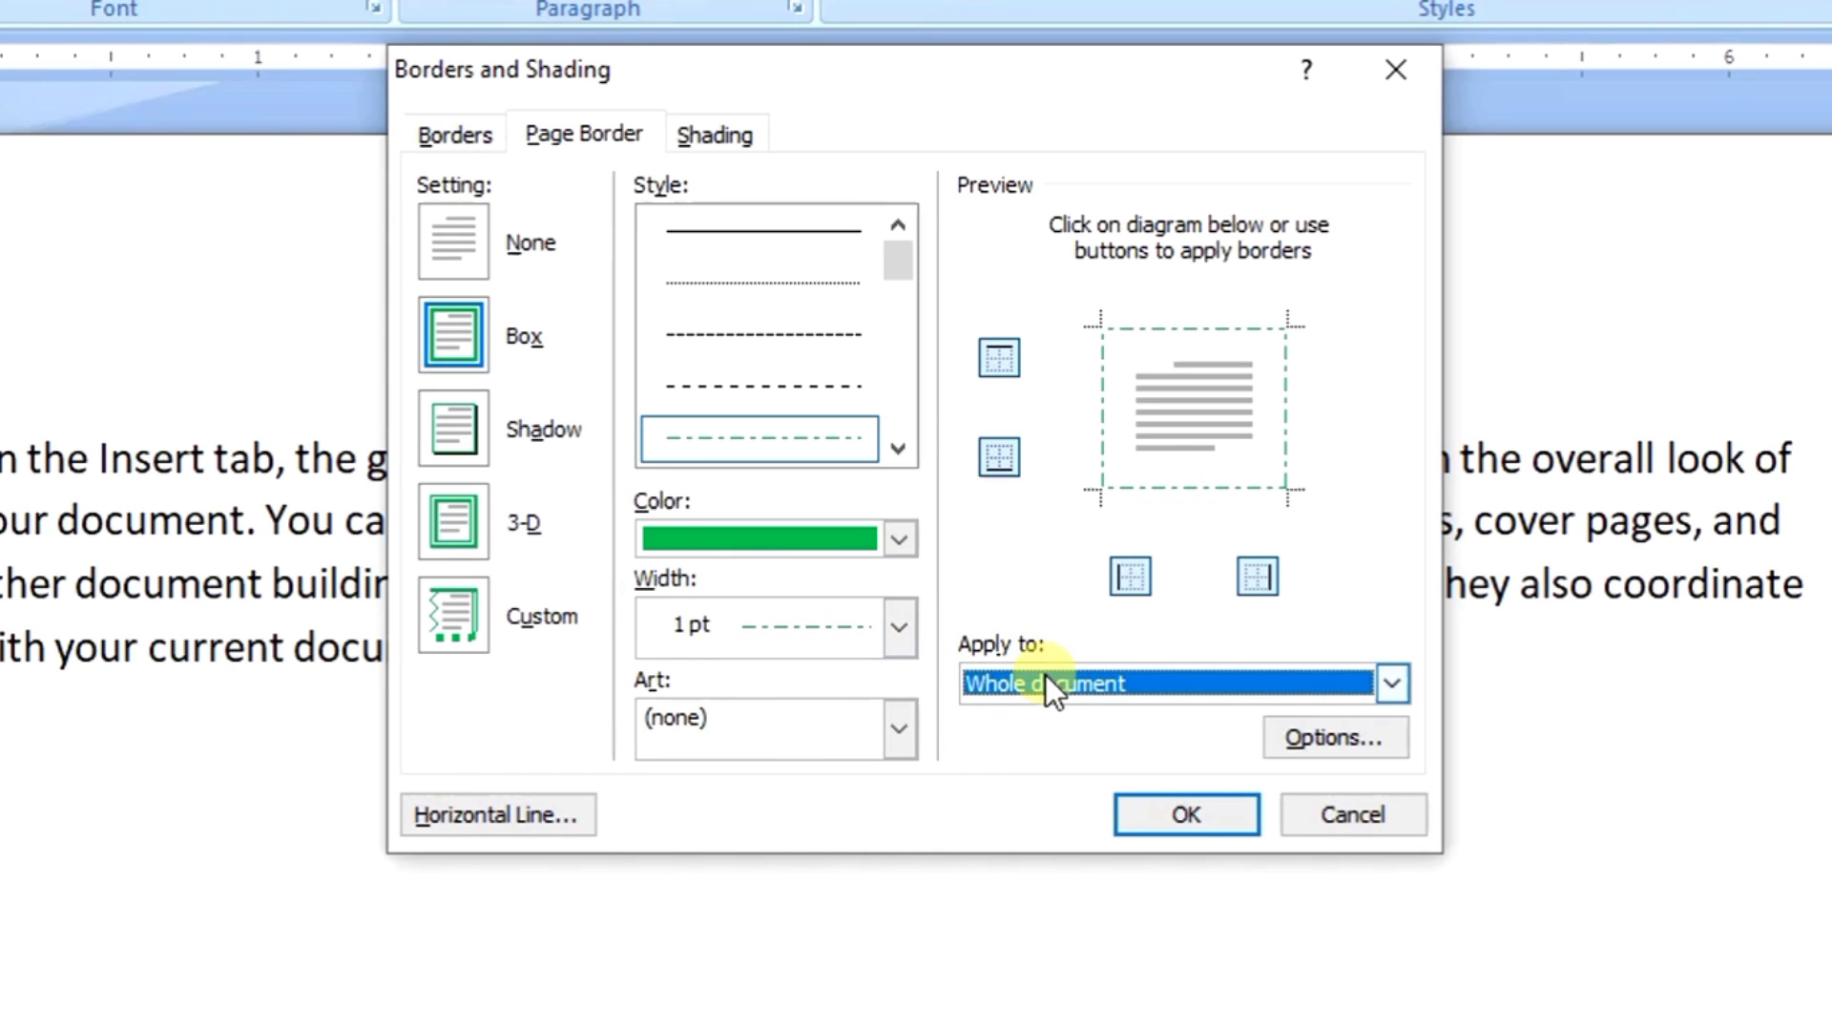
{"action": "left_click", "coordinate": [1045, 674]}
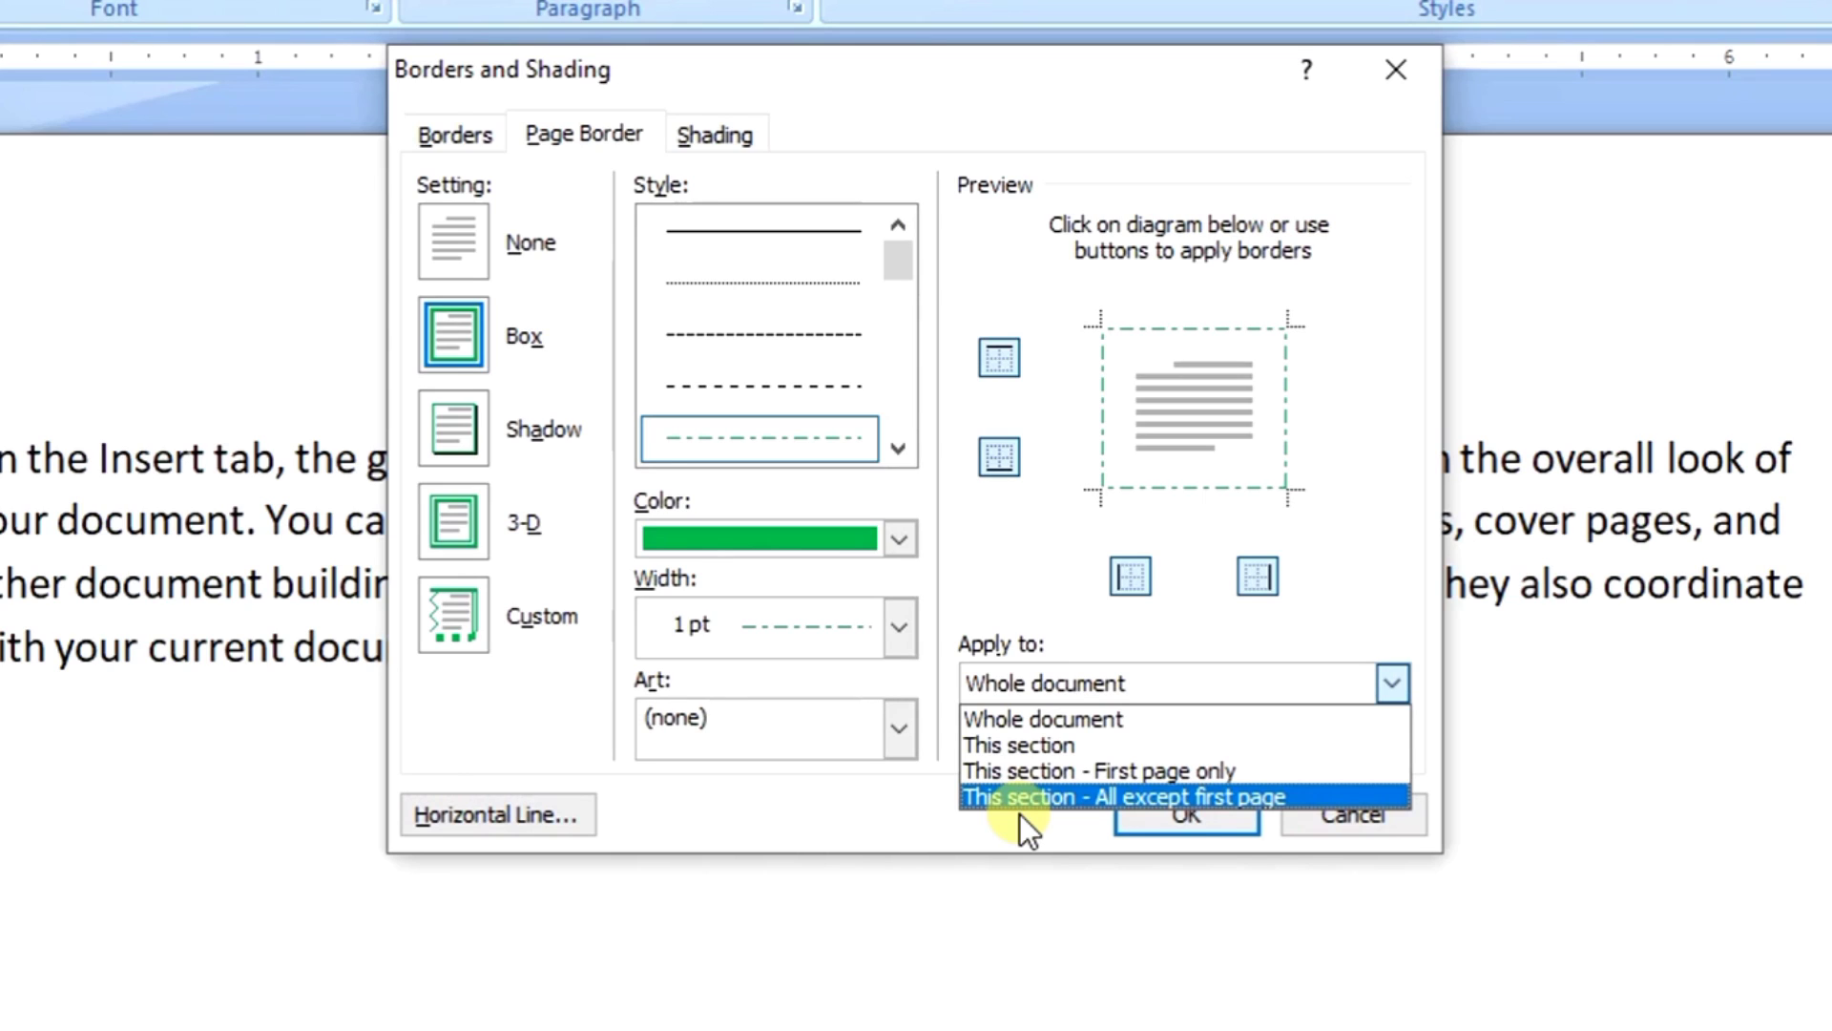
{"action": "left_click", "coordinate": [1033, 718]}
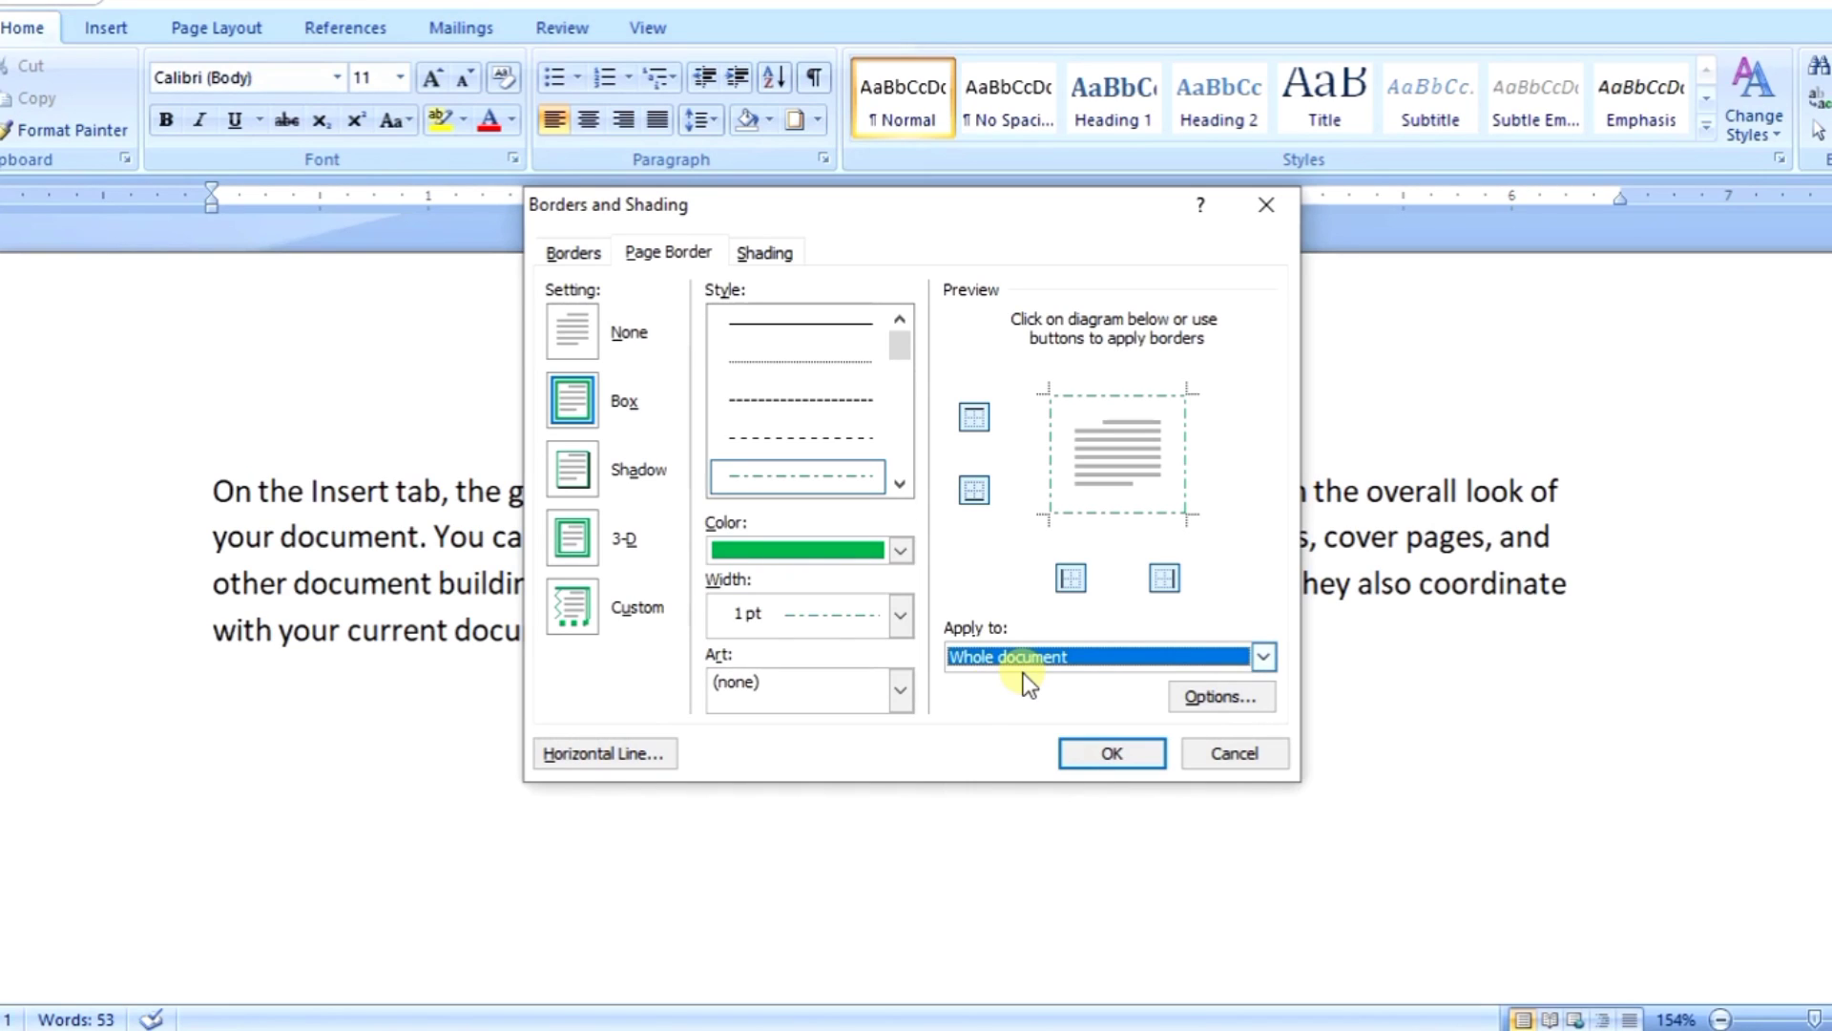
- Apply the page border to the document and check it around the whole page
{"action": "left_click", "coordinate": [1090, 752]}
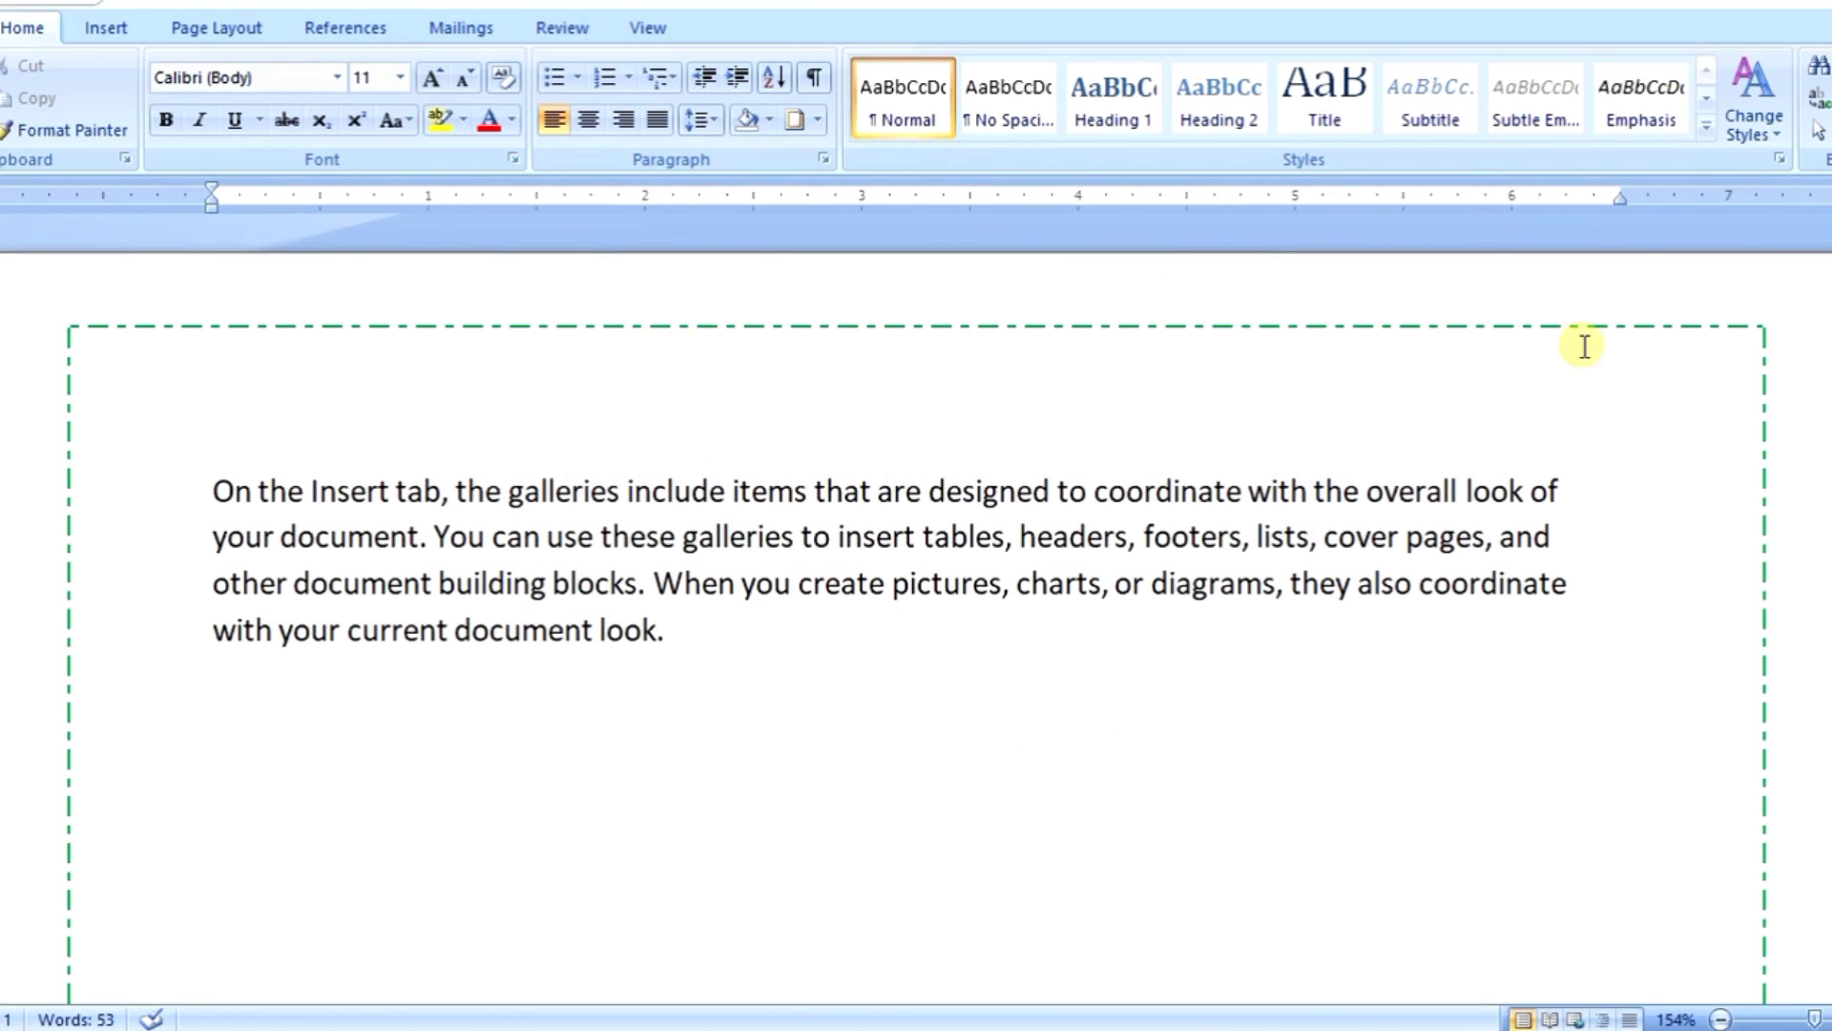
{"action": "scroll", "coordinate": [1789, 549], "scroll_direction": "down", "scroll_amount": 1}
{"action": "scroll", "coordinate": [1788, 549], "scroll_direction": "down", "scroll_amount": 4}
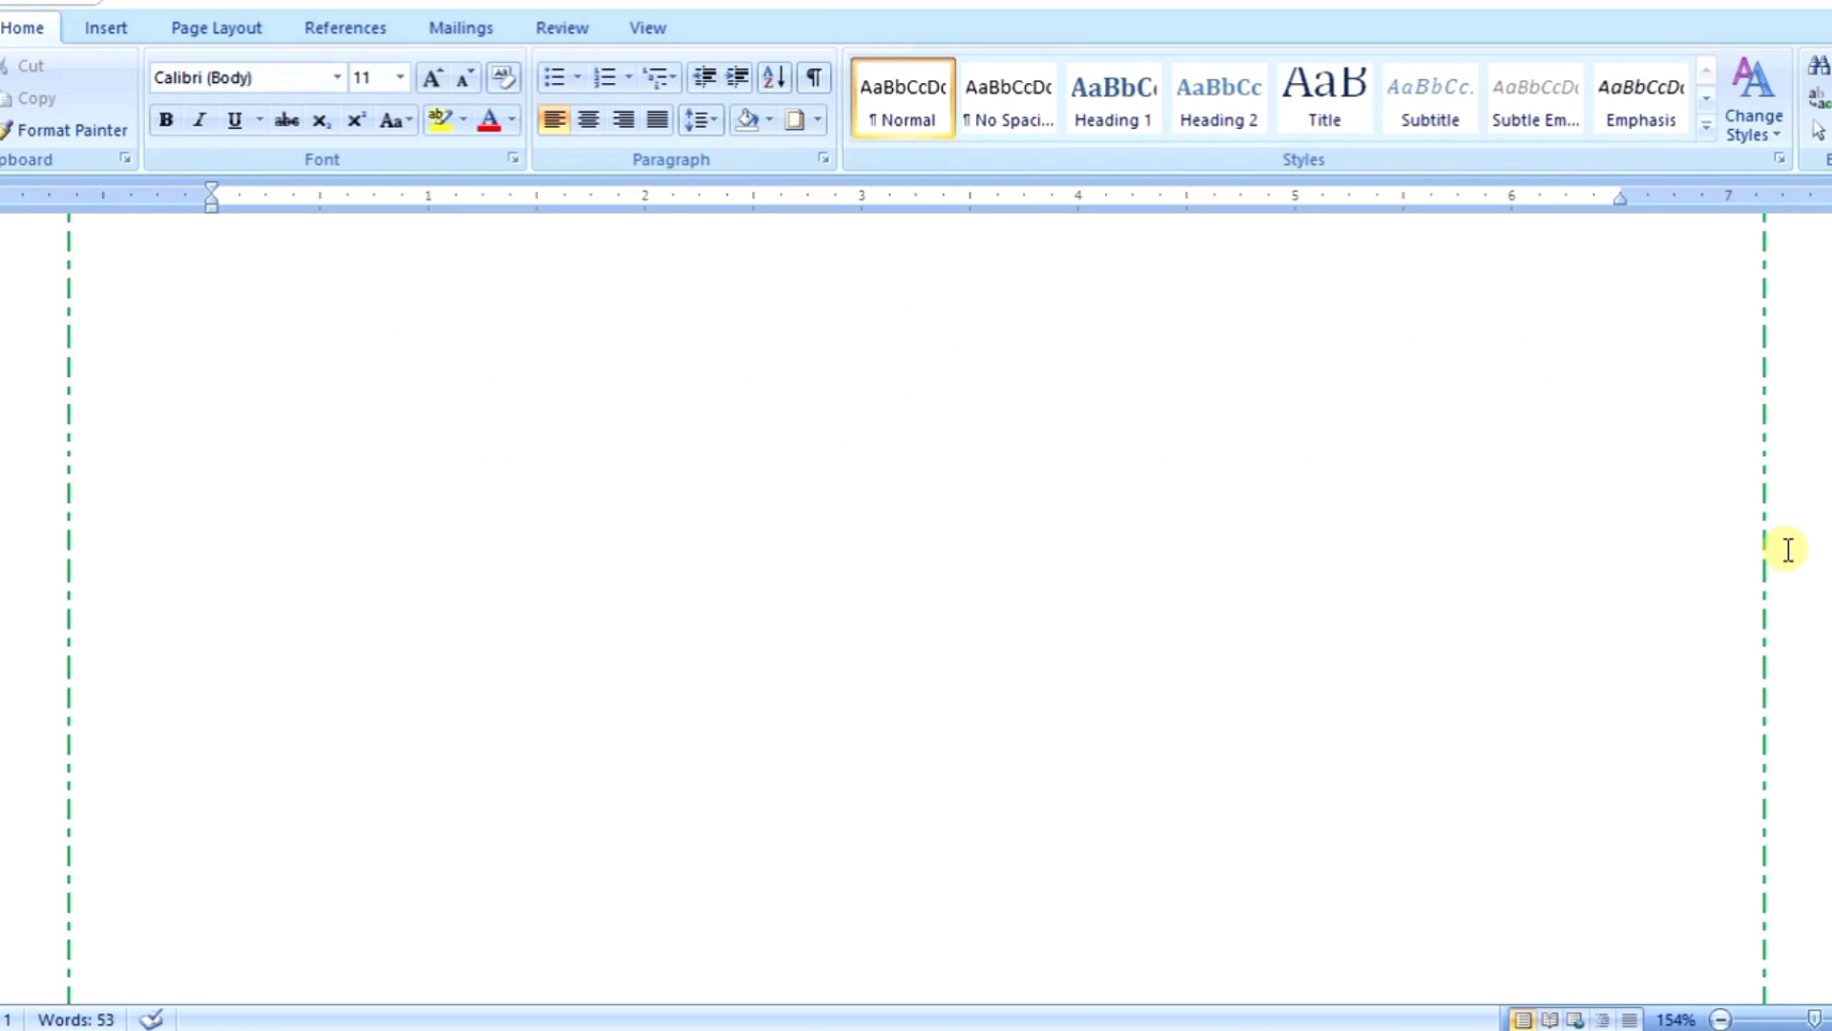
{"action": "scroll", "coordinate": [1788, 549], "scroll_direction": "down", "scroll_amount": 3}
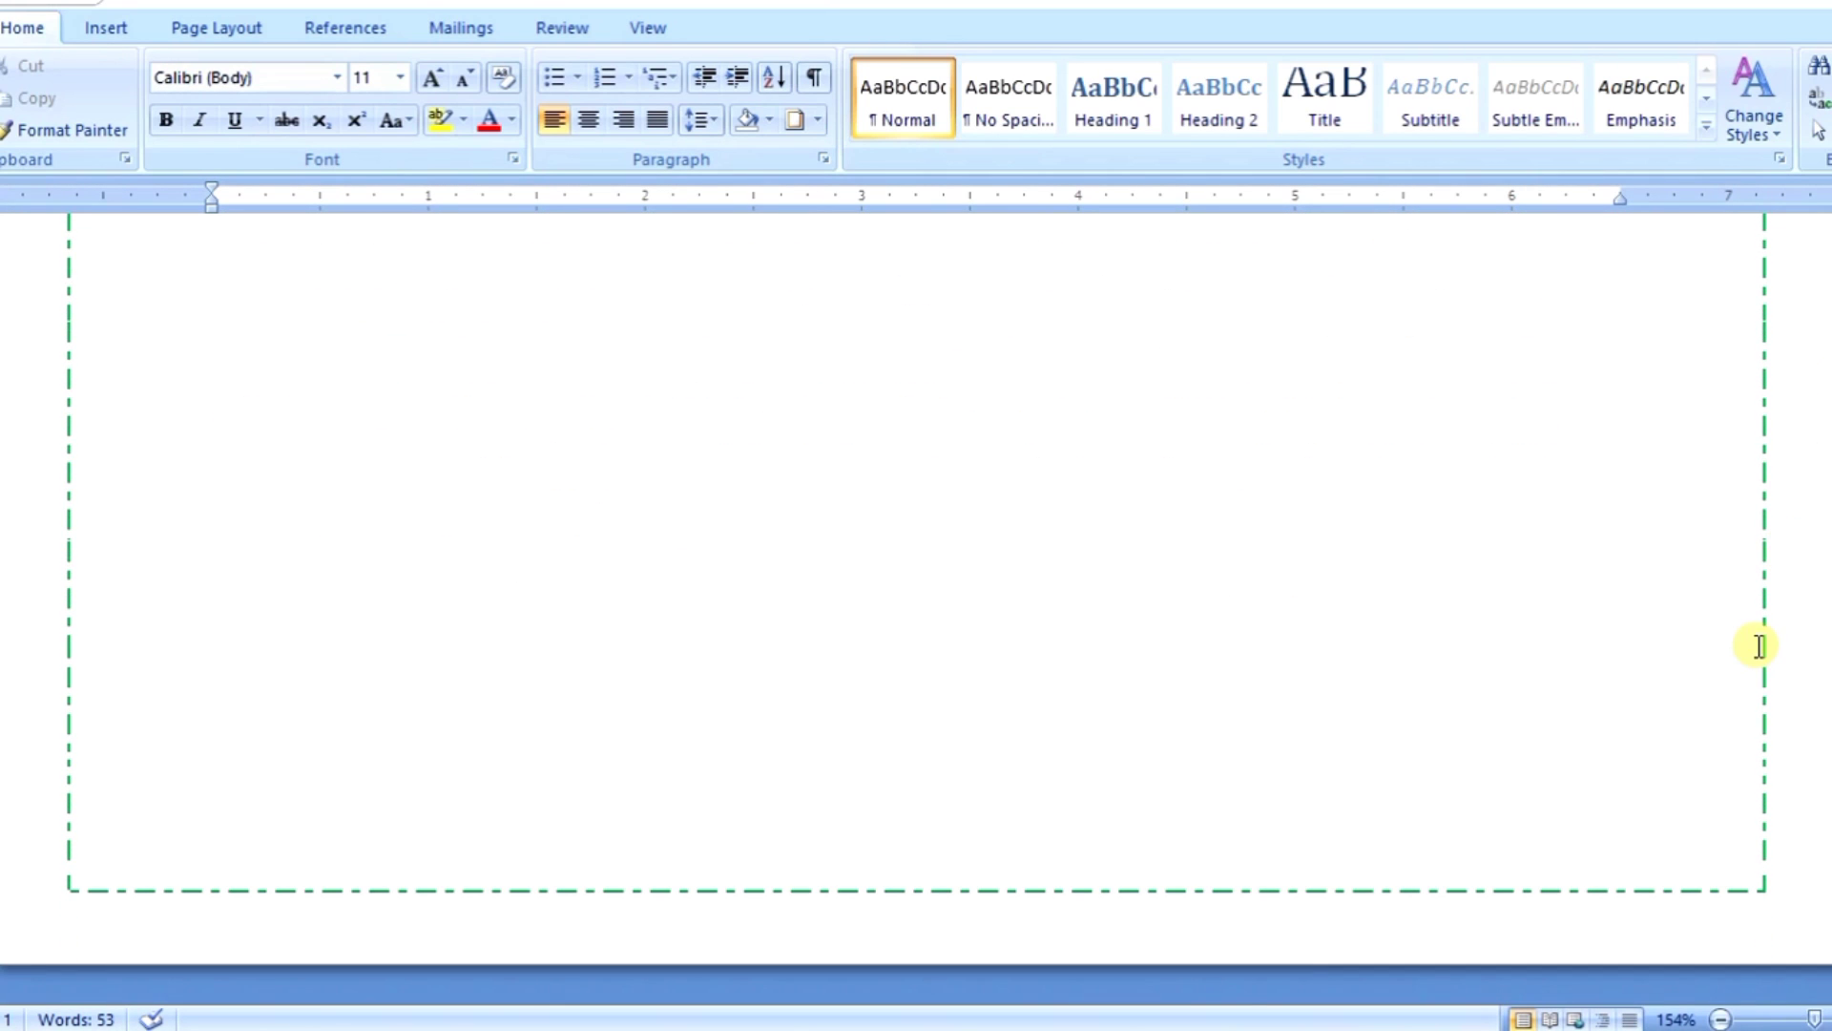
{"action": "scroll", "coordinate": [1758, 666], "scroll_direction": "up", "scroll_amount": 7}
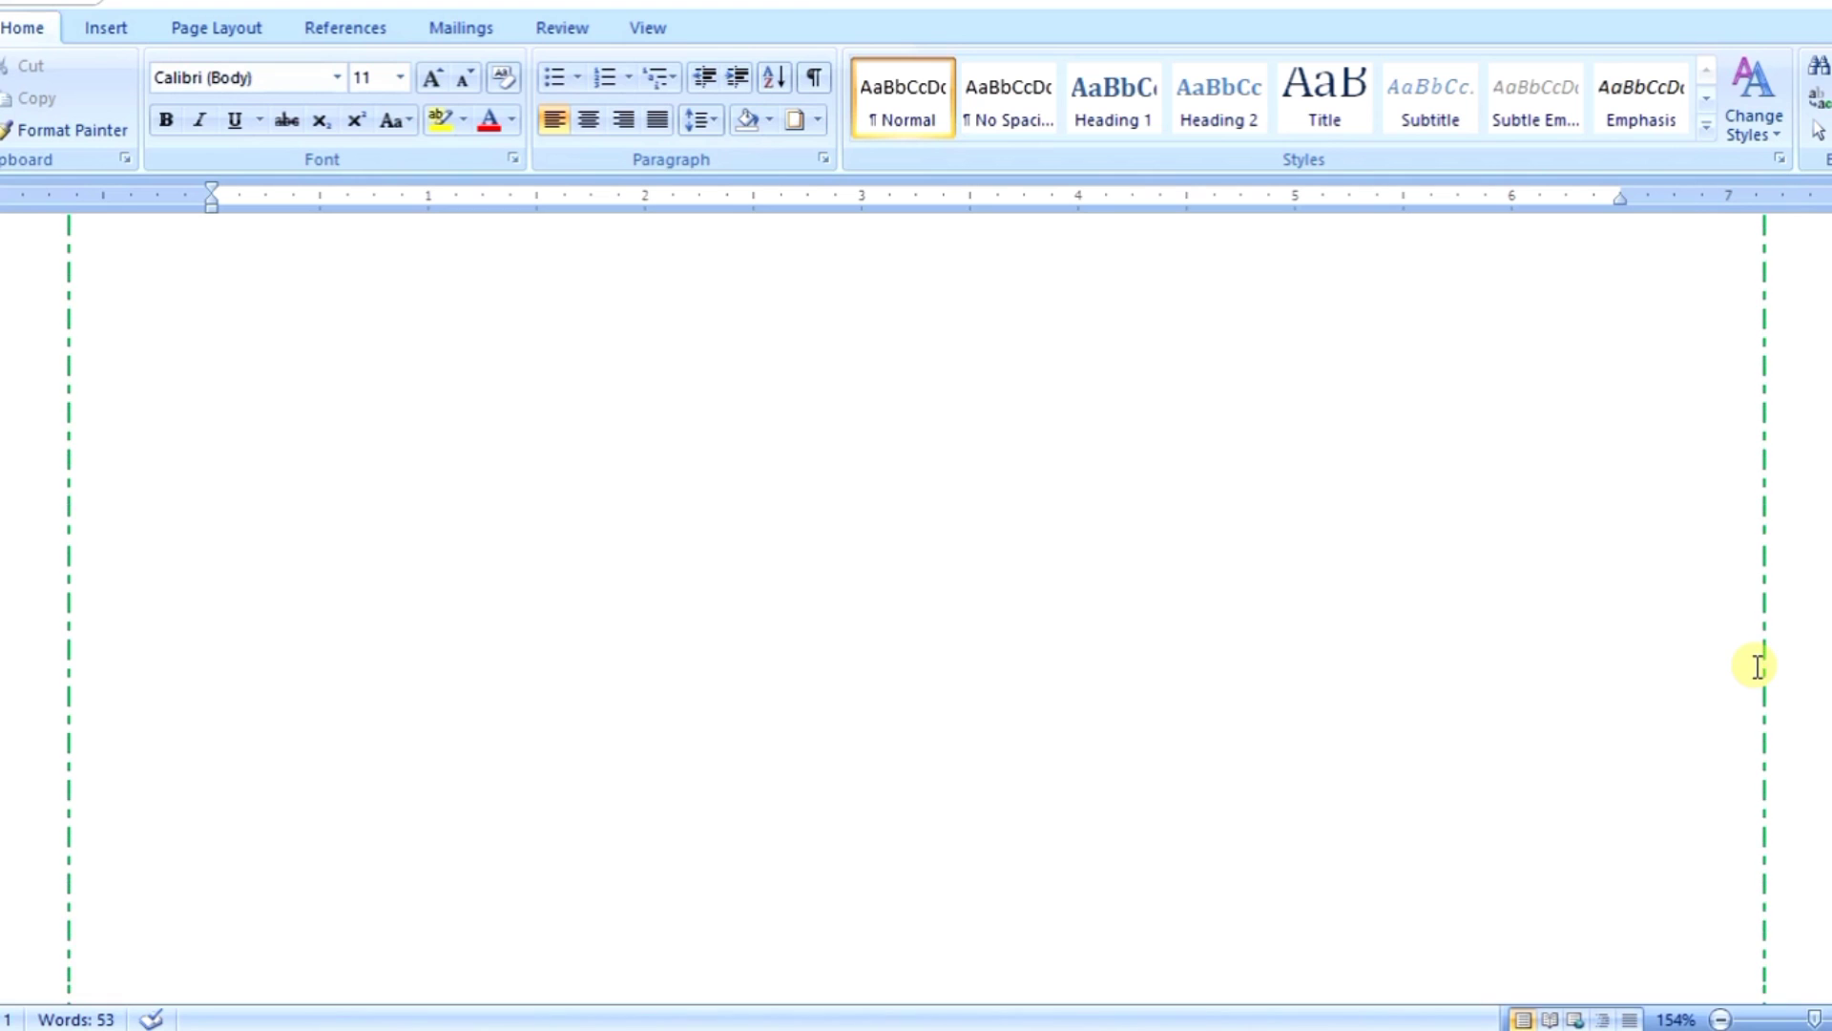
{"action": "scroll", "coordinate": [1214, 659], "scroll_direction": "down", "scroll_amount": 1}
{"action": "scroll", "coordinate": [1165, 679], "scroll_direction": "down", "scroll_amount": 5}
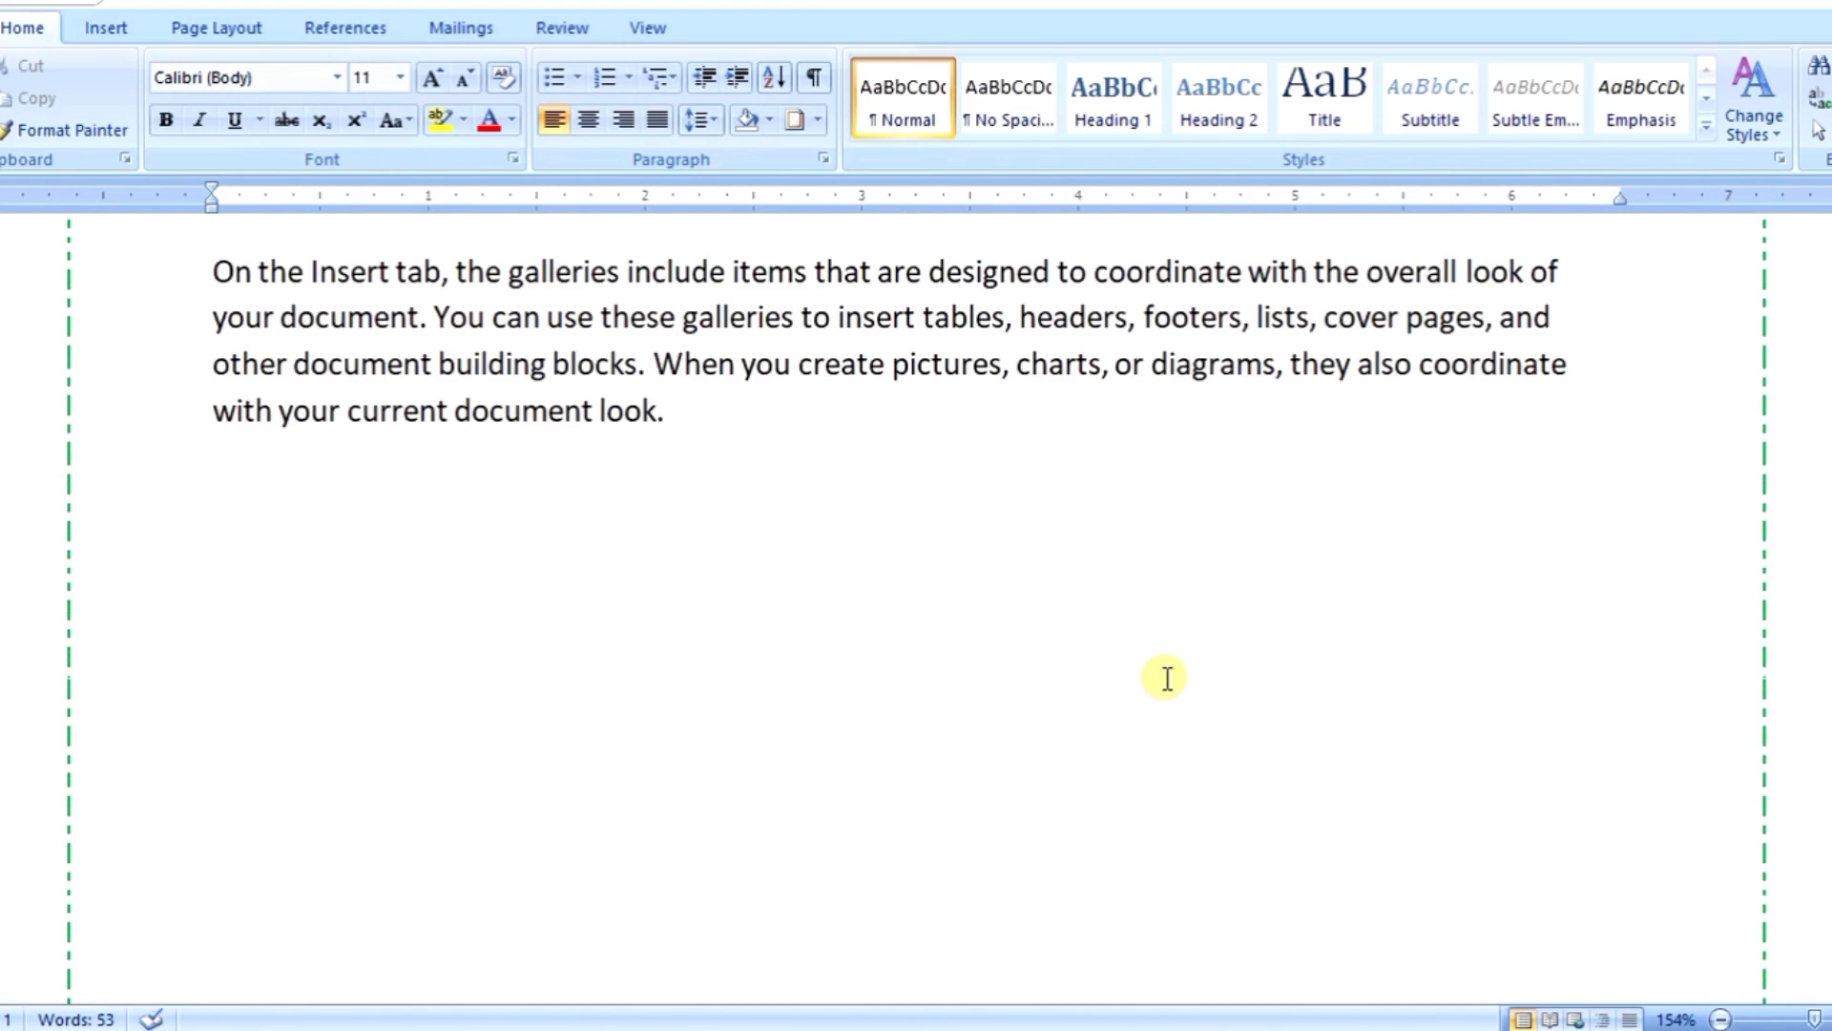
{"action": "scroll", "coordinate": [1046, 625], "scroll_direction": "up", "scroll_amount": 5}
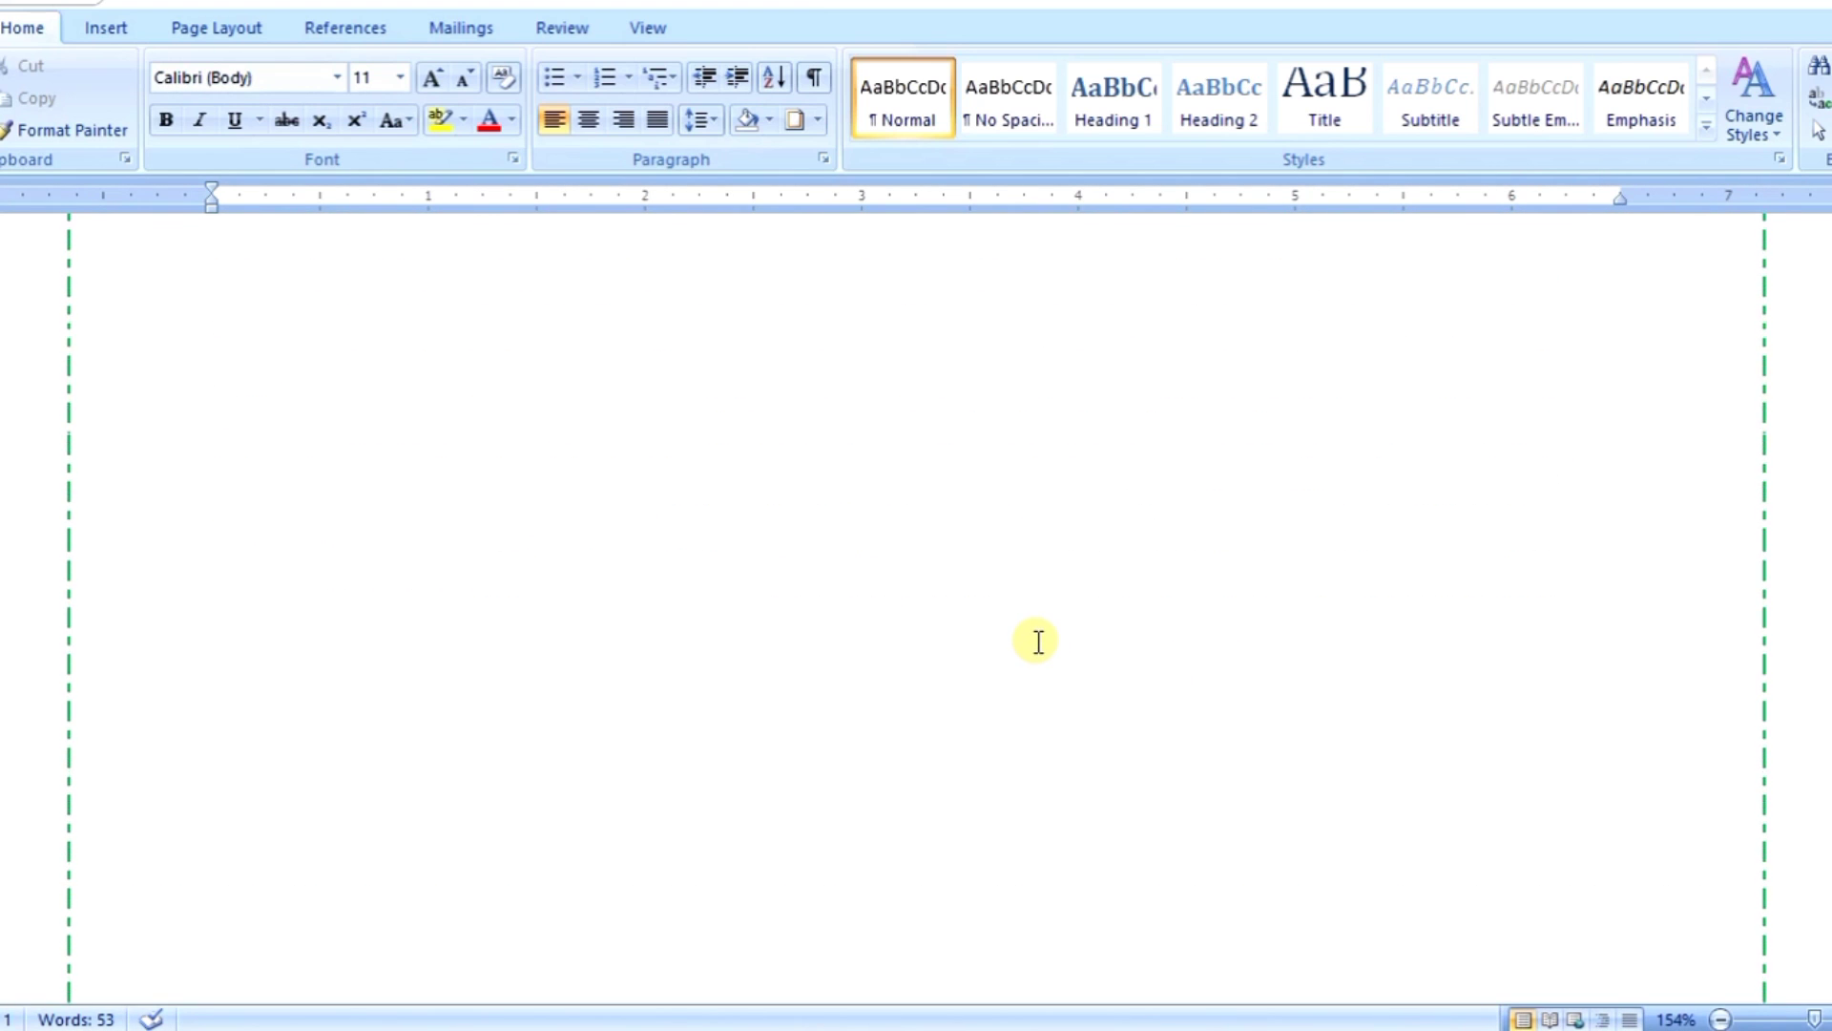
- Insert page breaks until the document has 12 pages and review the page border on the added pages
{"action": "left_click", "coordinate": [953, 711]}
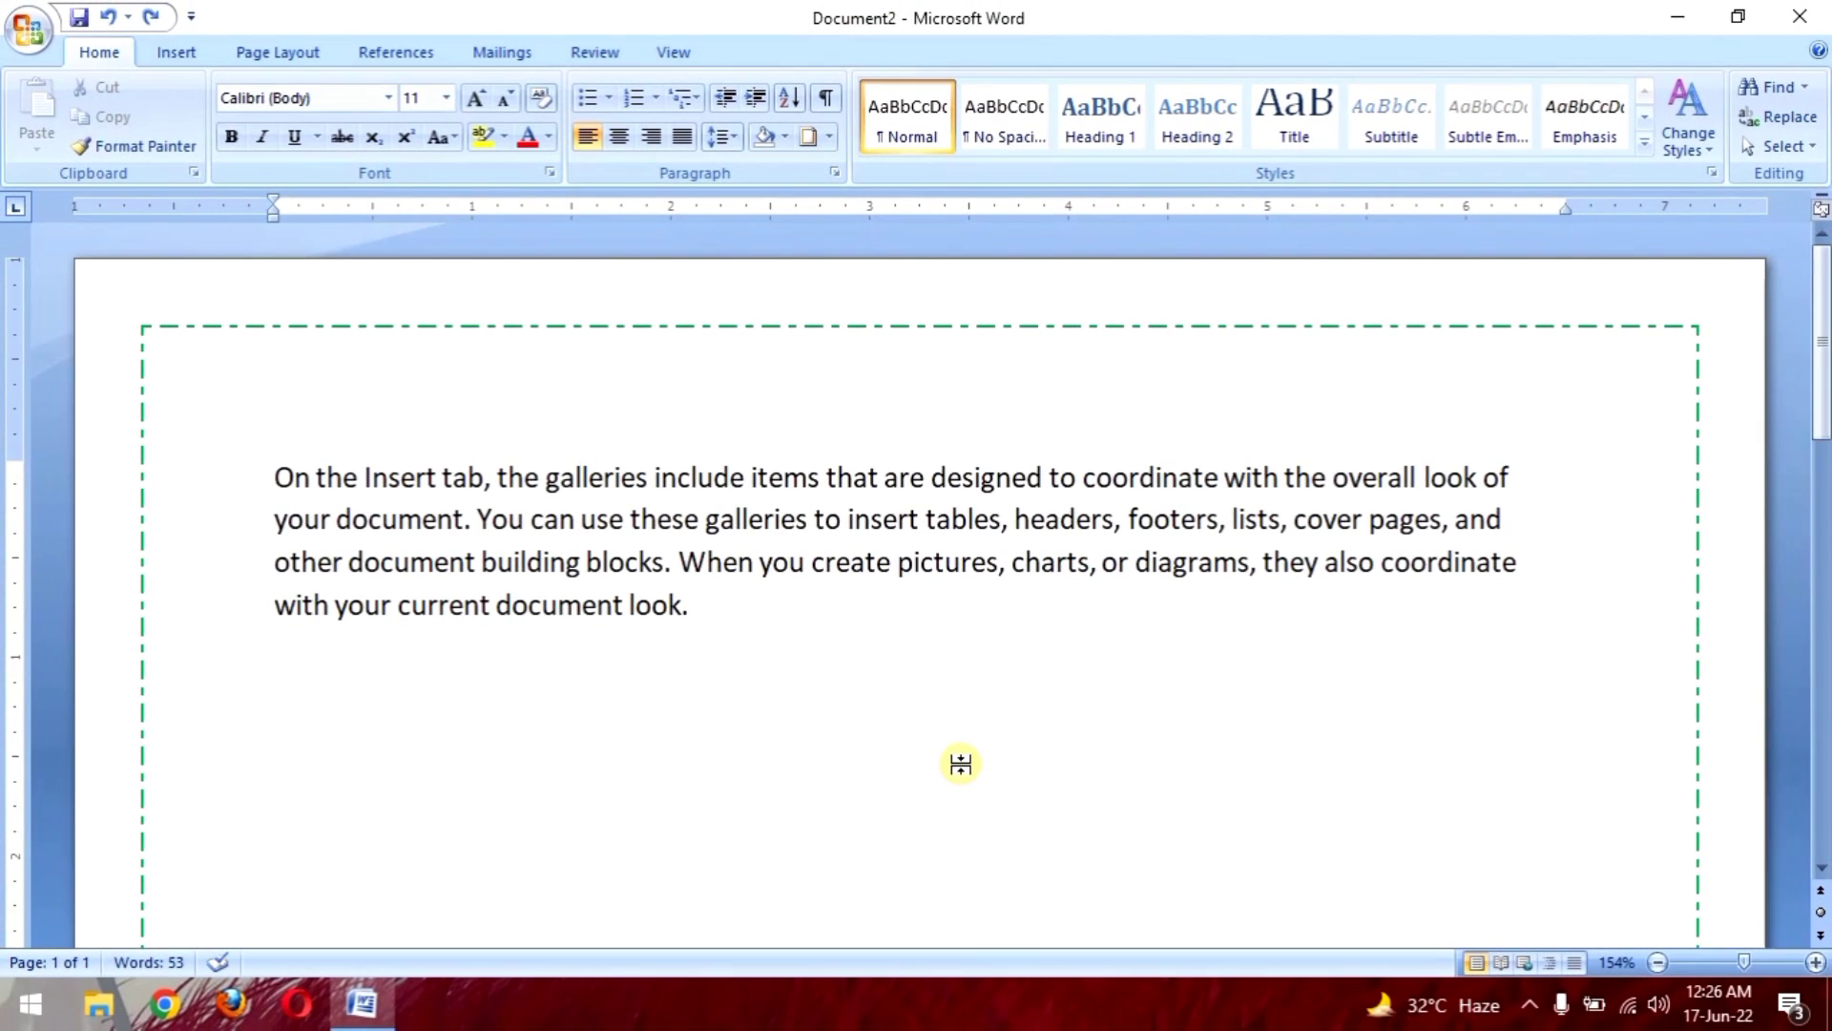
{"action": "key", "text": "ctrl+Return"}
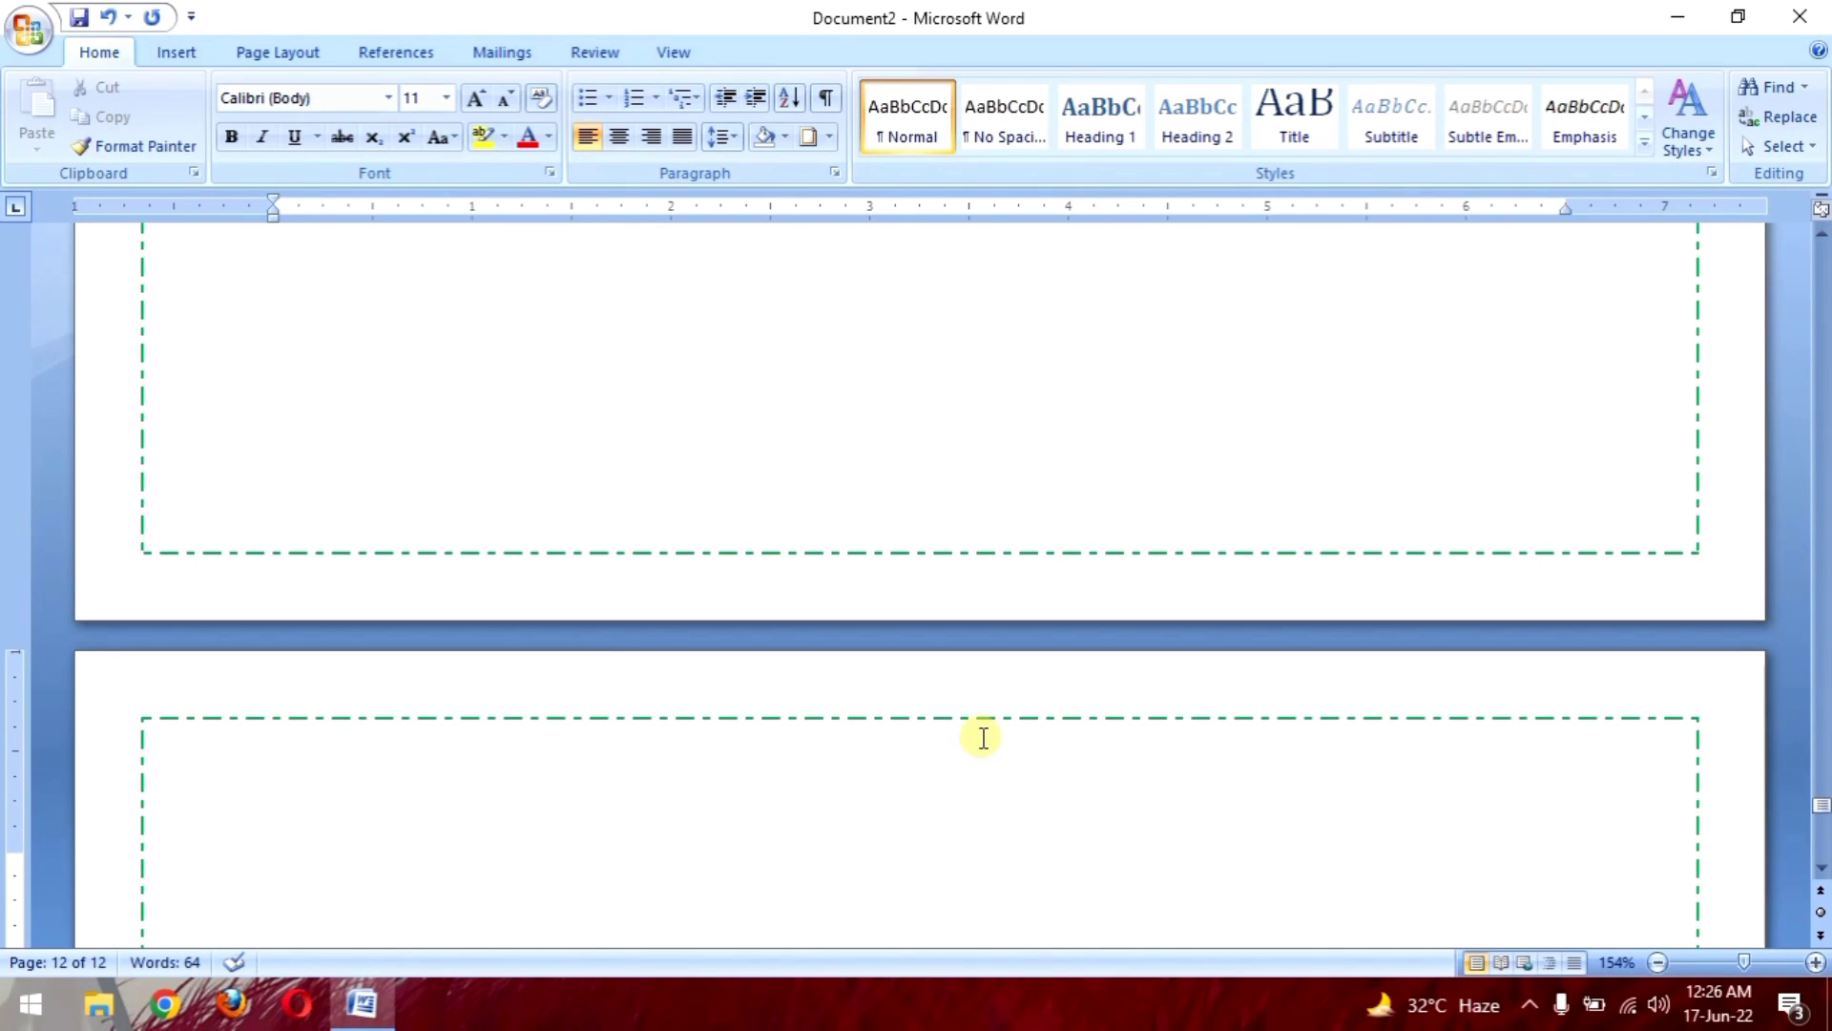
{"action": "scroll", "coordinate": [992, 735], "scroll_direction": "down", "scroll_amount": 6}
{"action": "scroll", "coordinate": [1063, 592], "scroll_direction": "up", "scroll_amount": 15}
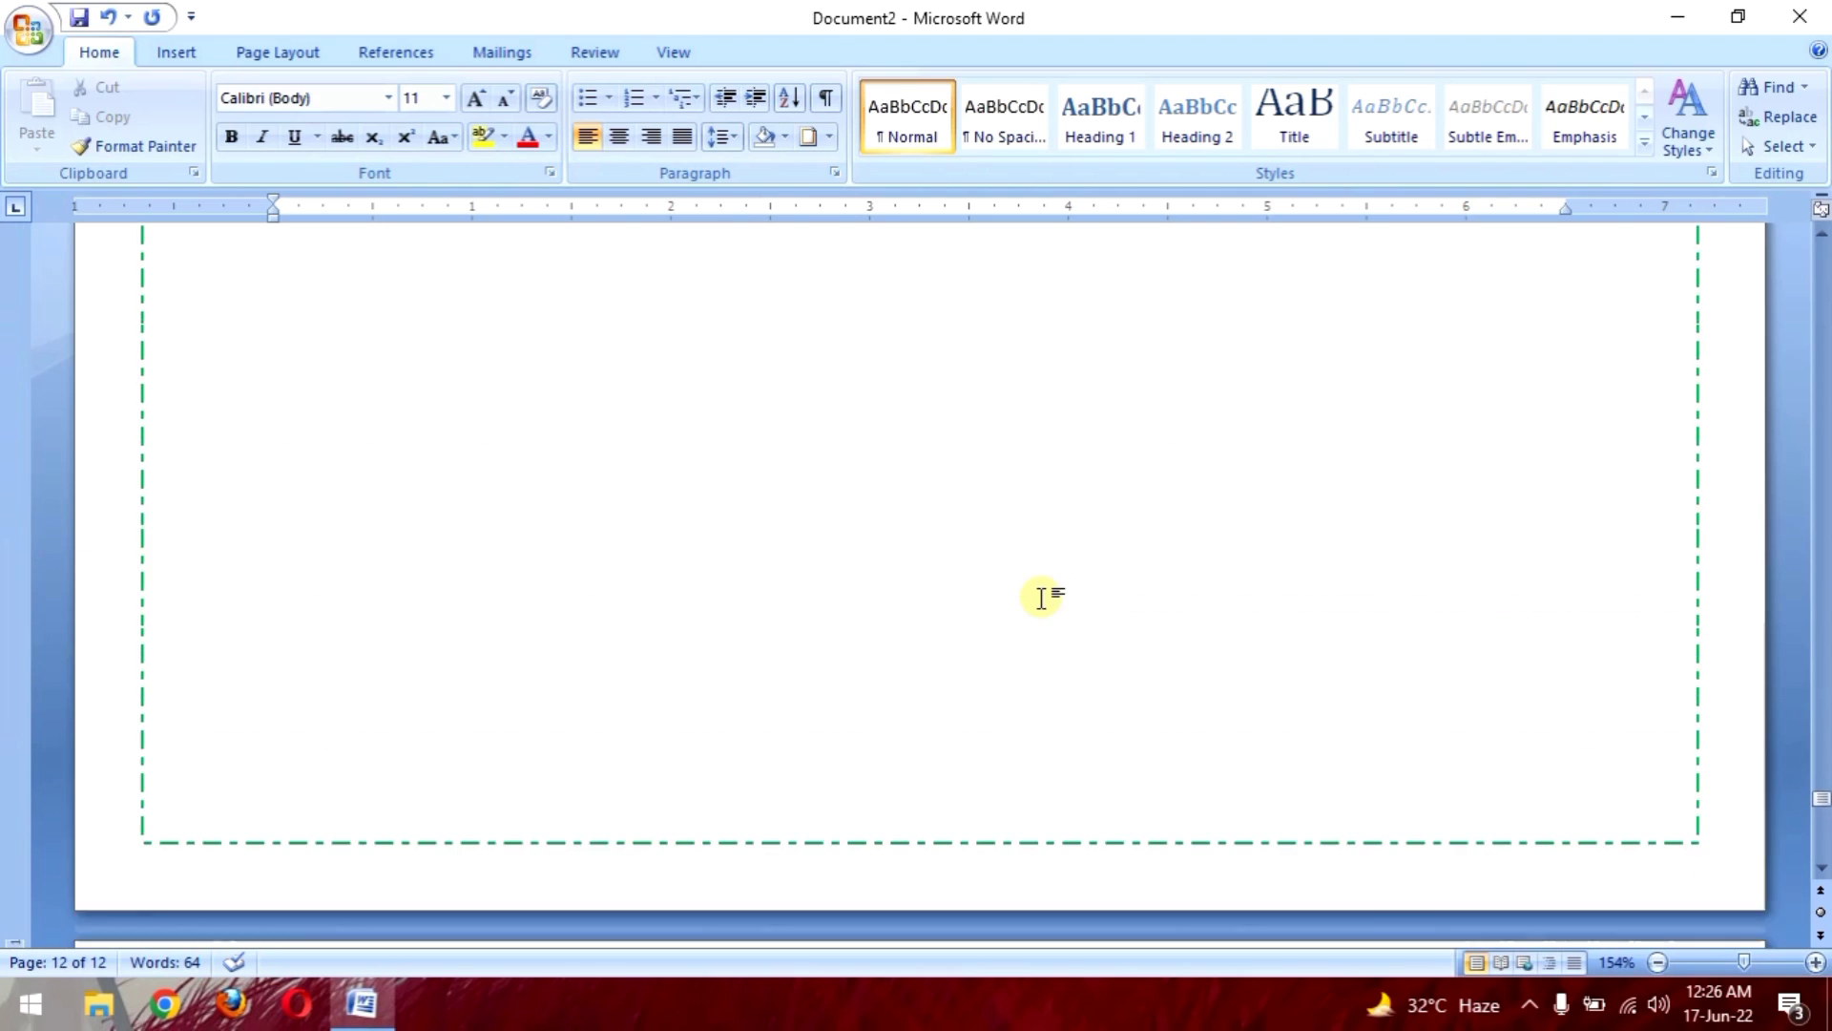
{"action": "scroll", "coordinate": [1074, 578], "scroll_direction": "up", "scroll_amount": 20}
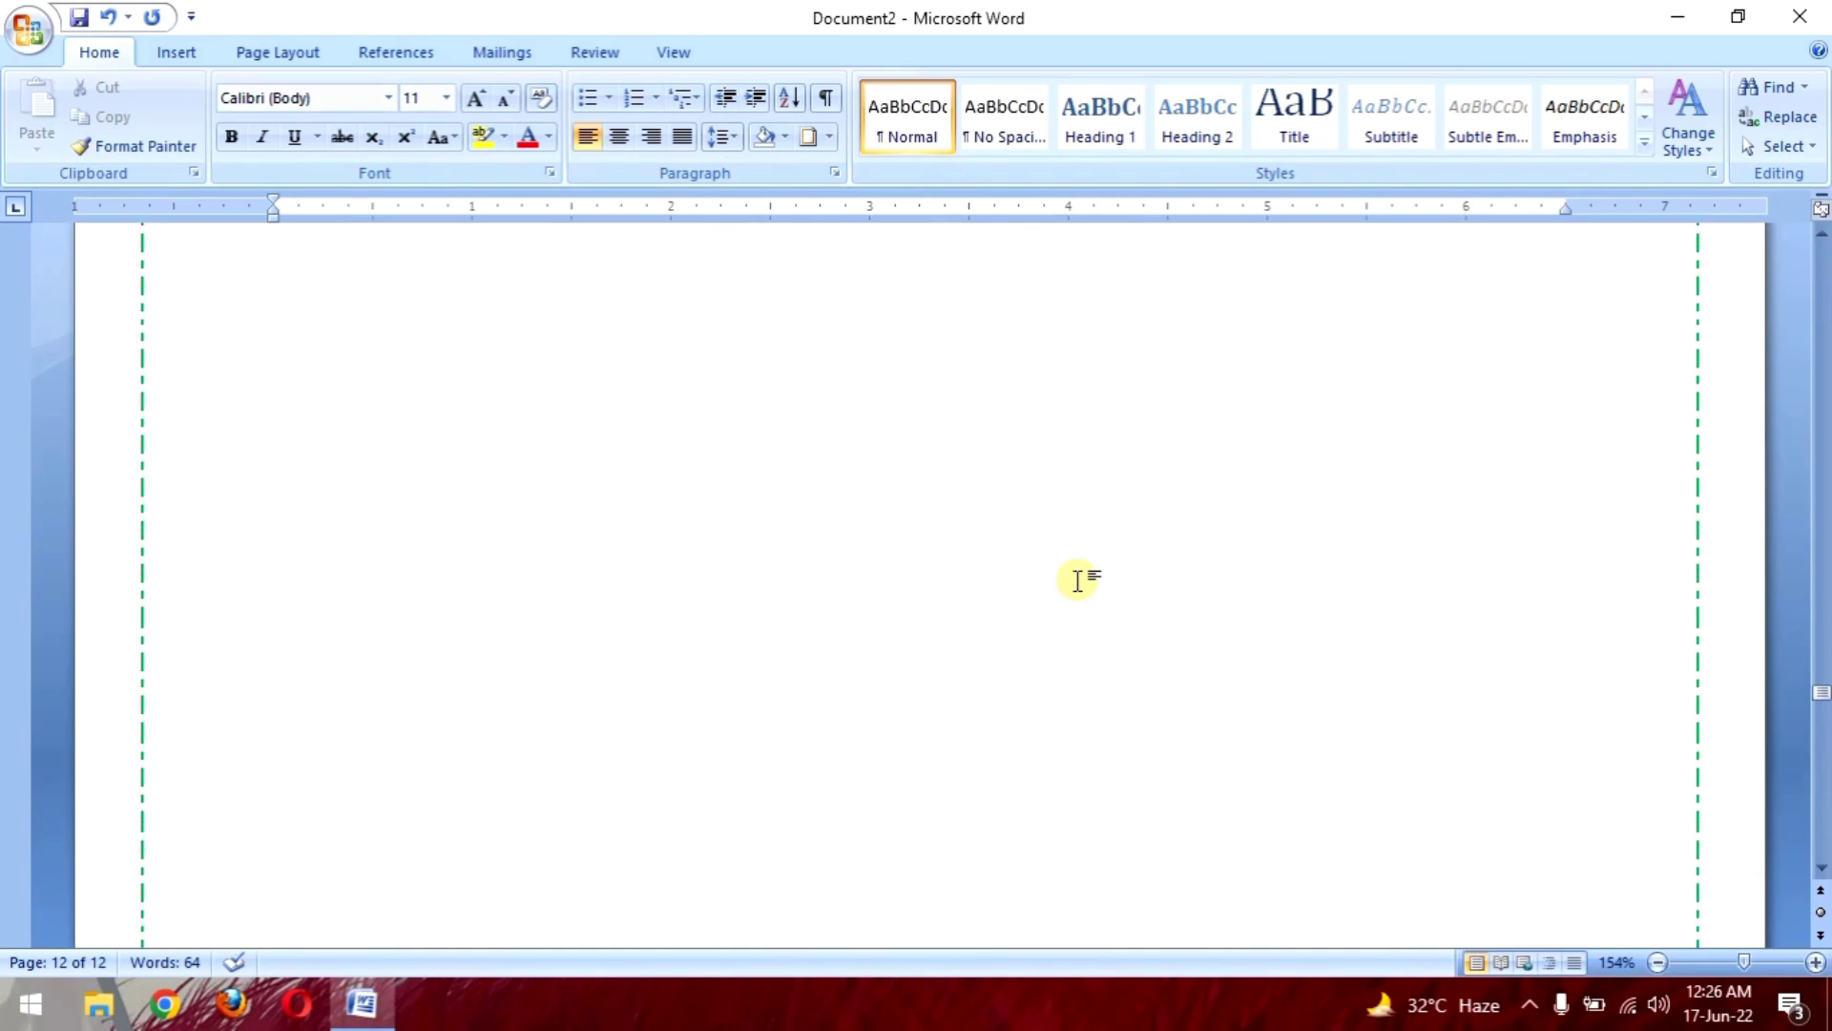
{"action": "scroll", "coordinate": [1084, 571], "scroll_direction": "up", "scroll_amount": 16}
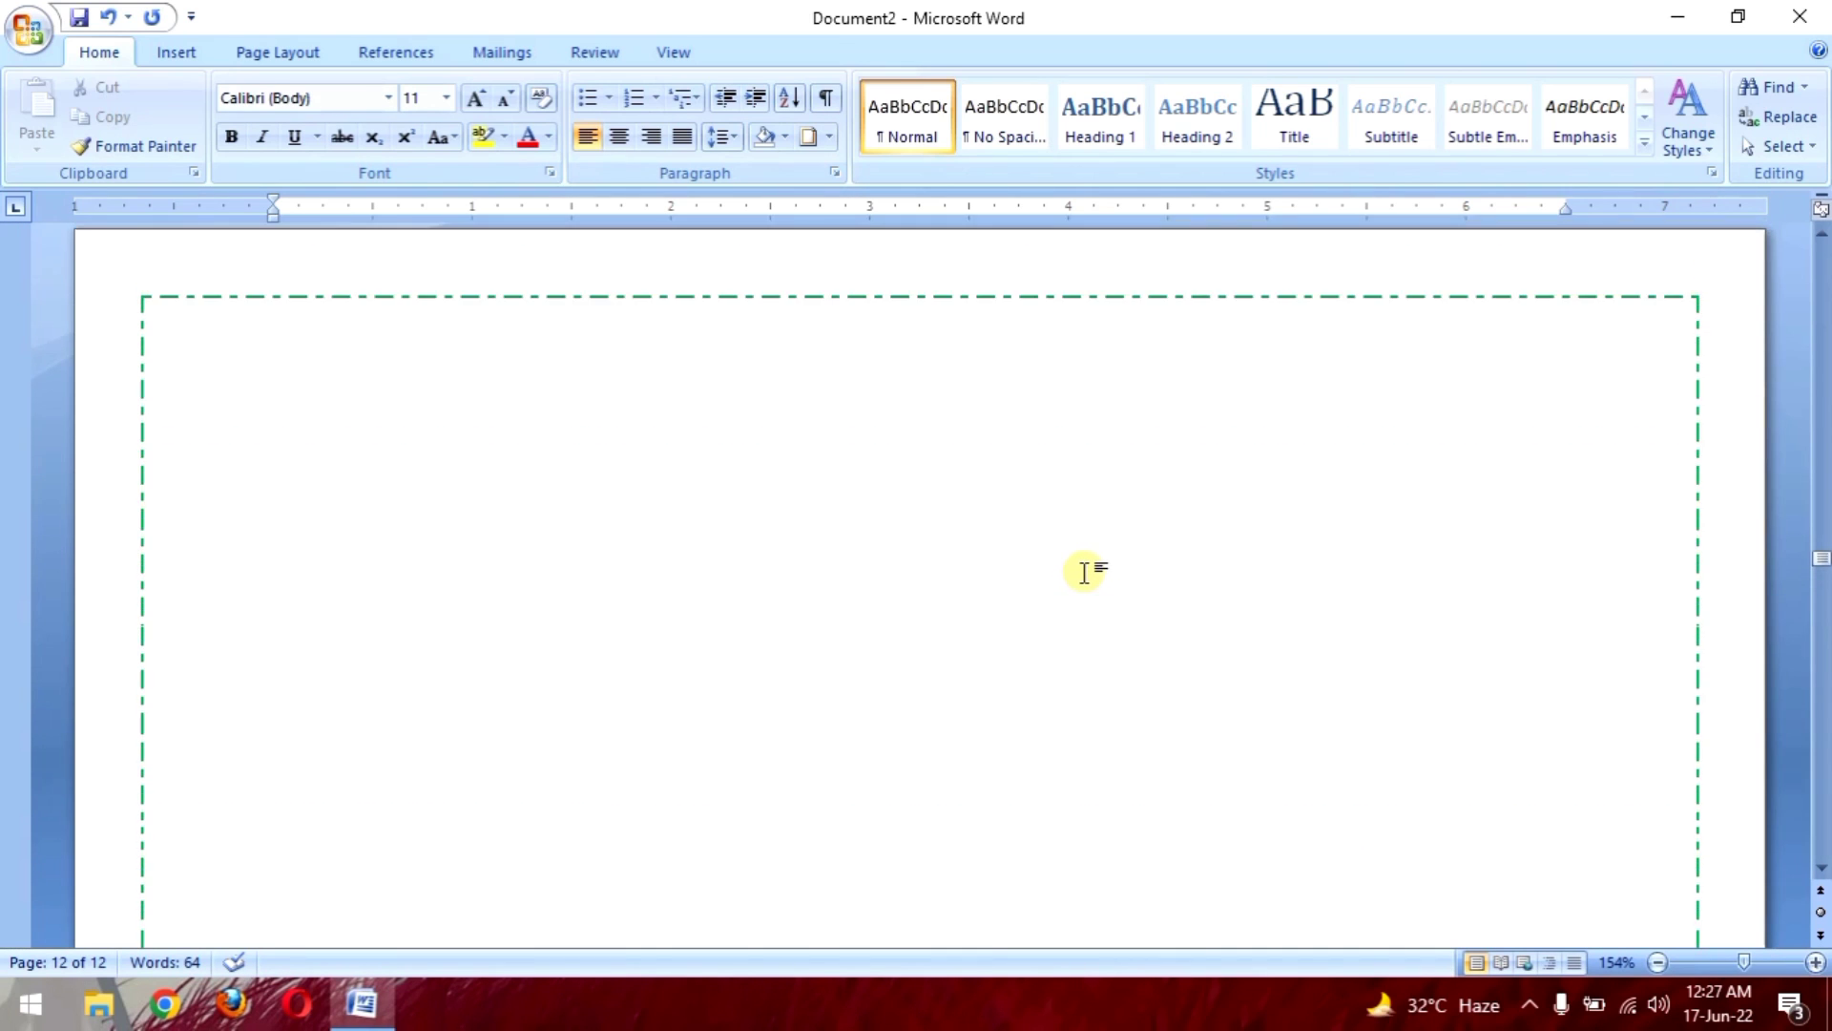
{"action": "scroll", "coordinate": [1093, 570], "scroll_direction": "up", "scroll_amount": 15}
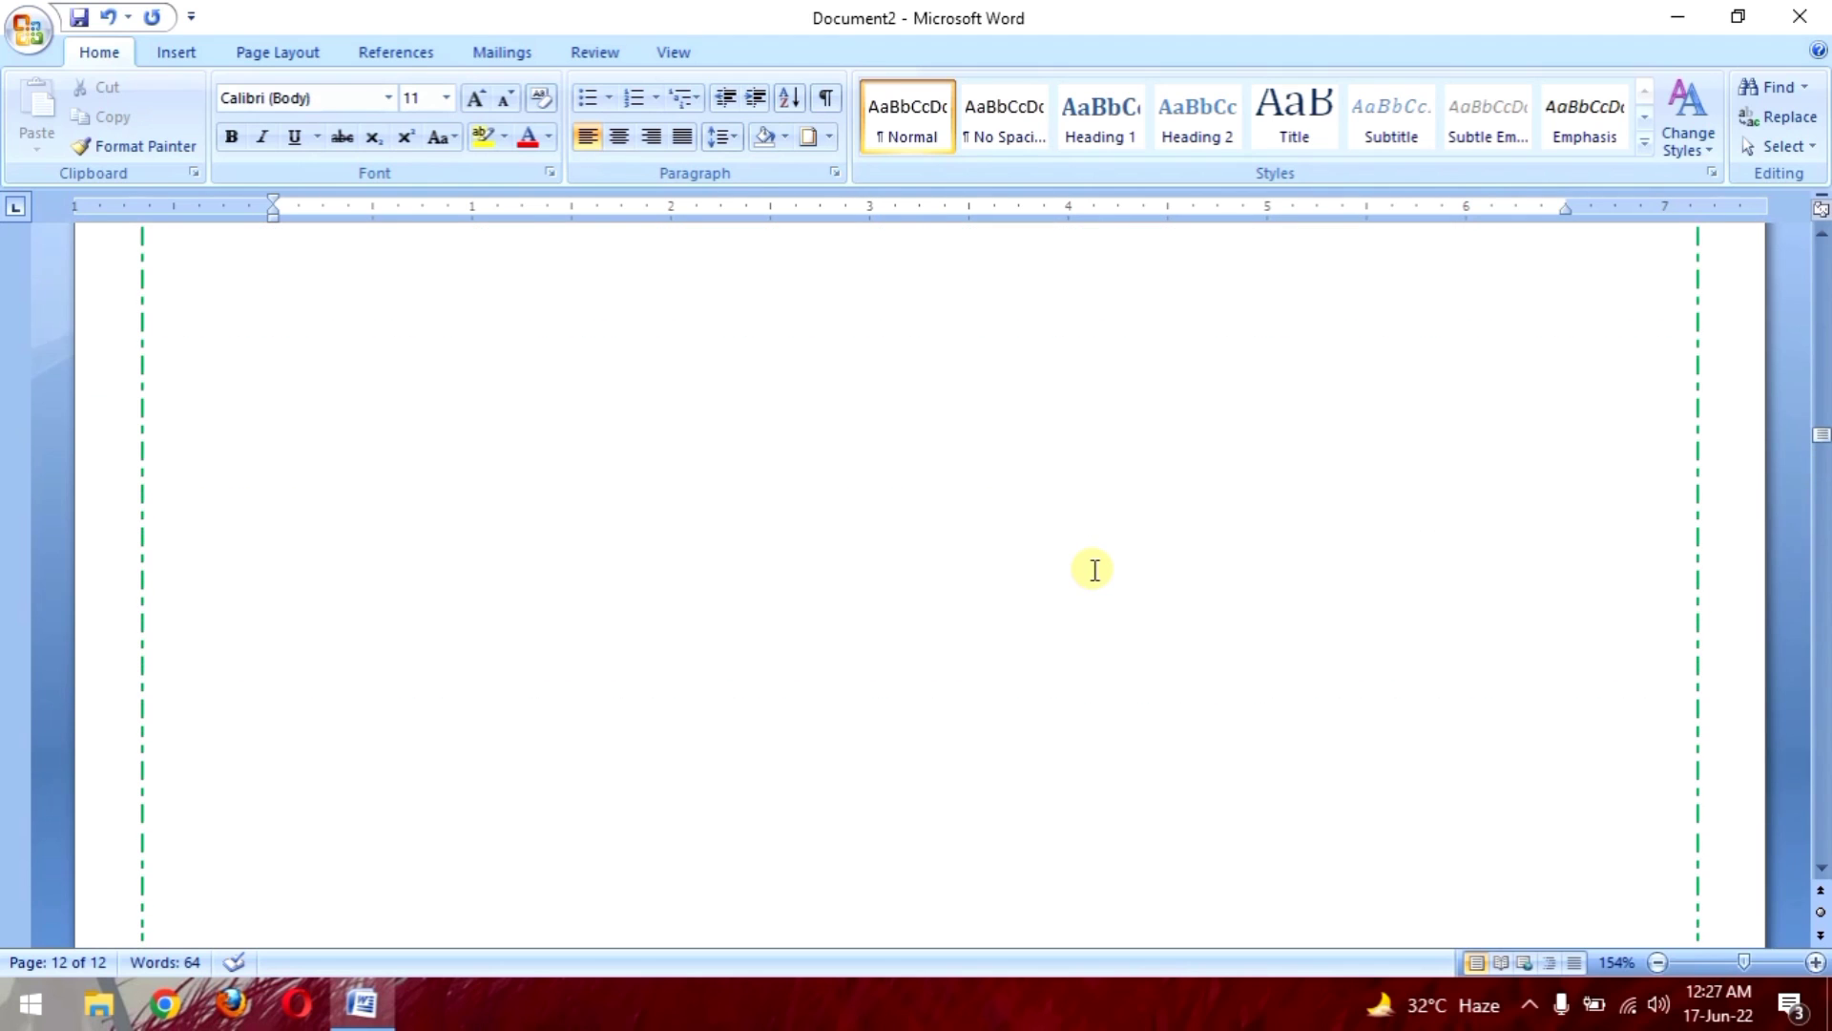
{"action": "scroll", "coordinate": [1092, 570], "scroll_direction": "up", "scroll_amount": 14}
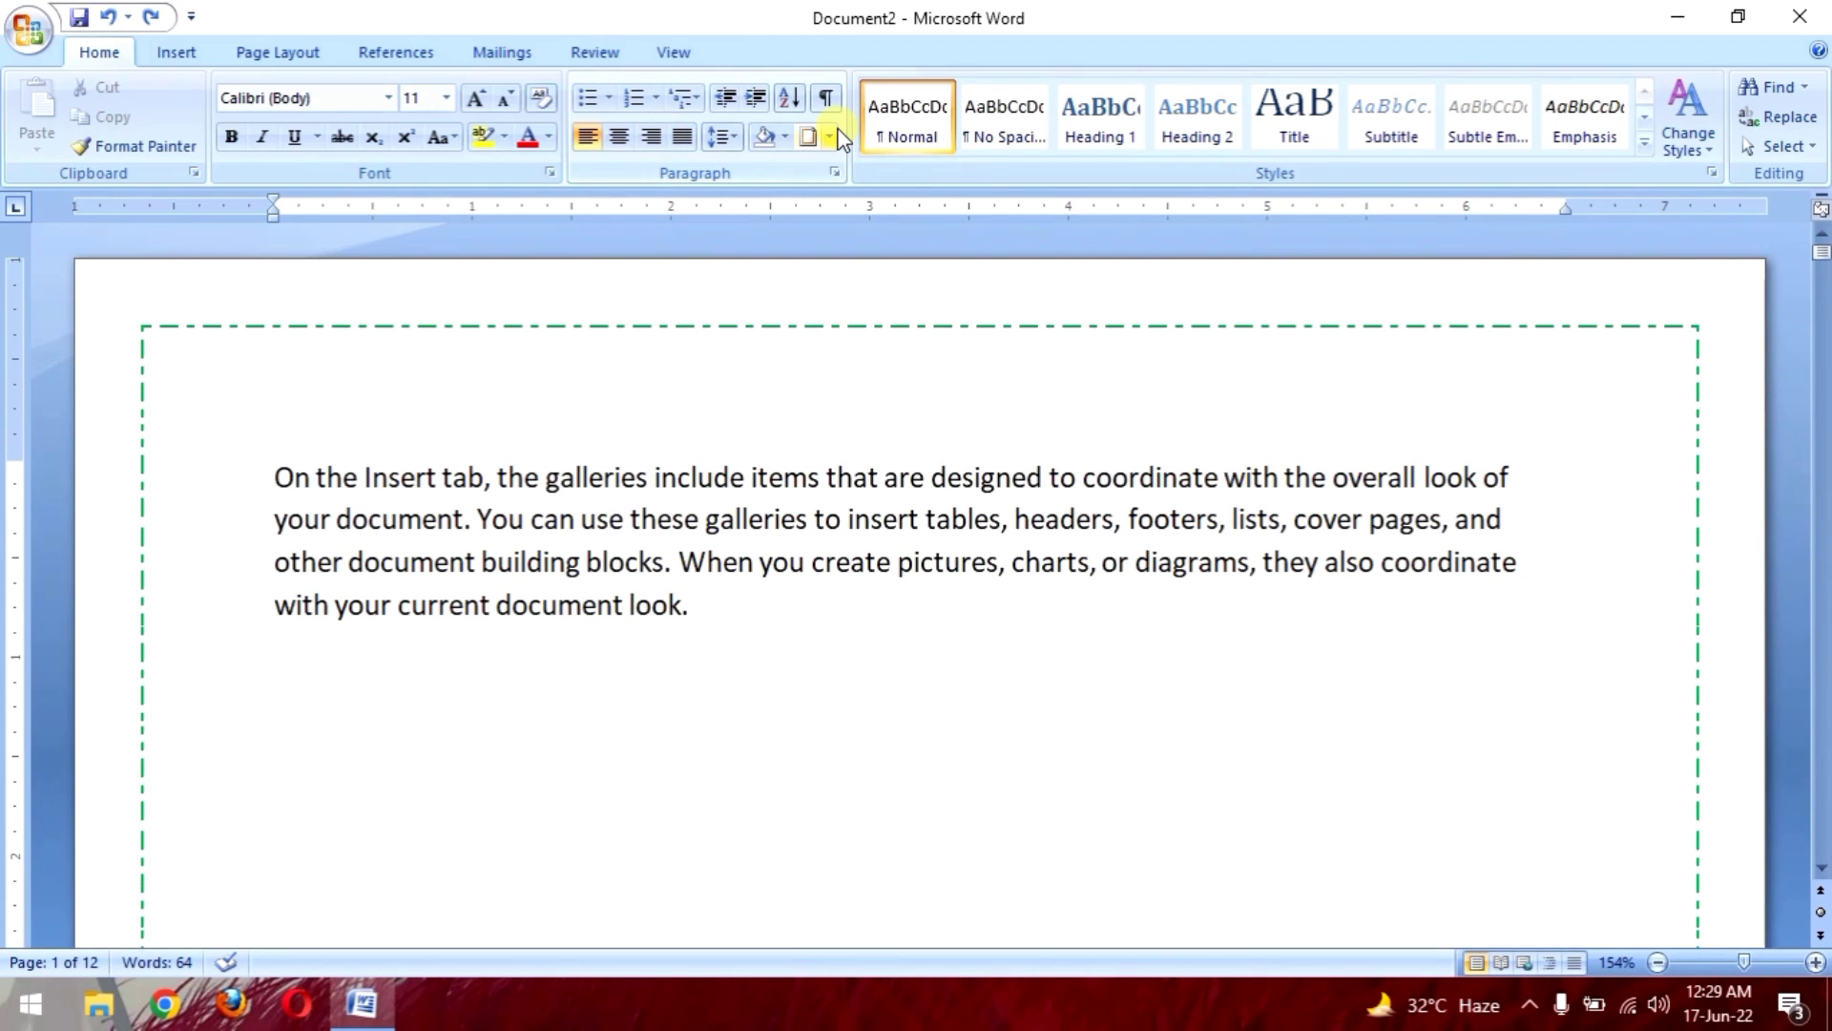
- Open the Shading settings of Borders and Shading and set the paragraph's fill to theme black
{"action": "left_click", "coordinate": [834, 136]}
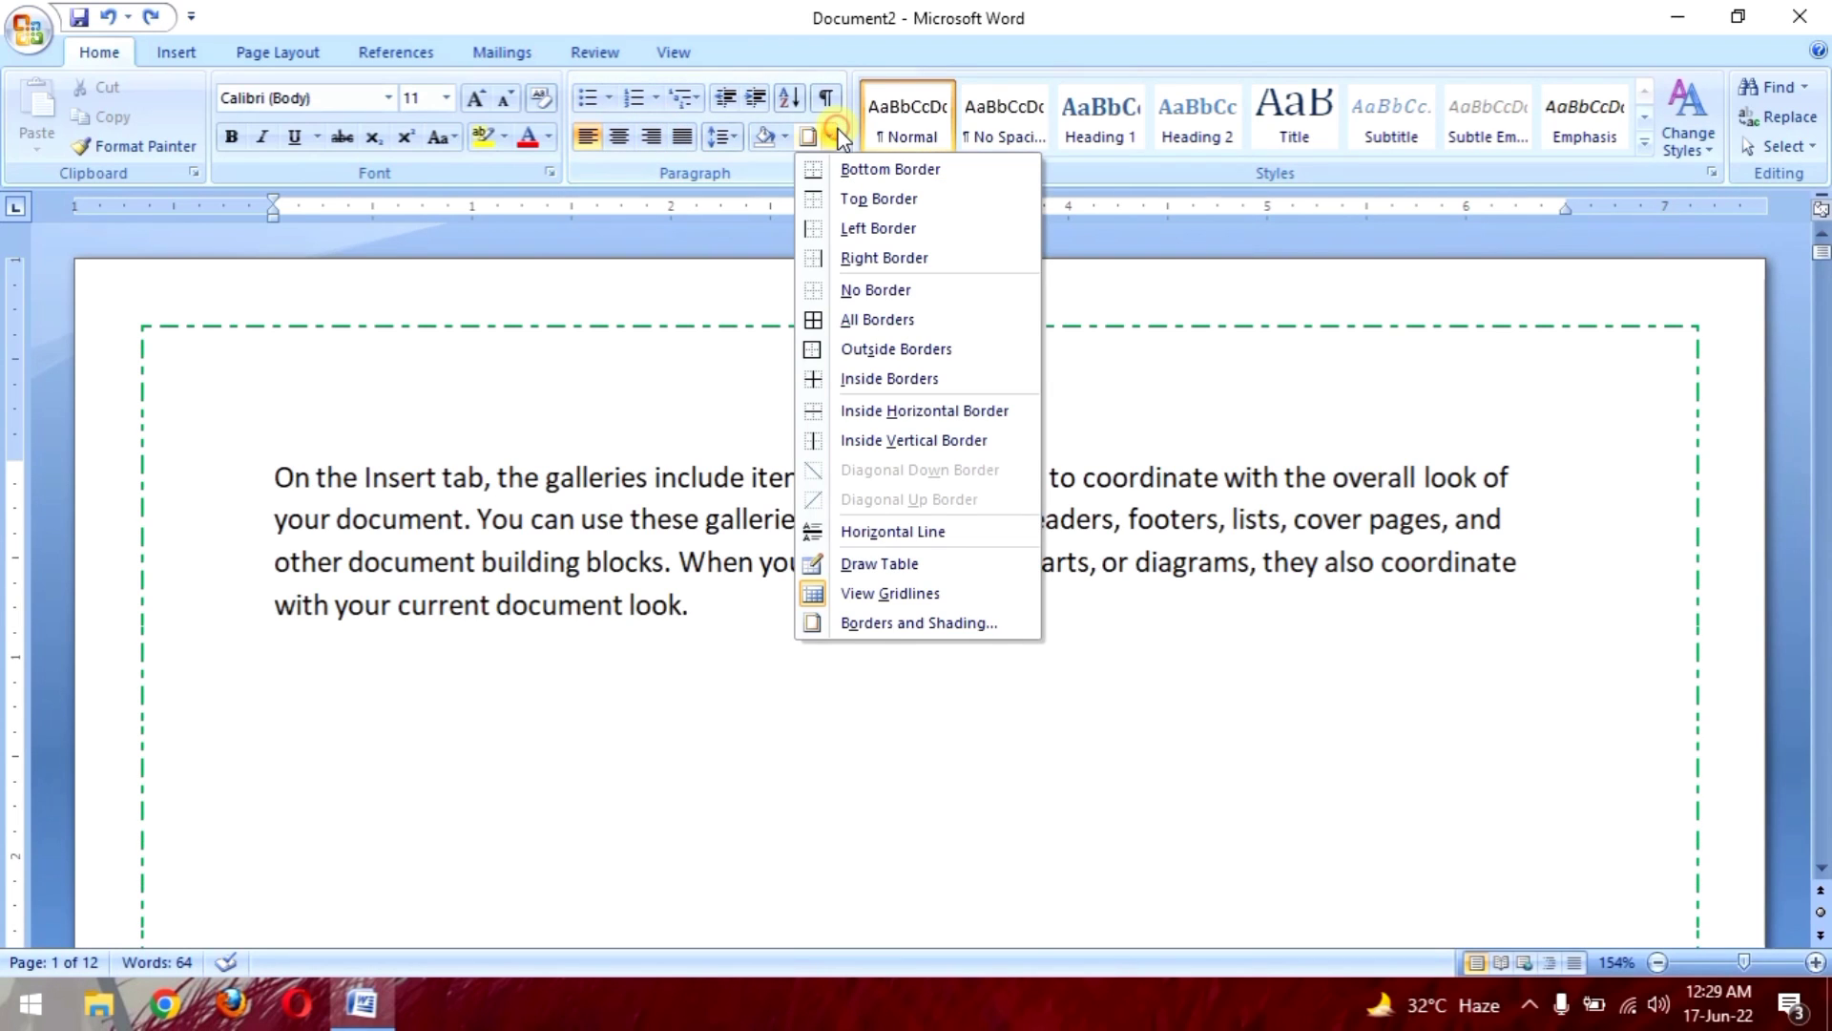
{"action": "left_click", "coordinate": [879, 625]}
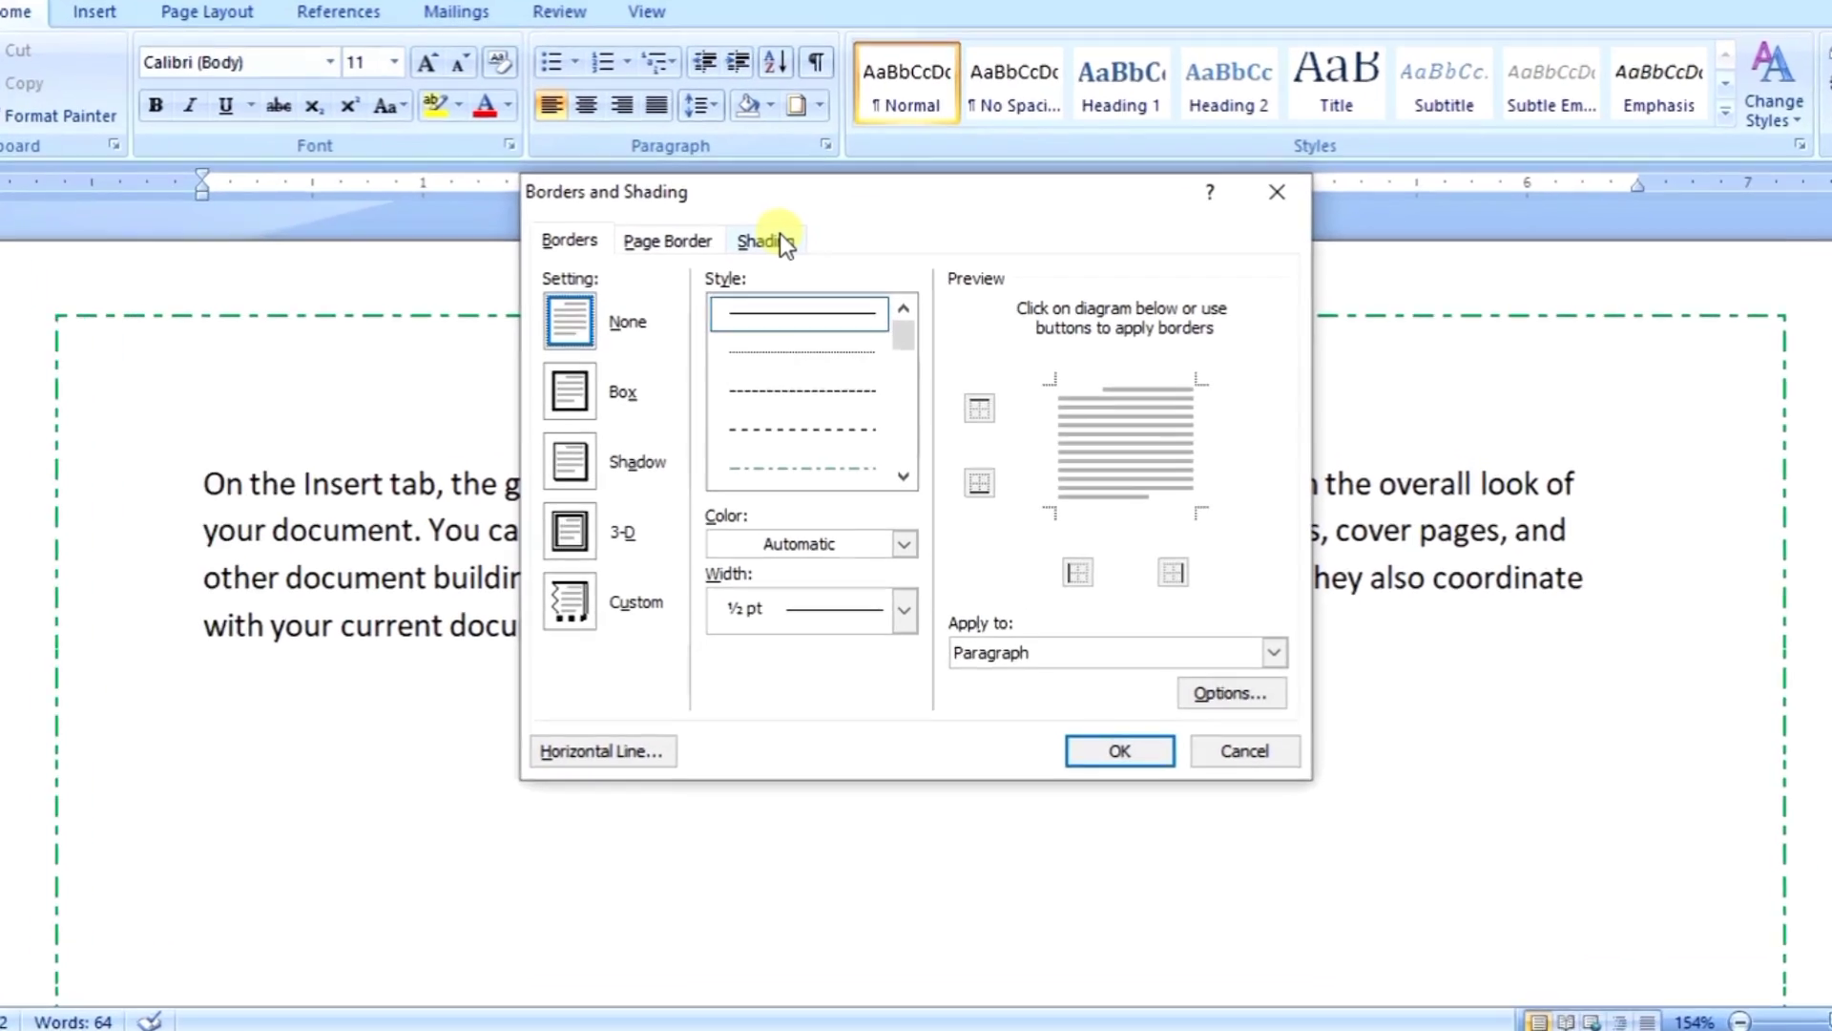
{"action": "left_click", "coordinate": [788, 258]}
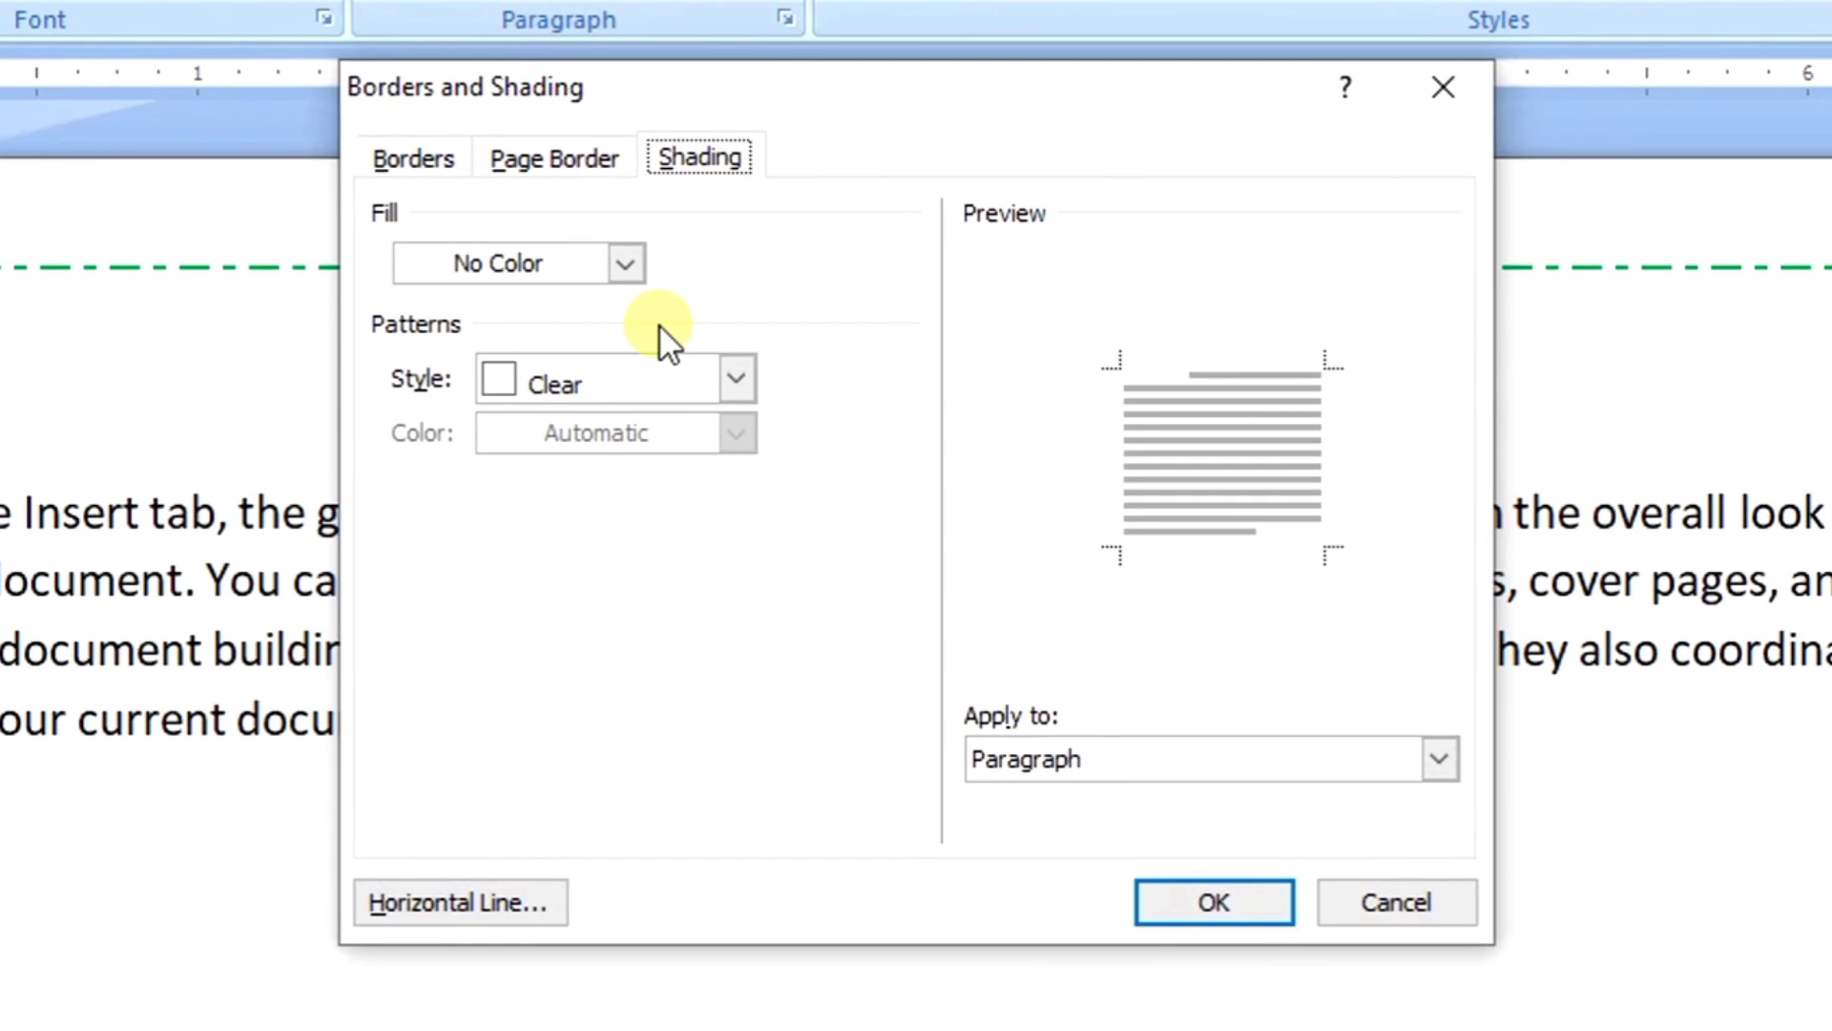
{"action": "left_click", "coordinate": [607, 267]}
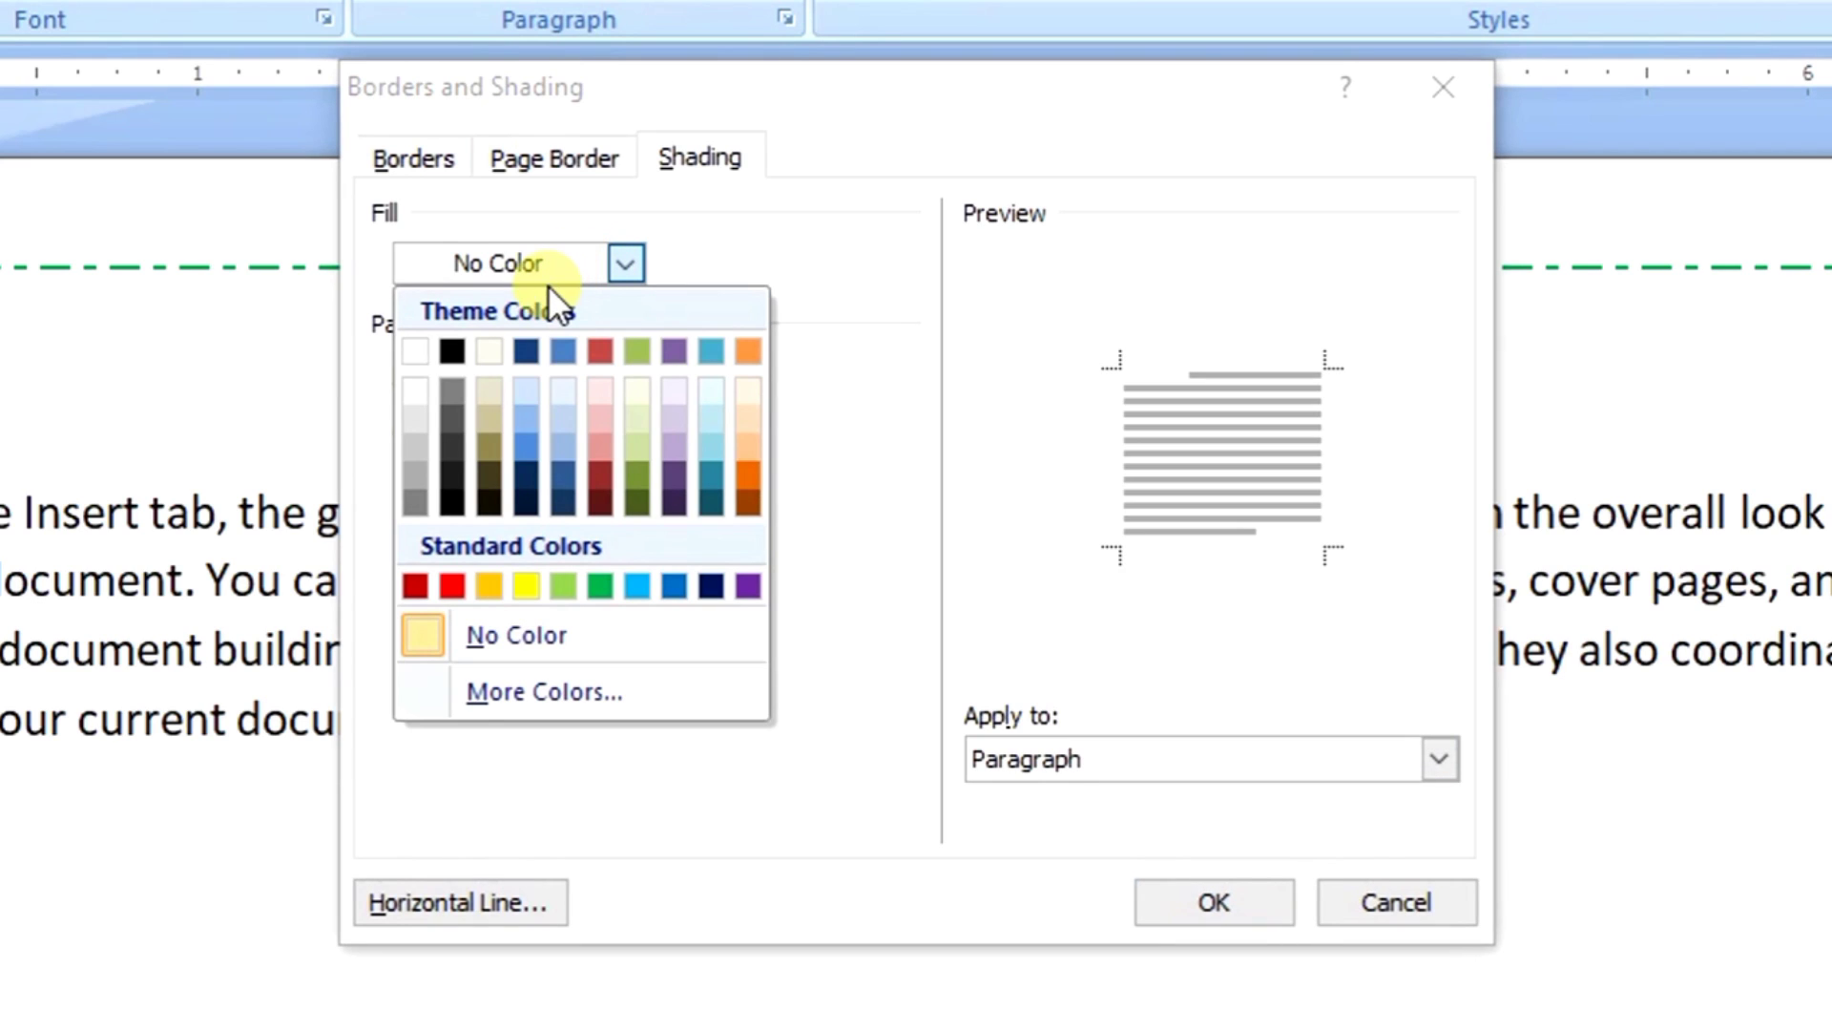
{"action": "left_click", "coordinate": [454, 353]}
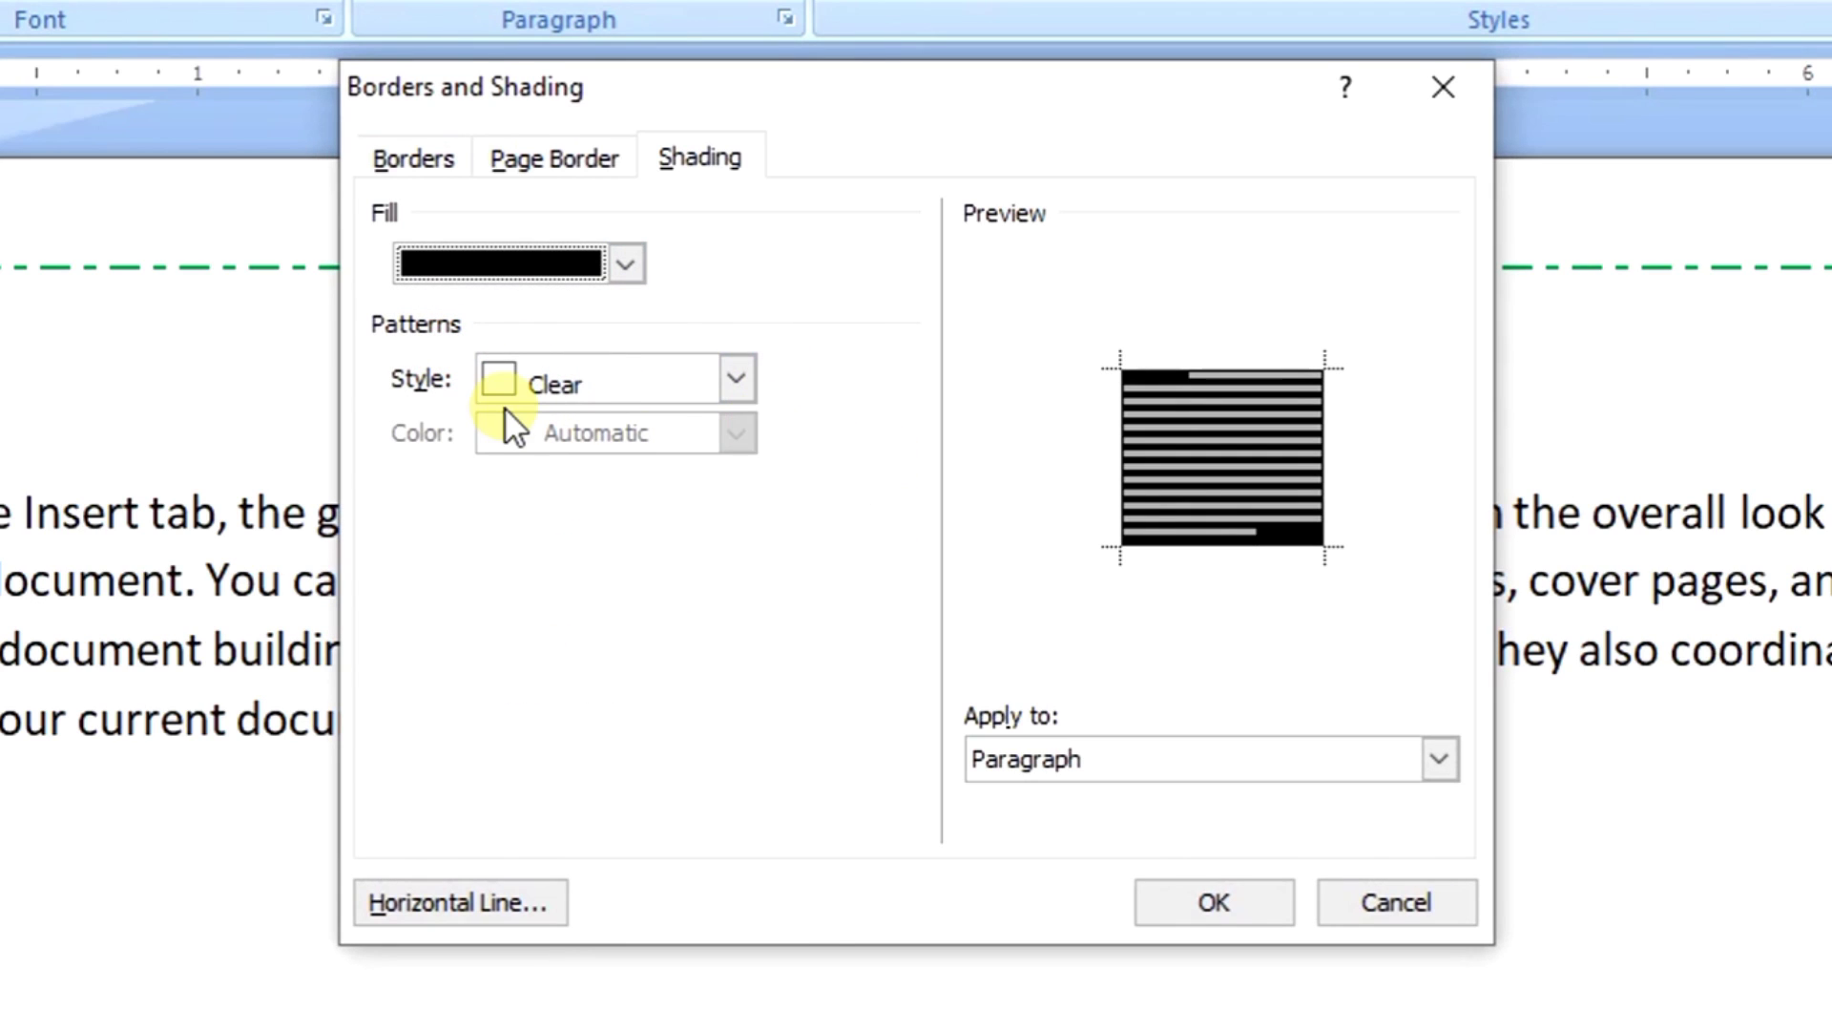
- Browse the pattern styles but keep Clear, then apply the black shading to the paragraph and remove it again
{"action": "left_click", "coordinate": [563, 380]}
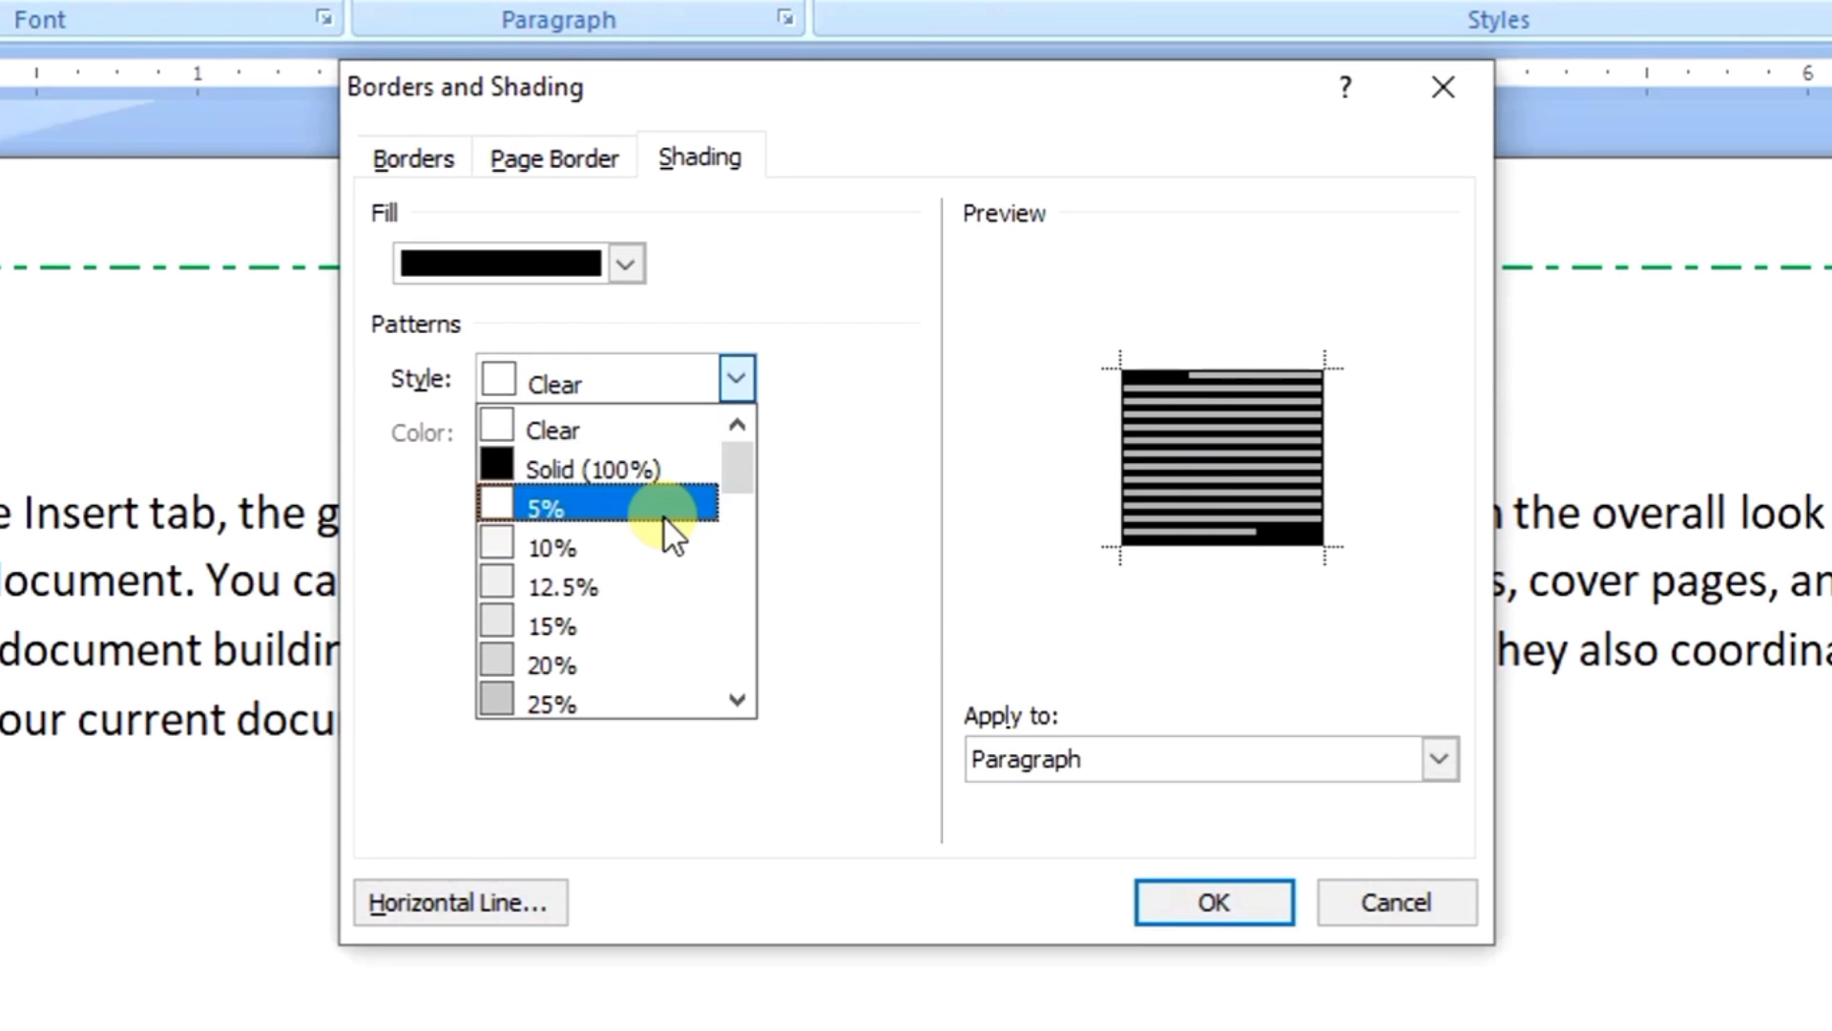
{"action": "scroll", "coordinate": [630, 658], "scroll_direction": "down", "scroll_amount": 3}
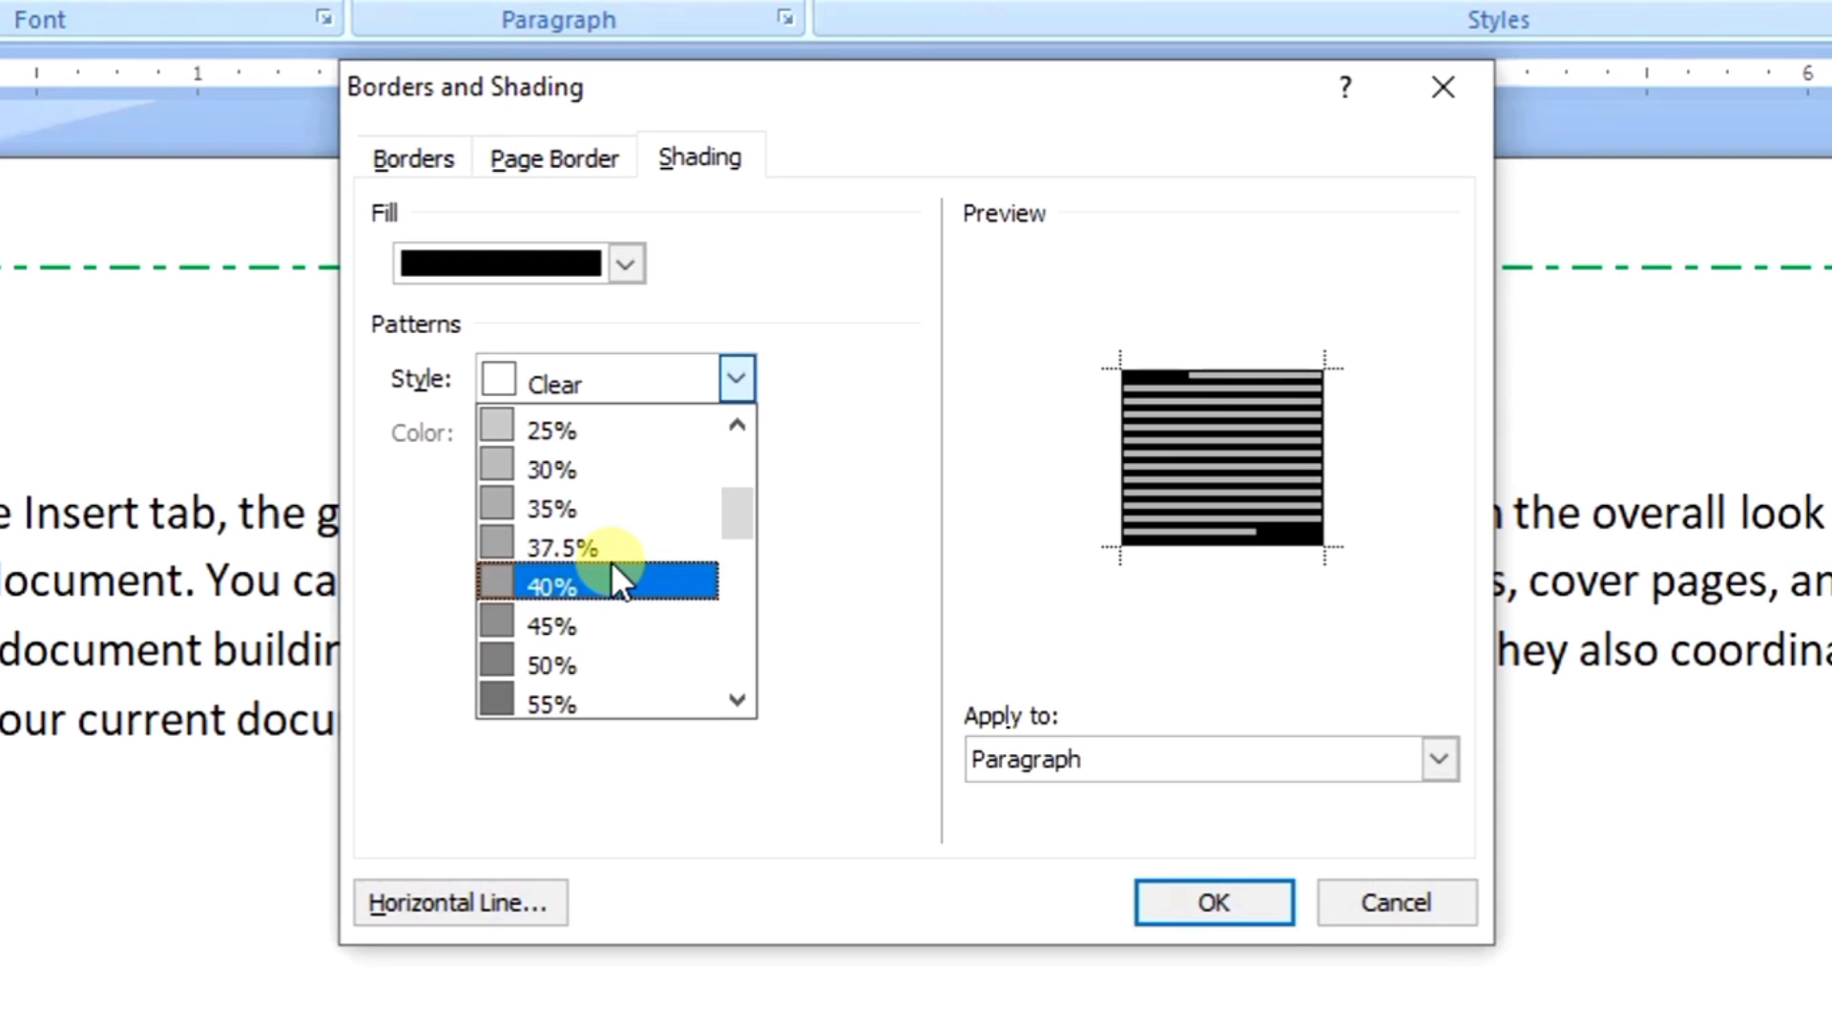
{"action": "scroll", "coordinate": [610, 559], "scroll_direction": "down", "scroll_amount": 2}
{"action": "scroll", "coordinate": [611, 559], "scroll_direction": "down", "scroll_amount": 4}
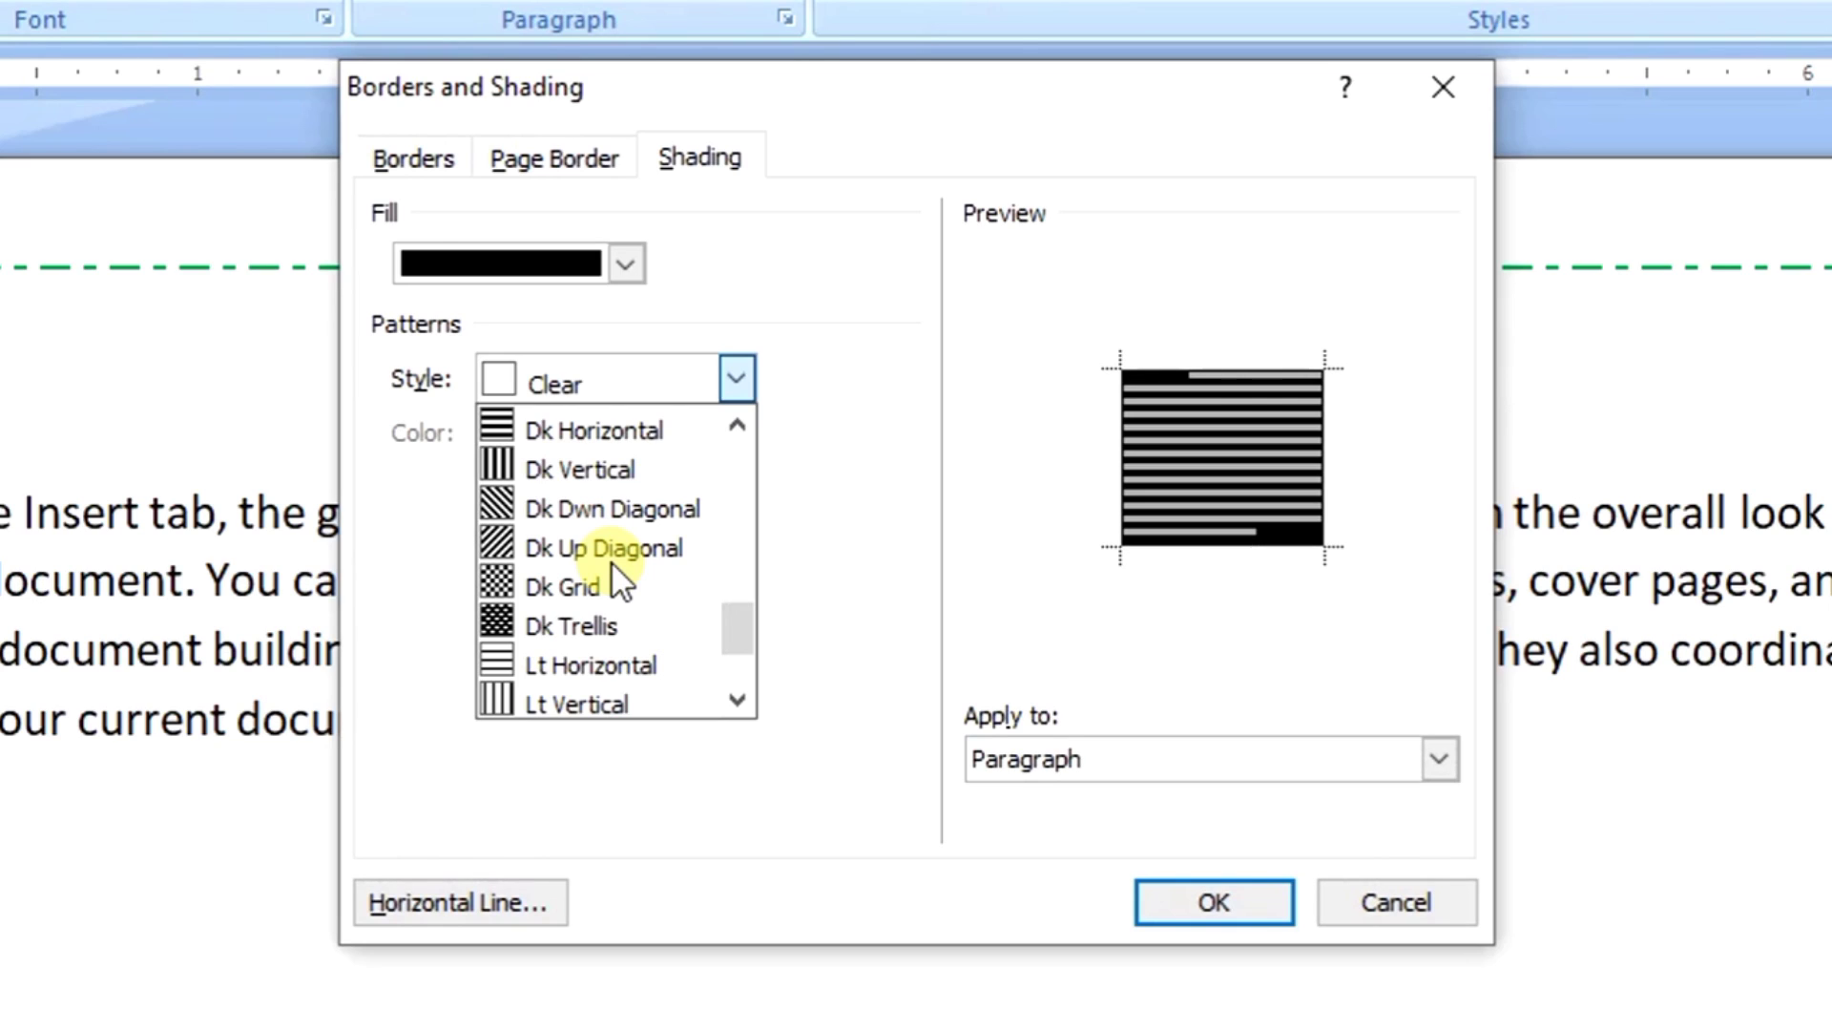
{"action": "left_click", "coordinate": [765, 312]}
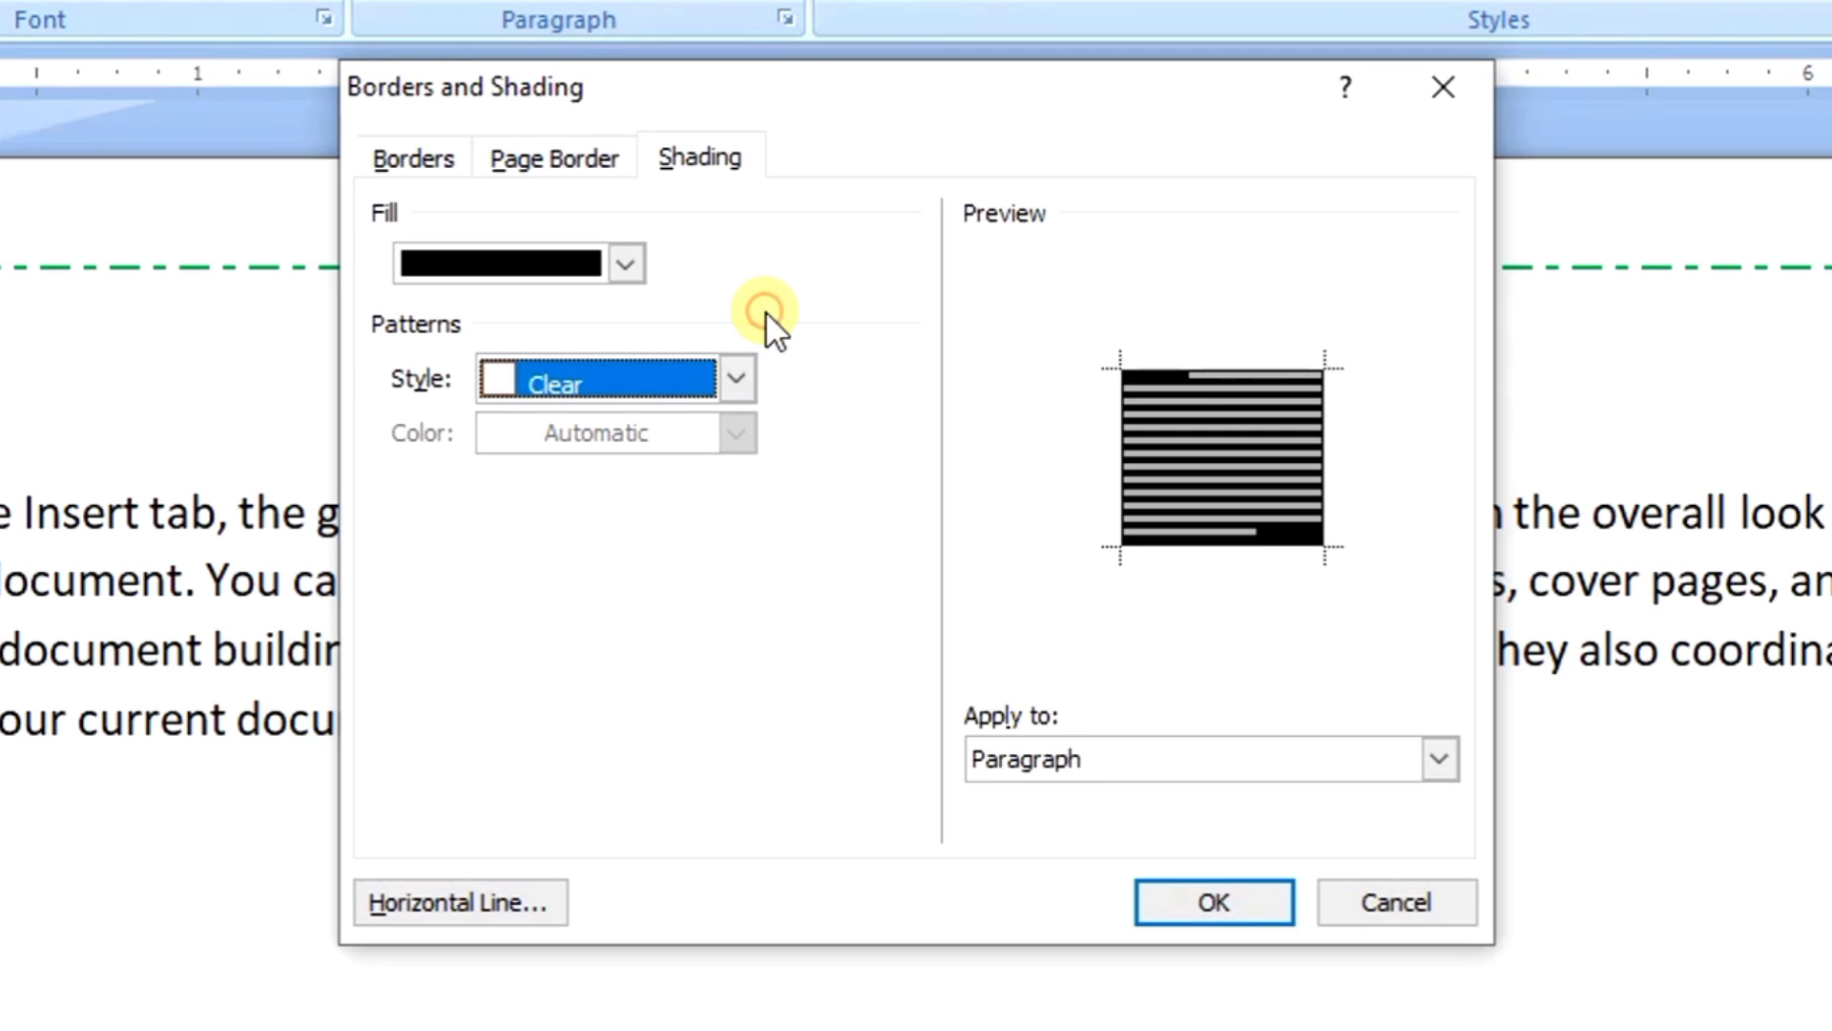
{"action": "left_click", "coordinate": [1214, 902]}
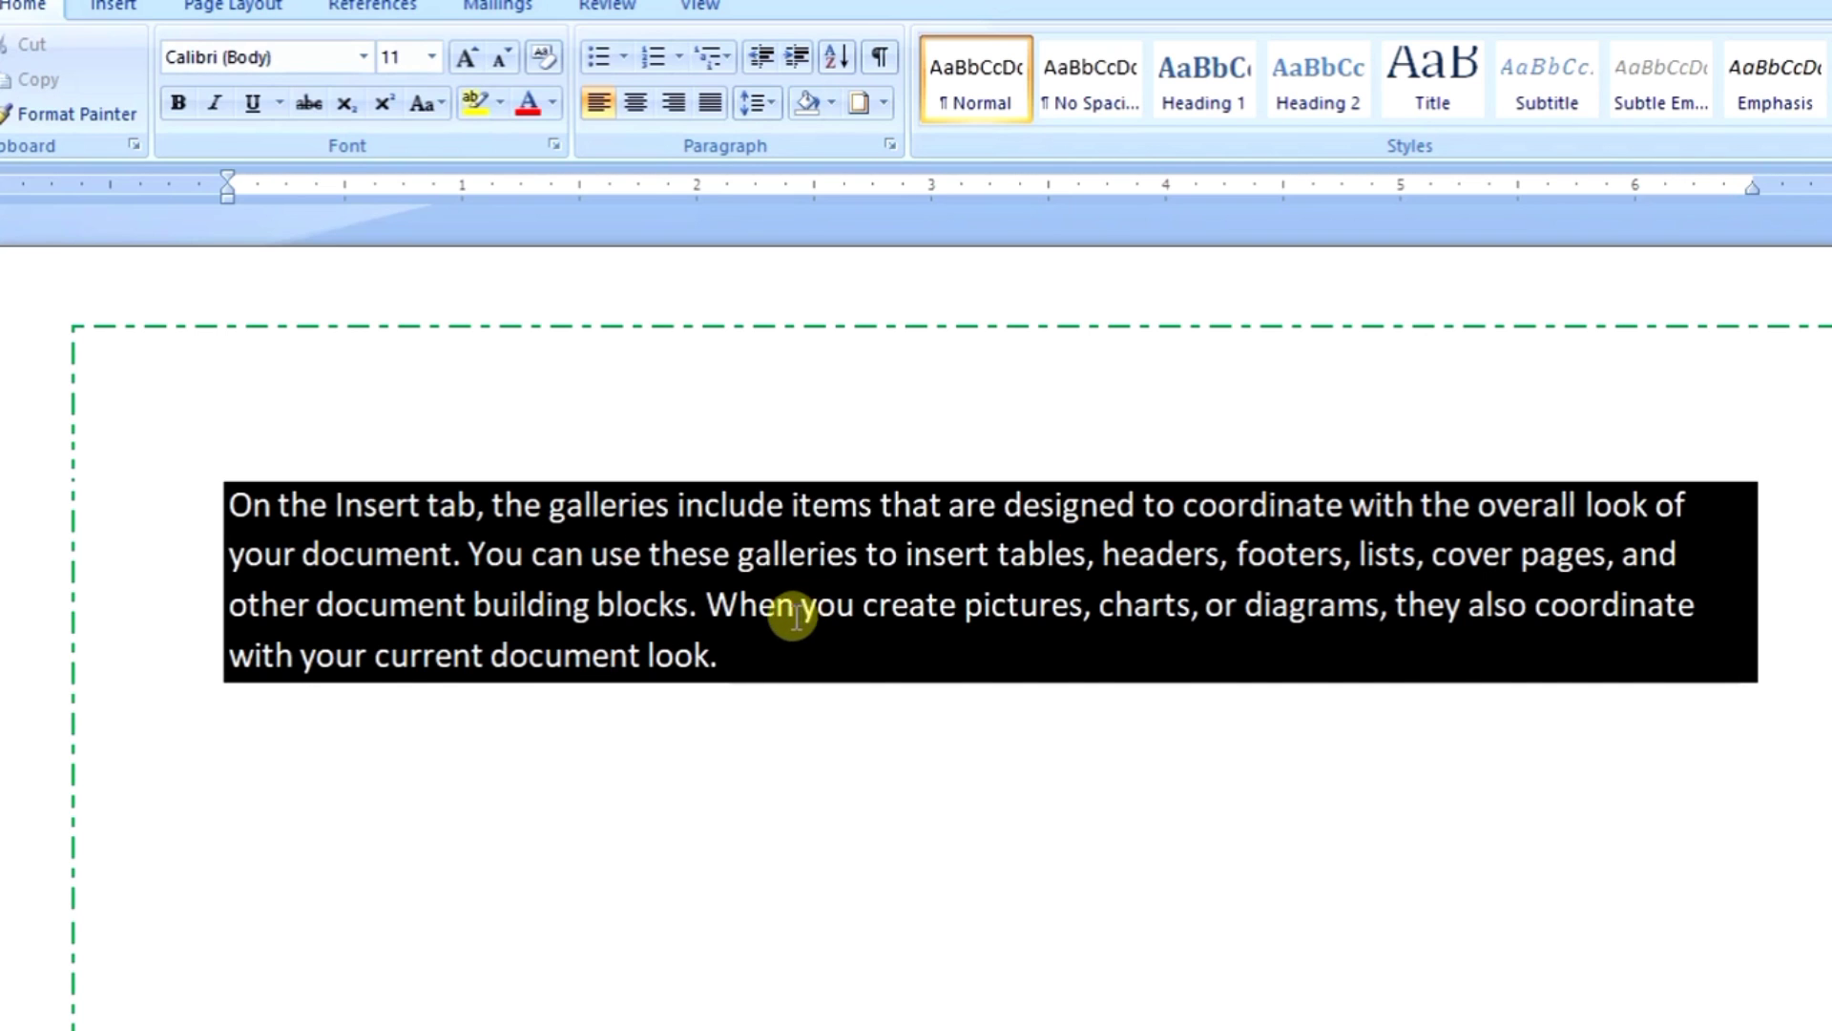
{"action": "key", "text": "ctrl+q"}
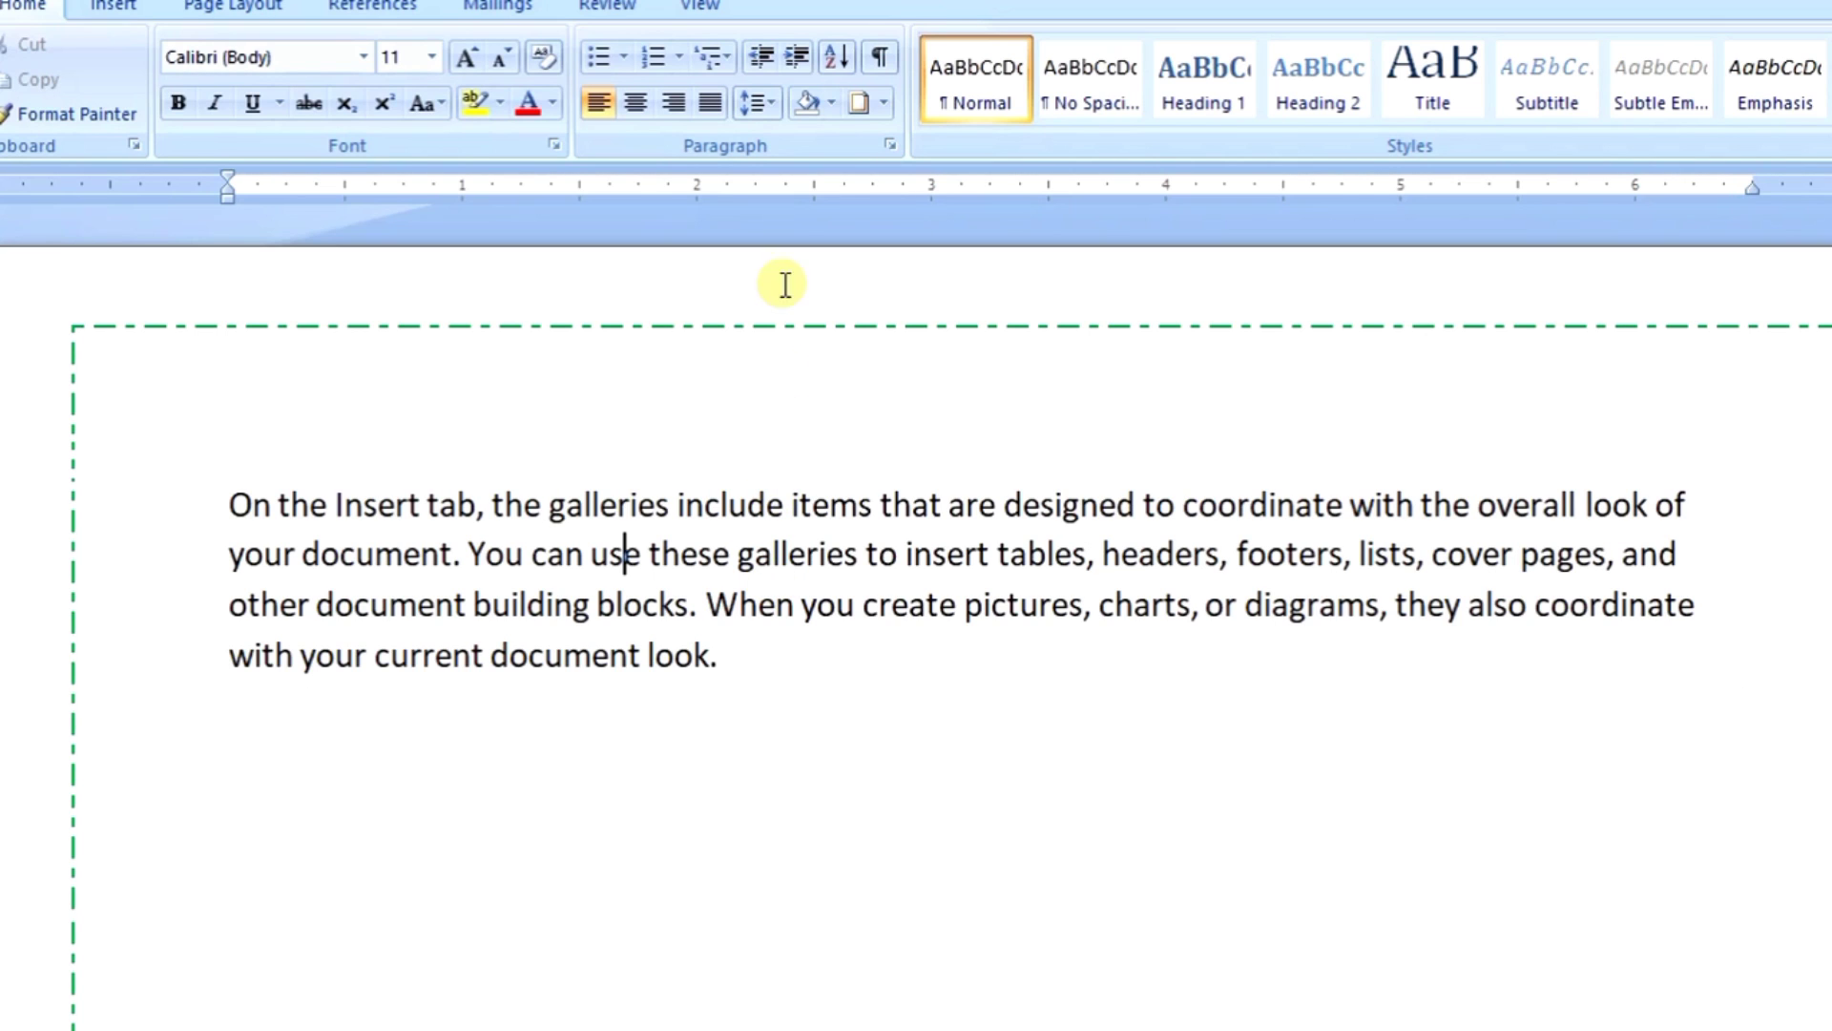
- Open the paragraph's Shading settings again and set the pattern style to Dk Up Diagonal with no fill color
{"action": "left_click", "coordinate": [858, 107]}
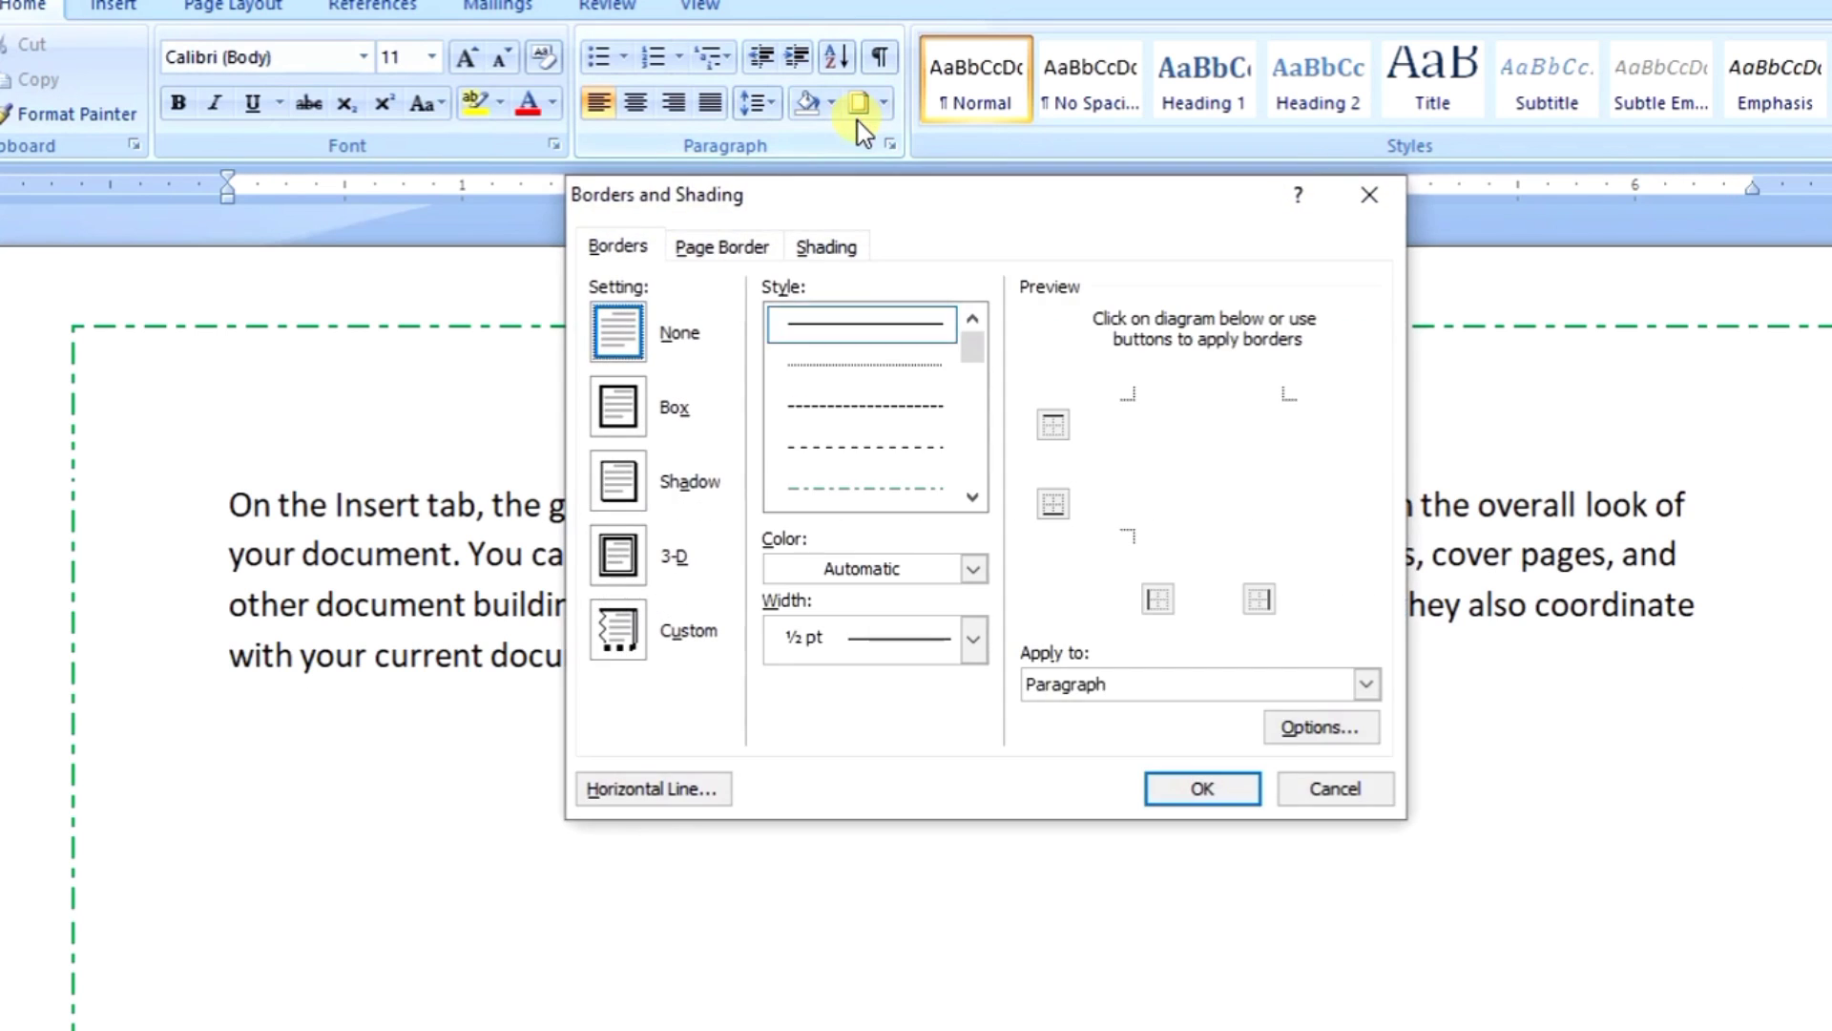
{"action": "left_click", "coordinate": [837, 248]}
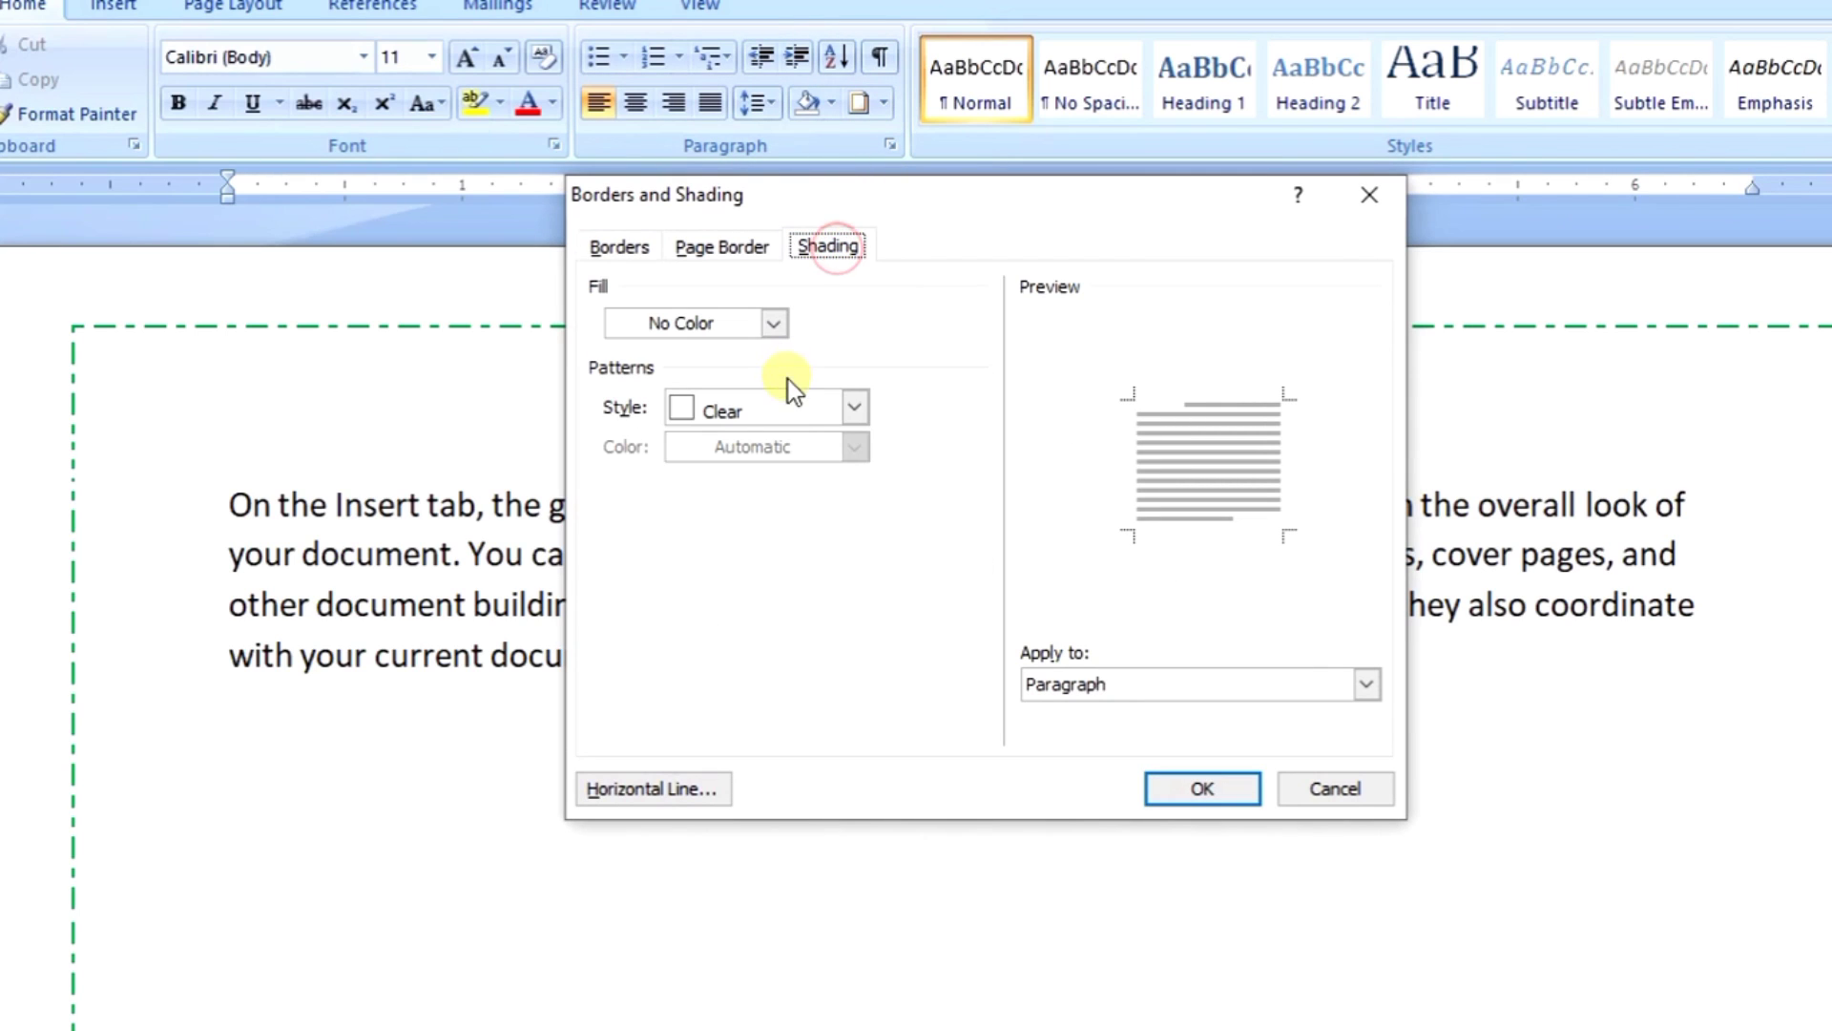
{"action": "left_click", "coordinate": [747, 408]}
{"action": "scroll", "coordinate": [754, 534], "scroll_direction": "down", "scroll_amount": 3}
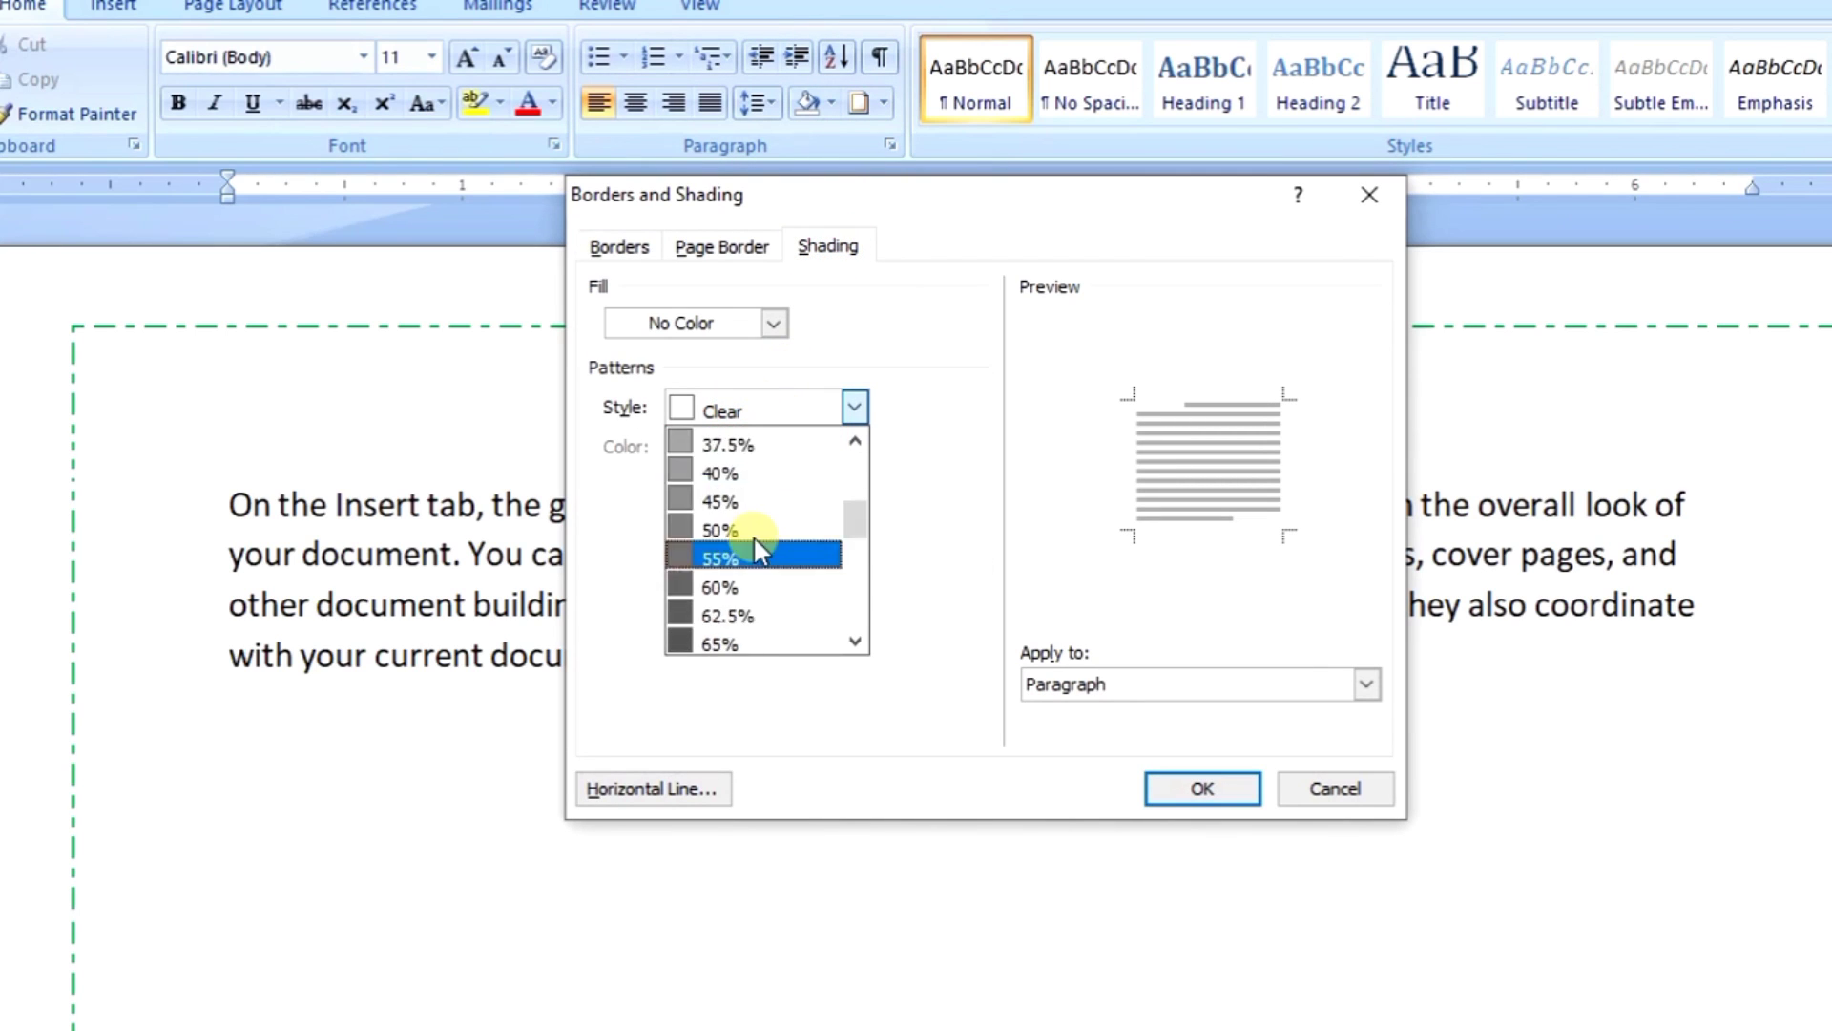
{"action": "scroll", "coordinate": [759, 550], "scroll_direction": "down", "scroll_amount": 5}
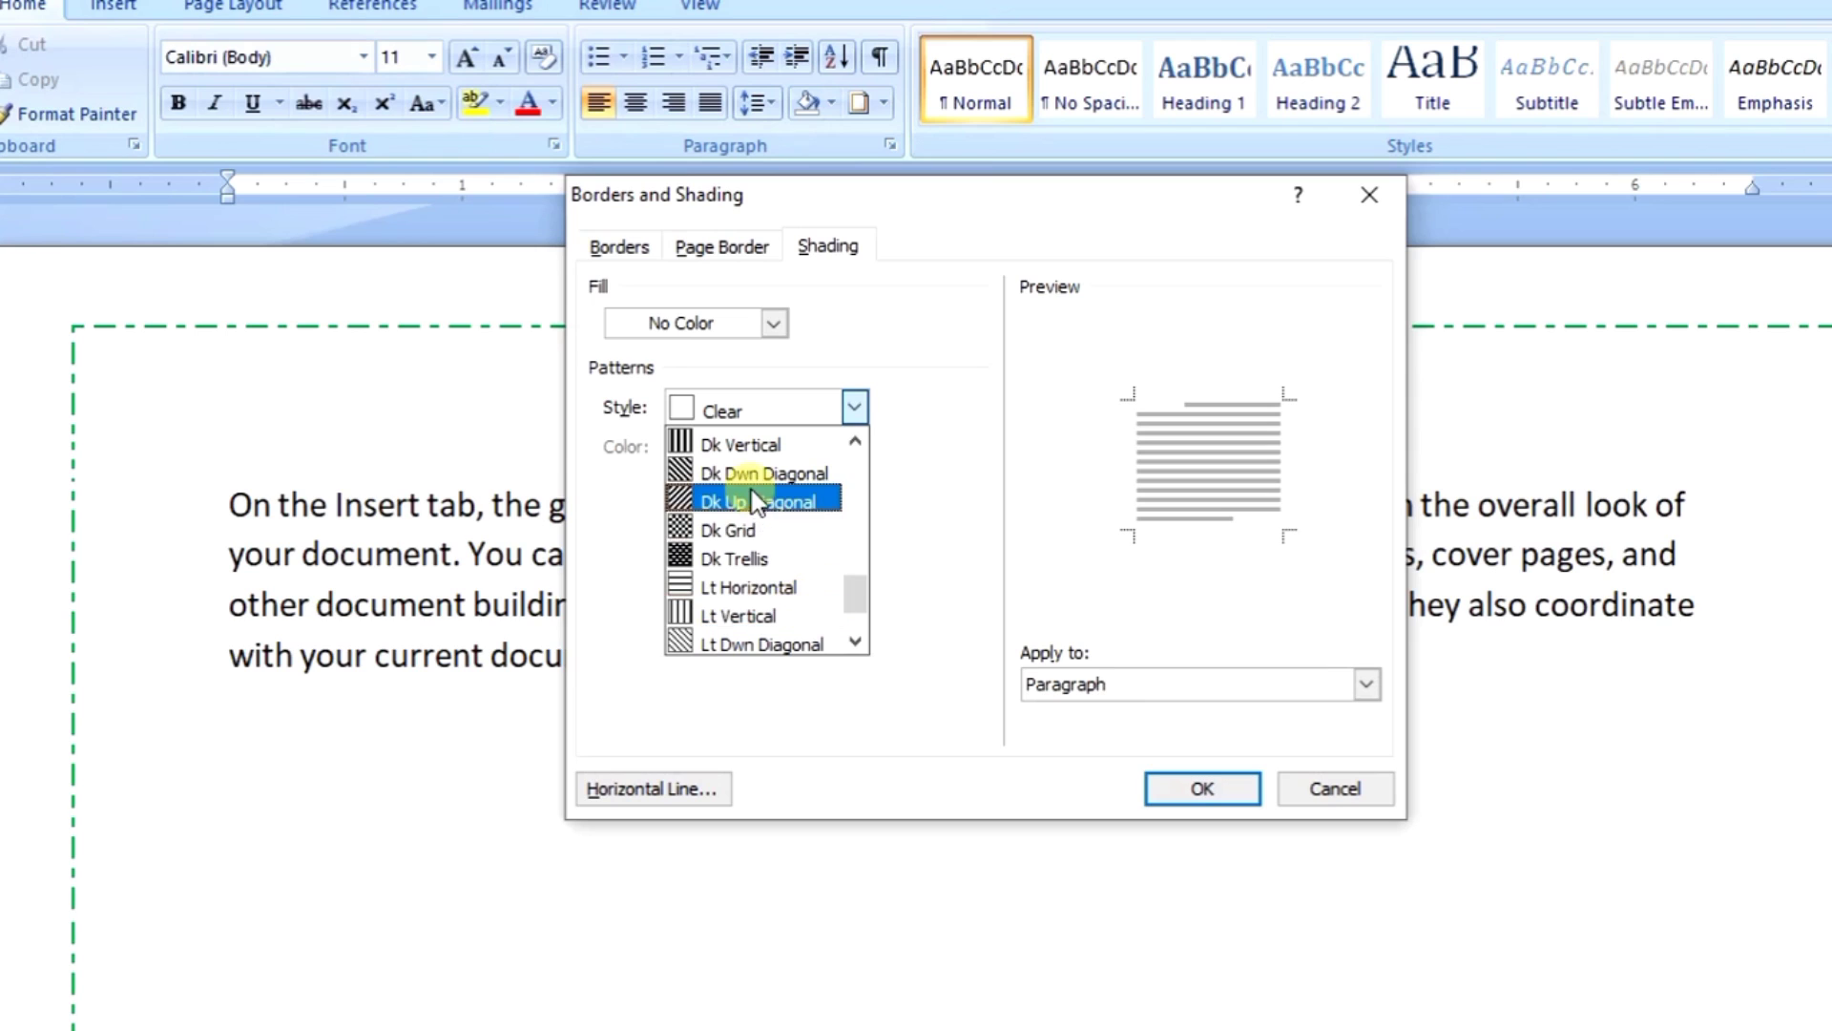
{"action": "scroll", "coordinate": [763, 553], "scroll_direction": "down", "scroll_amount": 2}
{"action": "scroll", "coordinate": [735, 573], "scroll_direction": "up", "scroll_amount": 1}
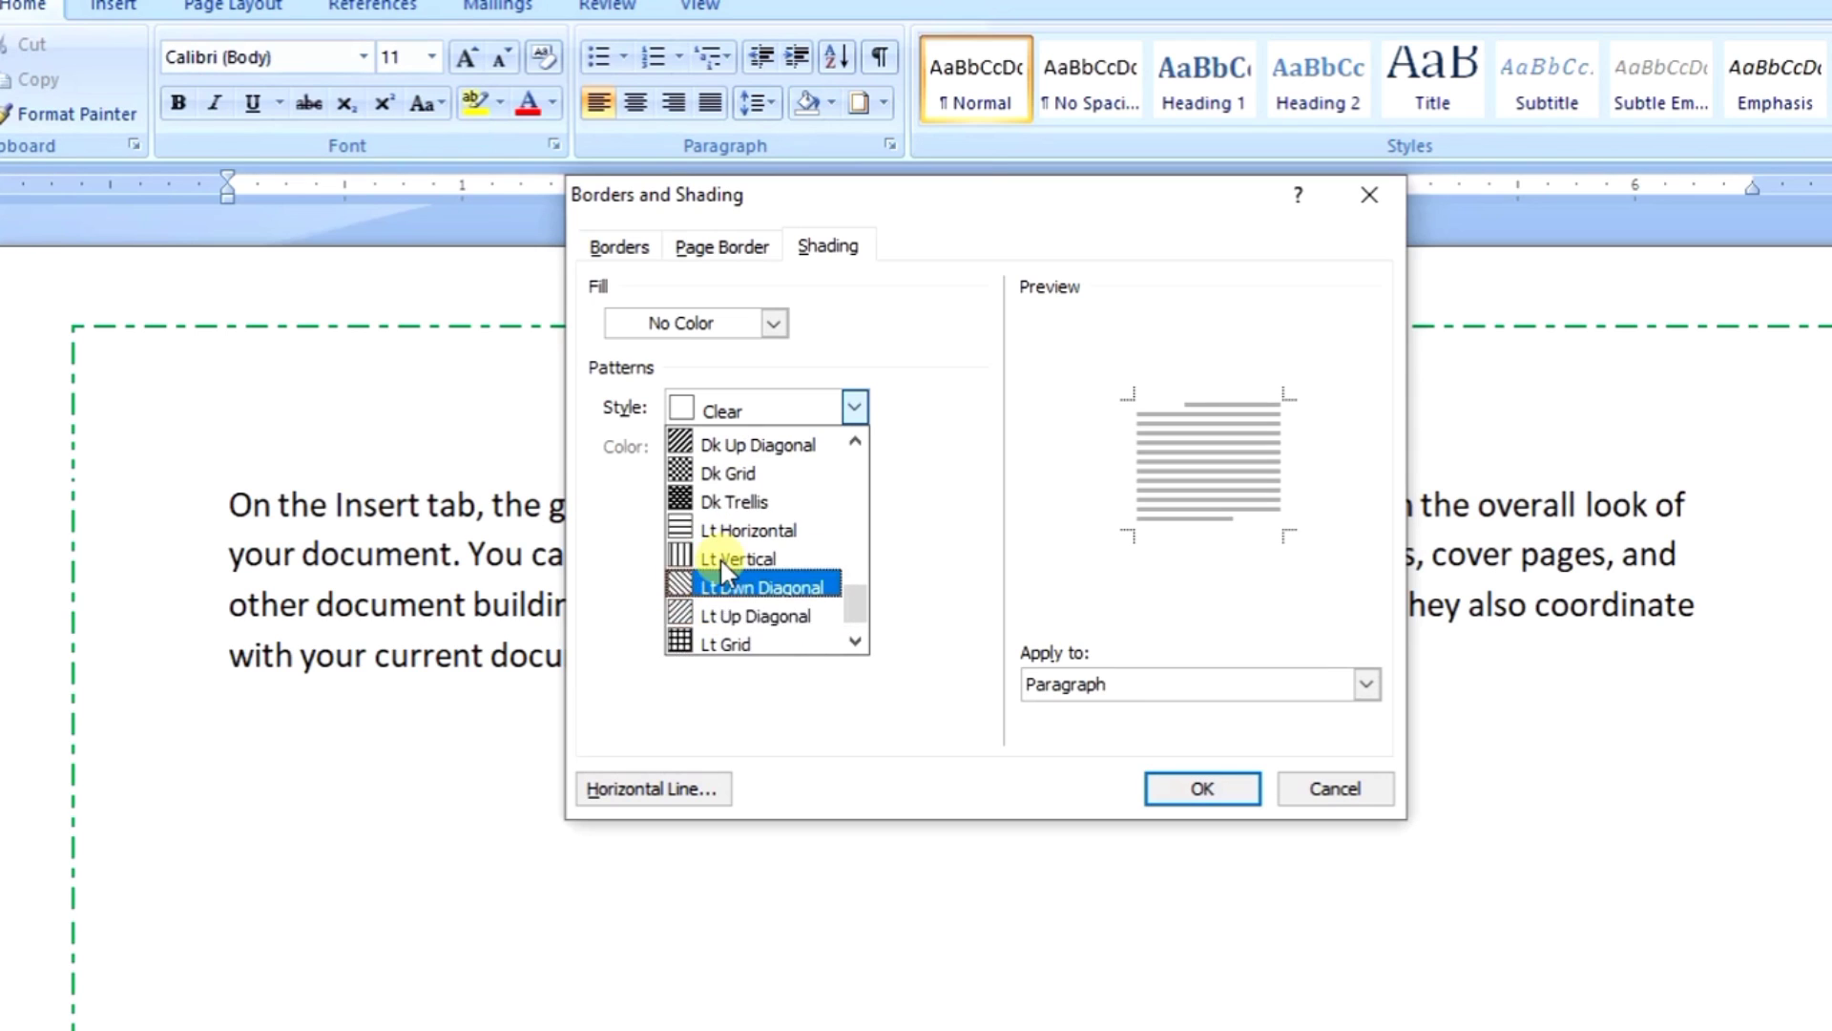
{"action": "scroll", "coordinate": [723, 534], "scroll_direction": "up", "scroll_amount": 1}
{"action": "left_click", "coordinate": [725, 468]}
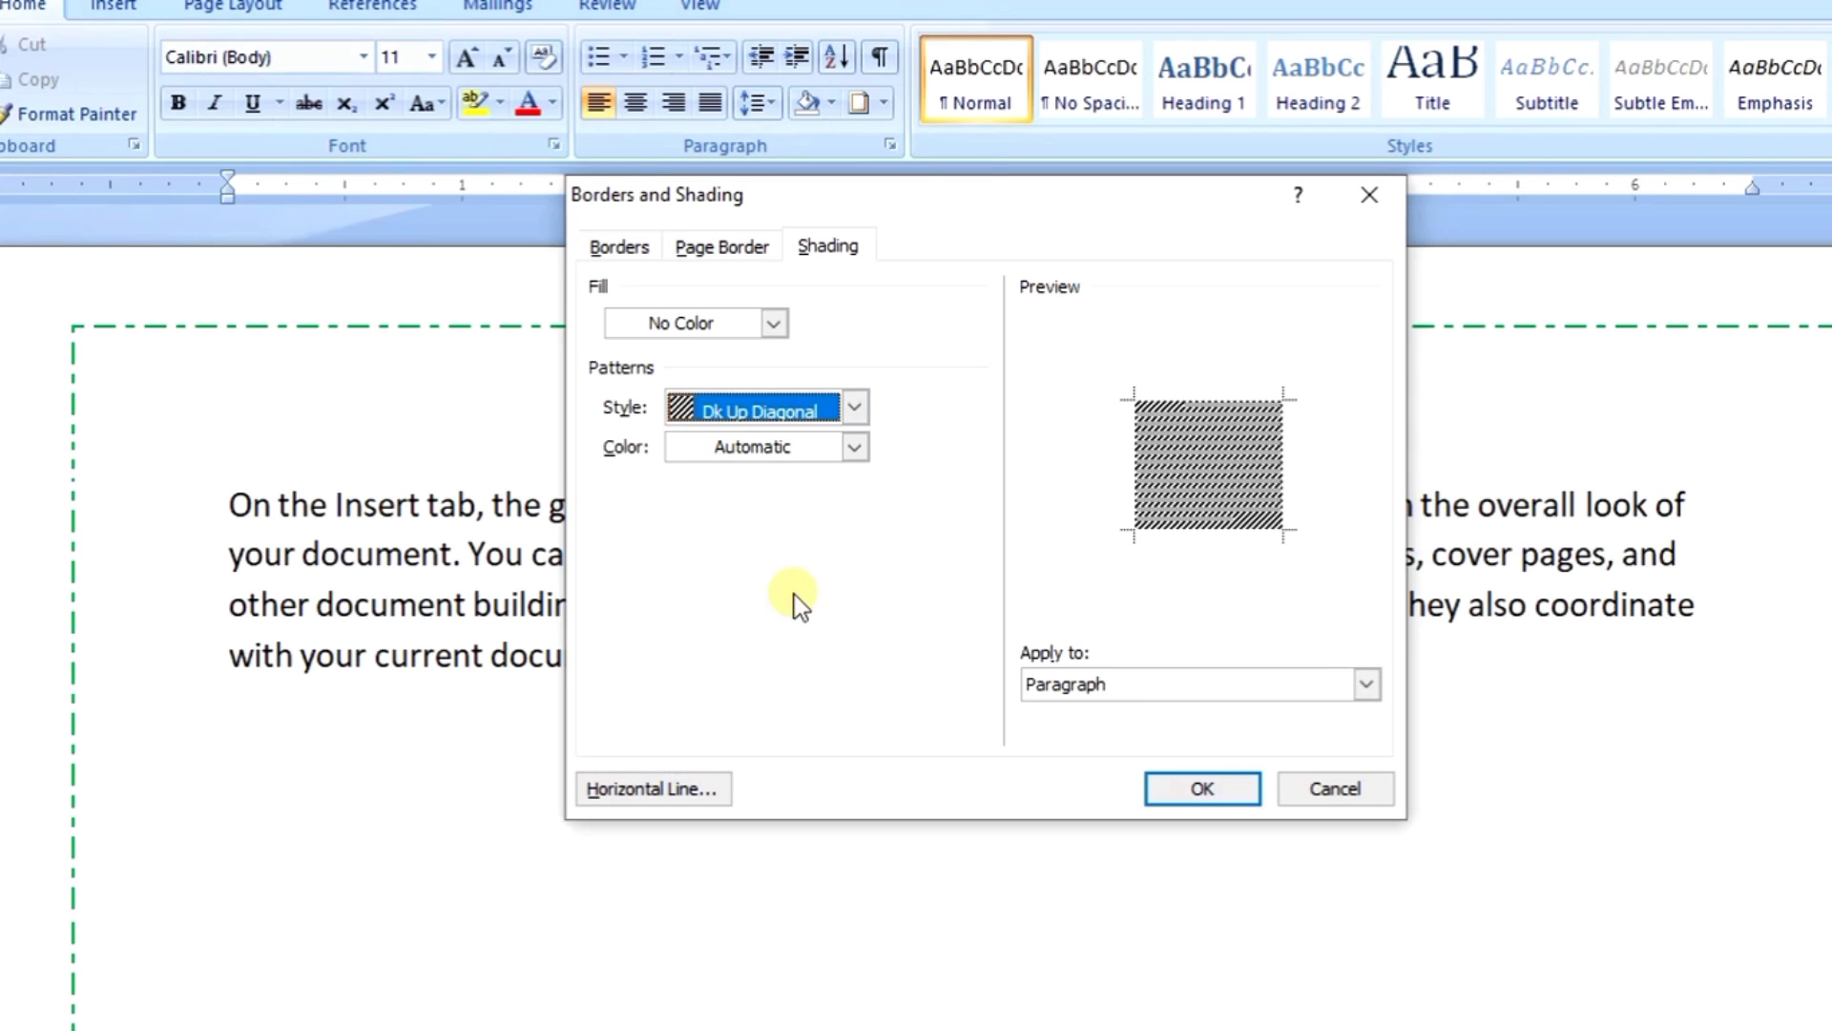
- Set the pattern color to standard red and apply the shading to the paragraph
{"action": "left_click", "coordinate": [763, 455]}
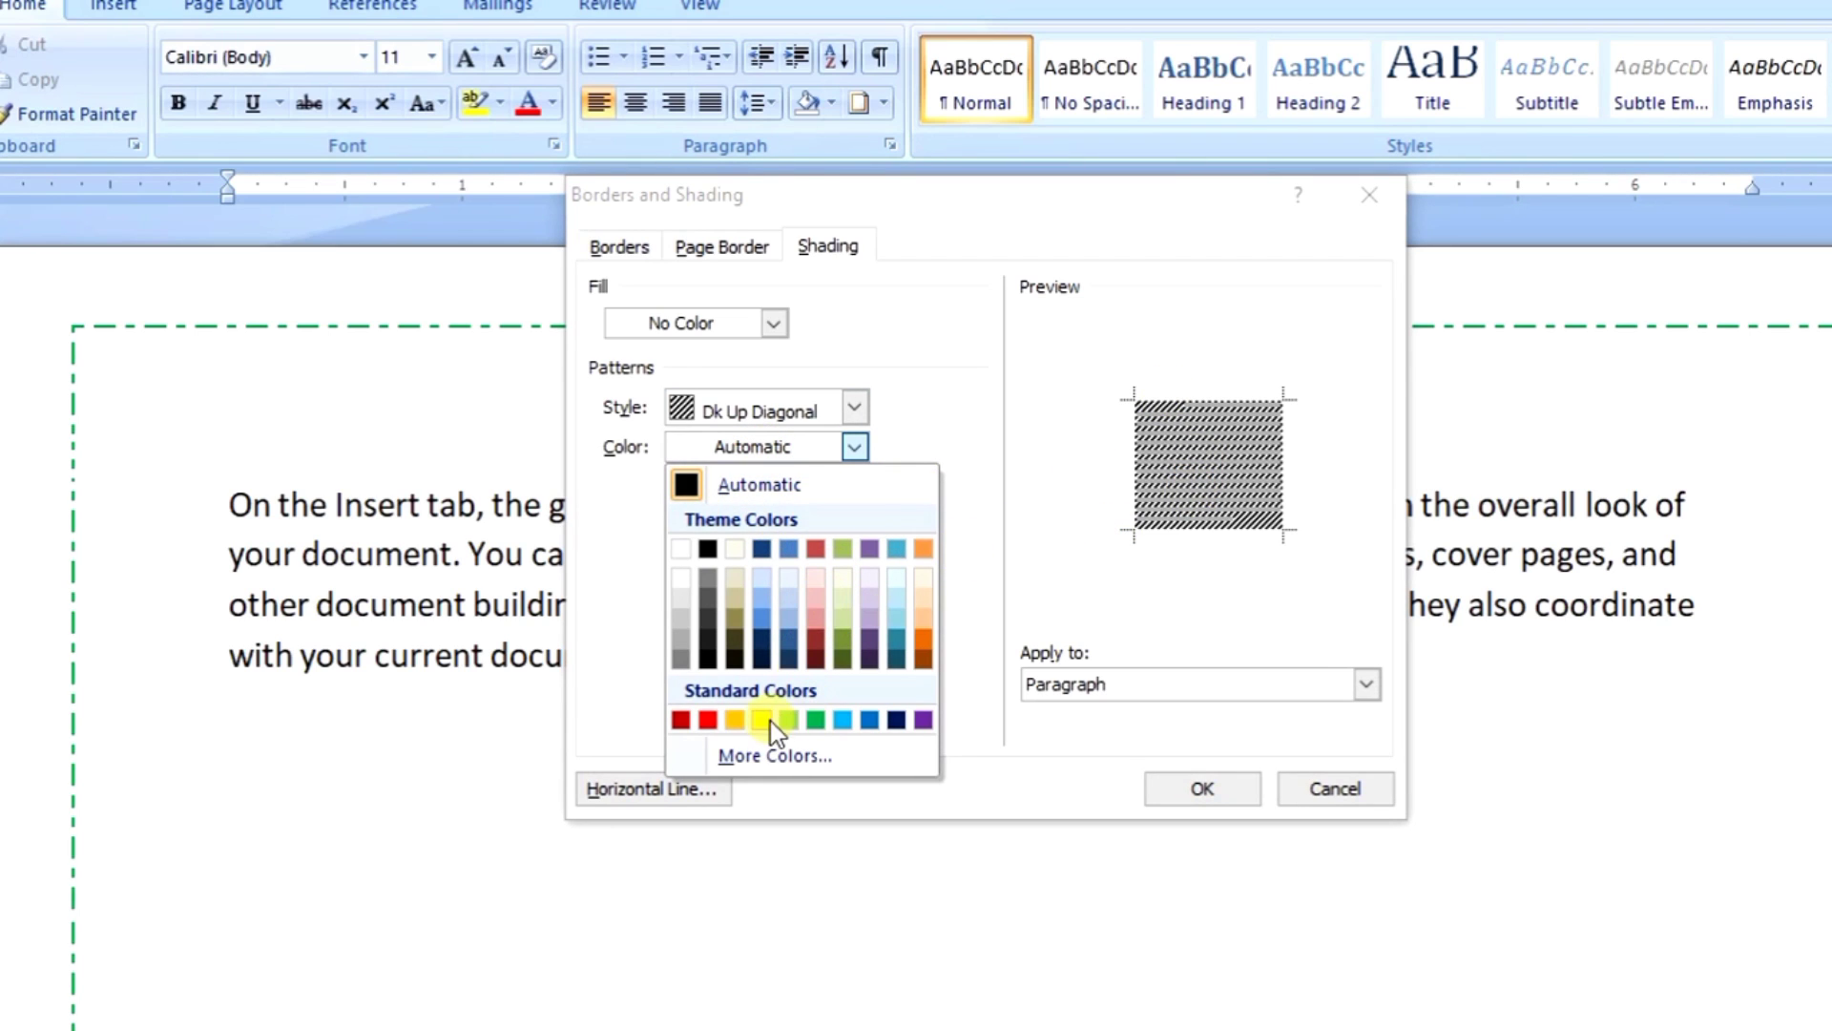
{"action": "left_click", "coordinate": [709, 720]}
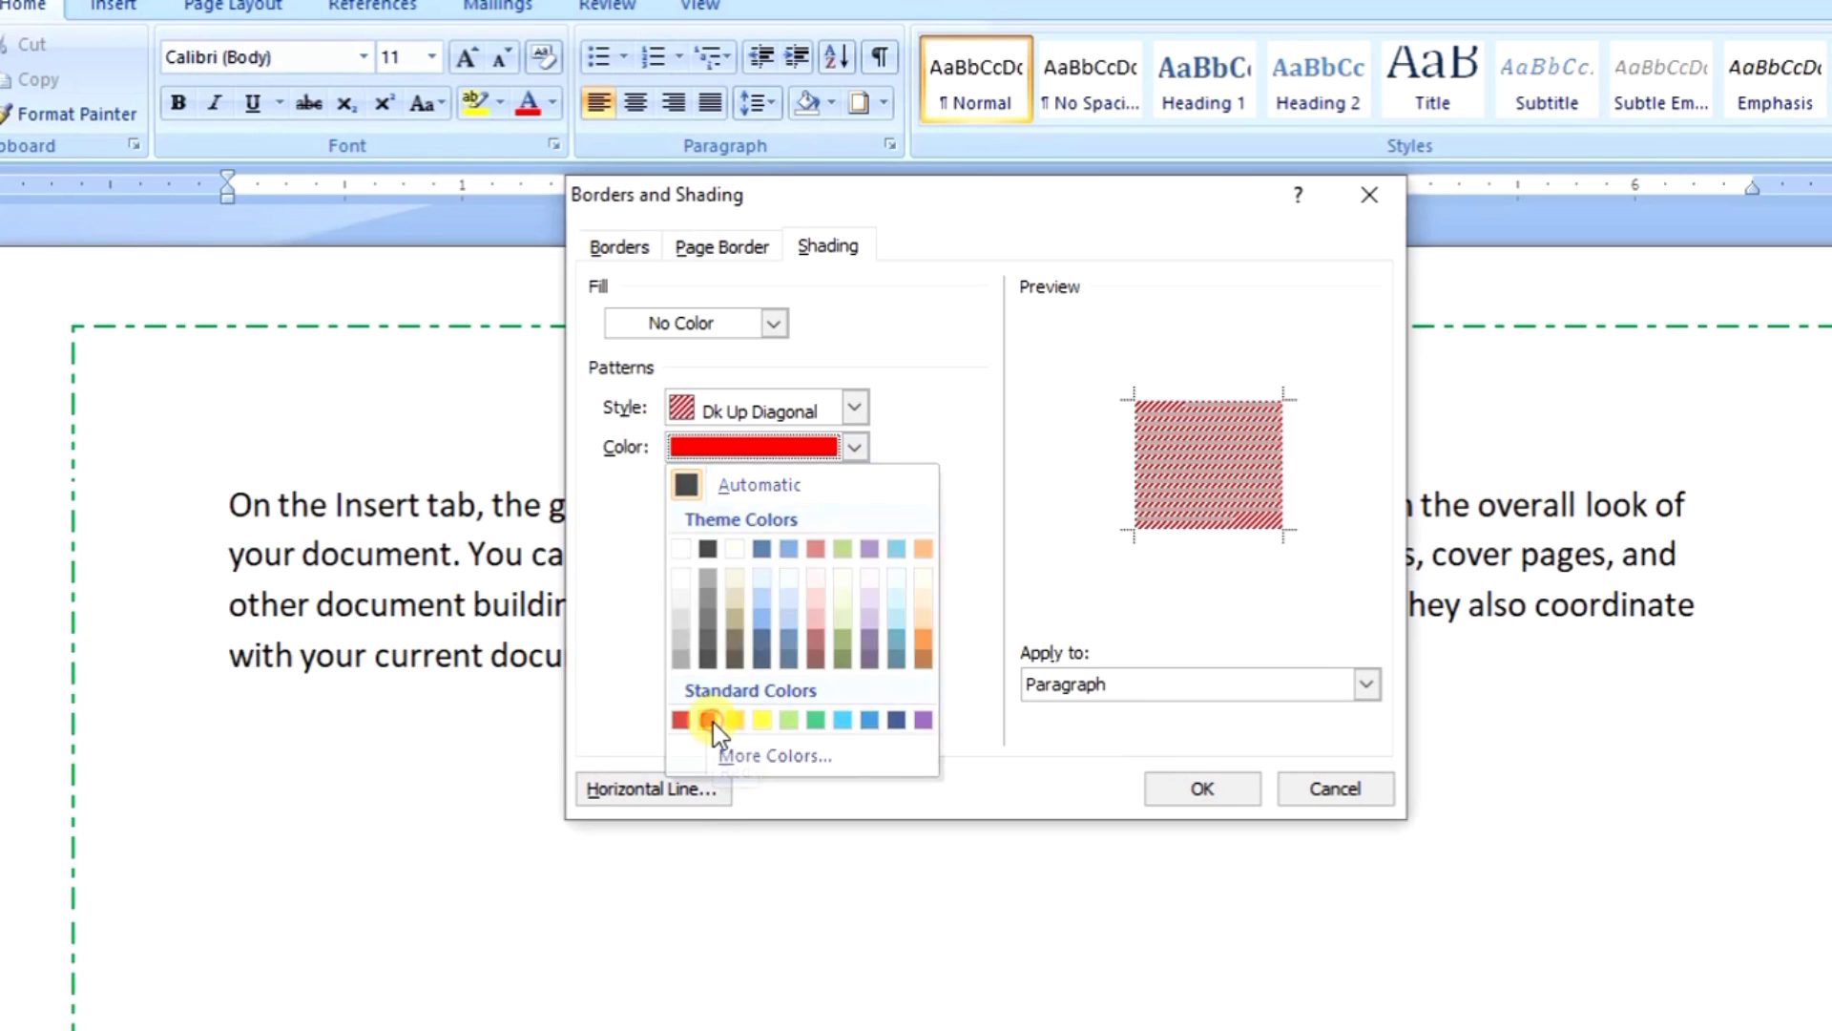
{"action": "left_click", "coordinate": [1239, 788]}
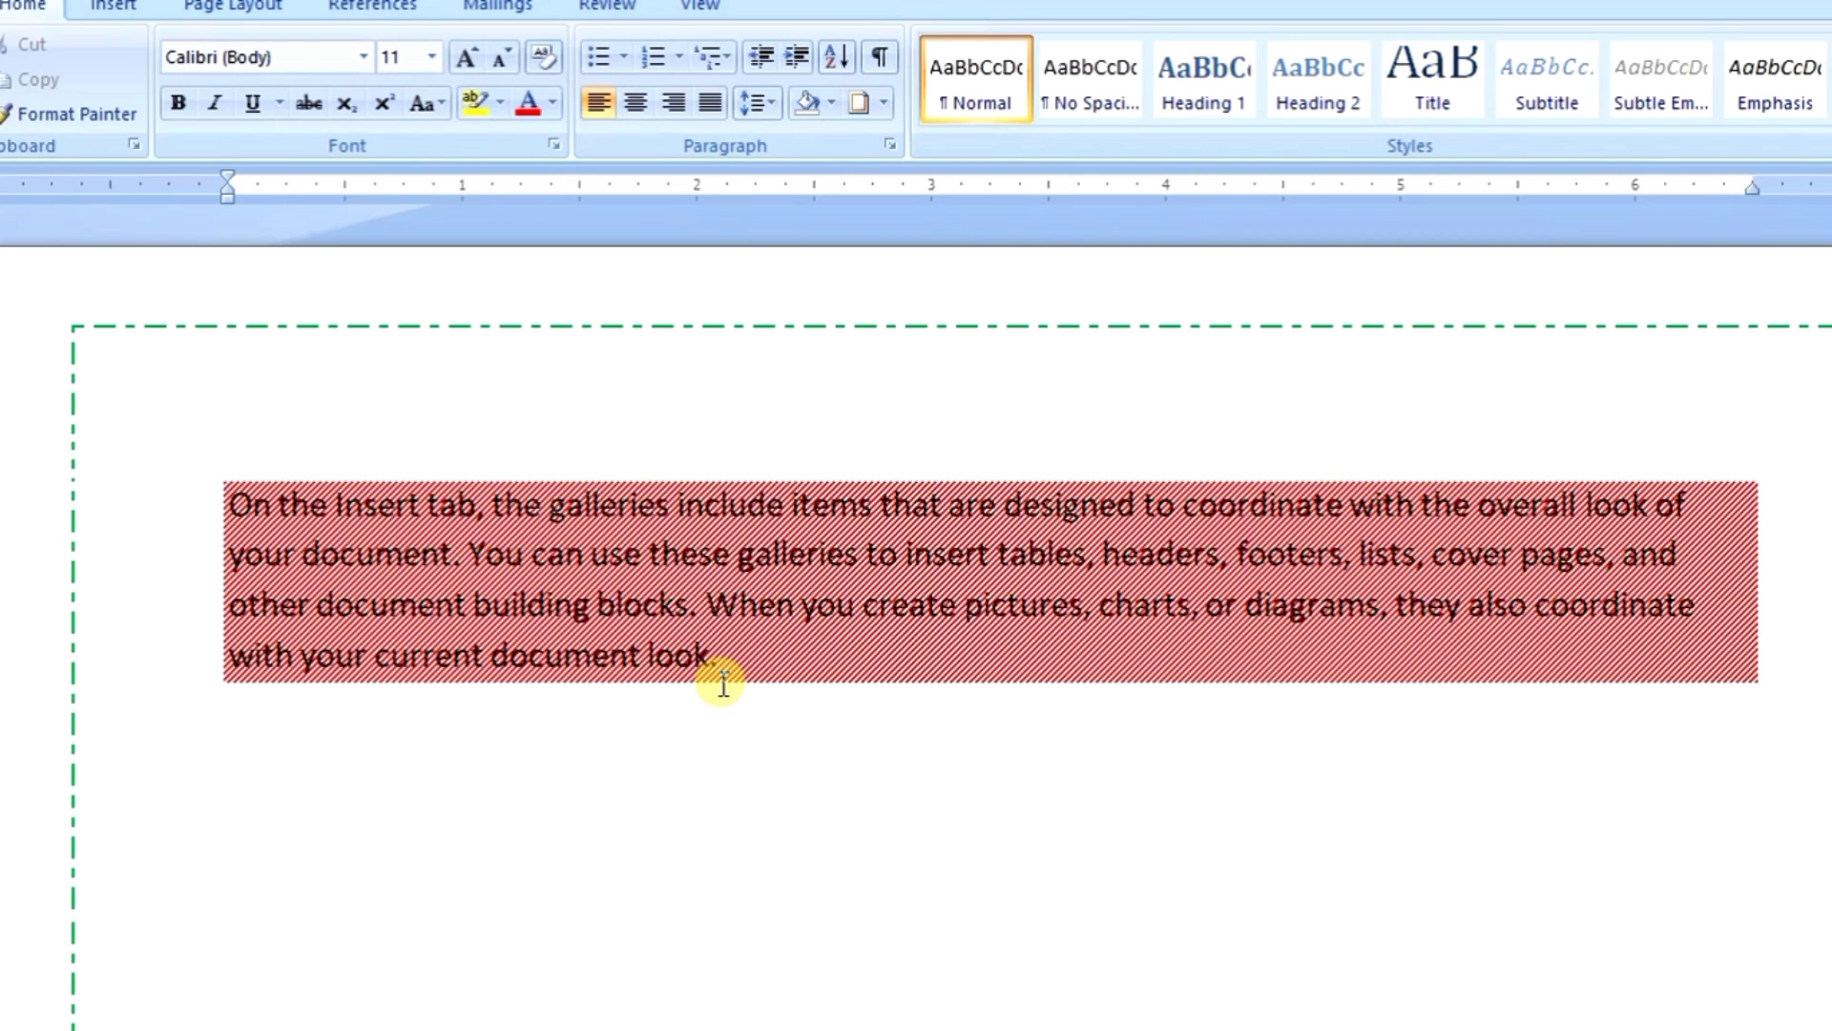
- Open the Page Border settings of Borders and Shading and browse the available line styles
{"action": "left_click", "coordinate": [883, 103]}
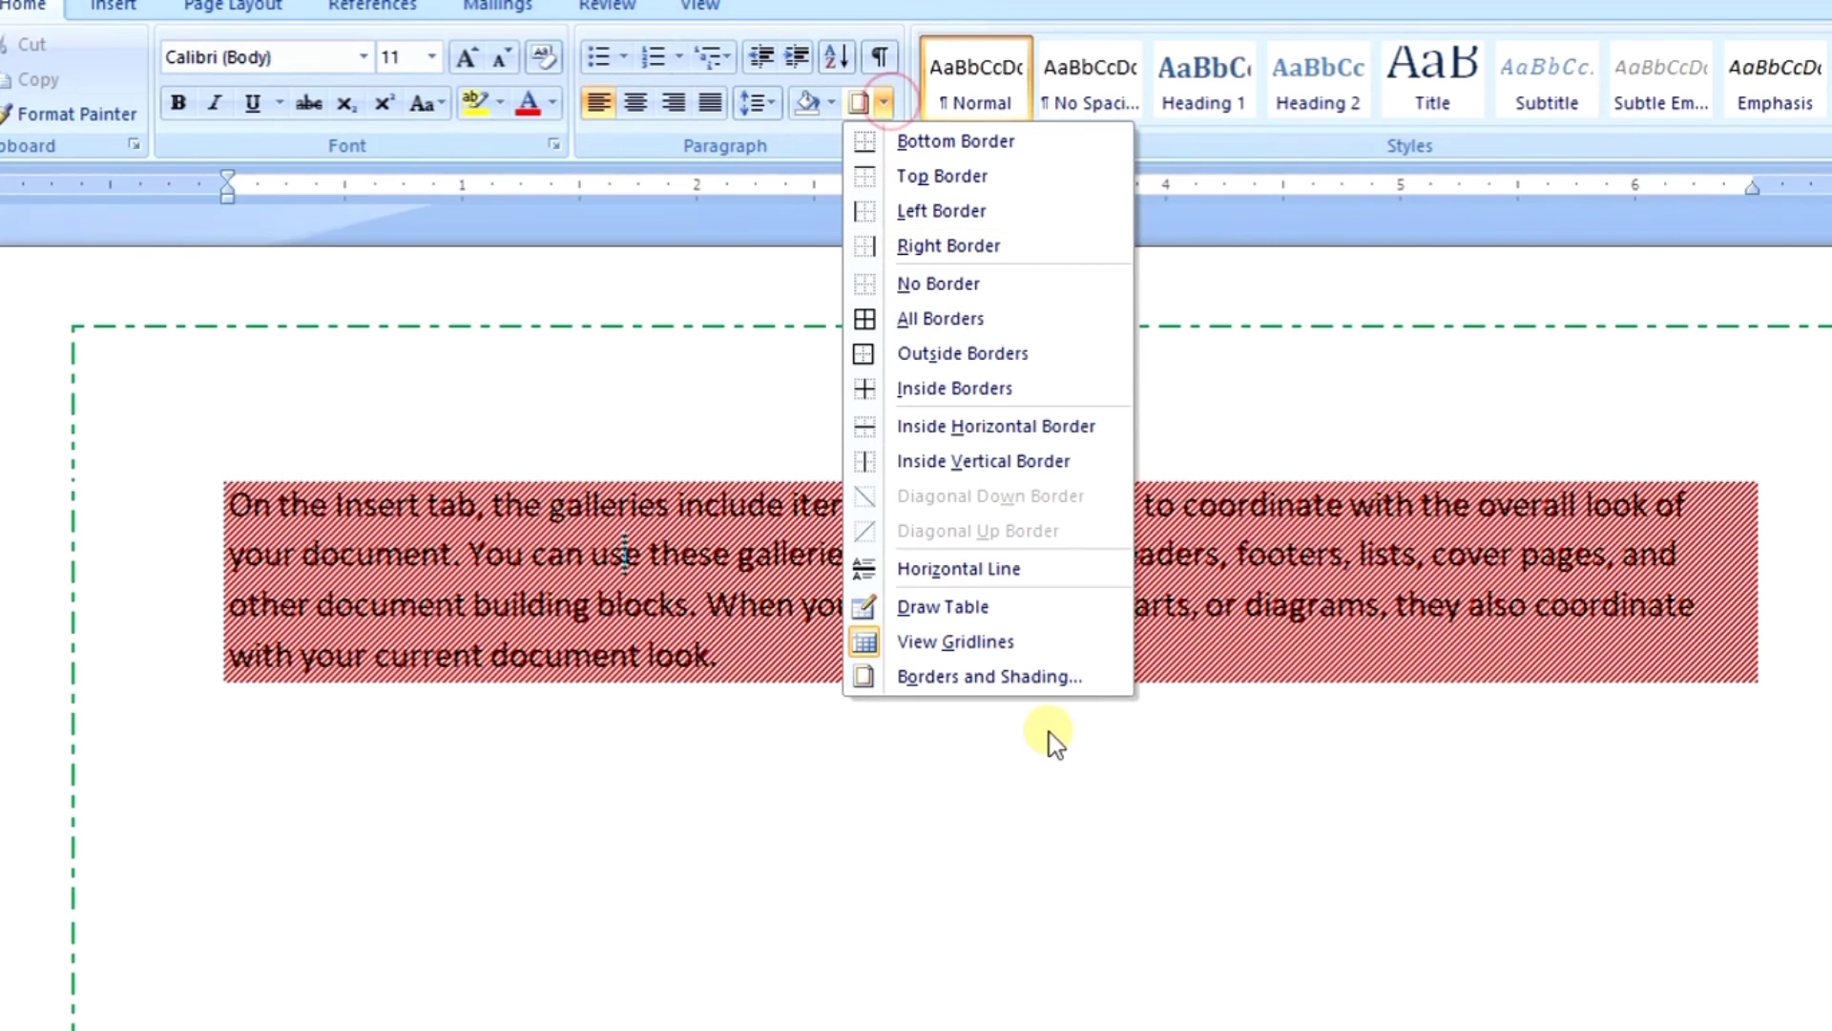
{"action": "left_click", "coordinate": [1044, 674]}
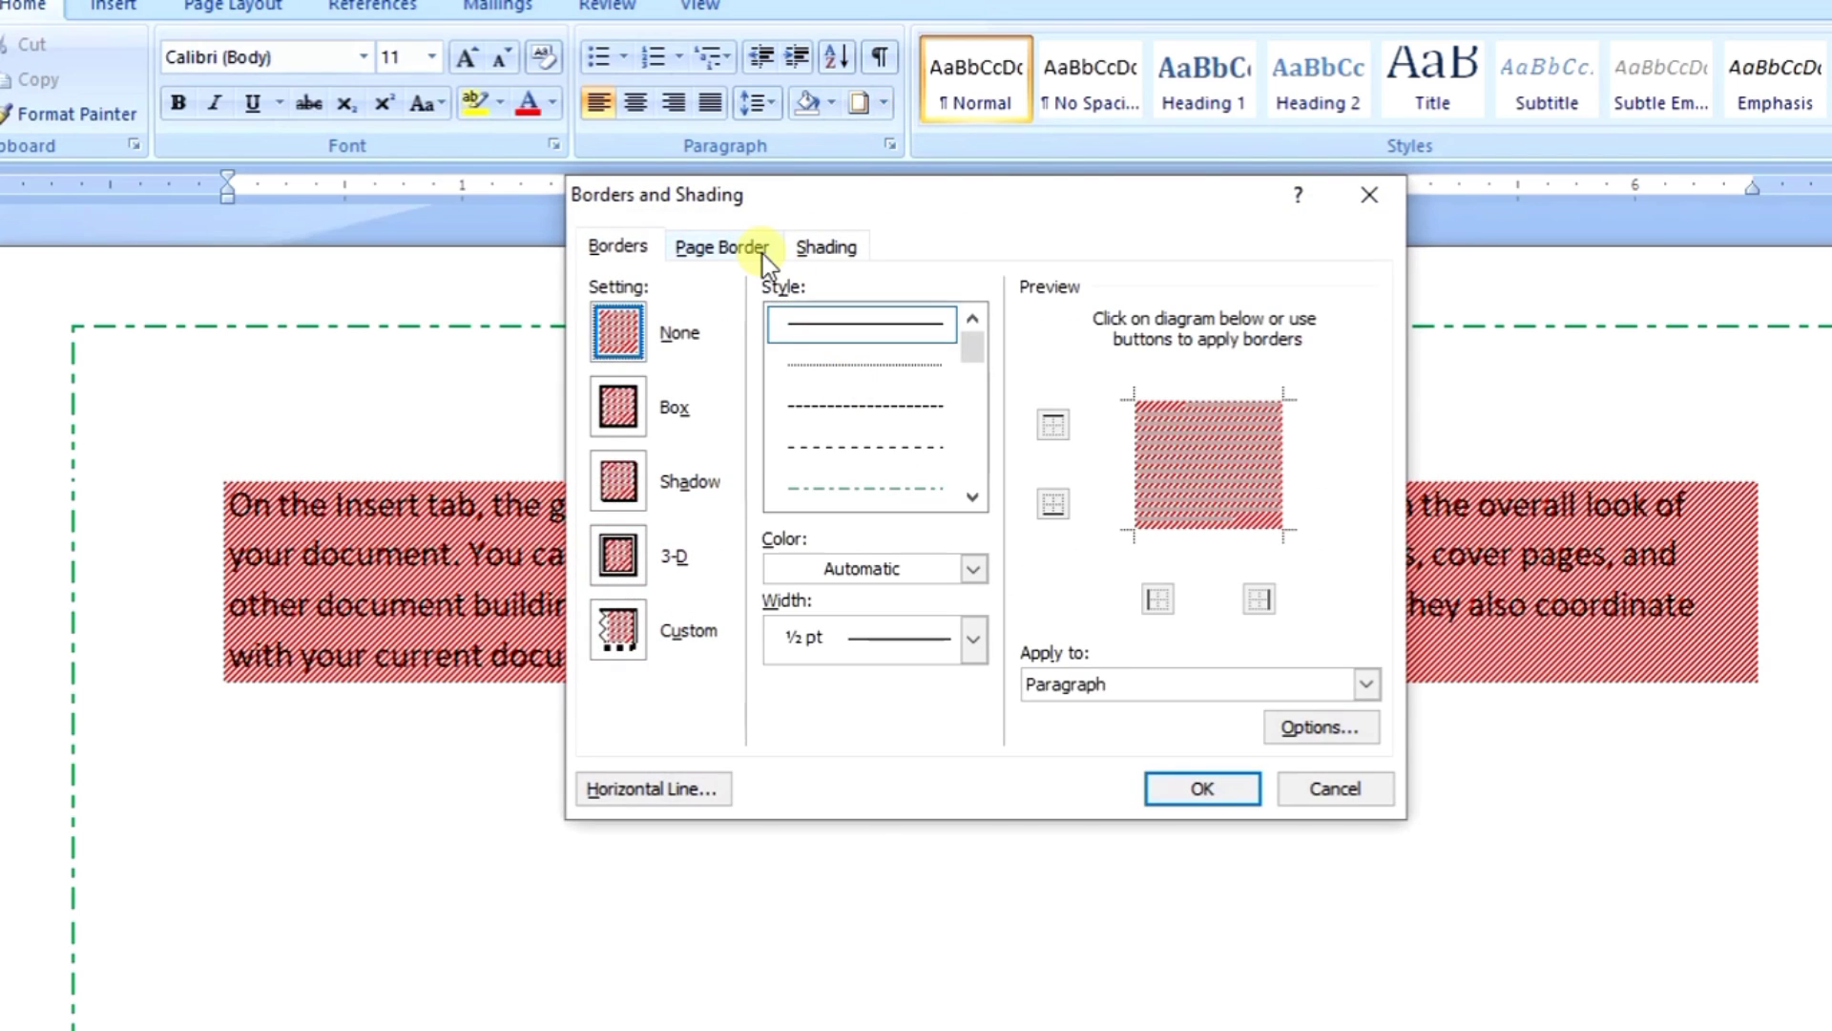
{"action": "left_click", "coordinate": [764, 252]}
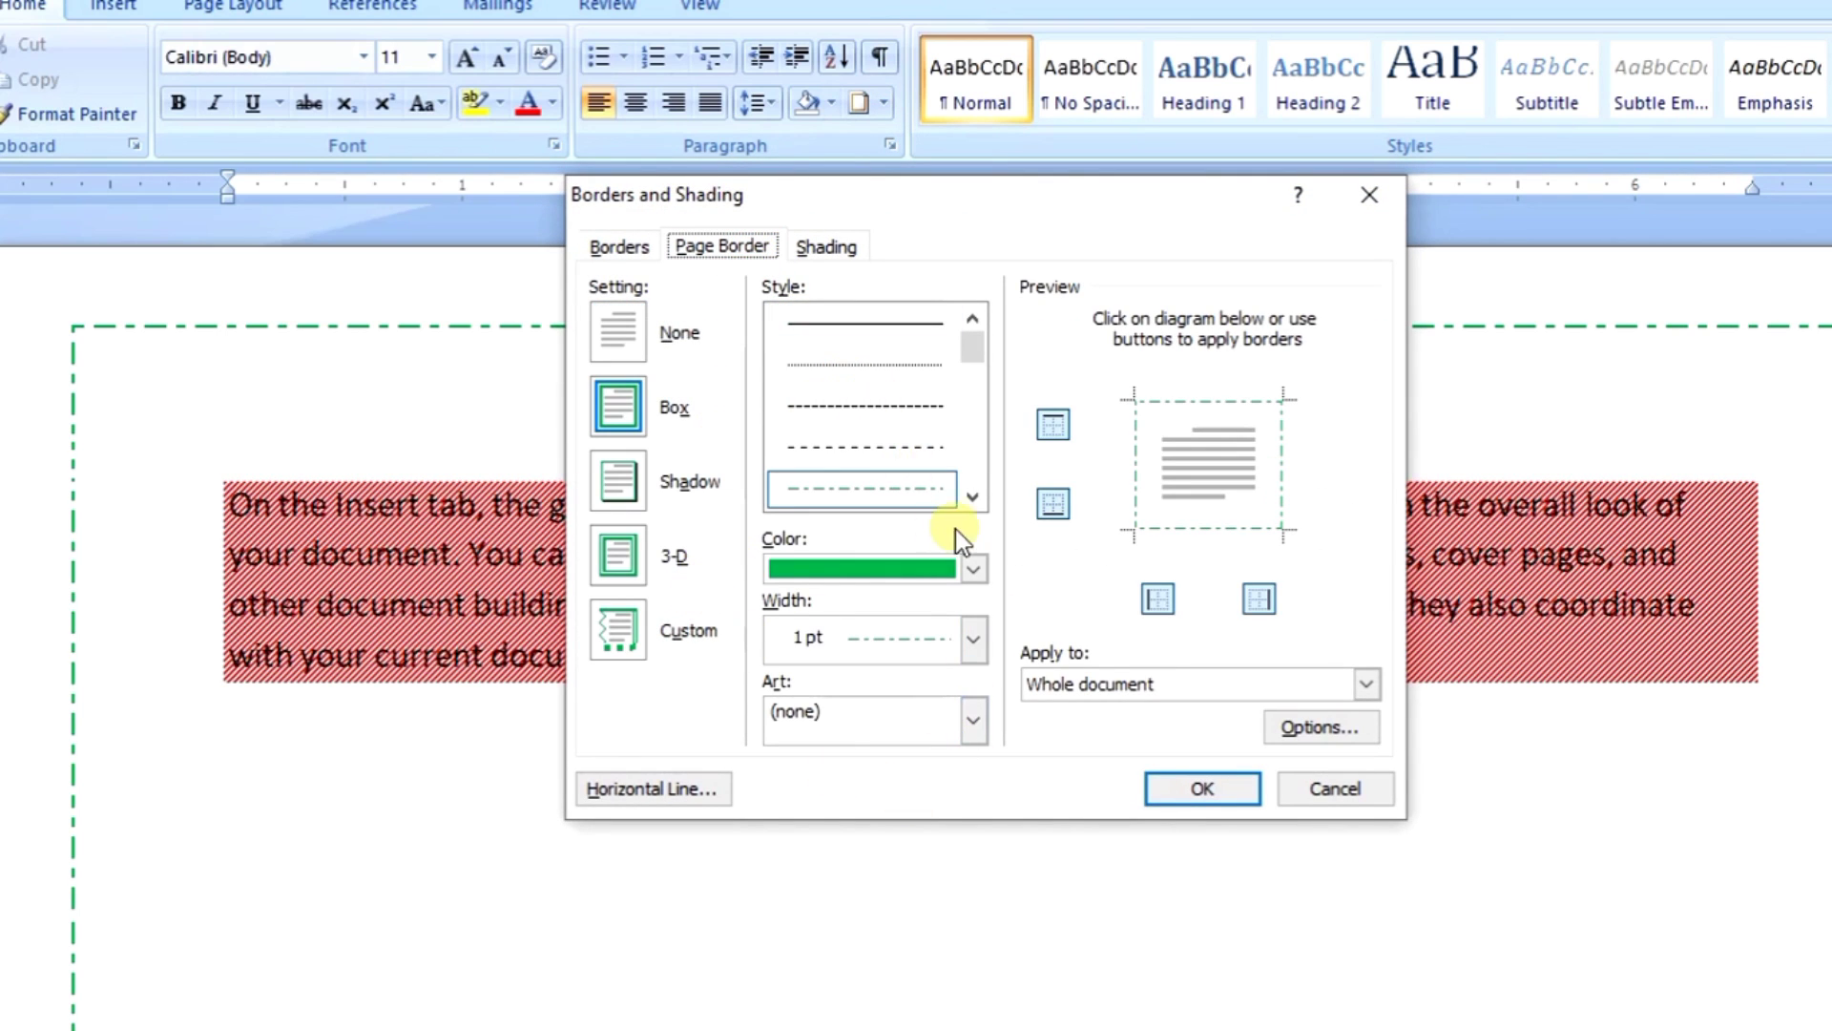
{"action": "left_click", "coordinate": [972, 498]}
{"action": "left_click", "coordinate": [973, 497]}
{"action": "left_click", "coordinate": [973, 497]}
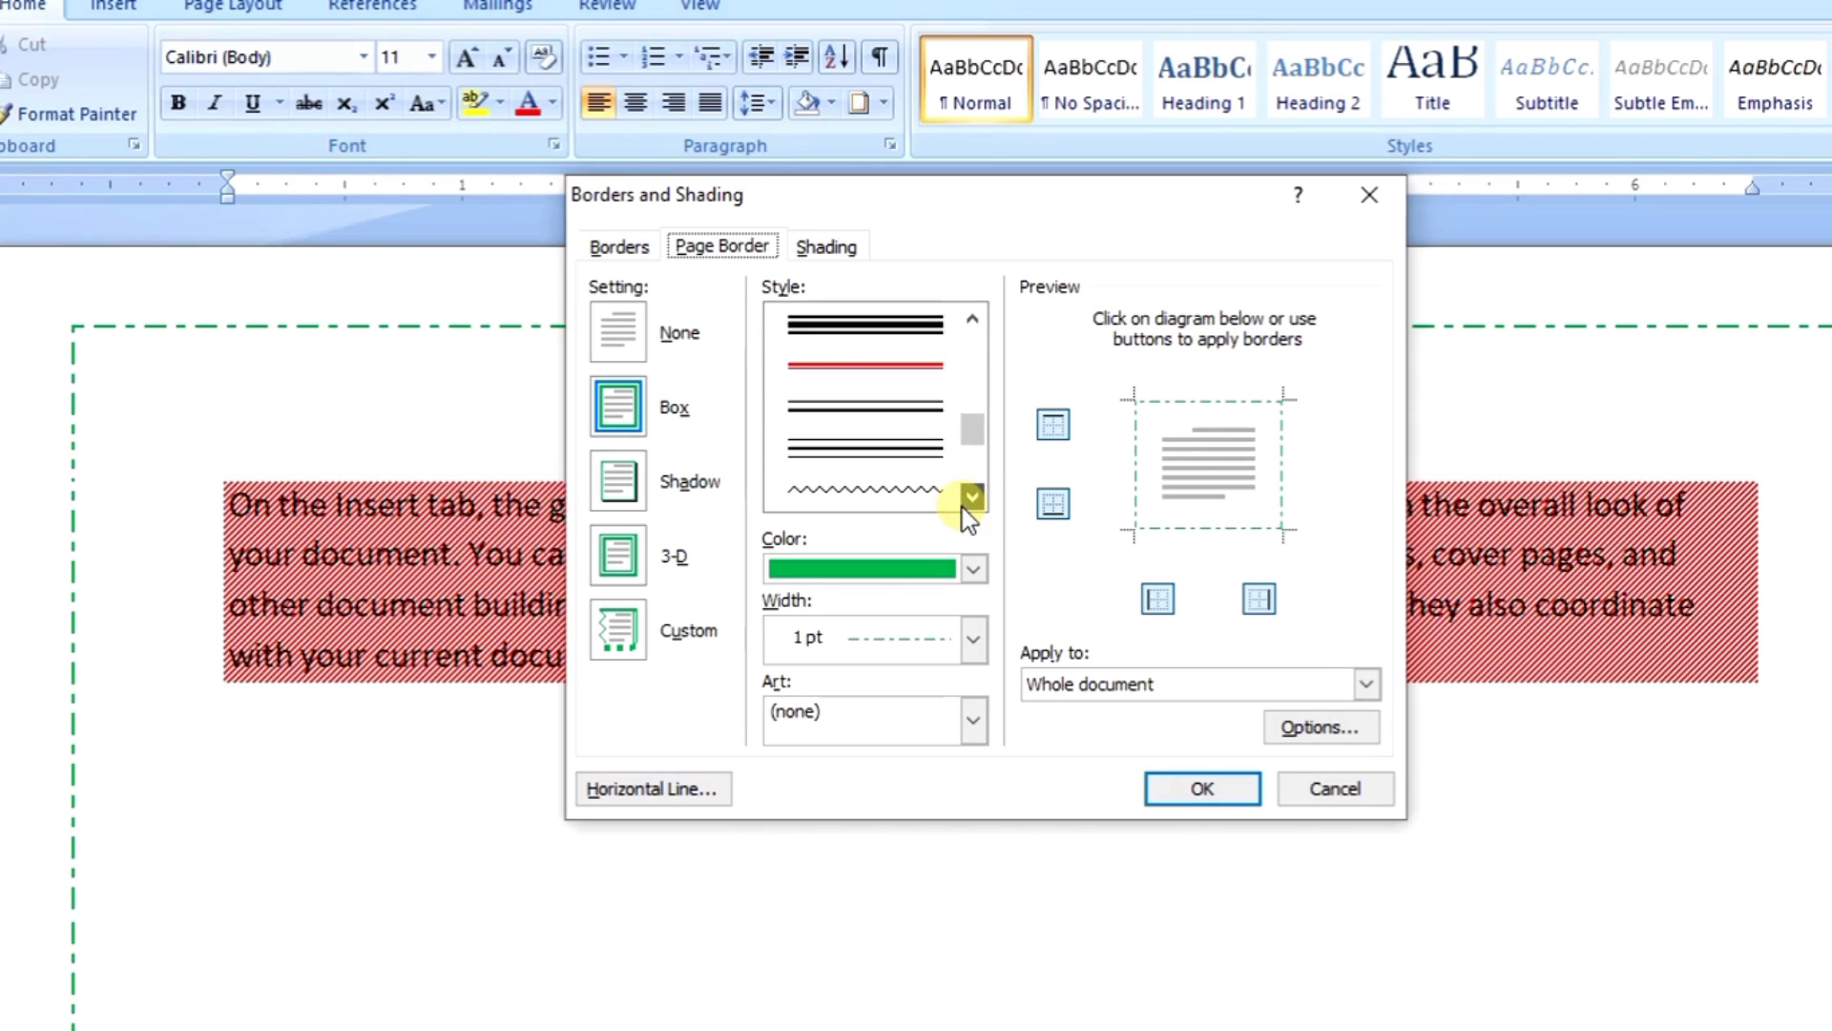
{"action": "left_click", "coordinate": [973, 497]}
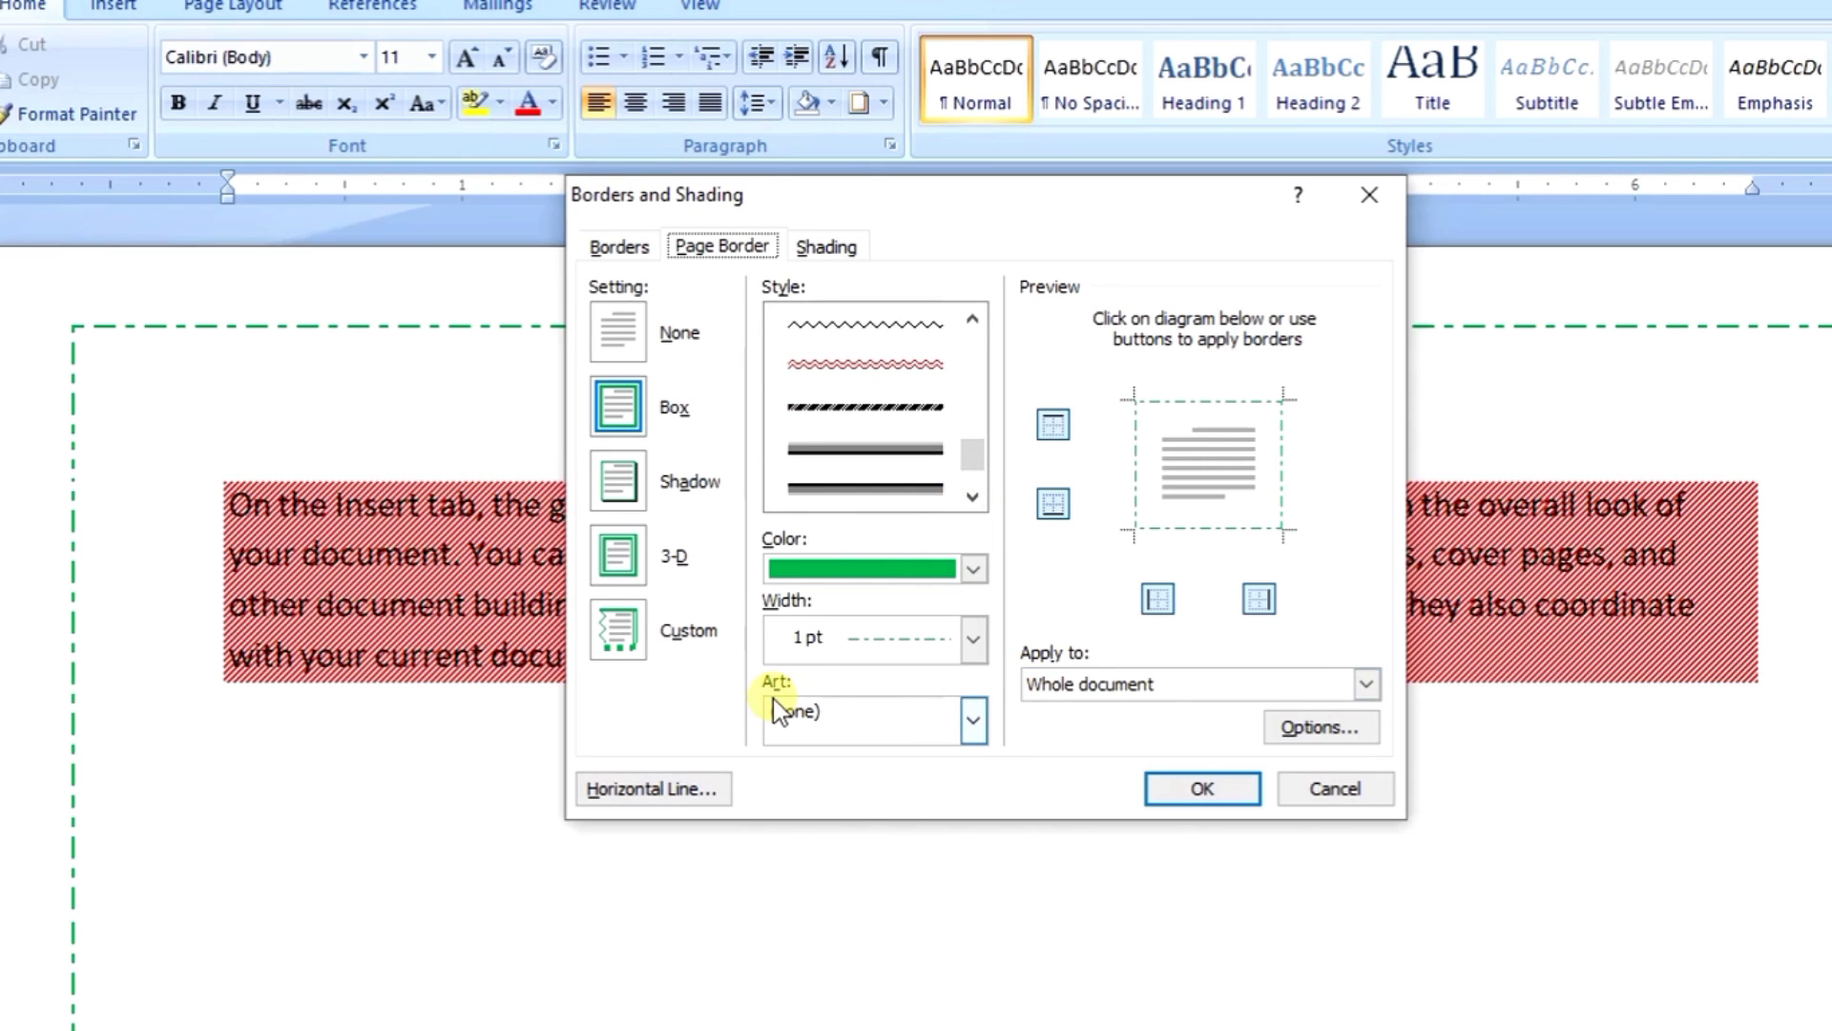
- Apply the green tree art as a box page border to the whole document and look over the bordered page
{"action": "left_click", "coordinate": [965, 721]}
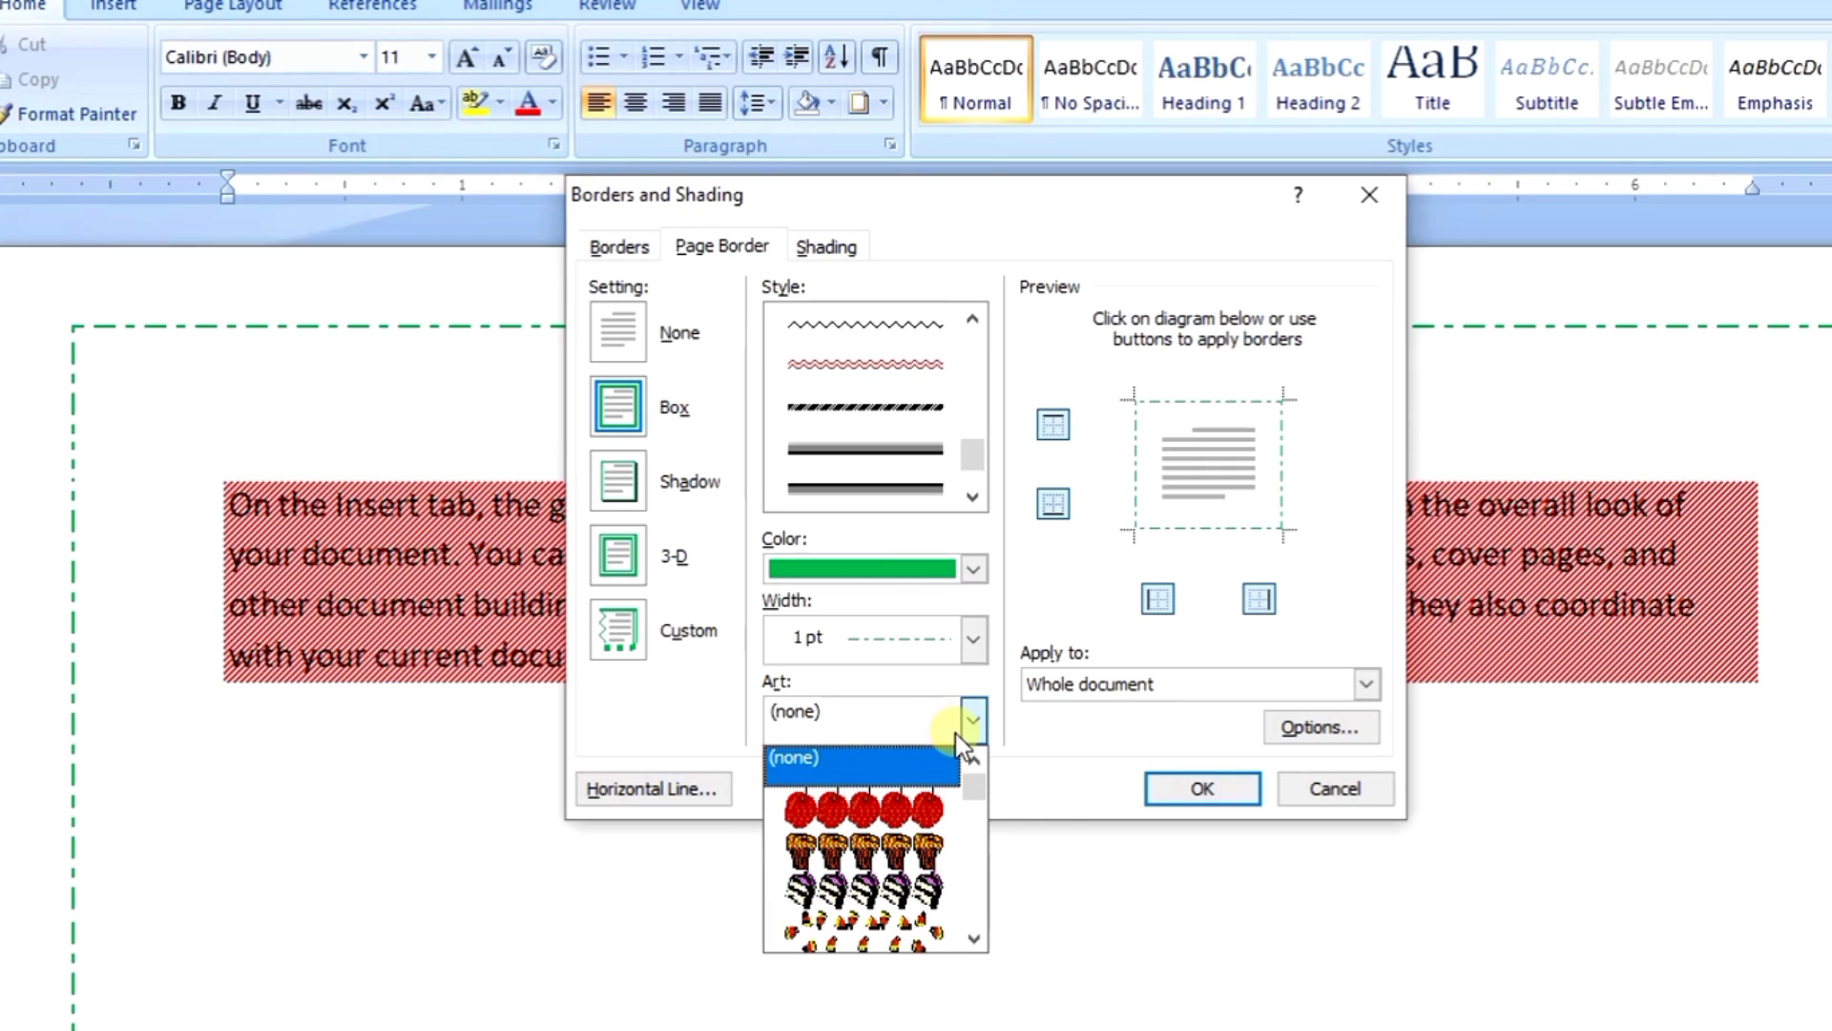
{"action": "scroll", "coordinate": [902, 852], "scroll_direction": "down", "scroll_amount": 5}
{"action": "scroll", "coordinate": [902, 852], "scroll_direction": "up", "scroll_amount": 2}
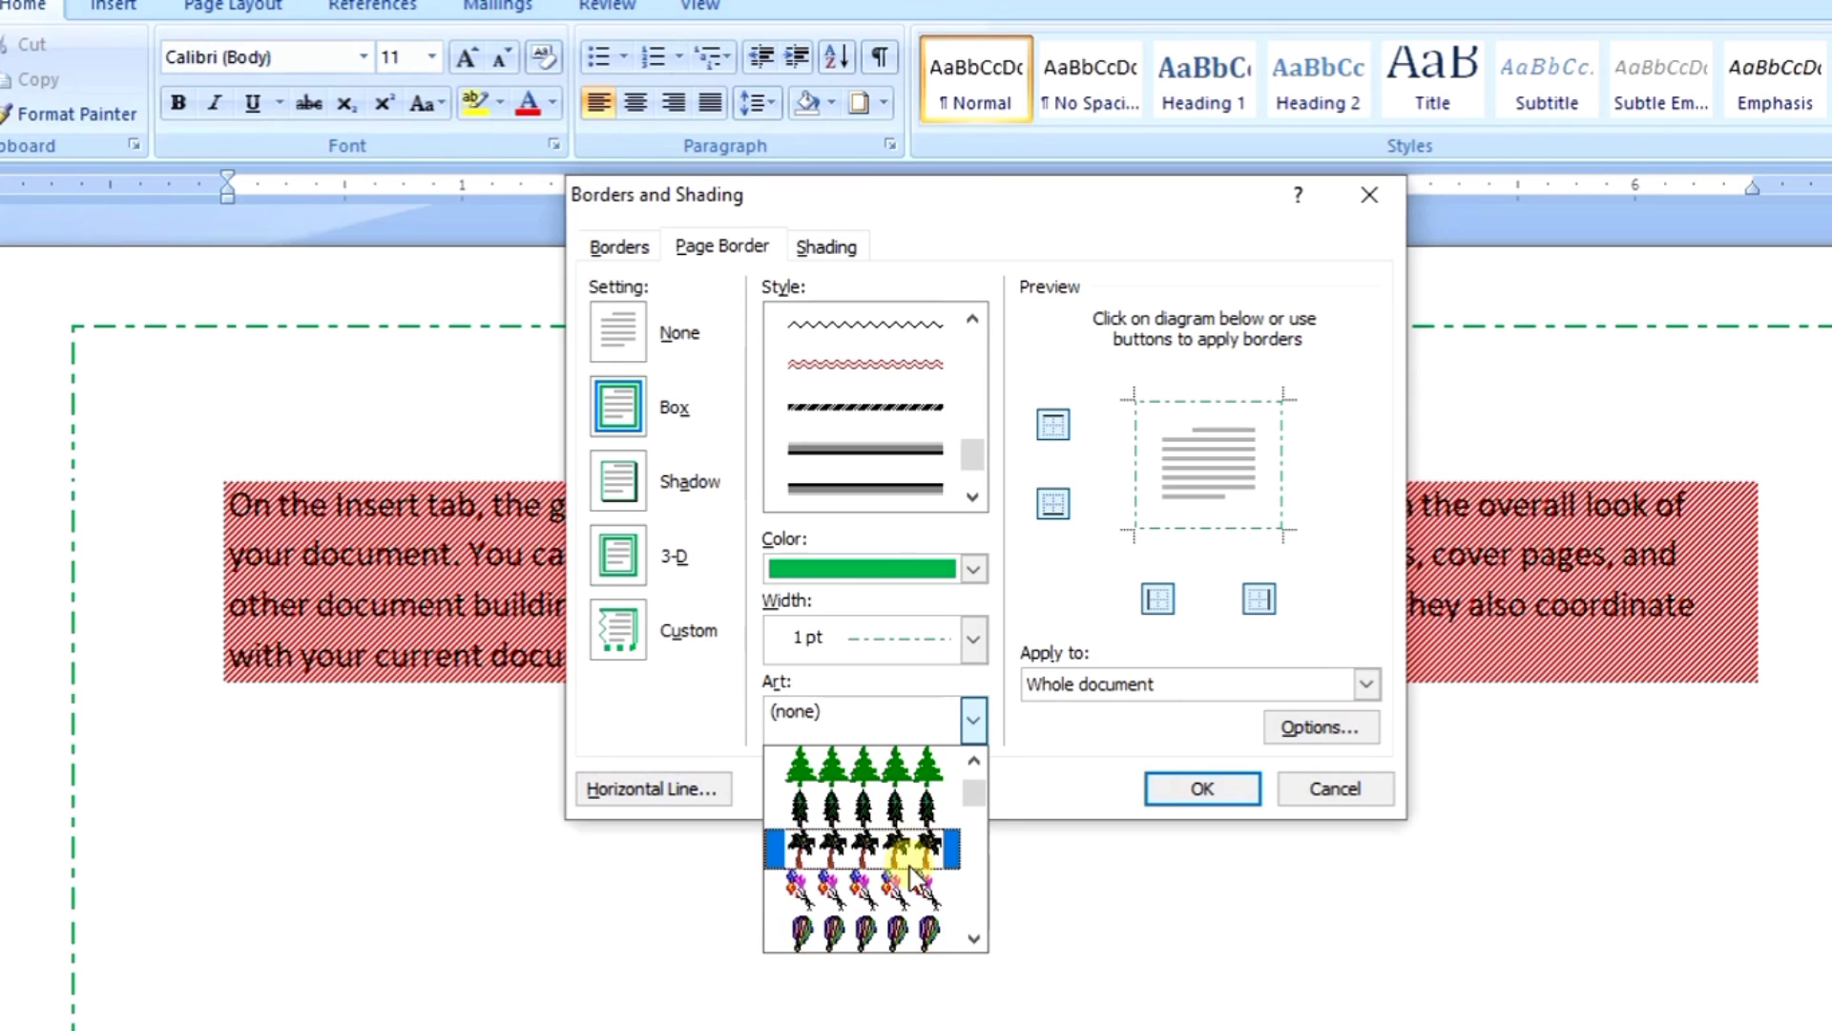
{"action": "left_click", "coordinate": [872, 777]}
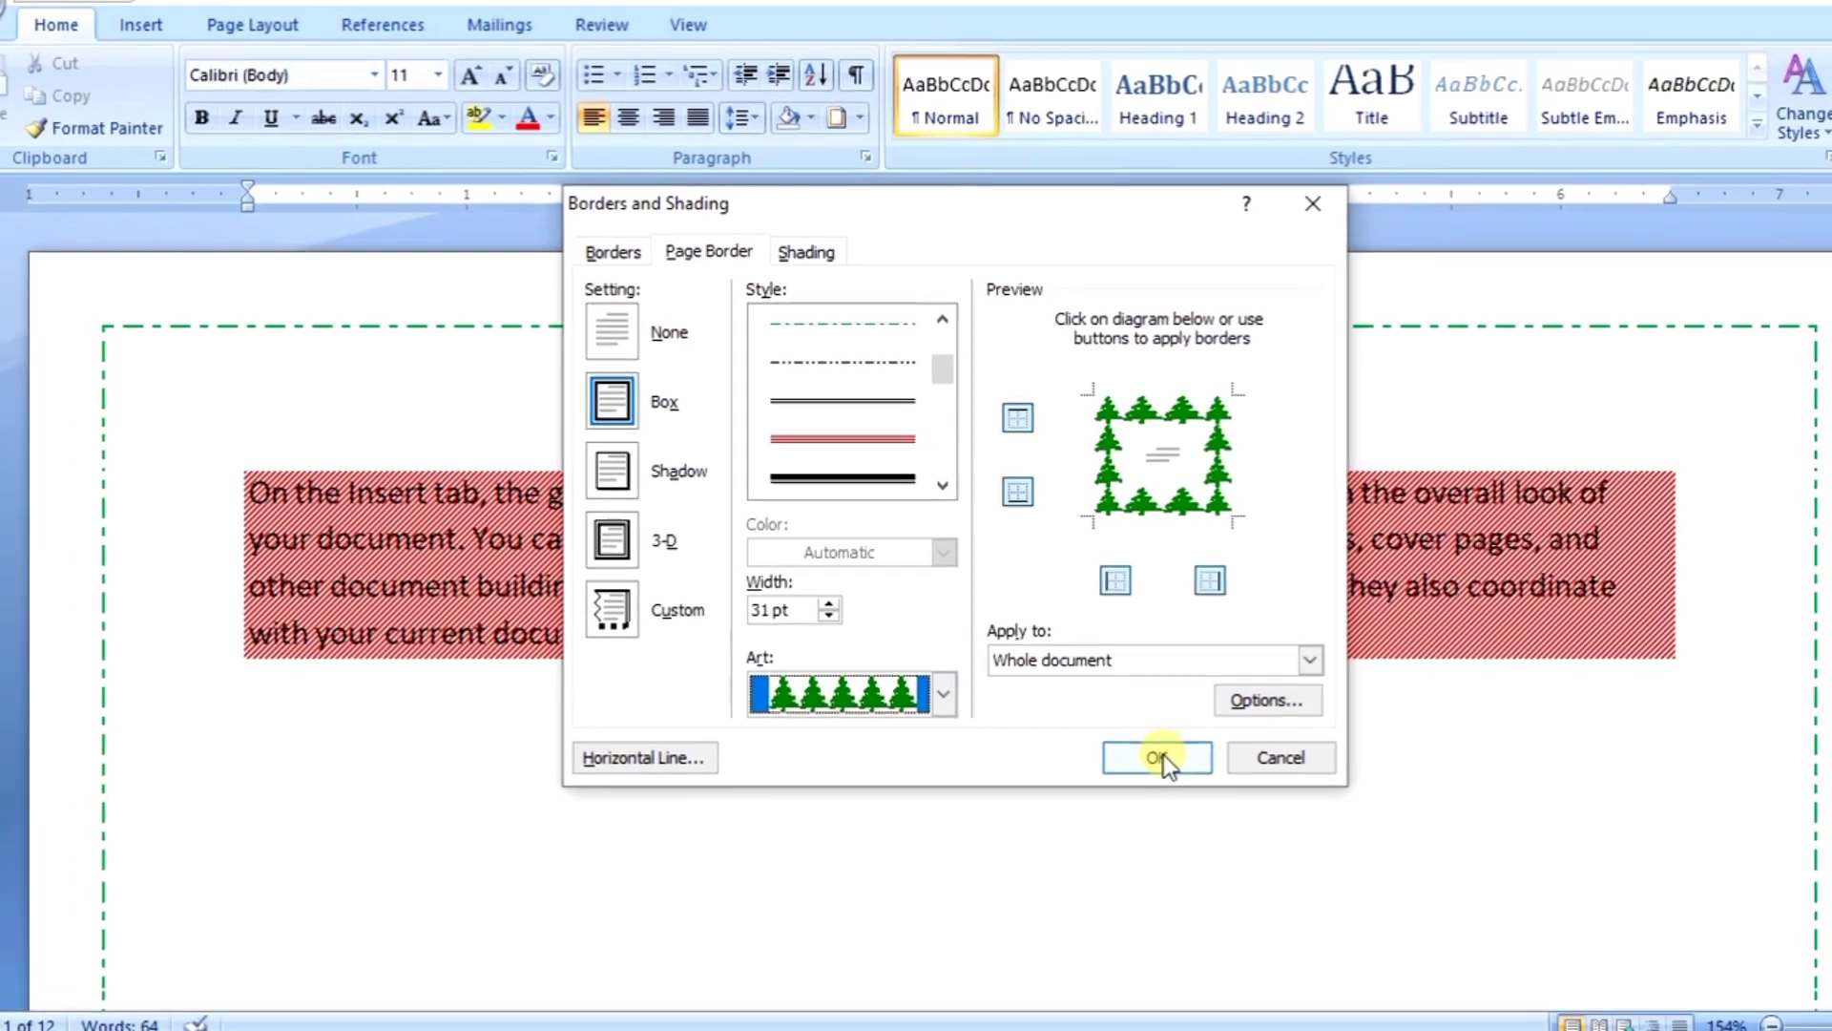
{"action": "left_click", "coordinate": [1160, 755]}
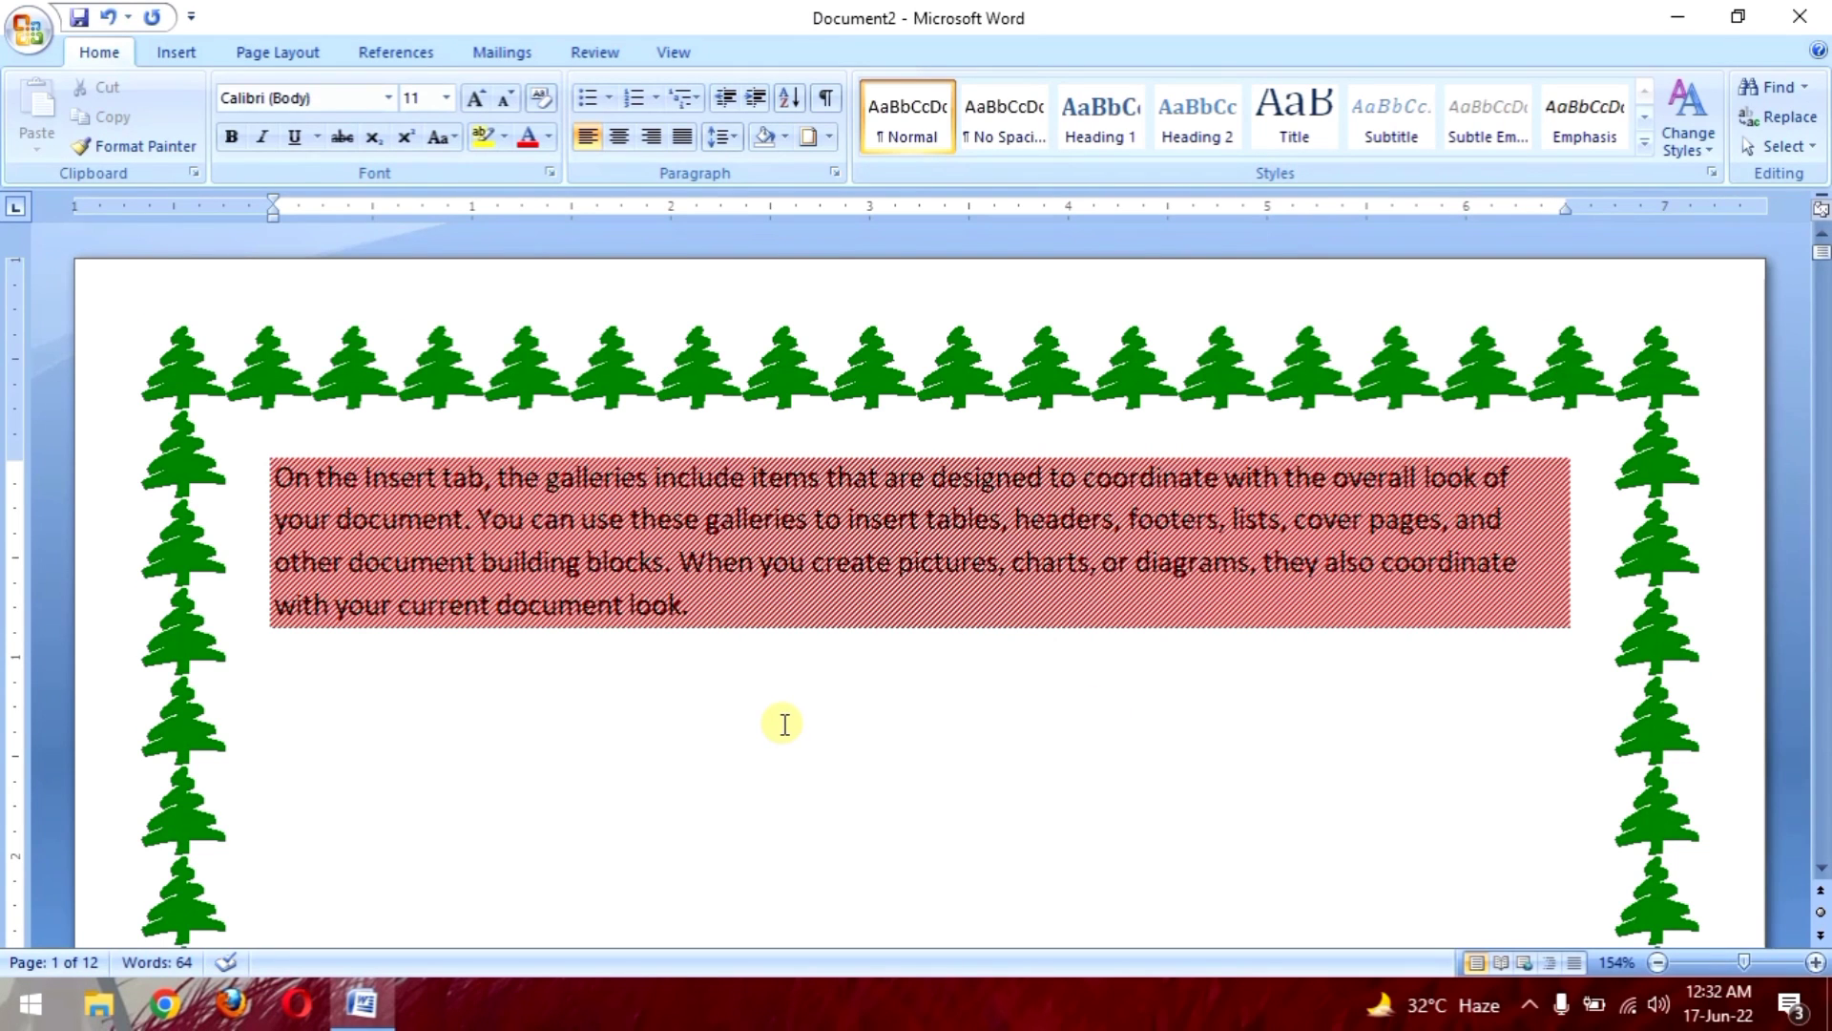
{"action": "scroll", "coordinate": [782, 724], "scroll_direction": "down", "scroll_amount": 15}
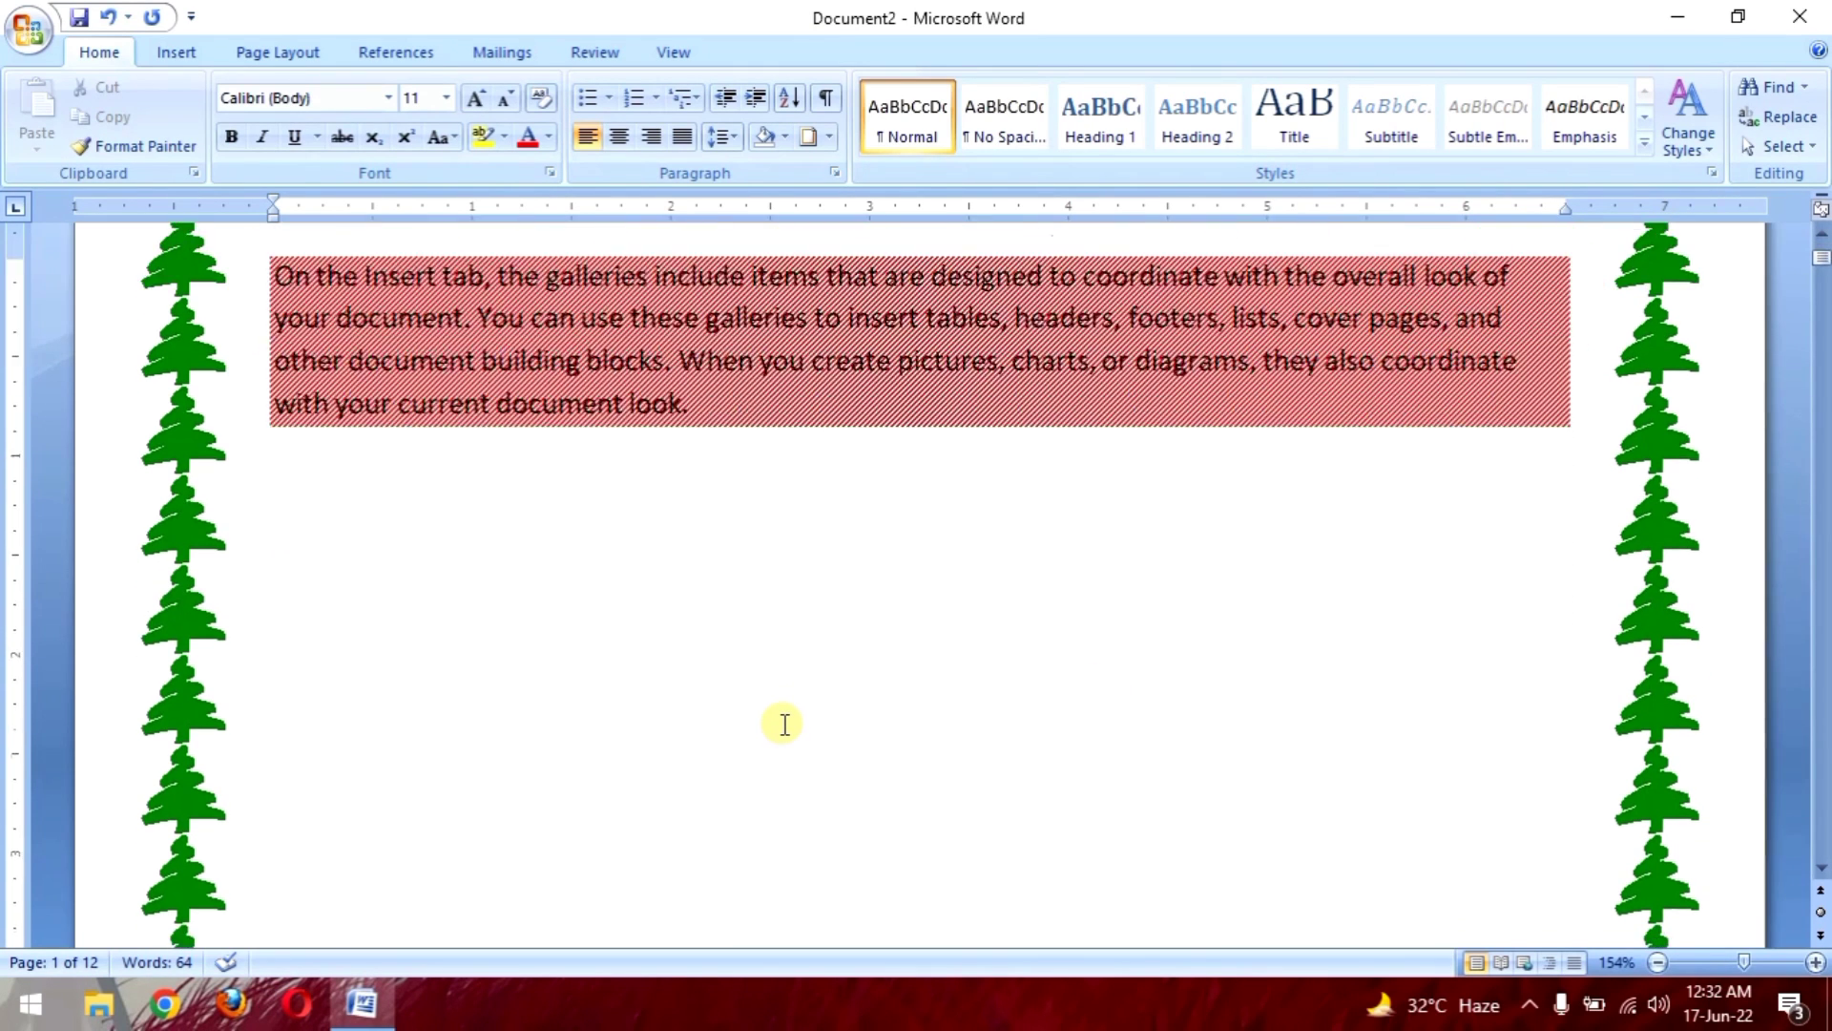
{"action": "scroll", "coordinate": [909, 515], "scroll_direction": "down", "scroll_amount": 18}
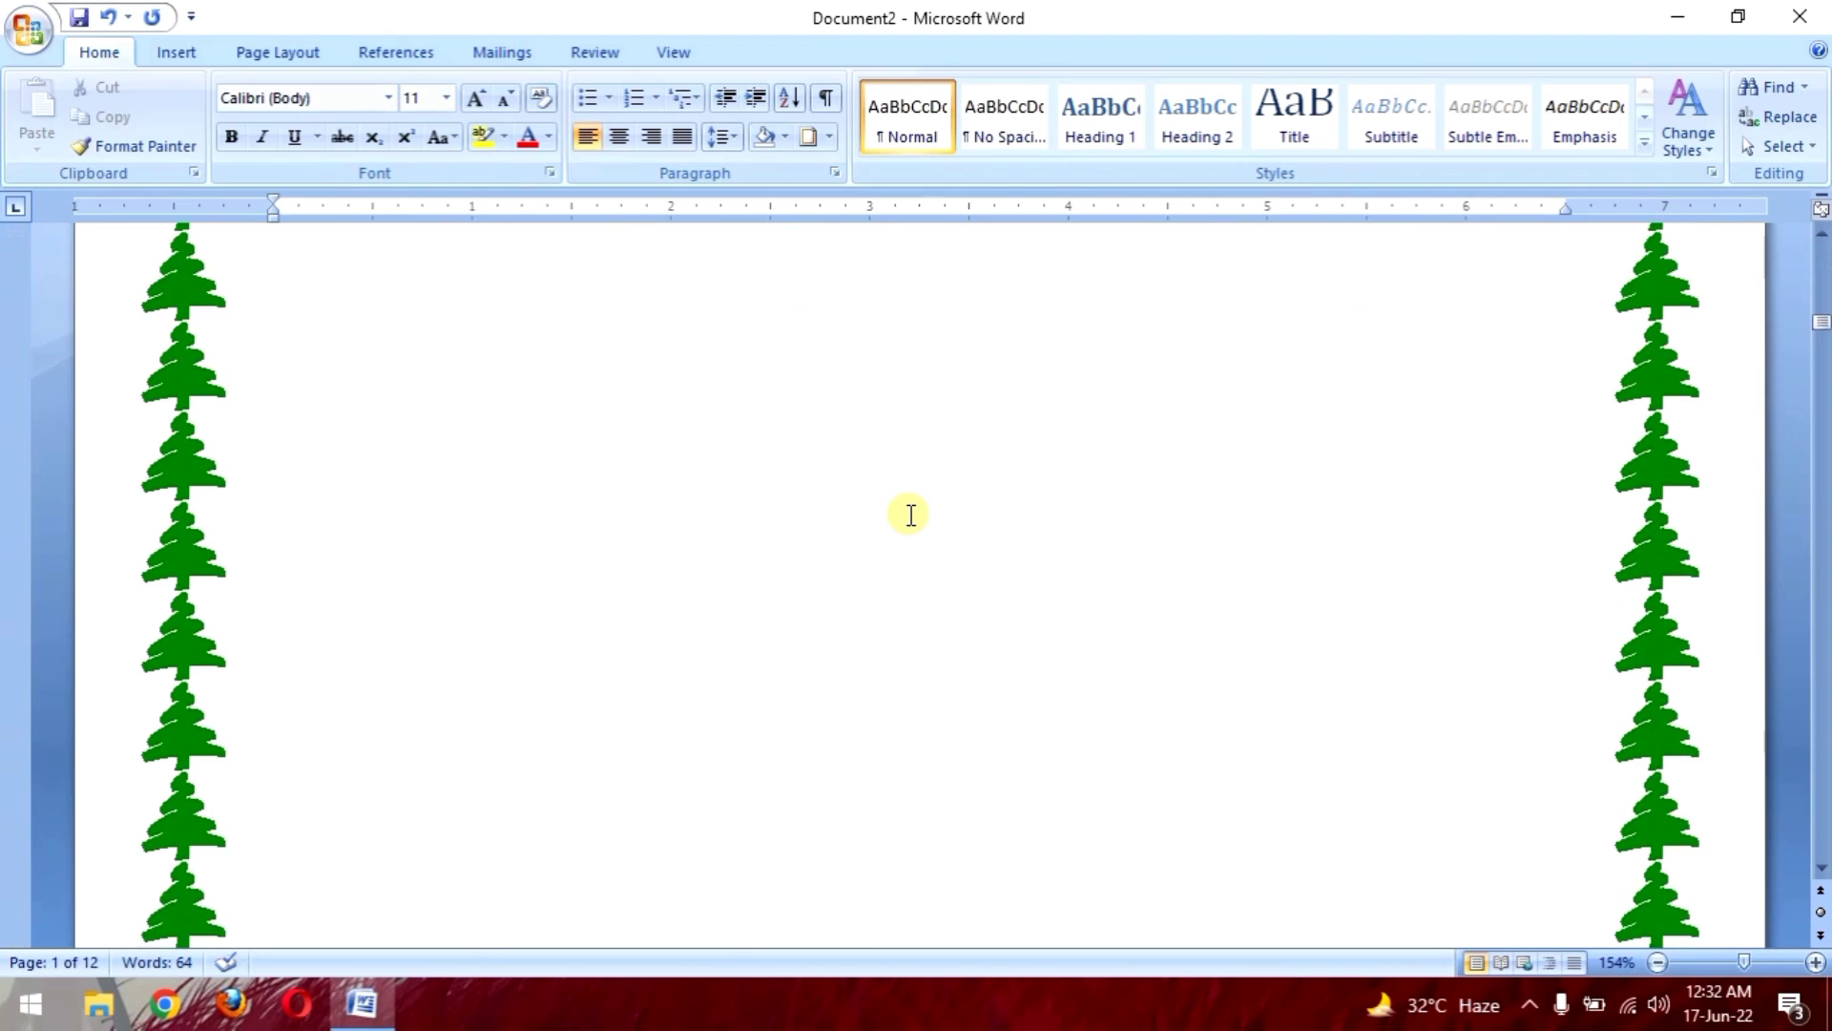
{"action": "scroll", "coordinate": [908, 508], "scroll_direction": "up", "scroll_amount": 20}
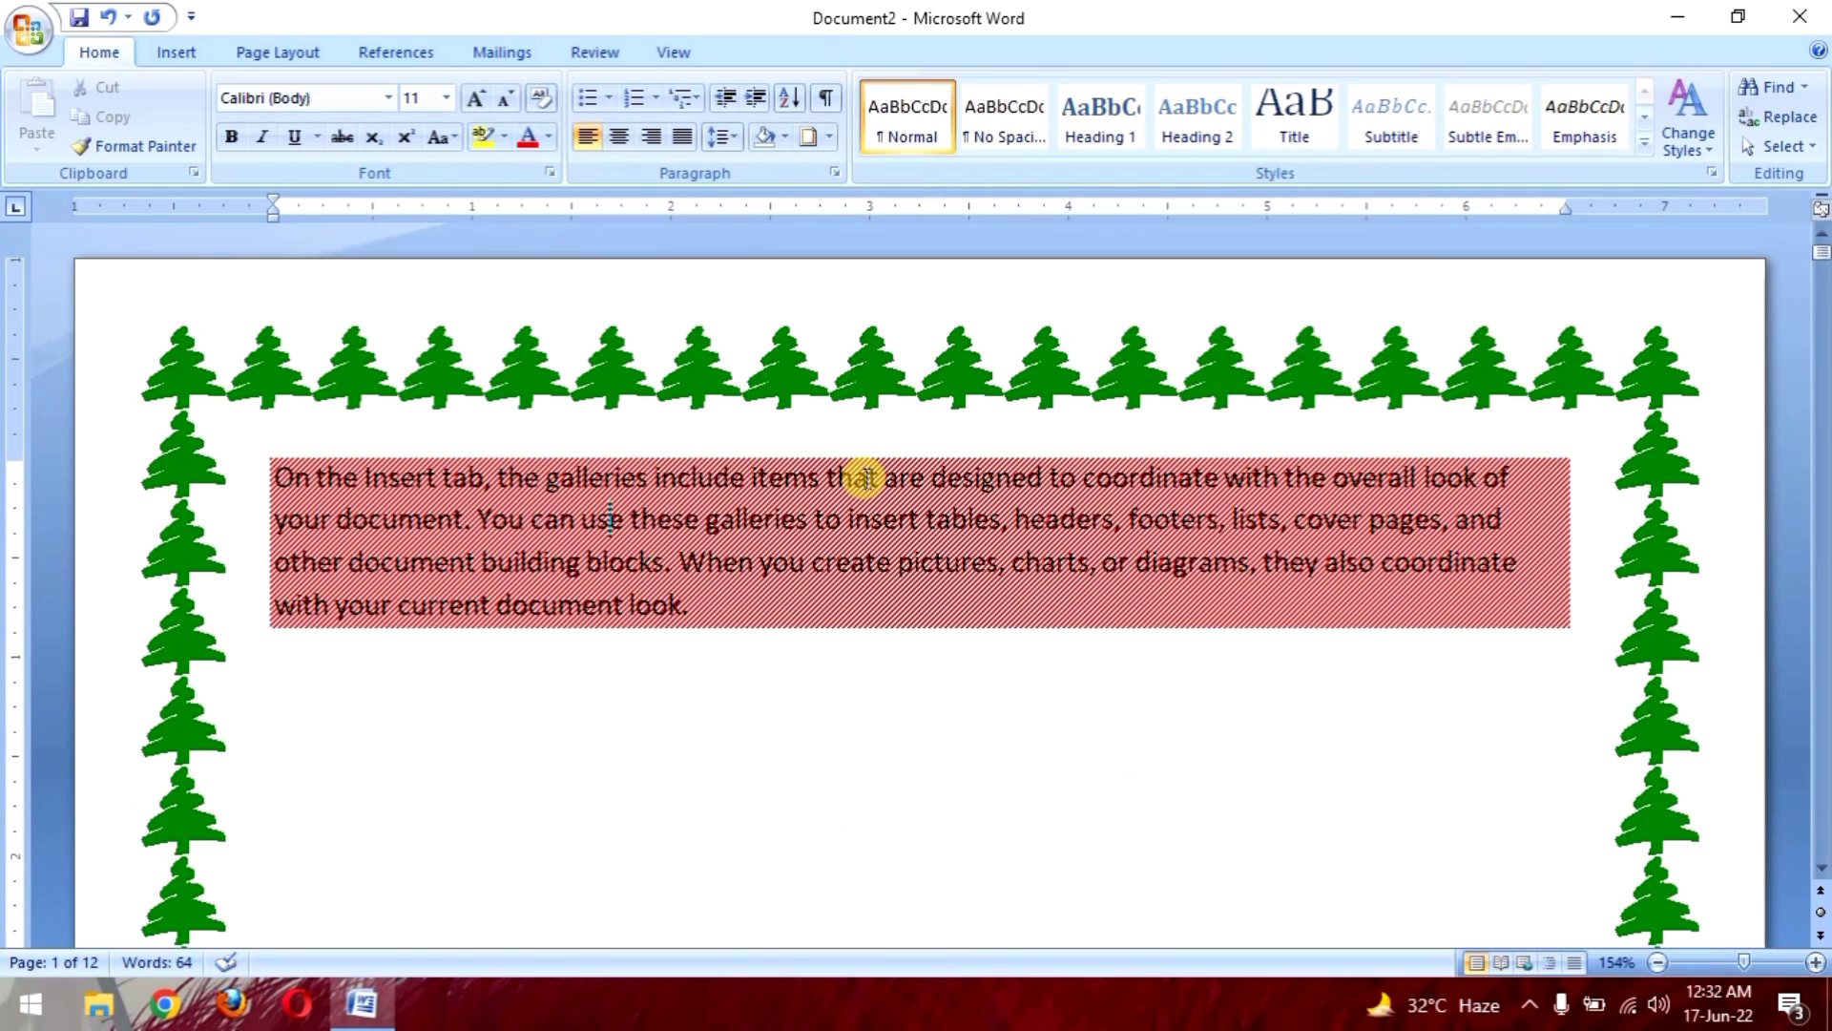
- Review the tree art border in the Page Border settings of Borders and Shading, then close the dialog
{"action": "left_click", "coordinate": [809, 136]}
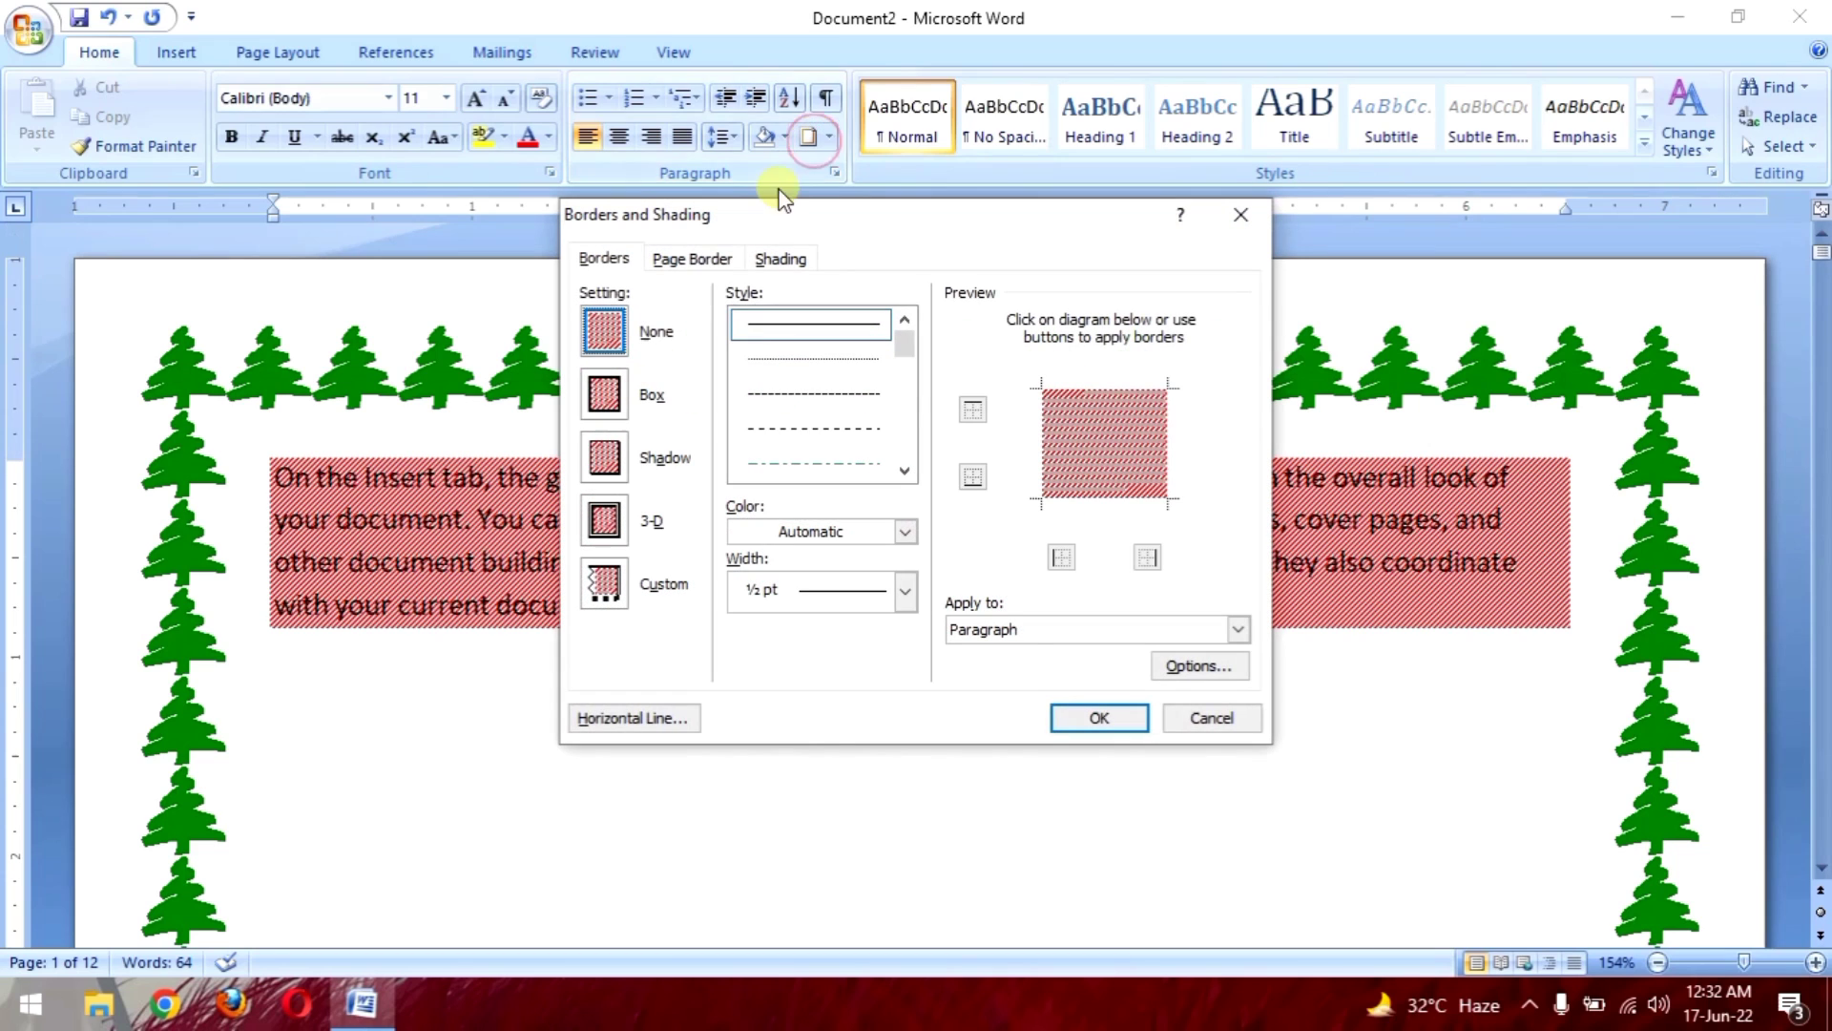
{"action": "left_click", "coordinate": [689, 252]}
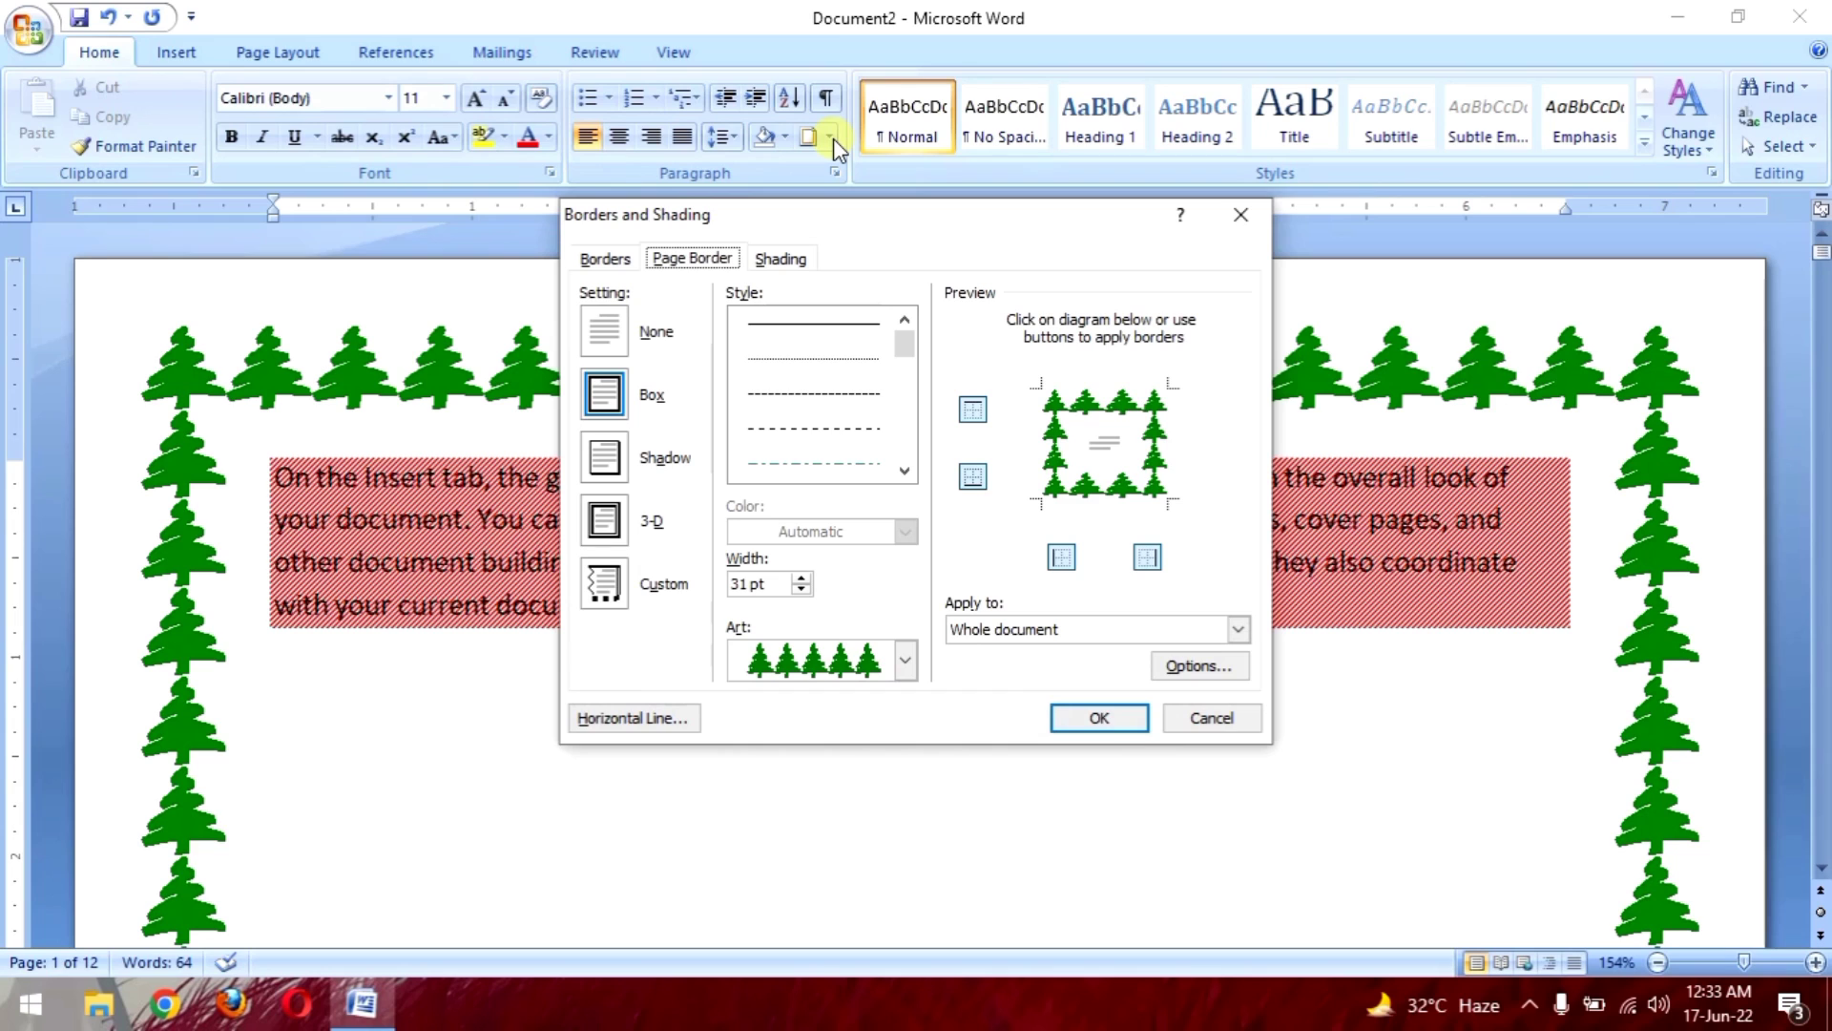
{"action": "left_click", "coordinate": [1241, 215]}
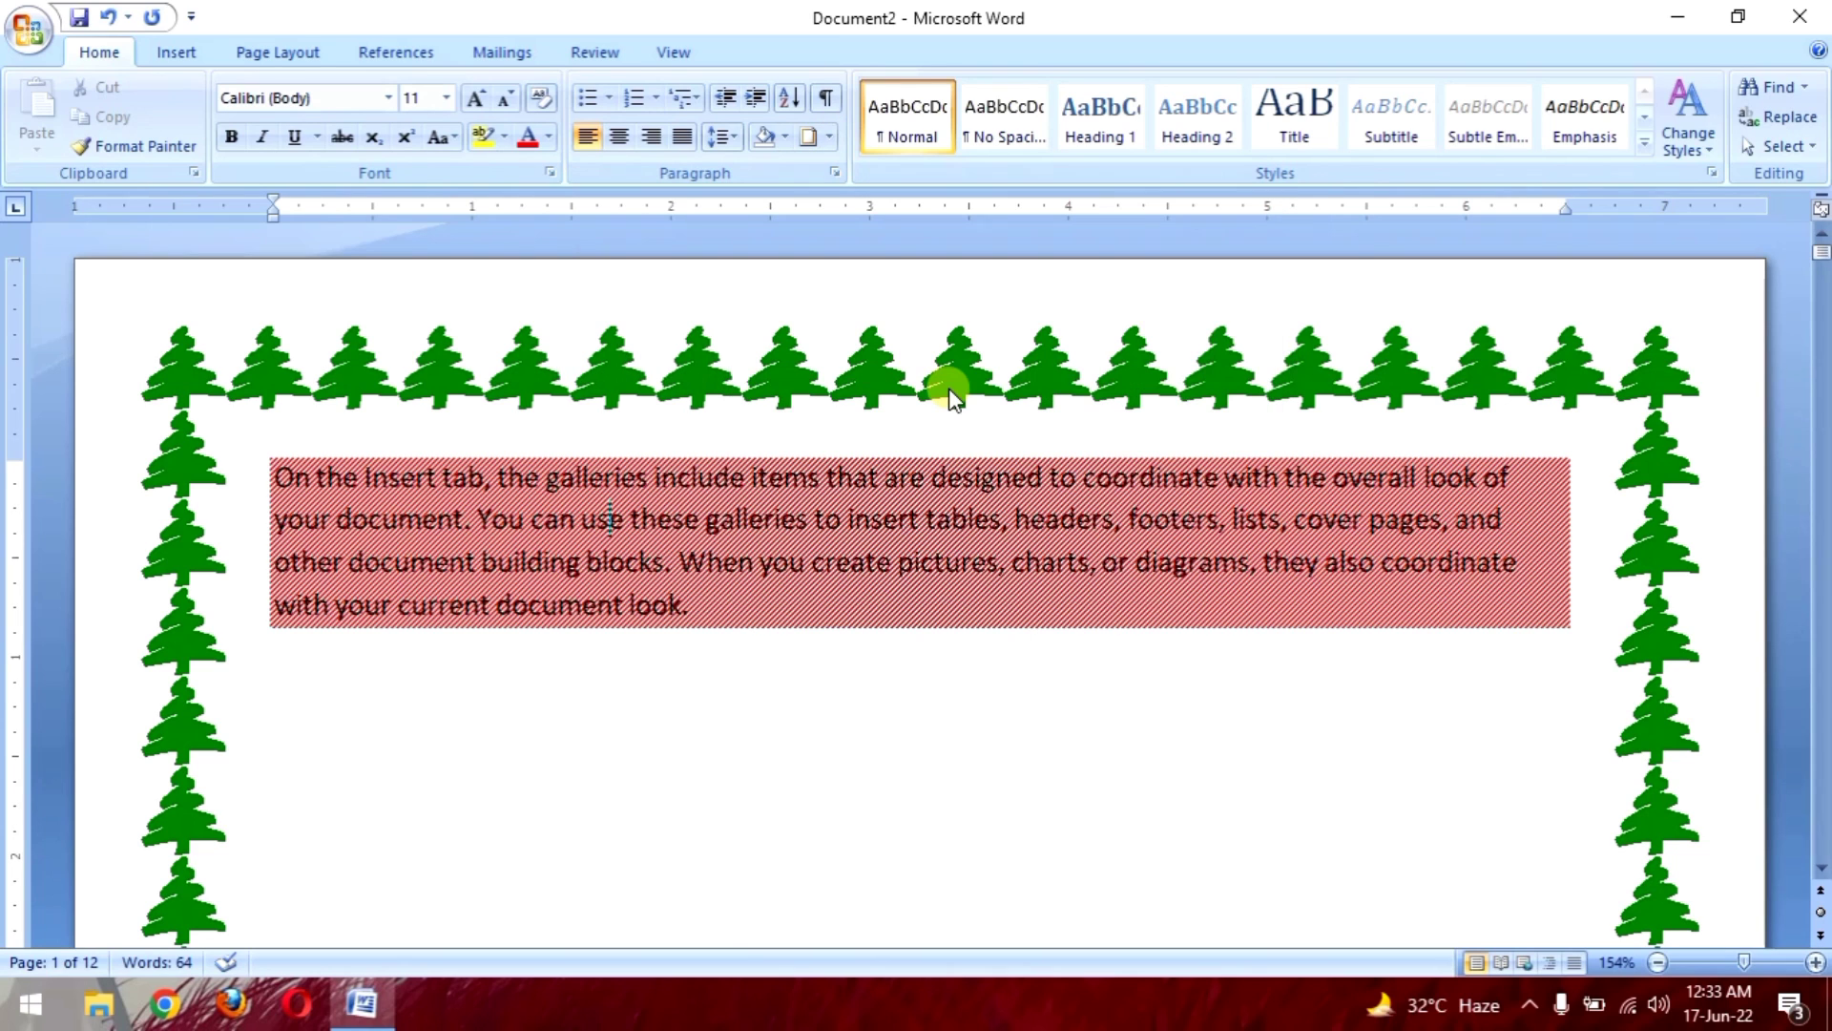